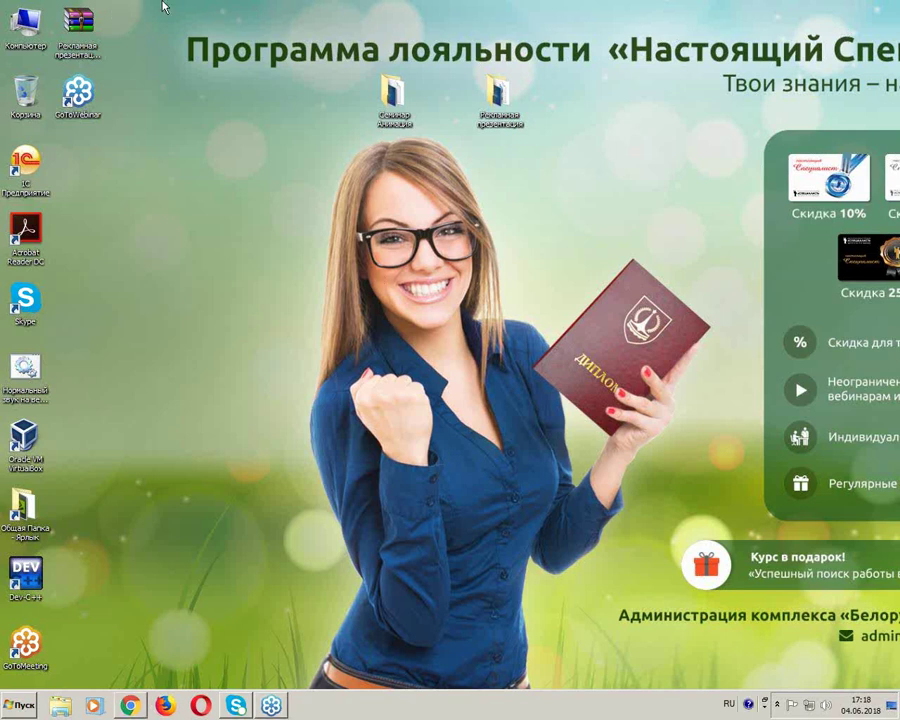
Step: Select the desktop icons, then clear the selection
mouse_move(112, 680)
left_mouse_down()
mouse_move(22, 25)
mouse_move(864, 25)
left_mouse_up()
left_click(625, 189)
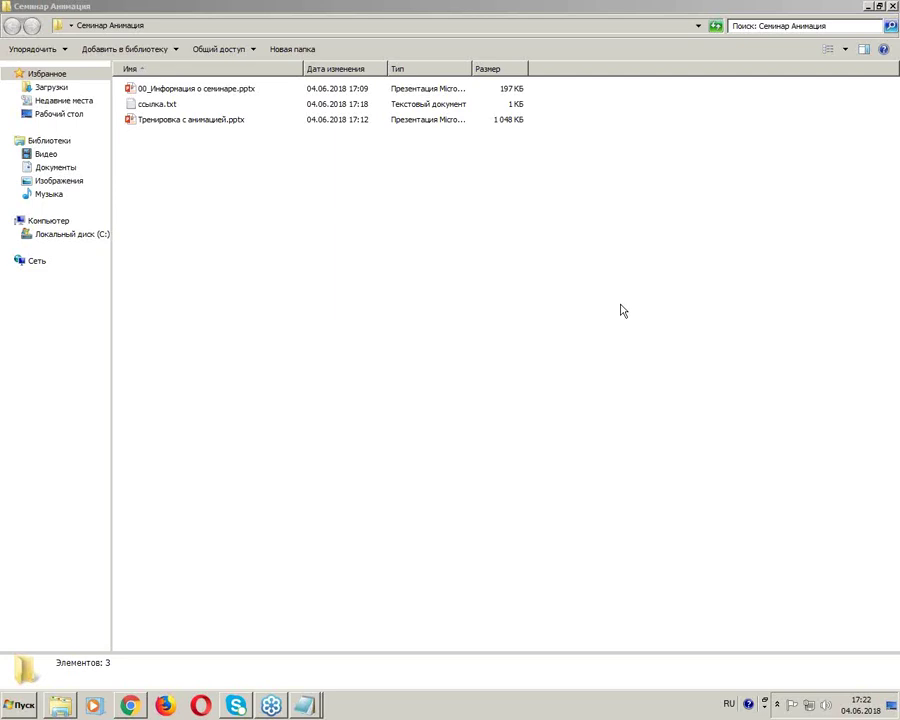
Step: Open 00_Информация о семинаре.pptx, enable editing and start the slide show from the title slide
double_click(204, 89)
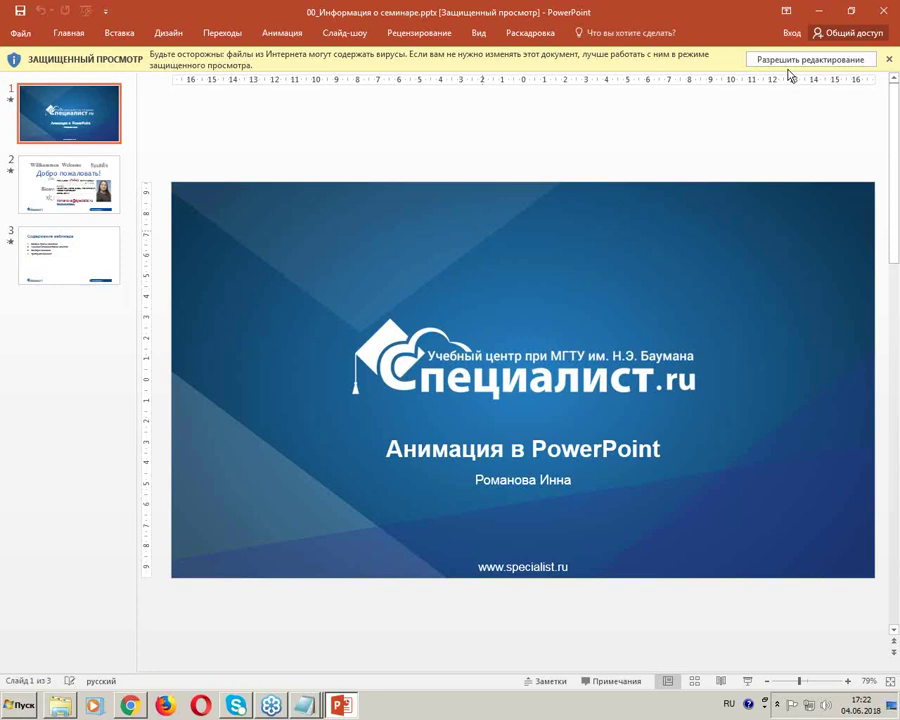
left_click(798, 59)
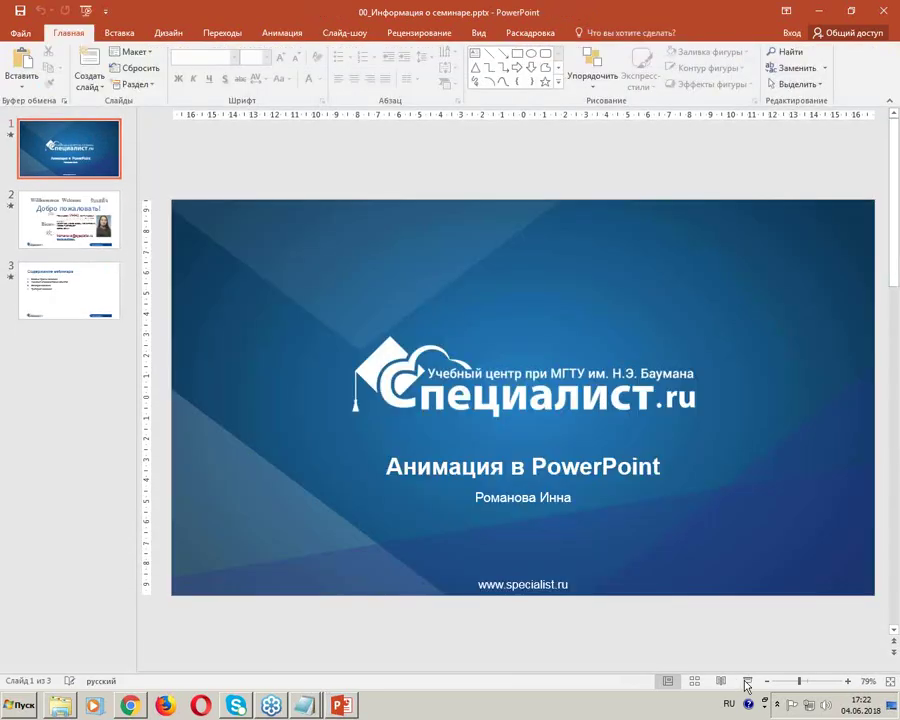
left_click(746, 682)
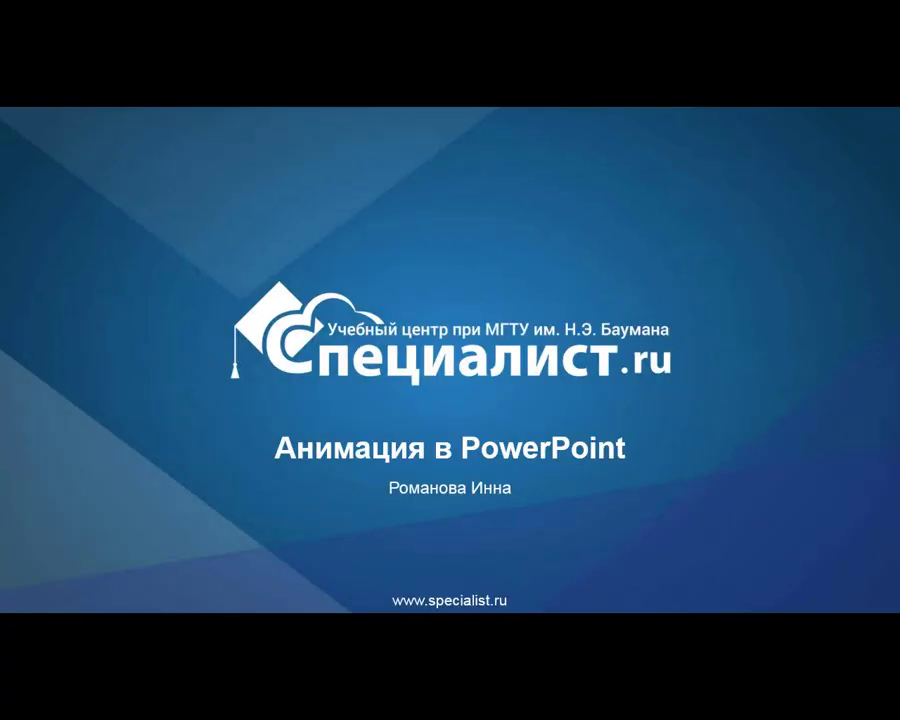
Step: Advance the slide show to slide 2, the 'Добро пожаловать!' welcome slide
left_click(585, 478)
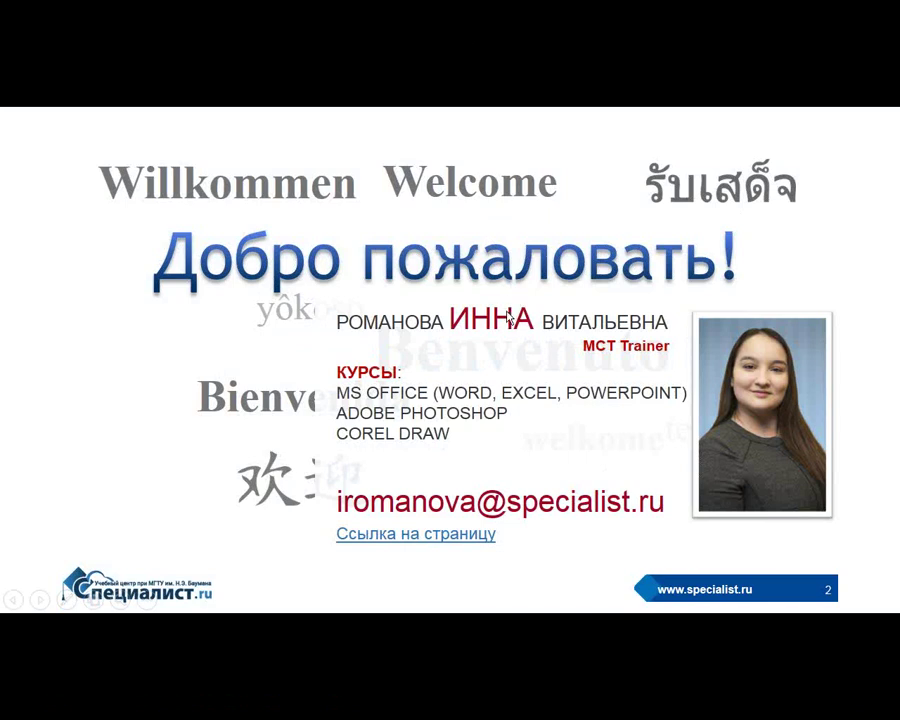
Step: Advance to the 'Содержание вебинара' slide and zoom in on its title and list
left_click(507, 318)
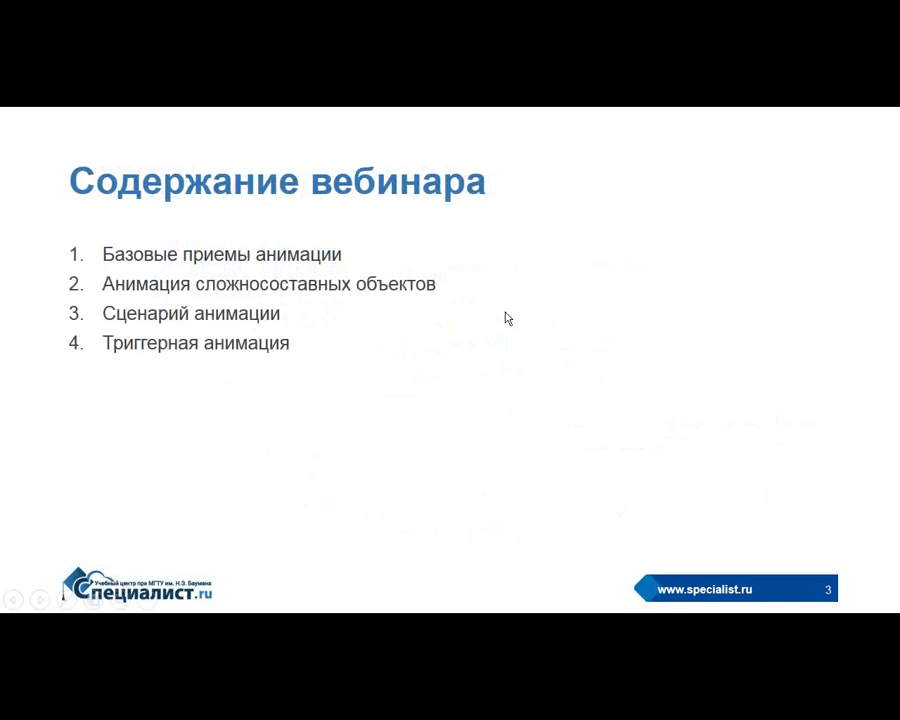
left_click(124, 601)
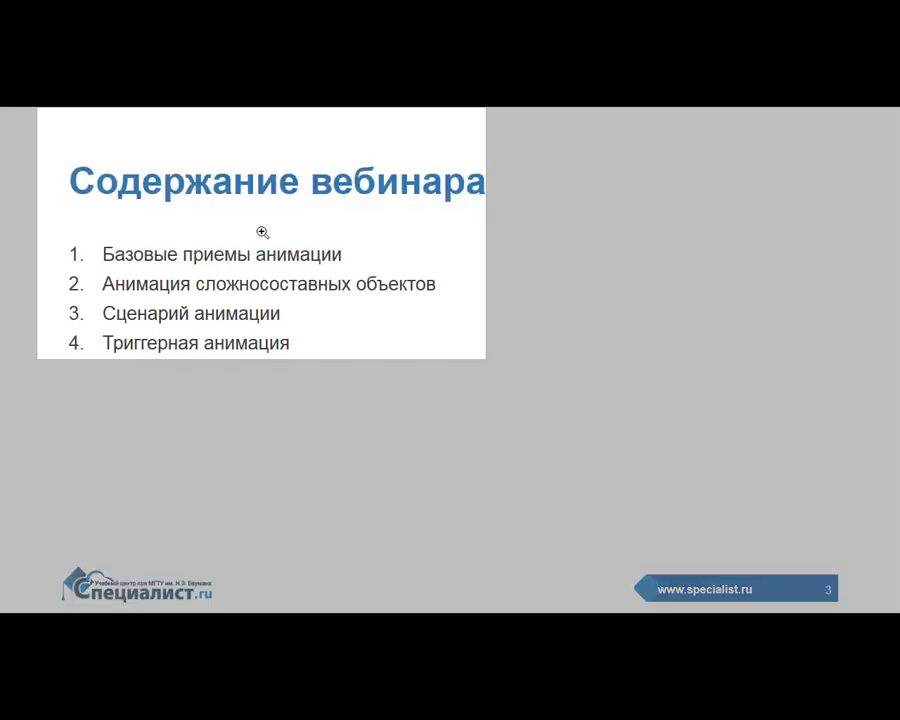
left_click(262, 262)
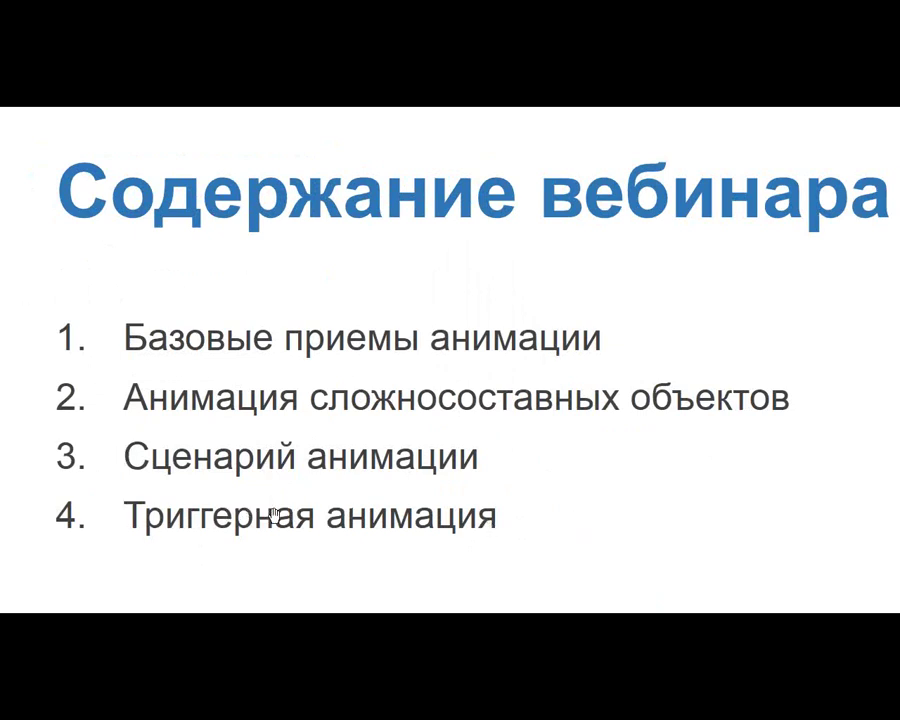
Step: End the slide show, reselect slide 3 and save the presentation
key("Escape")
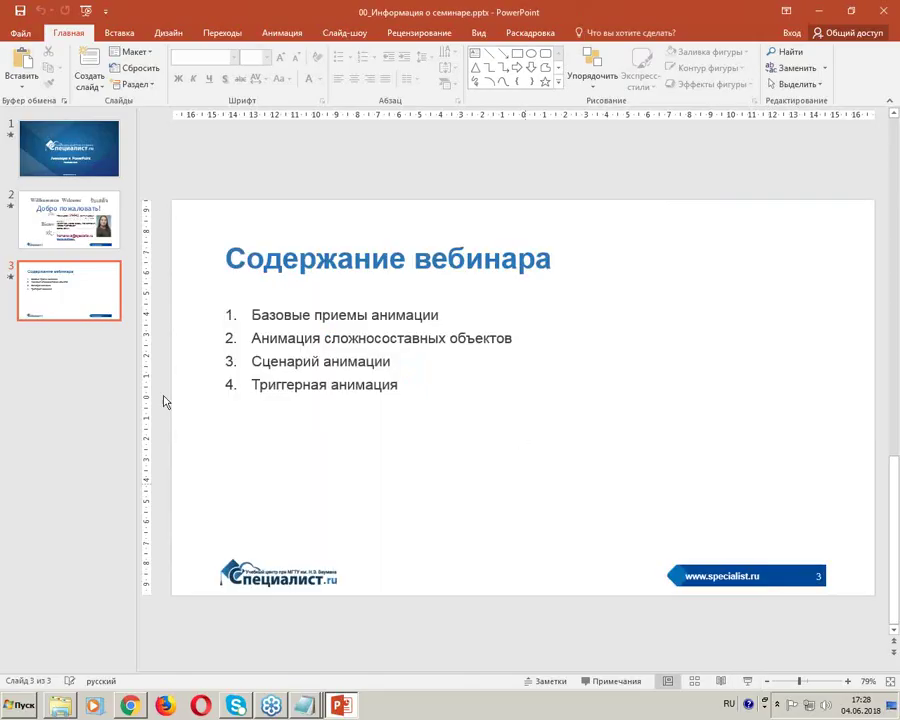
left_click(74, 190)
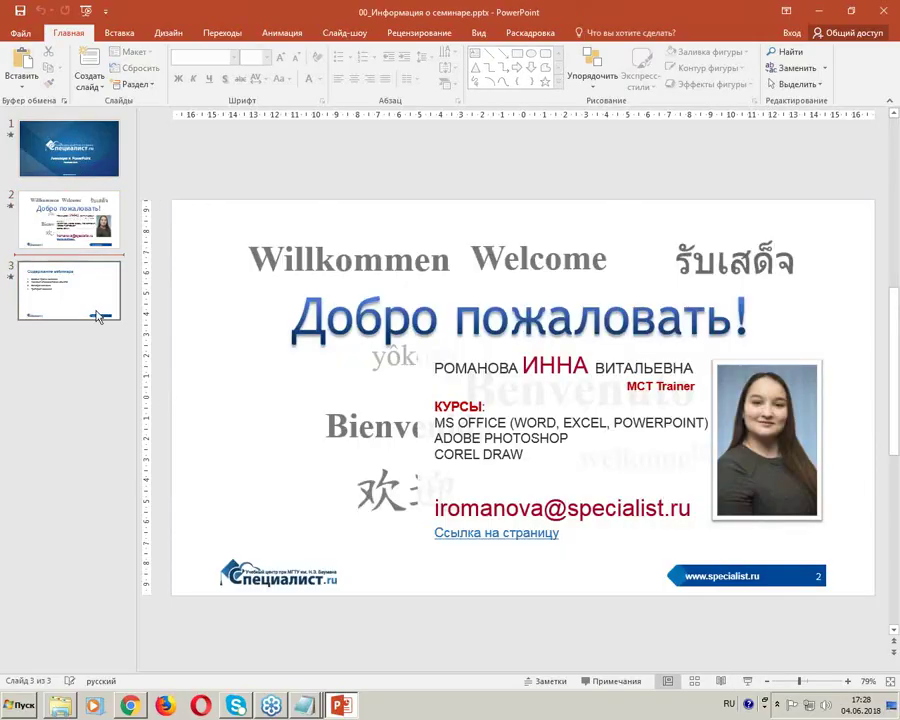
left_click(84, 318)
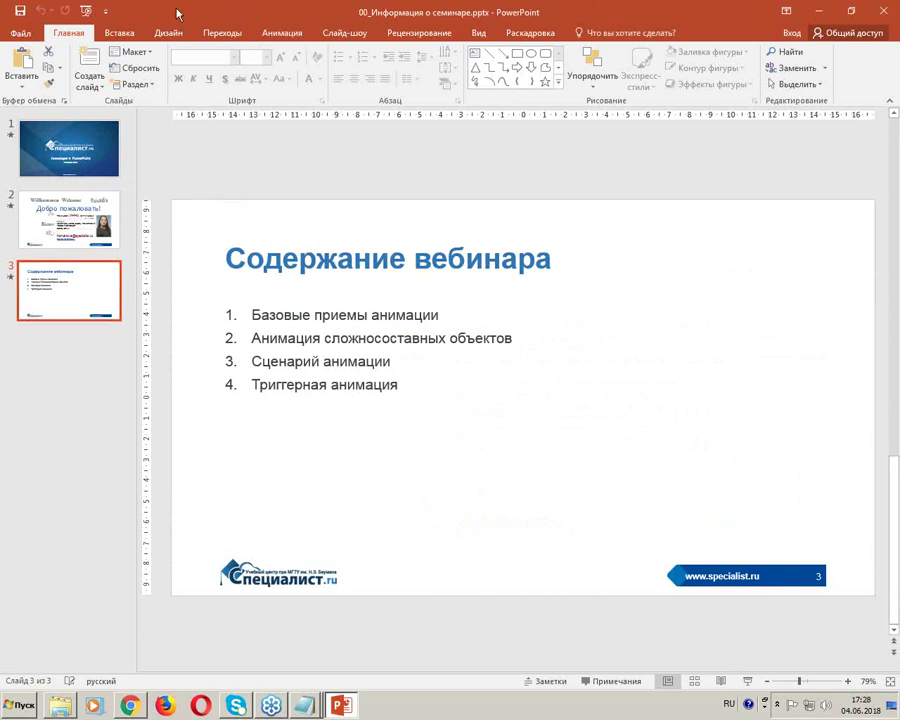
left_click(15, 10)
Step: Close PowerPoint and open Тренировка с анимацией.pptx from the seminar folder
key("alt+F4")
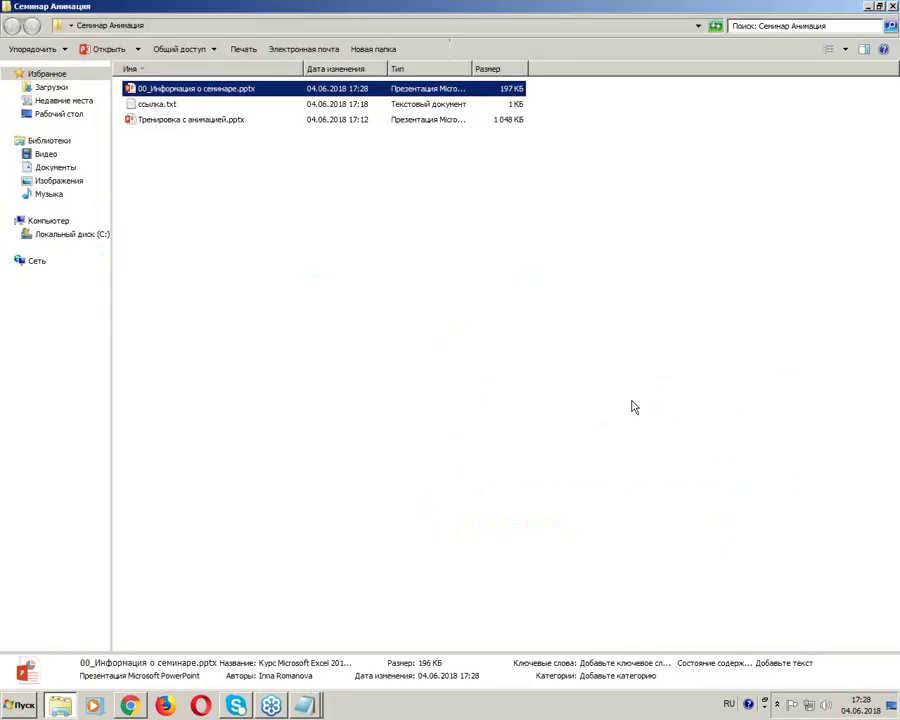
double_click(199, 122)
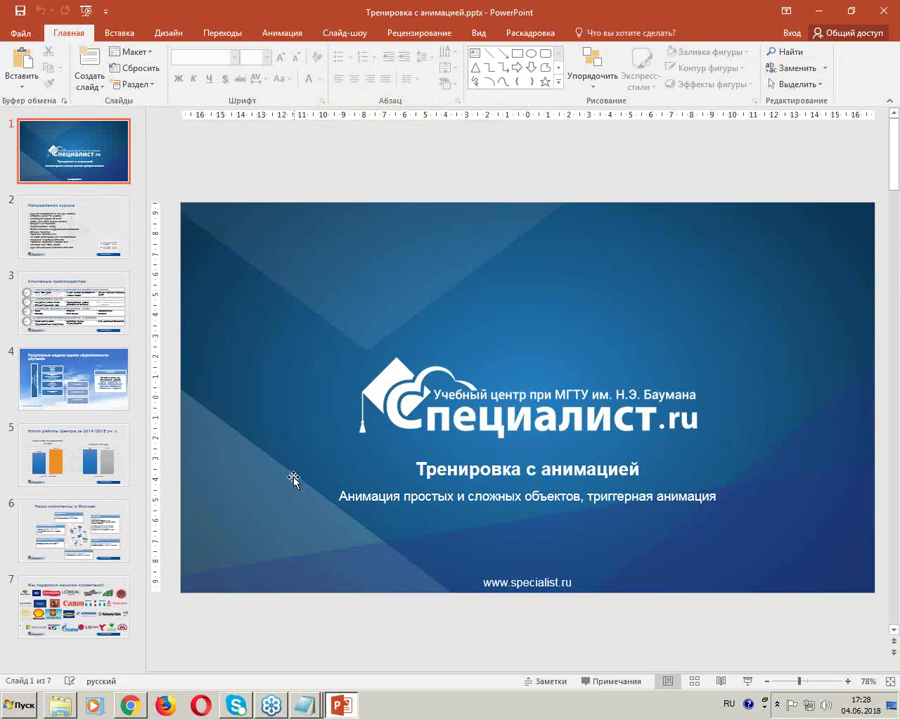
left_click_drag(140, 208, 103, 198)
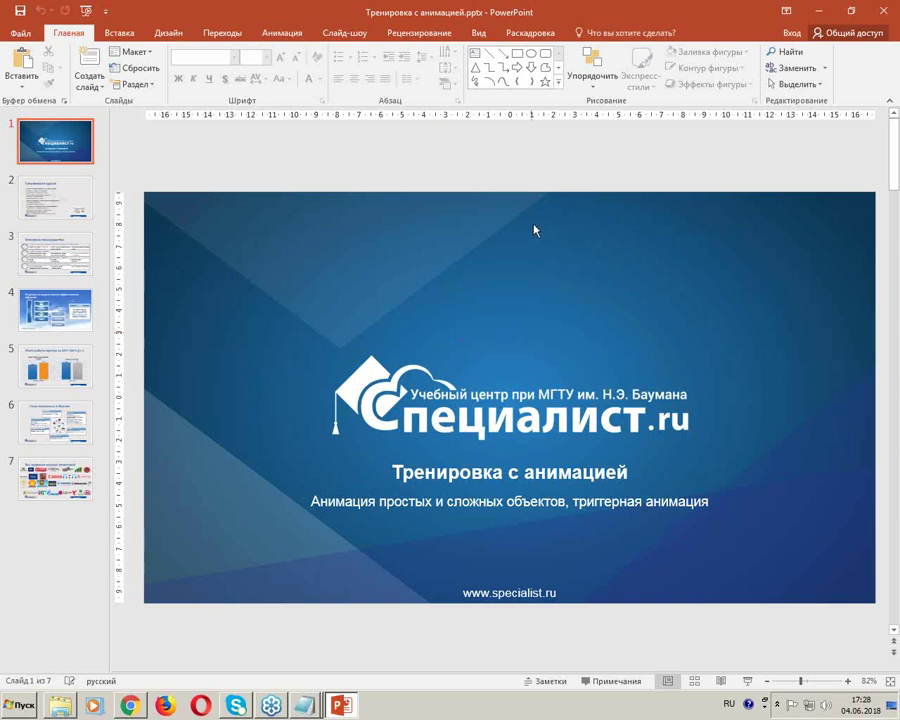
left_click(272, 37)
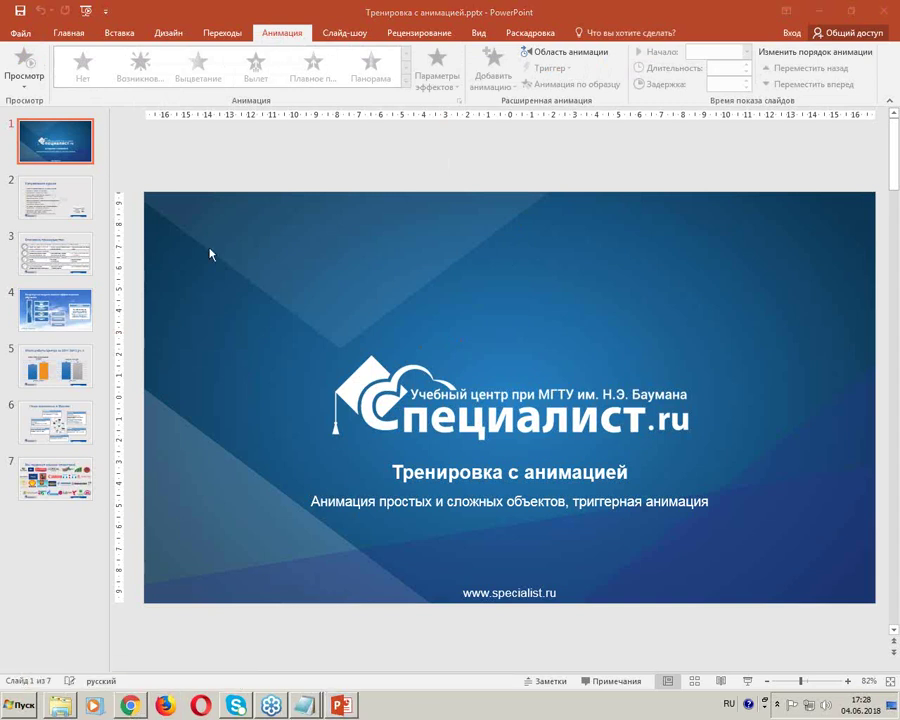
left_click(545, 52)
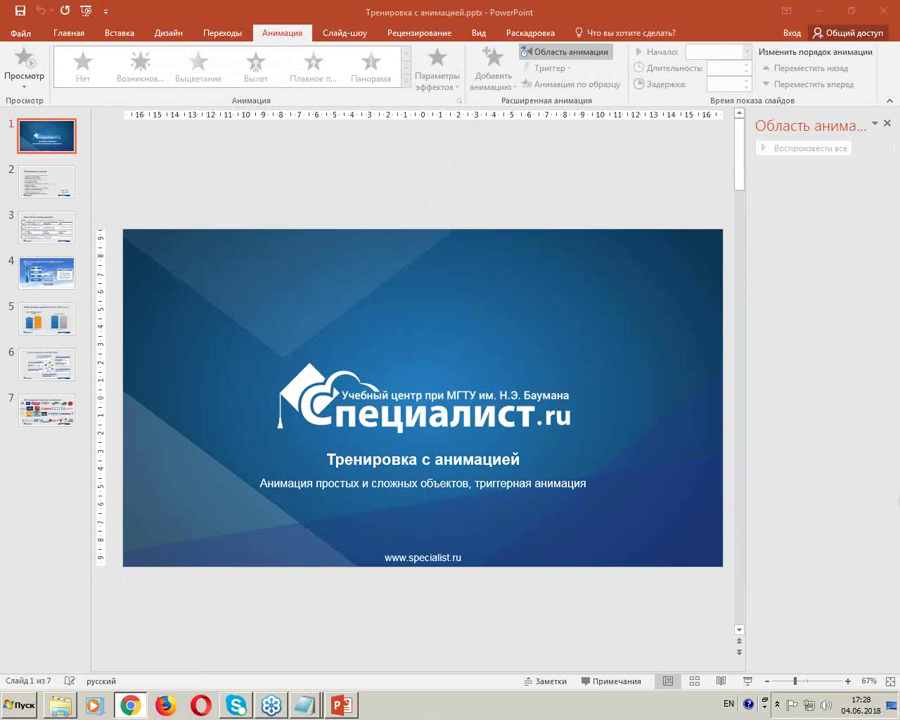
key("alt+shift")
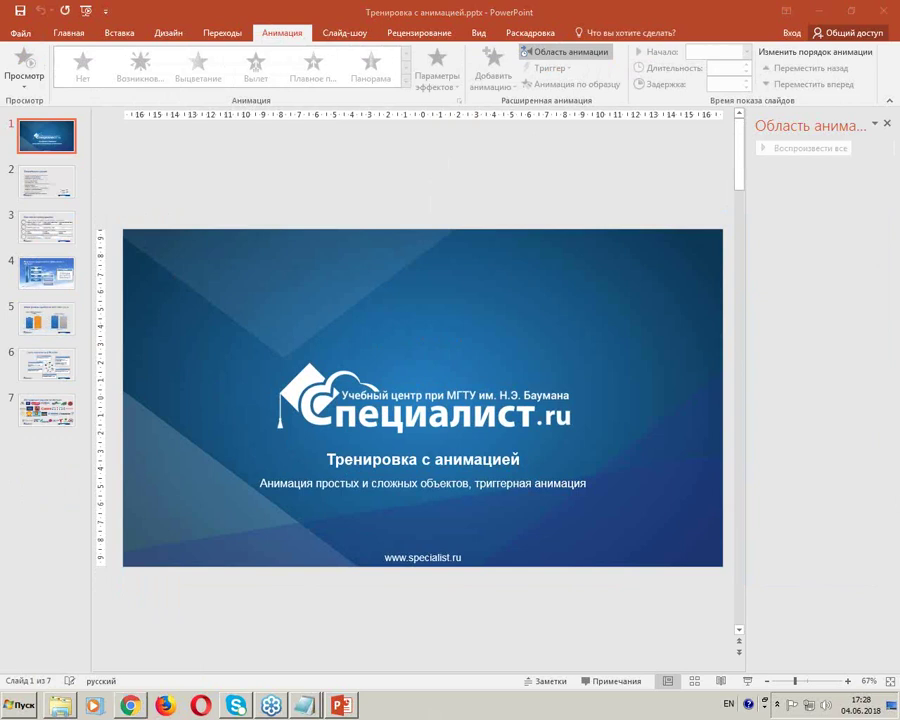
key("alt+shift")
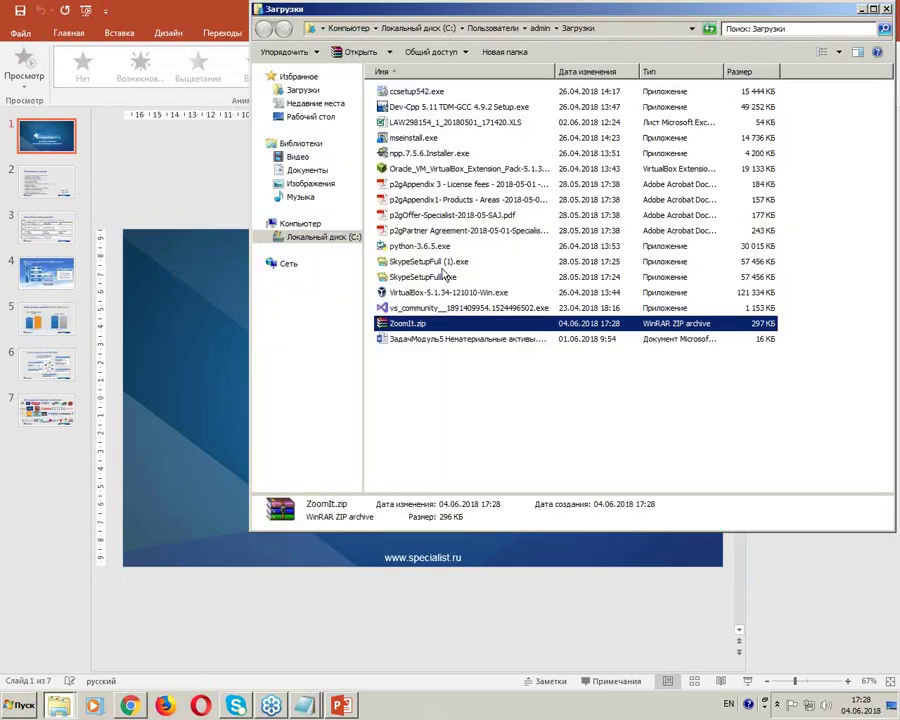
Step: Open ZoomIt.zip in WinRAR, run ZoomIt.exe, accept its licence and dismiss its options
double_click(437, 324)
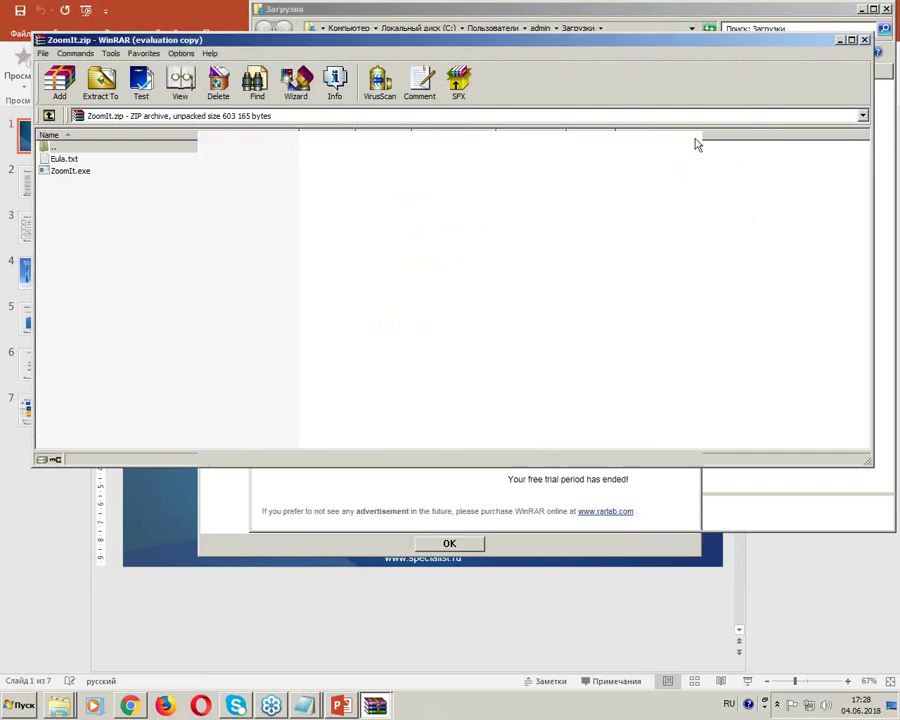
left_click(692, 140)
double_click(74, 174)
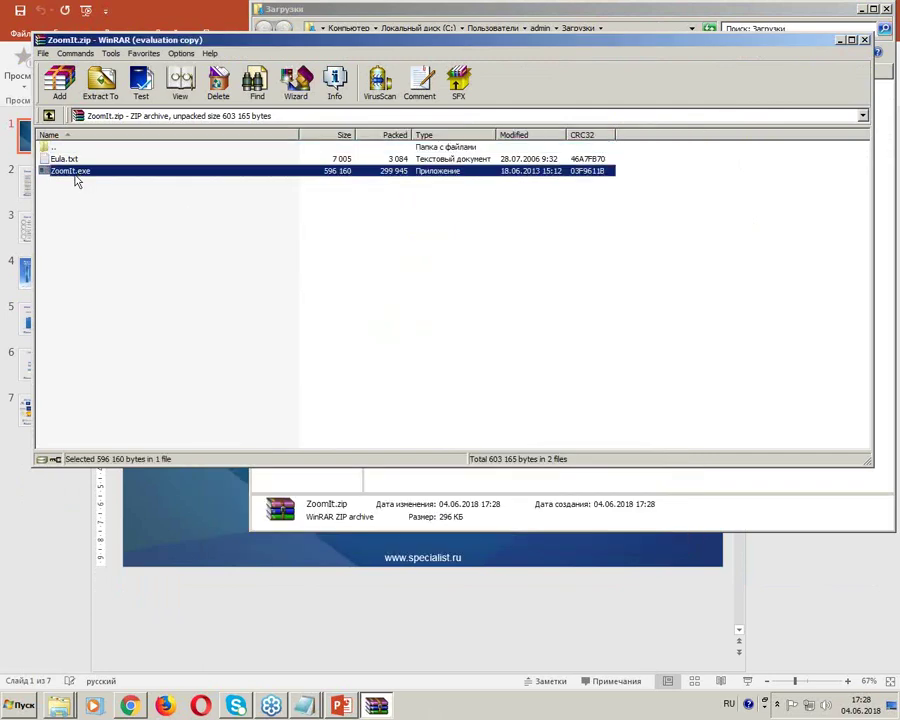
left_click(505, 366)
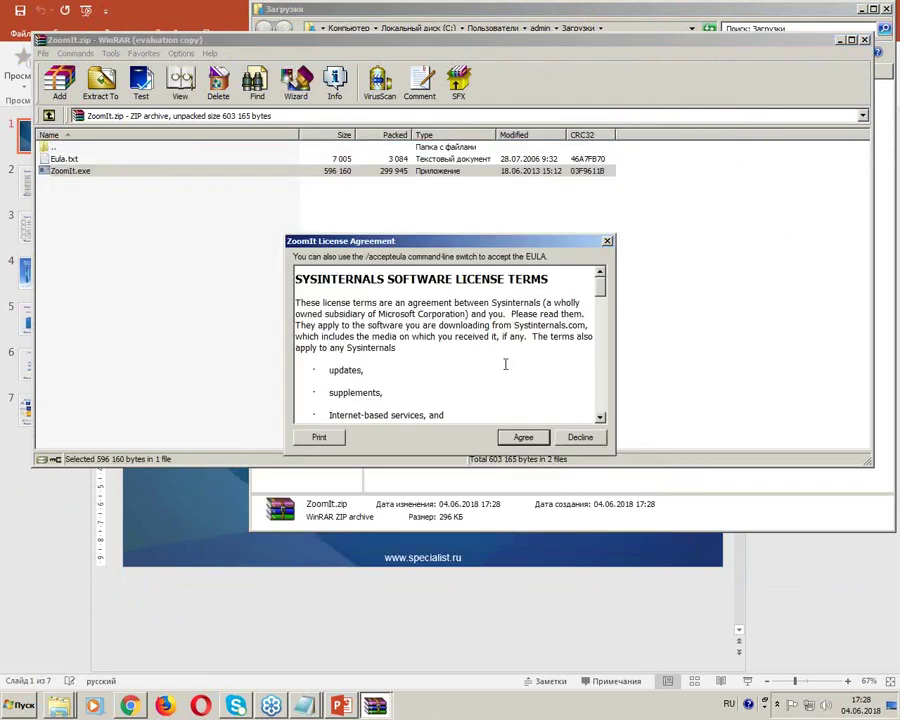
left_click(526, 434)
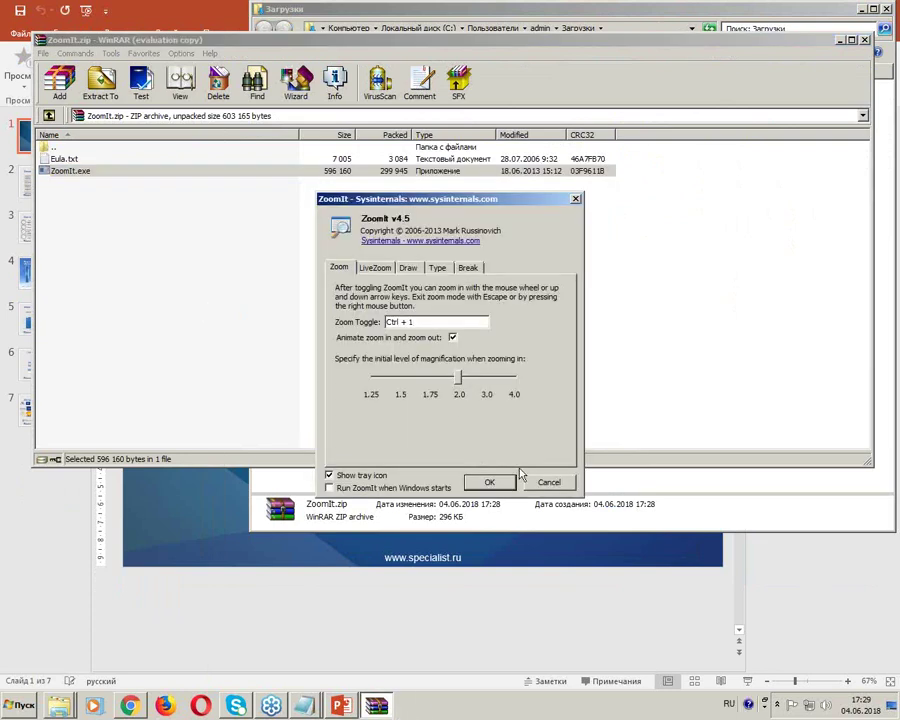
left_click(522, 481)
left_click(78, 176)
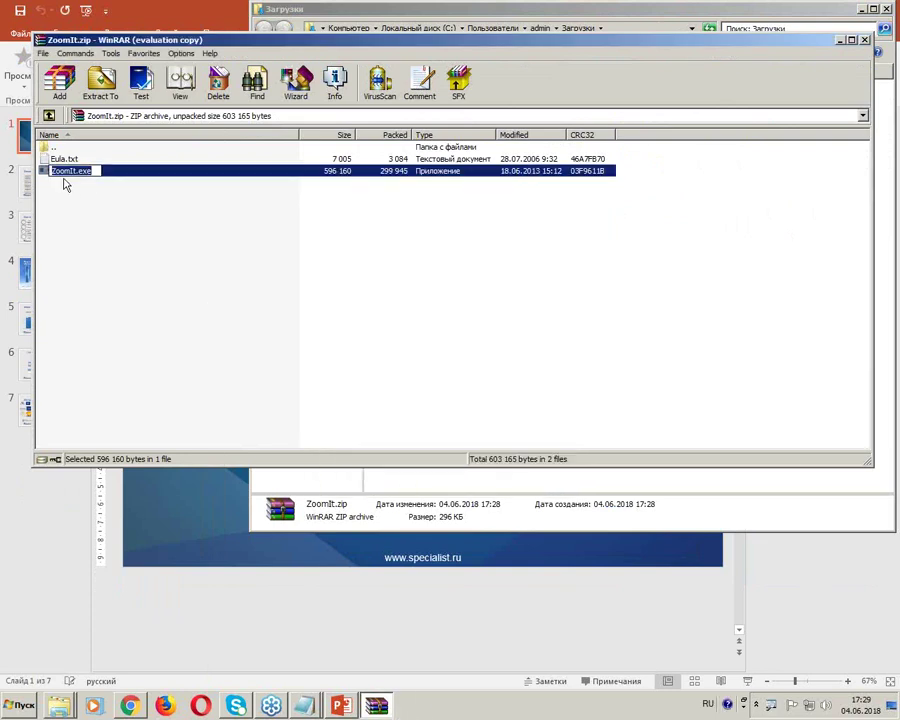
Step: Zoom in on the archive listing with ZoomIt, underline ZoomIt.exe in red, then exit
key("ctrl+1")
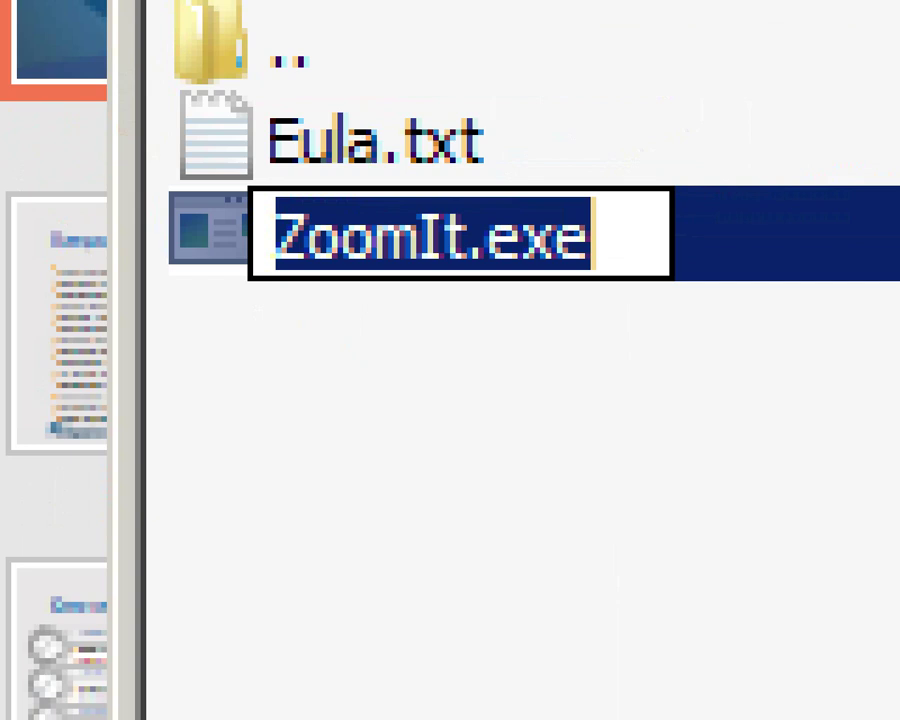
left_click_drag(297, 366, 520, 318)
left_click_drag(531, 369, 527, 313)
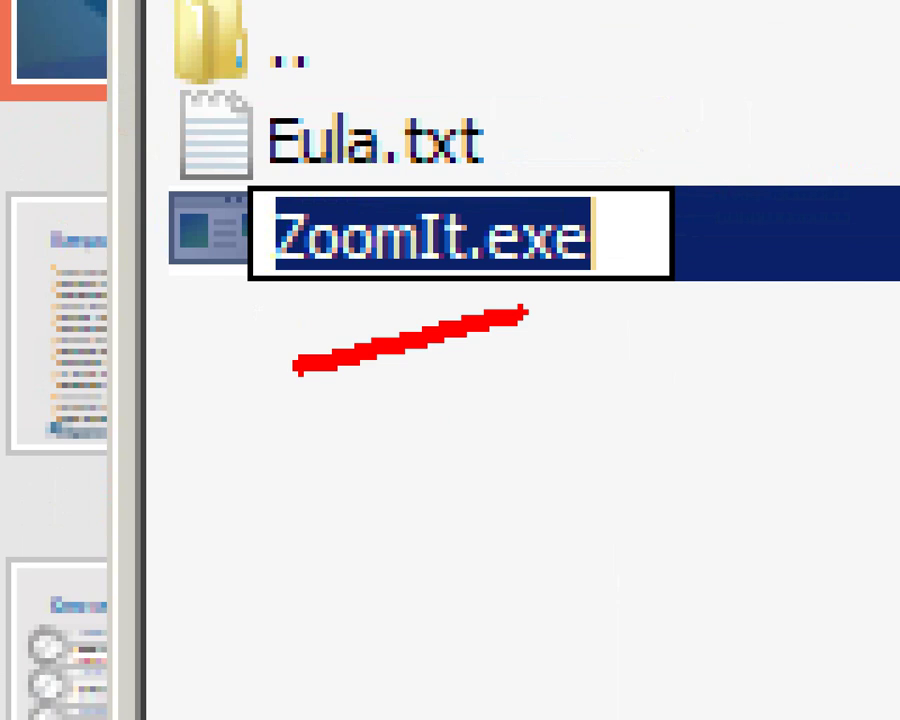
key("Escape")
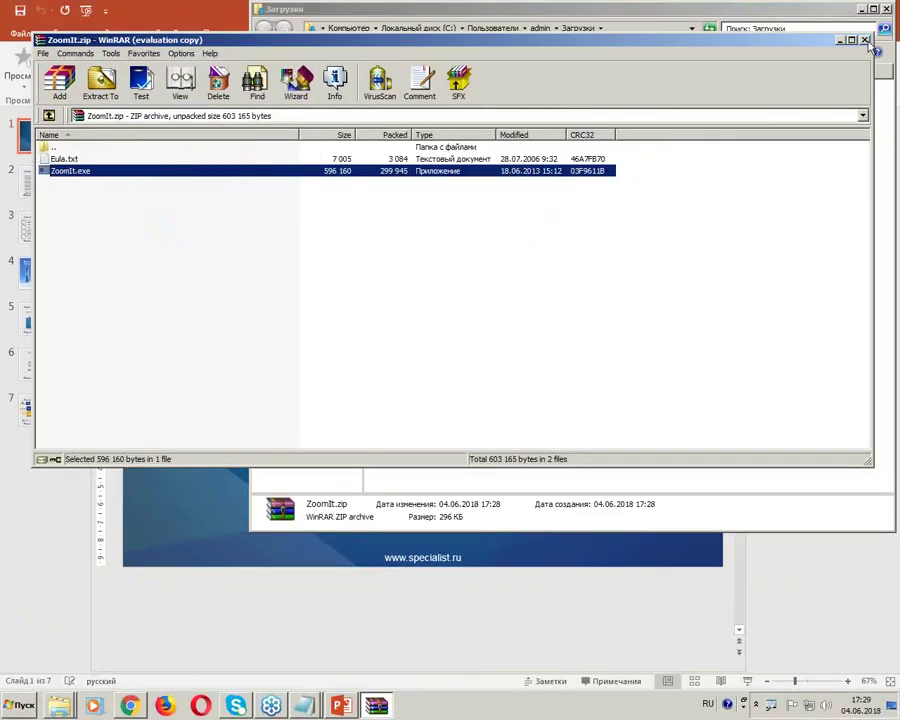
Step: Close WinRAR and Downloads, return to PowerPoint in Russian input, and widen the animation pane
left_click(864, 40)
left_click(887, 10)
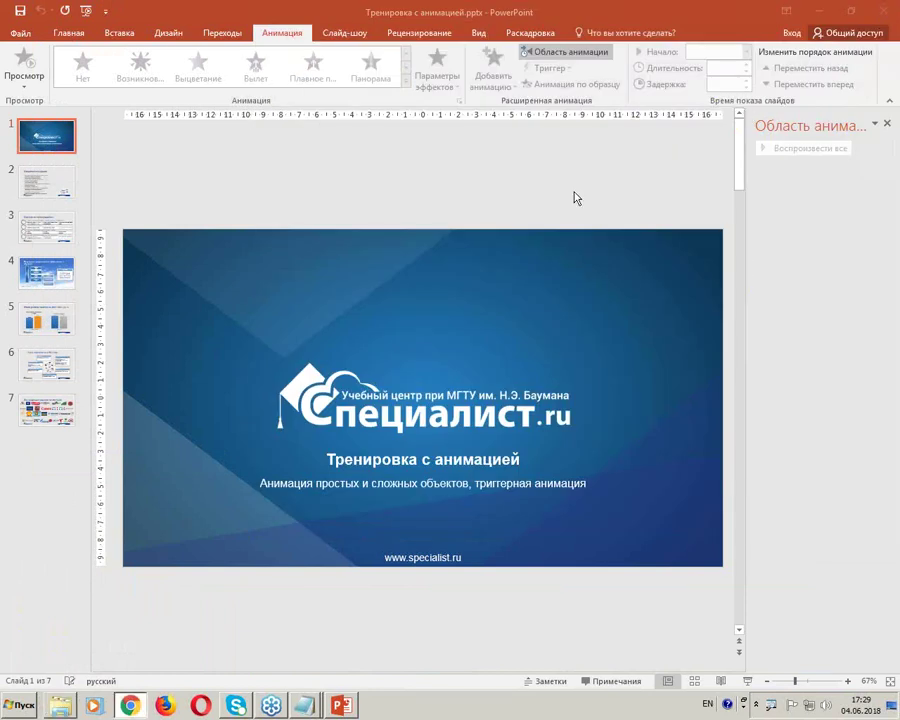
left_click(748, 215)
key("alt+shift")
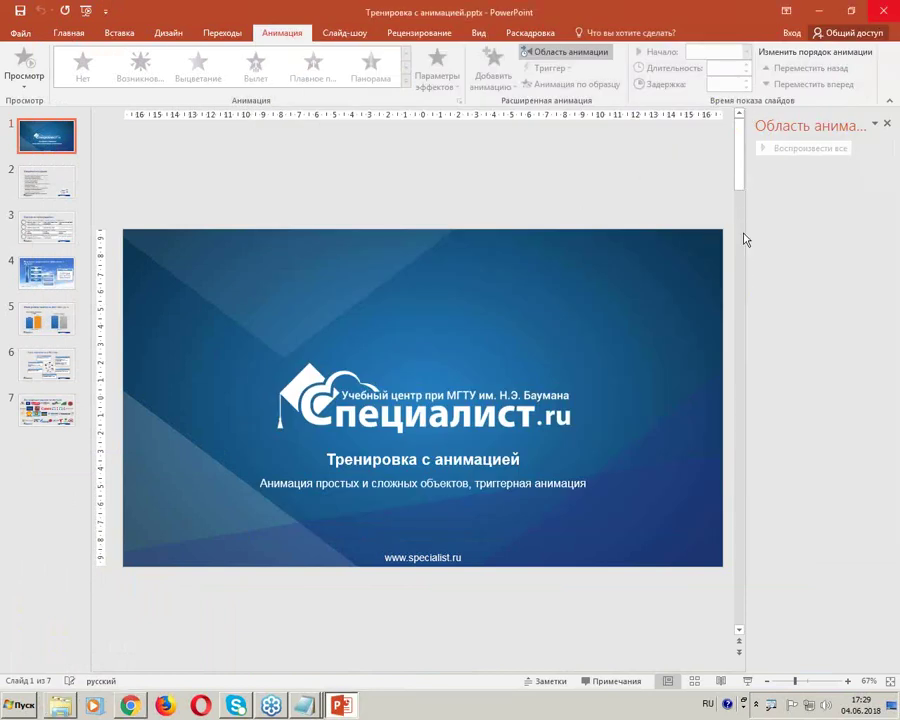
left_click_drag(744, 239, 688, 254)
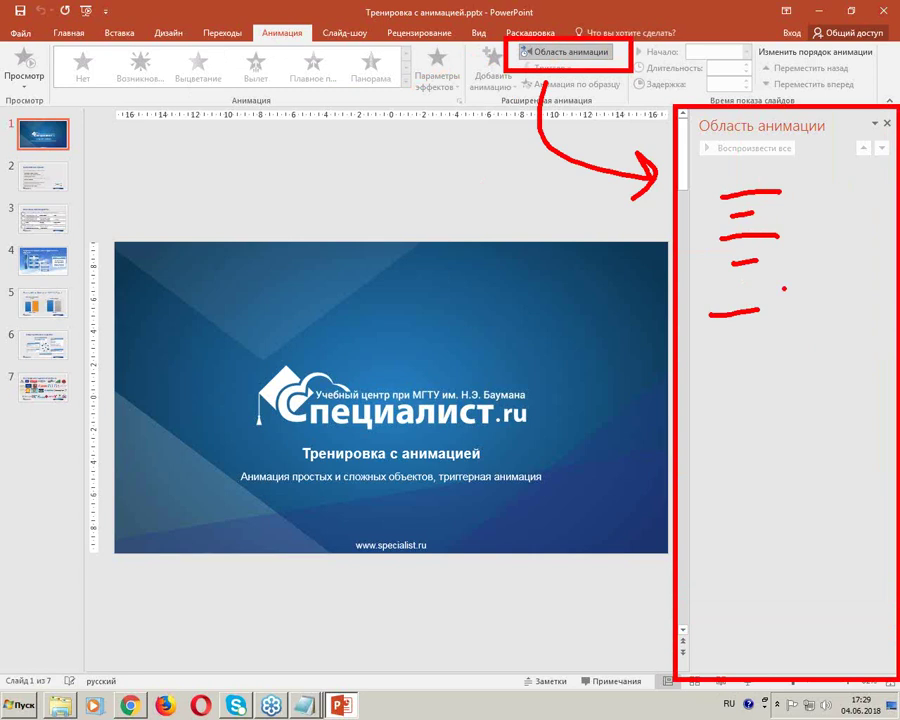
Step: Go to slide 2, narrow the thumbnail pane, and select the bulleted course list
left_click(27, 185)
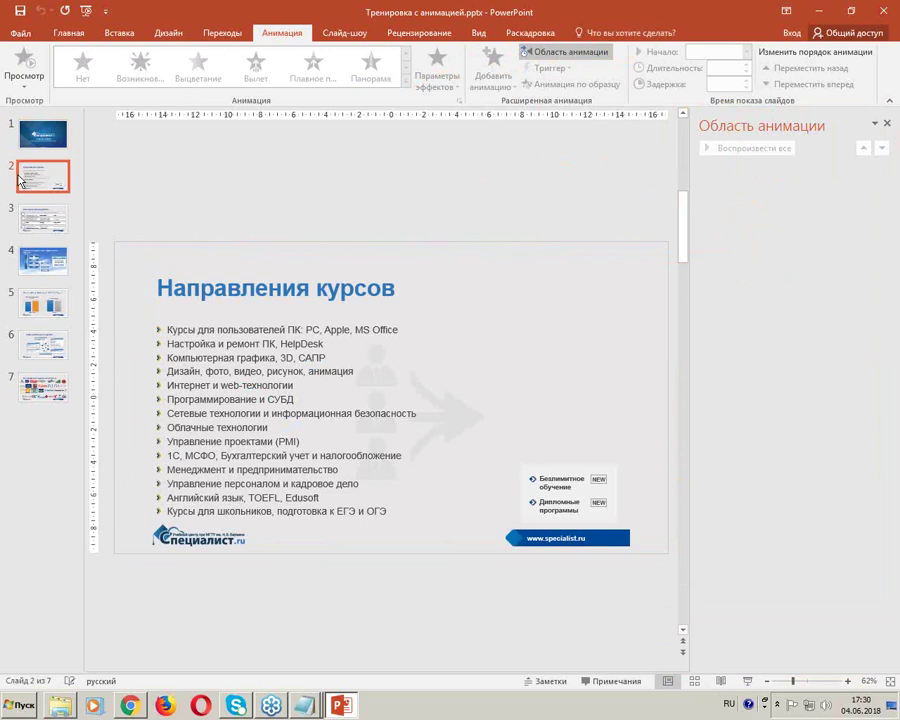
left_click_drag(84, 286, 77, 286)
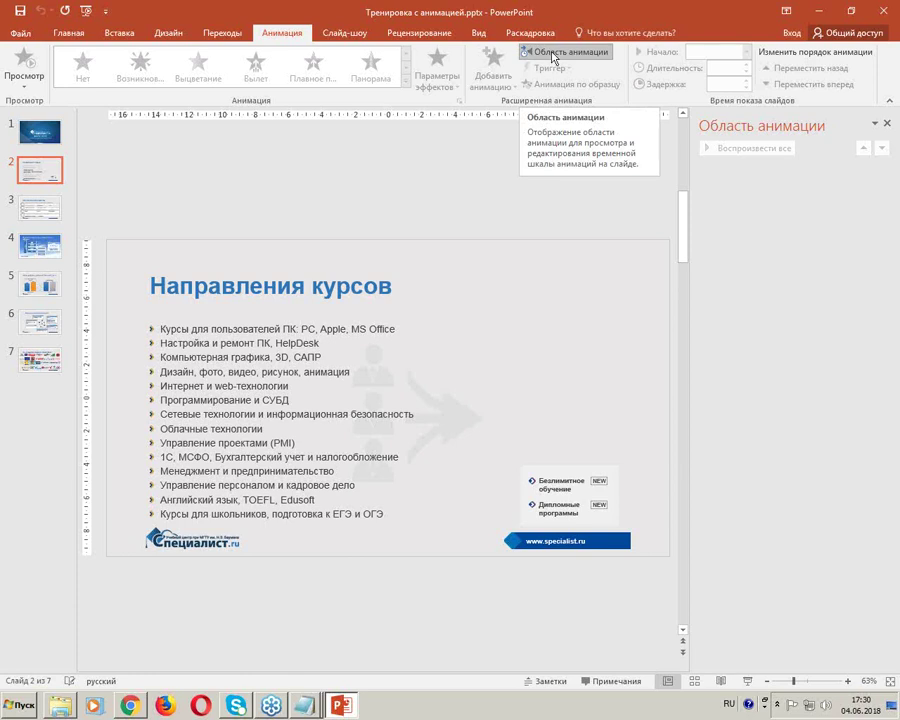
left_click(319, 357)
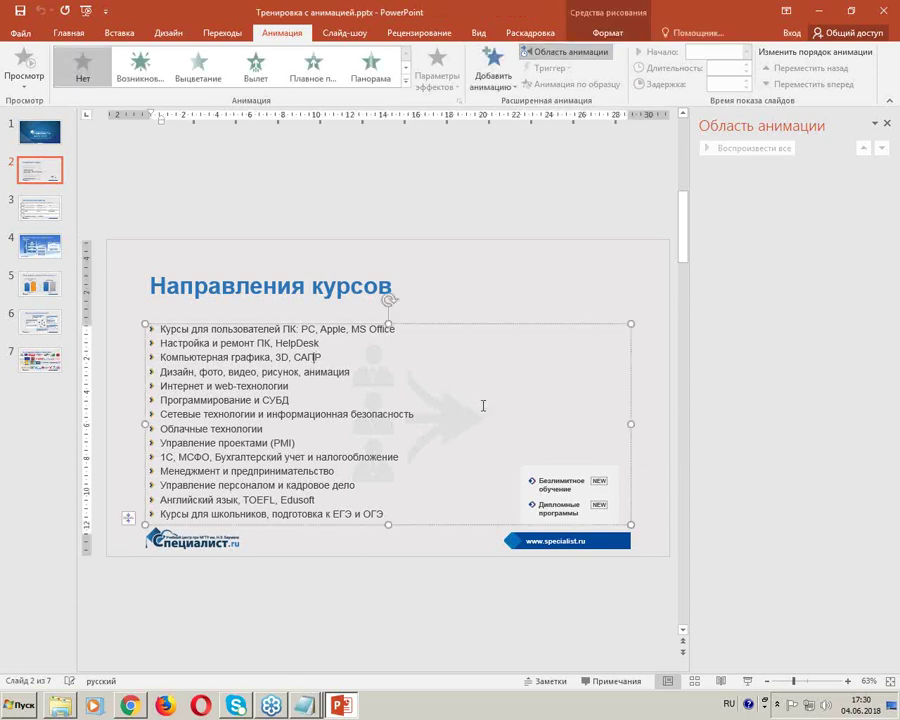
left_click(578, 177)
left_click(396, 401)
Step: Switch between the Home and Animations tabs, then create a new blank presentation
left_click(66, 32)
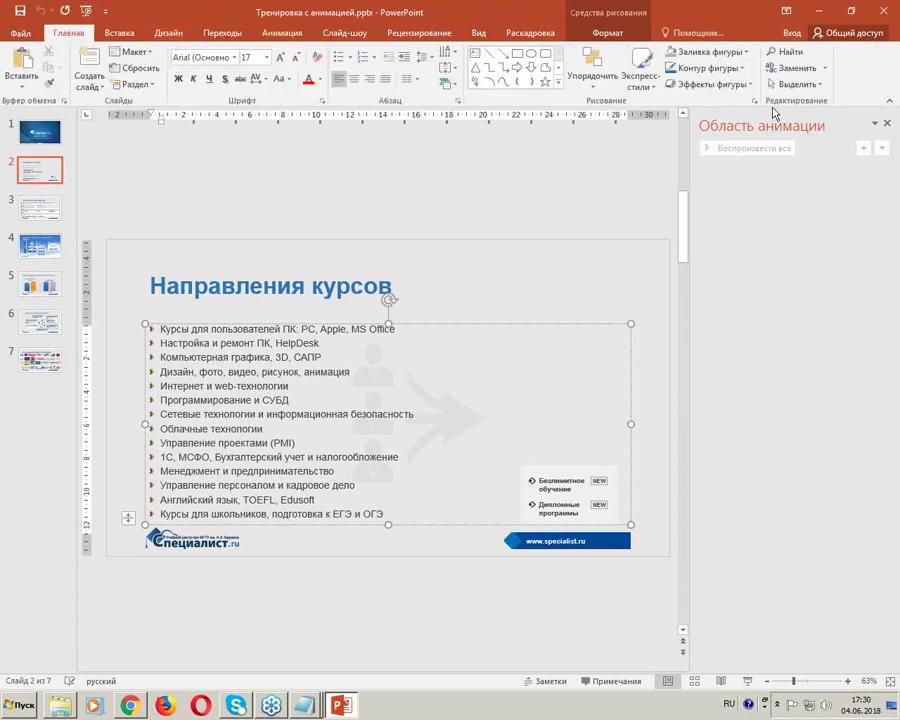
left_click(282, 32)
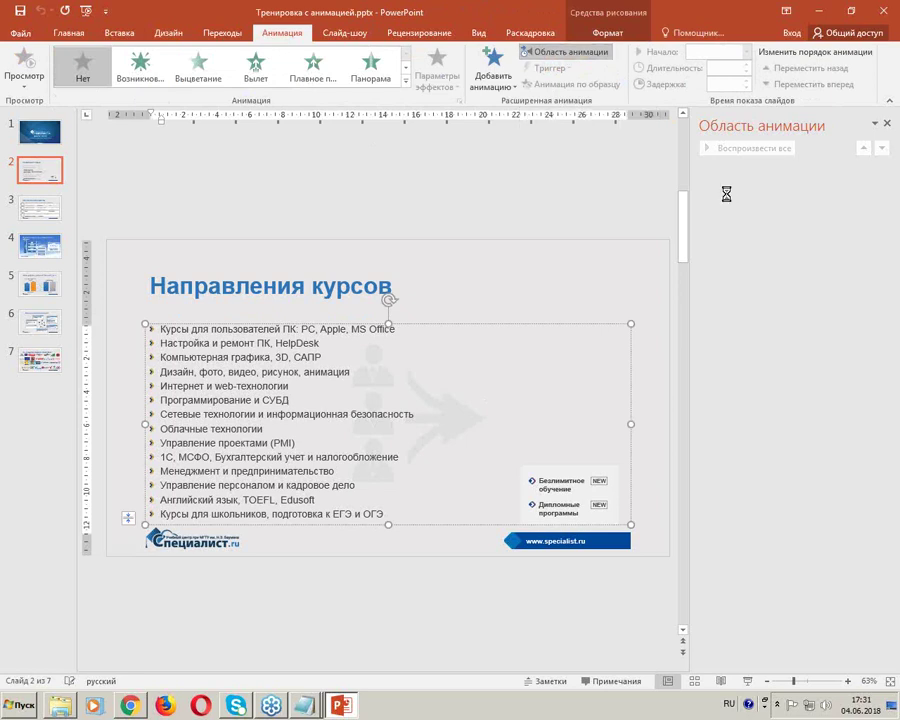
key("ctrl+n")
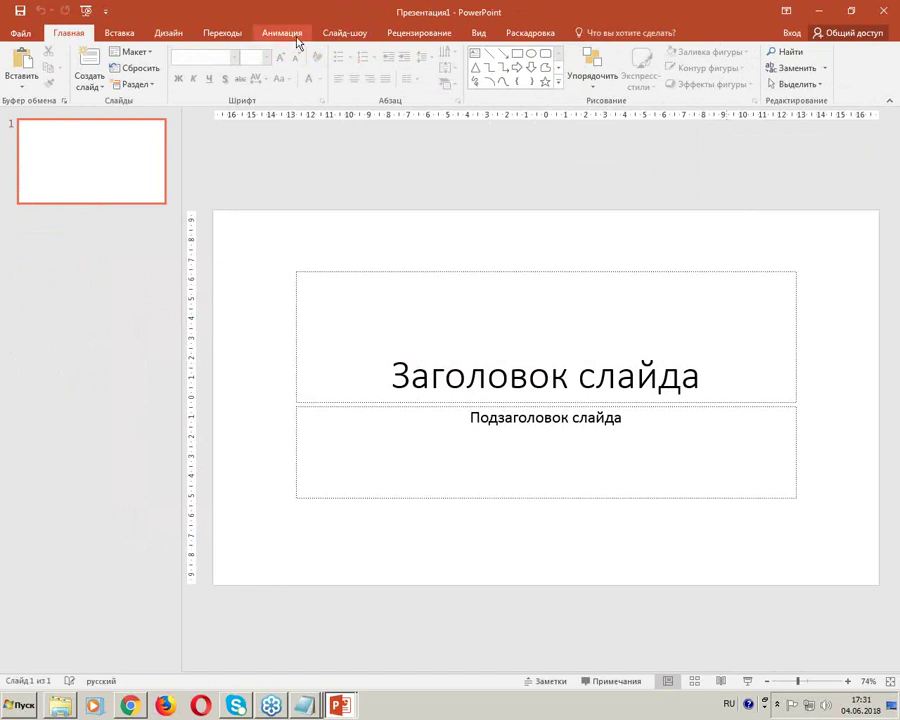
Step: Open the Animation Pane from the Animations tab, toggling it off and on
left_click(288, 34)
left_click(577, 60)
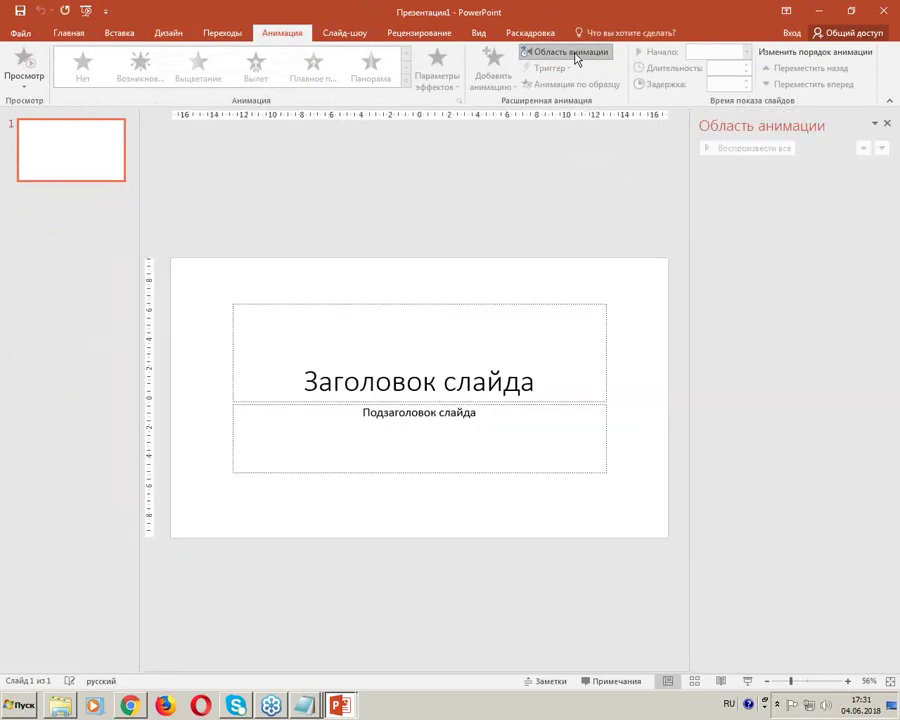
left_click(577, 60)
left_click(577, 60)
left_click(577, 60)
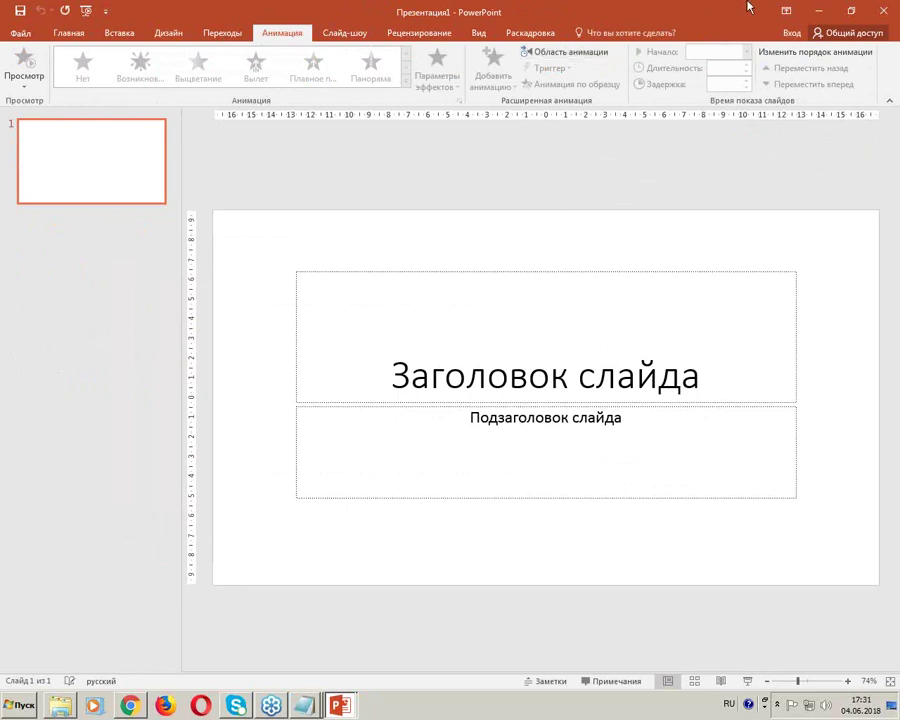
left_click(577, 60)
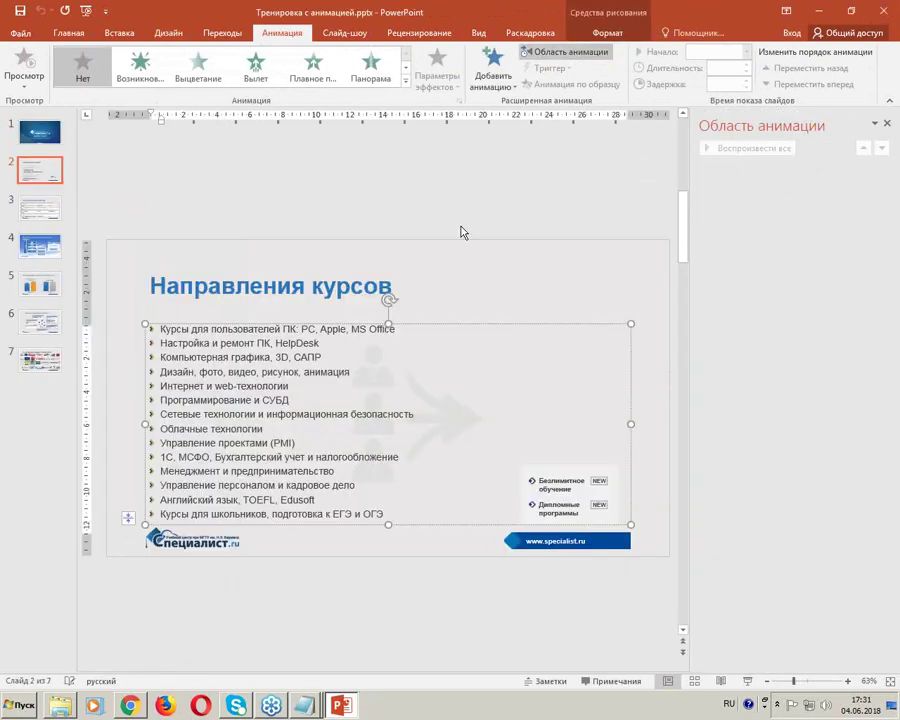
left_click(511, 201)
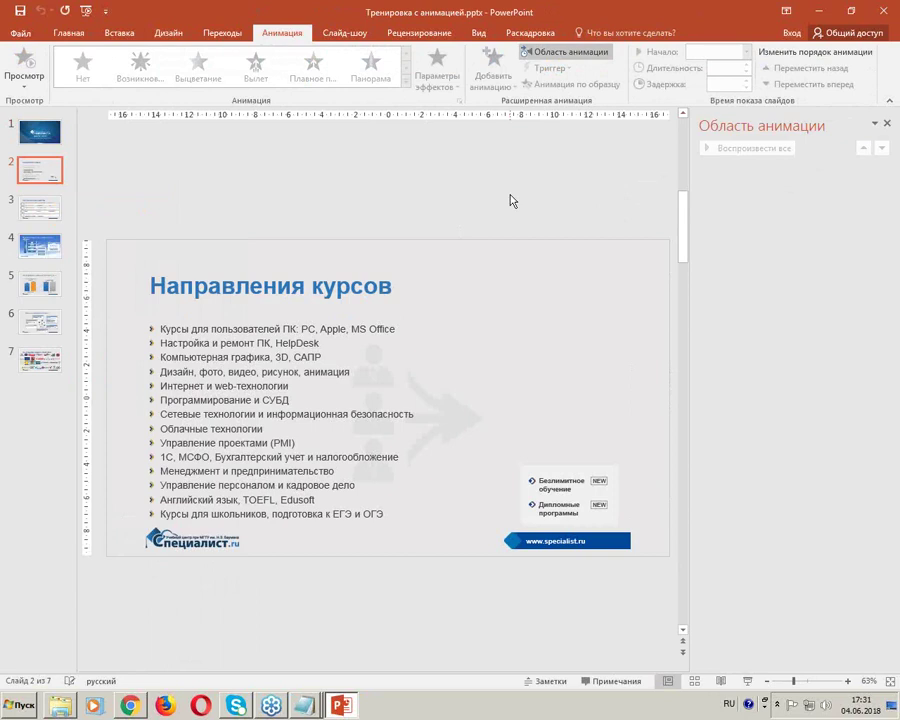
Step: Narrow the animation pane slightly and toggle the Ruler option on the View tab
left_click_drag(692, 141, 706, 141)
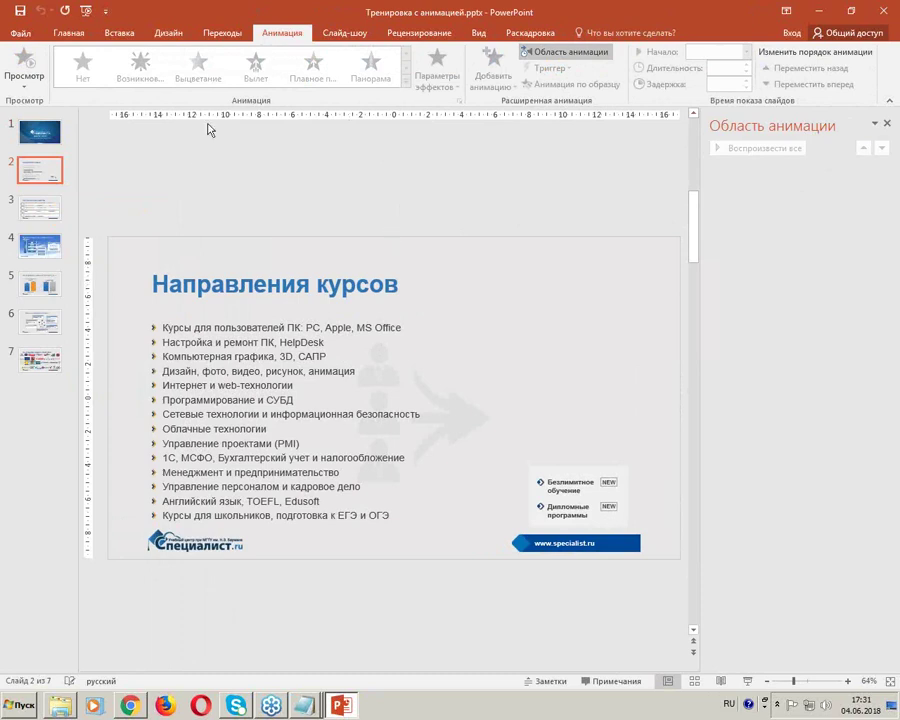
left_click(478, 32)
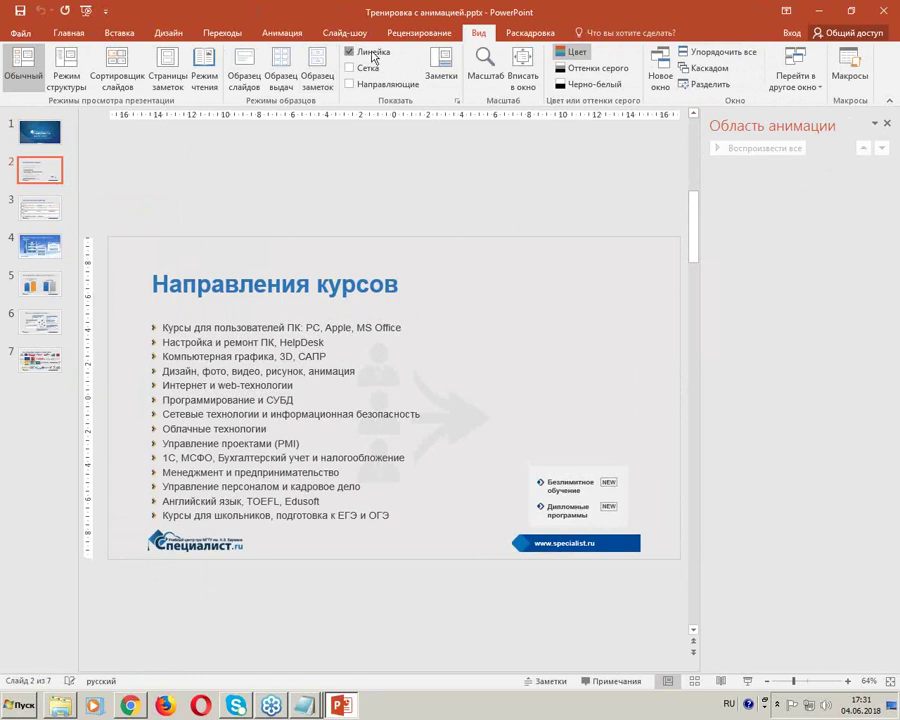
left_click(349, 51)
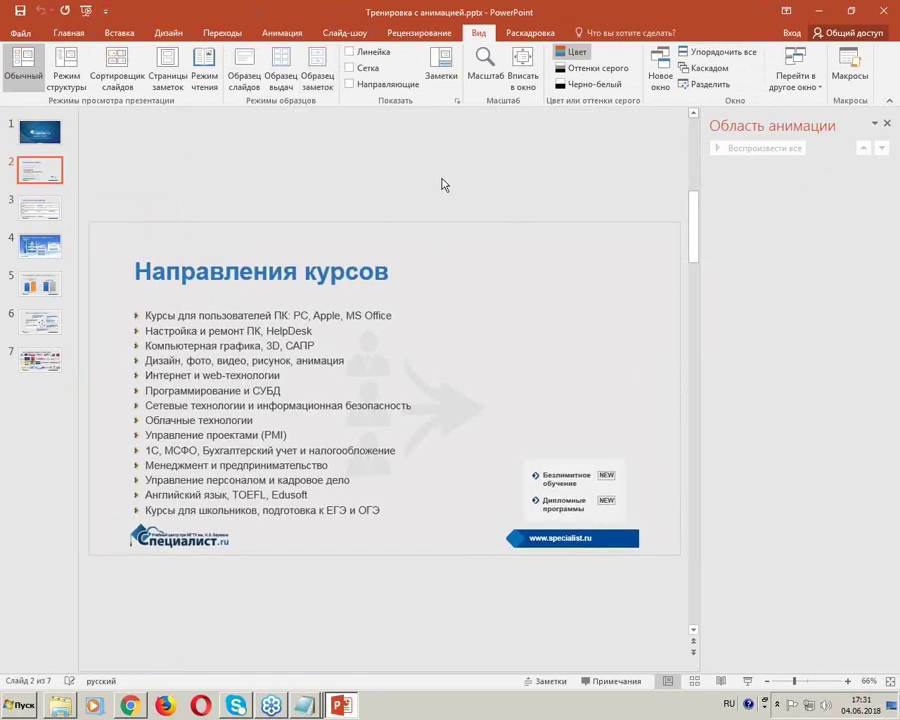
Step: Draw red ZoomIt annotations over the slide and animation pane, erase them, and toggle the title selection
left_click_drag(318, 191, 763, 296)
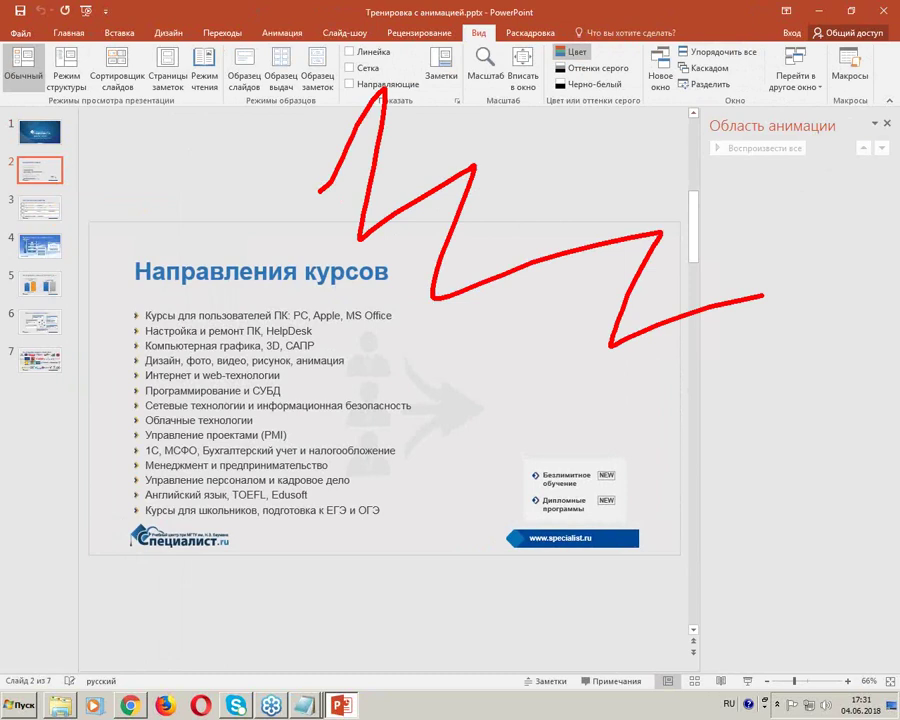
left_click_drag(672, 173, 899, 118)
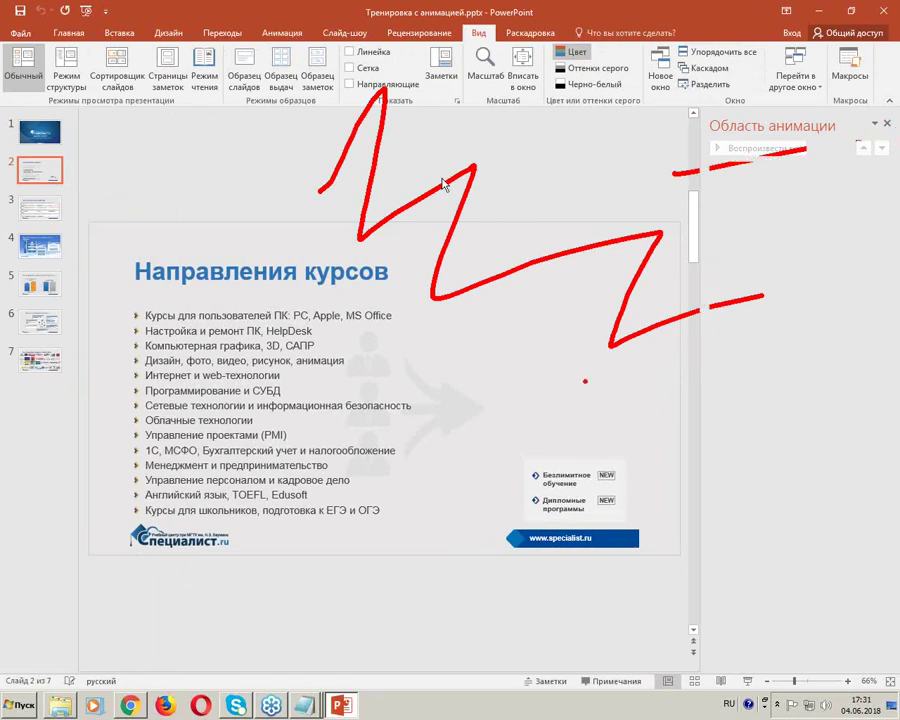
key("Escape")
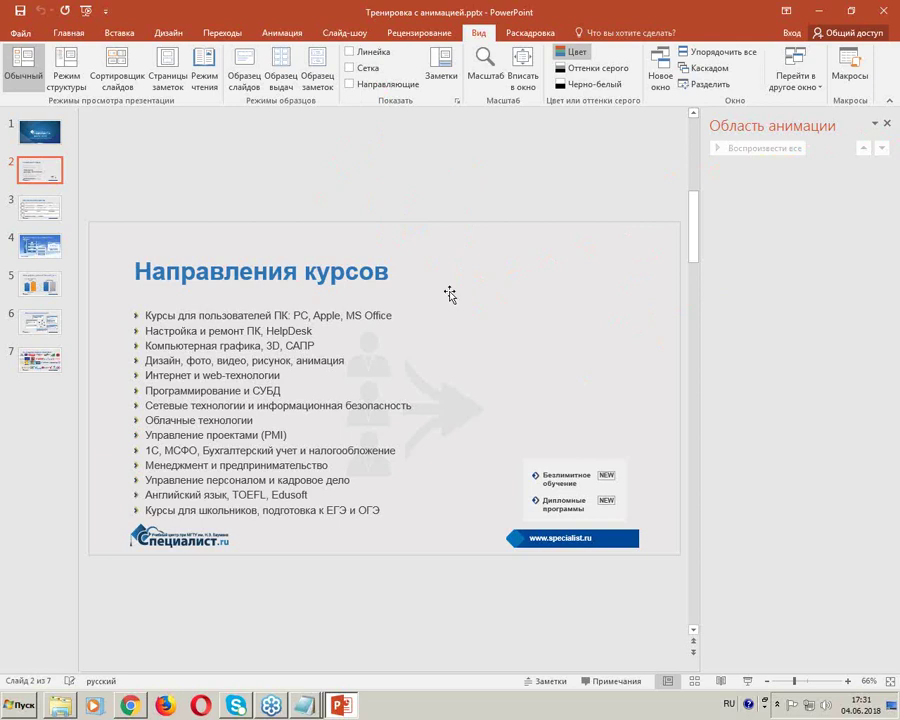
left_click(450, 305)
left_click(573, 253)
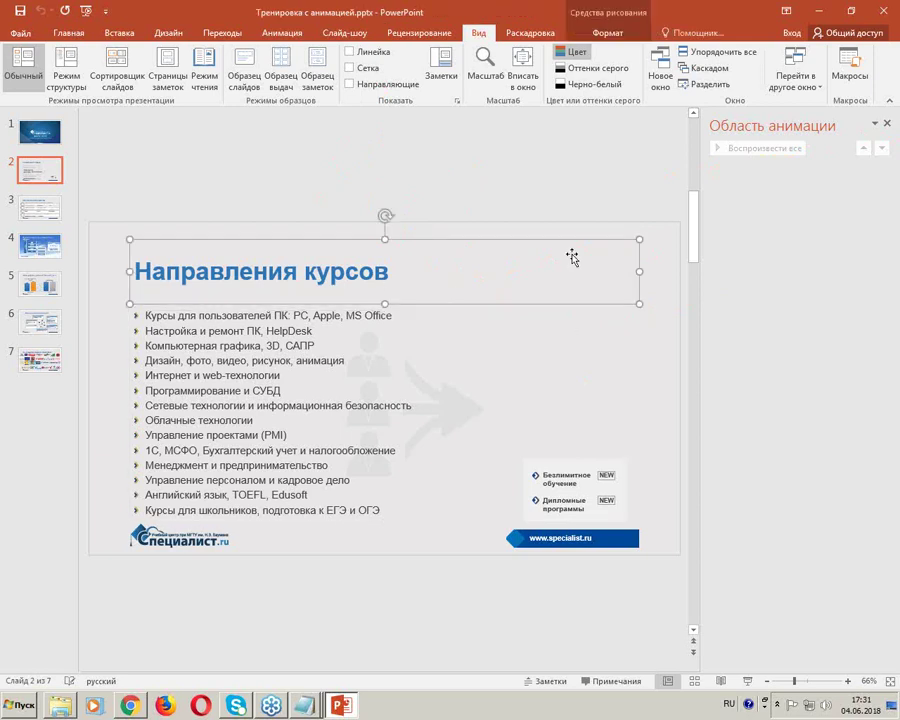
left_click(542, 171)
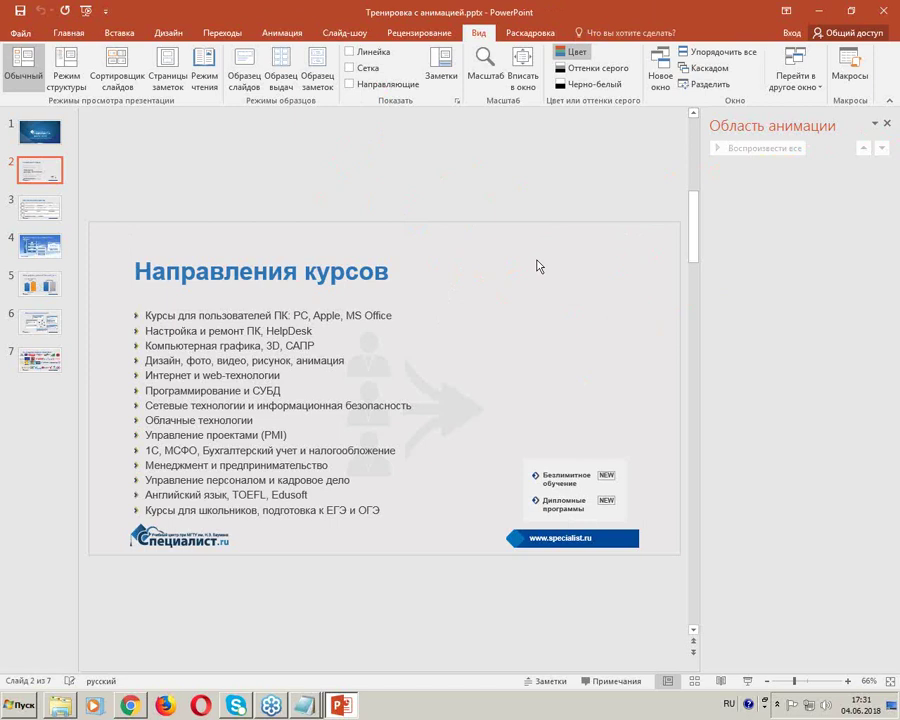
Step: Draw a red ZoomIt squiggle across the slide, then clear it
key("ctrl+2")
left_click_drag(424, 232, 780, 430)
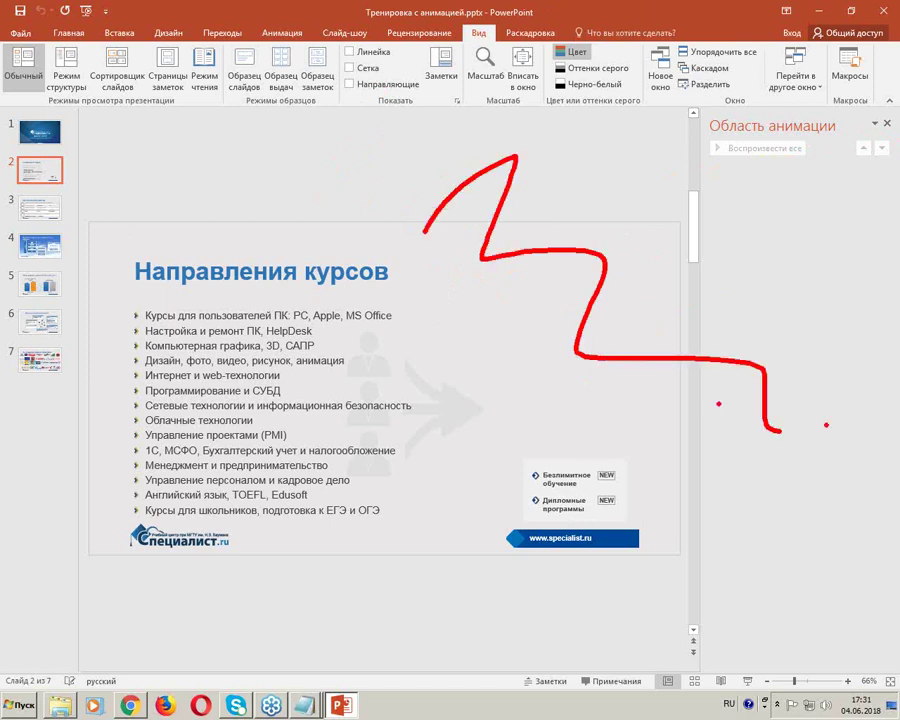
key("Escape")
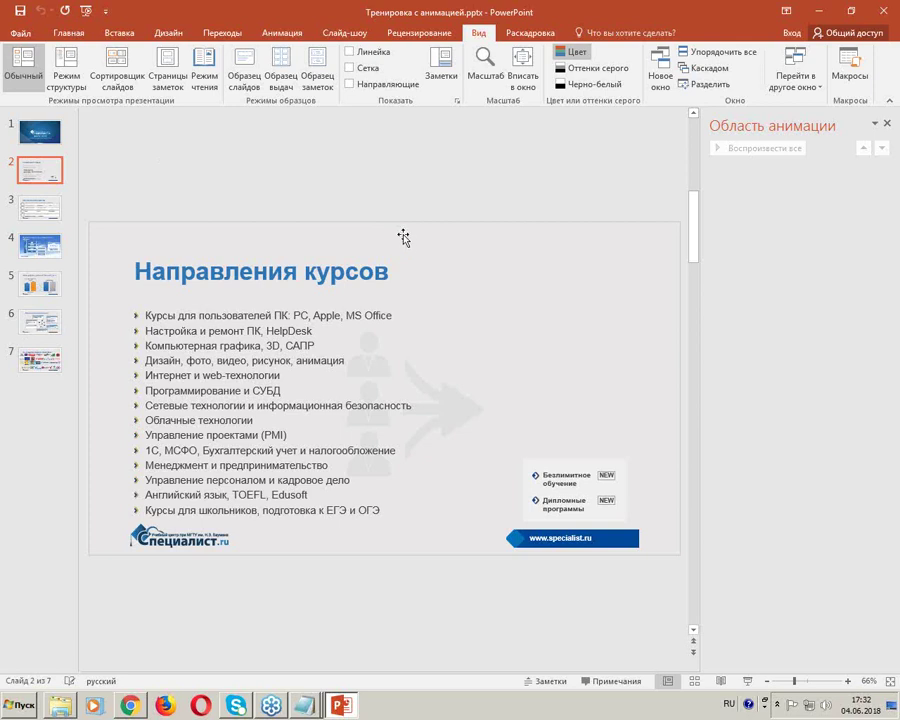
Step: Select and deselect the title 'Направления курсов', then reveal the hidden taskbar icons
left_click(378, 272)
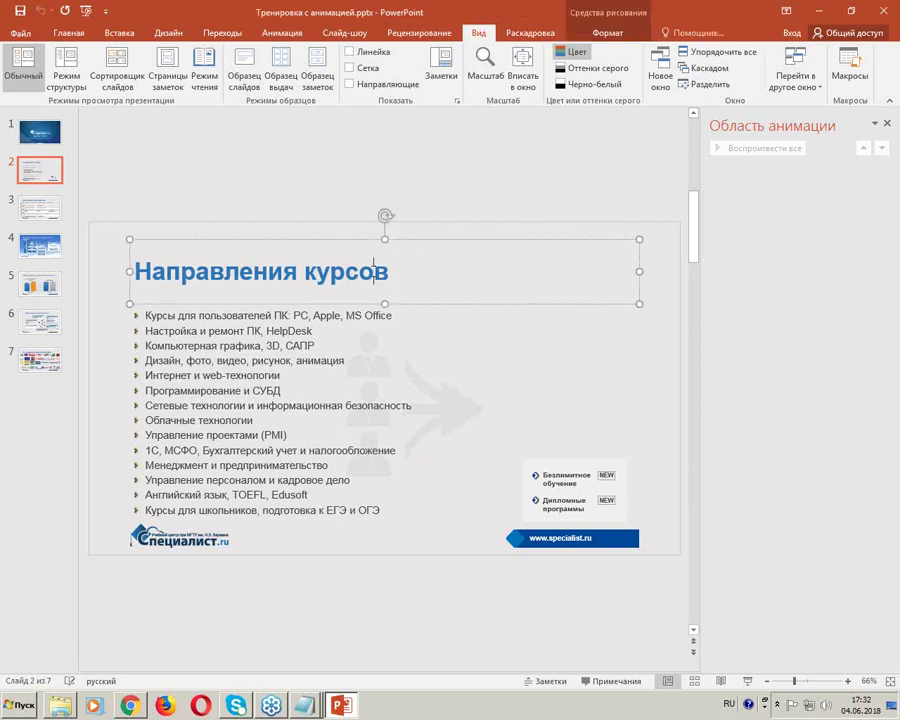
left_click(421, 200)
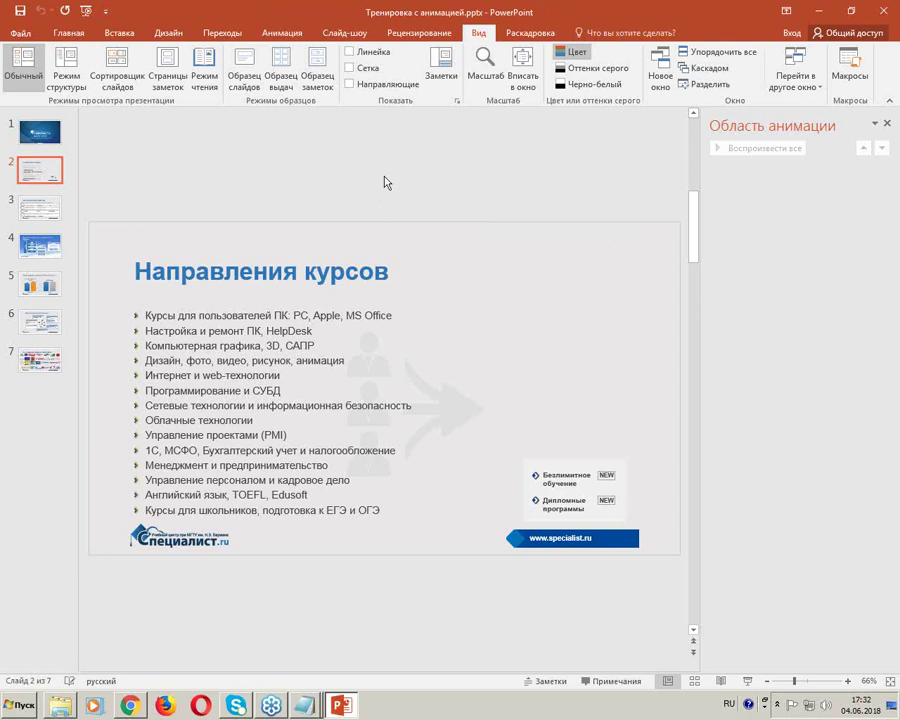
left_click(777, 705)
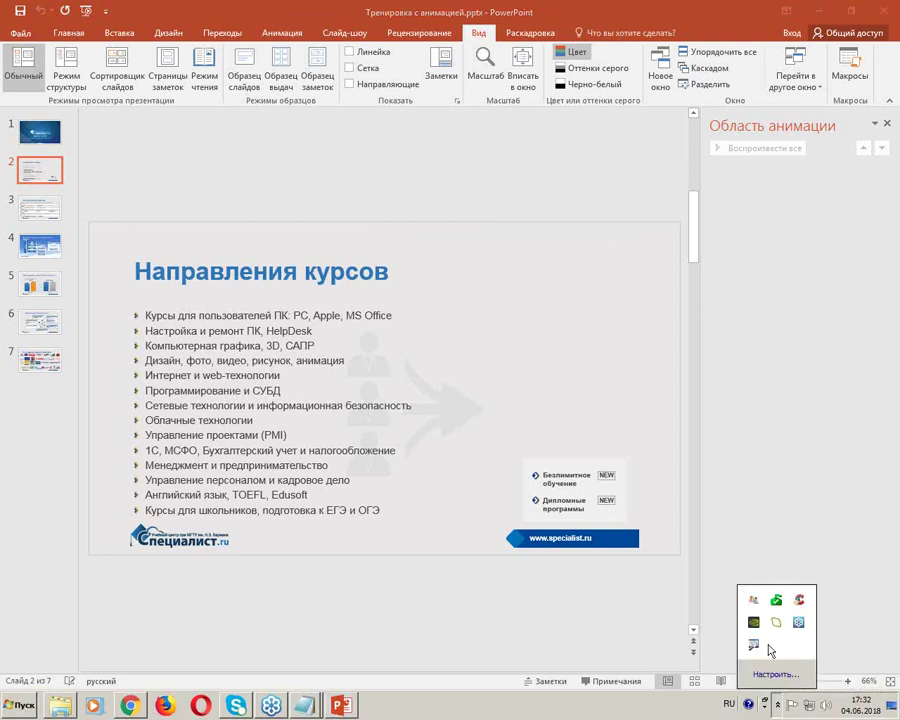
Step: Look through ZoomIt's LiveZoom, Draw, Type and Break options, then close the dialog unchanged
right_click(758, 650)
left_click(783, 574)
left_click(375, 267)
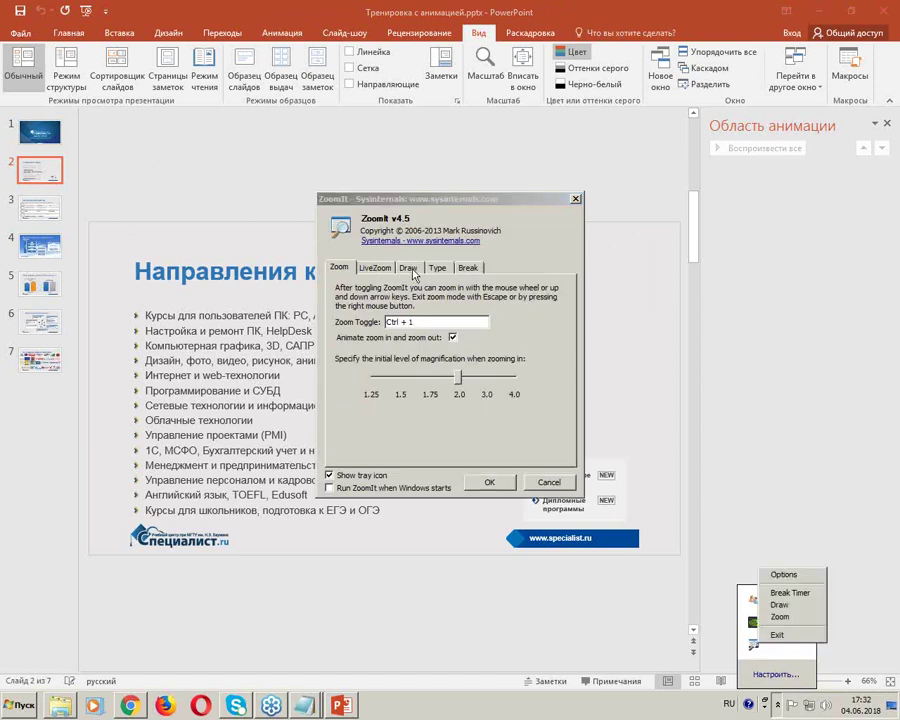
left_click(408, 267)
left_click(437, 267)
left_click(467, 267)
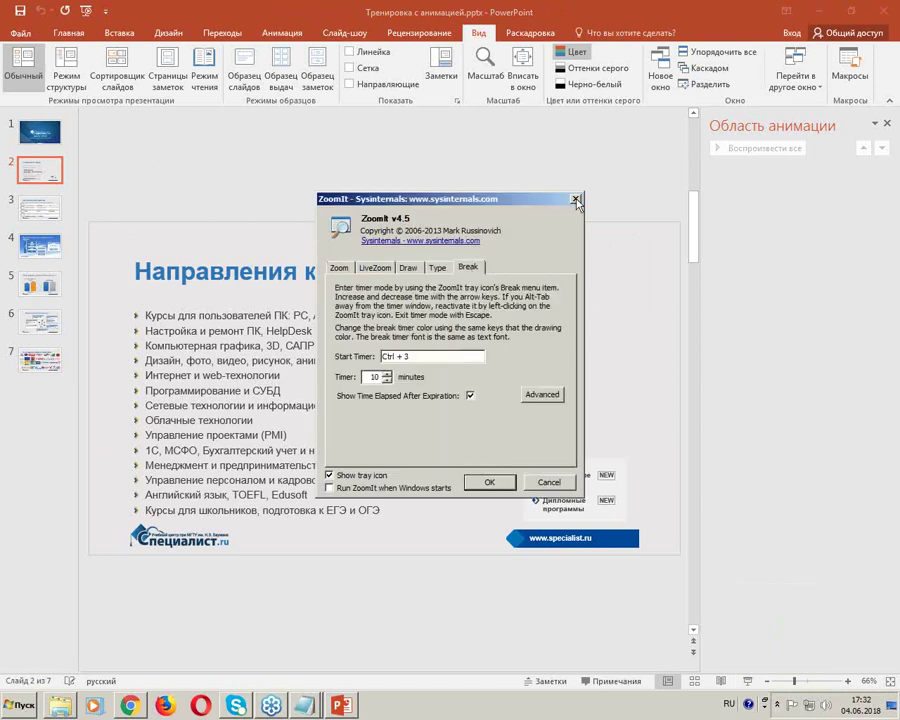
left_click(576, 199)
Step: Select and deselect the bulleted course list, then switch to the Анимация tab
left_click(240, 368)
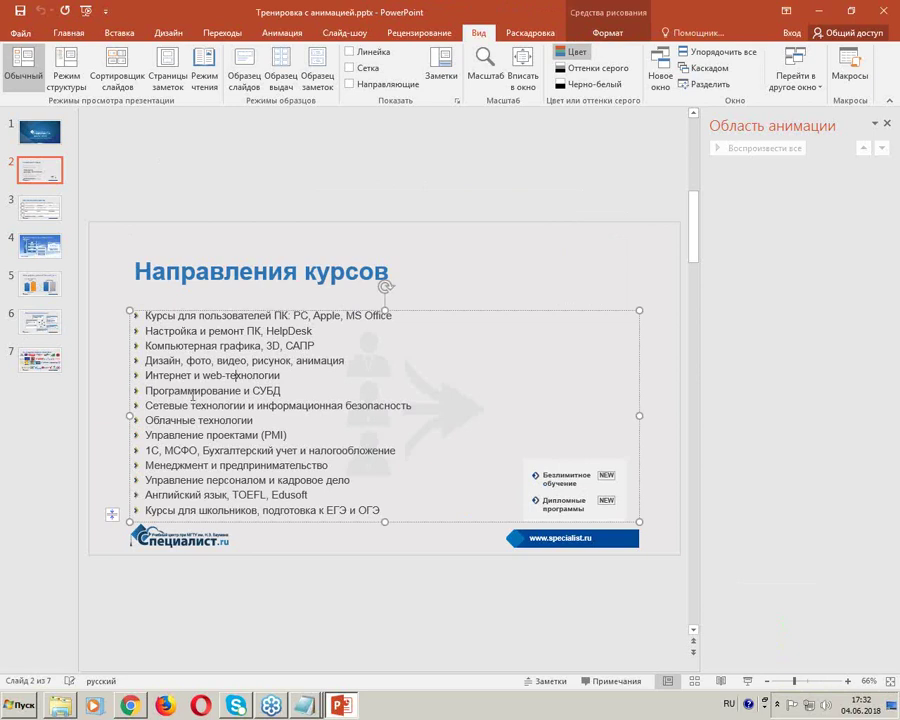
left_click(35, 187)
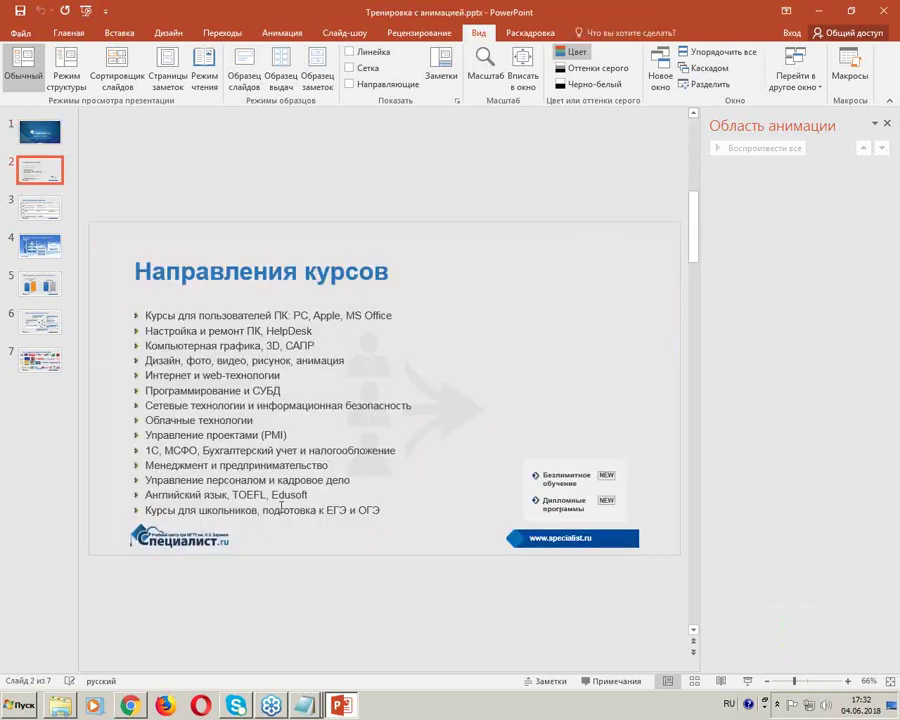
left_click(278, 36)
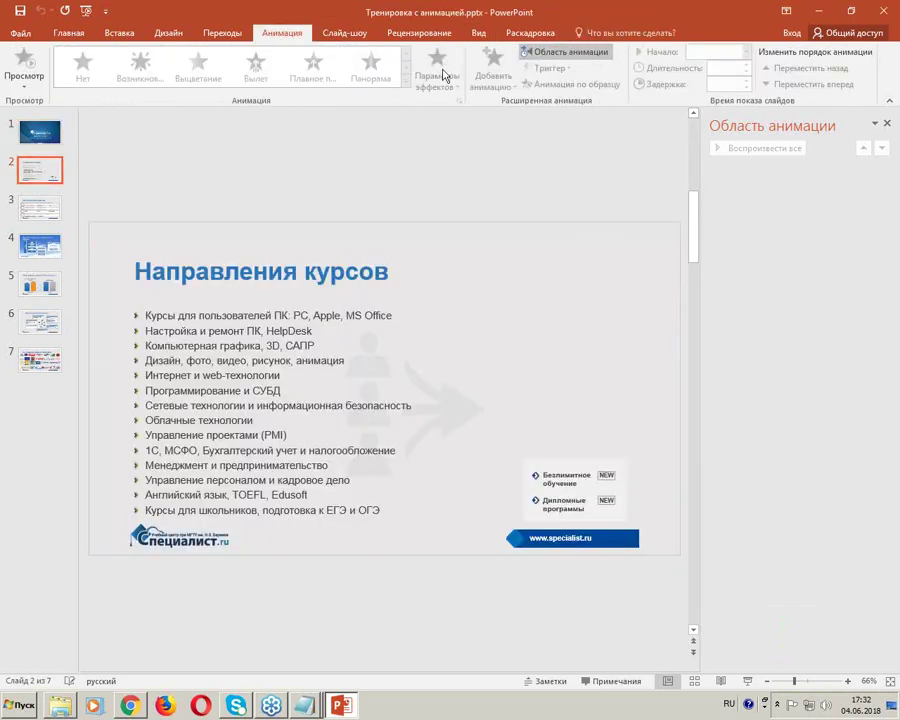
left_click(547, 53)
left_click_drag(145, 271, 447, 271)
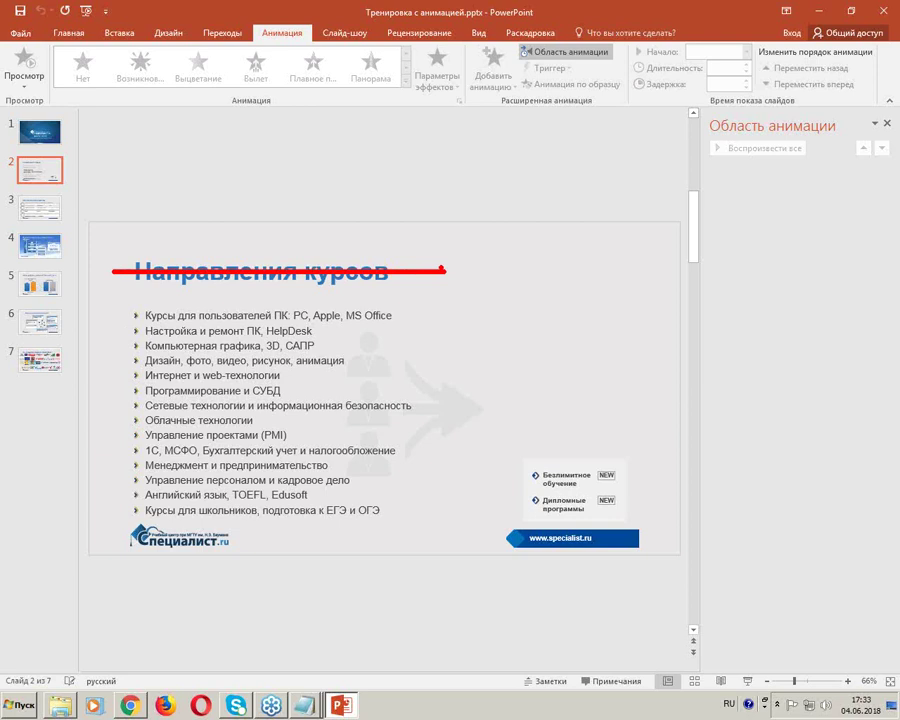
key("Escape")
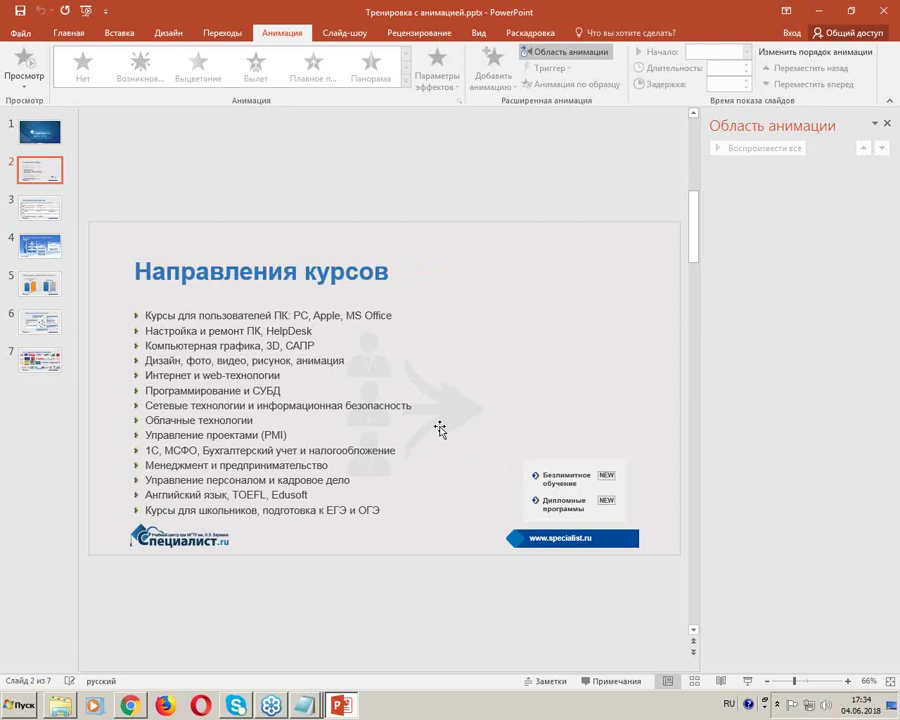
Step: Select the bullets from 'Облачные технологии' to the end and delete them, leaving seven
left_click(266, 414)
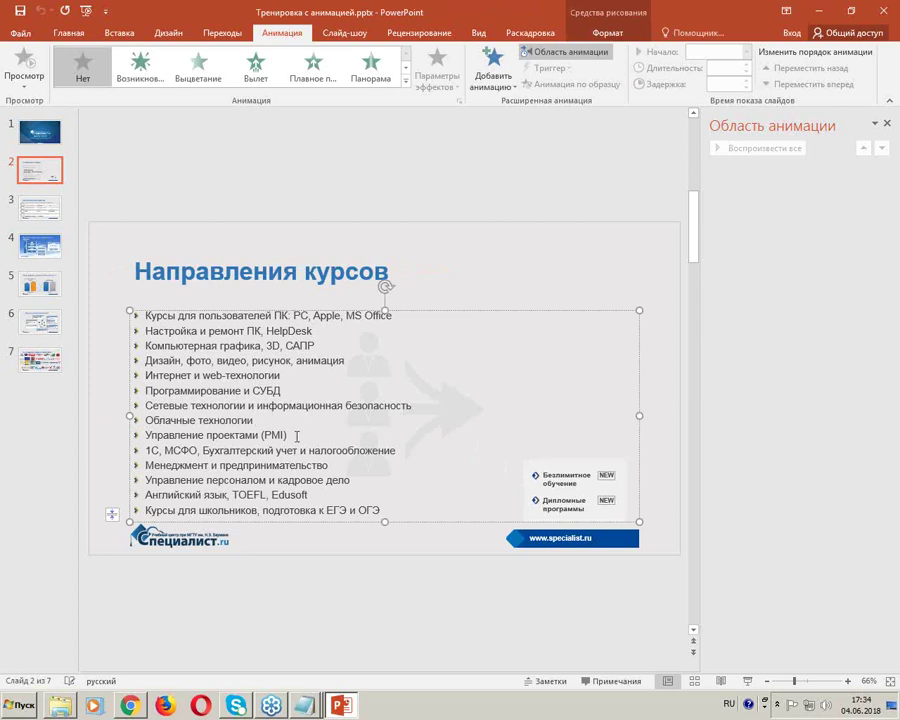
left_click_drag(394, 315, 199, 315)
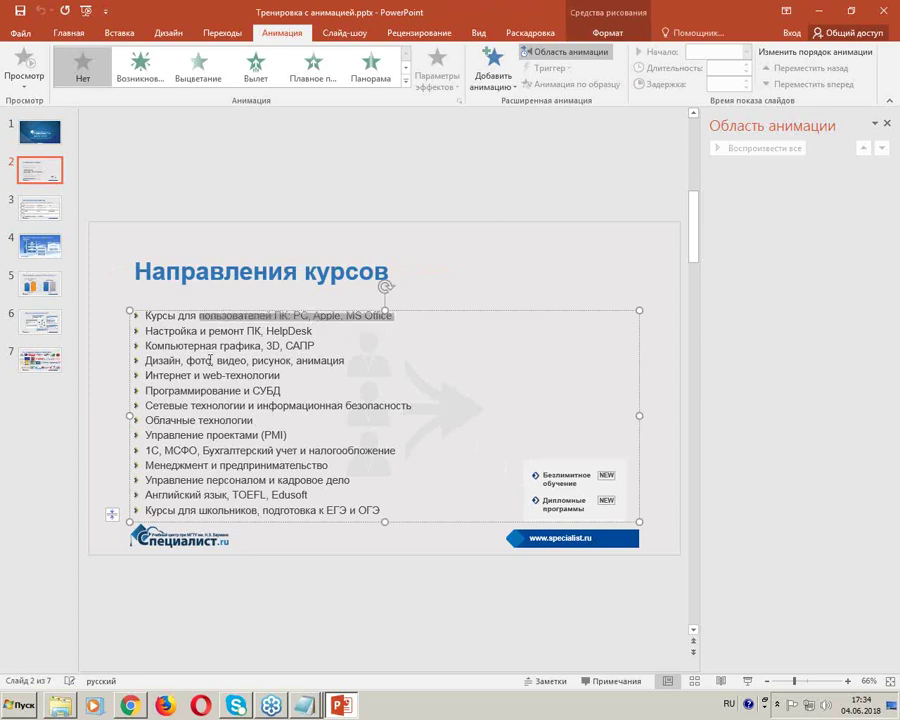
left_click(173, 350)
left_click_drag(146, 362, 258, 363)
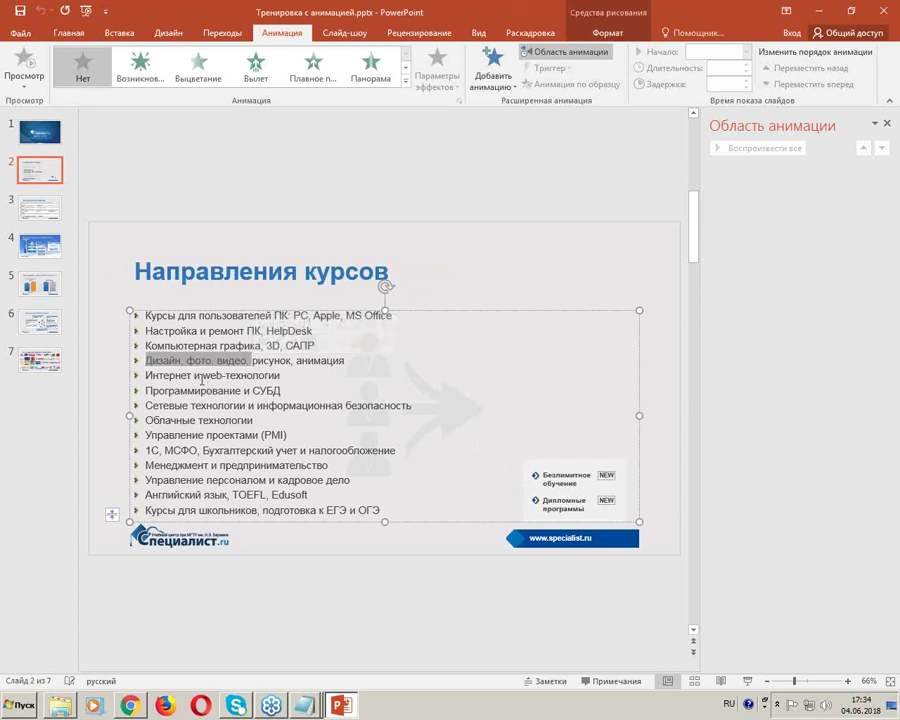
left_click(202, 375)
triple_click(383, 462)
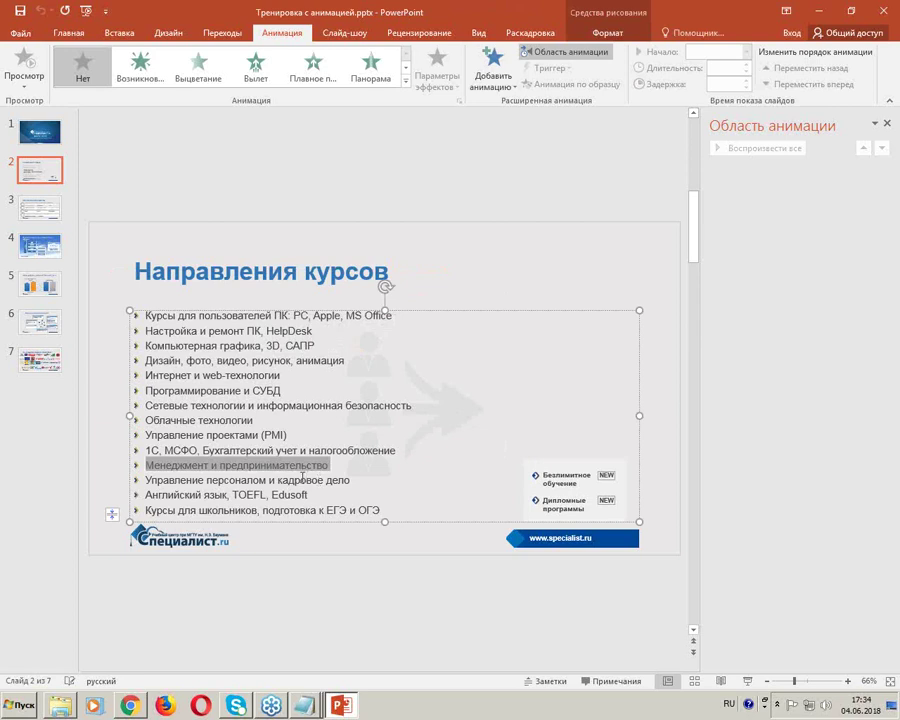
left_click(254, 420)
left_click_drag(142, 420, 381, 511)
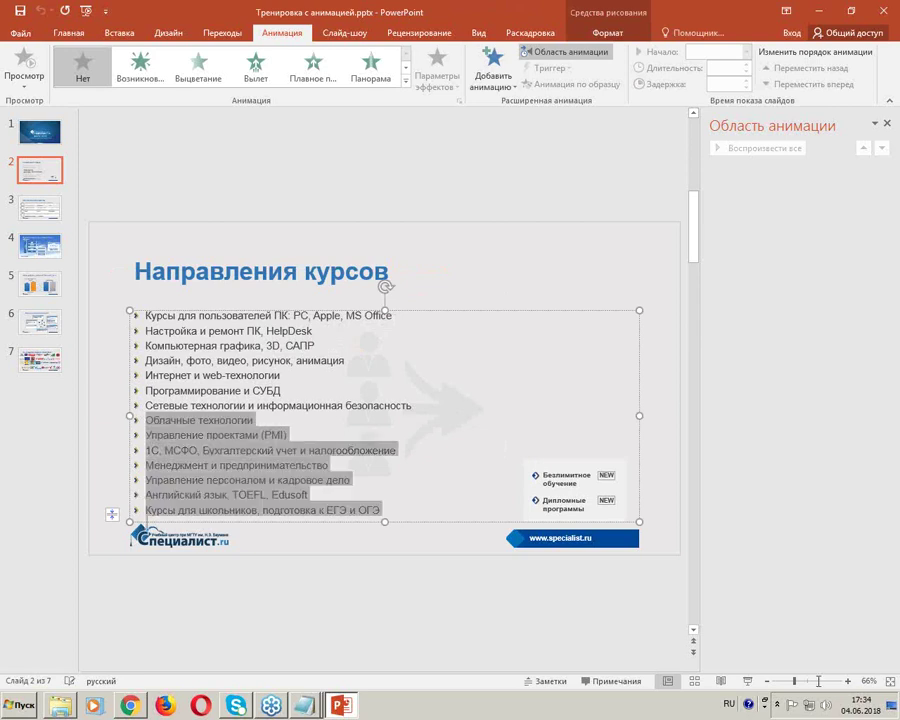
key("Delete")
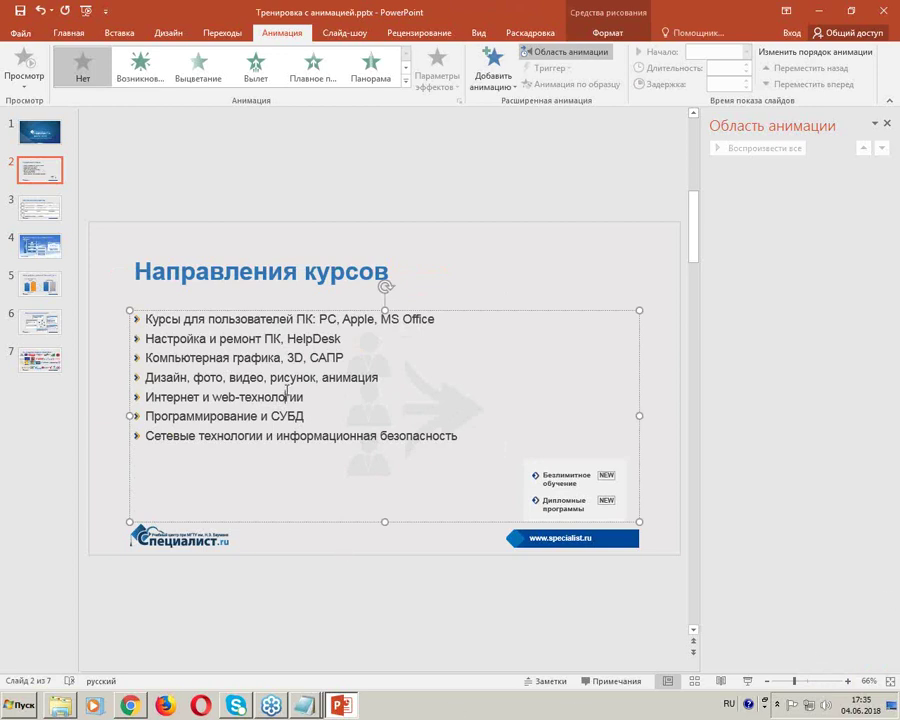
Step: Enlarge the course list font twice and move the promo graphic up to the top right
left_click_drag(470, 436, 60, 235)
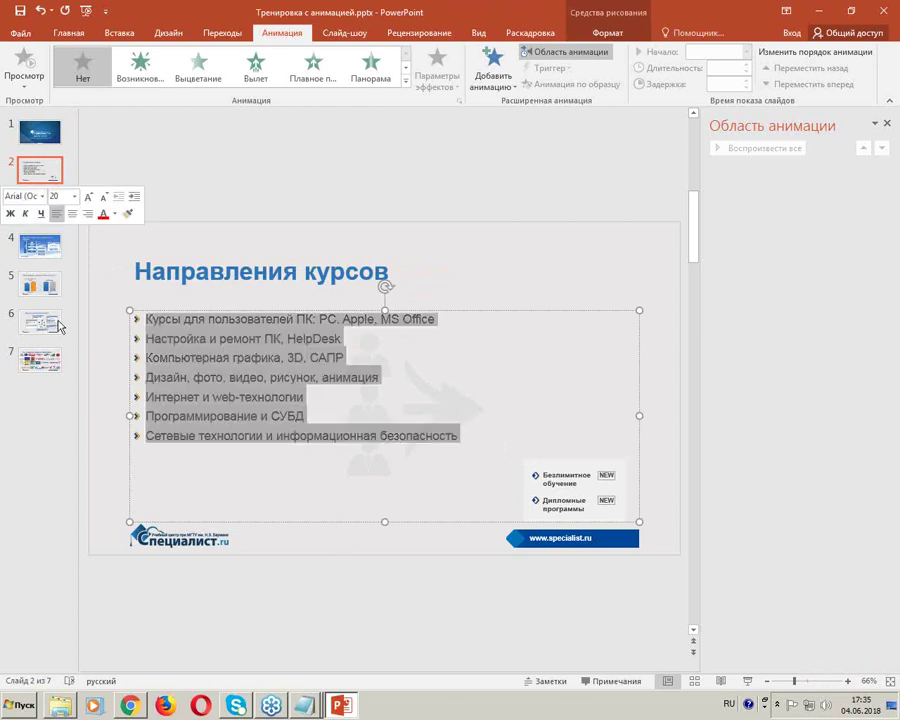
left_click(88, 40)
left_click(282, 58)
left_click(282, 58)
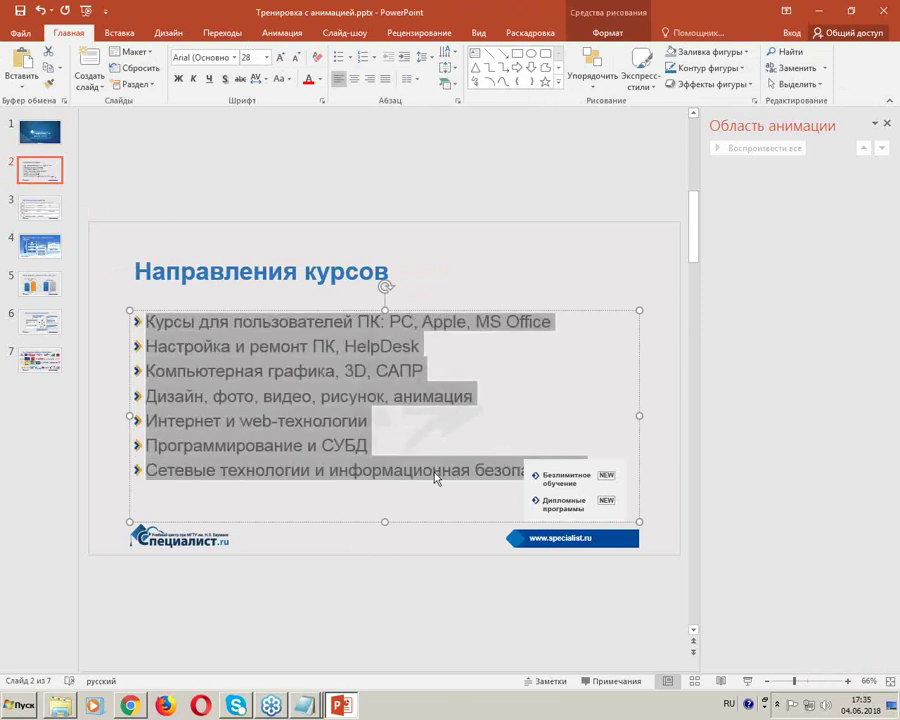
left_click(585, 476)
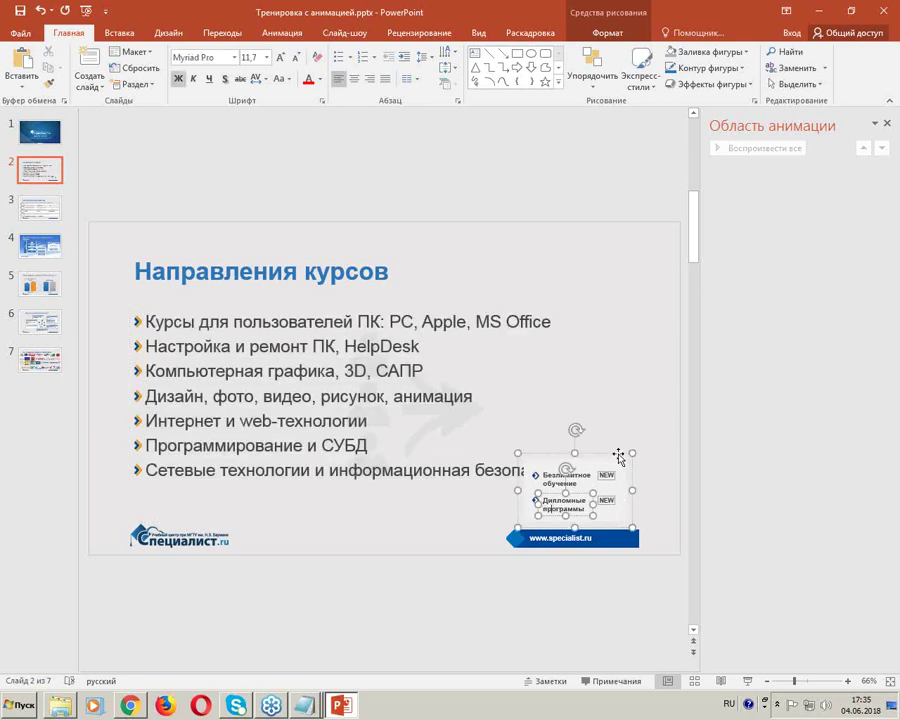
mouse_move(619, 457)
left_mouse_down()
mouse_move(646, 241)
mouse_move(652, 362)
left_mouse_up()
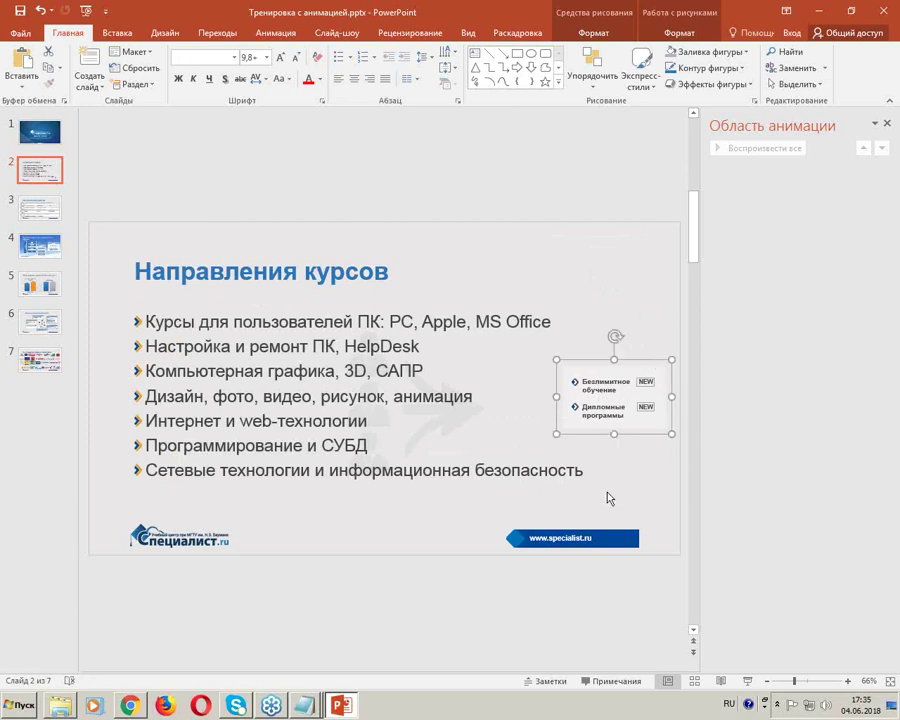
Step: Enlarge the bullet text once more and move the promo graphic down beside the last bullet
left_click(512, 470)
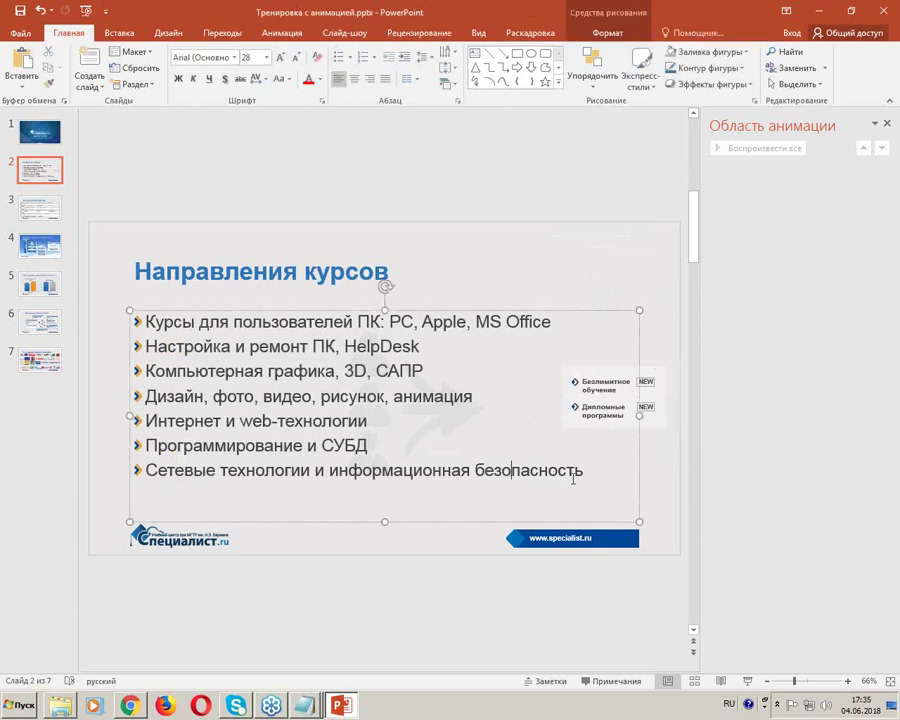
left_click_drag(584, 472, 102, 290)
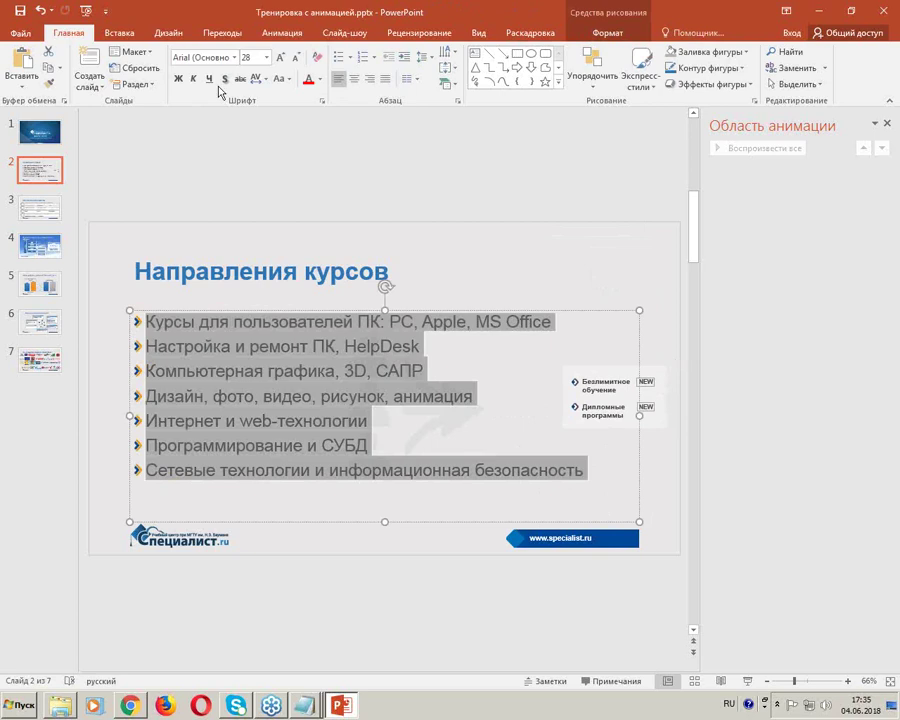
left_click(279, 61)
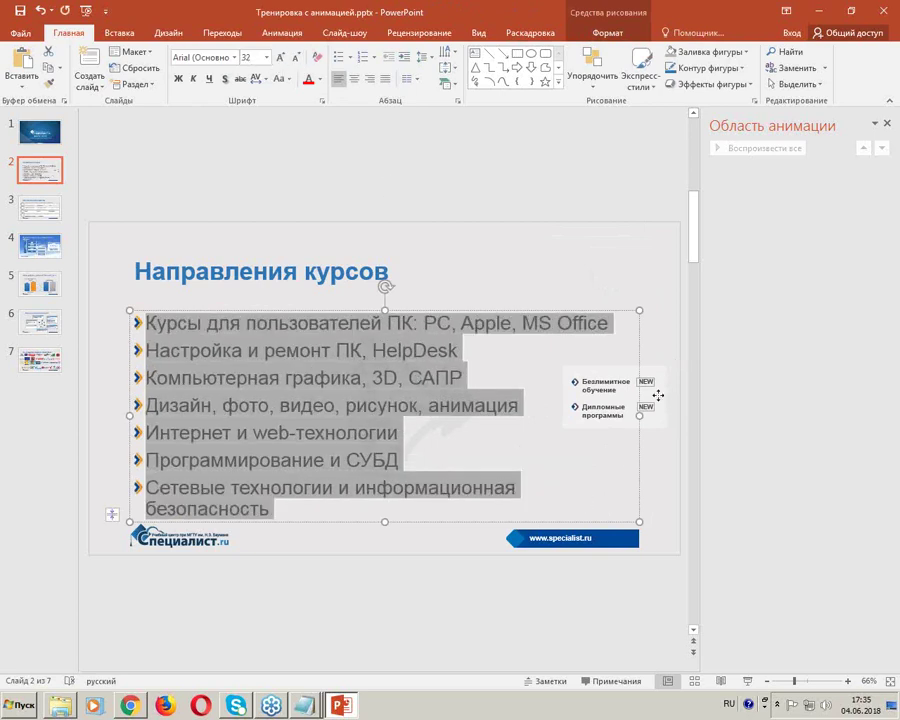
mouse_move(658, 396)
left_mouse_down()
mouse_move(634, 478)
mouse_move(653, 442)
left_mouse_up()
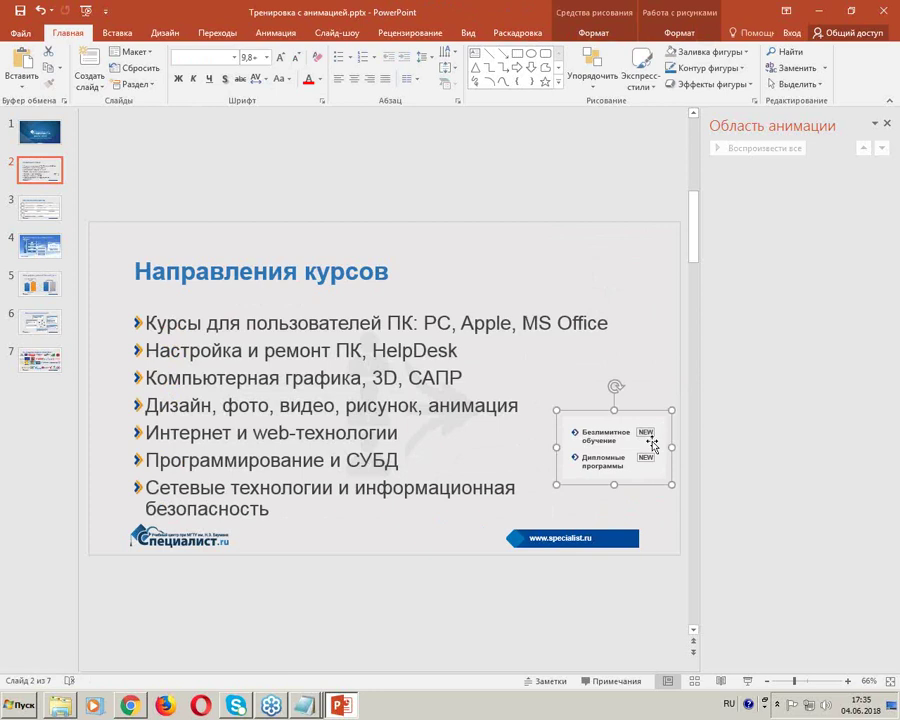
Step: Select all the course list text and shrink it to 24 pt
left_click(263, 308)
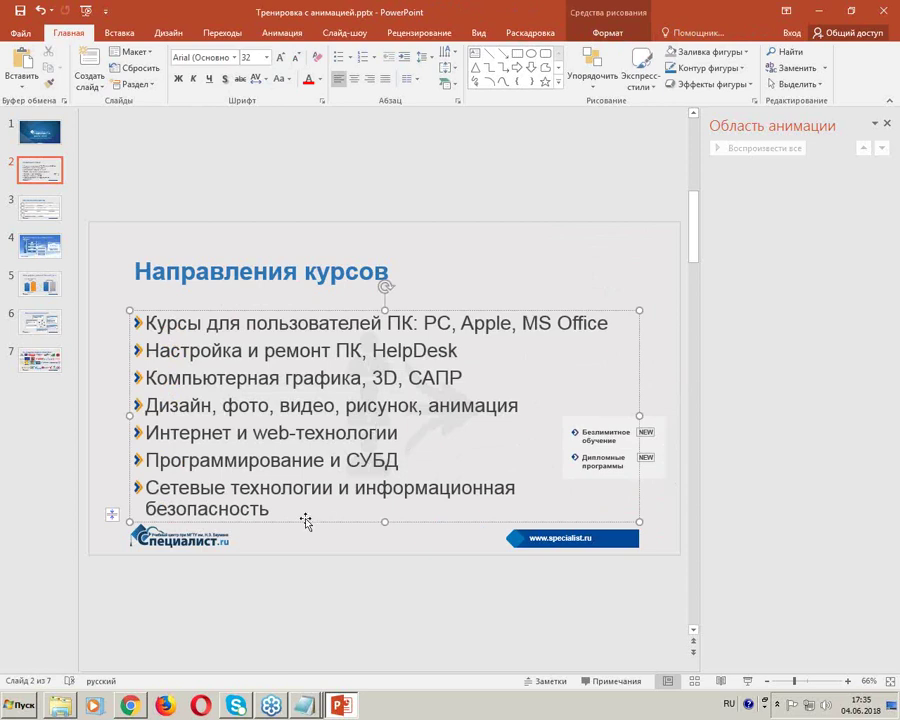
key("ctrl+a")
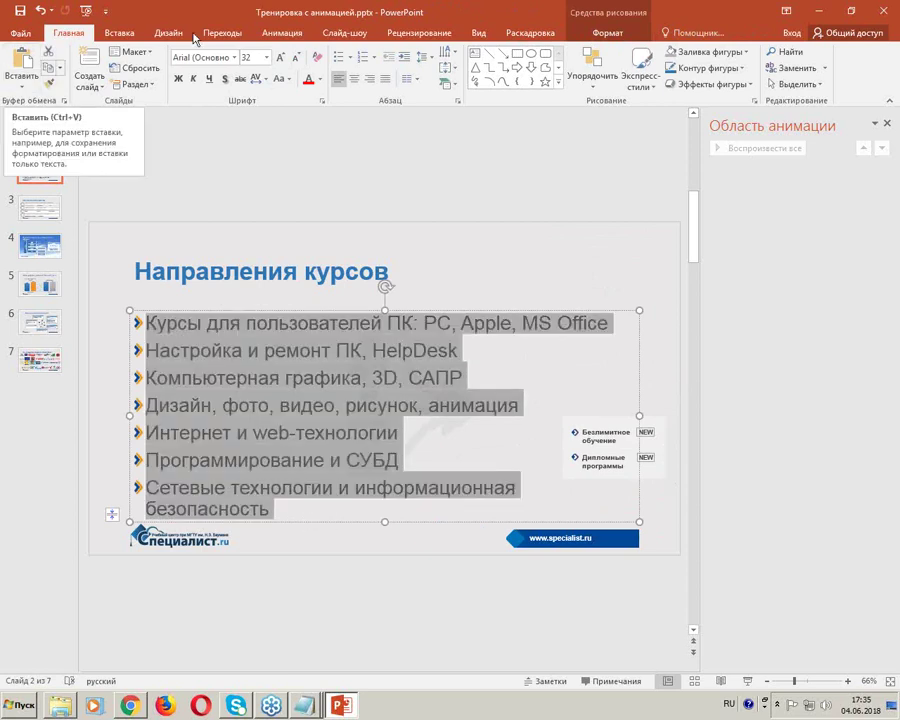
left_click(297, 60)
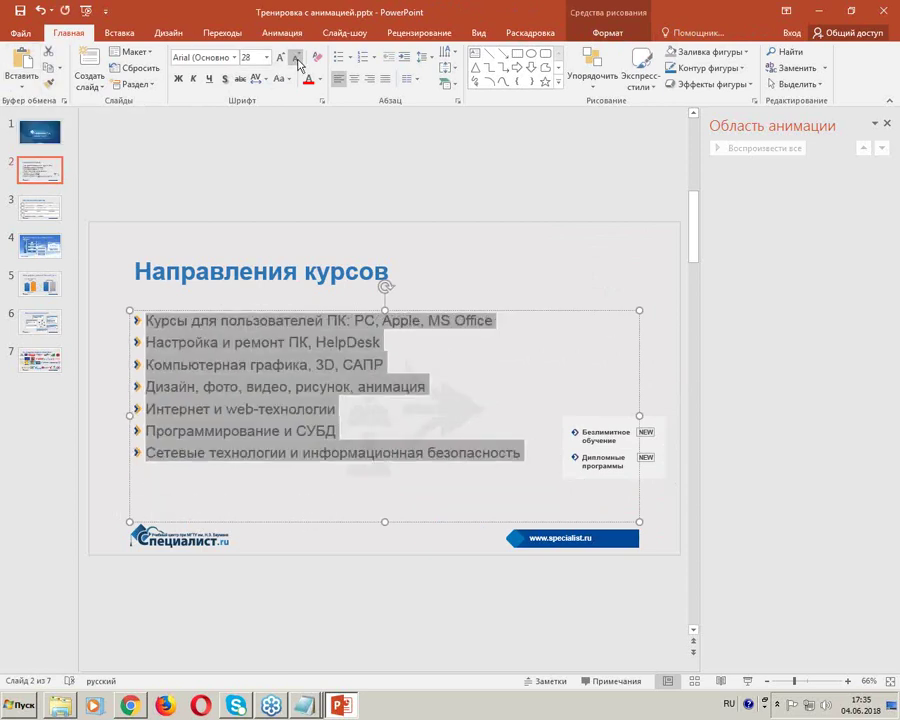
left_click(297, 60)
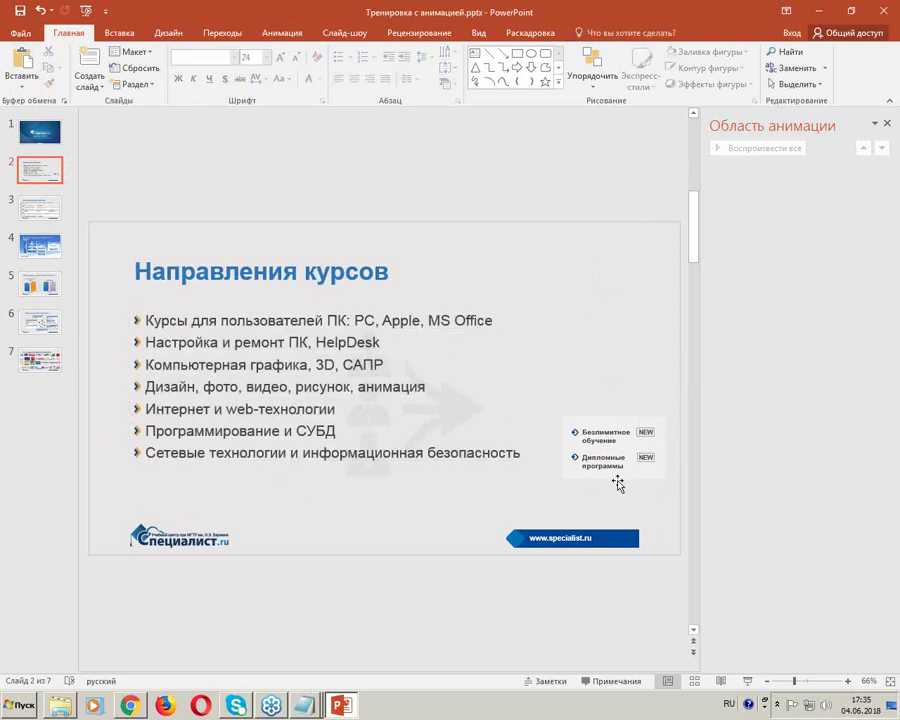
Step: Move the 'Безлимитное обучение' info box slightly lower and reselect the course list
left_click(618, 470)
mouse_move(636, 421)
left_mouse_down()
mouse_move(636, 450)
mouse_move(610, 457)
left_mouse_up()
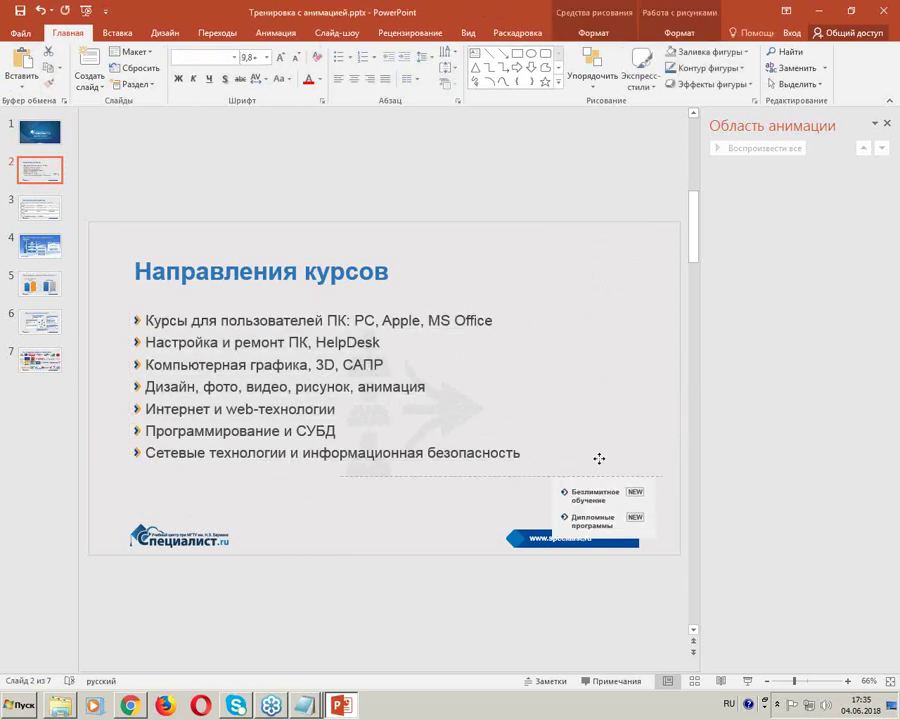
left_click(613, 364)
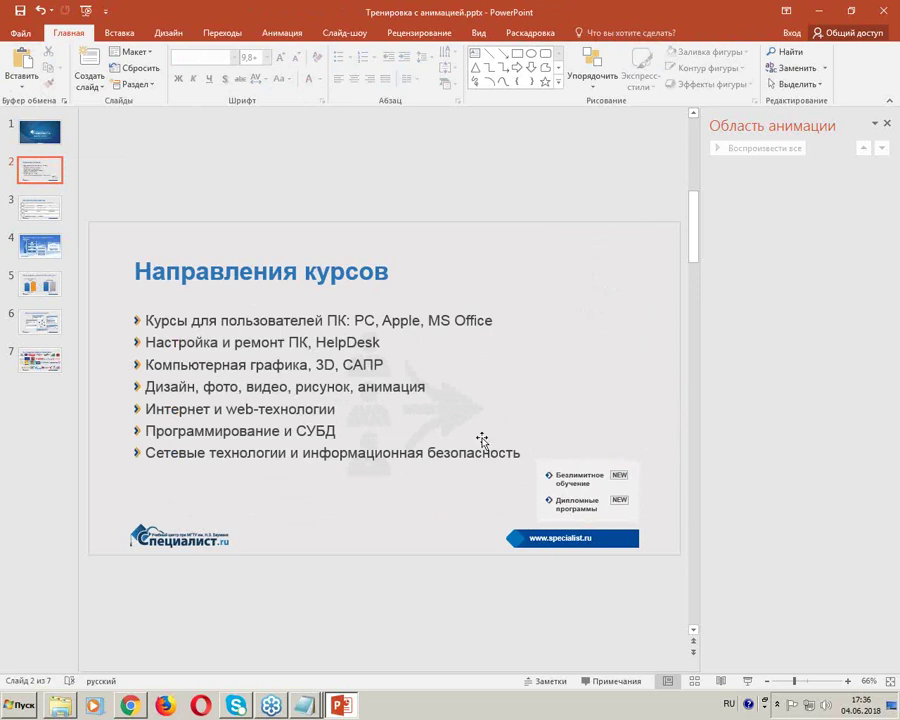
left_click(418, 363)
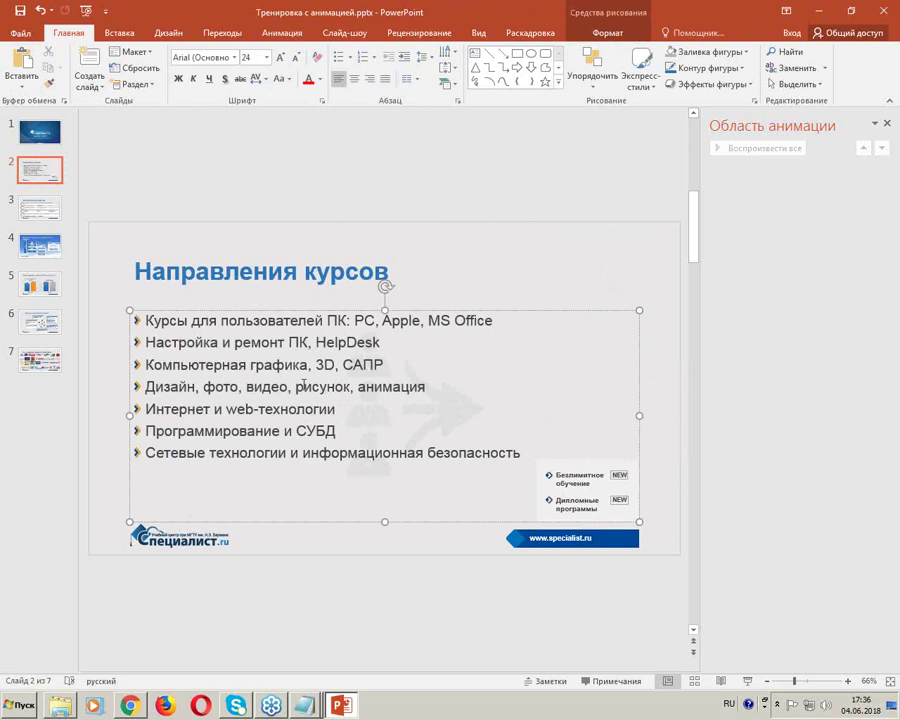
Step: Show the Анимация effects and draw ZoomIt check marks on the course list, then clear them
left_click(283, 33)
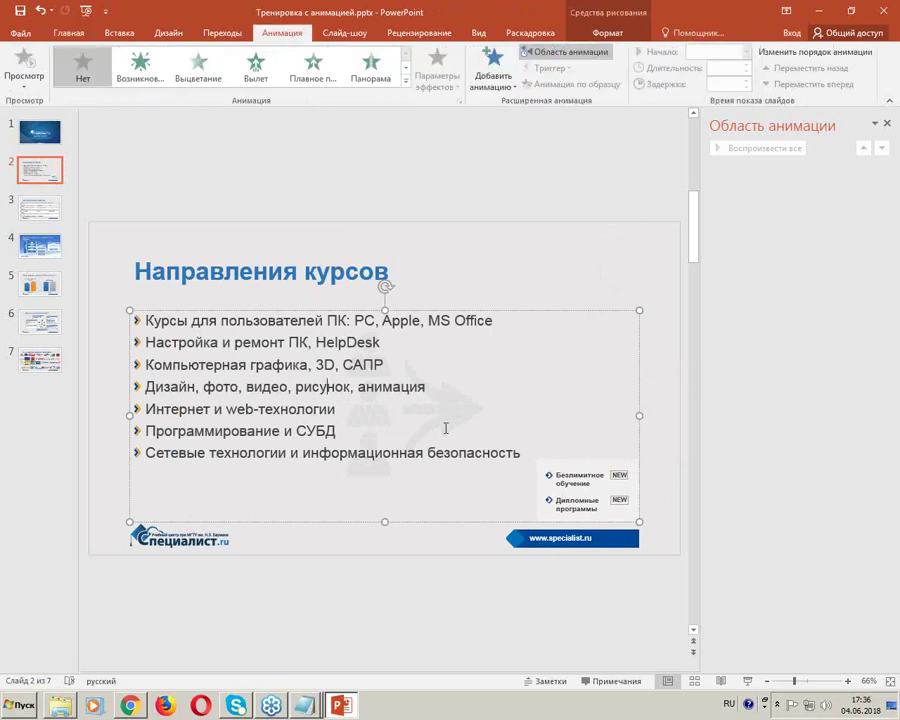
left_click_drag(275, 336, 376, 323)
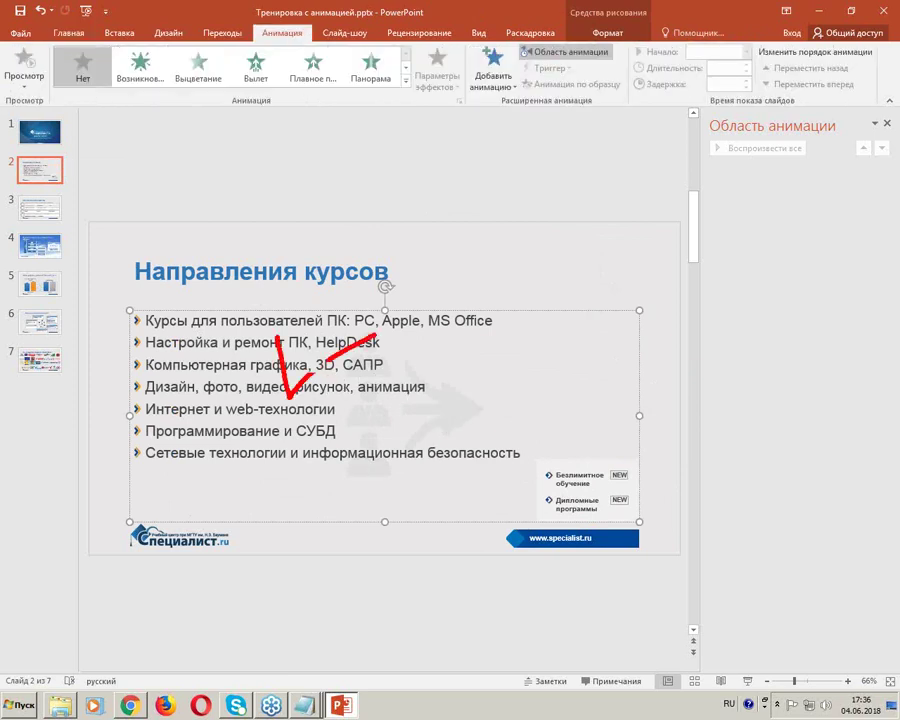
left_click_drag(296, 461, 424, 375)
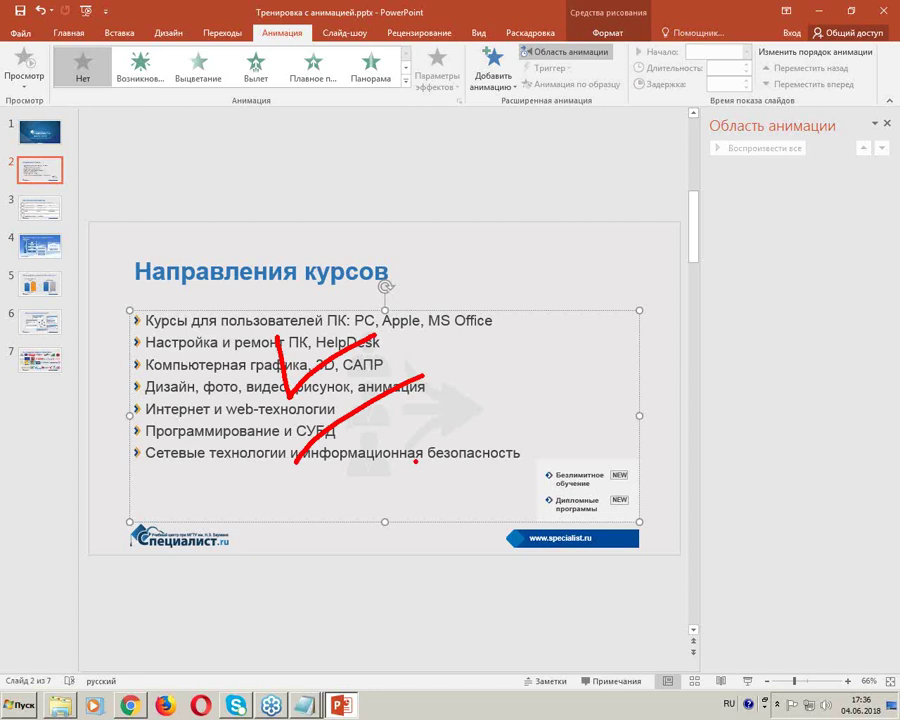
left_click_drag(249, 355, 241, 379)
key("e")
Step: Annotate an arrow from the list to the gallery, box the Appear effect, then clear all marks
left_click_drag(305, 356, 305, 430)
left_click_drag(415, 395, 205, 145)
left_click_drag(281, 108, 340, 142)
mouse_move(40, 44)
left_mouse_down()
mouse_move(40, 76)
mouse_move(418, 44)
left_mouse_up()
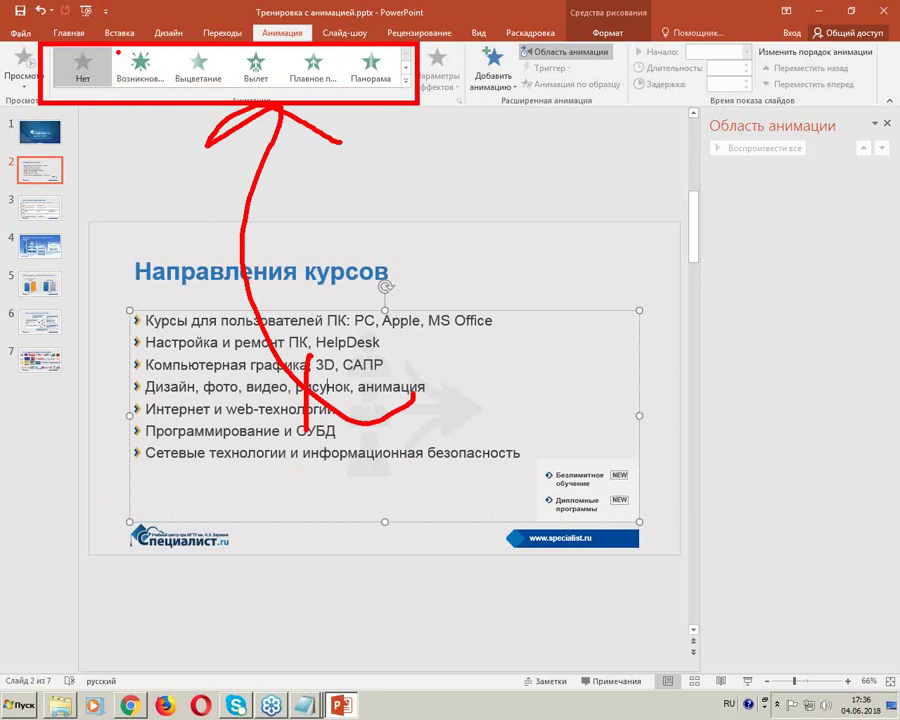
left_click_drag(114, 46, 164, 99)
left_click(152, 86)
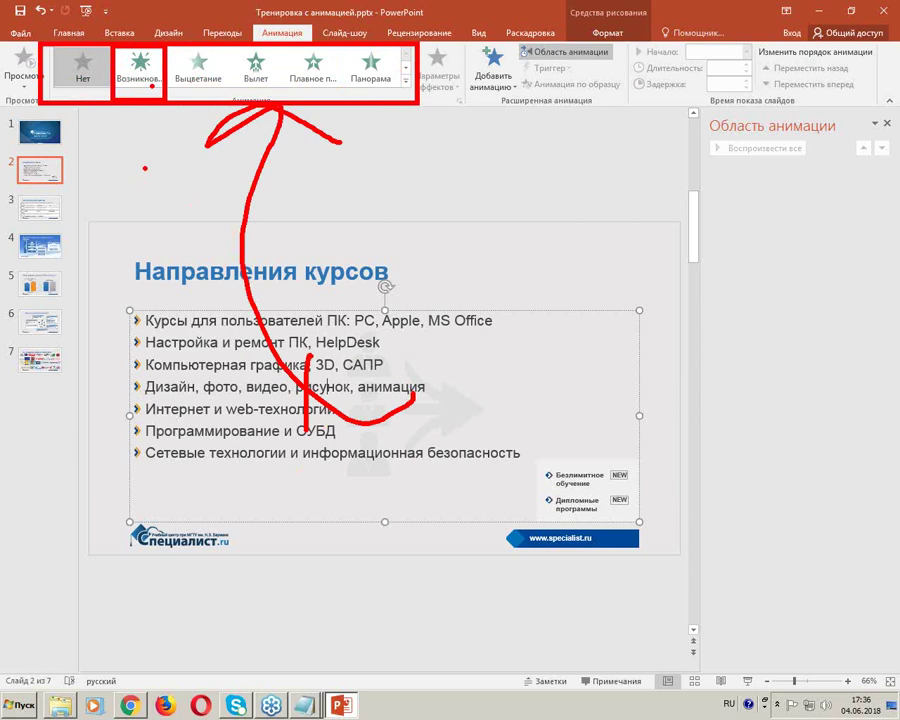
key("Escape")
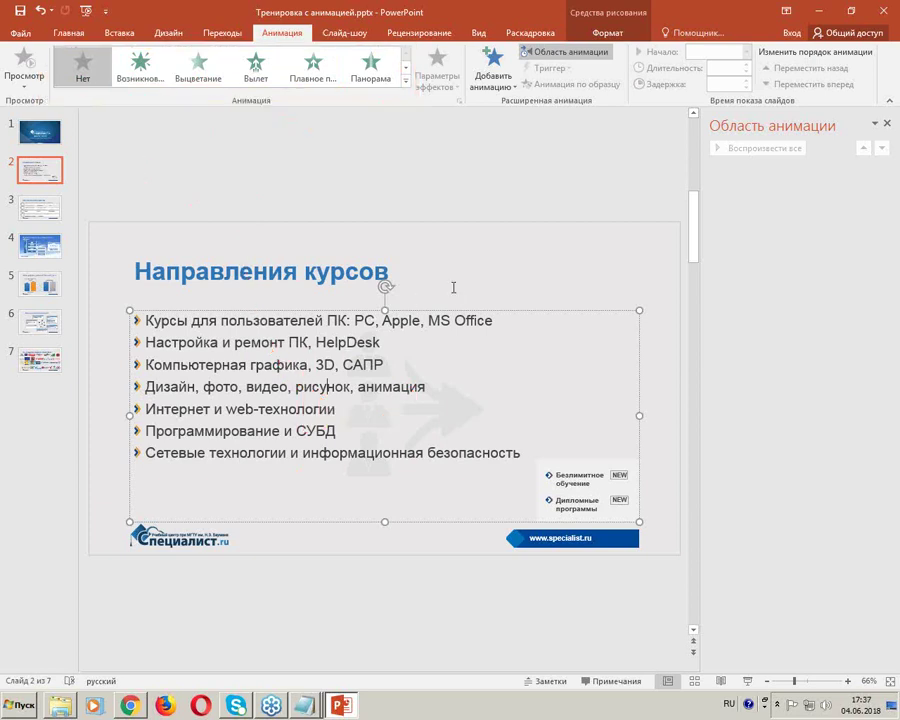
Step: Apply Возникновение to the seven course bullets, expand them in the pane, and start the show from slide 2
left_click(141, 72)
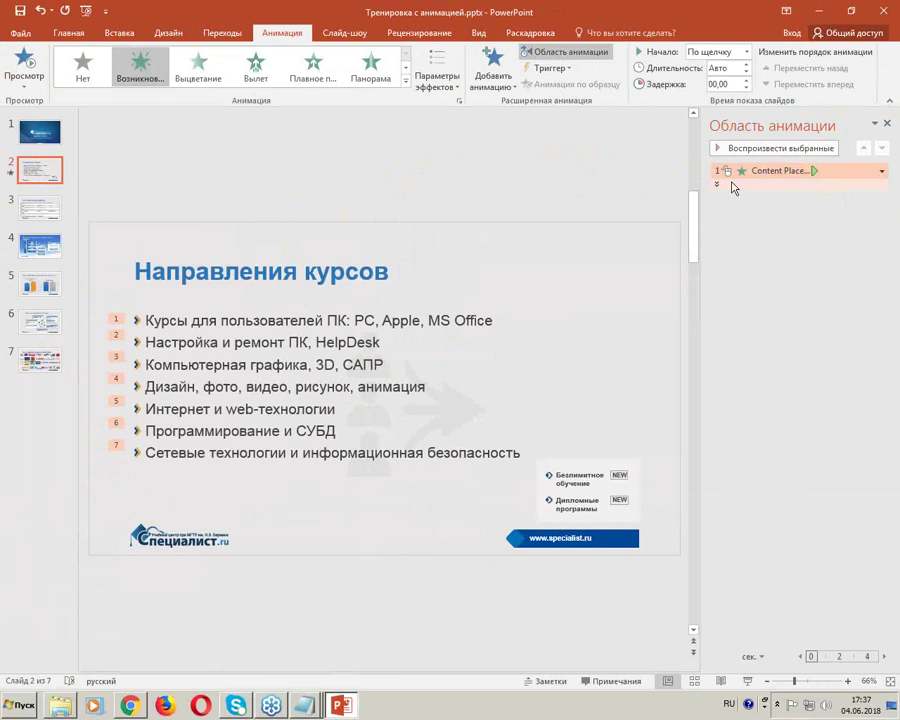
left_click(707, 187)
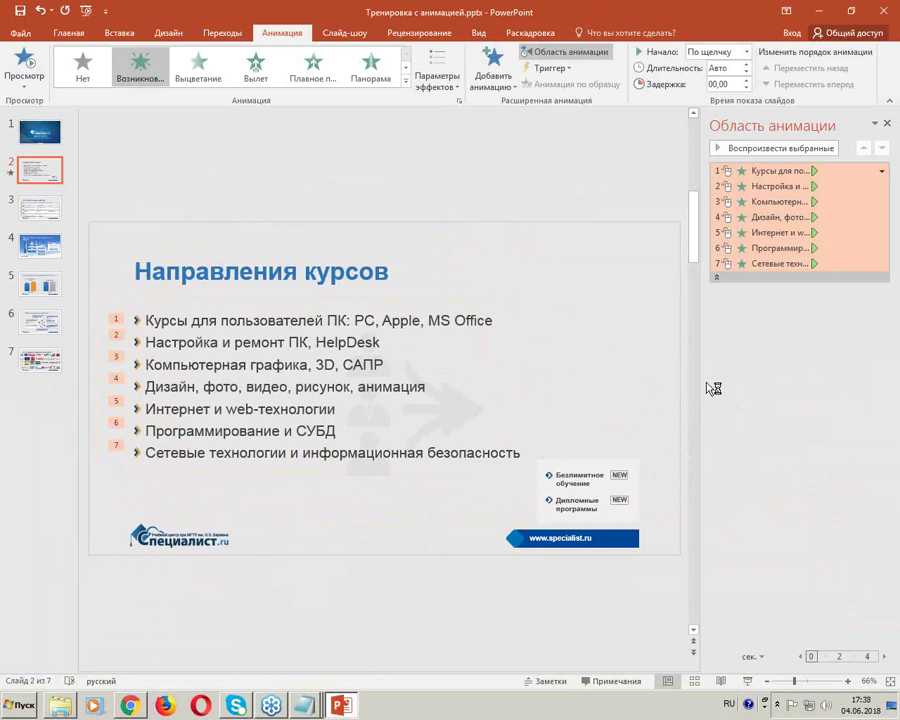
key("shift+F5")
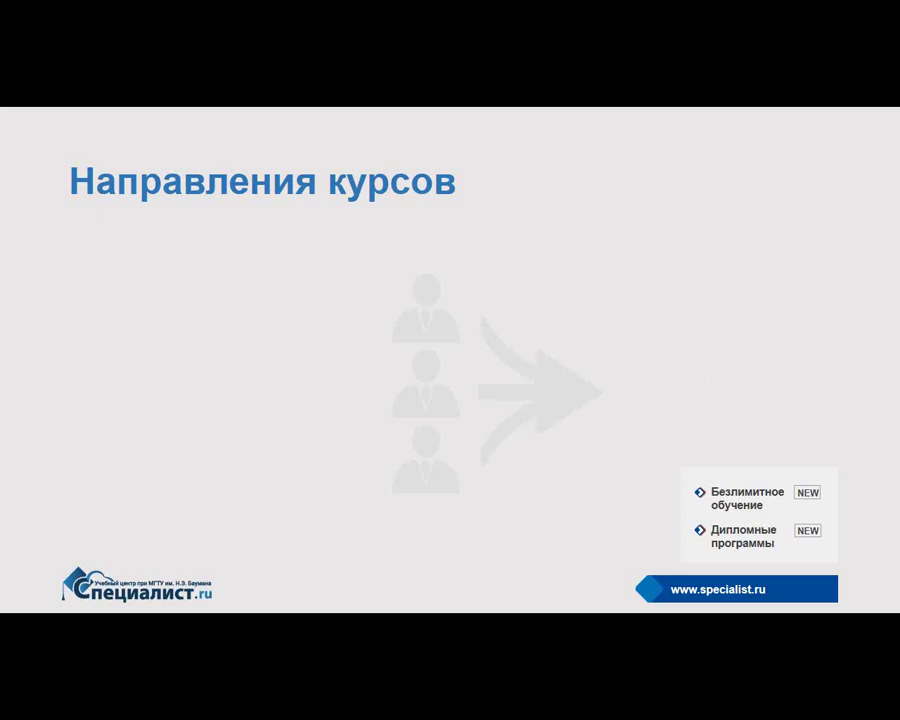
Step: Mark up the title, info box, logo and banner during the show, erase the ink, and exit
key("ctrl+l")
key("ctrl+l")
key("ctrl+l")
left_click_drag(47, 144, 509, 220)
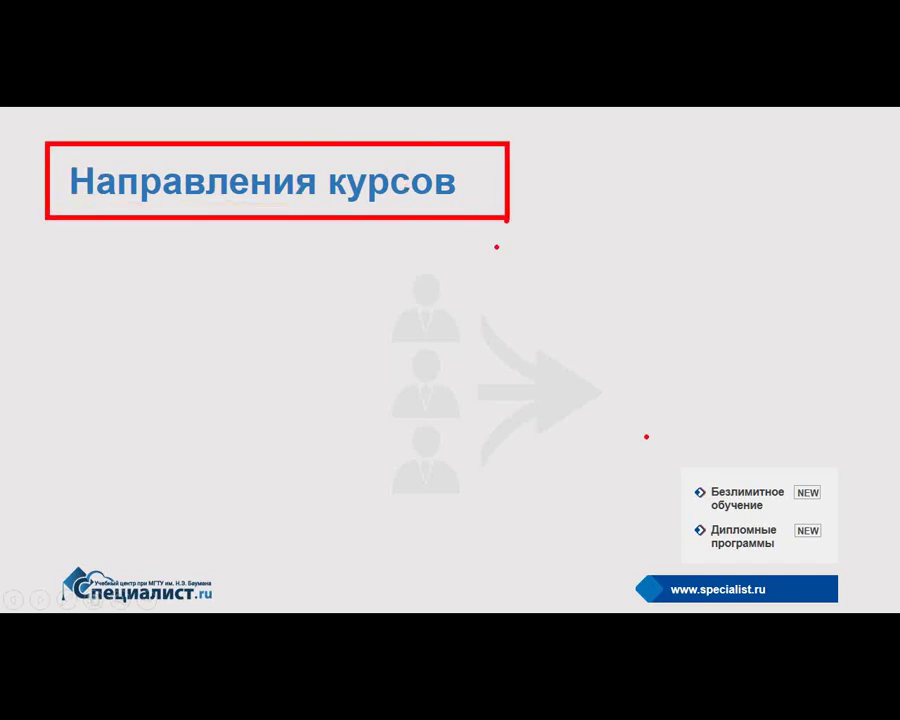
left_click_drag(610, 455, 769, 590)
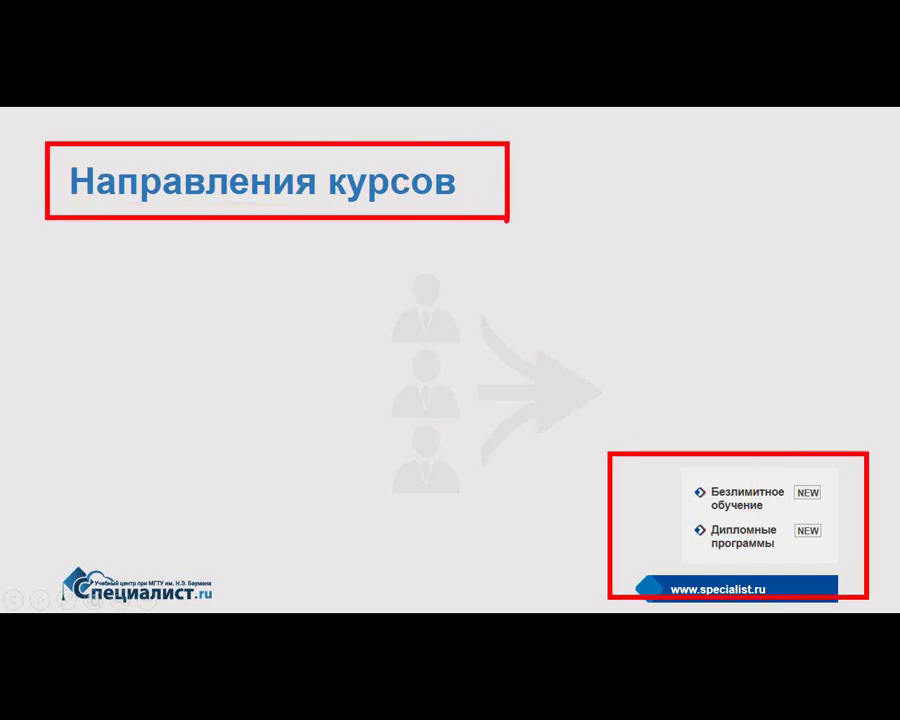
left_click_drag(38, 550, 230, 630)
left_click_drag(175, 550, 282, 545)
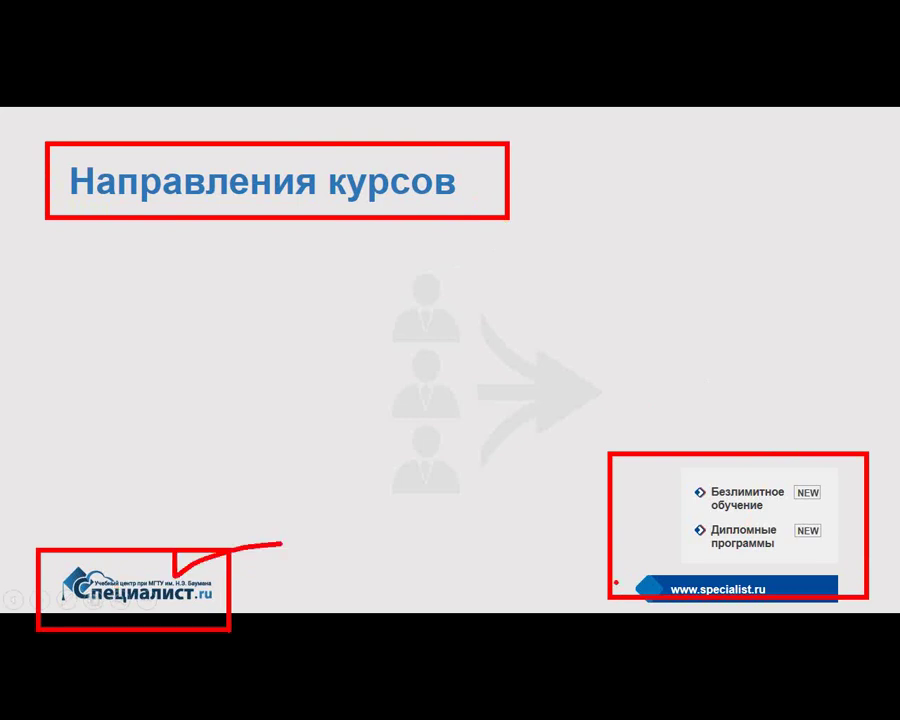
left_click_drag(675, 548, 743, 531)
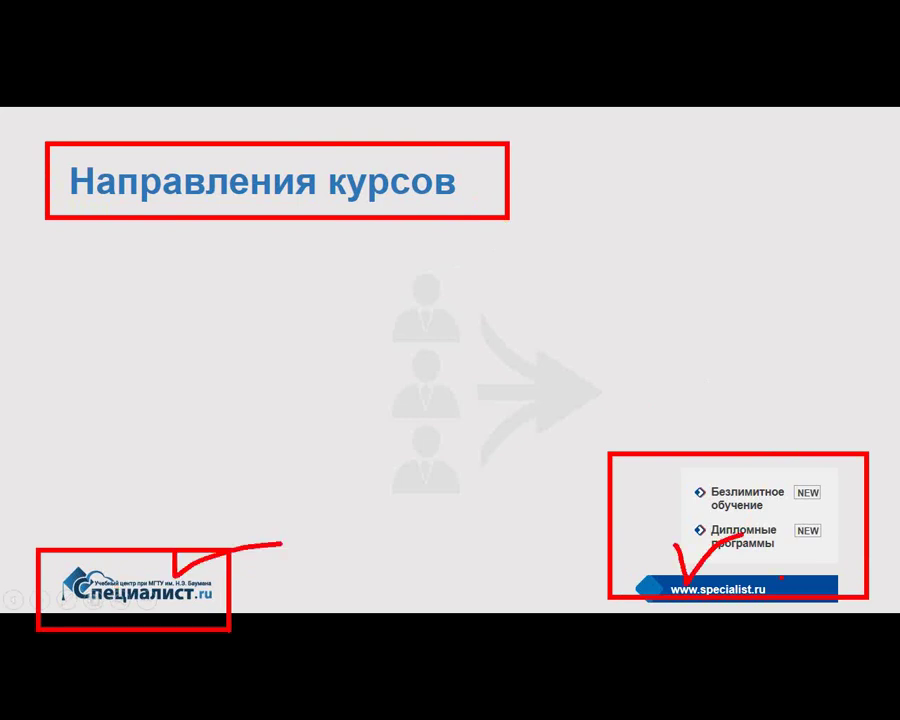
mouse_move(62, 303)
left_mouse_down()
mouse_move(104, 271)
mouse_move(432, 239)
left_mouse_up()
left_click_drag(700, 495, 690, 585)
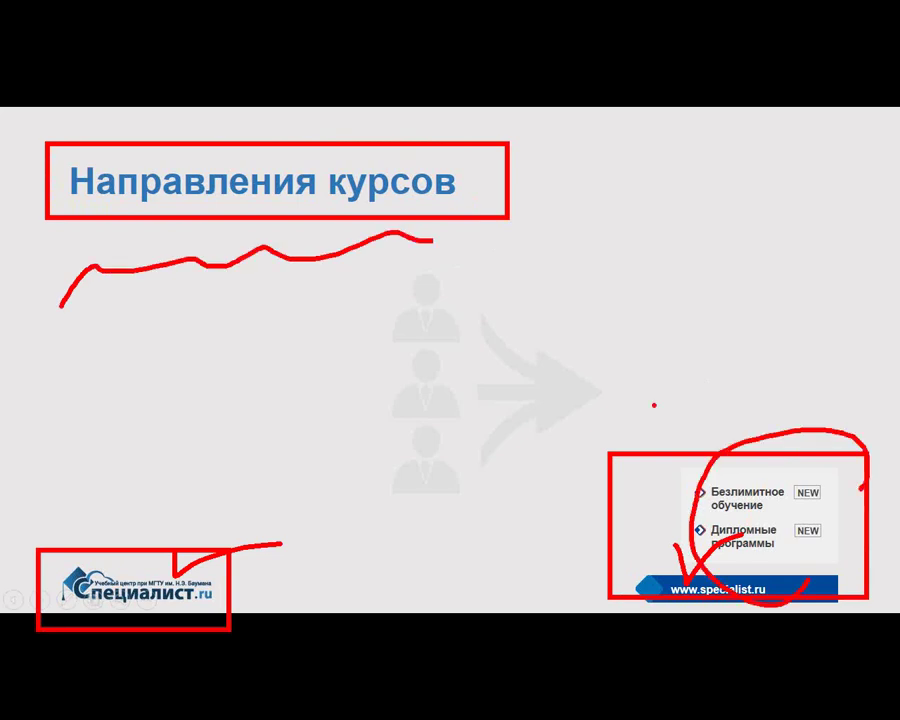
key("e")
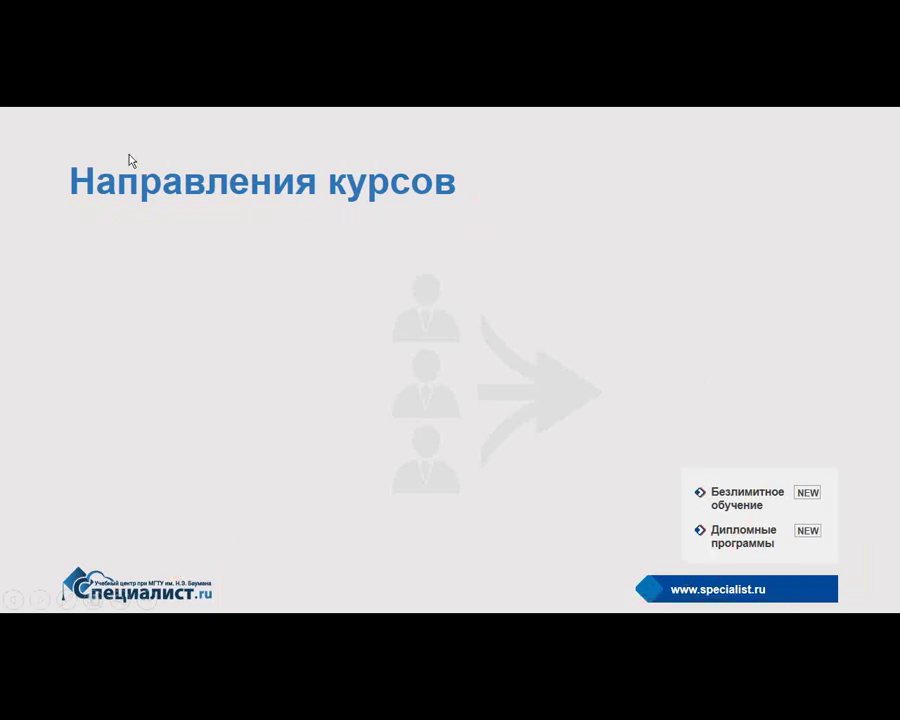
key("Escape")
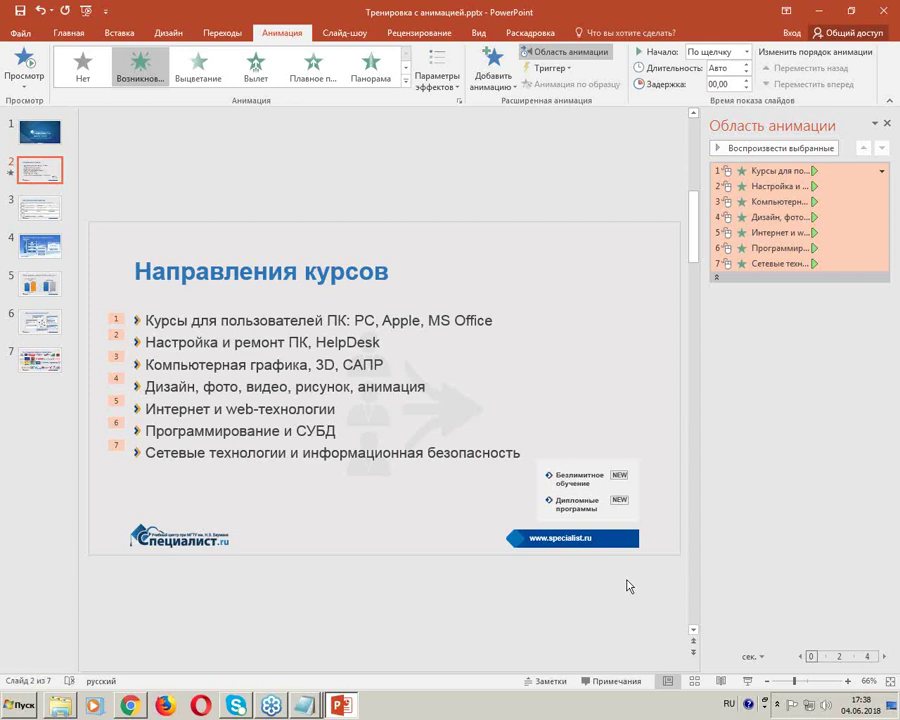
key("shift+F5")
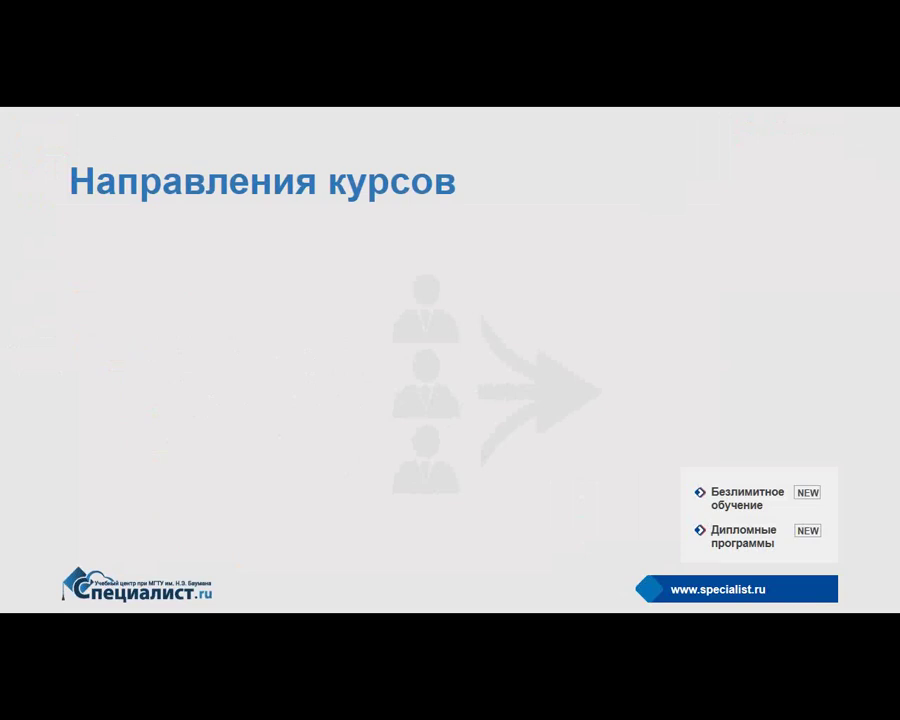
key("Right")
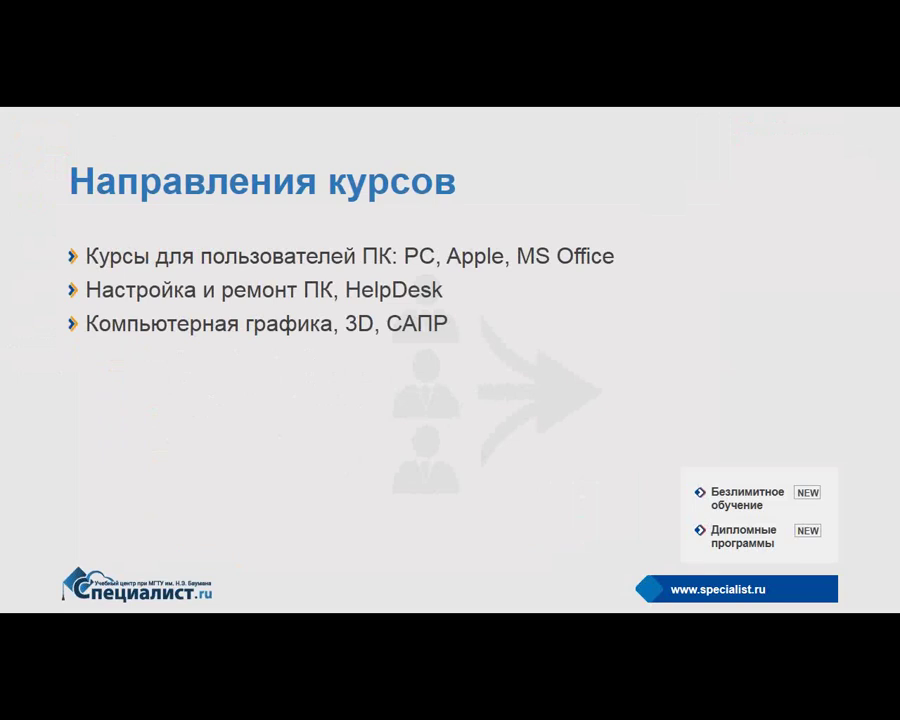
key("Right")
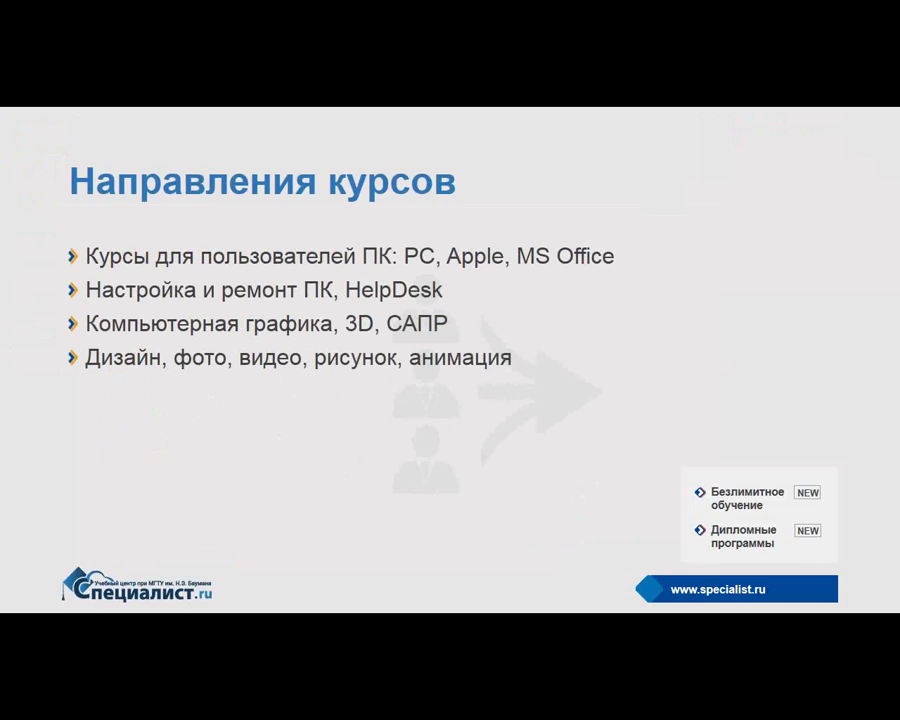
key("Right")
key("Right")
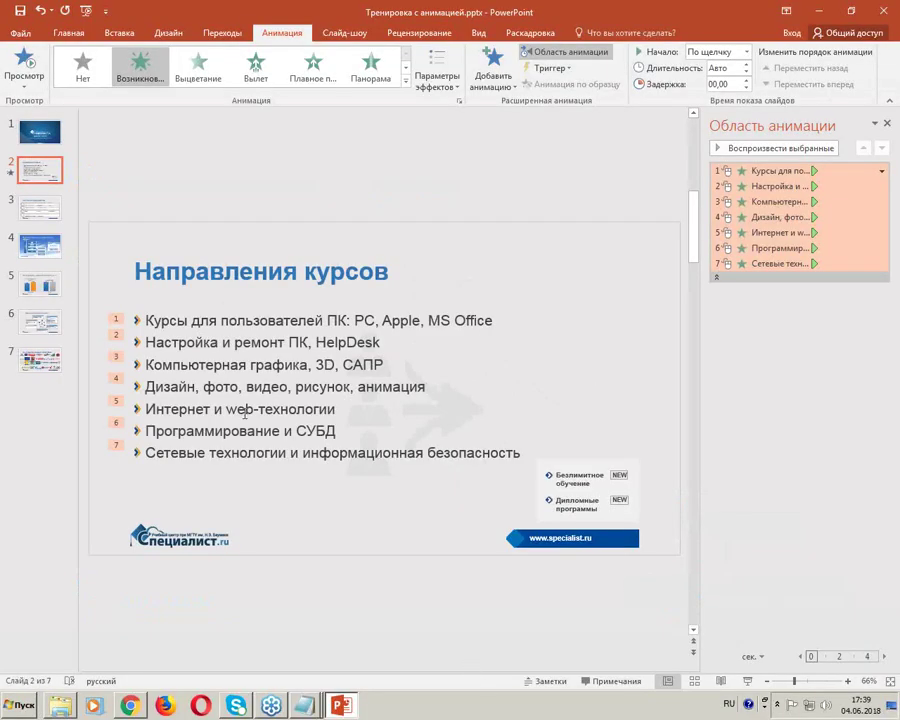
left_click(244, 411)
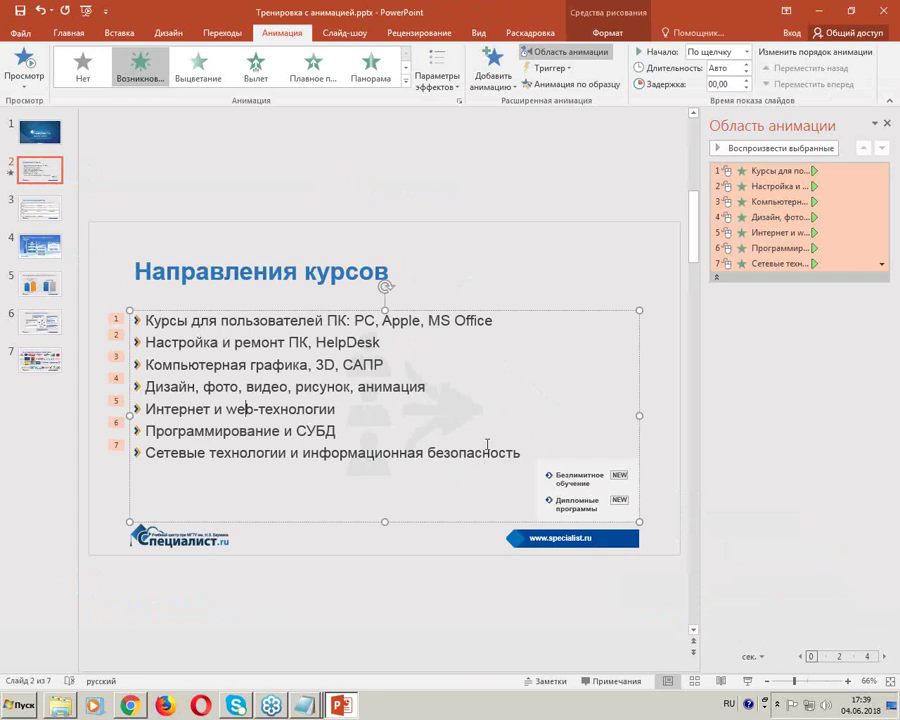
left_click_drag(520, 453, 145, 318)
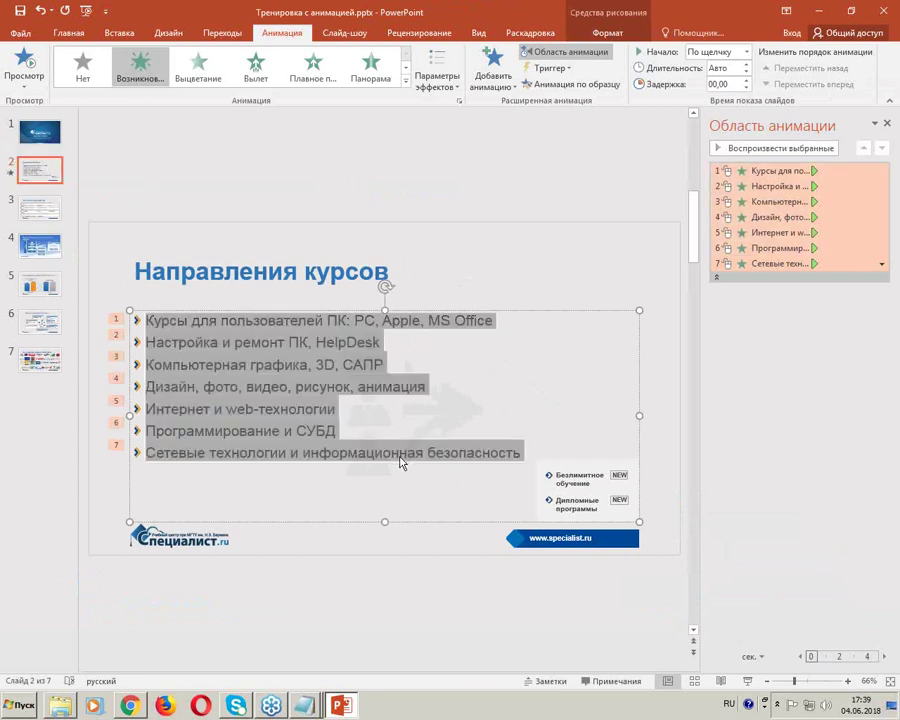
left_click(368, 405)
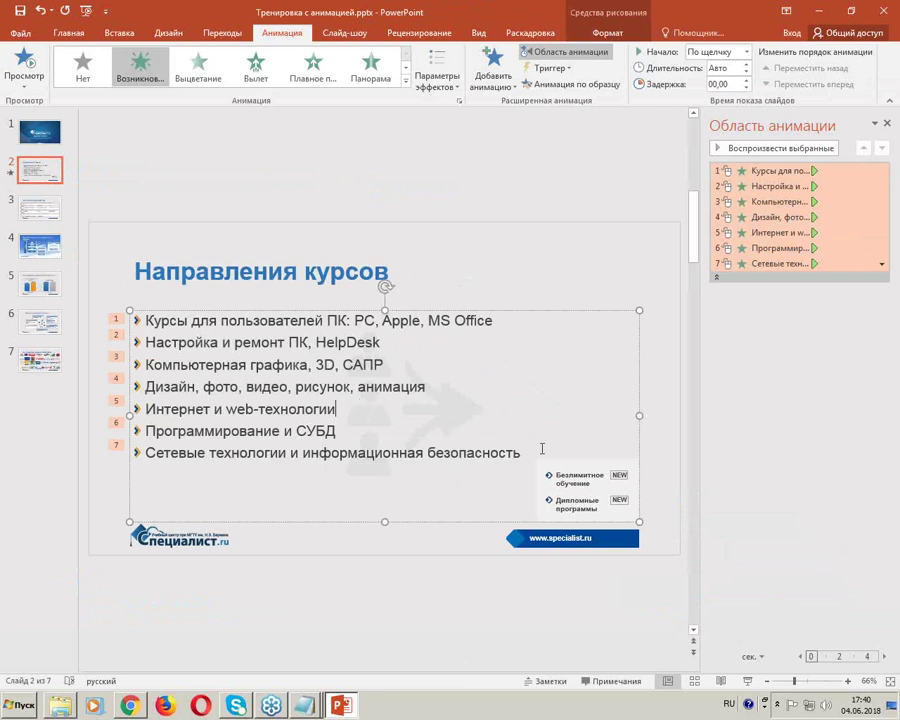
key("ctrl+a")
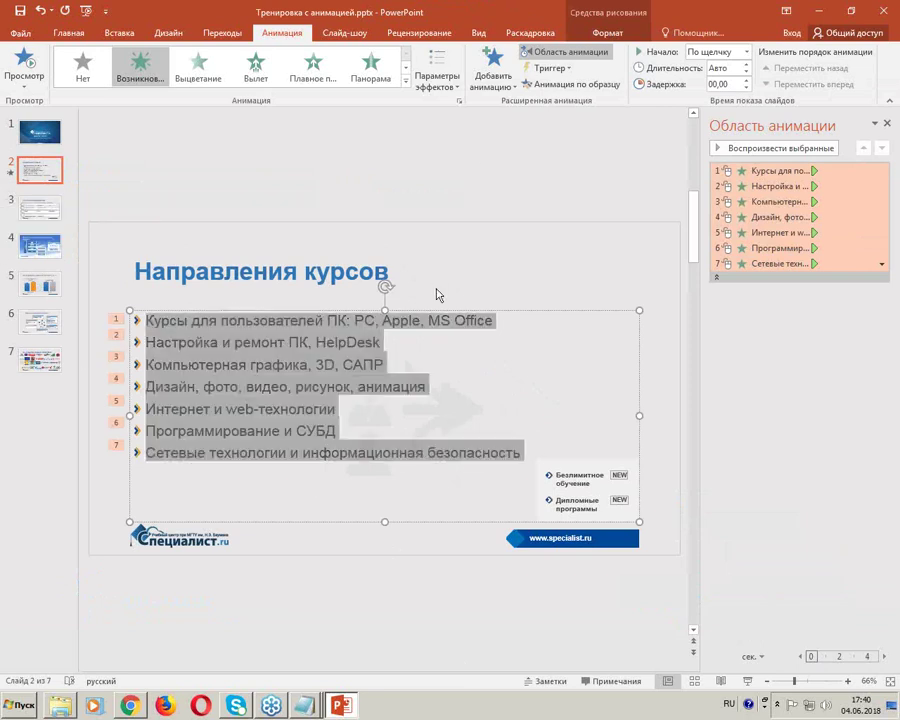
left_click(477, 154)
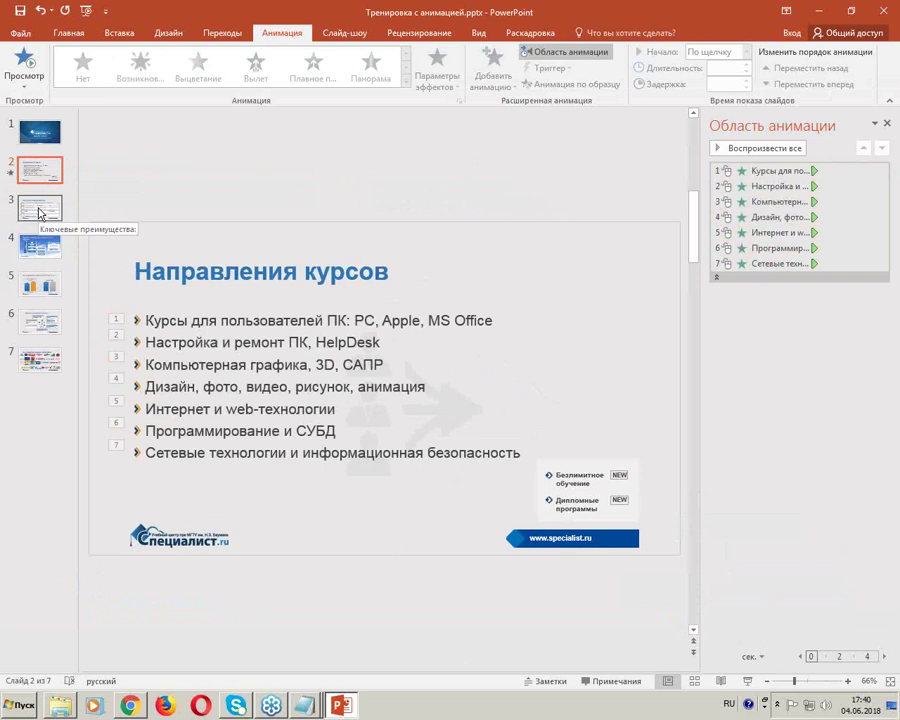
Step: Go to slide 3 'Ключевые преимущества' and select its first checkmark picture
left_click(41, 213)
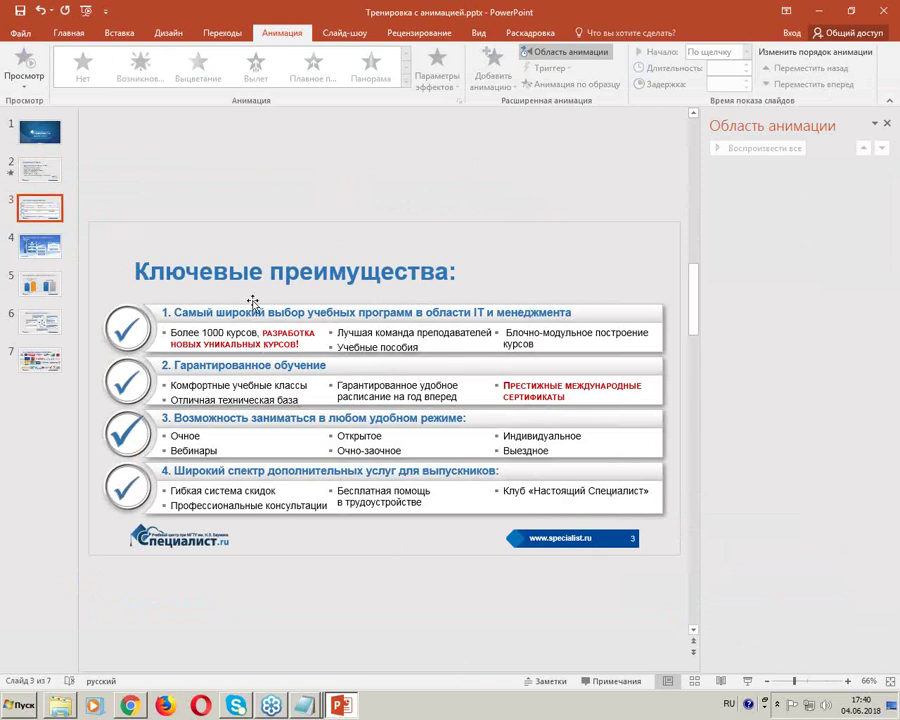
left_click(127, 327)
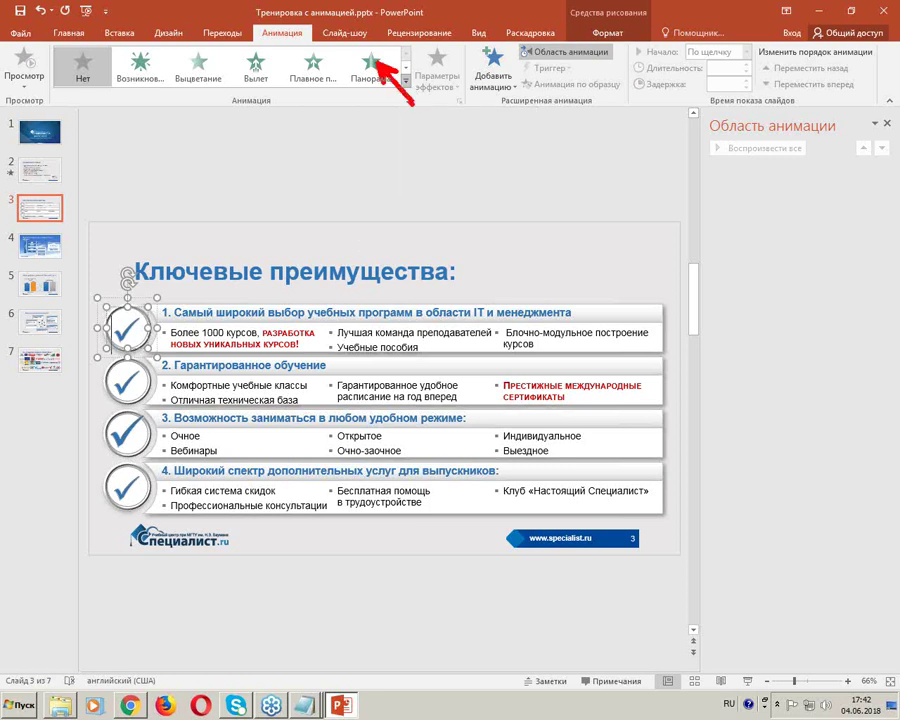
left_click(406, 81)
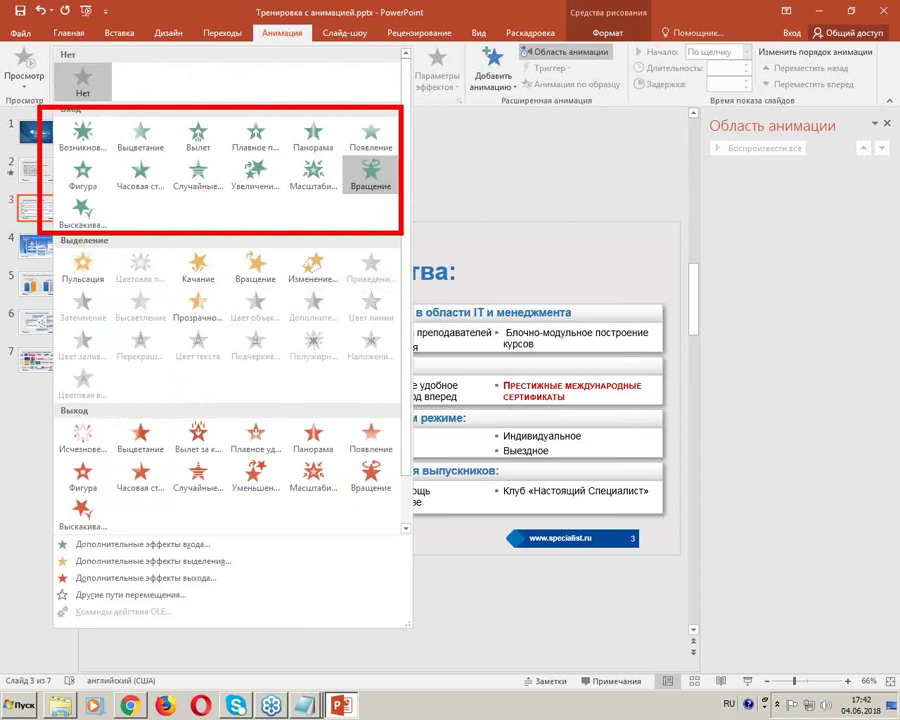
left_click_drag(447, 116, 645, 295)
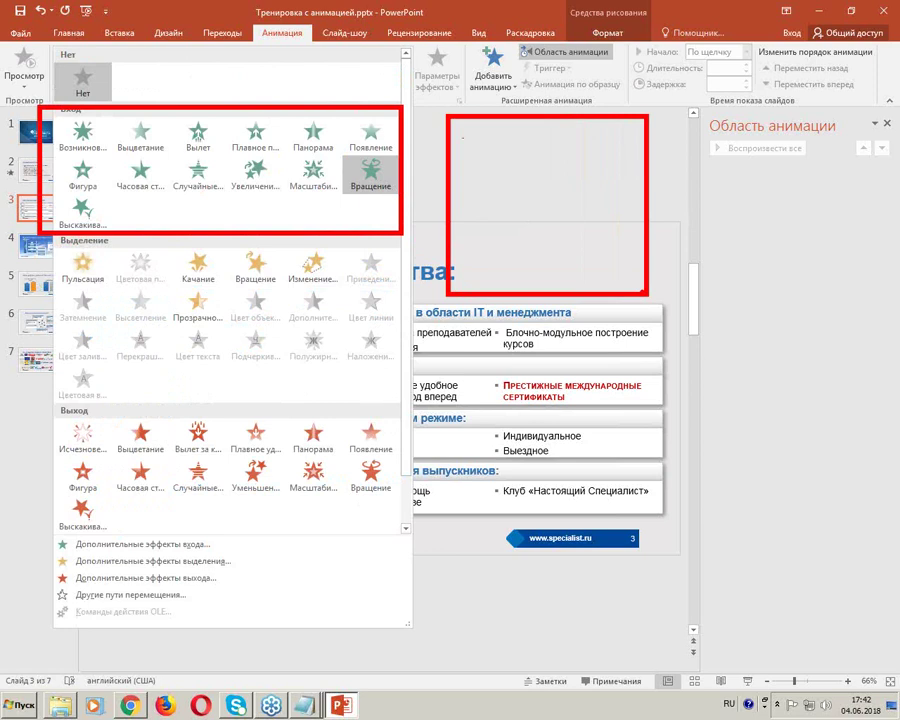
left_click_drag(460, 143, 514, 226)
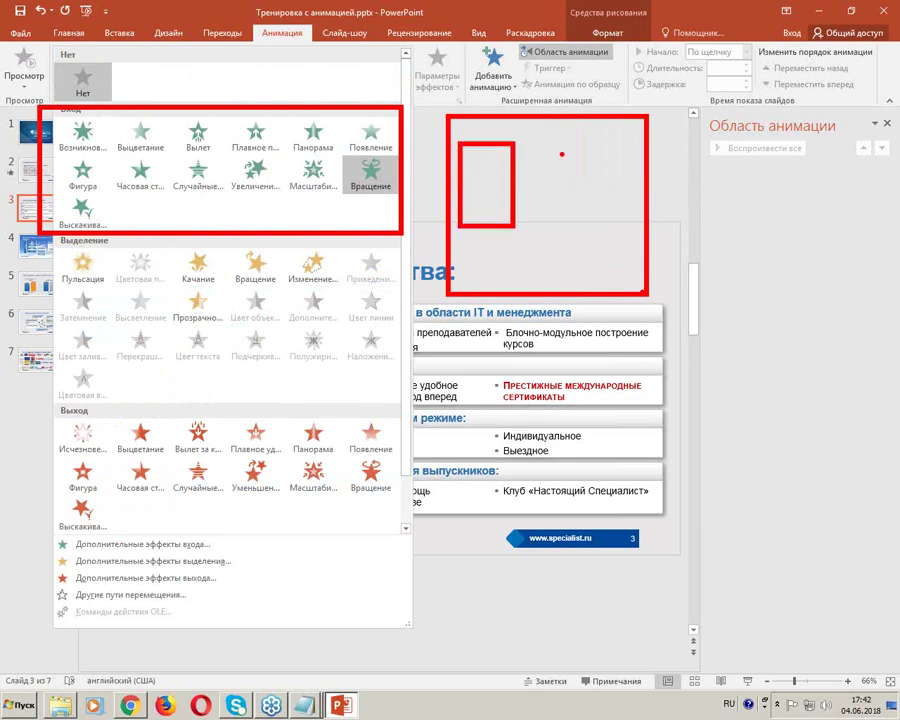
left_click_drag(545, 137, 626, 173)
left_click_drag(545, 186, 627, 216)
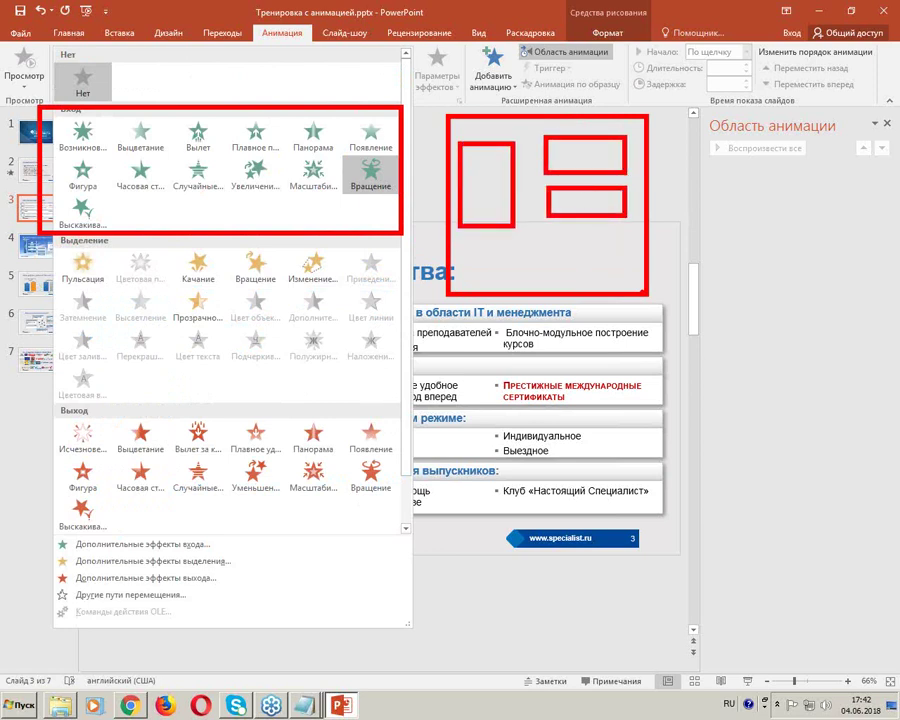
left_click_drag(459, 242, 630, 280)
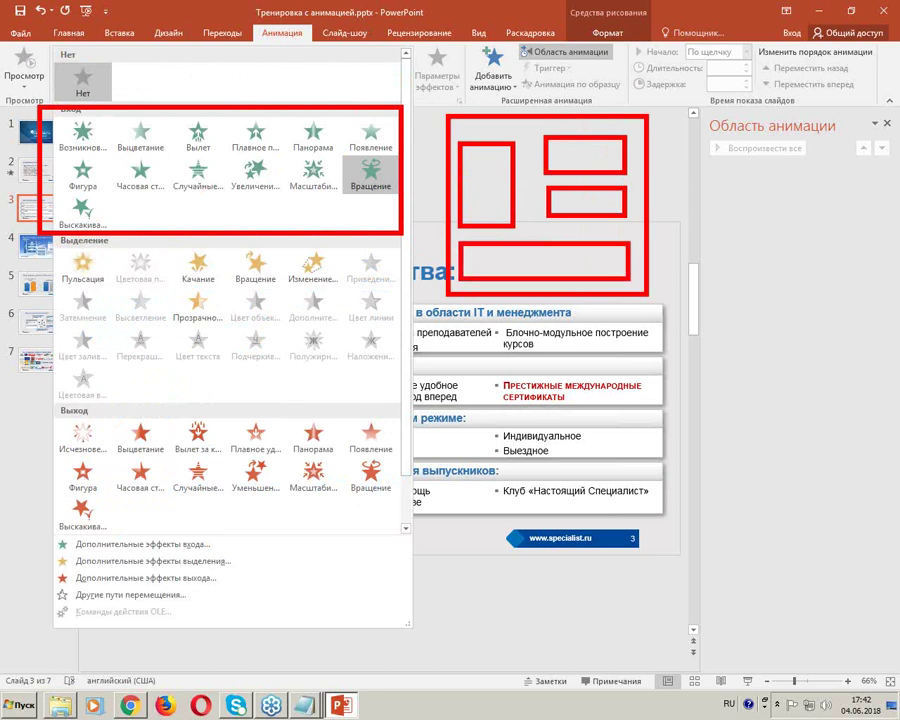
key("Escape")
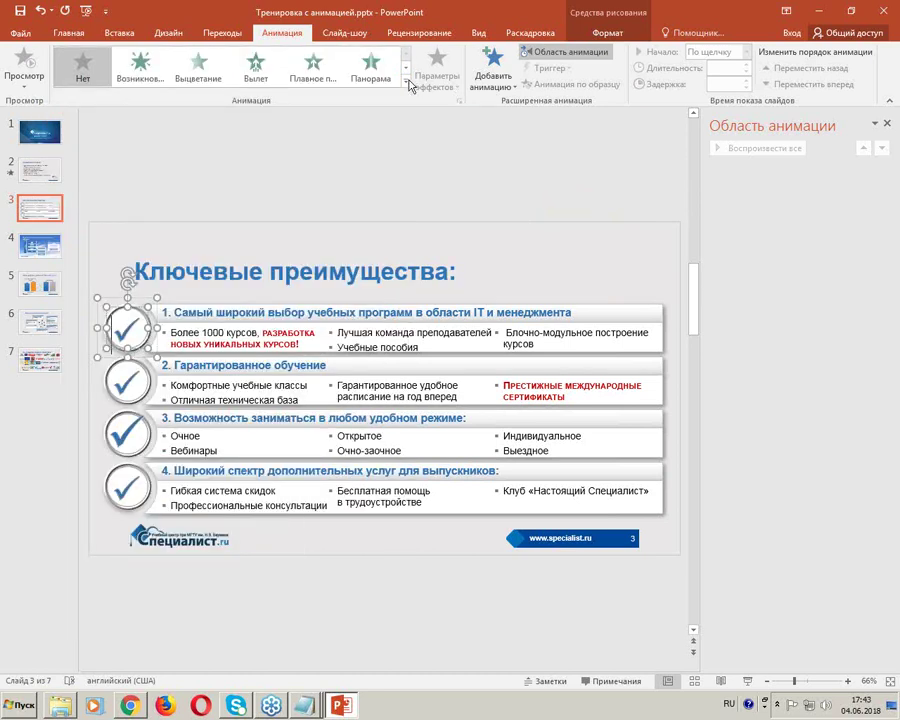
left_click(292, 88)
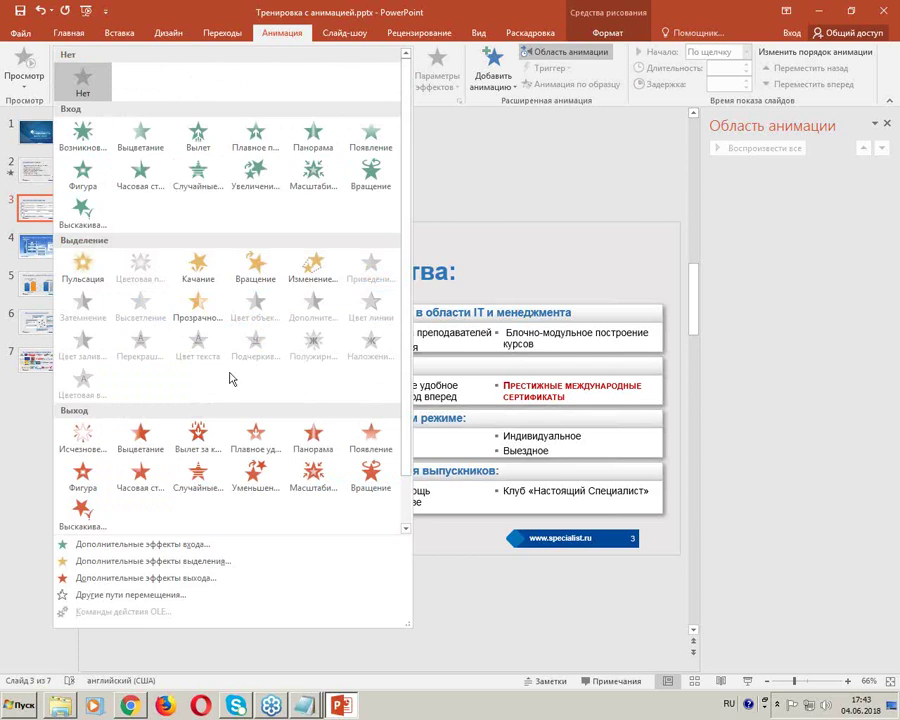
left_click_drag(48, 232, 390, 390)
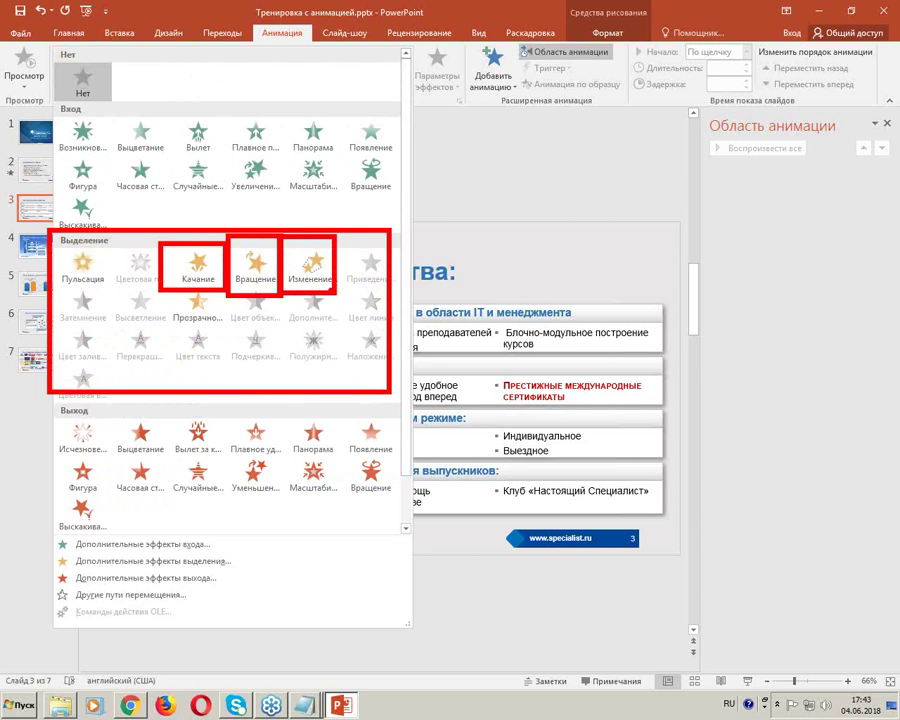
key("Escape")
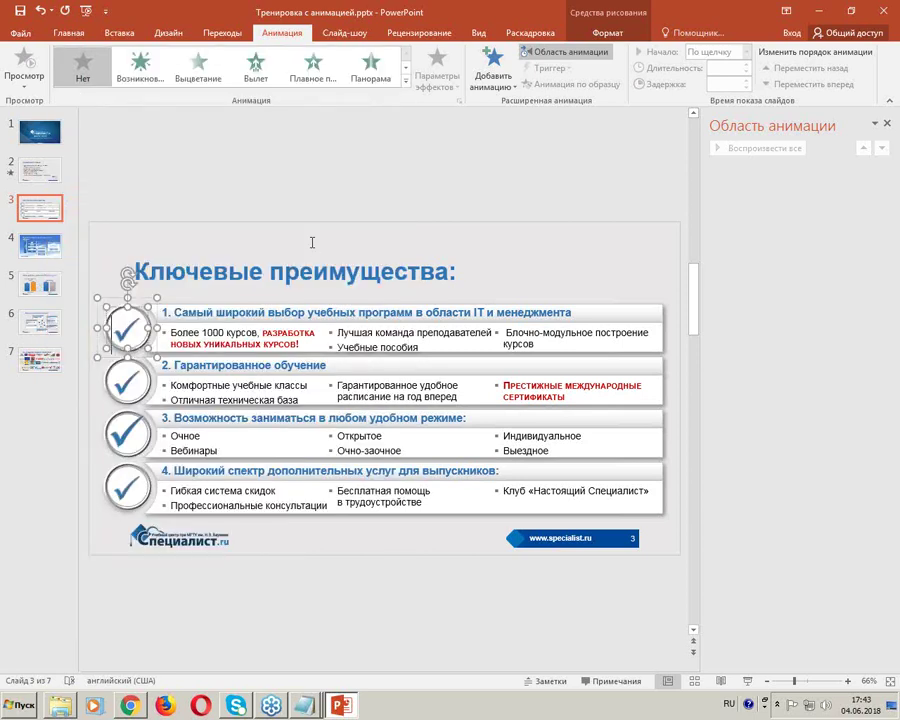
left_click(406, 81)
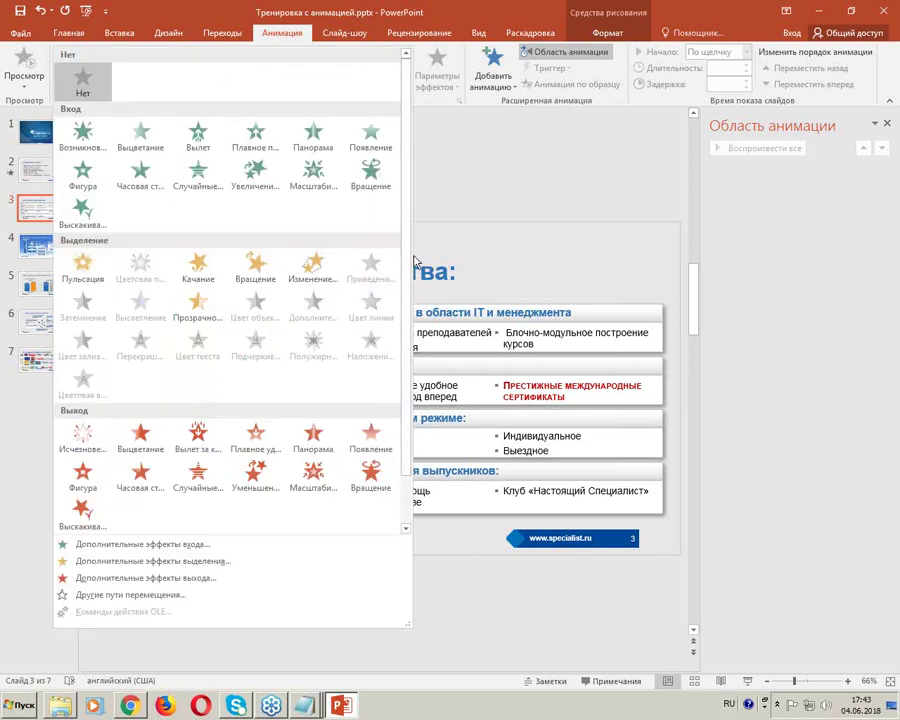
scroll(406, 266, "down", 2)
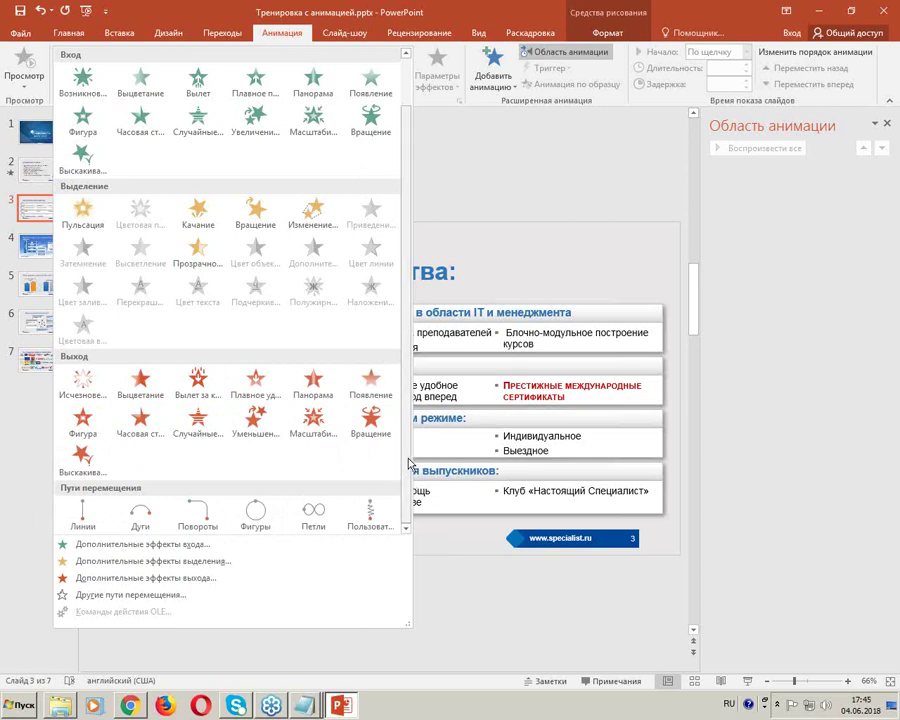
scroll(409, 442, "up", 2)
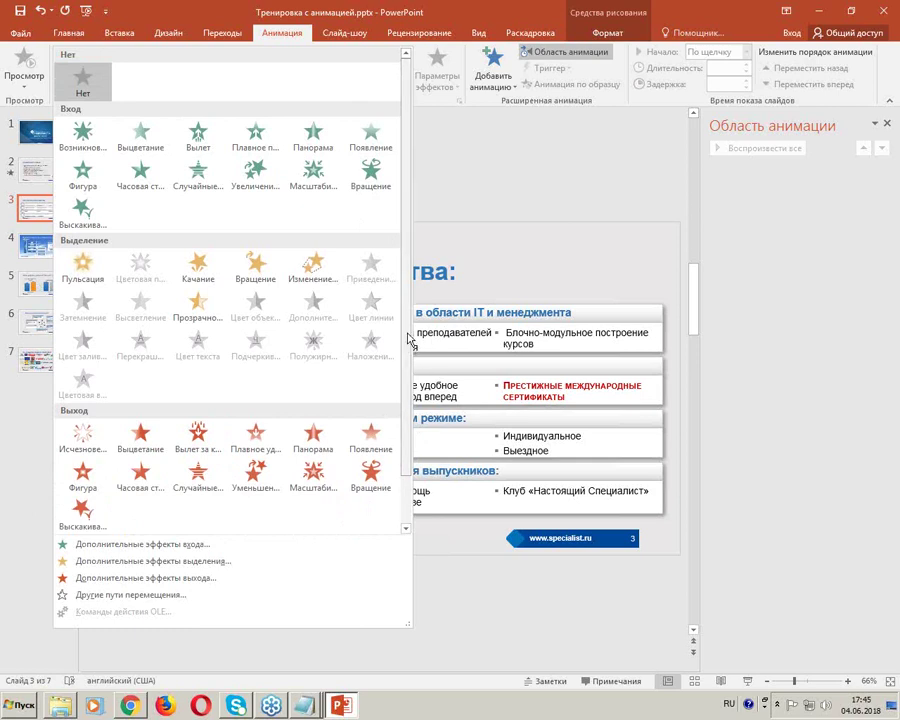
left_click(556, 237)
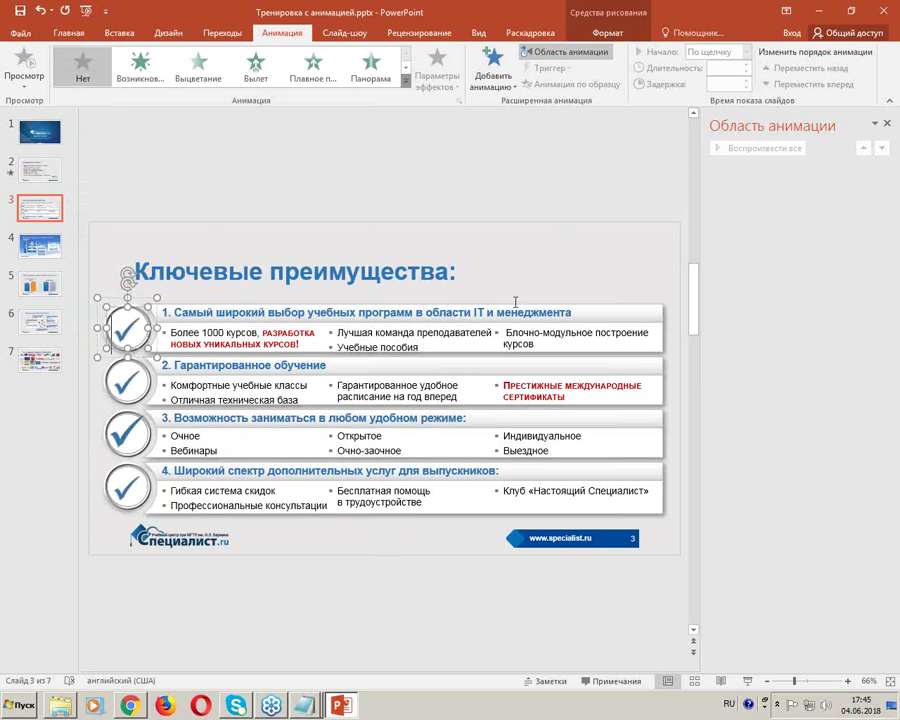
Step: Select the first checkmark, zoom in, ink it and erase, then expand the full effects gallery
left_click(133, 328)
scroll(105, 327, "up", 8, "ctrl")
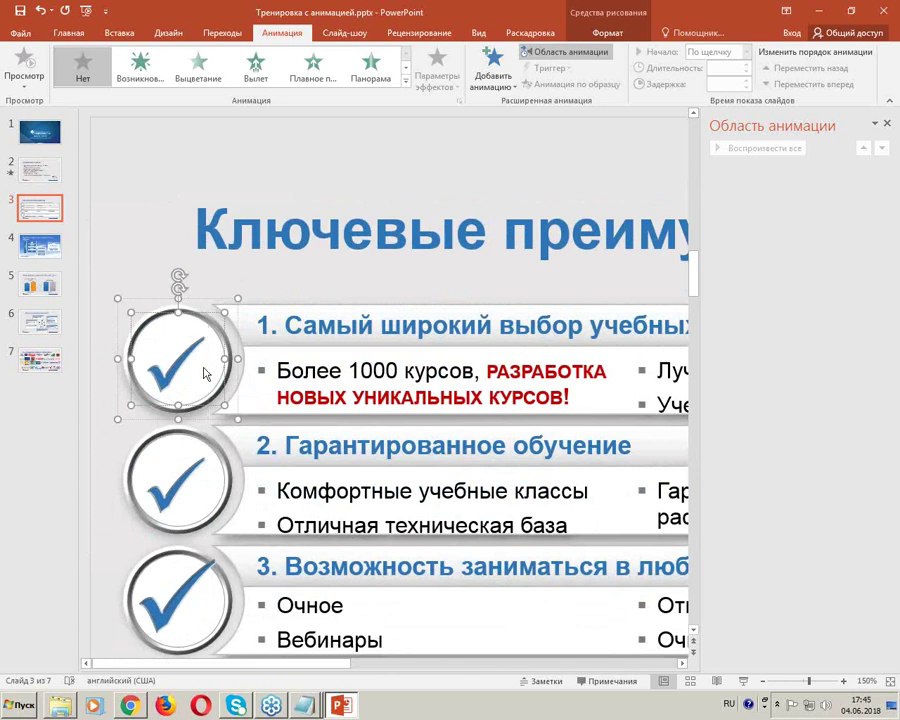
mouse_move(172, 330)
left_mouse_down()
mouse_move(185, 368)
mouse_move(217, 377)
left_mouse_up()
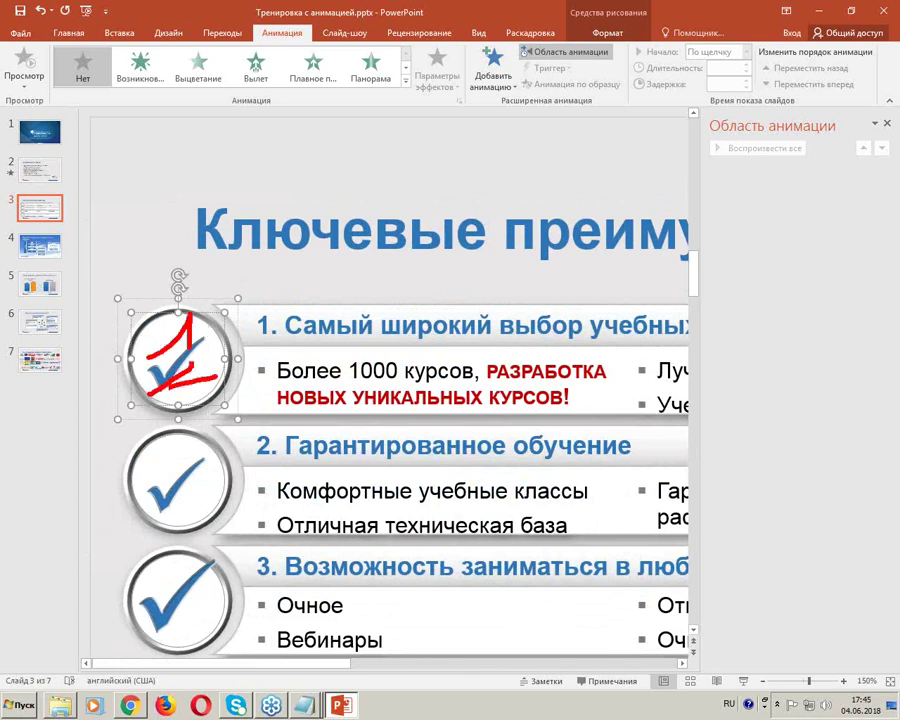
left_click_drag(151, 396, 170, 385)
key("Escape")
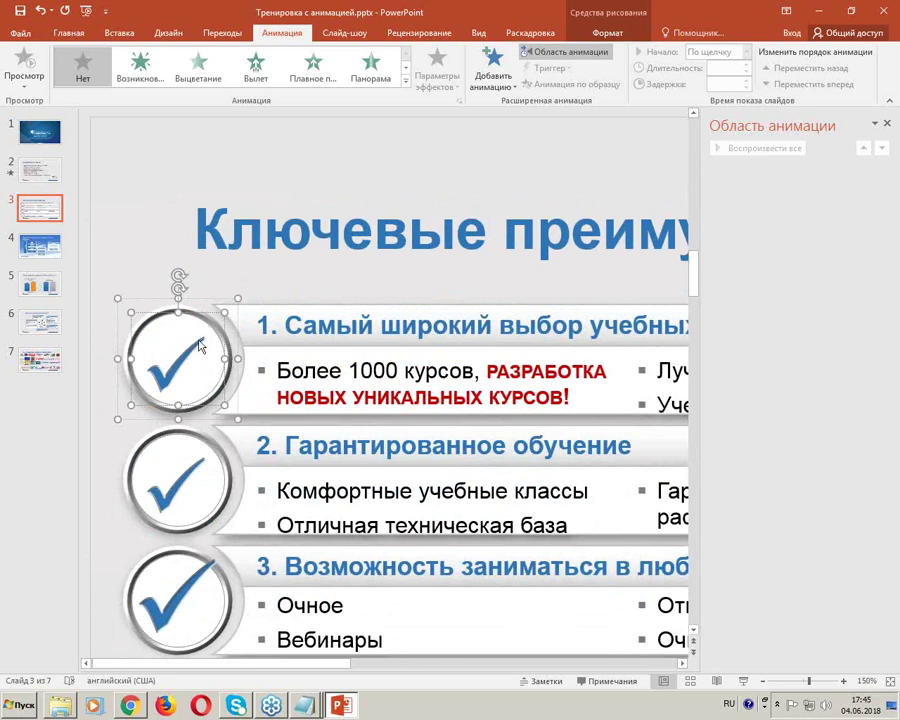
left_click(405, 82)
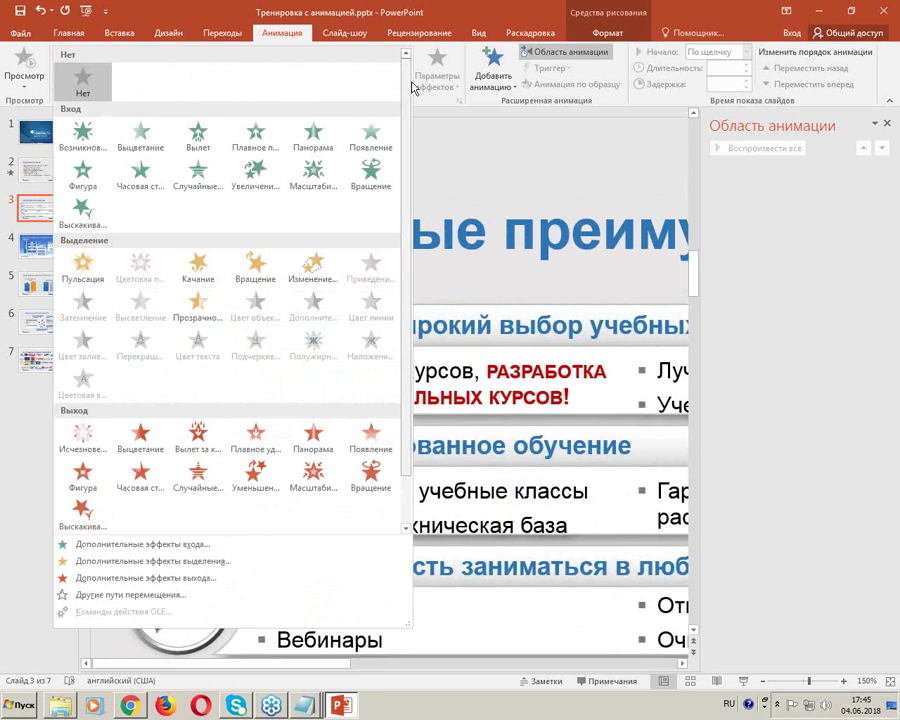
left_click(322, 185)
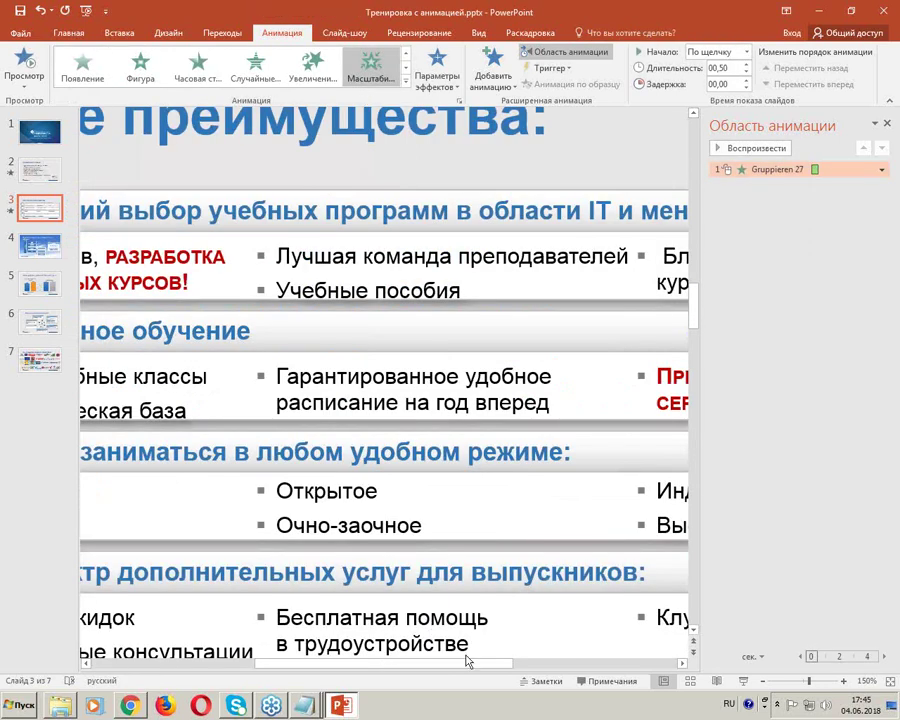
left_click(25, 62)
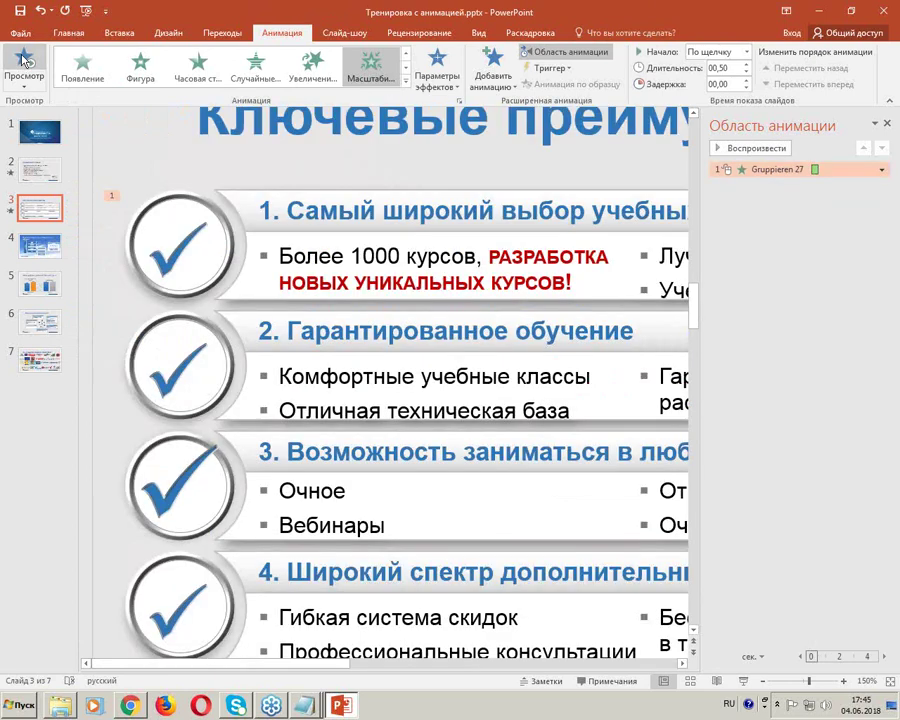
left_click(25, 61)
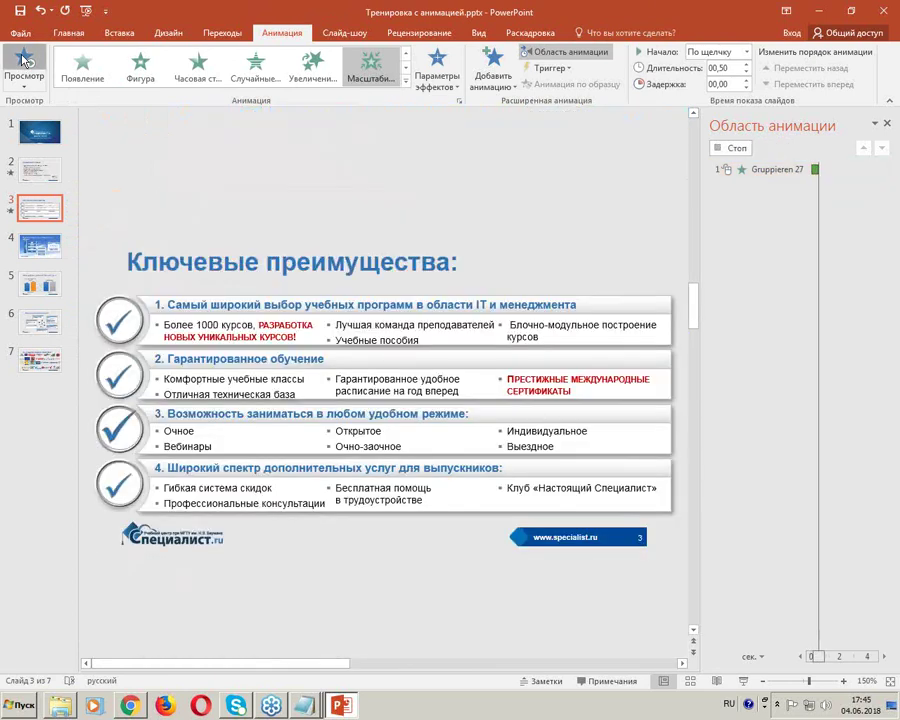
left_click(406, 86)
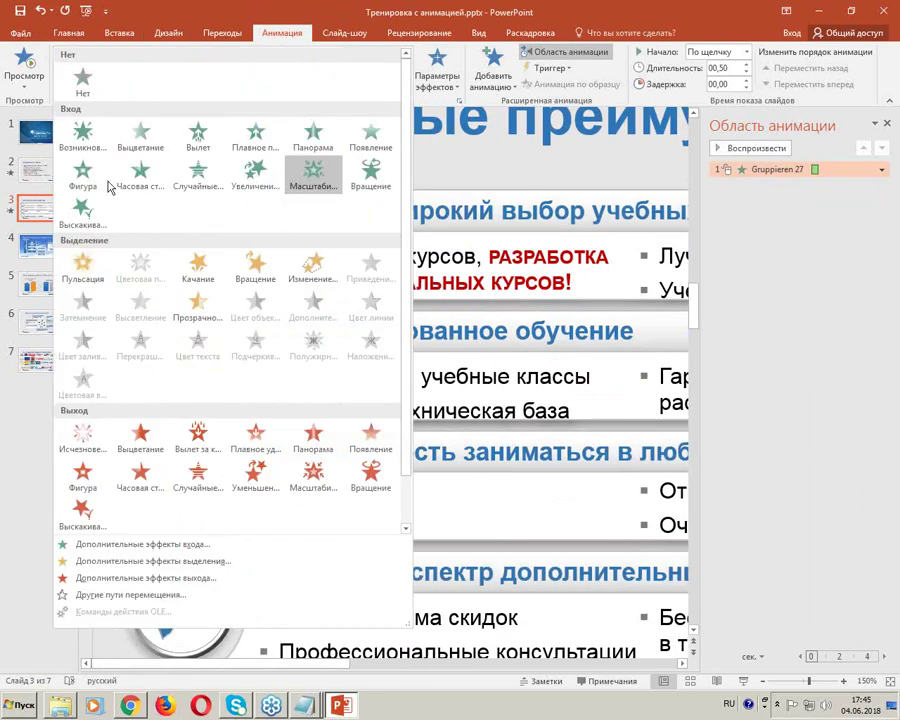
left_click(242, 206)
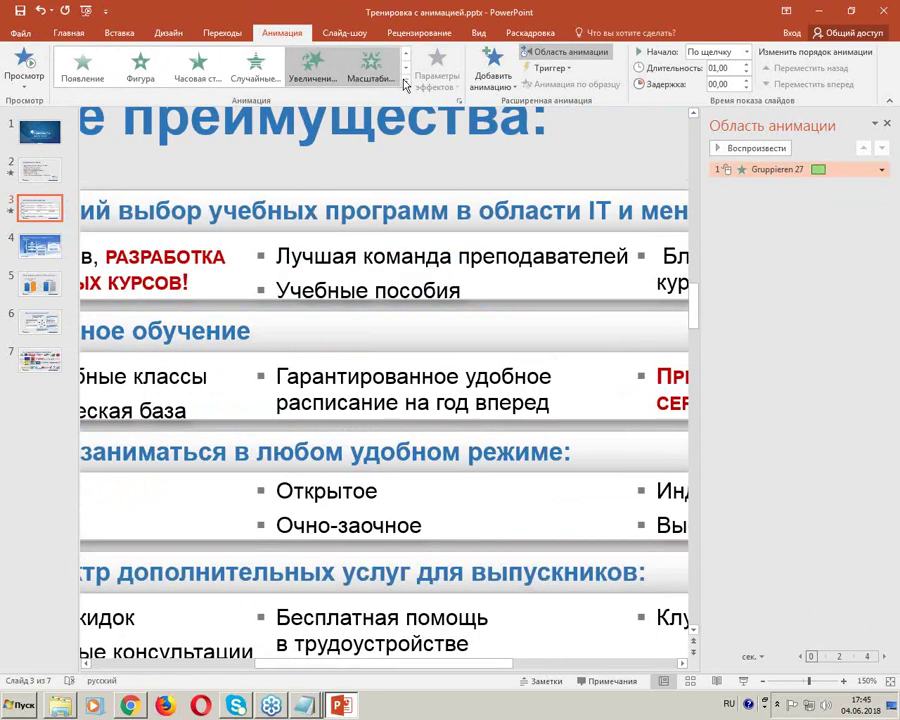
left_click(406, 86)
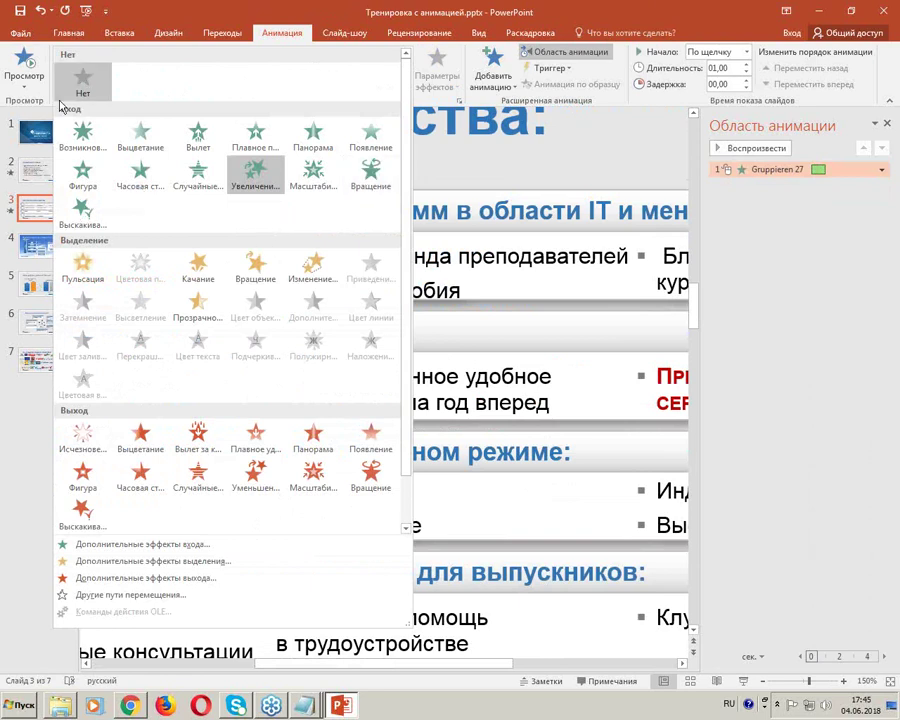
left_click(141, 175)
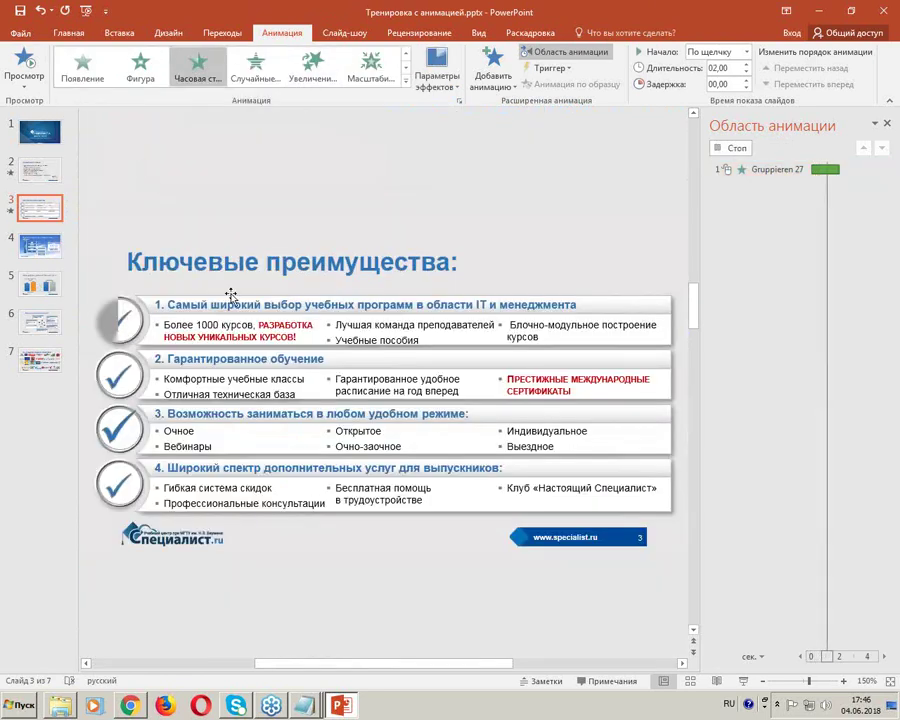
left_click(375, 72)
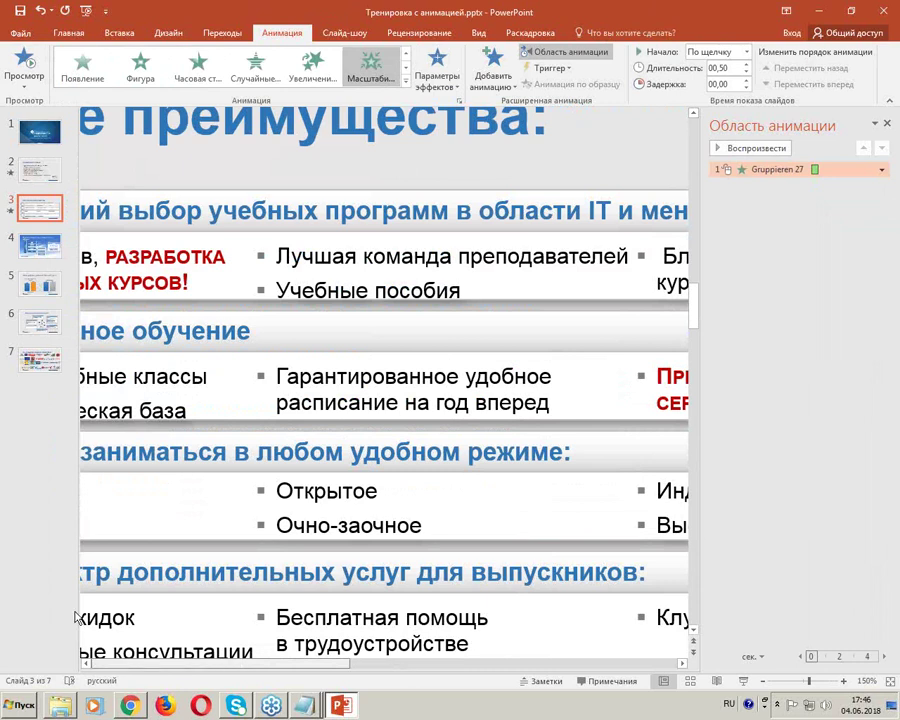
left_click(362, 68)
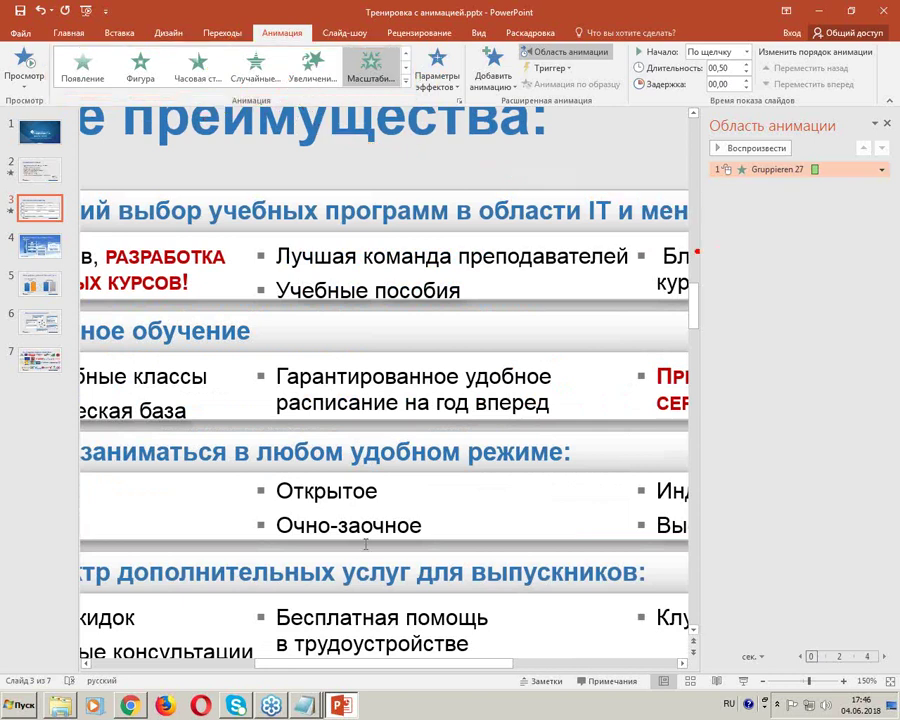
left_click_drag(340, 670, 250, 668)
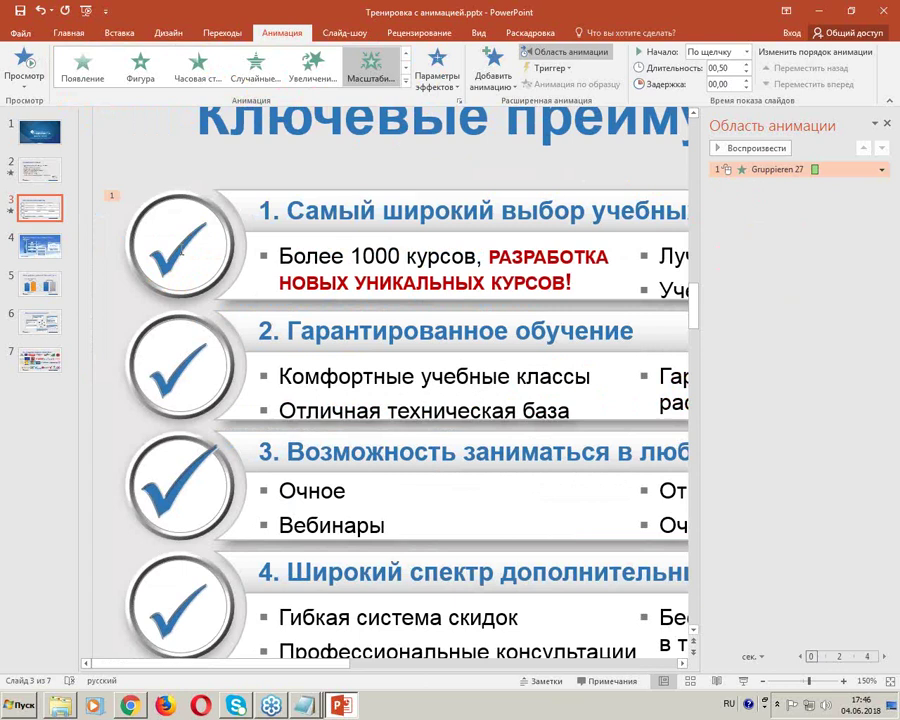
Step: Zoom out to 75%, select the first checkmark group, and open the Добавить анимацию list
left_click(370, 196)
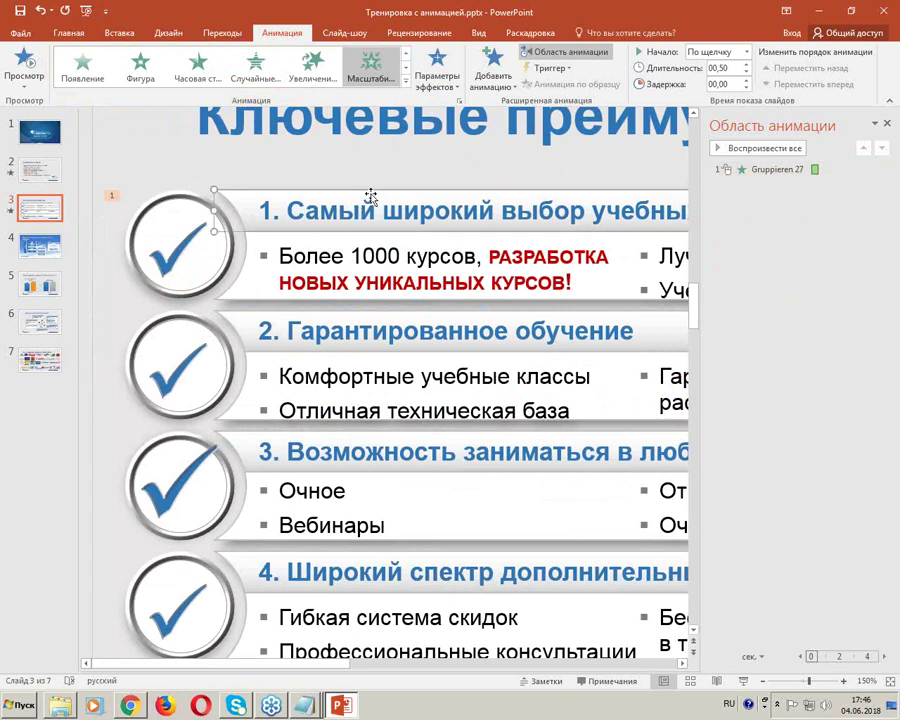
left_click(380, 197)
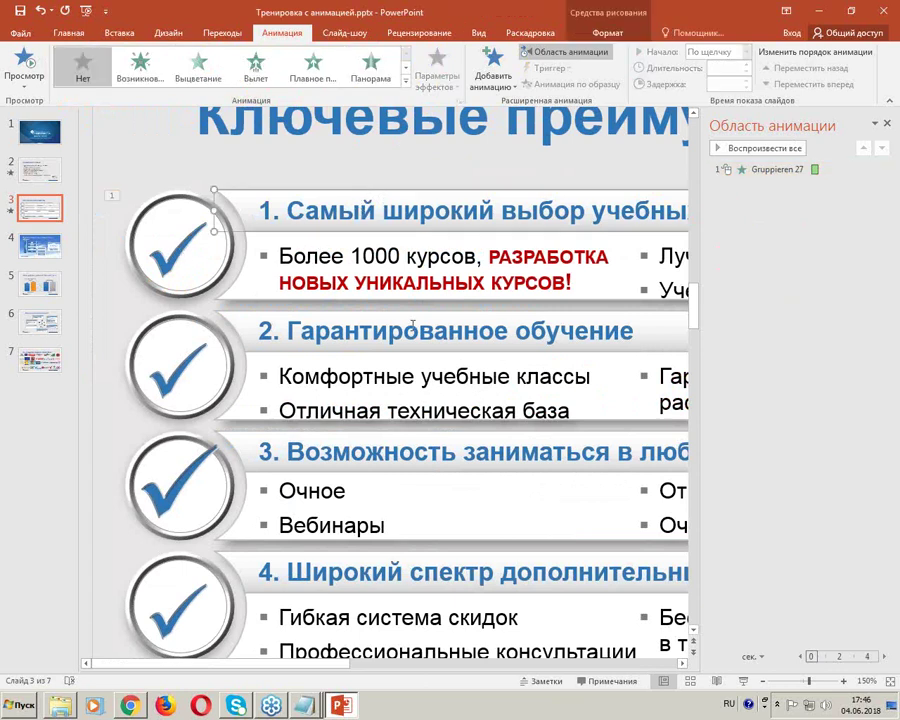
scroll(412, 325, "down", 5)
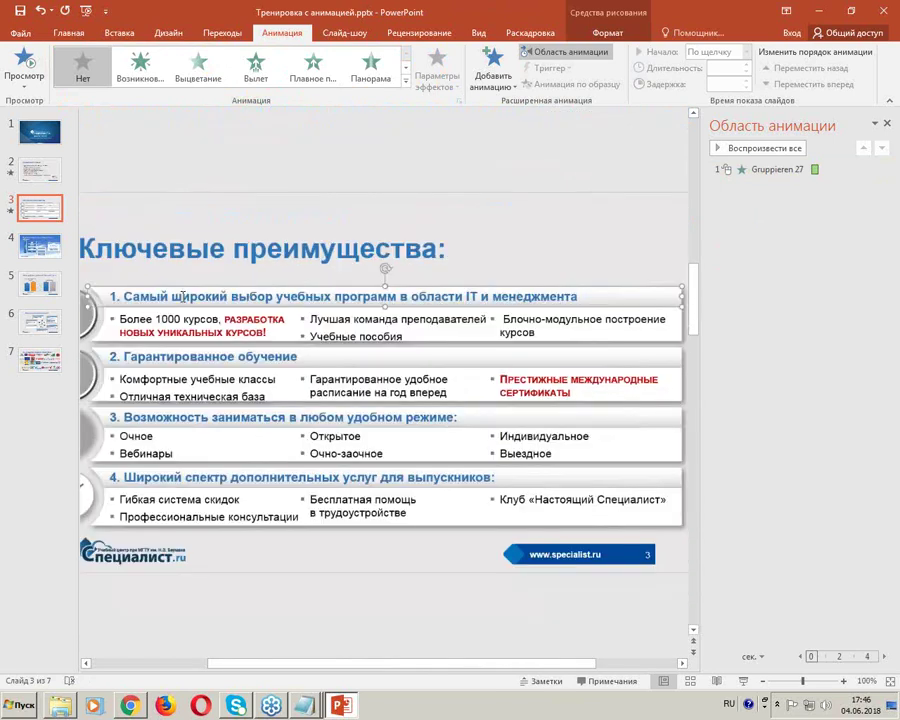
left_click_drag(526, 664, 468, 664)
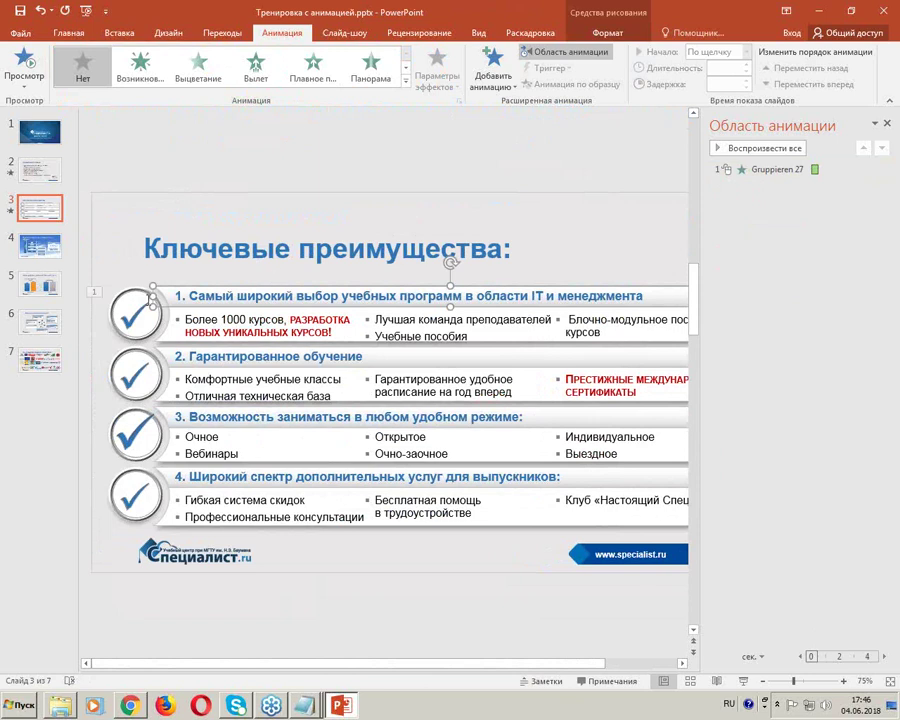
left_click(135, 315)
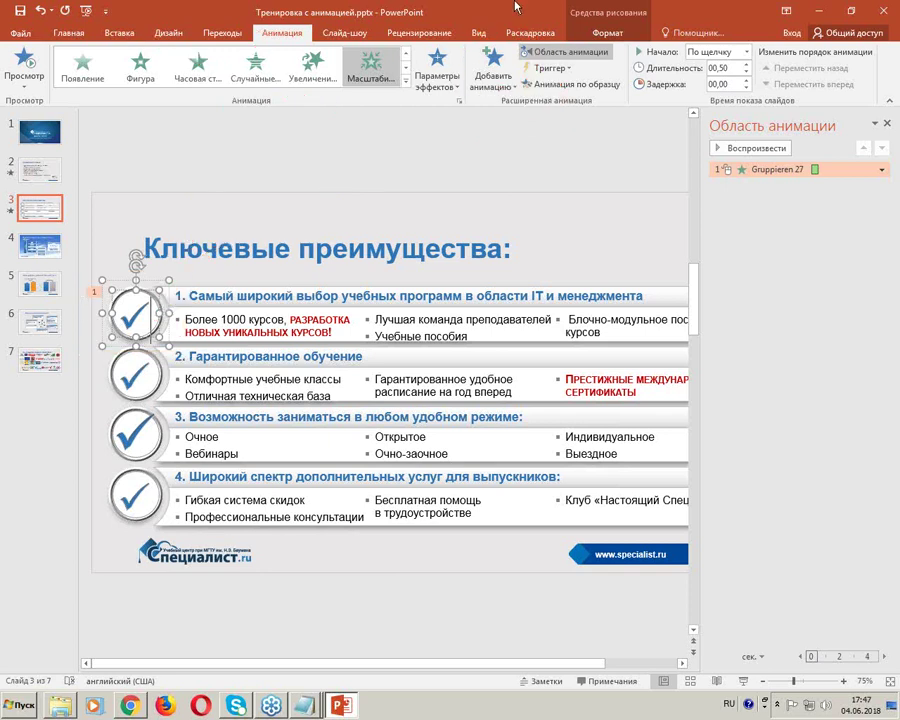
left_click(499, 63)
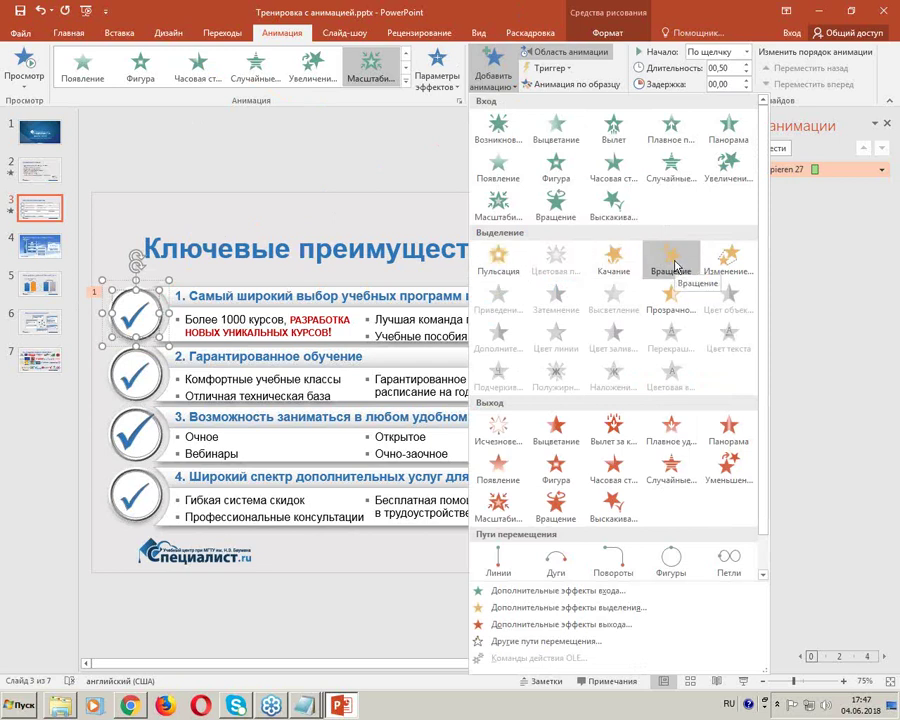
Step: Add an Изменение размера emphasis at Крупный (150%) to the first checkmark, reviewing its settings
left_click(725, 258)
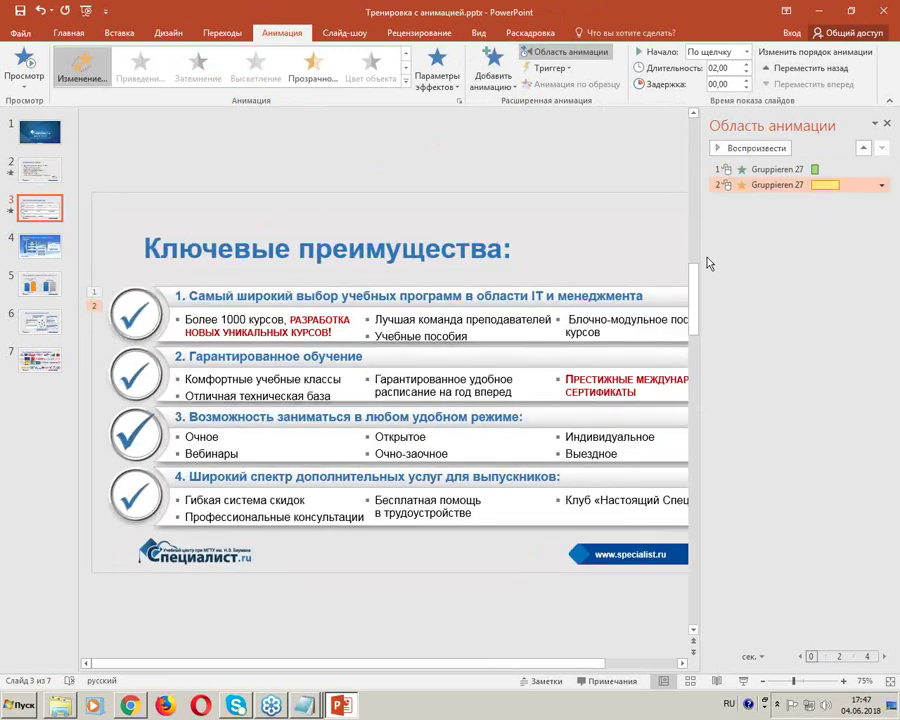
left_click(445, 79)
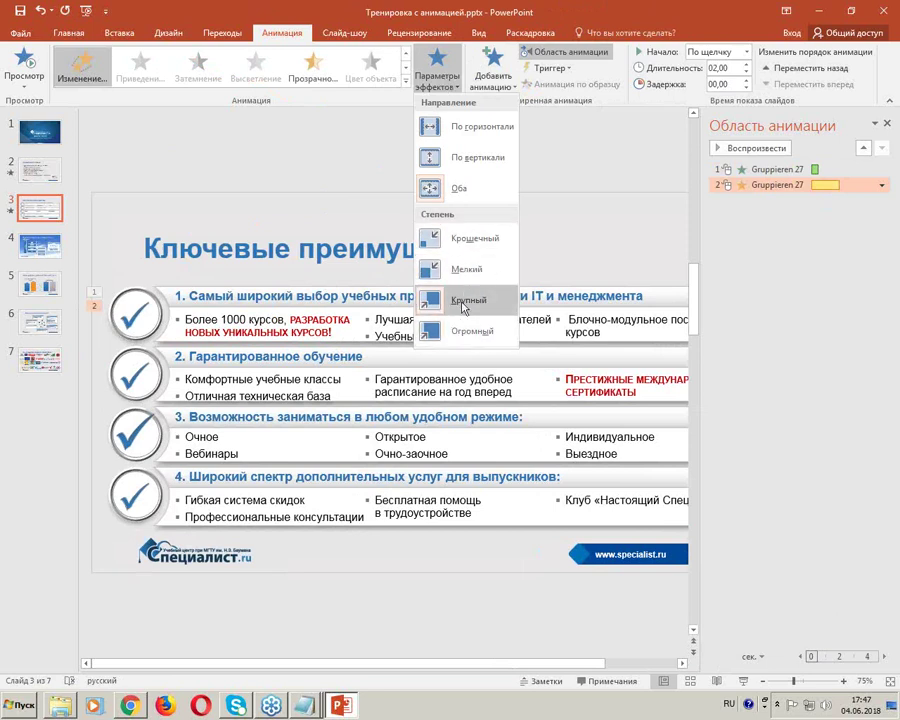
left_click(576, 160)
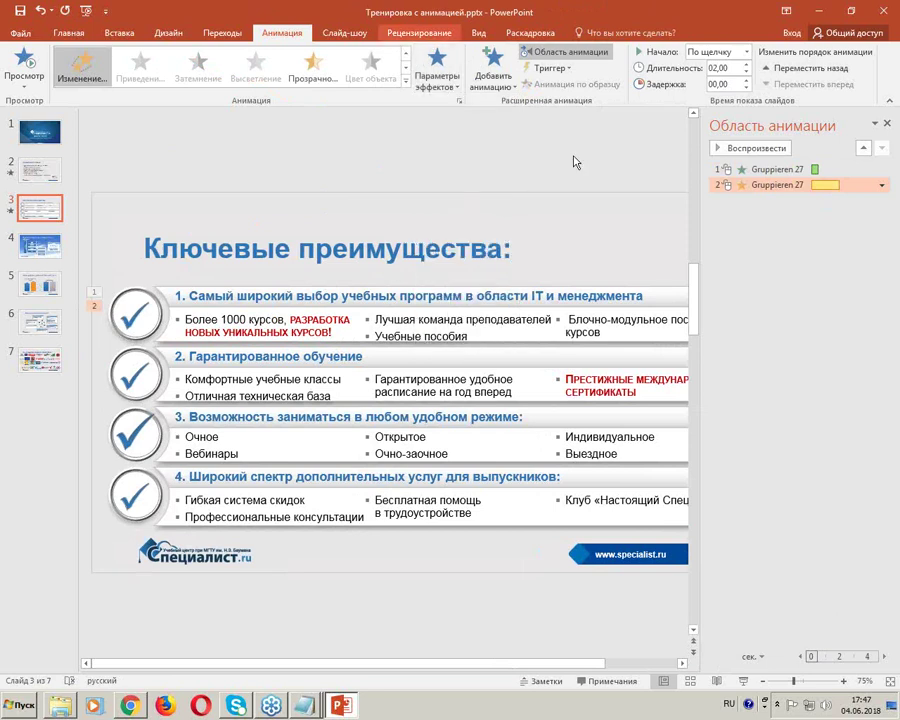
double_click(770, 186)
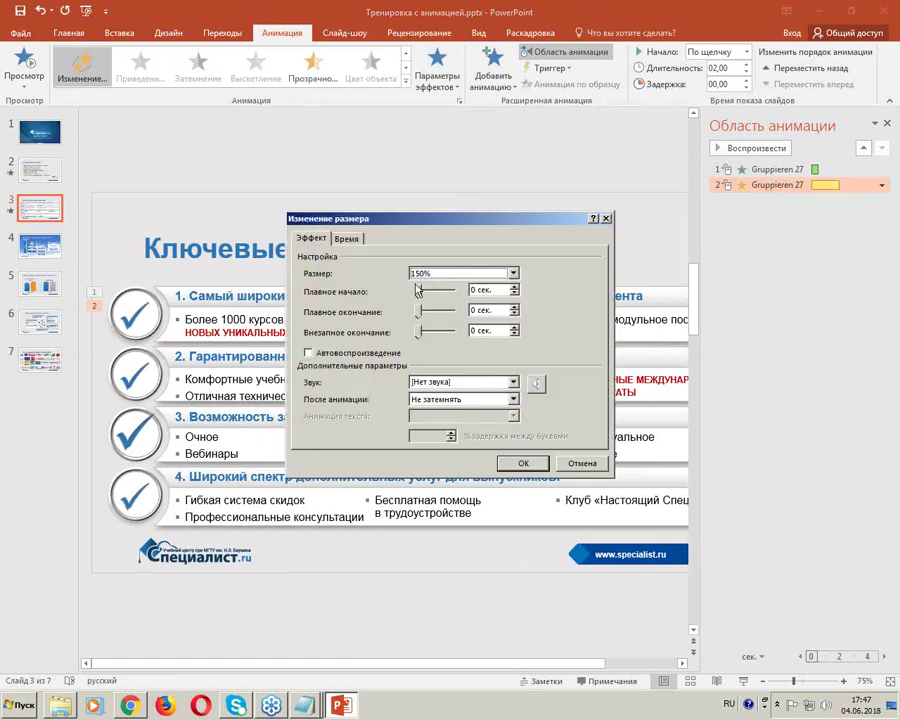
left_click(606, 218)
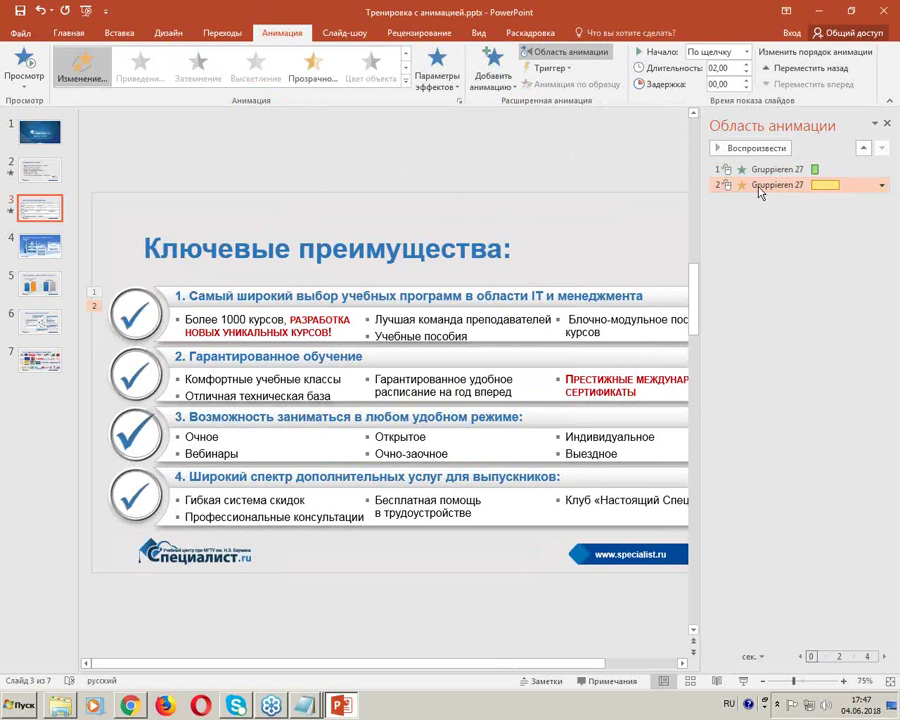
left_click(133, 323)
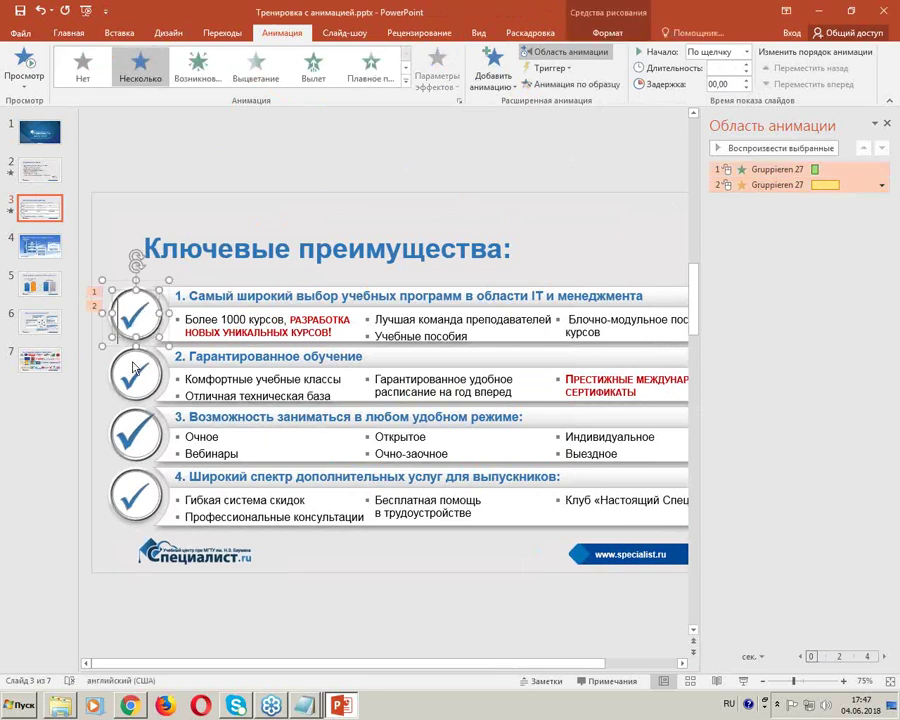
Step: Stack a Пульсация emphasis from Выделение onto the first checkmark group as item 3
left_click(490, 68)
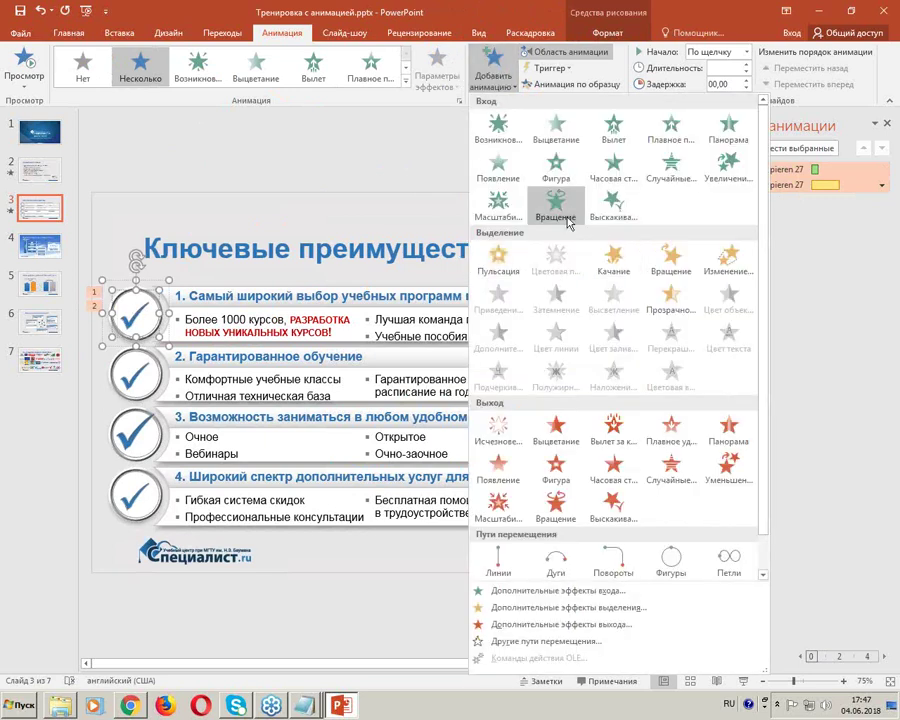
left_click(510, 265)
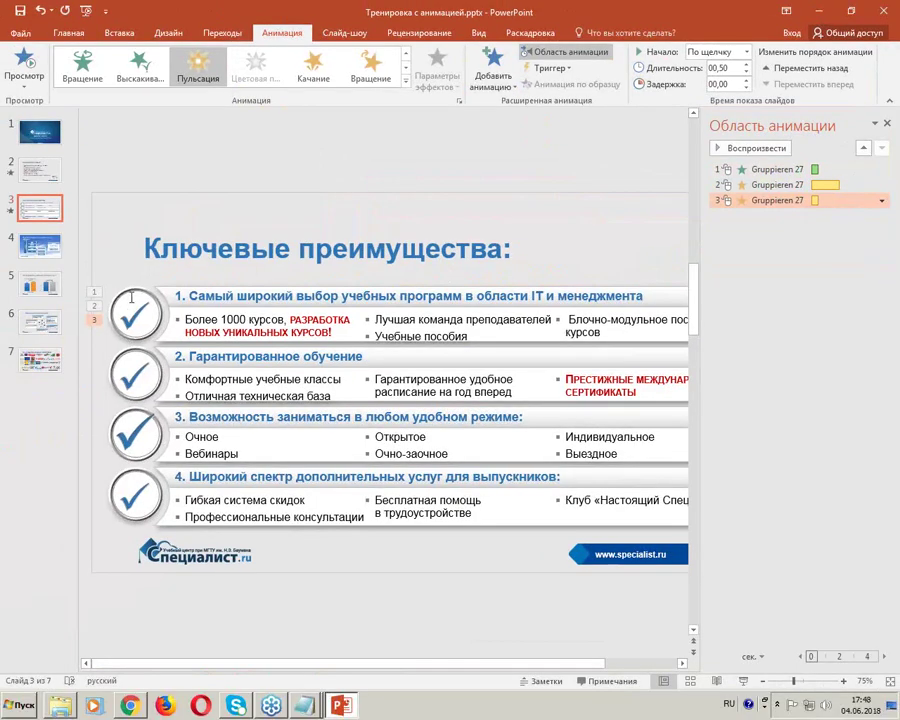
left_click(133, 298)
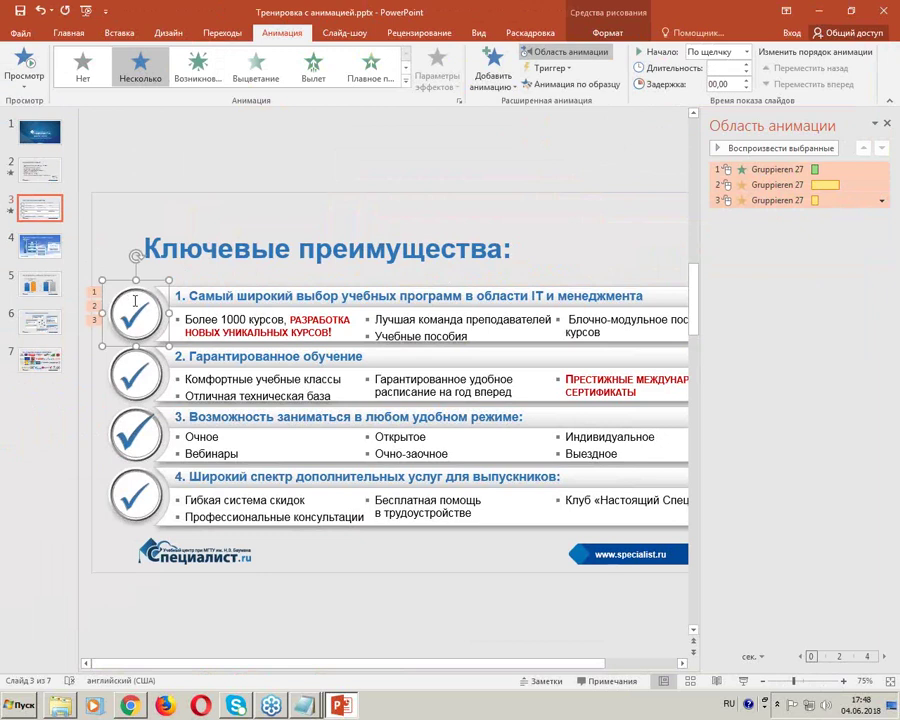
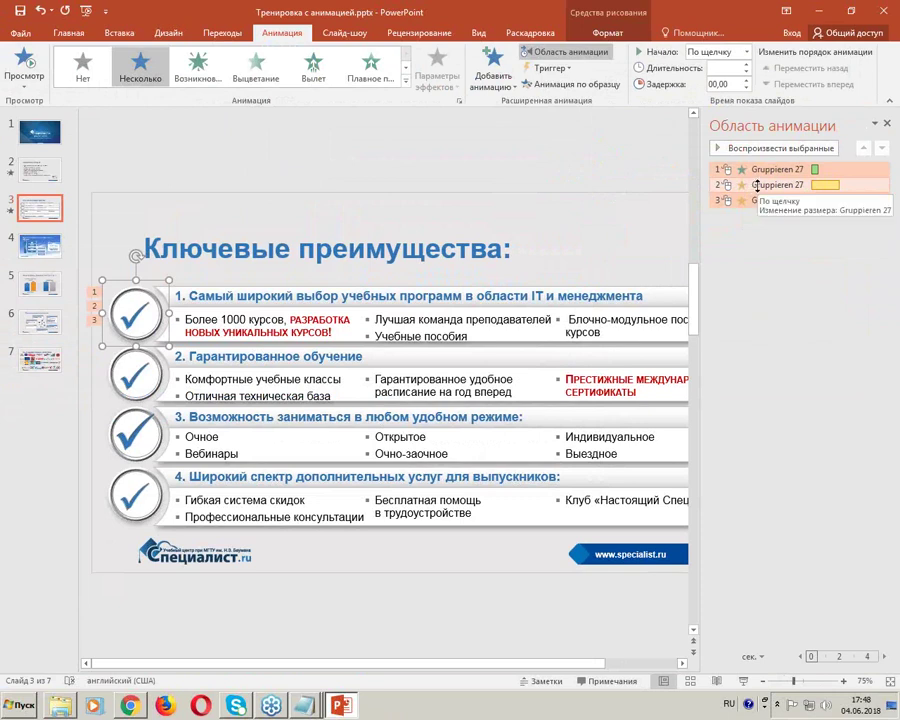
Step: Set the first checkmark's second and third effects to Start: After Previous (После предыдущего)
left_click(730, 186)
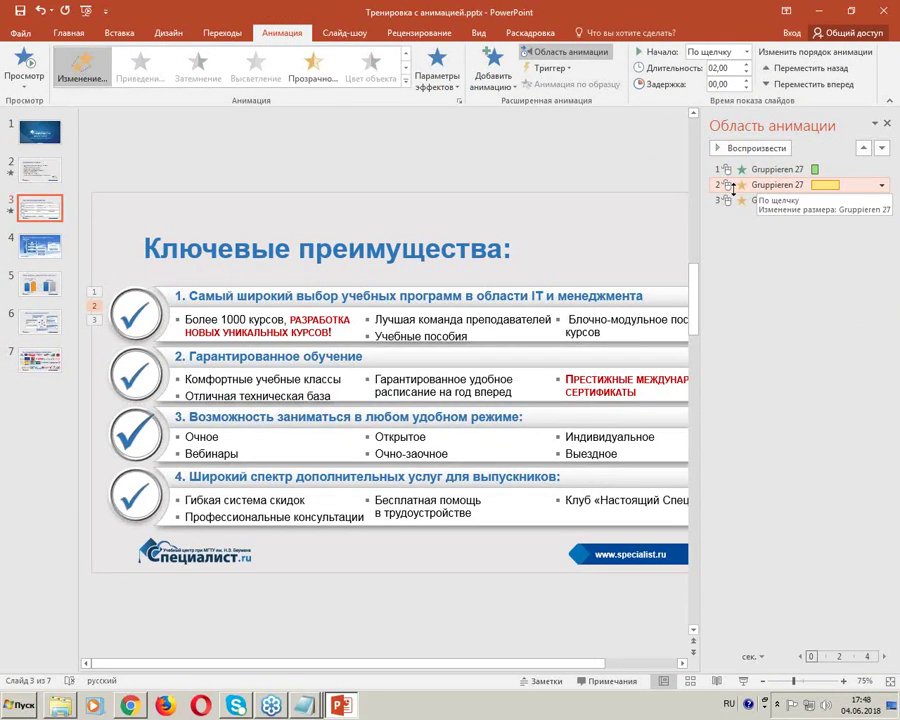
right_click(733, 188)
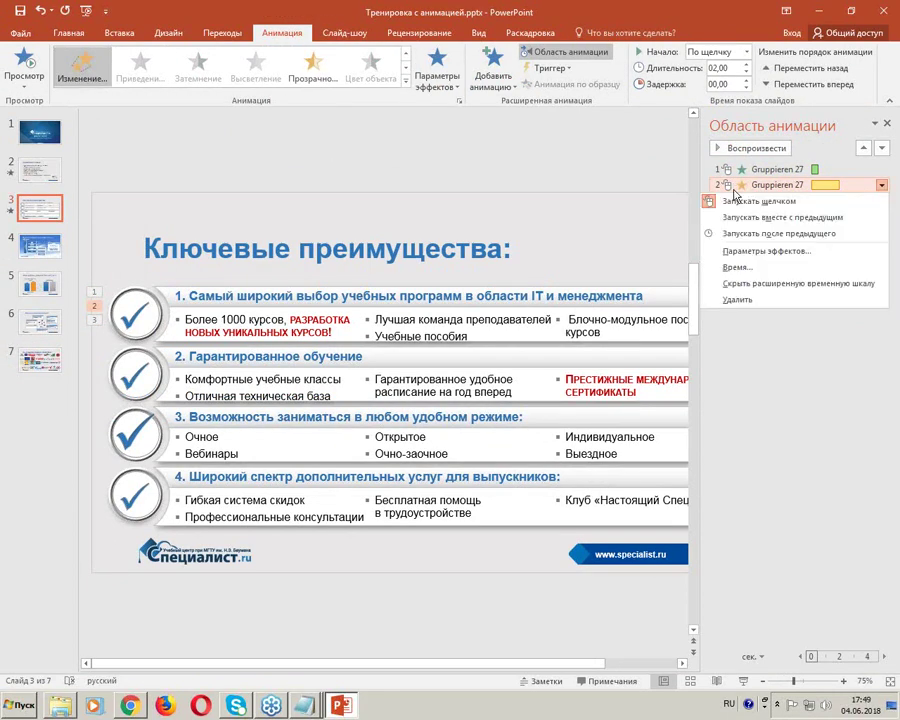
left_click(748, 52)
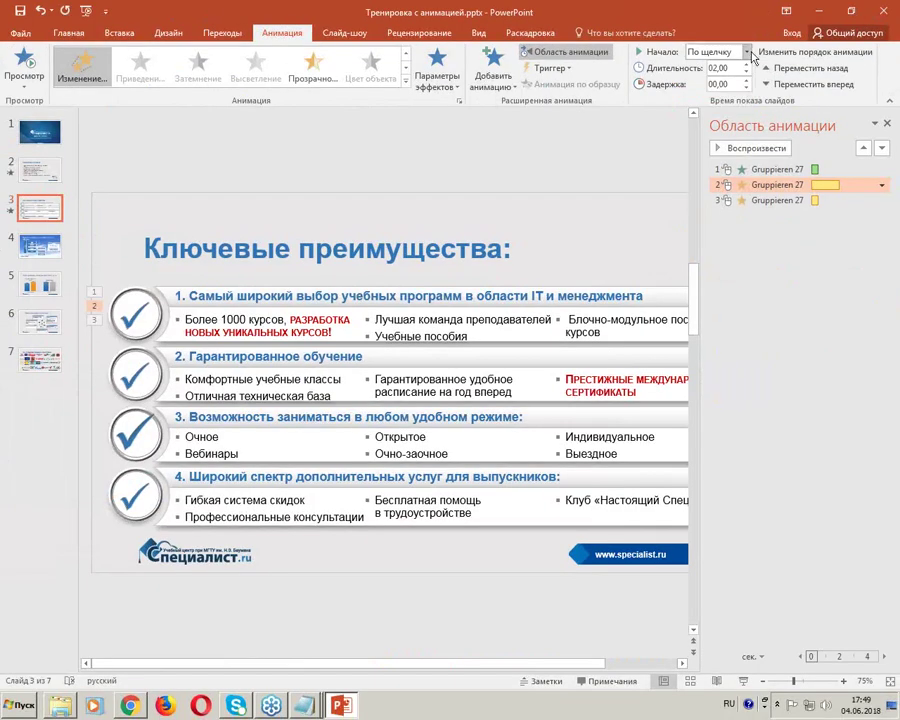
left_click(728, 95)
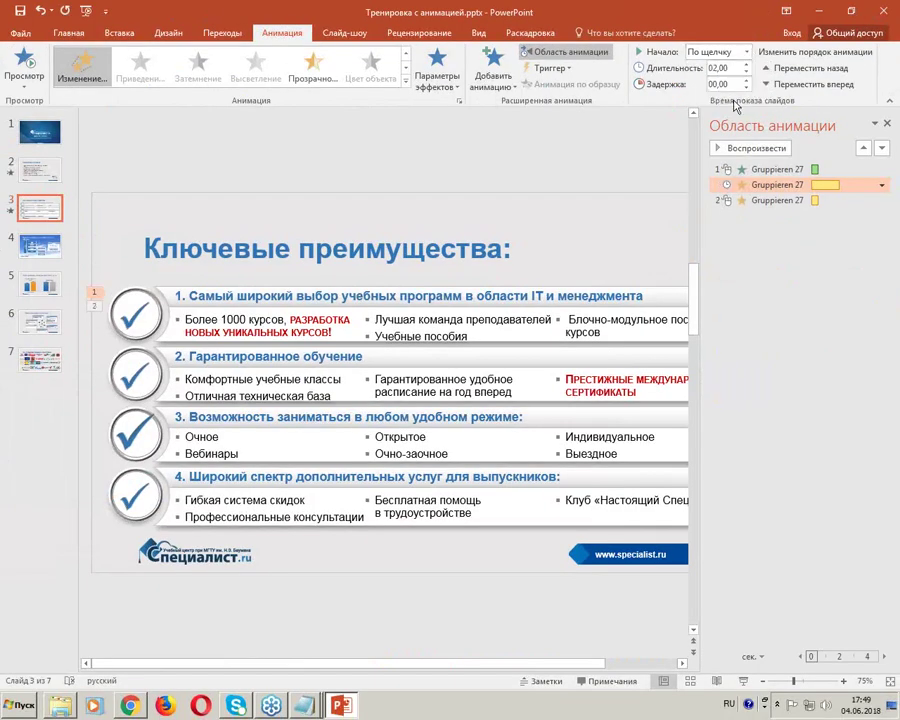
left_click(792, 202)
left_click(746, 51)
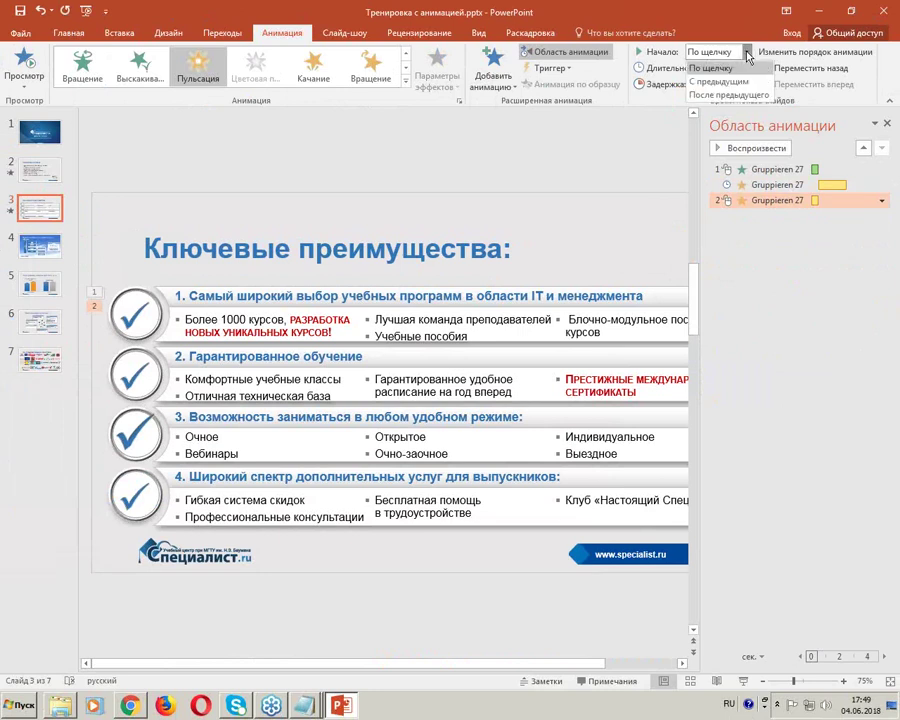
left_click(735, 94)
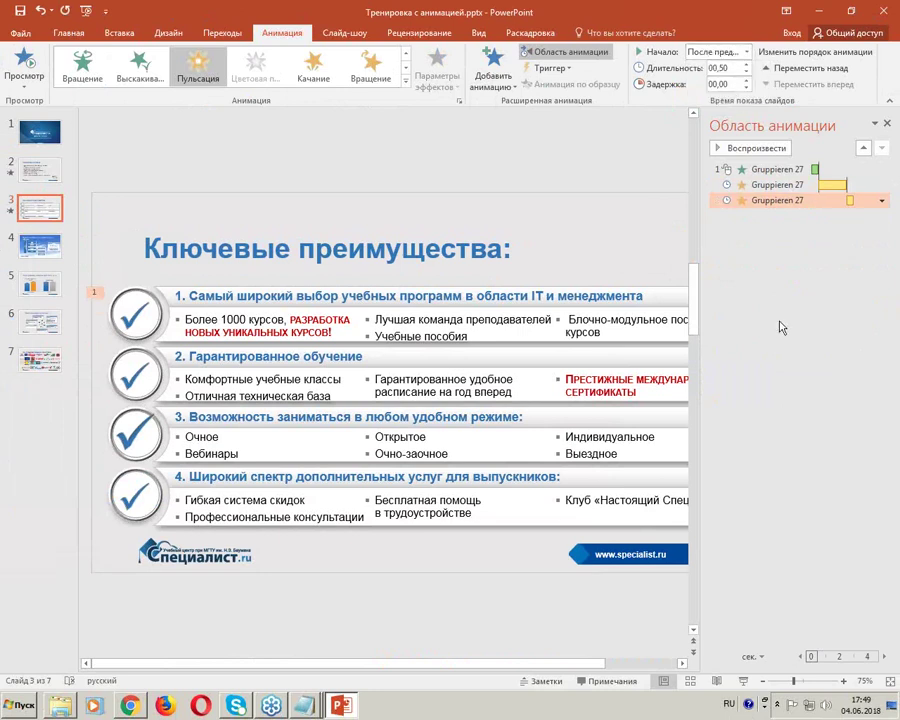
left_click(137, 321)
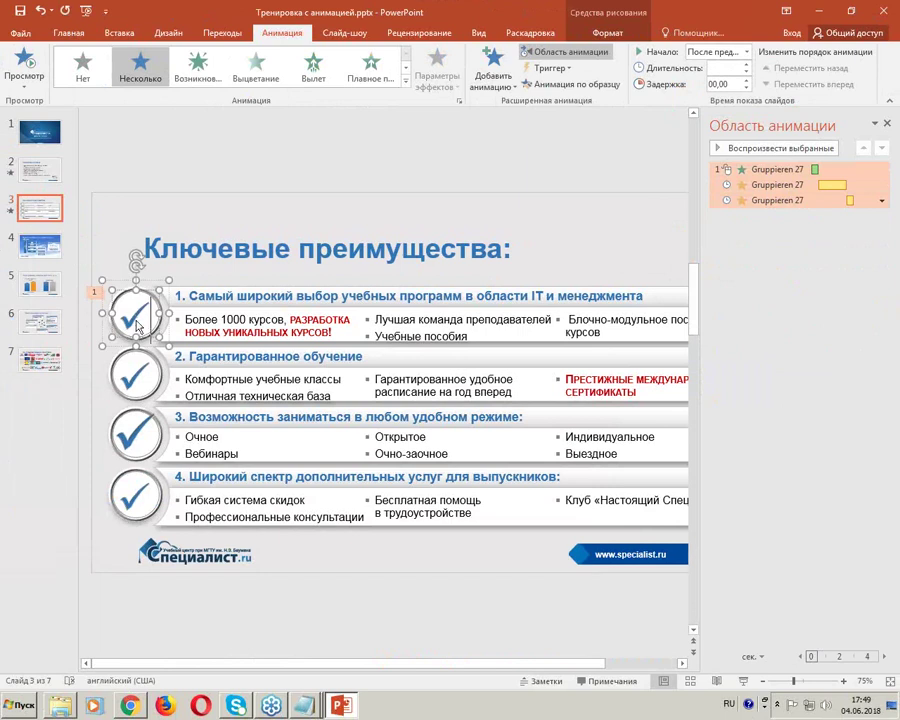
Step: Copy the first checkmark's animation with Animation Painter (Анимация по образцу)
mouse_move(88, 345)
left_mouse_down()
mouse_move(166, 406)
mouse_move(258, 105)
left_mouse_up()
left_click_drag(168, 382, 576, 75)
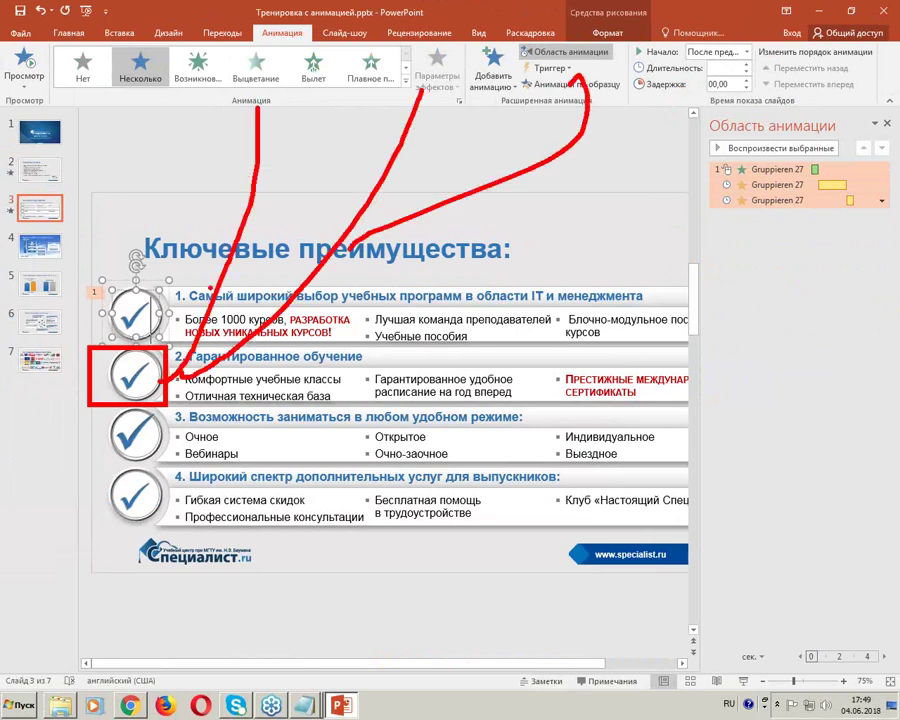
left_click_drag(640, 55, 650, 75)
key("Escape")
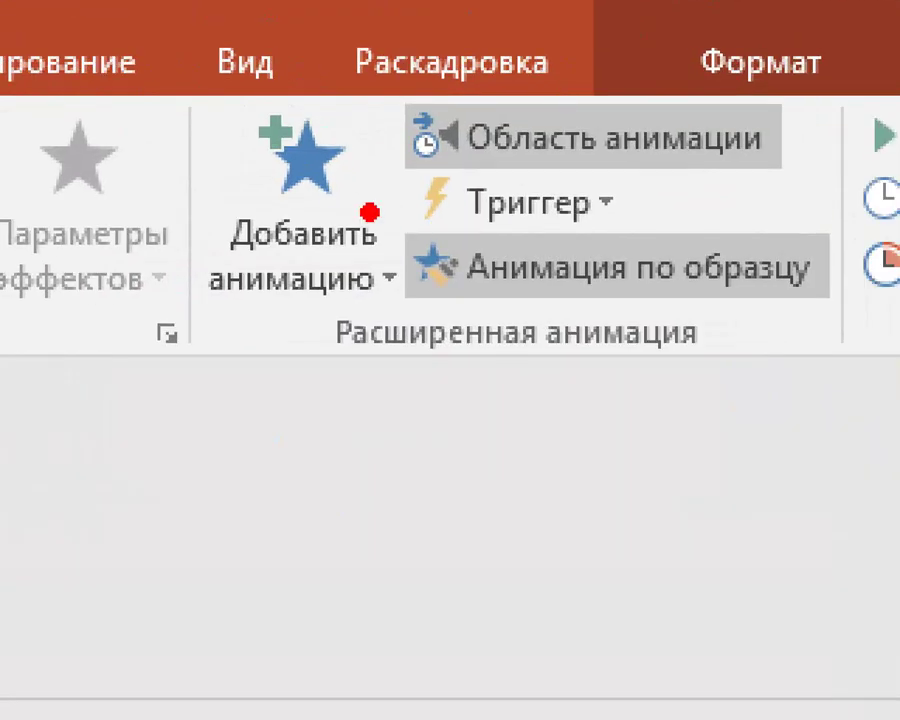
mouse_move(413, 216)
left_mouse_down()
mouse_move(865, 324)
mouse_move(850, 325)
left_mouse_up()
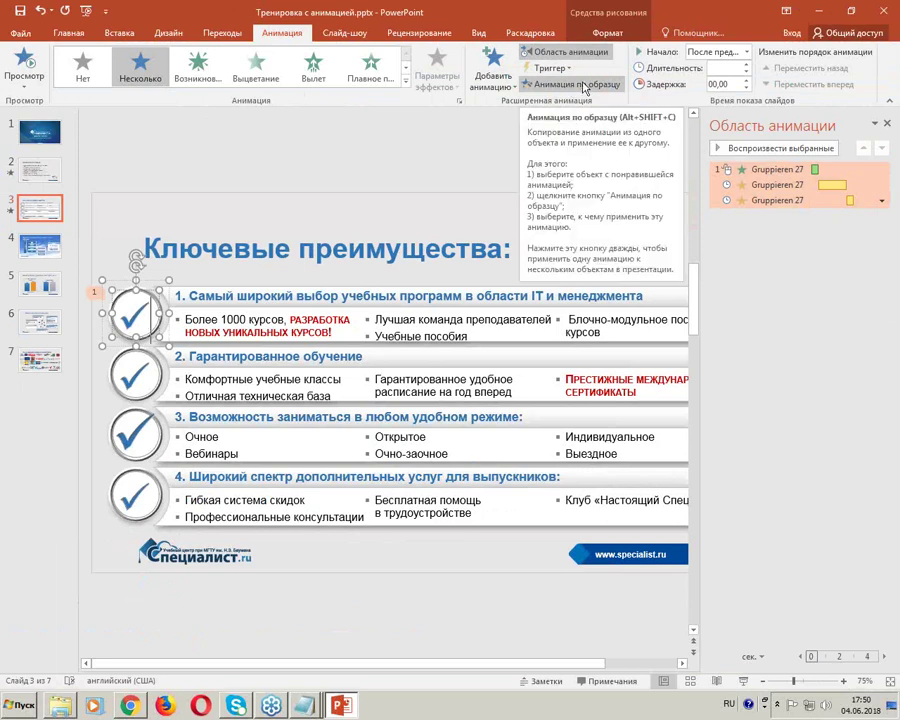
left_click(585, 88)
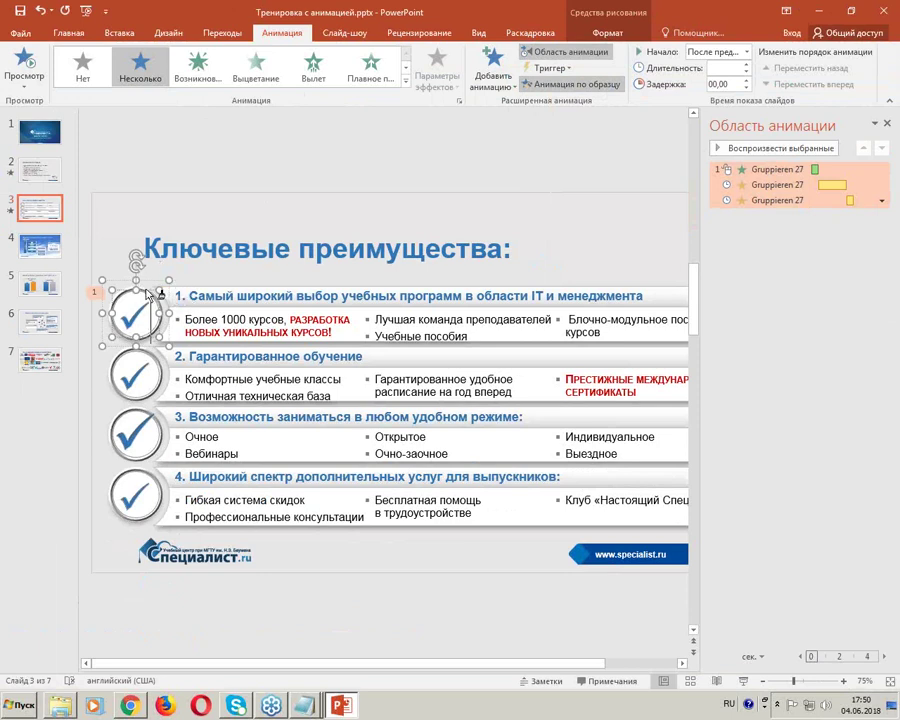
Step: Paint the three-effect animation onto checkmarks 2, 3 and 4, then reselect the first checkmark
left_click(137, 374)
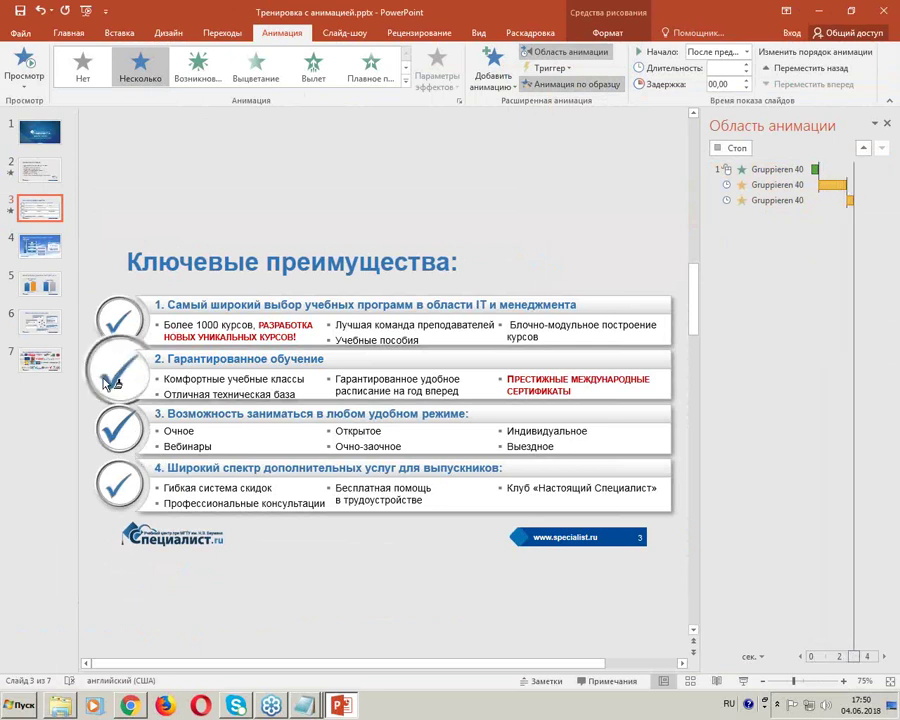
left_click(126, 430)
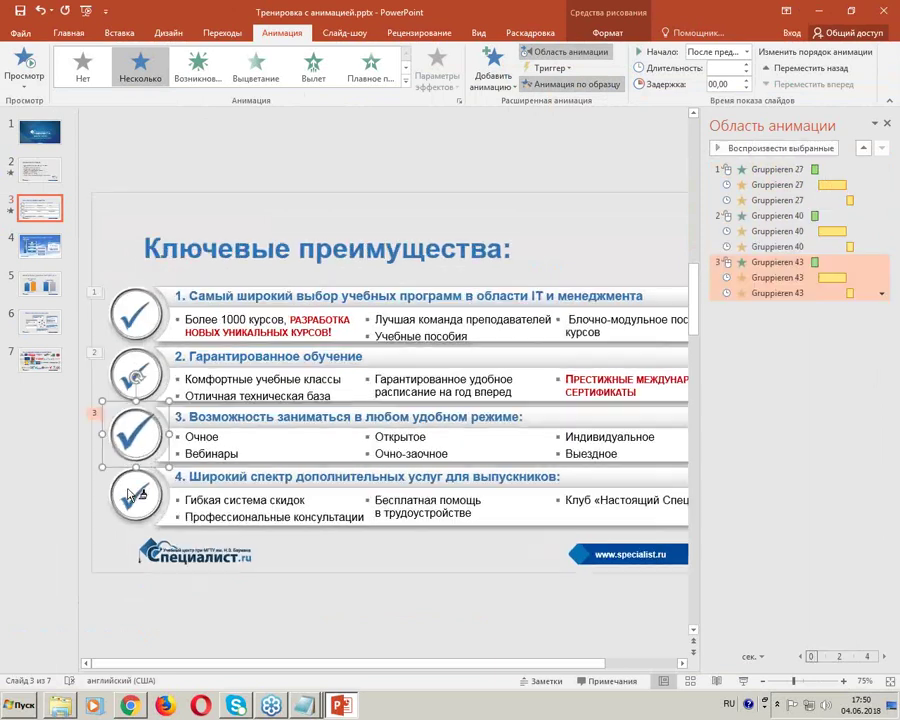
left_click(134, 505)
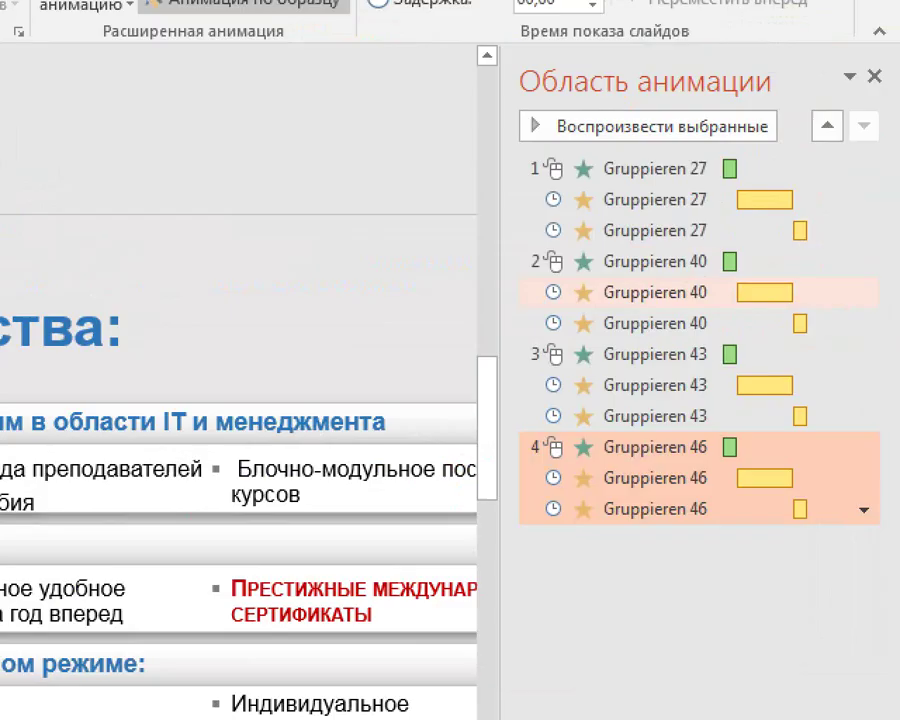
key("alt+shift")
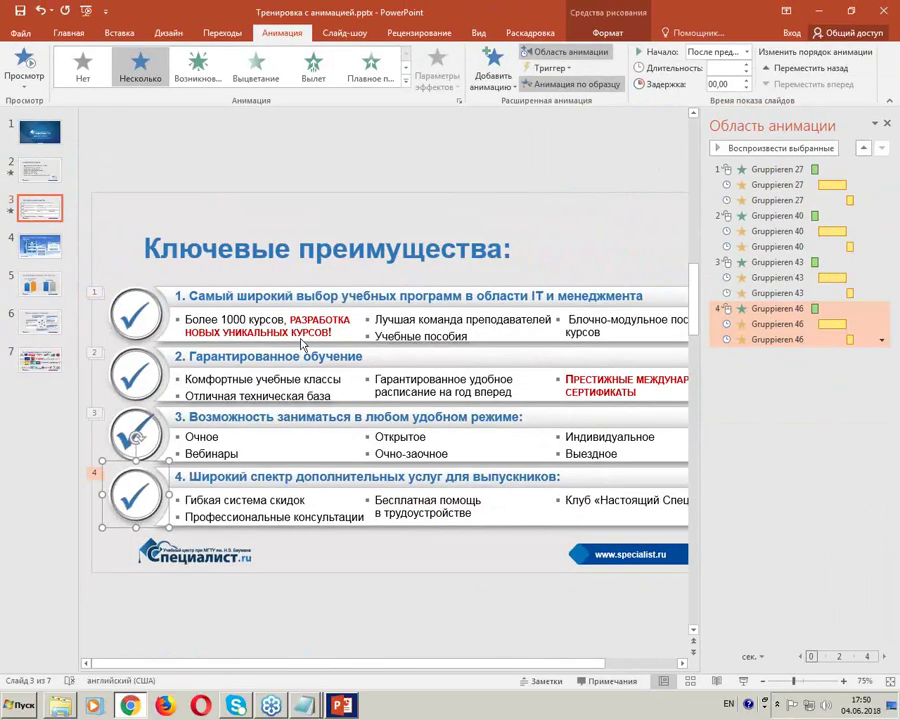
left_click(133, 316)
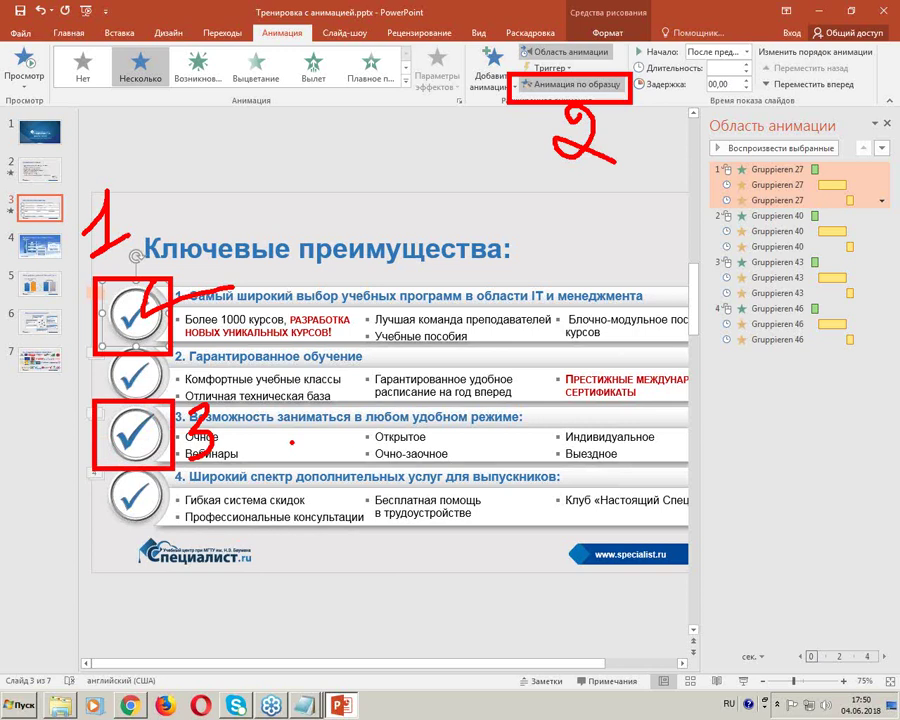
key("Escape")
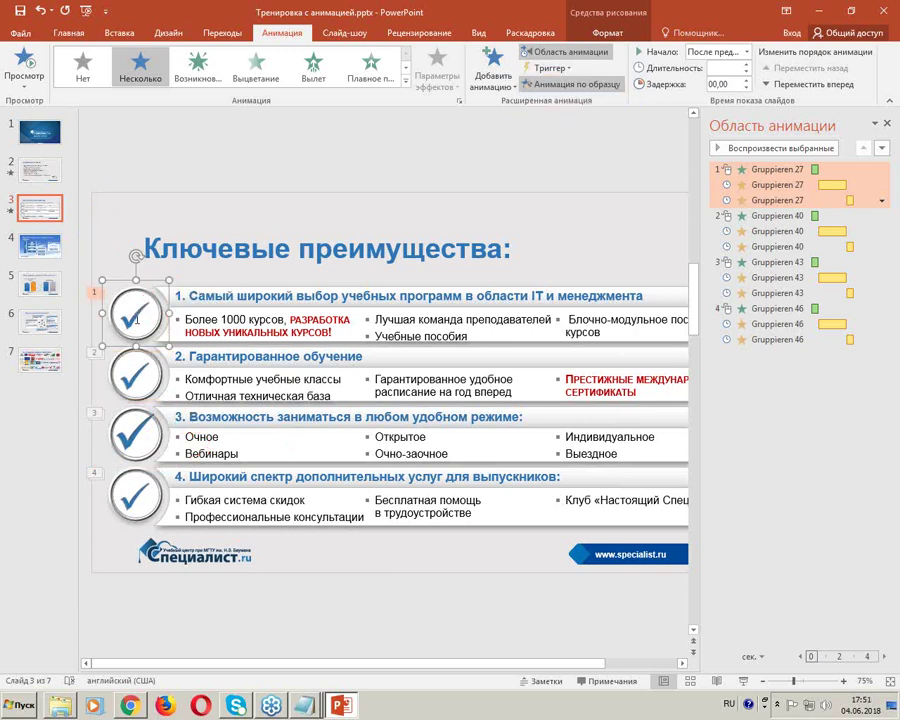
left_click(239, 174)
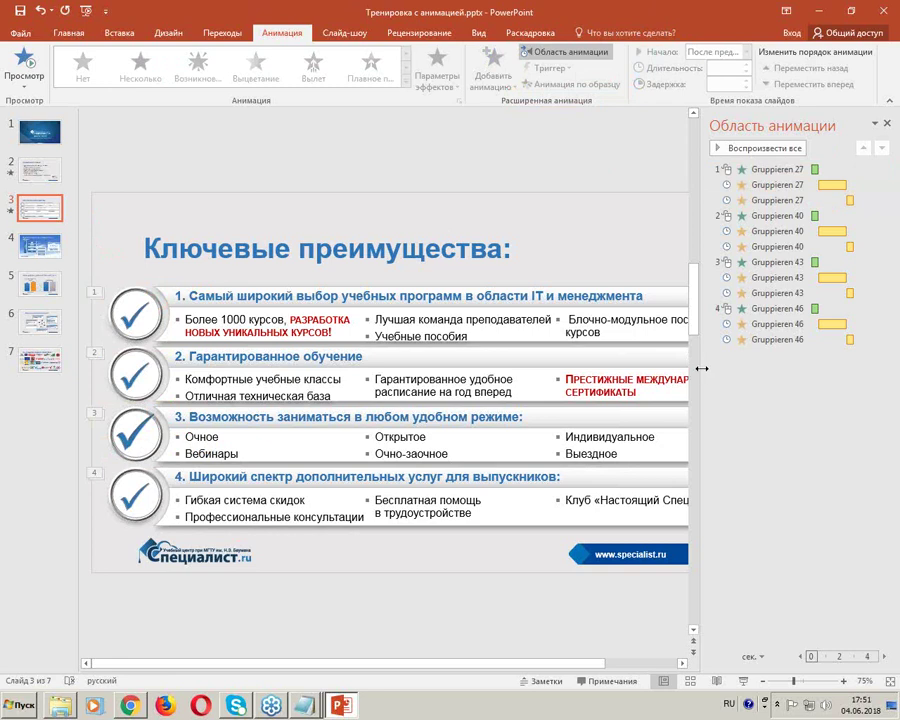
mouse_move(702, 368)
left_mouse_down()
mouse_move(755, 383)
mouse_move(696, 403)
left_mouse_up()
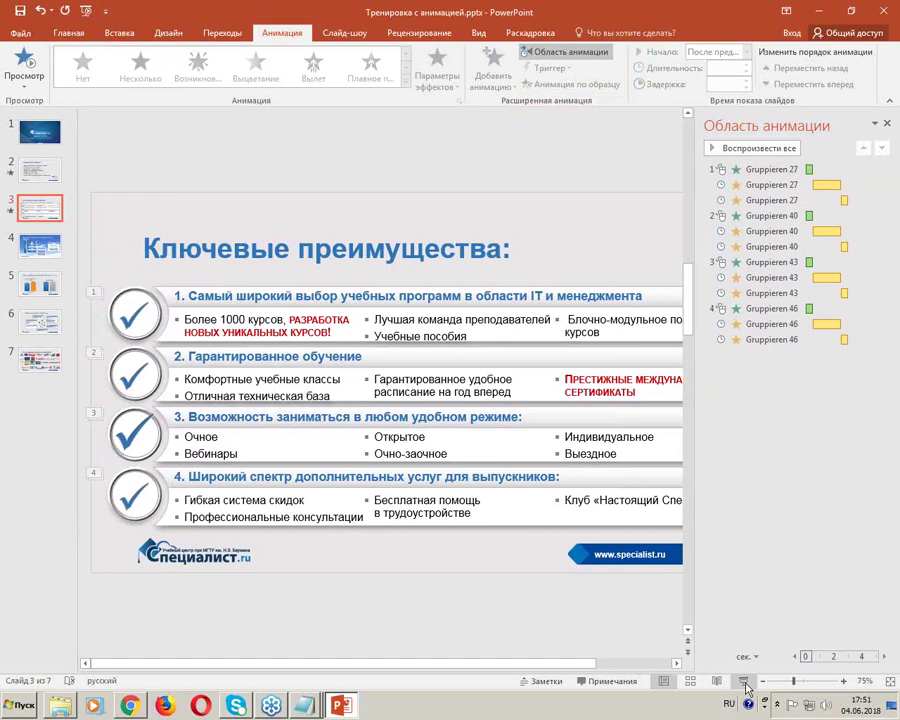
left_click(745, 684)
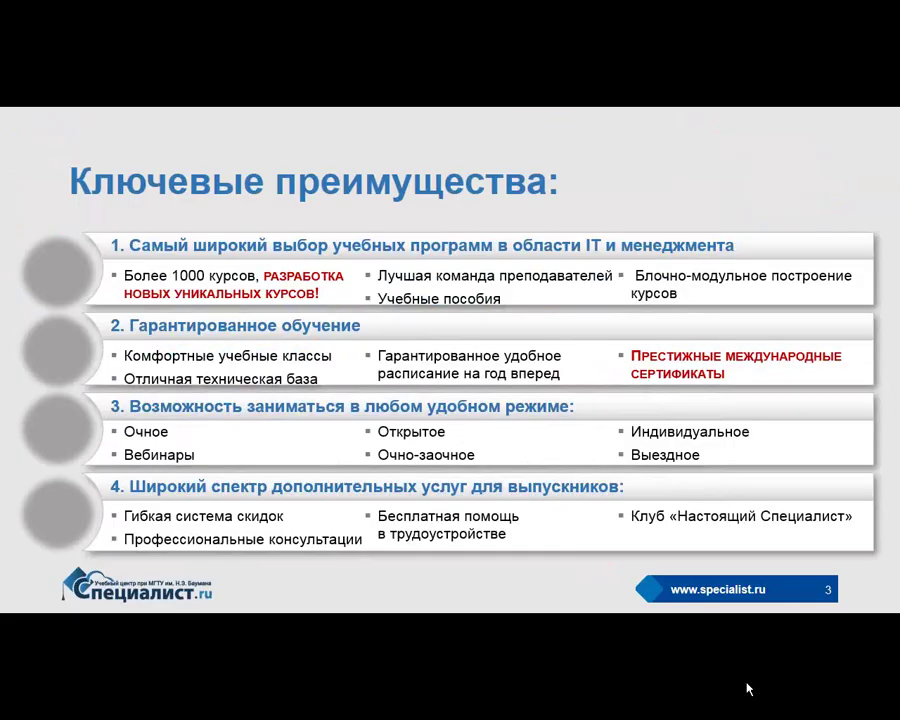
key("Escape")
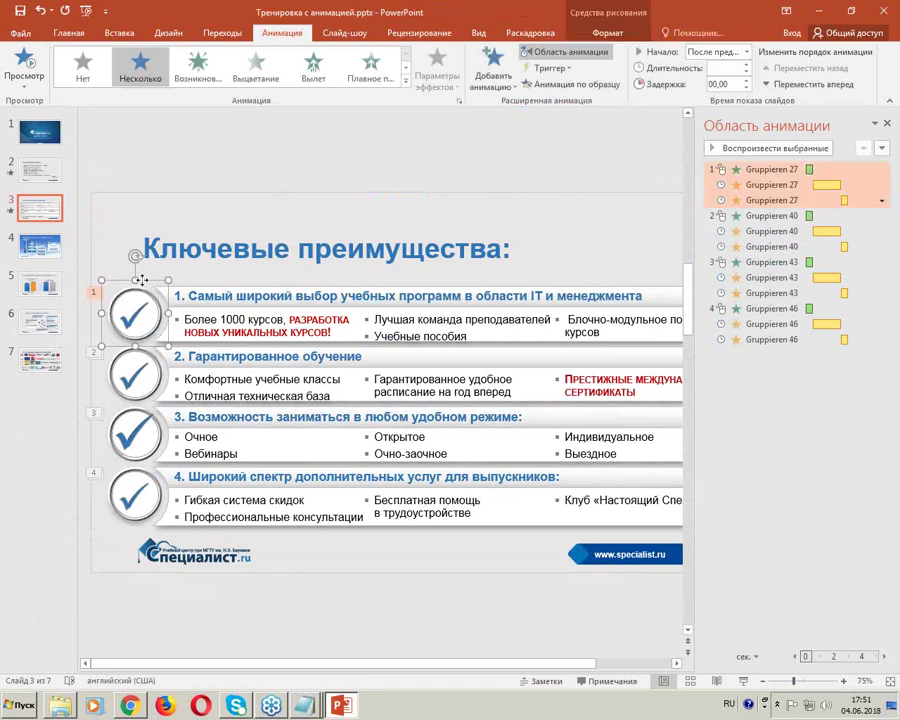
left_click_drag(137, 307, 154, 242)
left_click(137, 318)
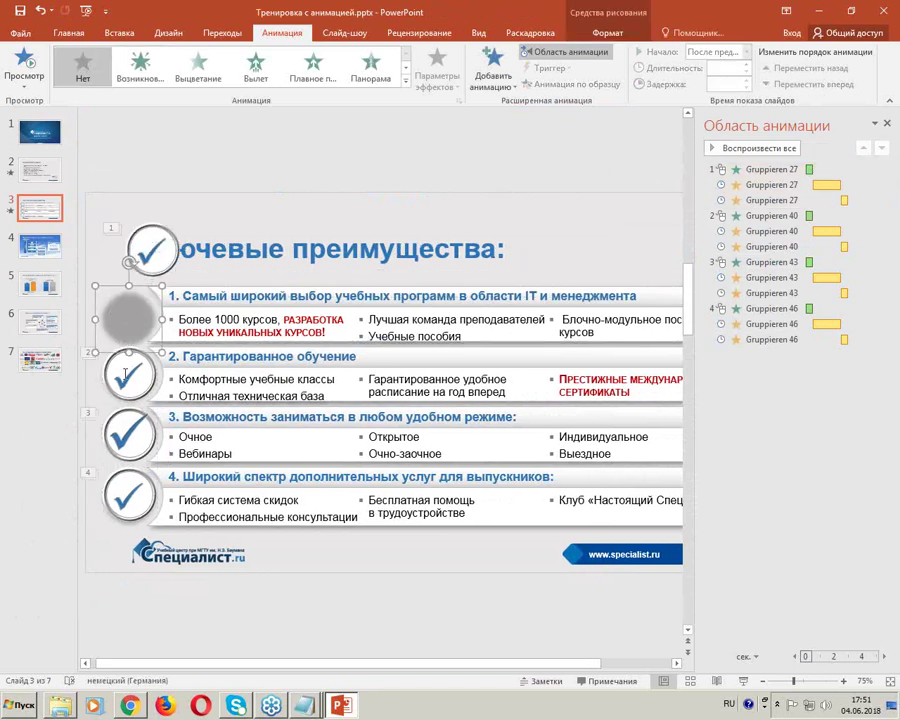
left_click(41, 10)
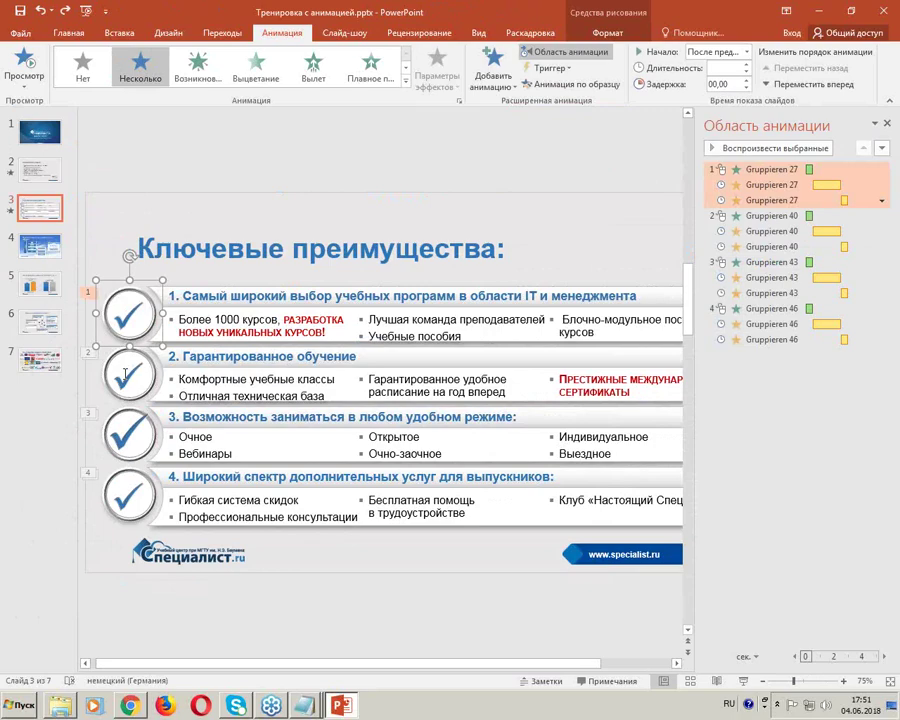
left_click(743, 681)
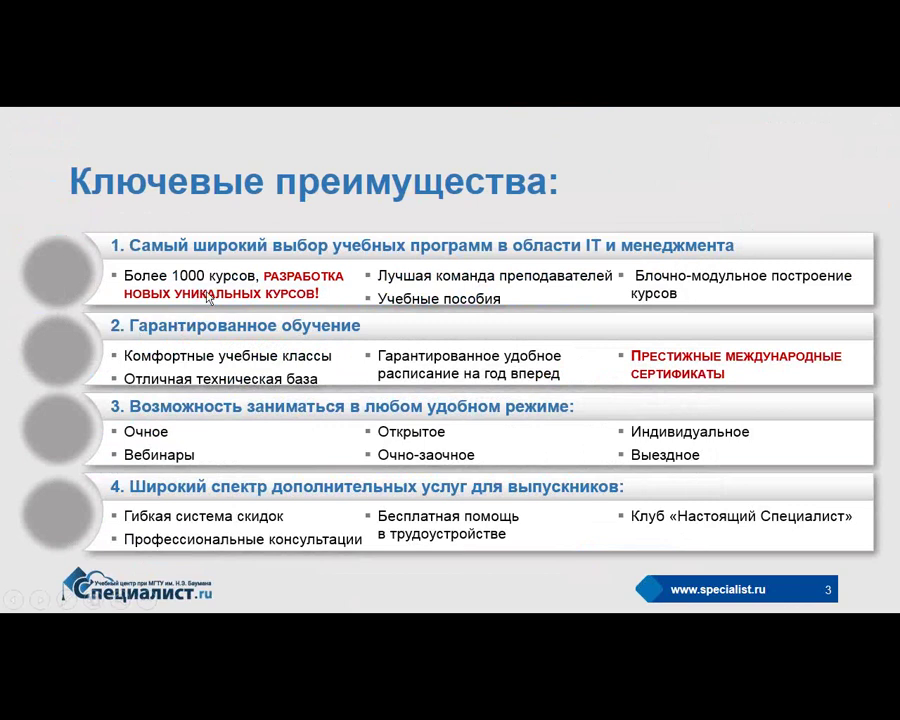
key("Right")
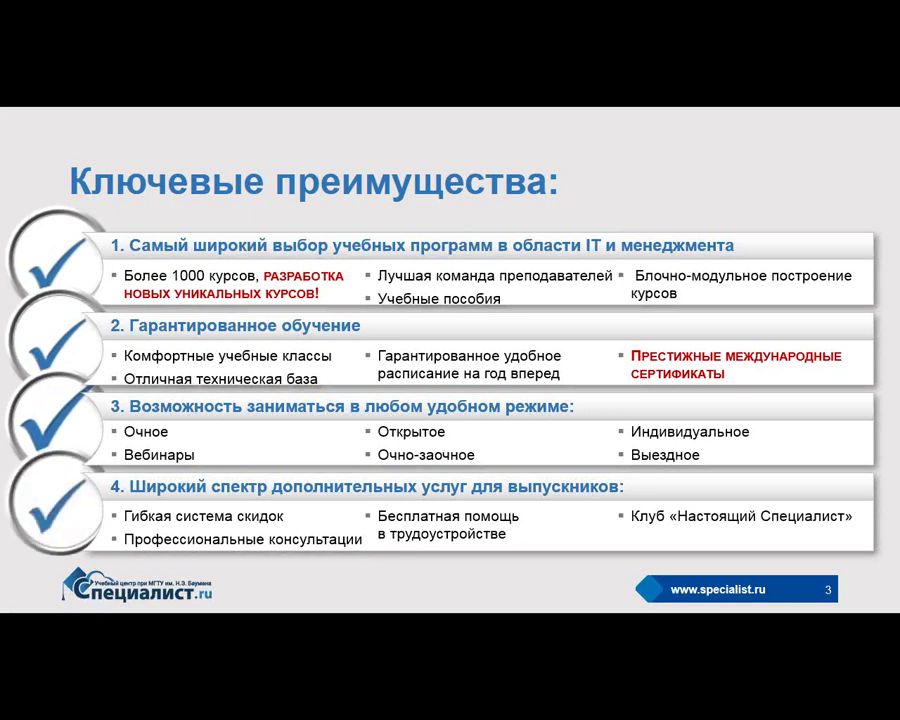
key("Escape")
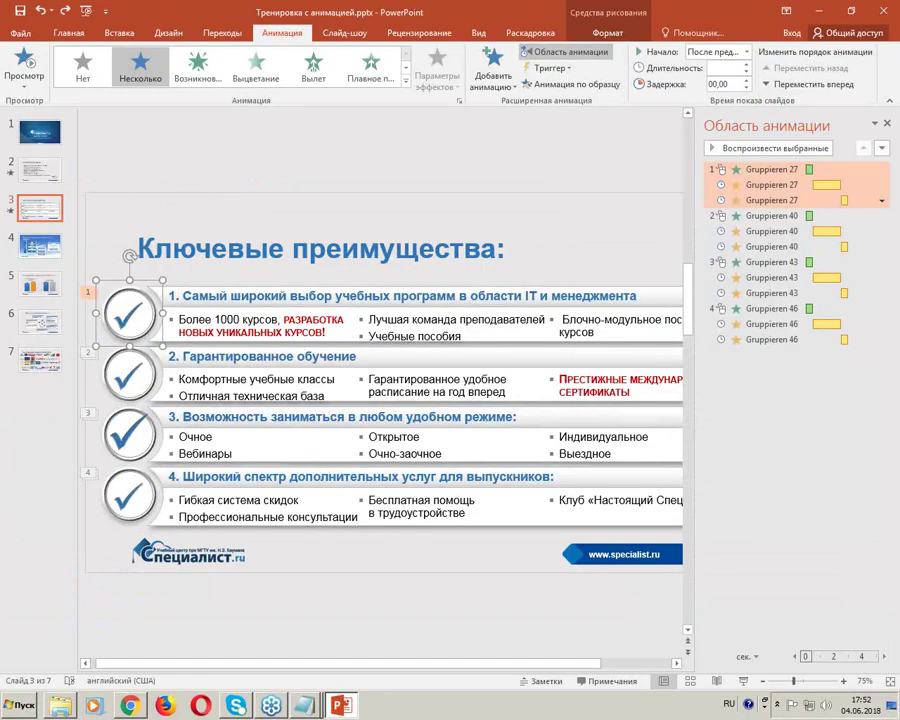
left_click(464, 152)
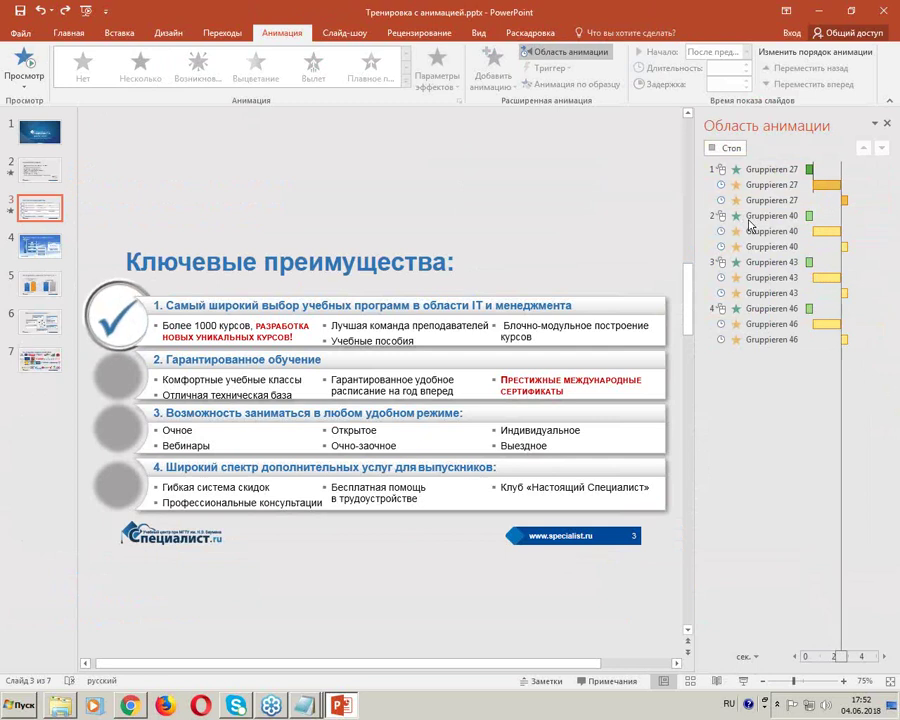
left_click(722, 262)
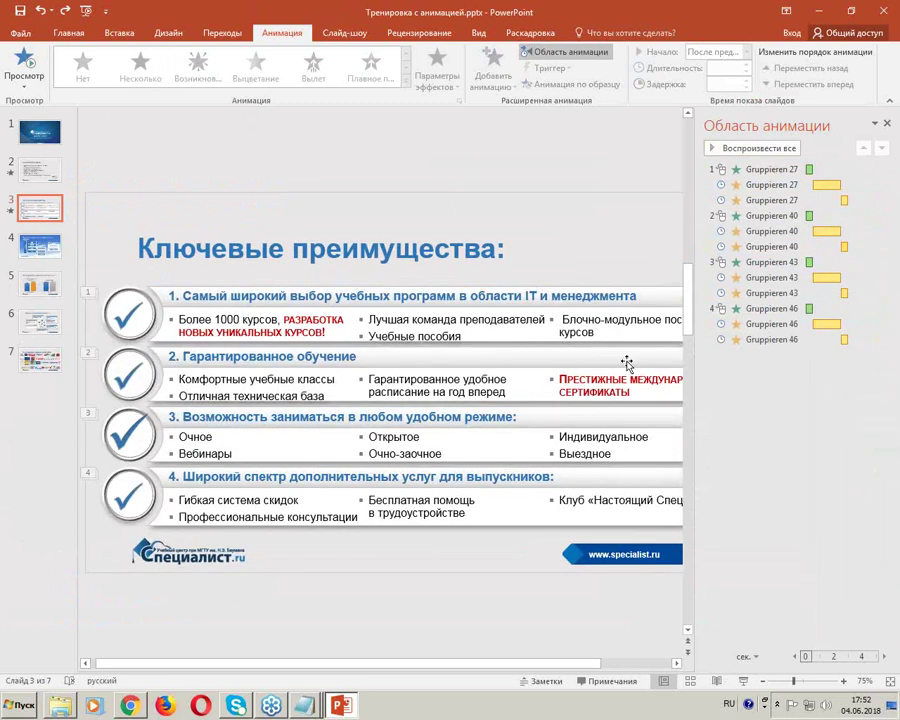
left_click(783, 216)
left_click(779, 216)
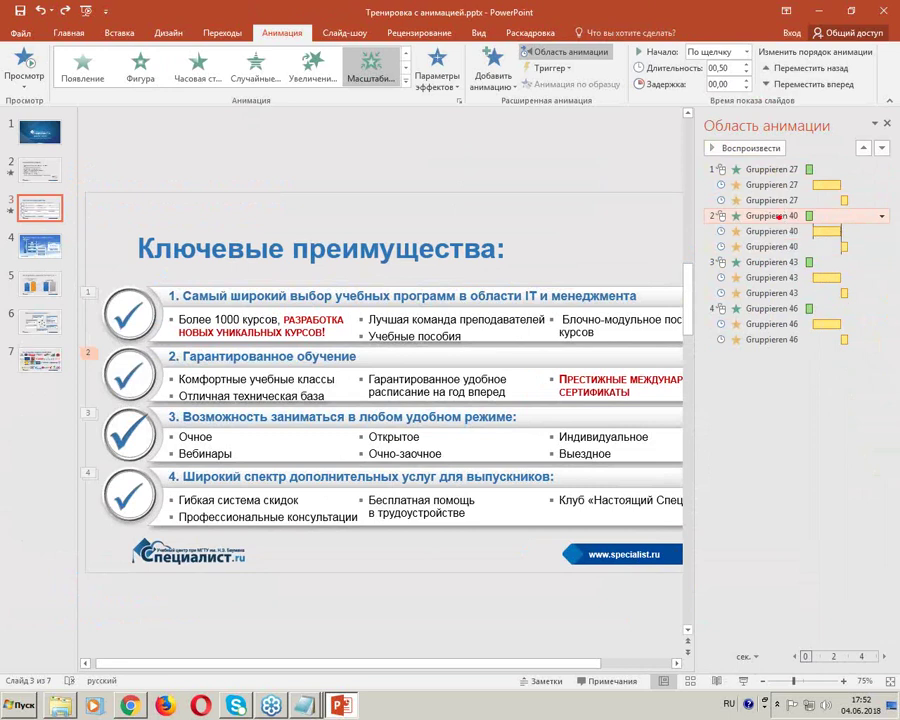
left_click_drag(706, 203, 867, 237)
mouse_move(700, 236)
left_mouse_down()
mouse_move(392, 82)
mouse_move(455, 106)
left_mouse_up()
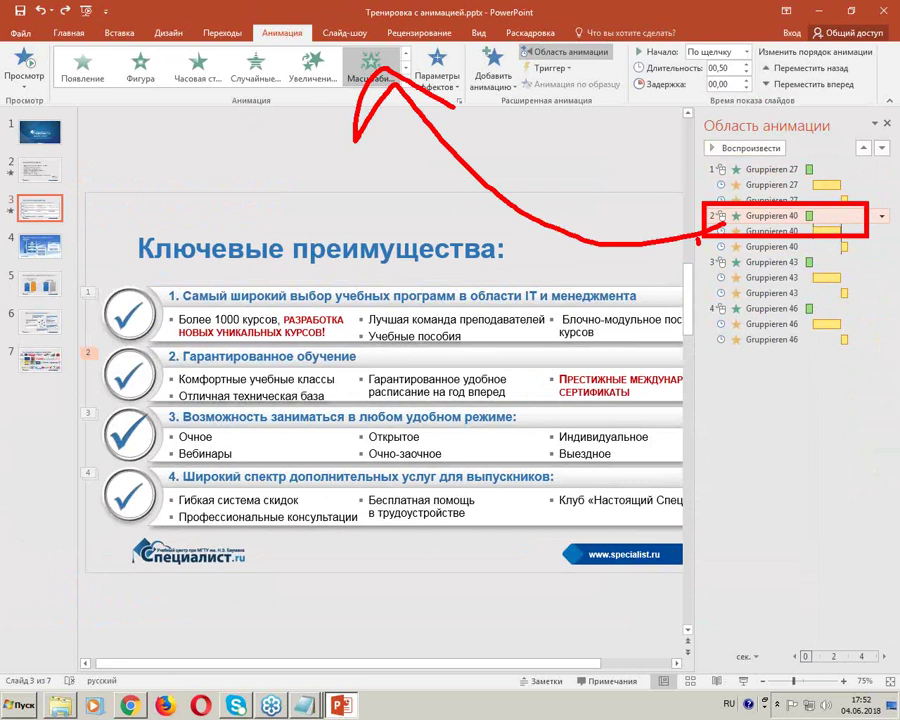
left_click_drag(700, 236, 688, 84)
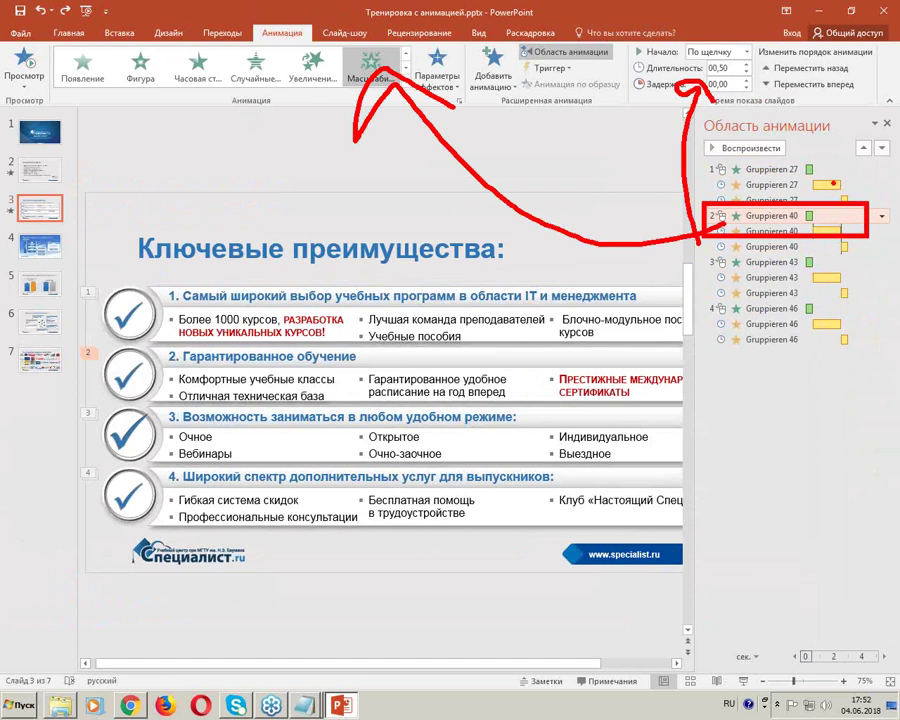
left_click_drag(884, 128, 858, 170)
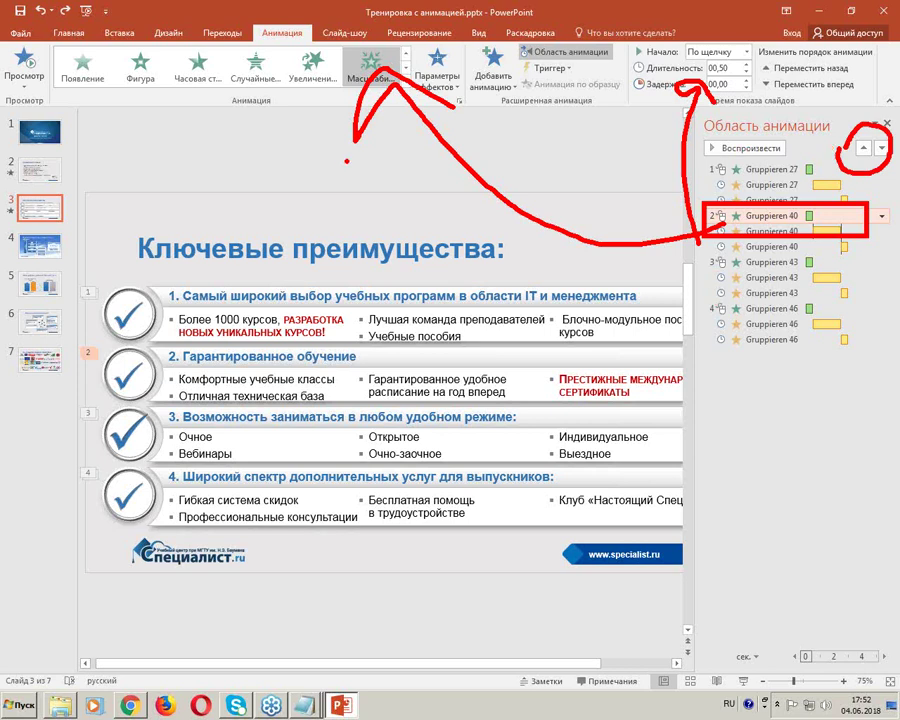
key("Escape")
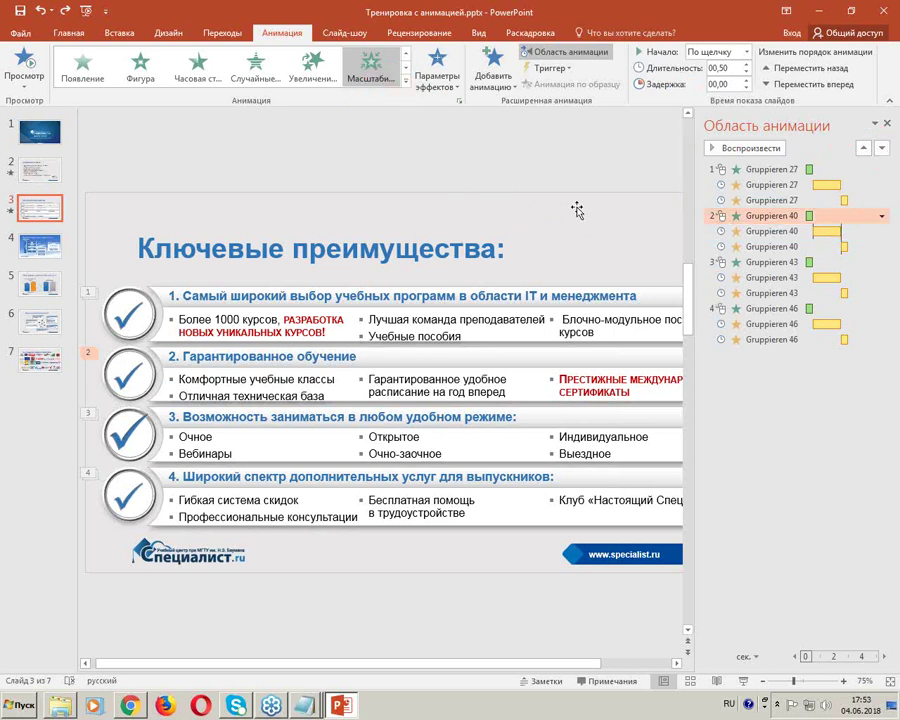
left_click(577, 208)
left_click(585, 181)
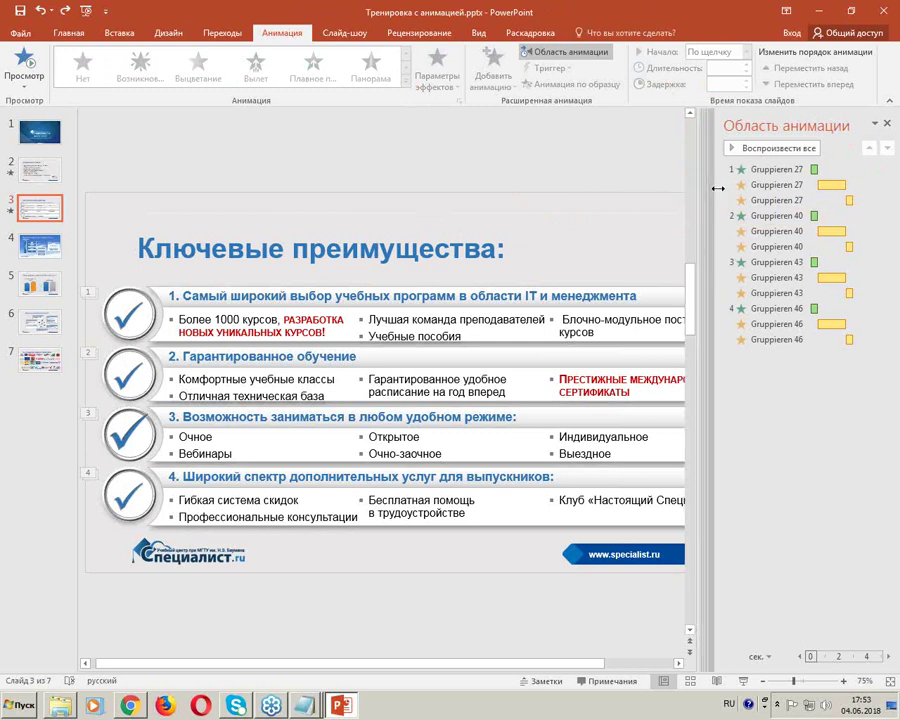
left_click_drag(697, 187, 717, 189)
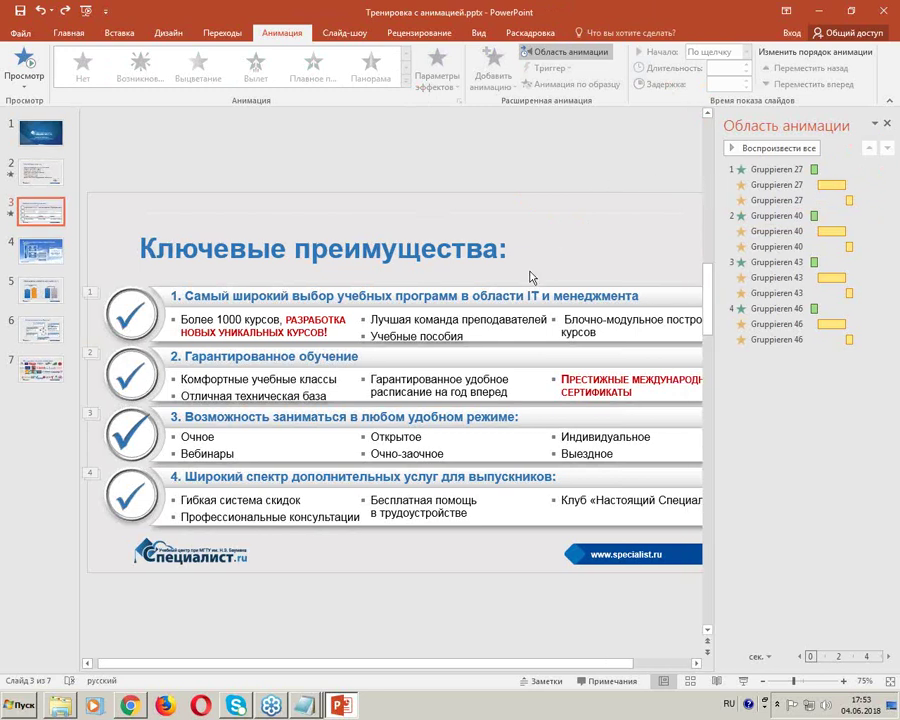
left_click(763, 682)
left_click(765, 683)
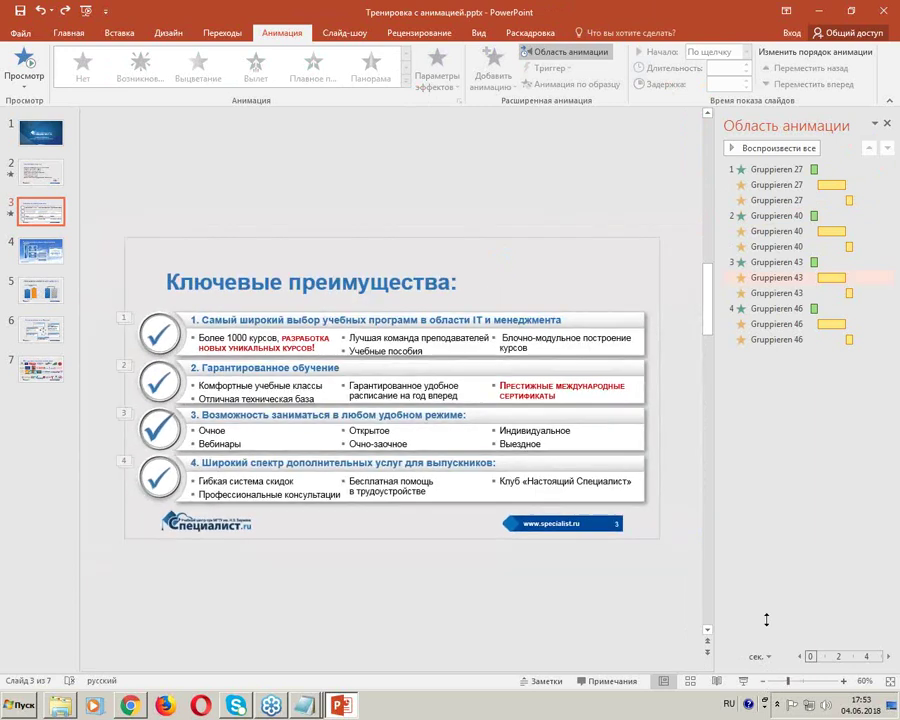
left_click(787, 231)
key("ctrl+a")
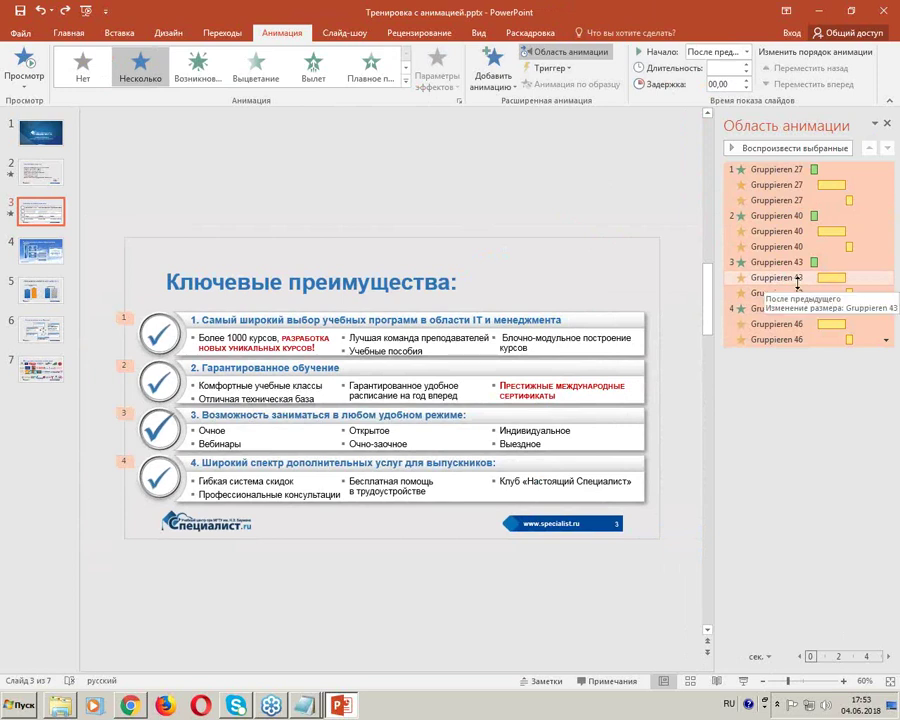
right_click(804, 220)
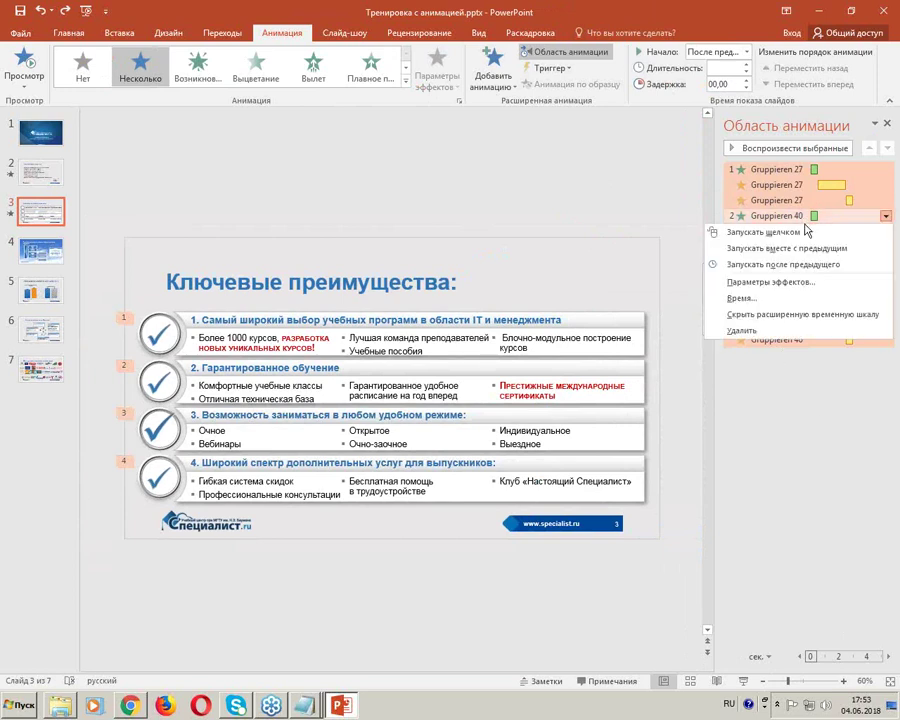
key("Escape")
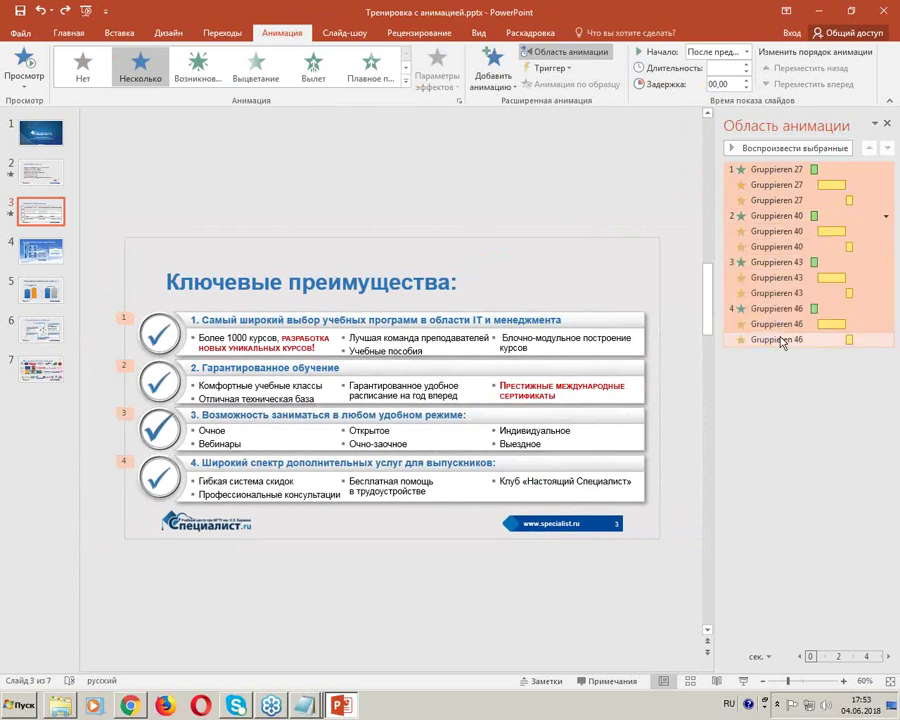
left_click(756, 474)
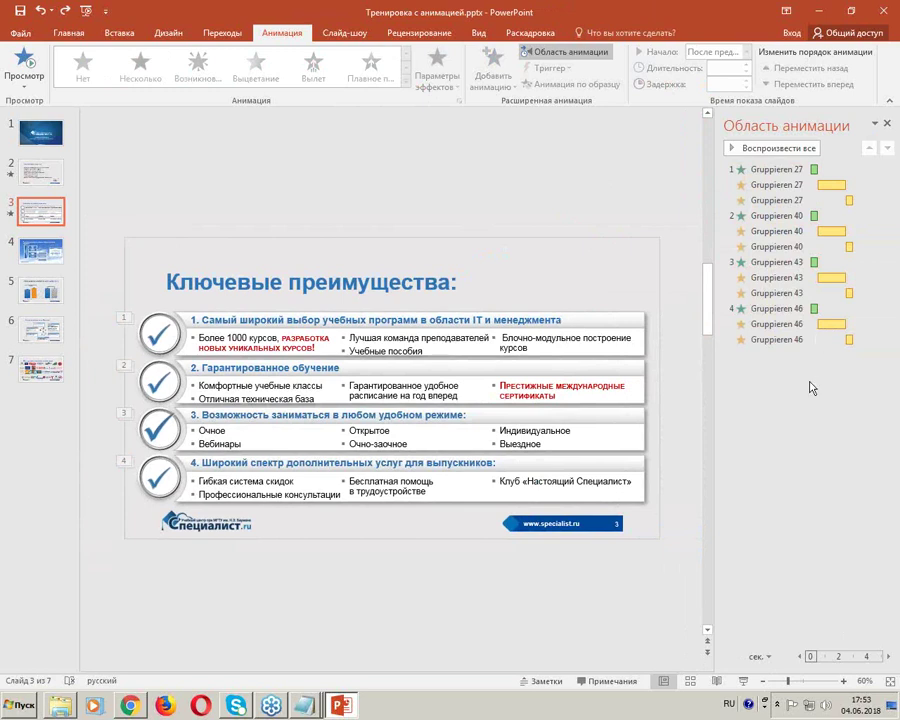
Step: Go to slide 4, then move, enlarge and close the hierarchy diagram's Text Pane
left_click(43, 263)
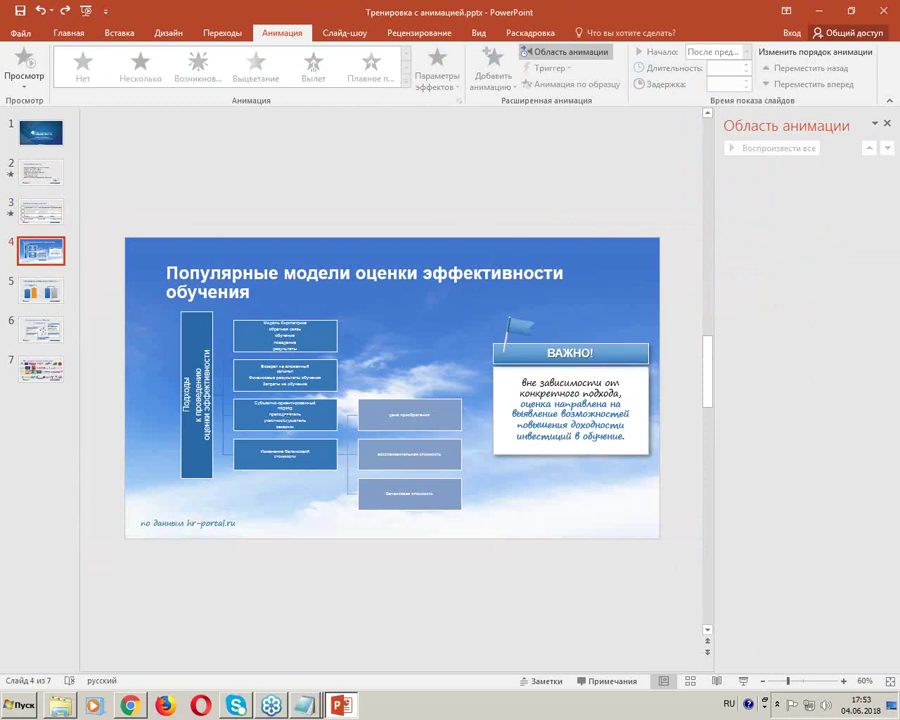
left_click(285, 414)
scroll(261, 418, "up", 14)
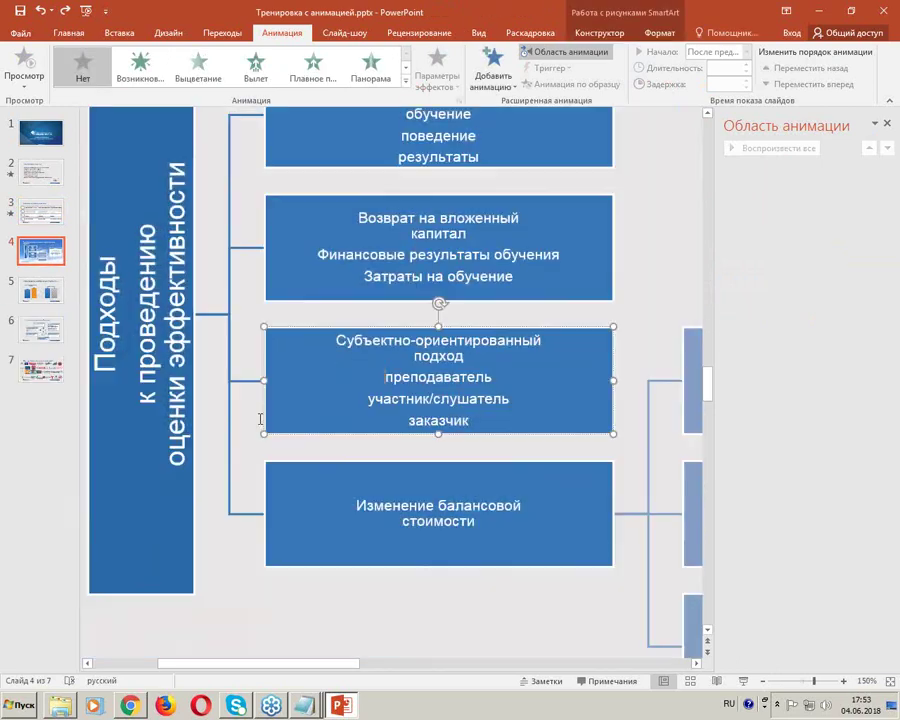
scroll(386, 377, "down", 12)
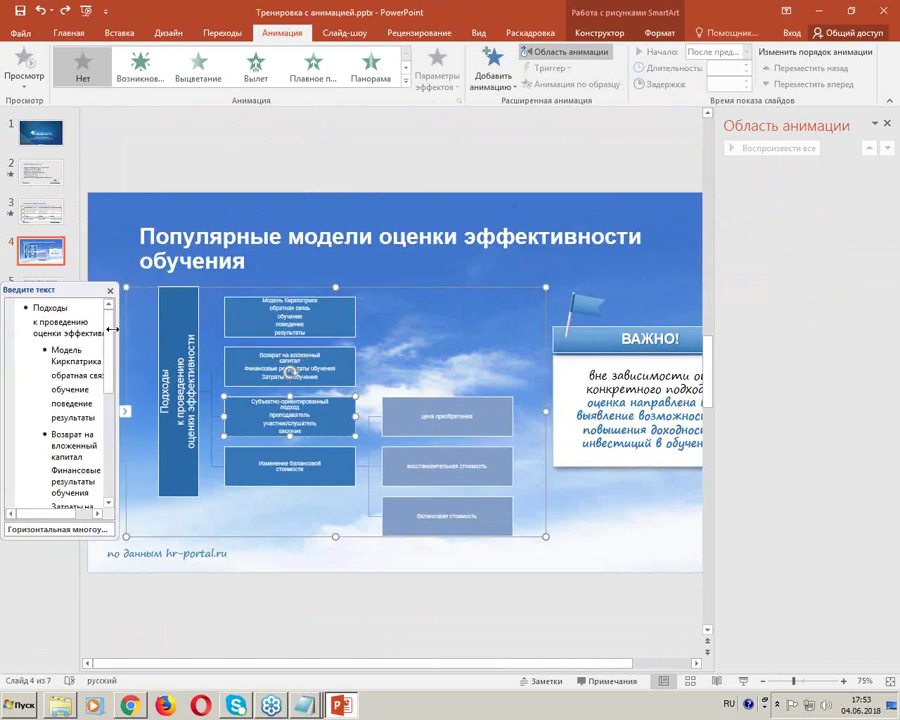
left_click_drag(68, 300, 341, 151)
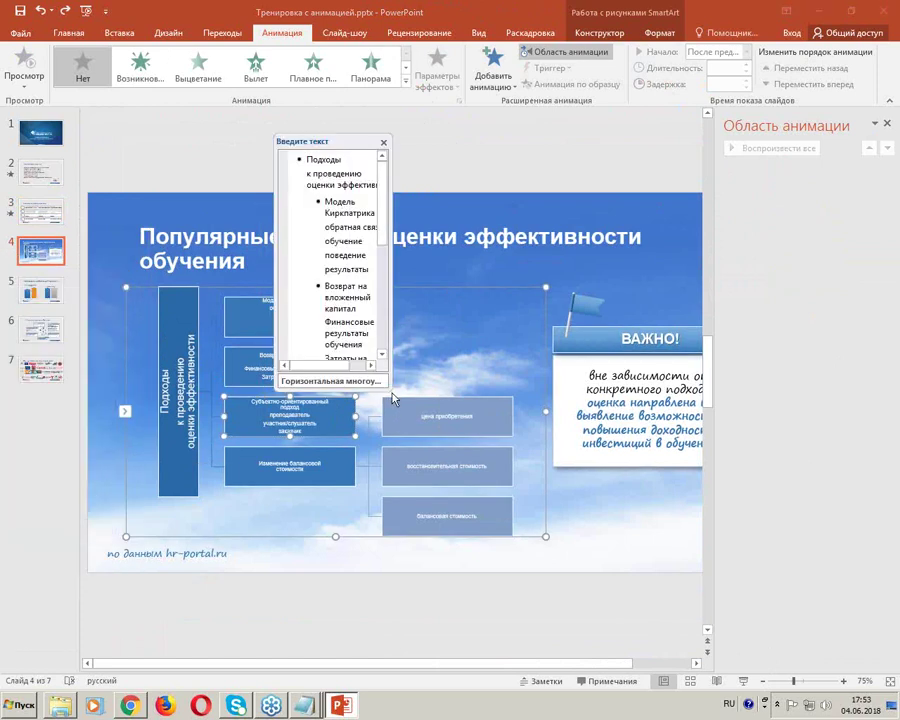
left_click_drag(392, 398, 543, 465)
scroll(540, 445, "down", 2)
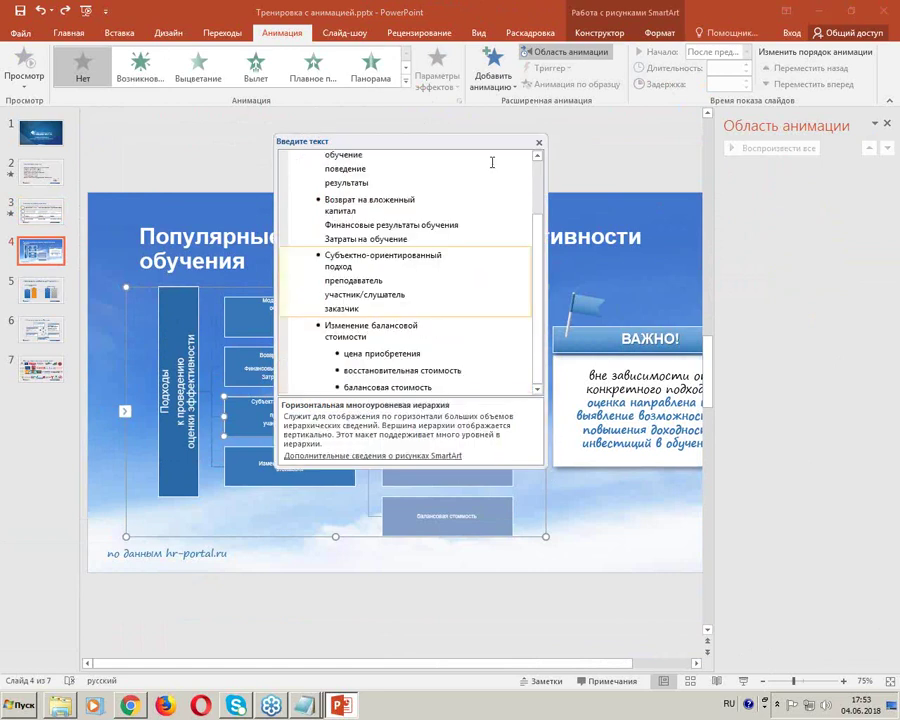
left_click(538, 142)
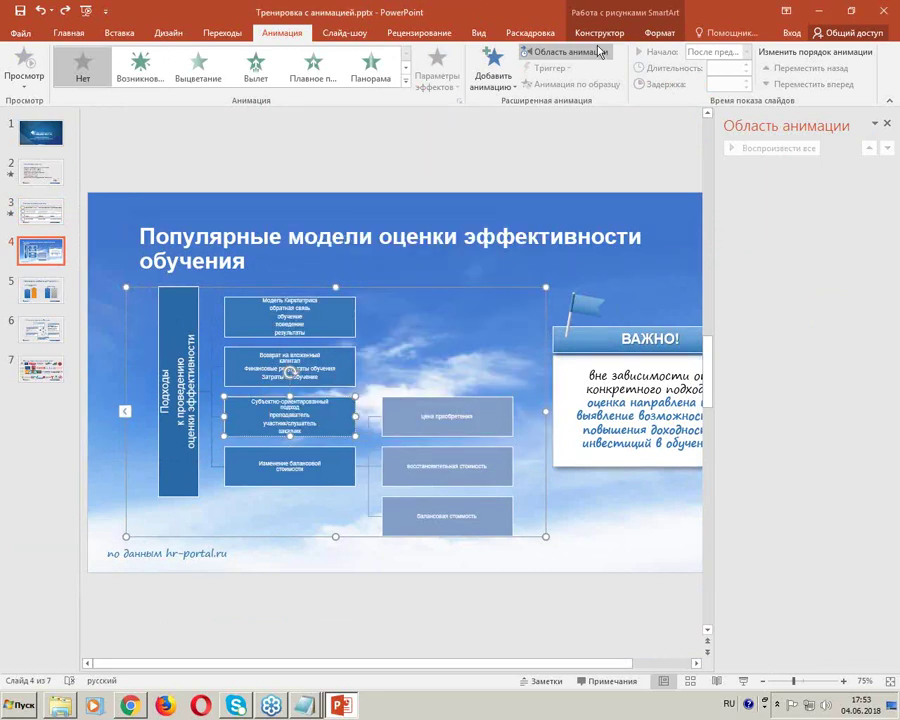
left_click(620, 35)
left_click(660, 33)
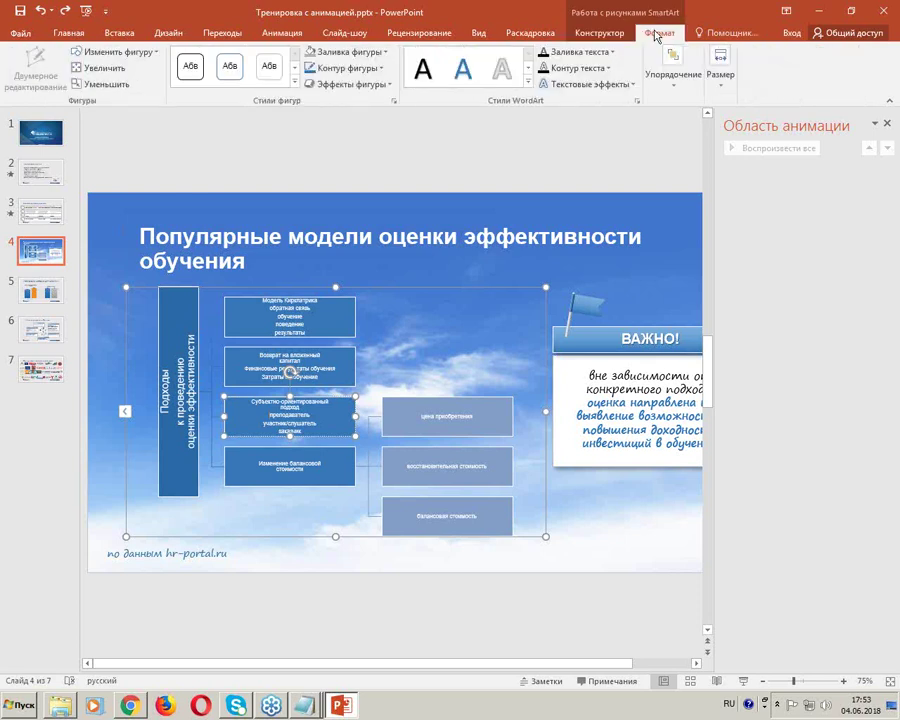
left_click(594, 38)
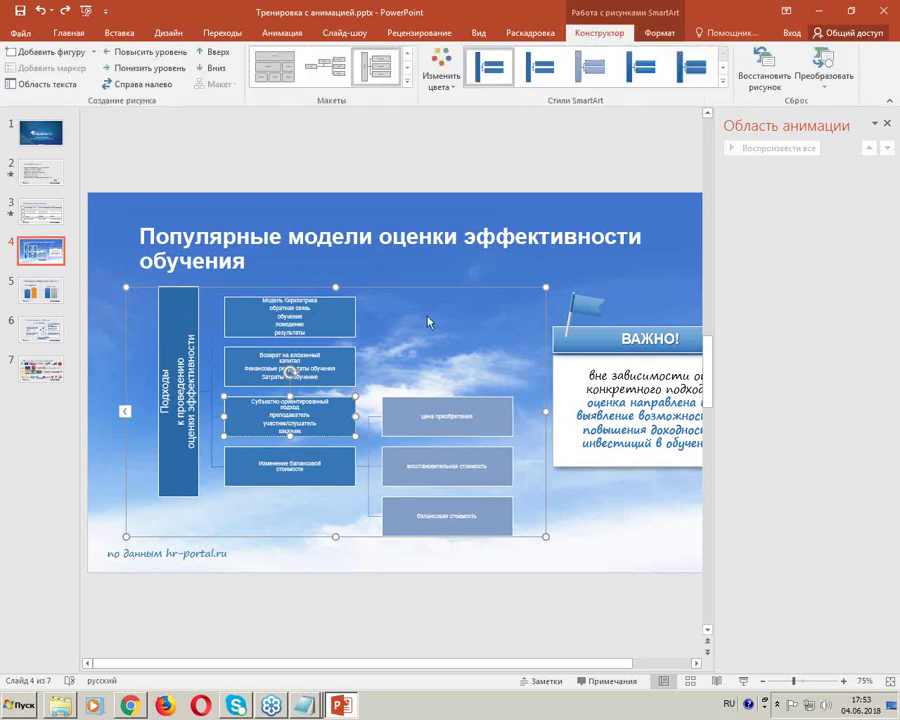
left_click(315, 362)
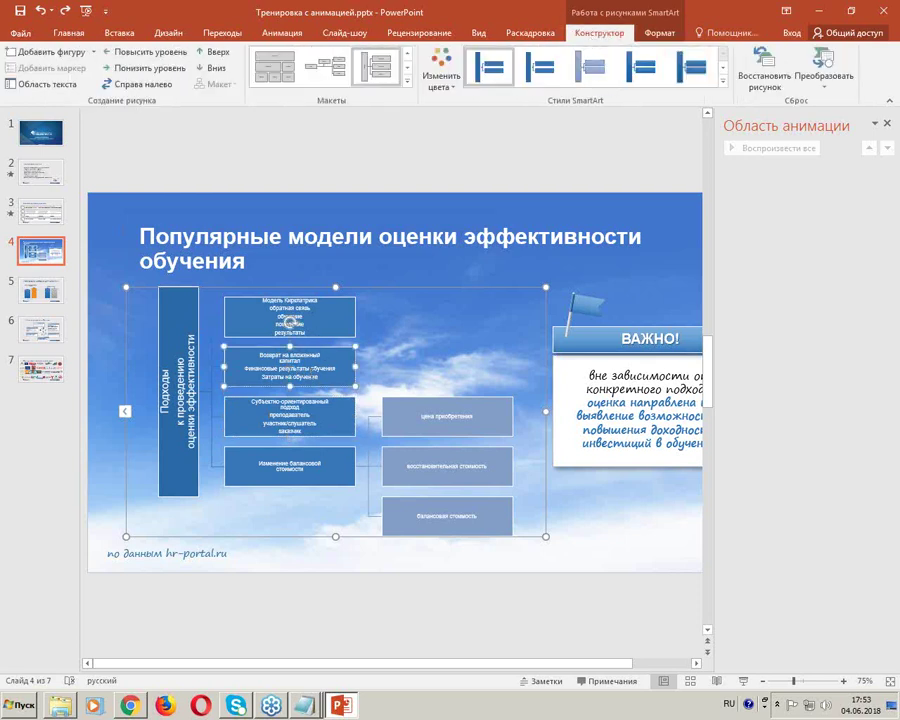
left_click(121, 33)
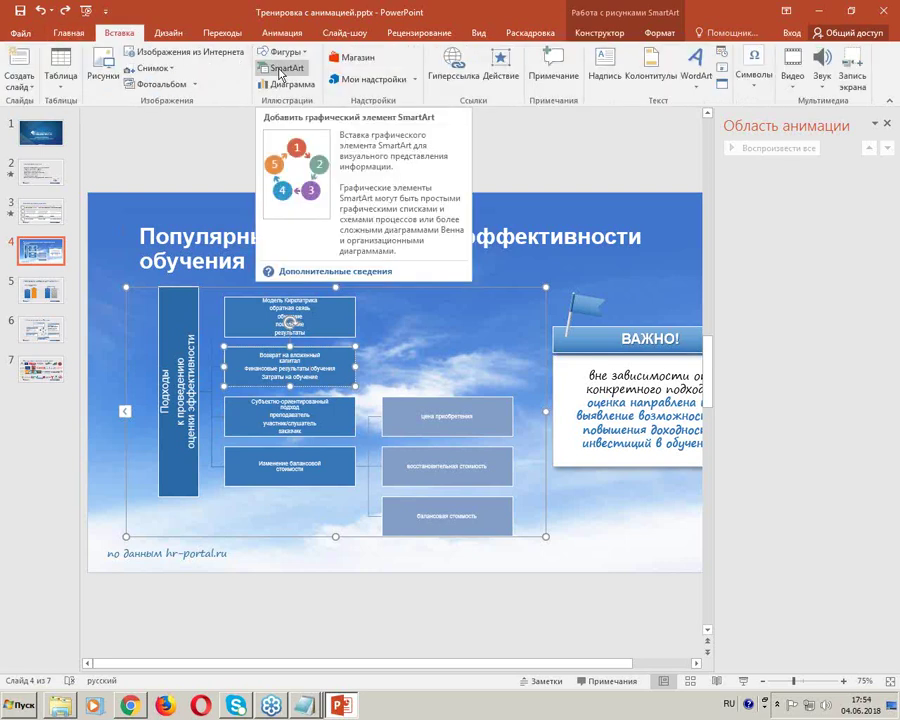
left_click(281, 70)
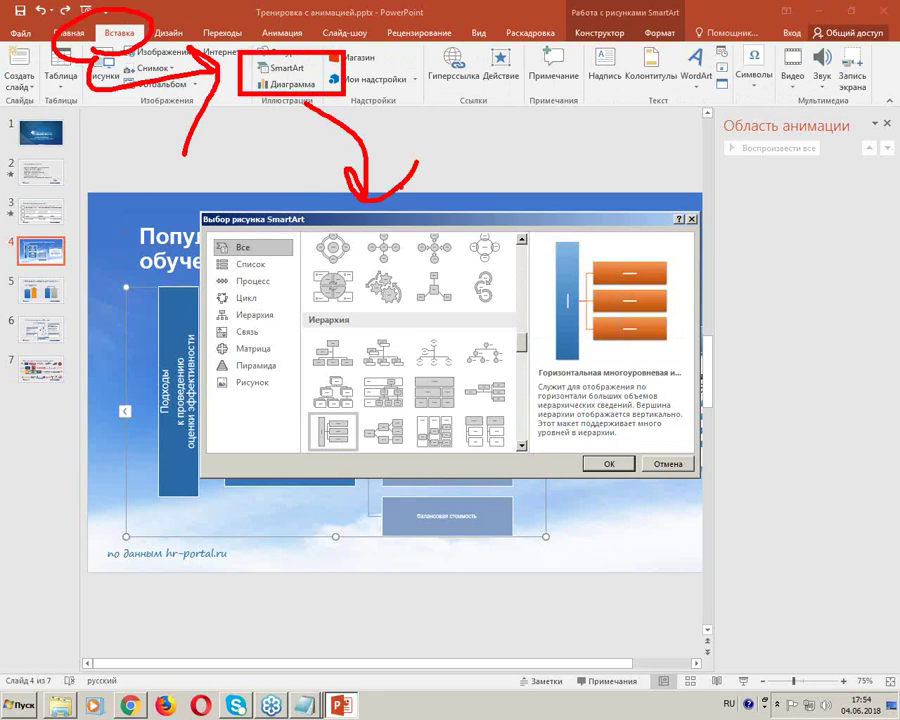
left_click(668, 463)
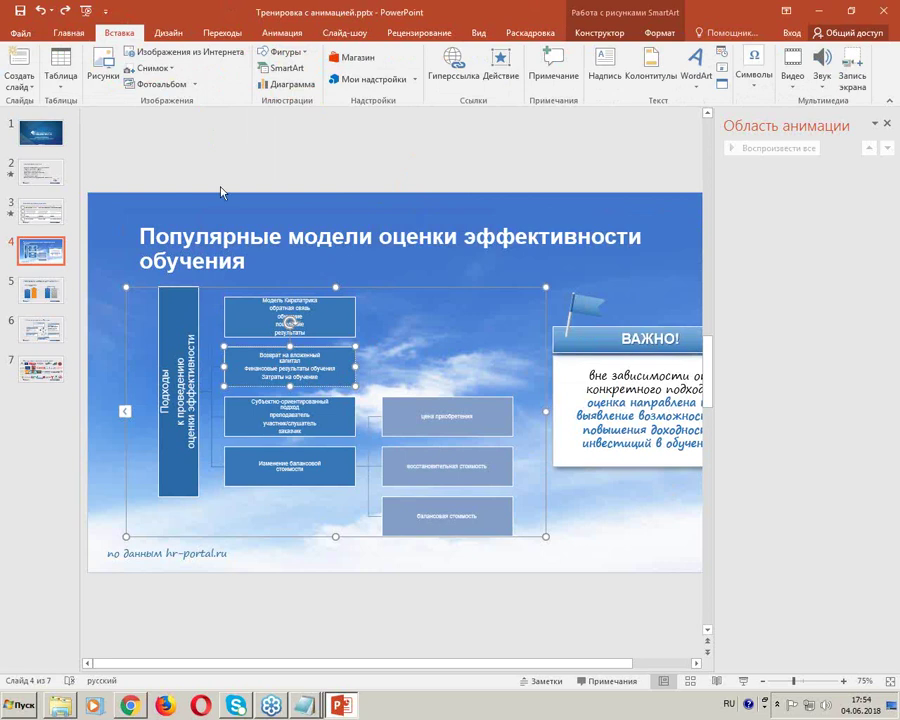
Step: Apply the Выцветание (Fade) entrance to slide 4's hierarchy diagram and preview it
left_click(296, 40)
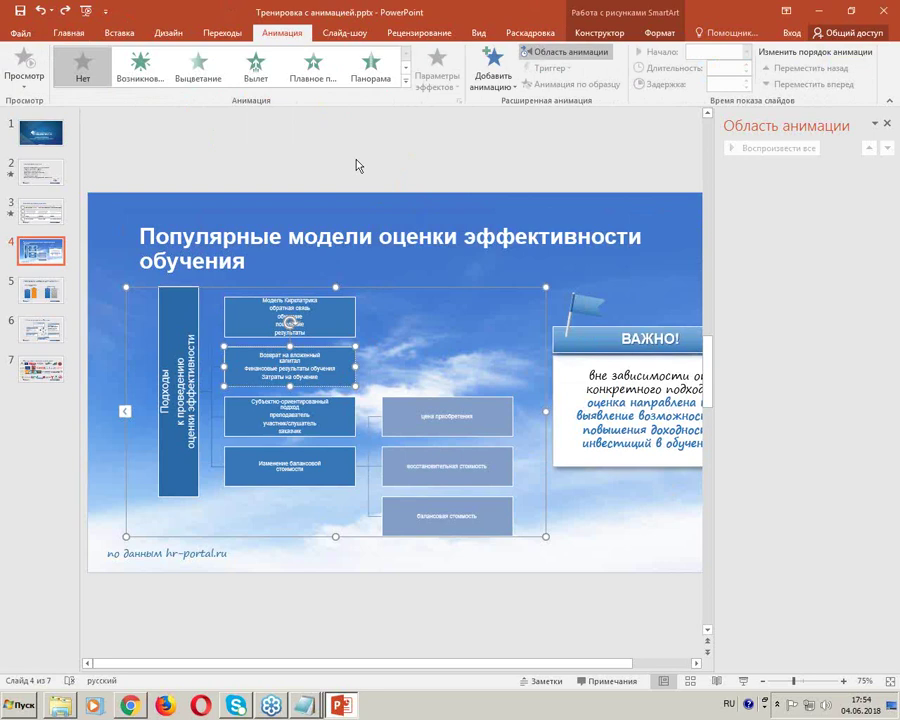
left_click(209, 80)
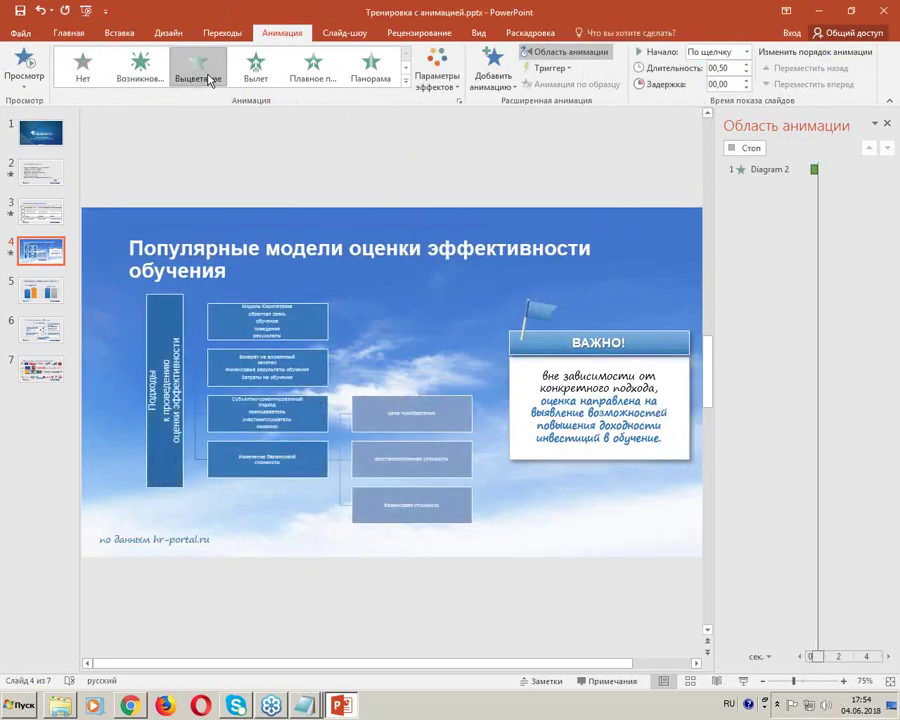
left_click(209, 80)
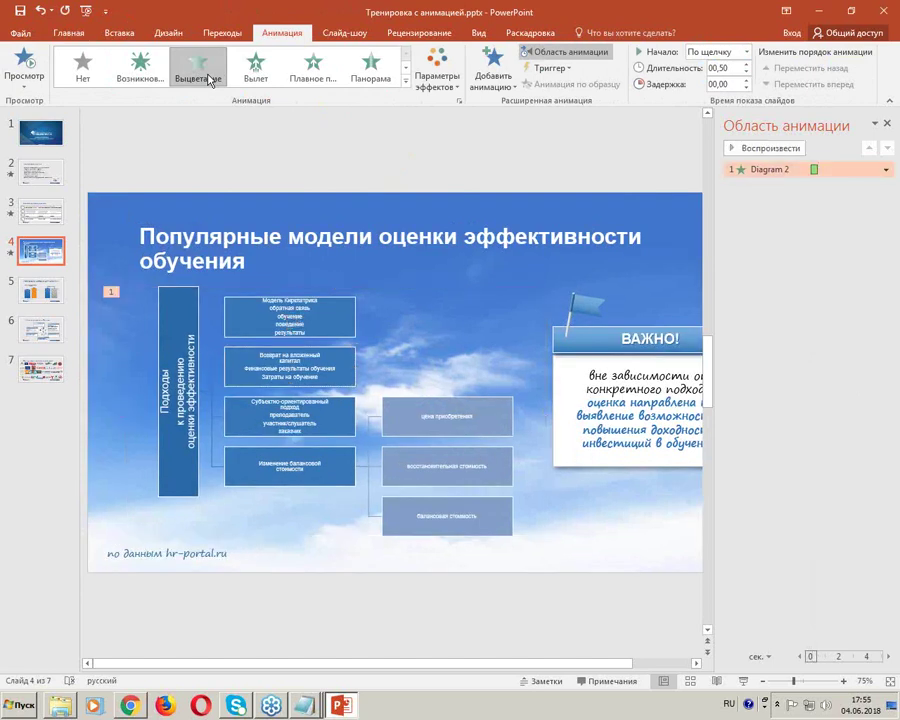
left_click(209, 80)
left_click(790, 150)
left_click(759, 148)
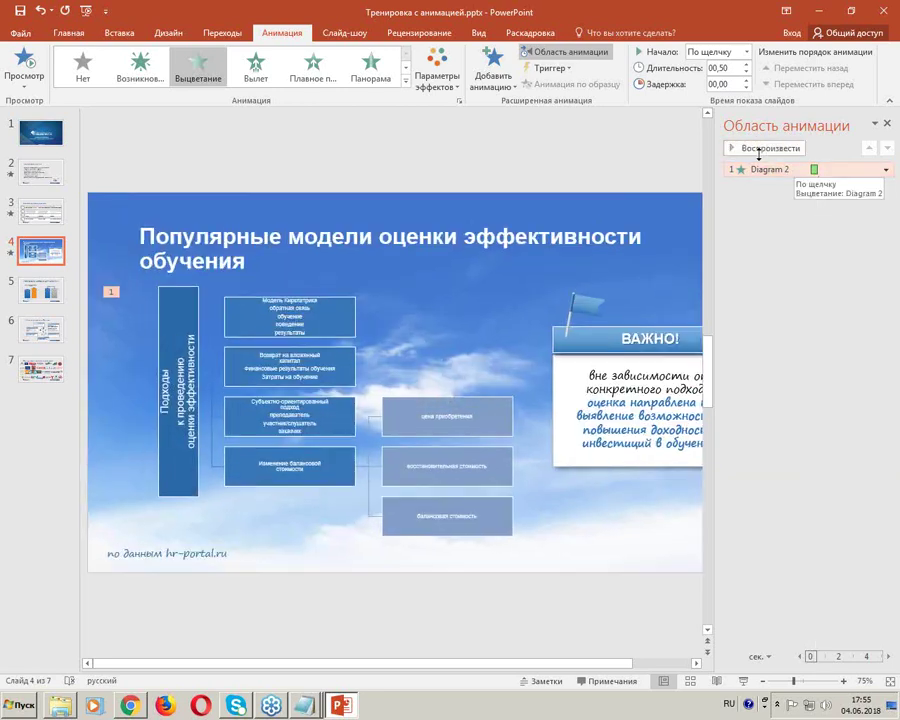
left_click(443, 82)
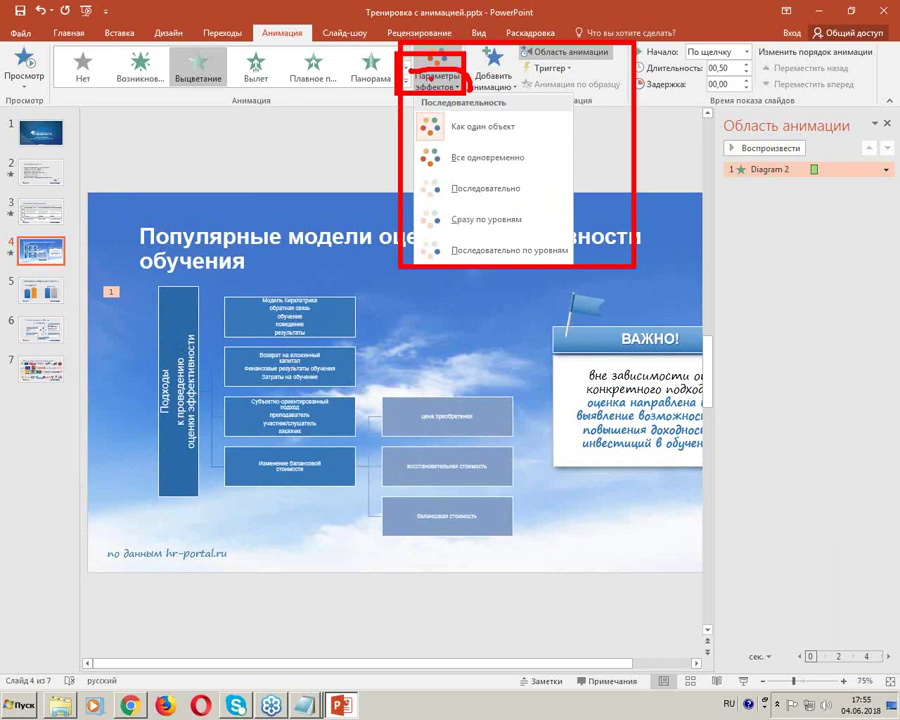
Step: Set the diagram Fade's sequence to «Последовательно» (One by One)
left_click(437, 75)
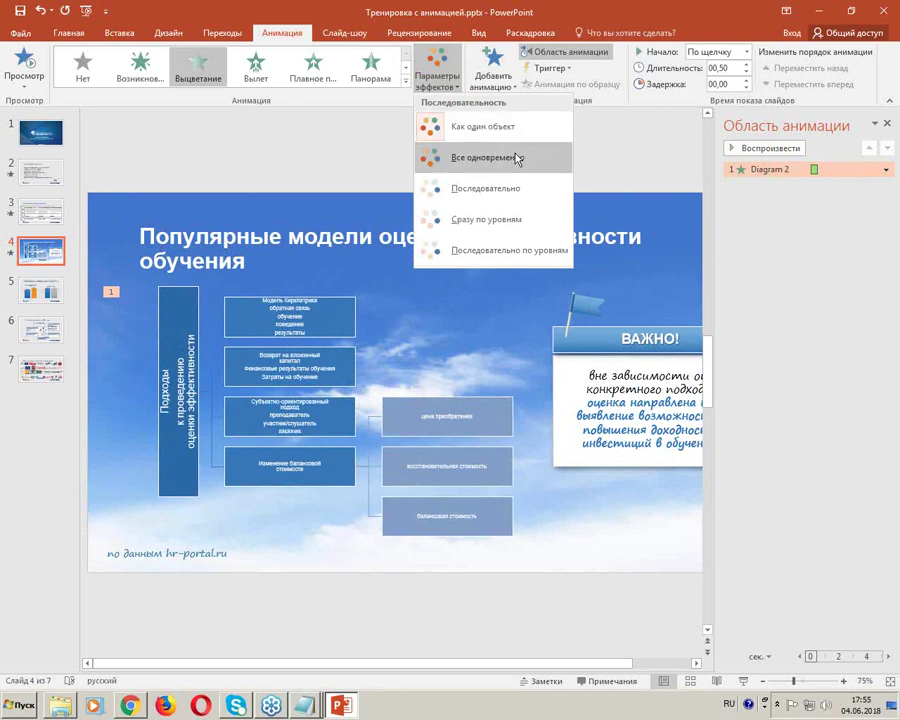
left_click(497, 190)
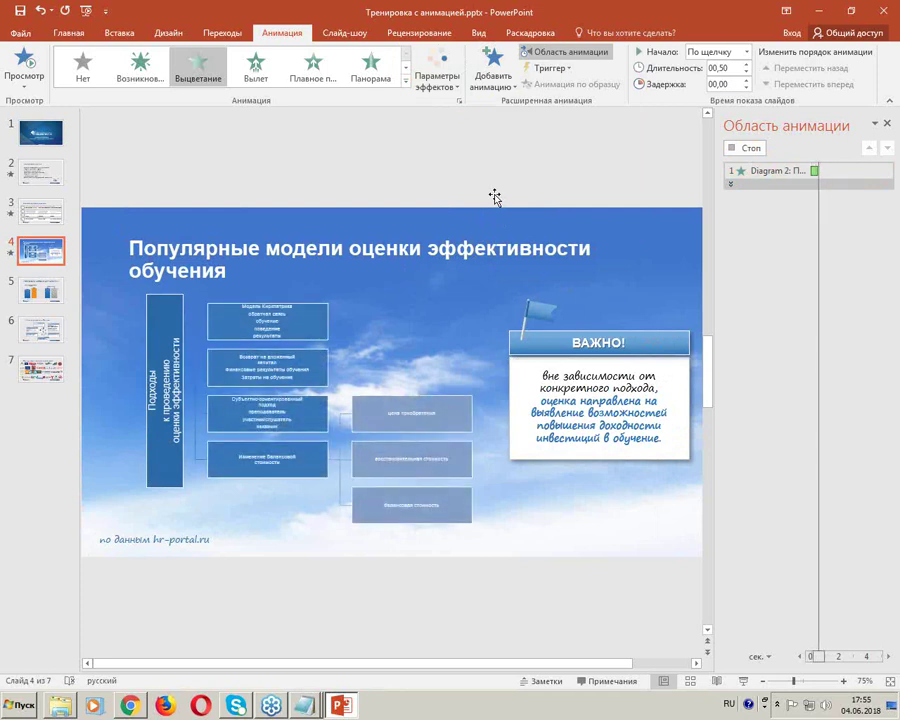
left_click(437, 75)
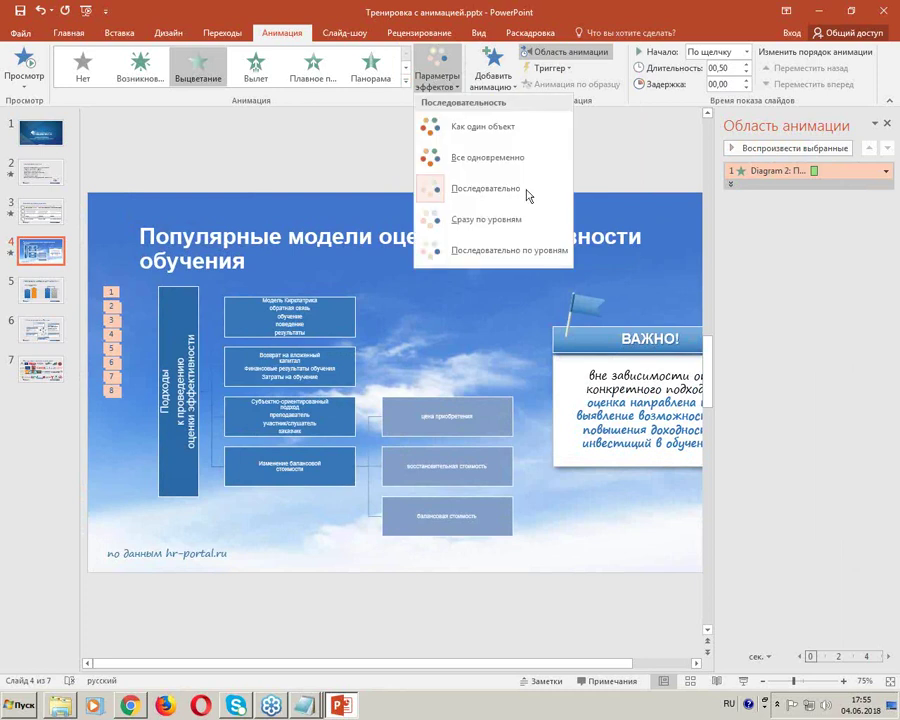
left_click(510, 249)
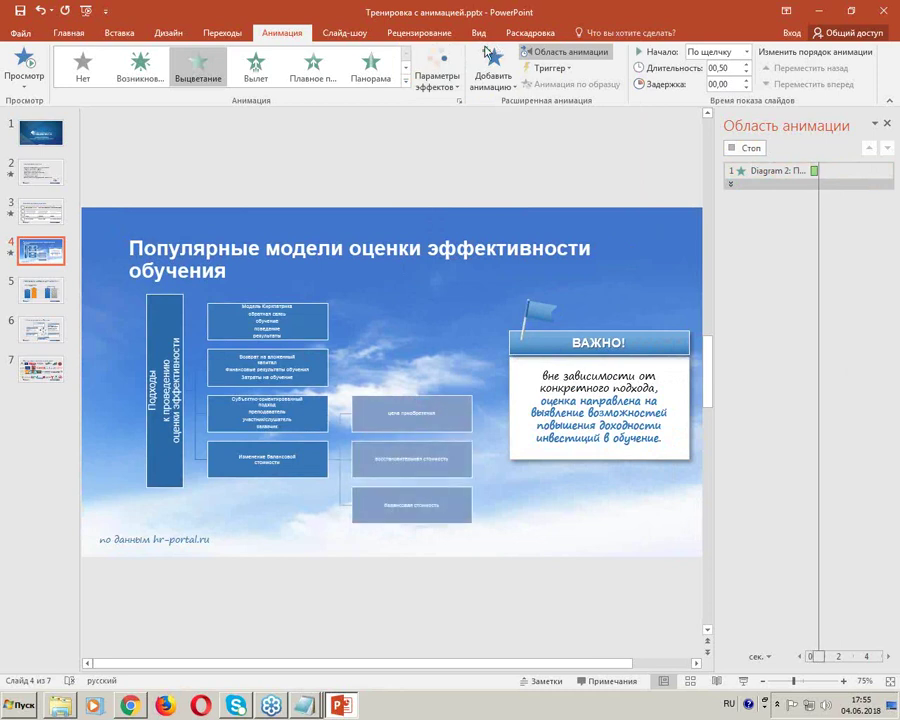
left_click(443, 85)
left_click(437, 78)
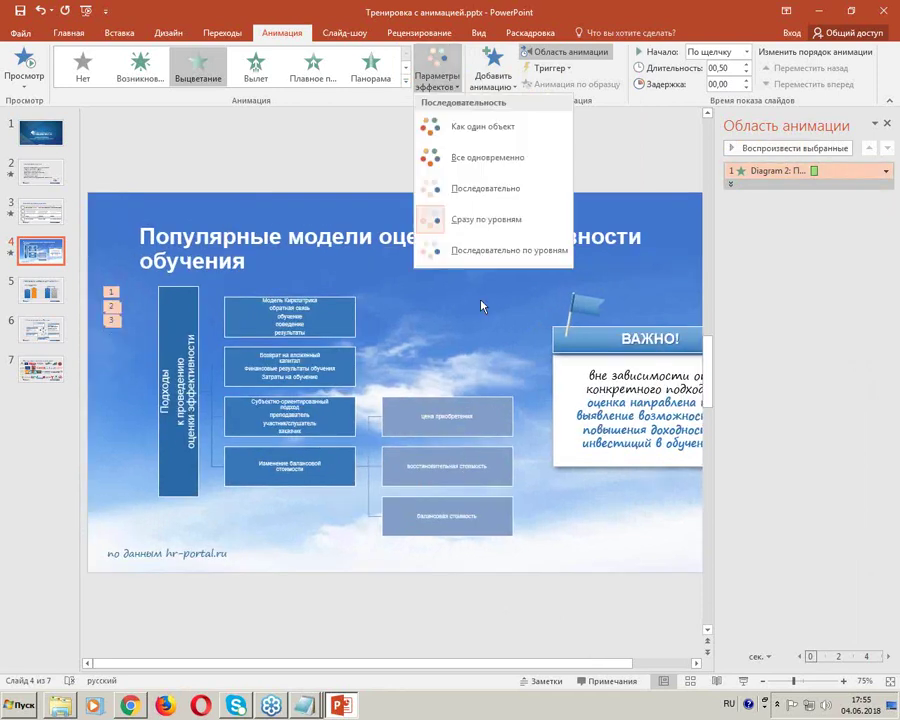
left_click(515, 200)
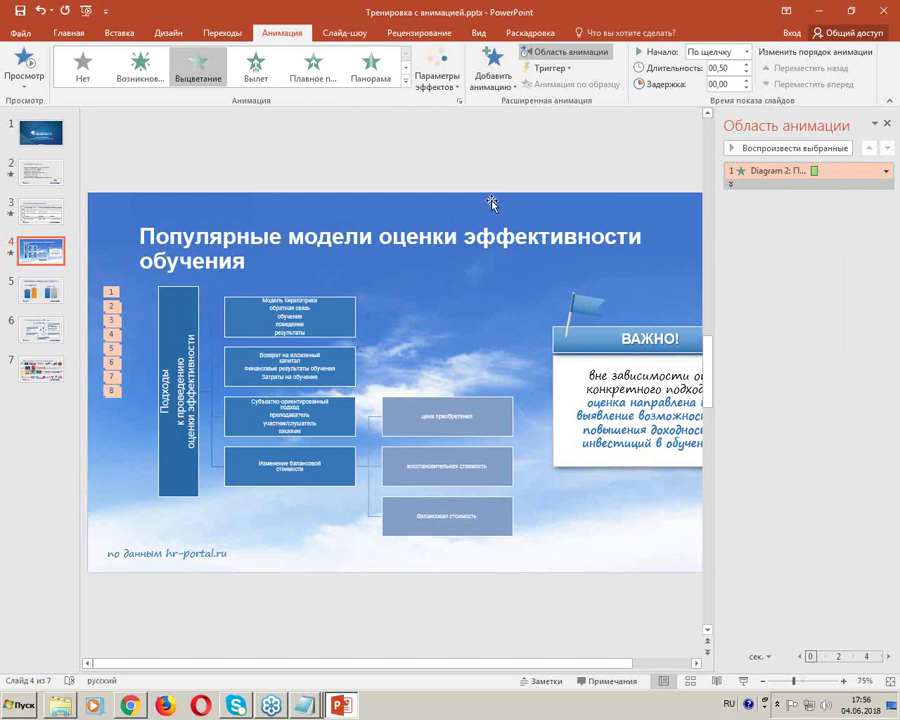
Step: Select the slide 4 diagram and open the SmartArt gallery from the Insert tab
left_click(290, 365)
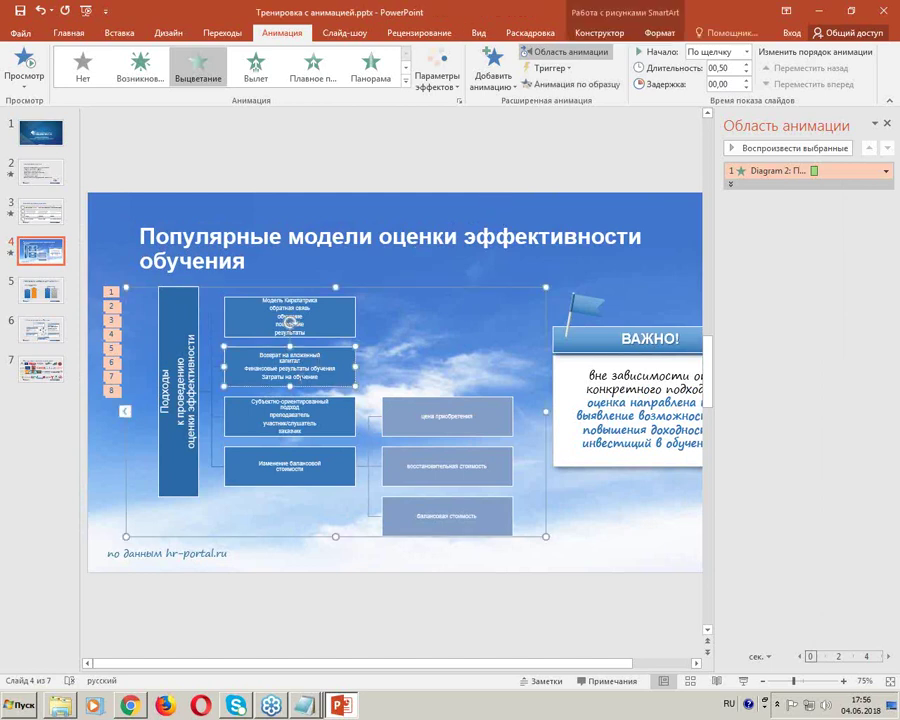
left_click(118, 32)
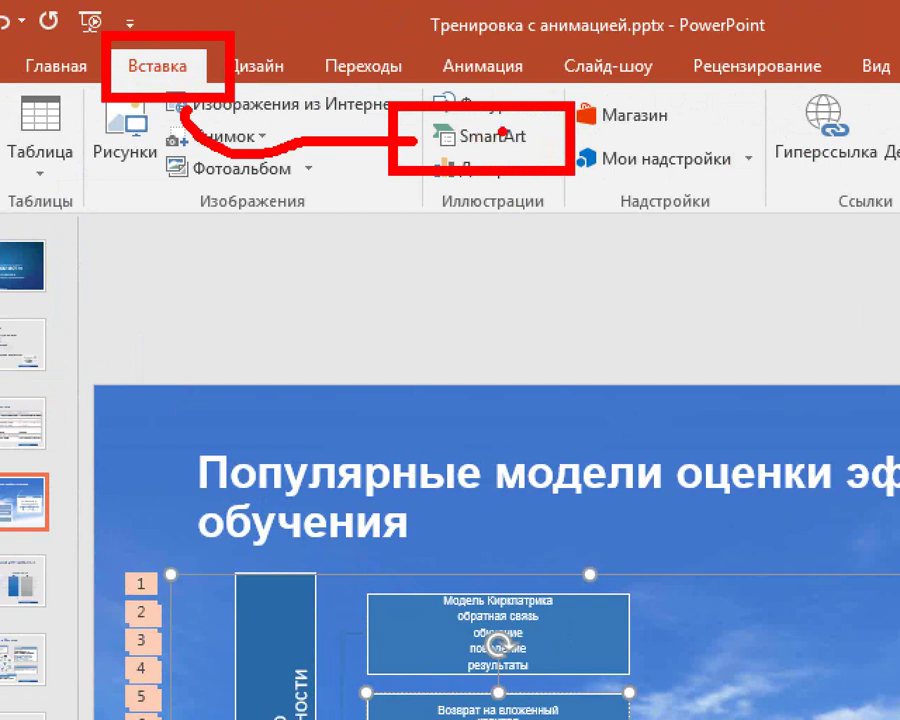
left_click_drag(464, 153, 535, 143)
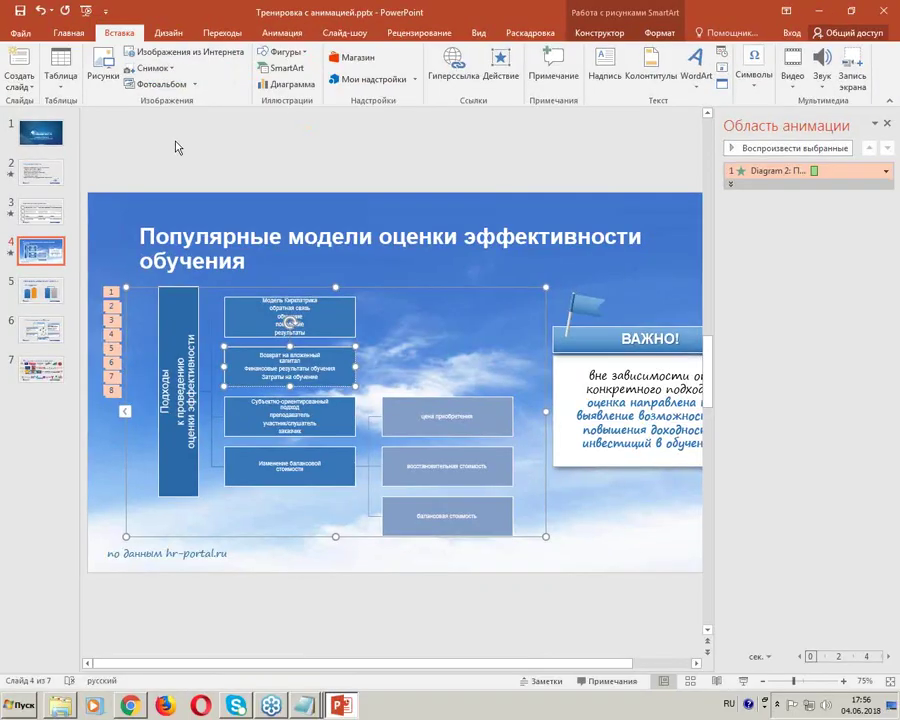
left_click(287, 68)
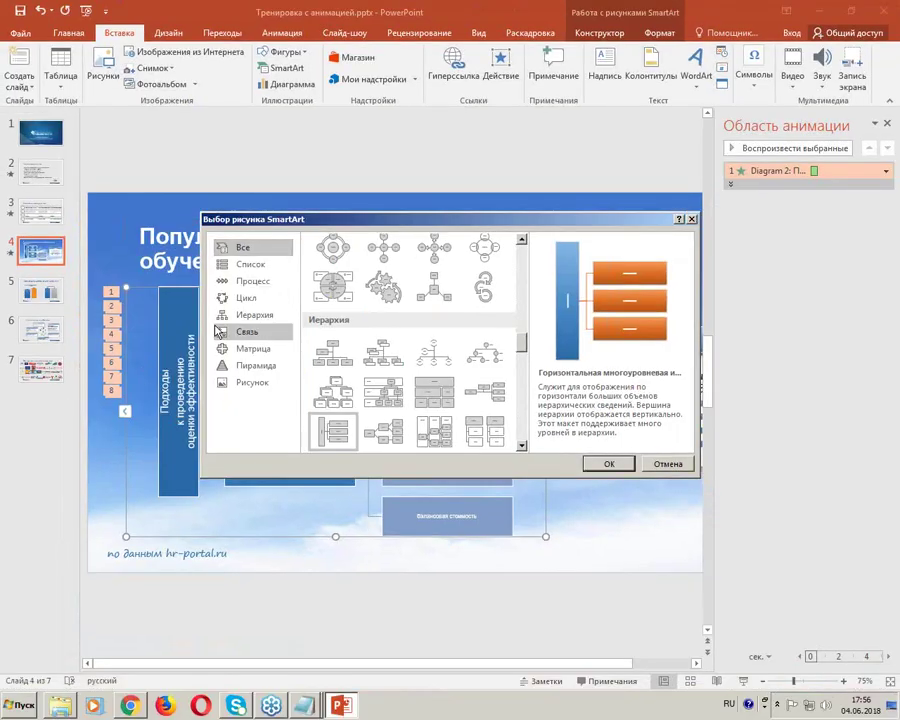
Step: Insert a trial horizontal multi-level hierarchy, add bullets, then undo it with Ctrl+Z
left_click(250, 314)
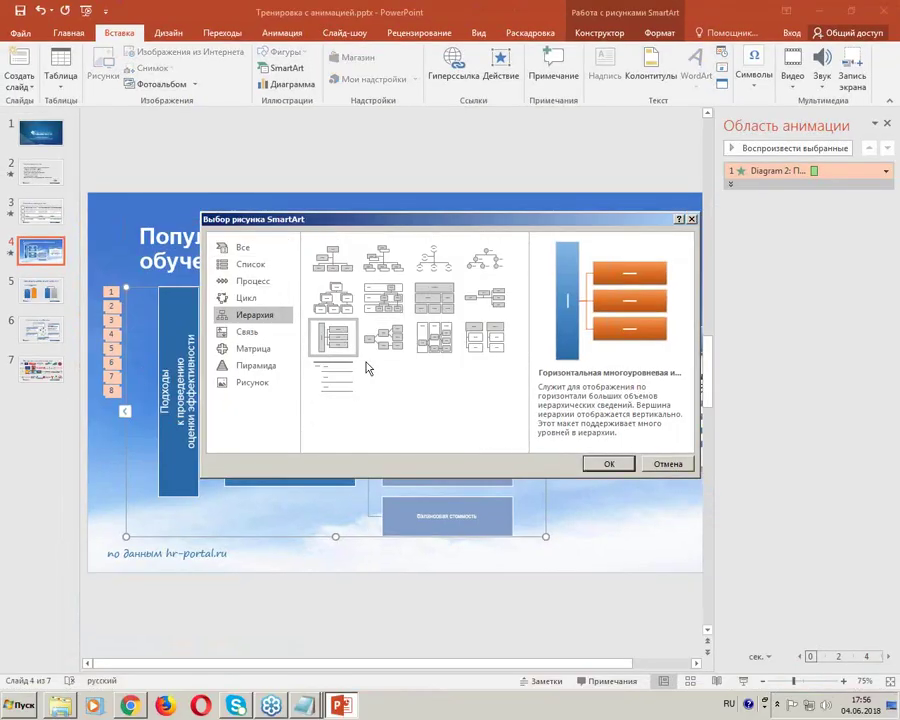
left_click(605, 464)
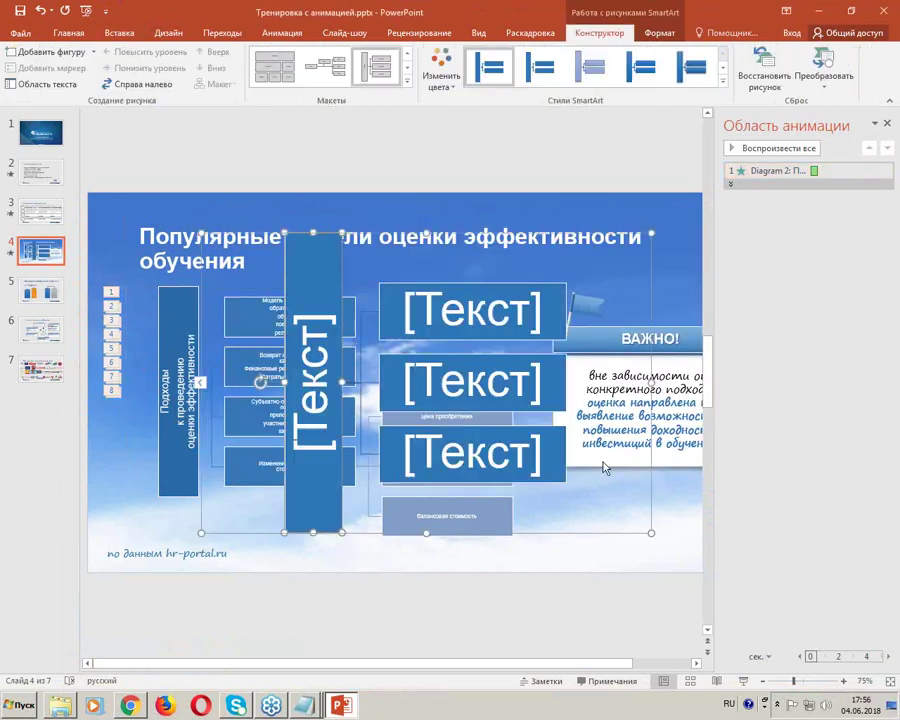
left_click(201, 382)
left_click(96, 270)
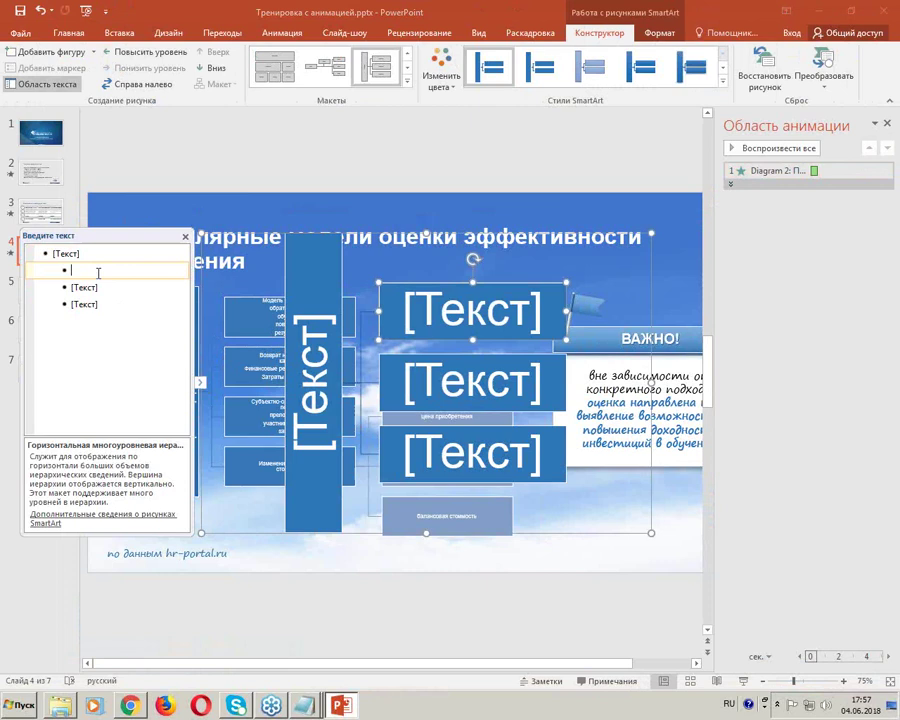
left_click(104, 310)
key("Return")
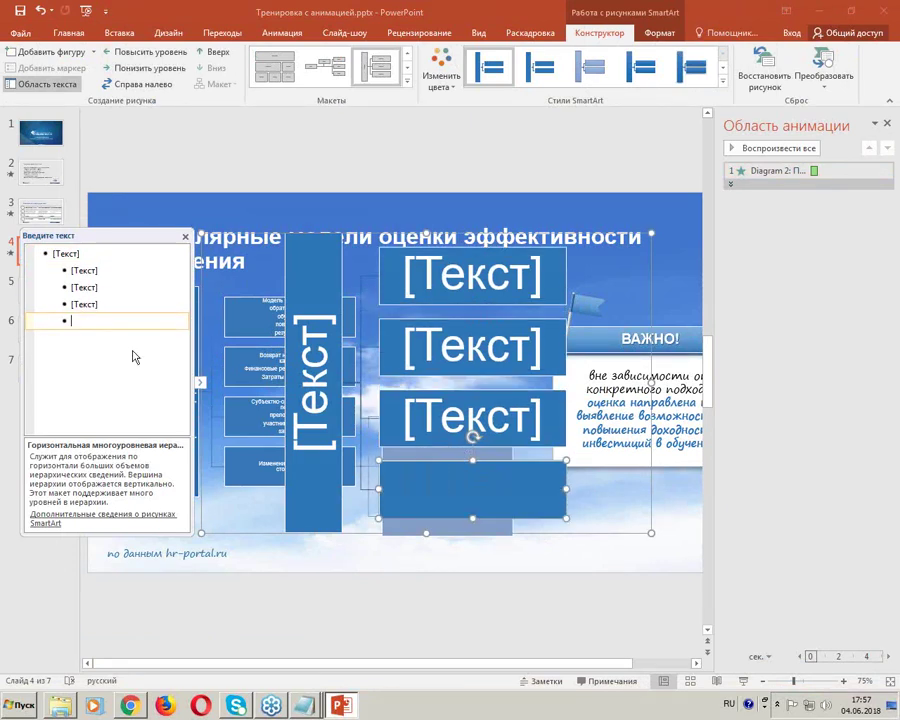
key("Return")
key("Return")
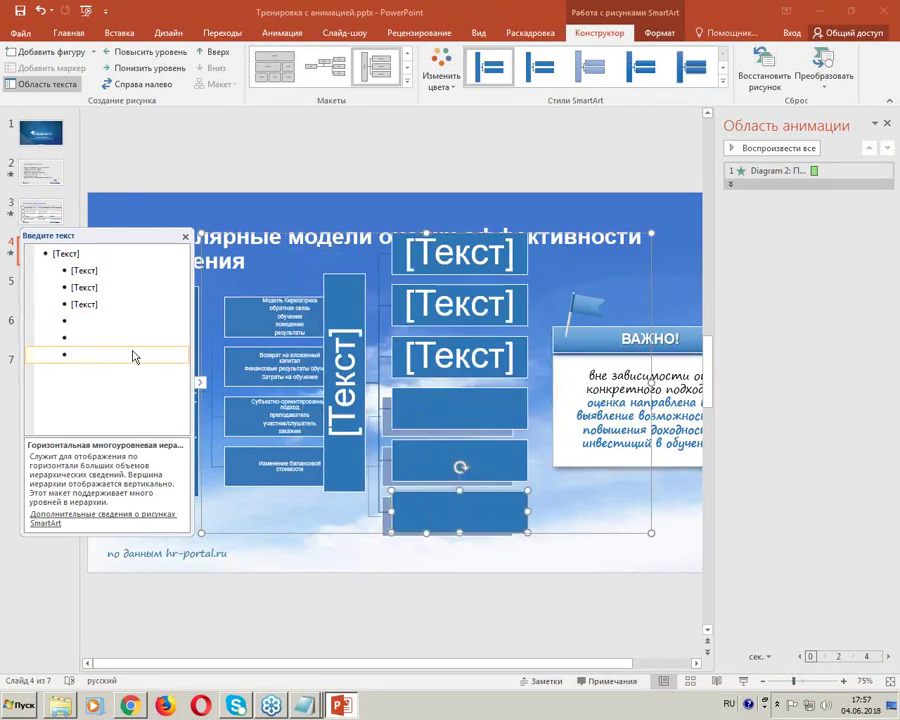
left_click(653, 318)
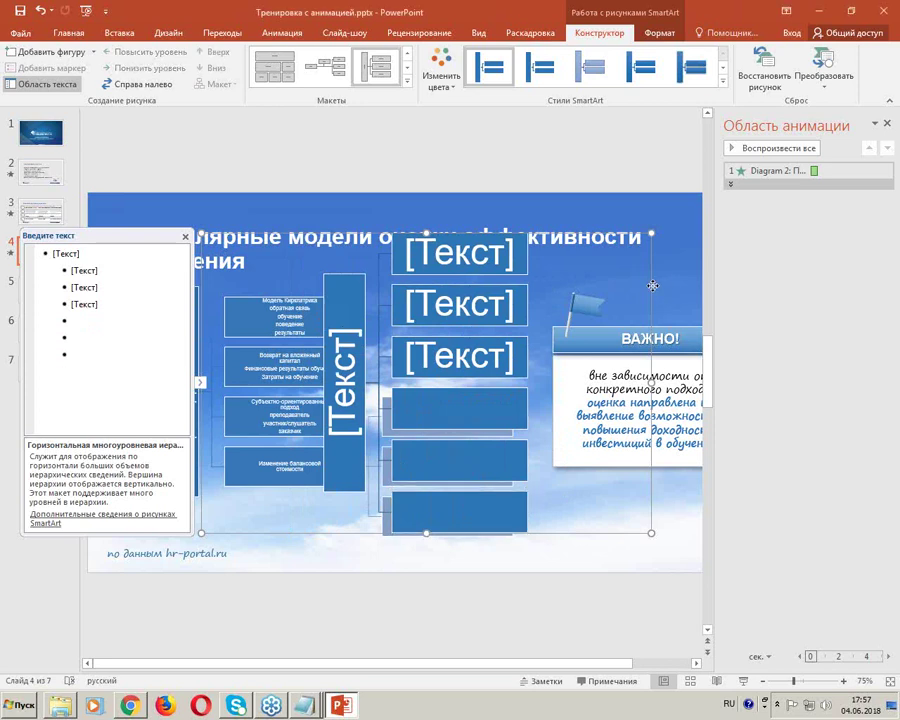
key("ctrl+z")
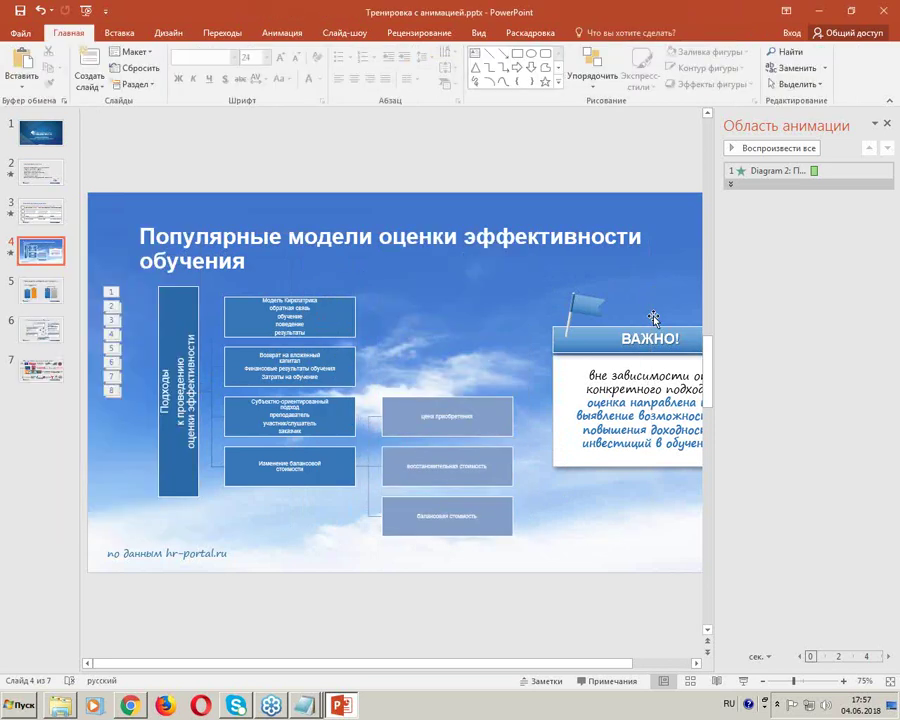
Step: Open the diagram's Text Pane, float it above the slide and enlarge it
left_click(176, 474)
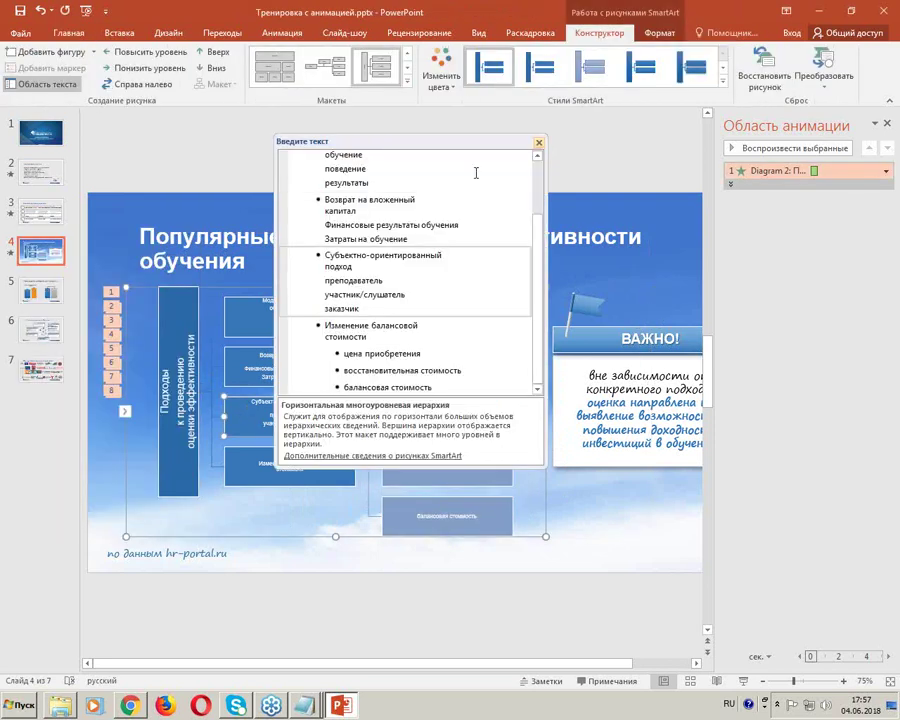
left_click(536, 144)
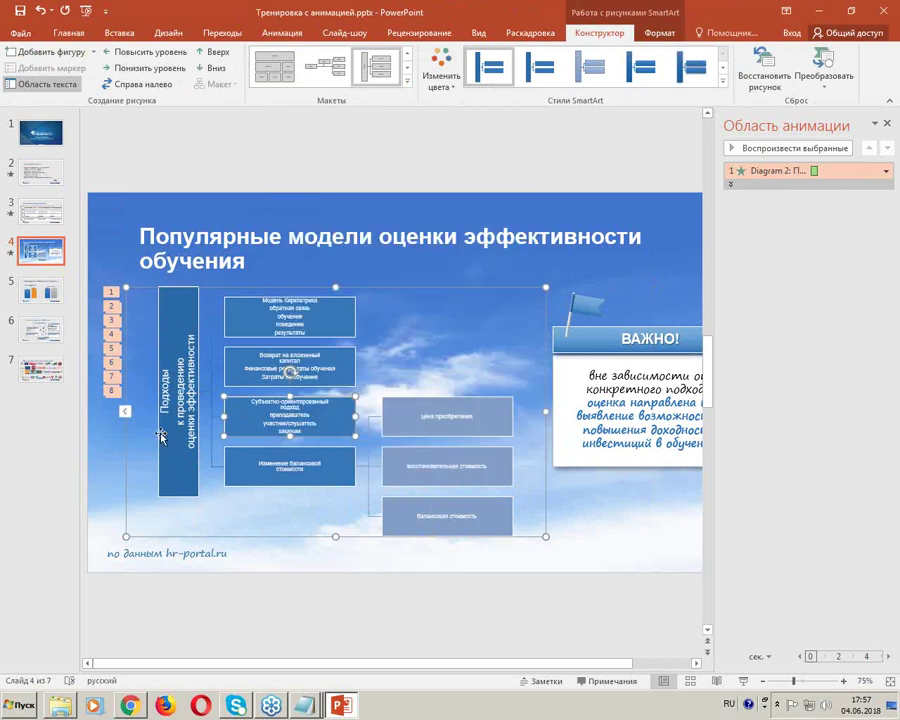
left_click(124, 411)
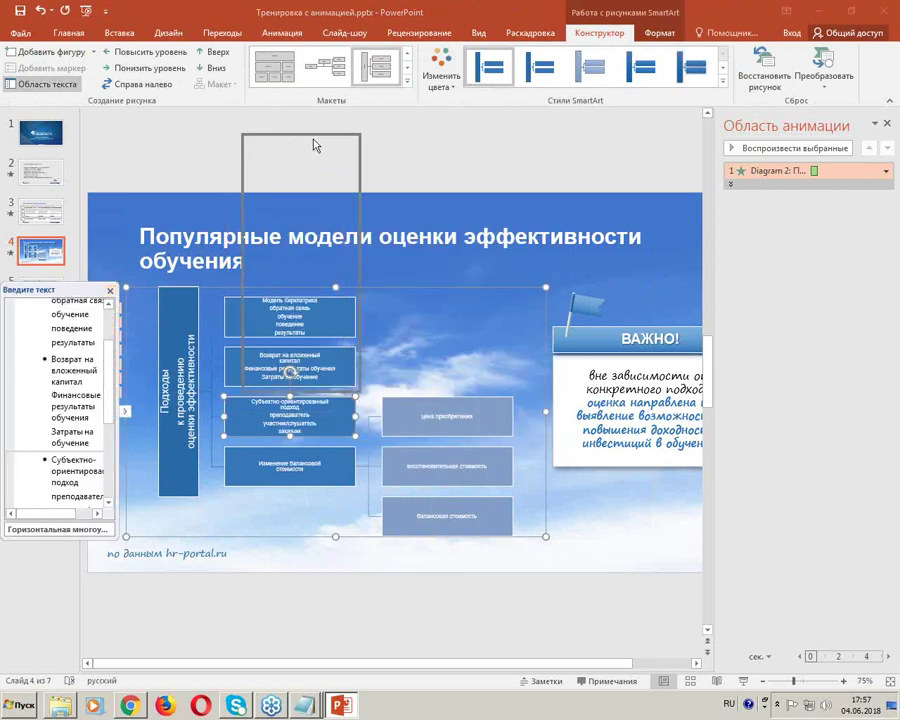
left_click_drag(70, 287, 310, 148)
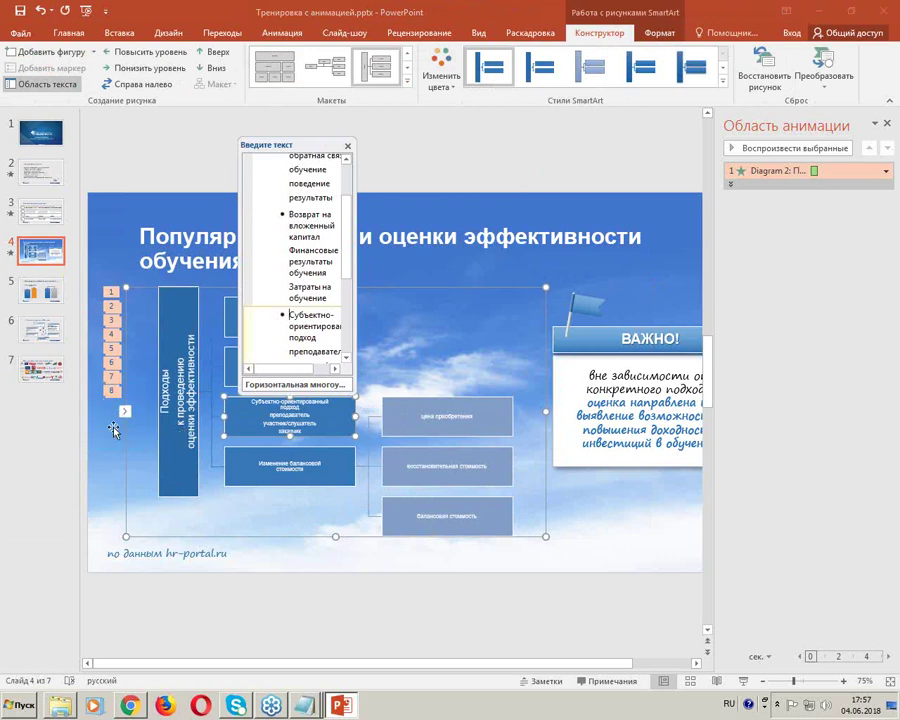
left_click_drag(350, 397, 760, 510)
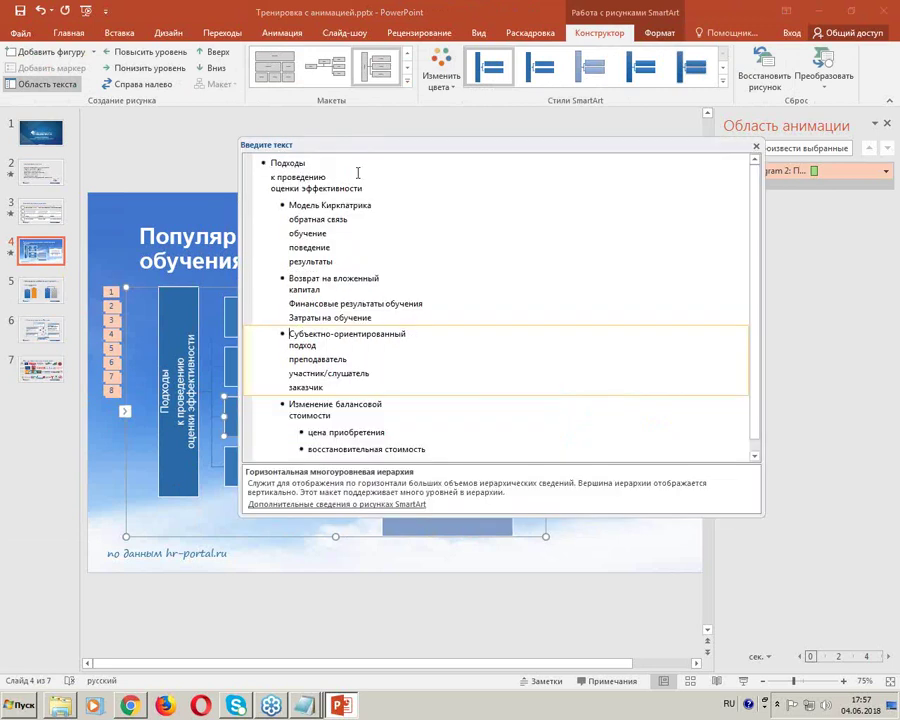
scroll(474, 312, "down", 1)
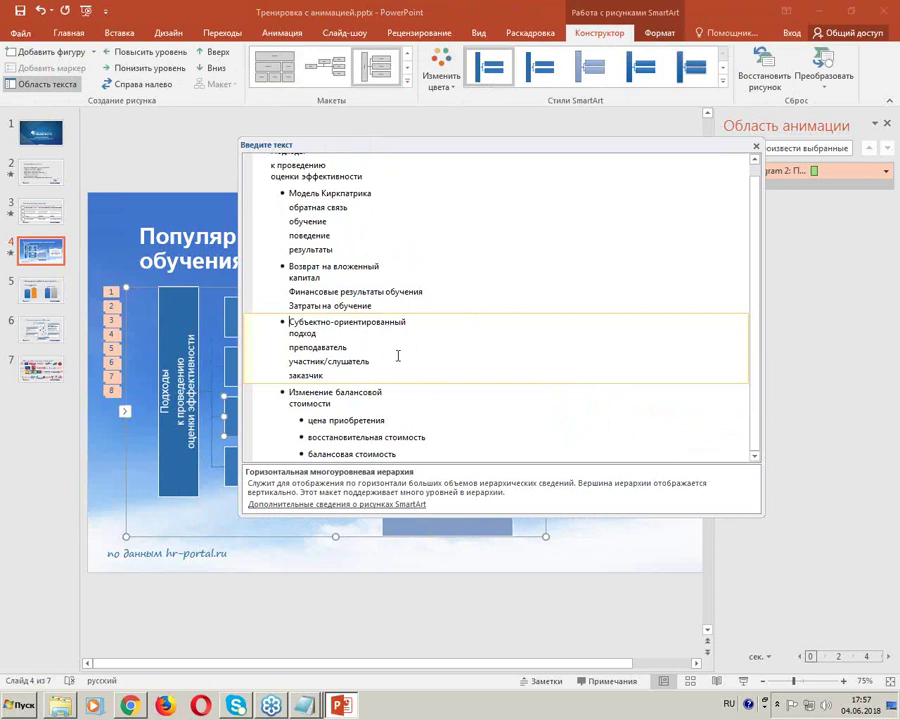
Step: Add a test bullet after «заказчик», try its indent levels, then delete it
left_click(342, 376)
key("Return")
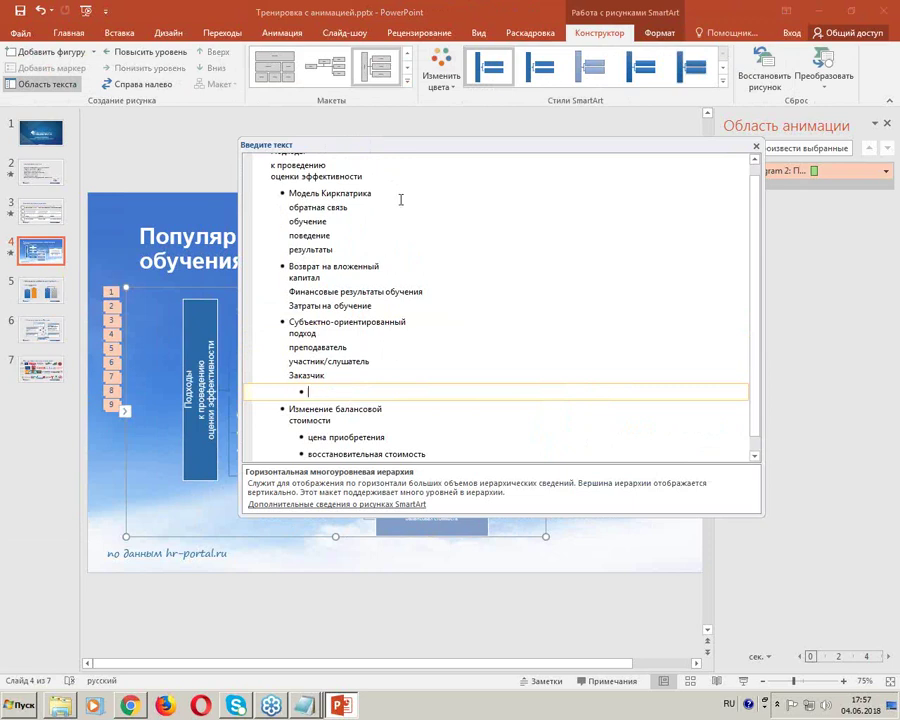
left_click_drag(404, 145, 614, 105)
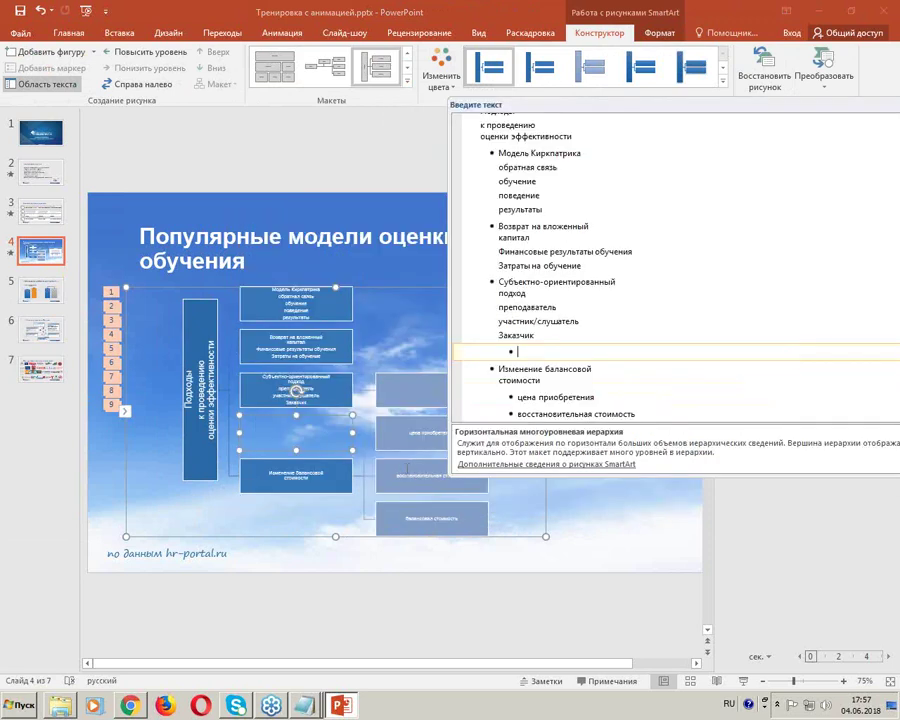
key("shift+Tab")
left_click_drag(578, 108, 677, 98)
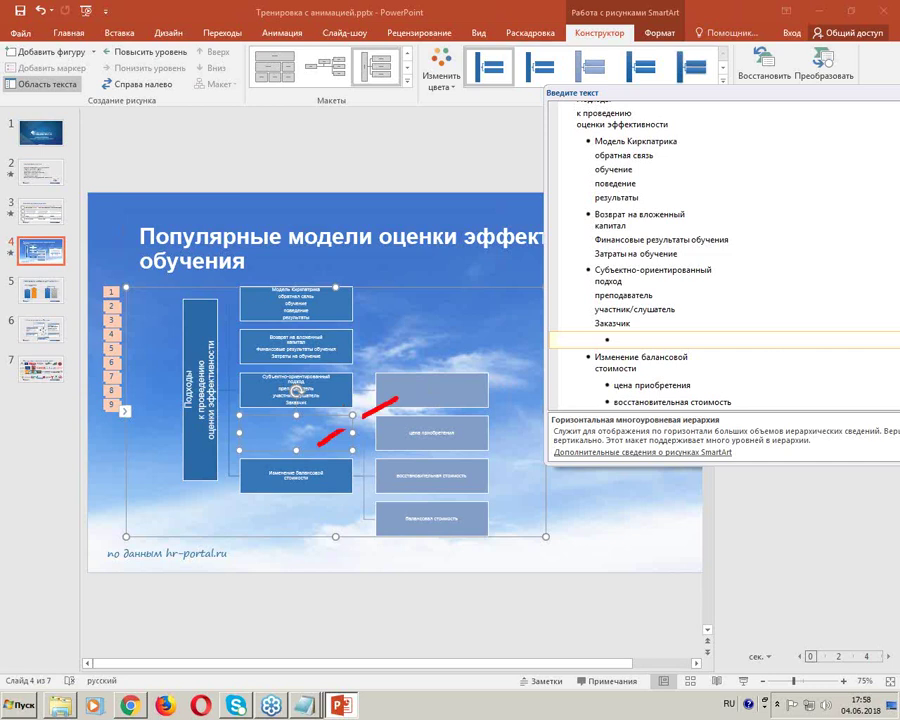
left_click_drag(318, 443, 411, 423)
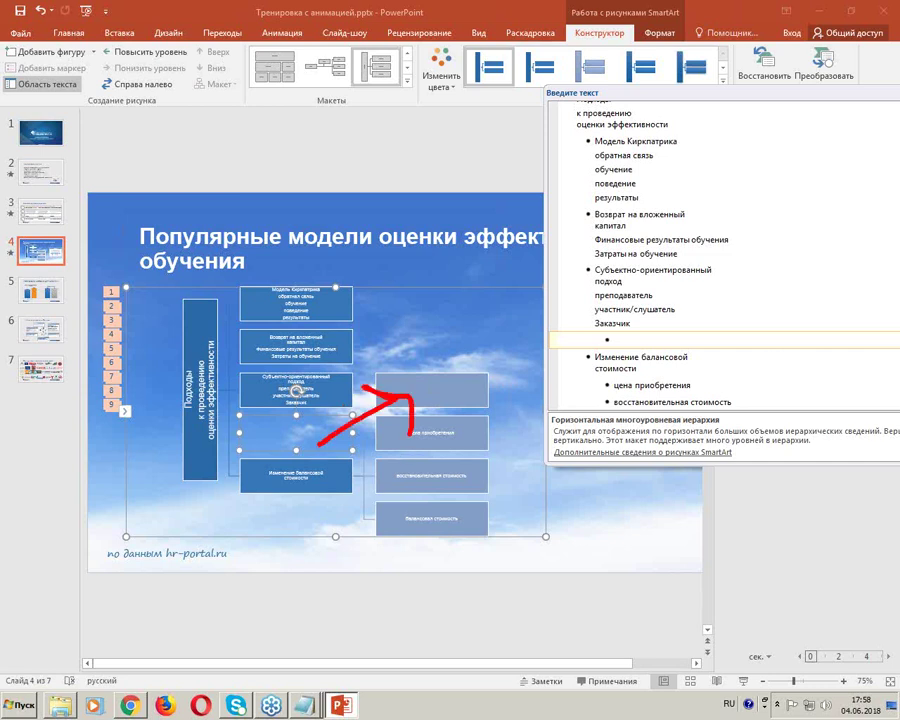
key("shift+Tab")
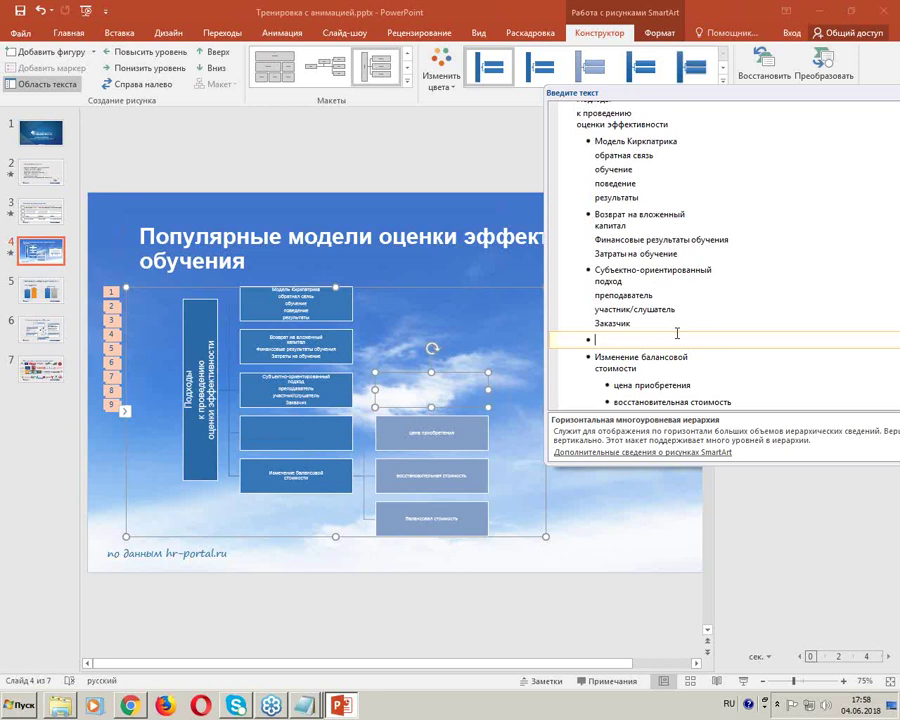
key("Tab")
key("shift+Tab")
key("Tab")
key("BackSpace")
left_click_drag(716, 95, 478, 356)
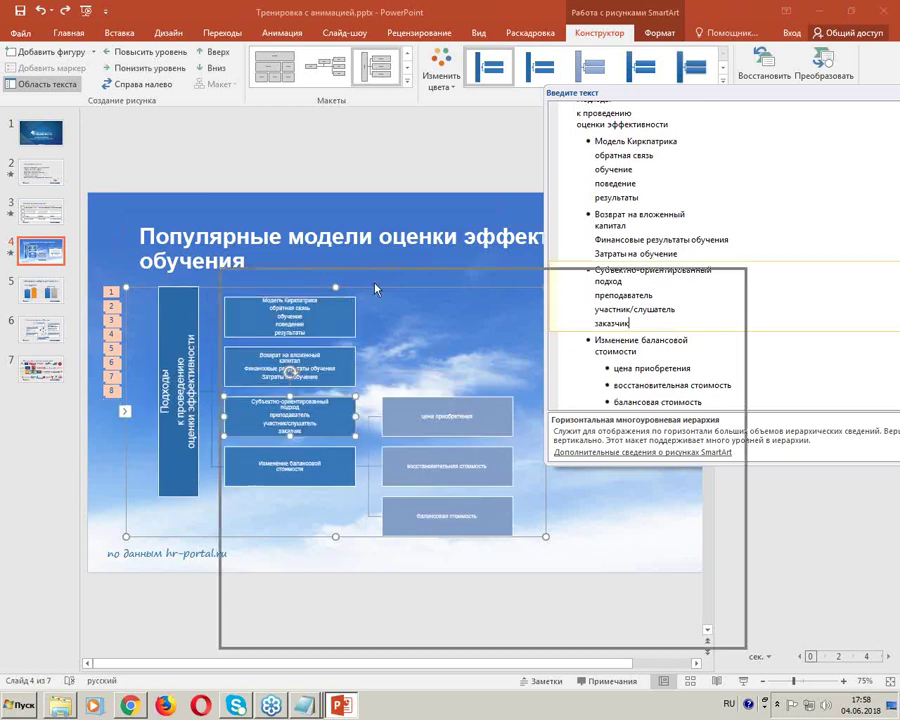
Step: Close the Text Pane and select diagram boxes under Animations, ending on «Модель Киркпатрика»
left_click(613, 364)
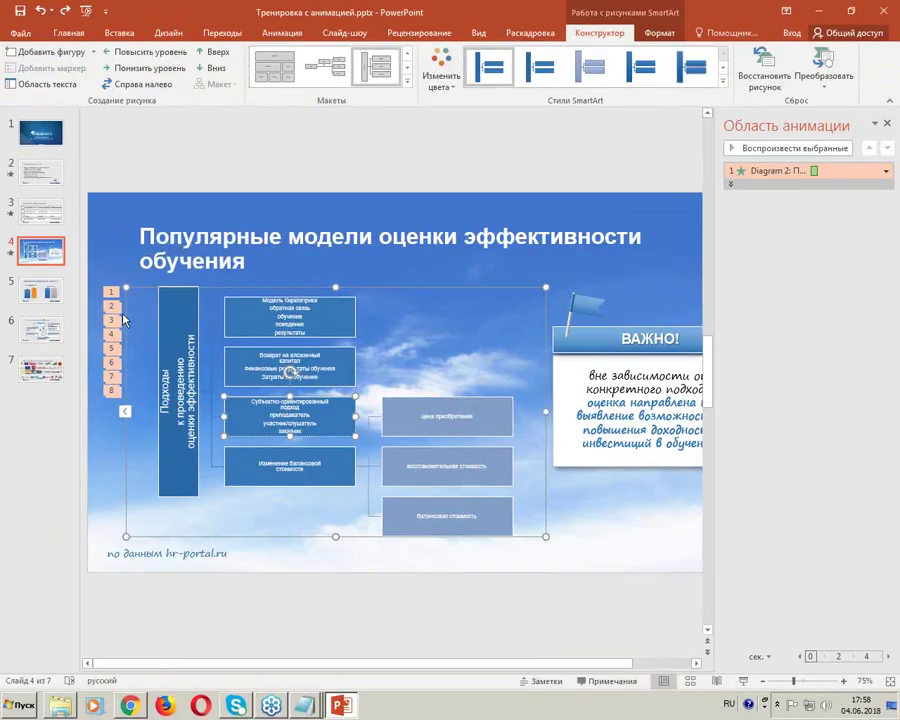
left_click(500, 424)
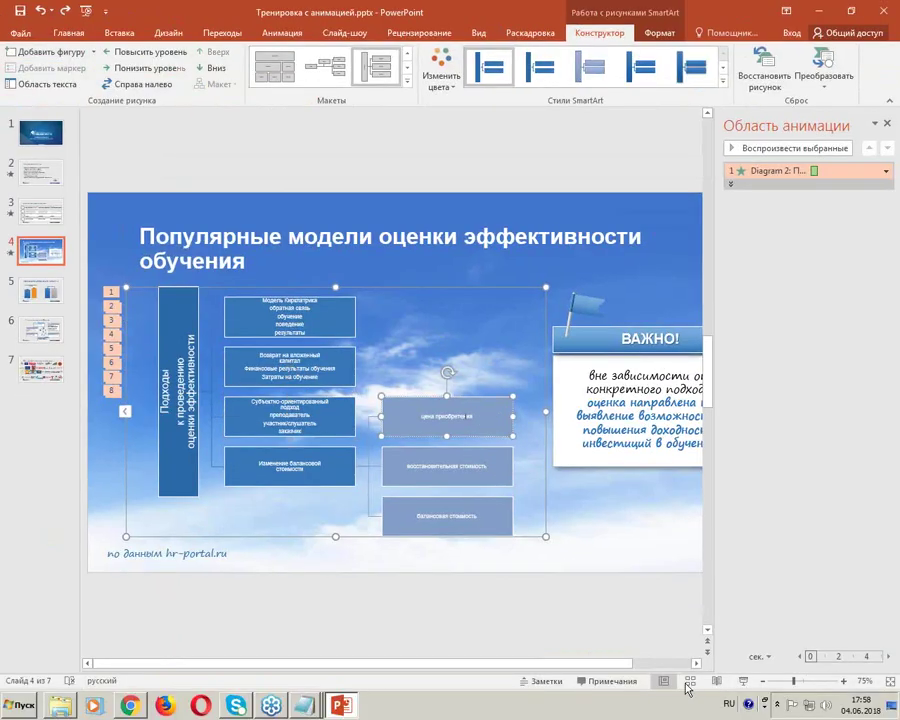
left_click(297, 35)
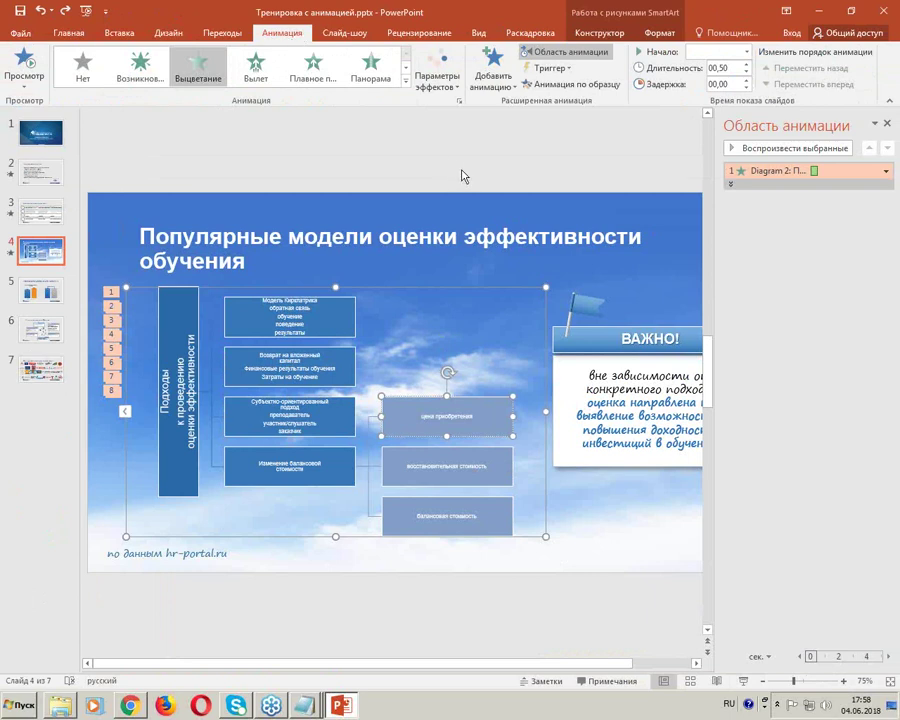
left_click(450, 476)
left_click(303, 280)
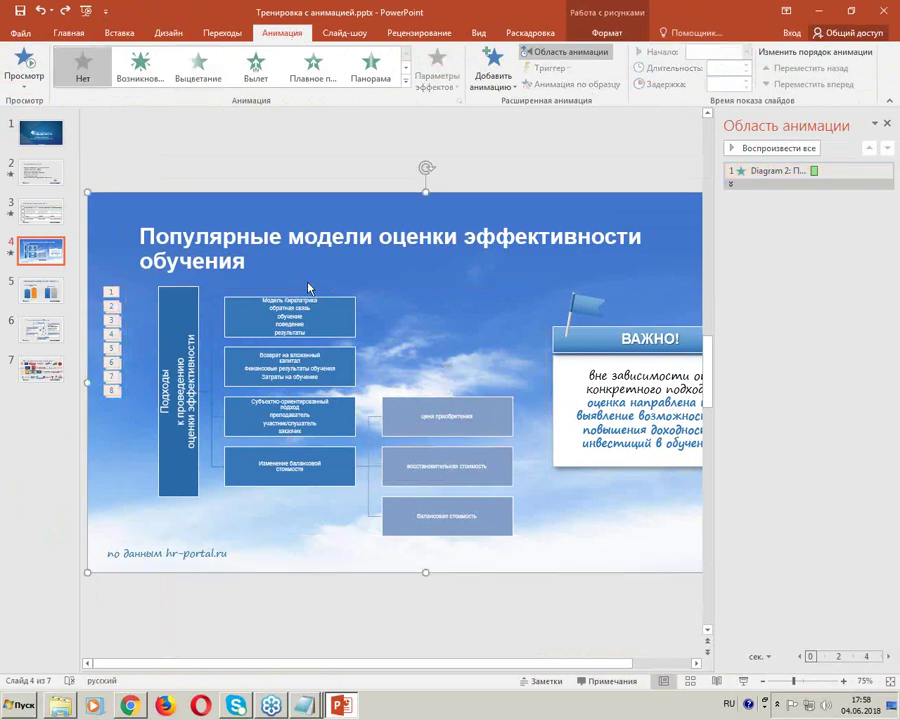
left_click(300, 305)
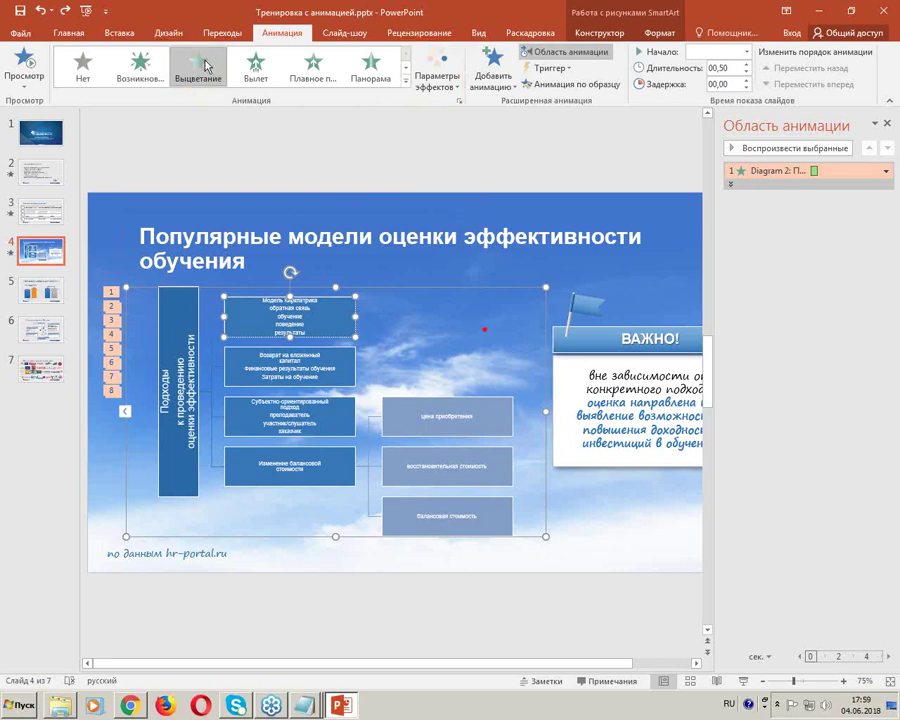
Step: Preview slide 4 as a full-screen show, then exit back to Normal view
key("shift+F5")
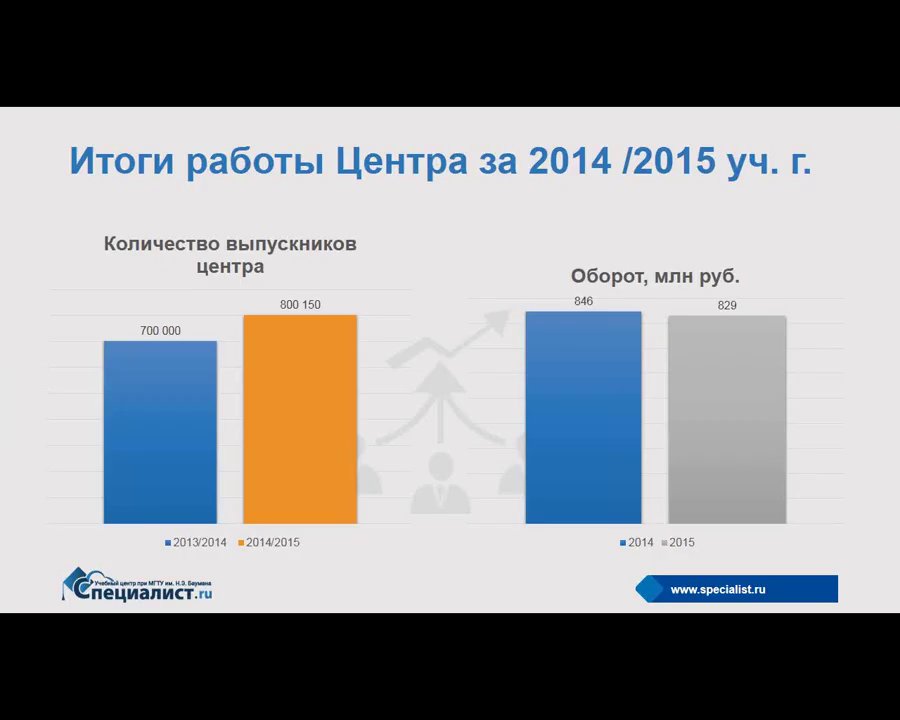
key("Escape")
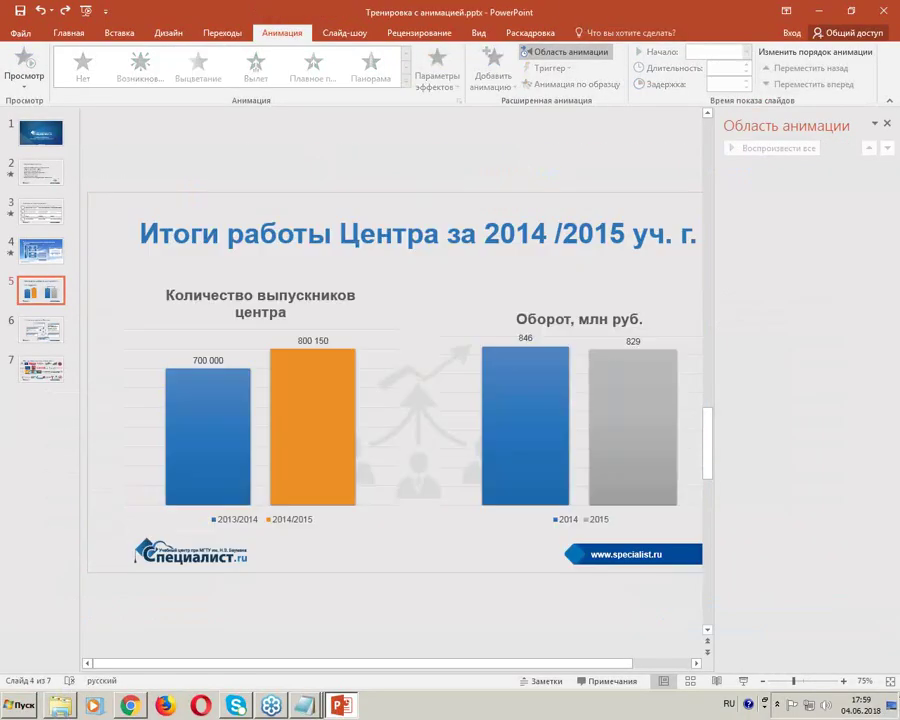
left_click(218, 32)
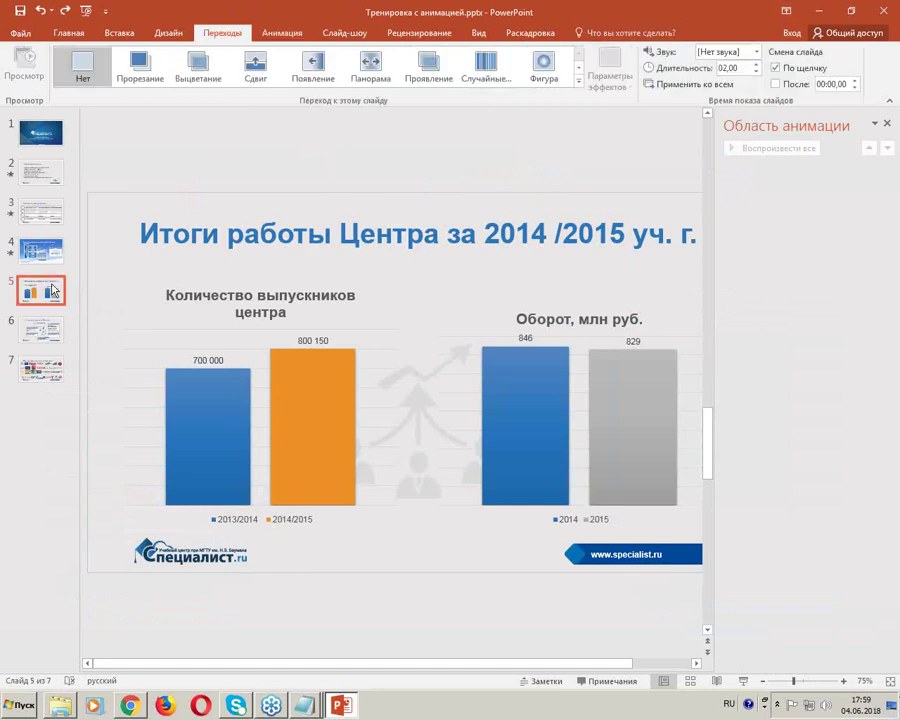
left_click(38, 254)
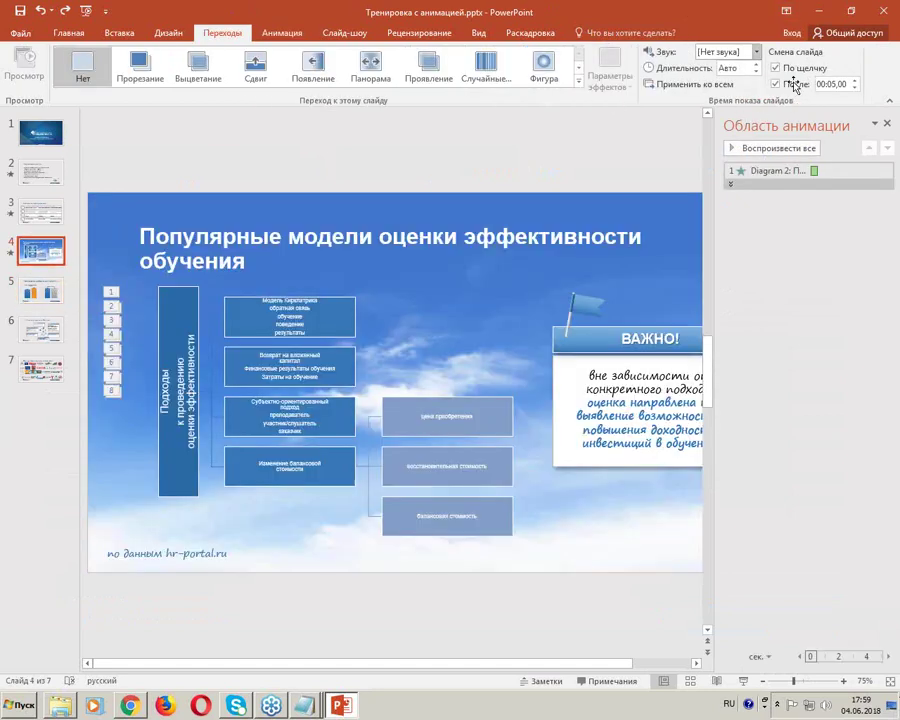
key("shift+F5")
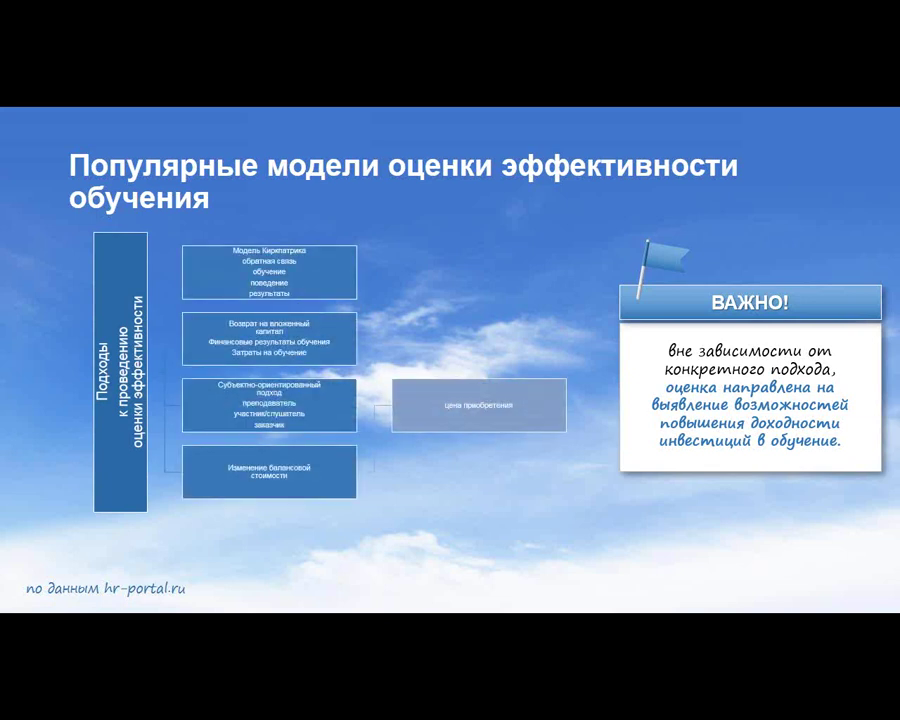
key("Escape")
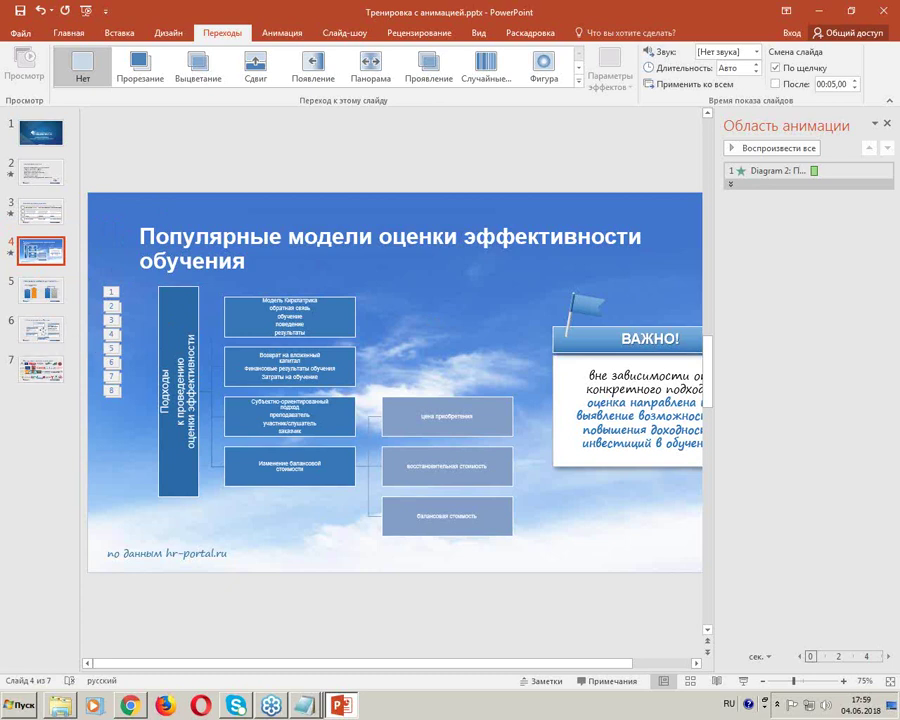
left_click(55, 292)
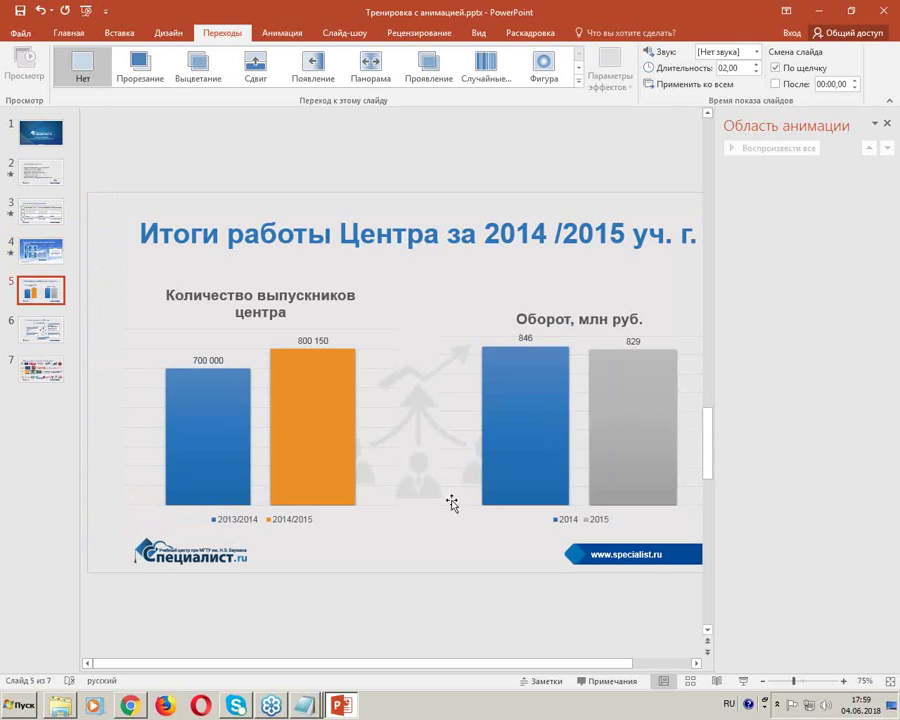
left_click(322, 485)
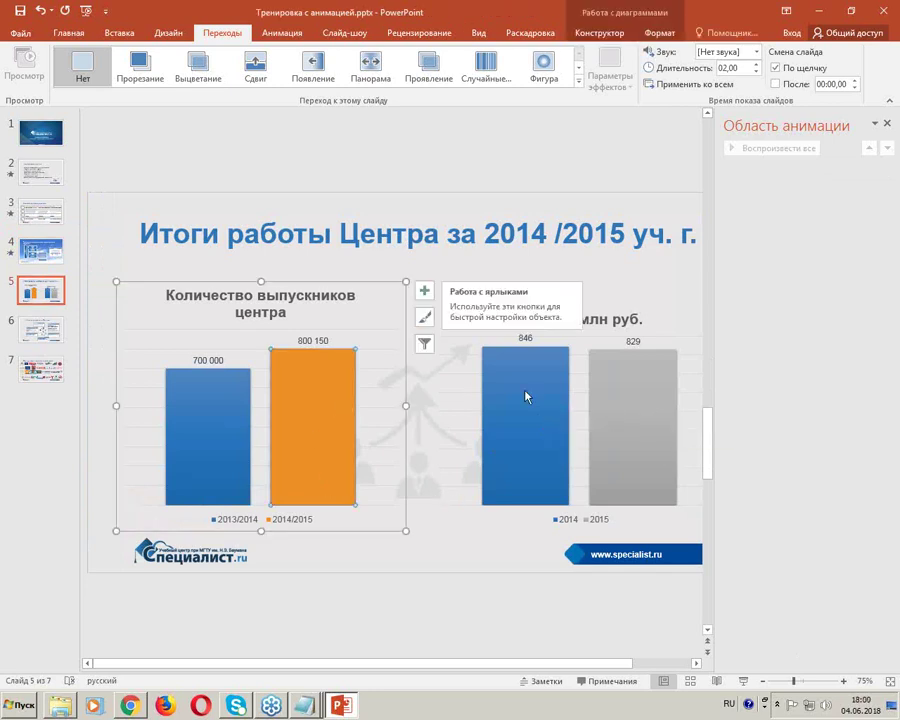
left_click(527, 397)
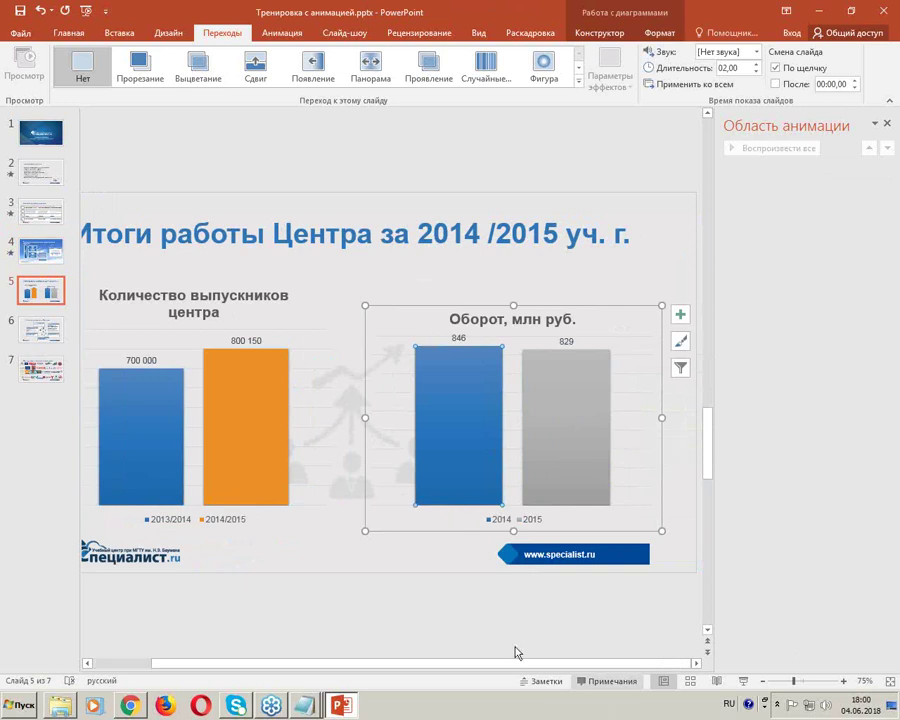
scroll(517, 652, "down", 1)
left_click(360, 318)
right_click(366, 324)
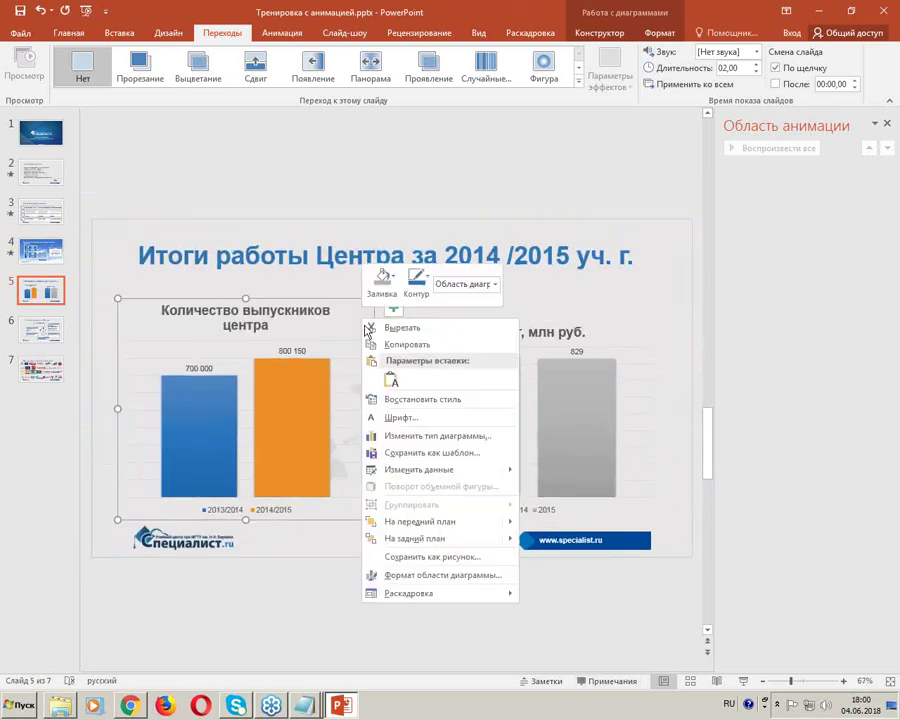
key("Escape")
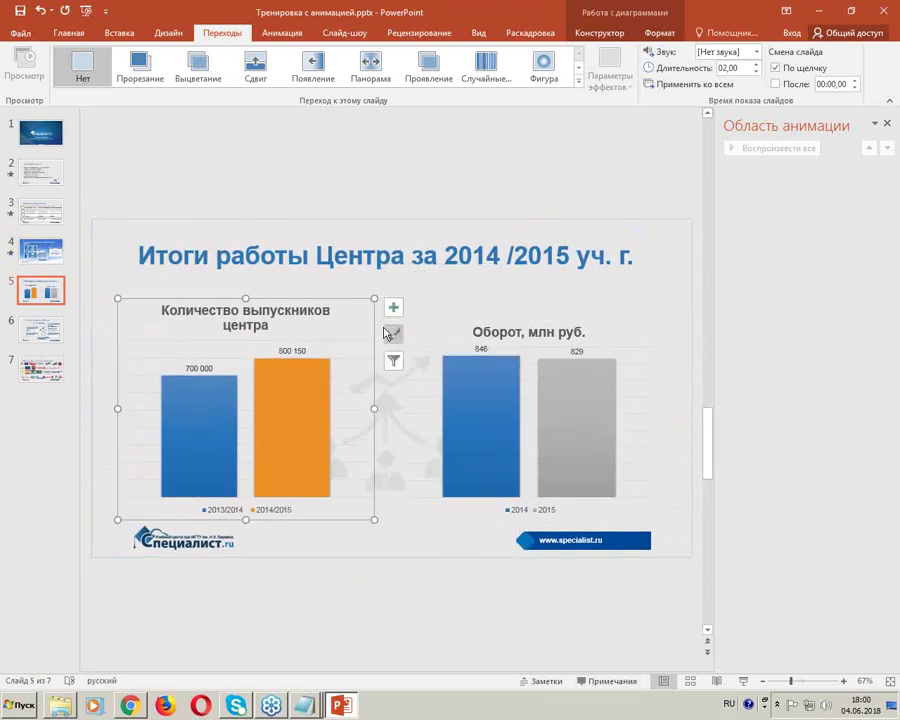
left_click_drag(345, 536, 637, 202)
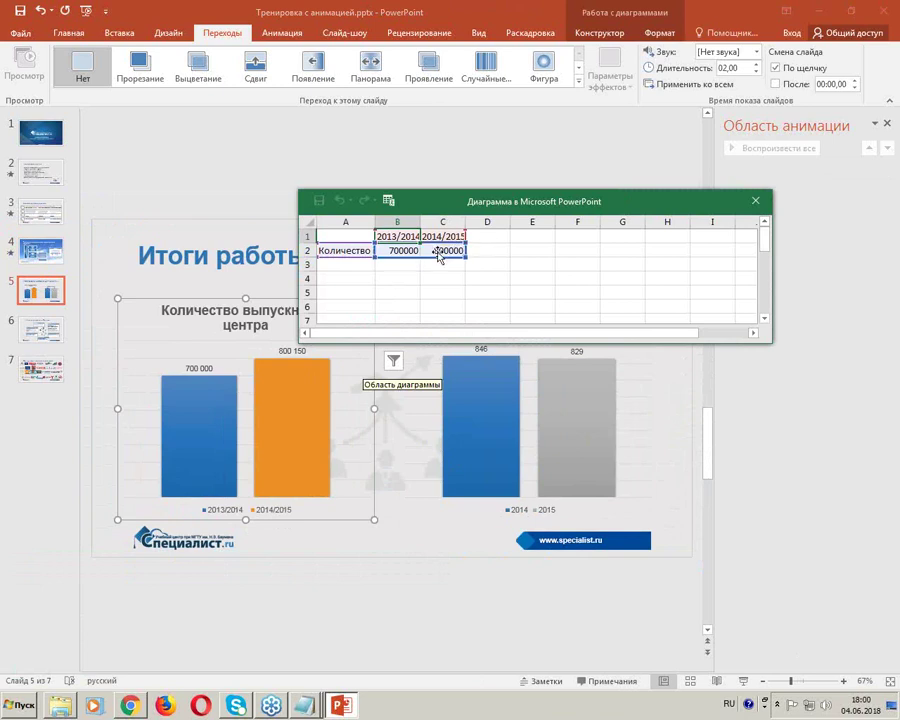
left_click(755, 201)
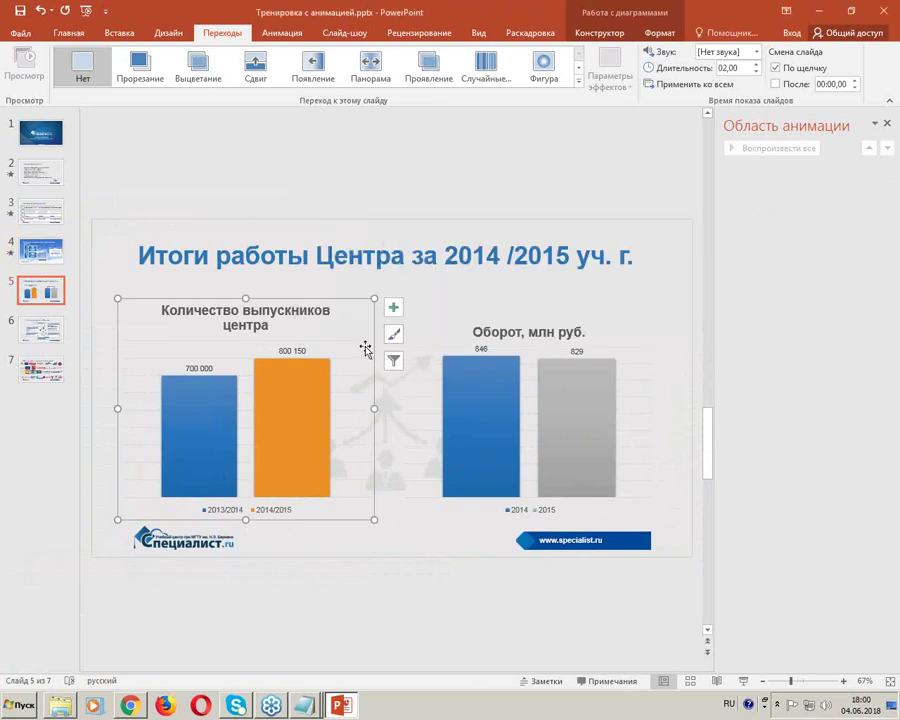
left_click(600, 32)
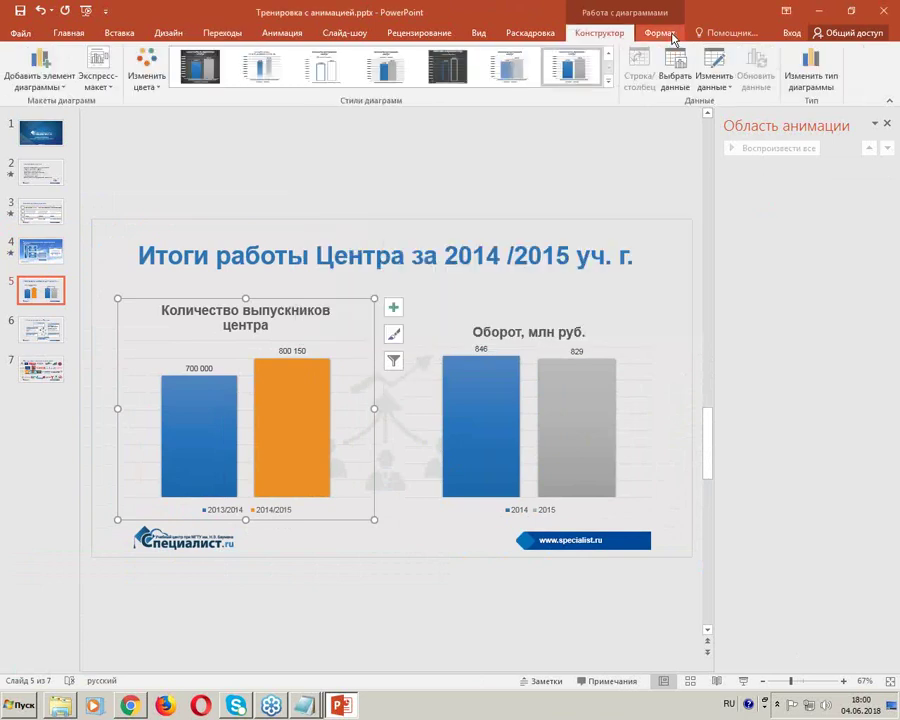
left_click(410, 80)
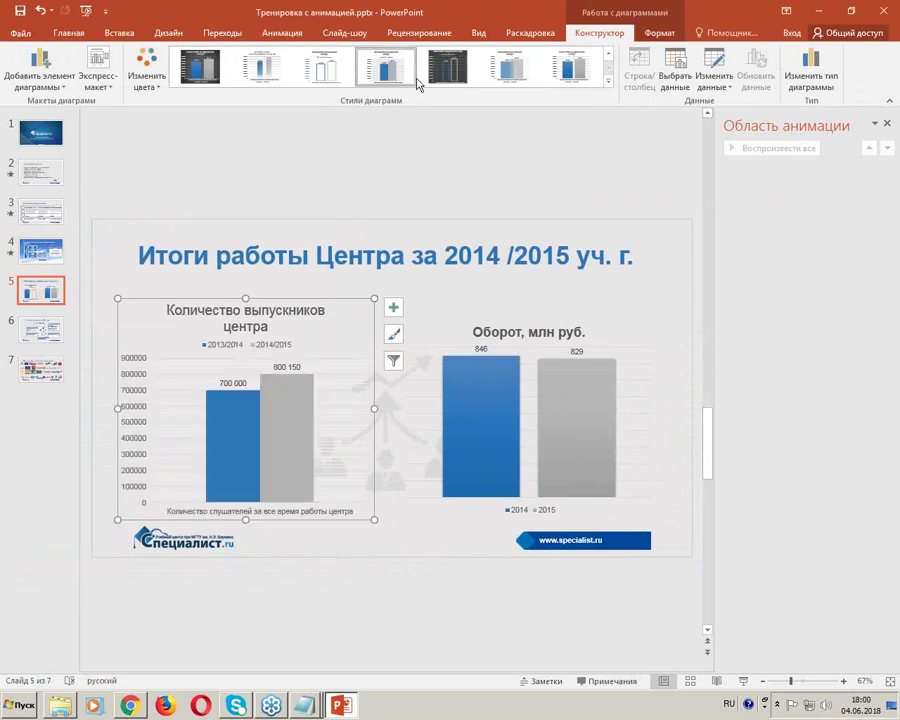
left_click(510, 68)
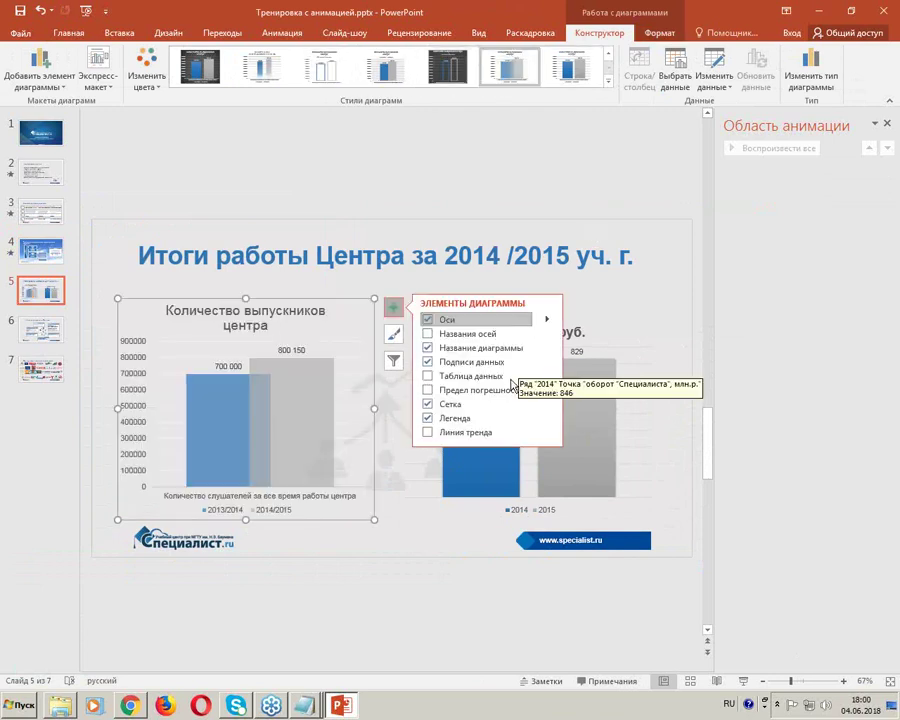
left_click(393, 334)
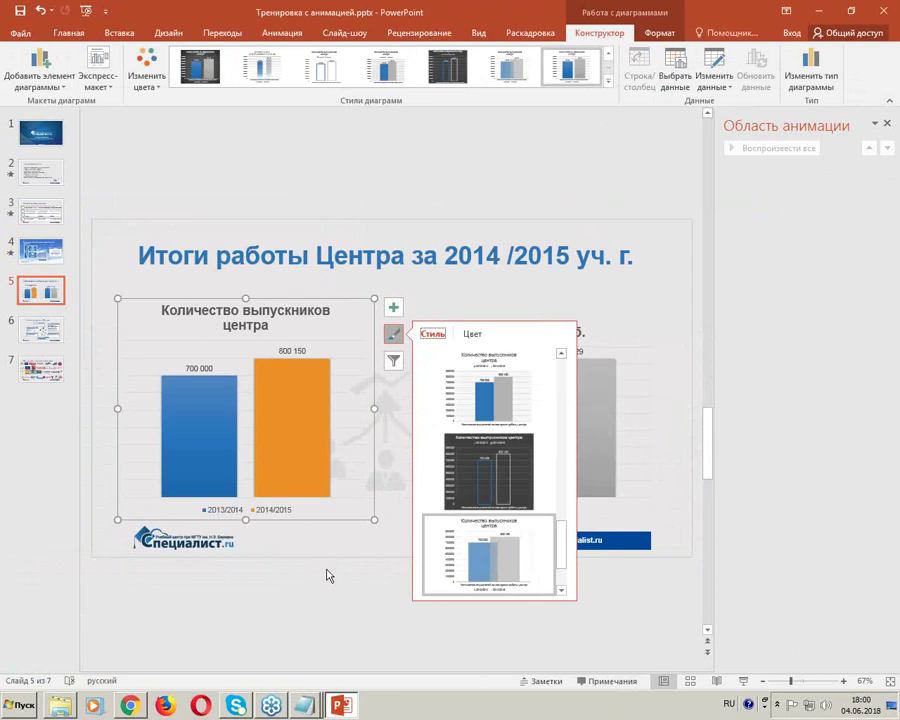
left_click(327, 572)
left_click(338, 334)
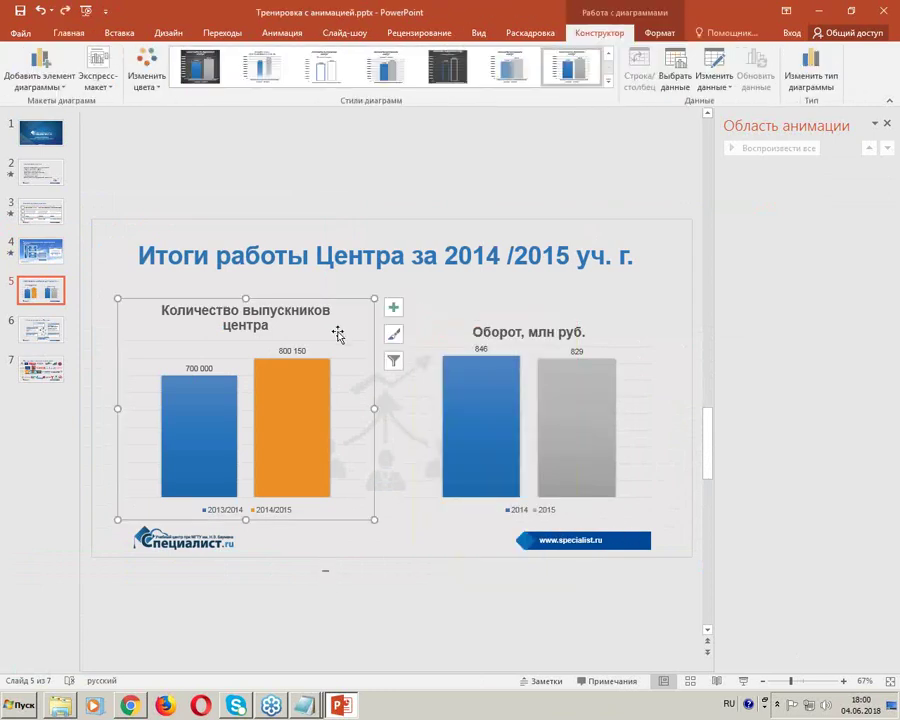
left_click(282, 33)
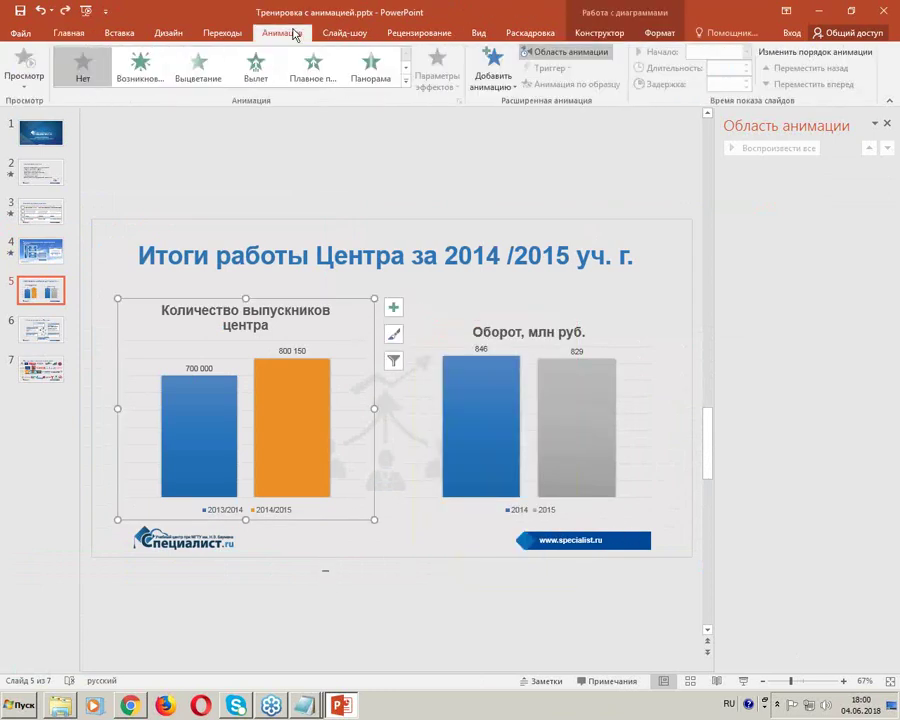
Step: Apply Появление to the graduates chart and try left, right and top before settling on Снизу
left_click(405, 82)
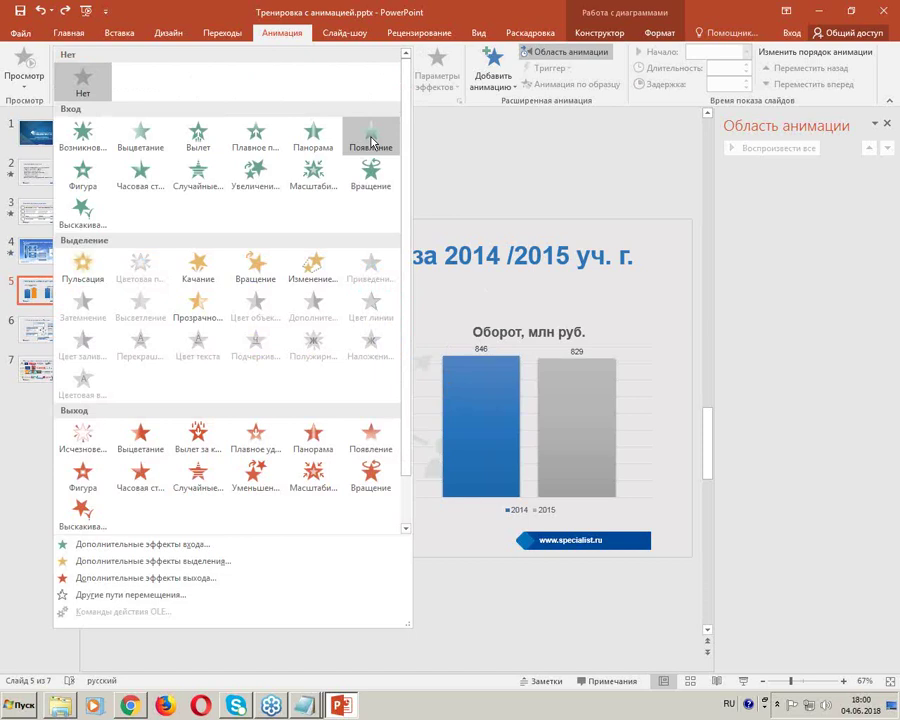
left_click(372, 142)
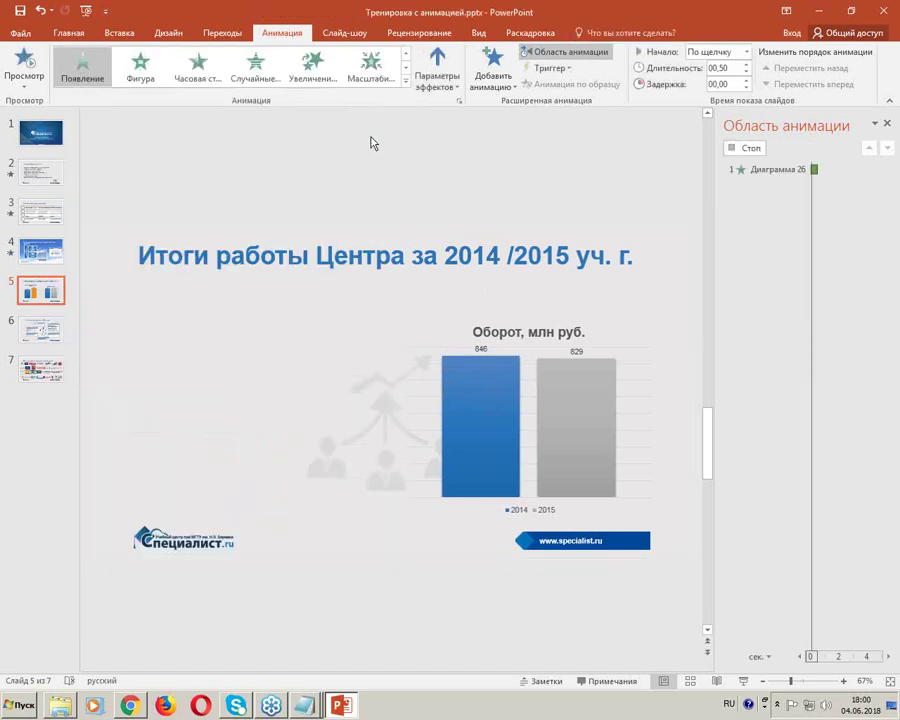
left_click(449, 75)
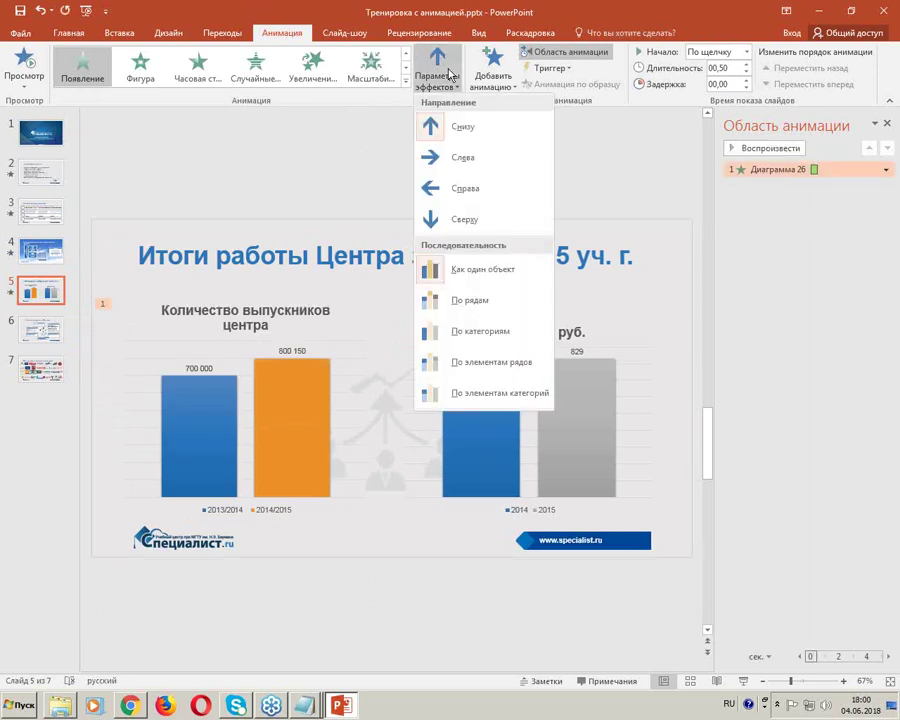
left_click(468, 162)
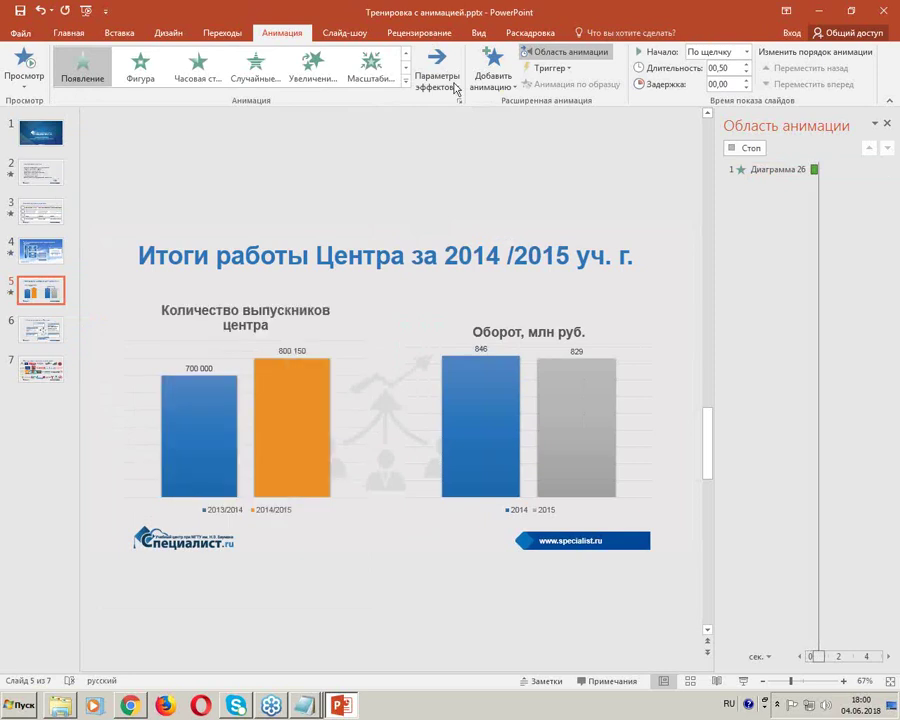
left_click(449, 80)
left_click(488, 190)
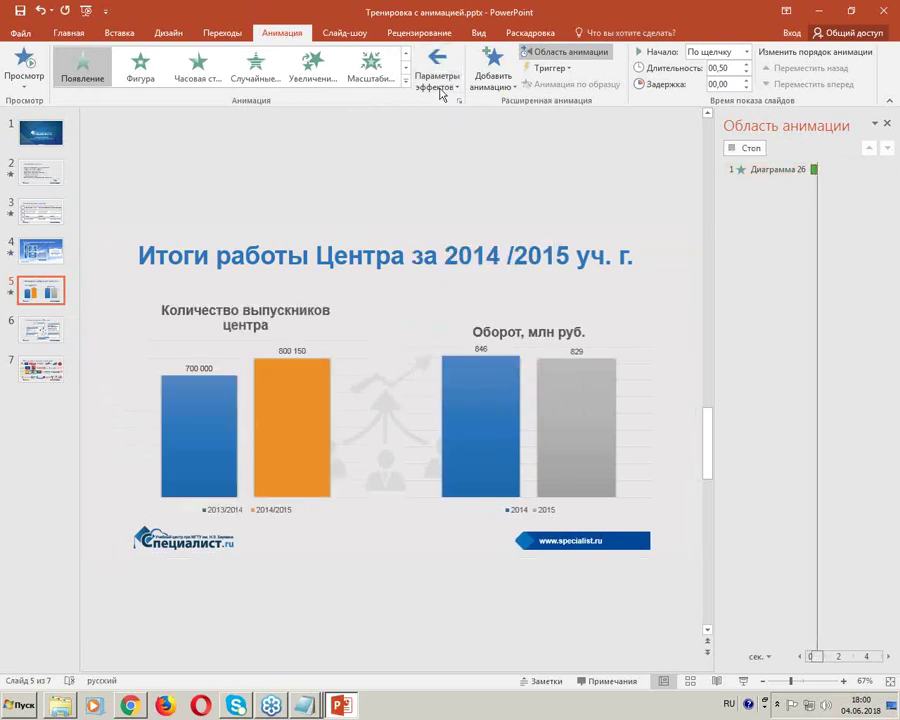
left_click(429, 78)
left_click(464, 218)
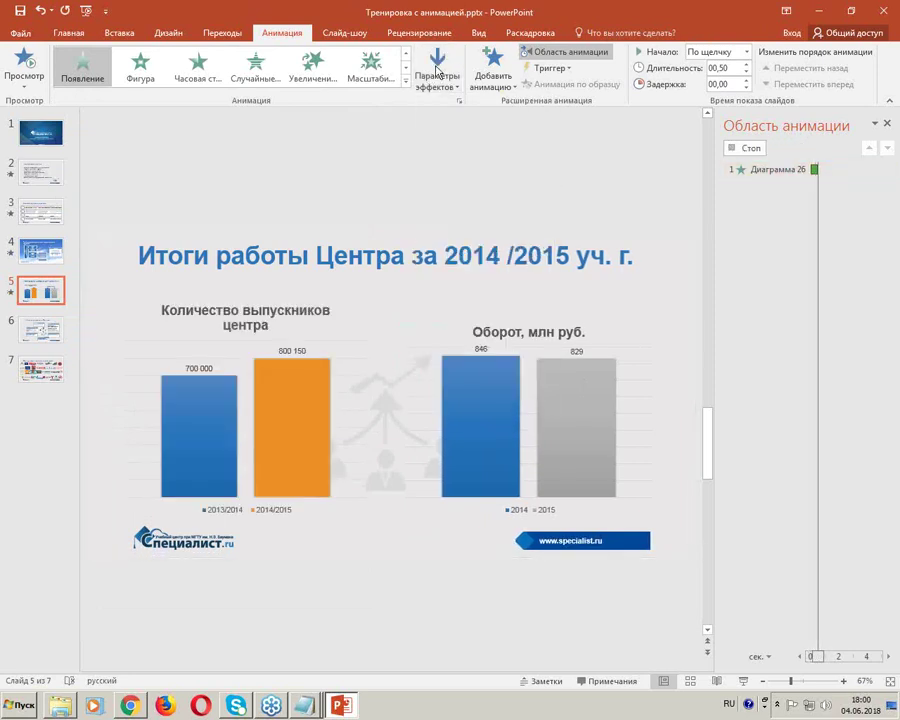
left_click(437, 70)
left_click(436, 134)
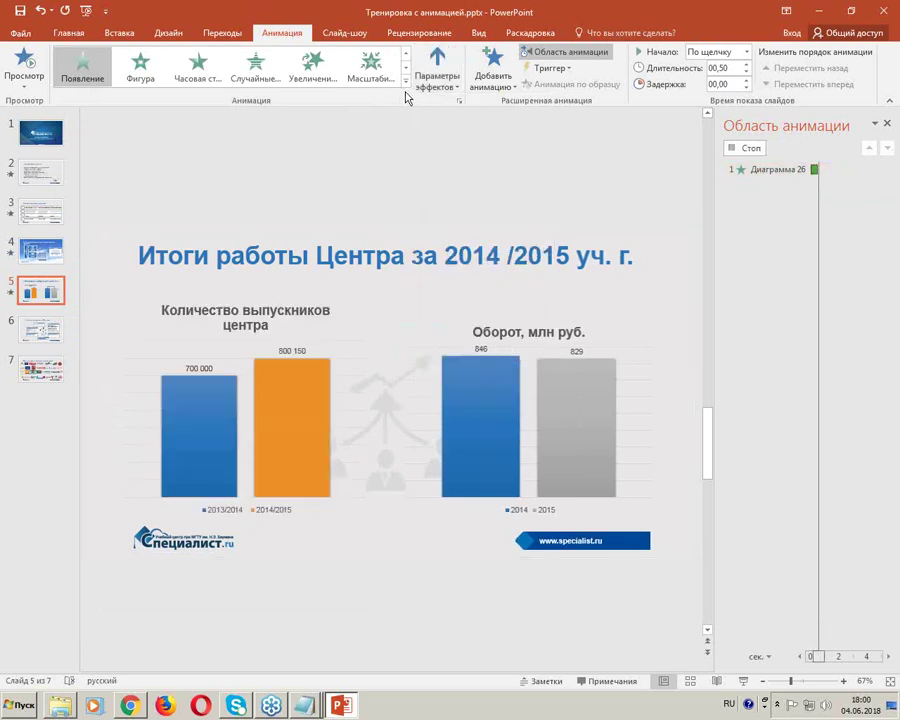
left_click(406, 88)
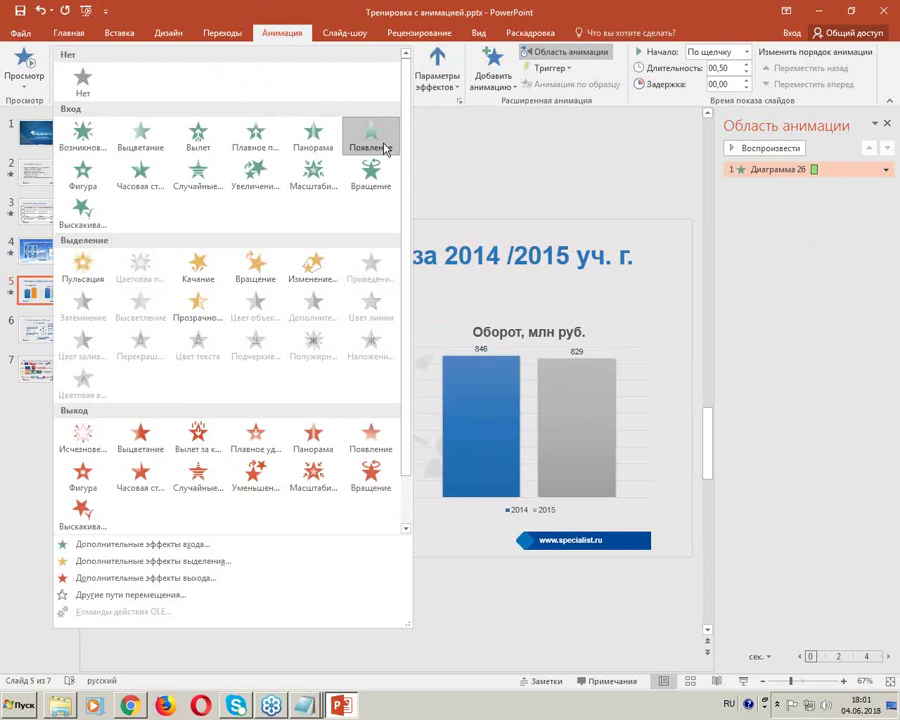
Step: Reapply Появление to the graduates chart with its sequence set to By element
left_click(385, 148)
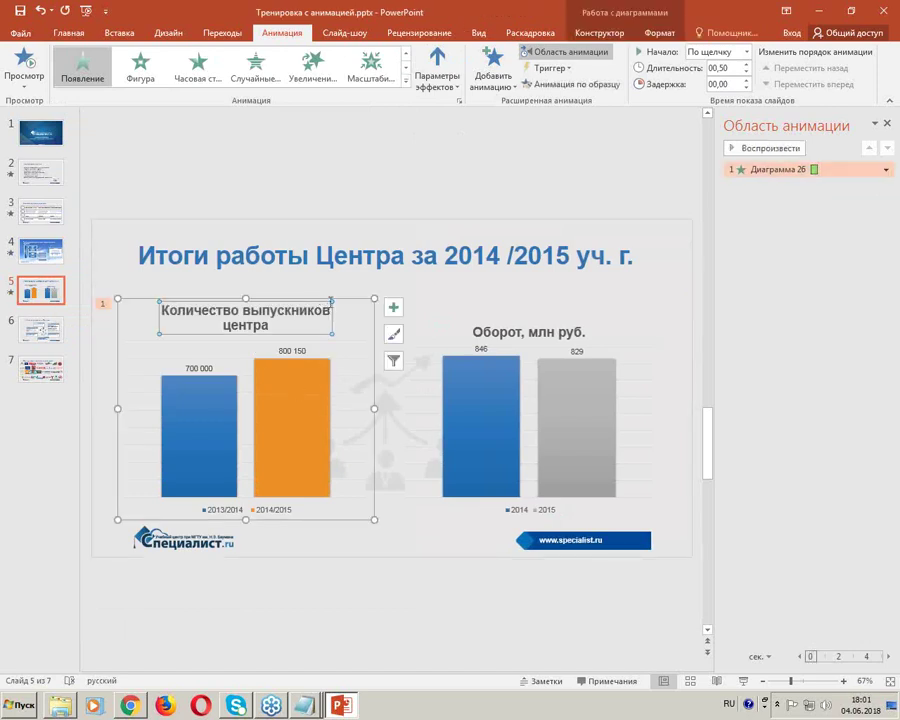
left_click(437, 68)
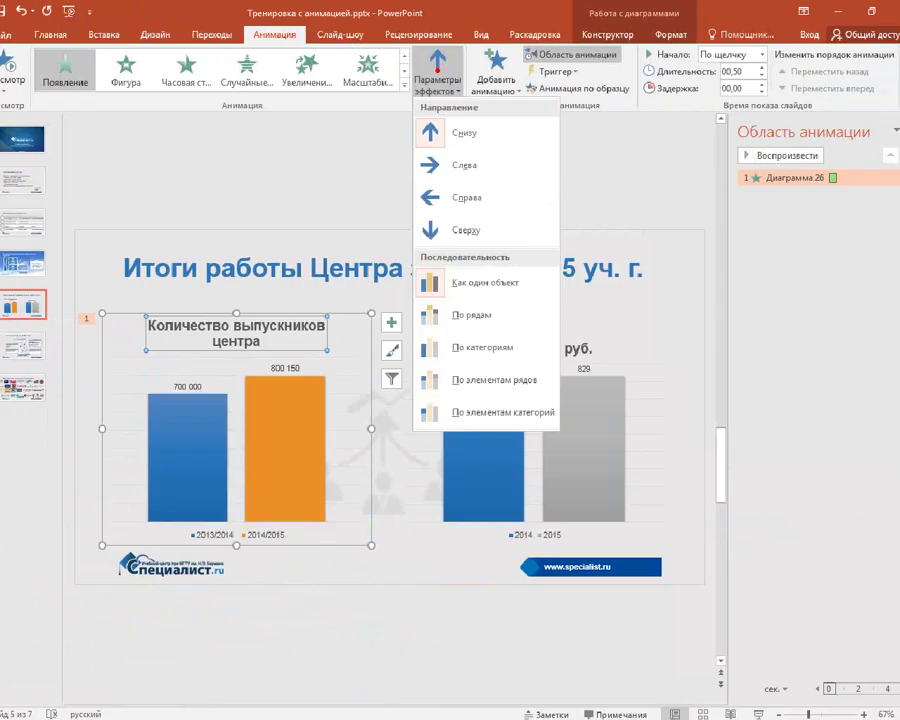
left_click(453, 88)
left_click(453, 88)
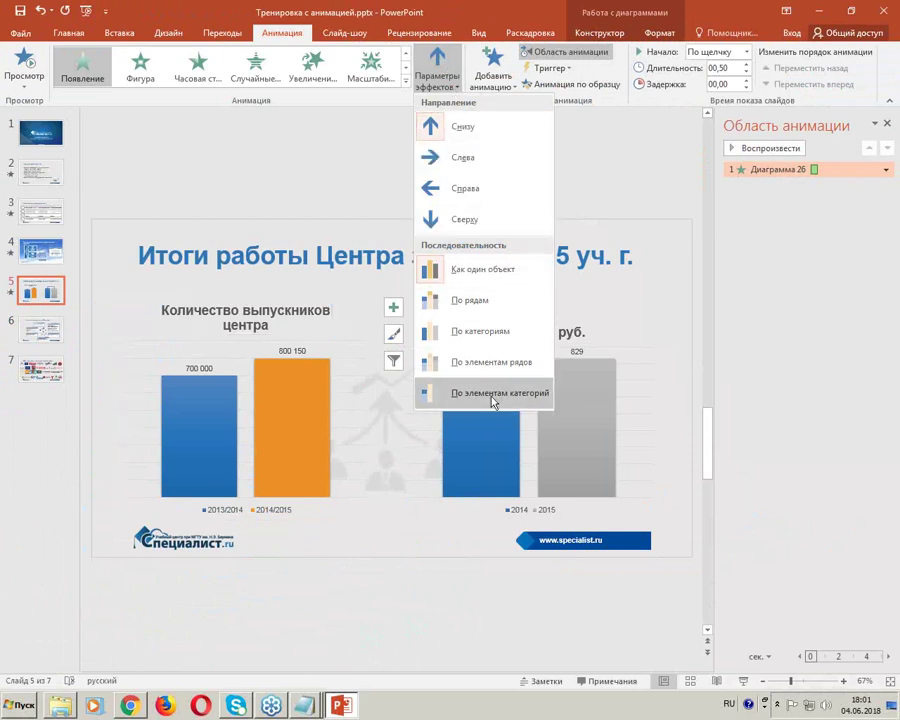
left_click(499, 368)
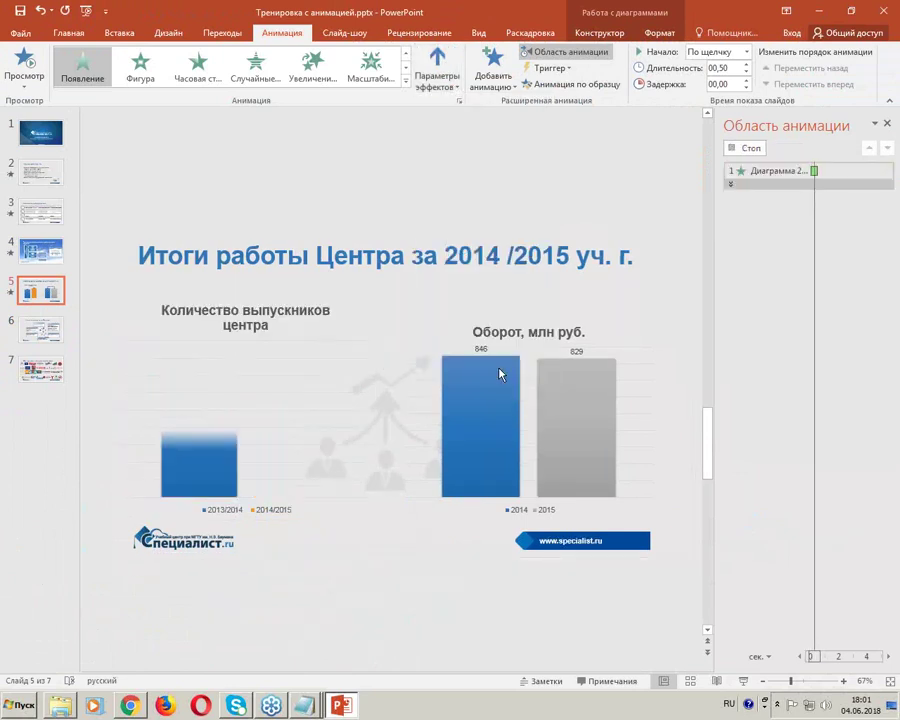
left_click(600, 337)
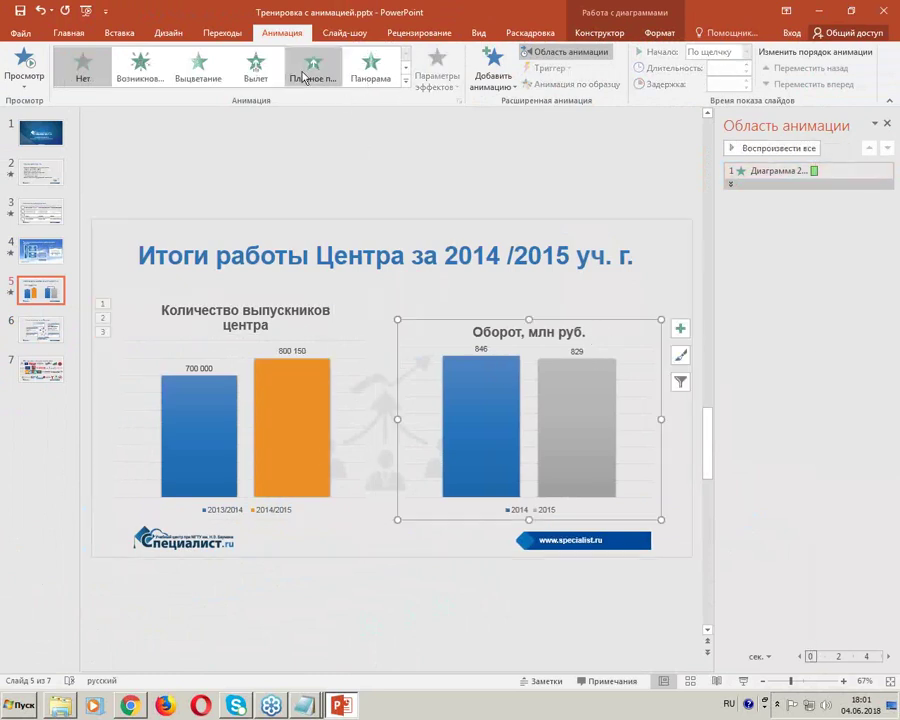
Step: Give the Оборот chart Появление by category elements and start the slide show to preview
left_click(406, 80)
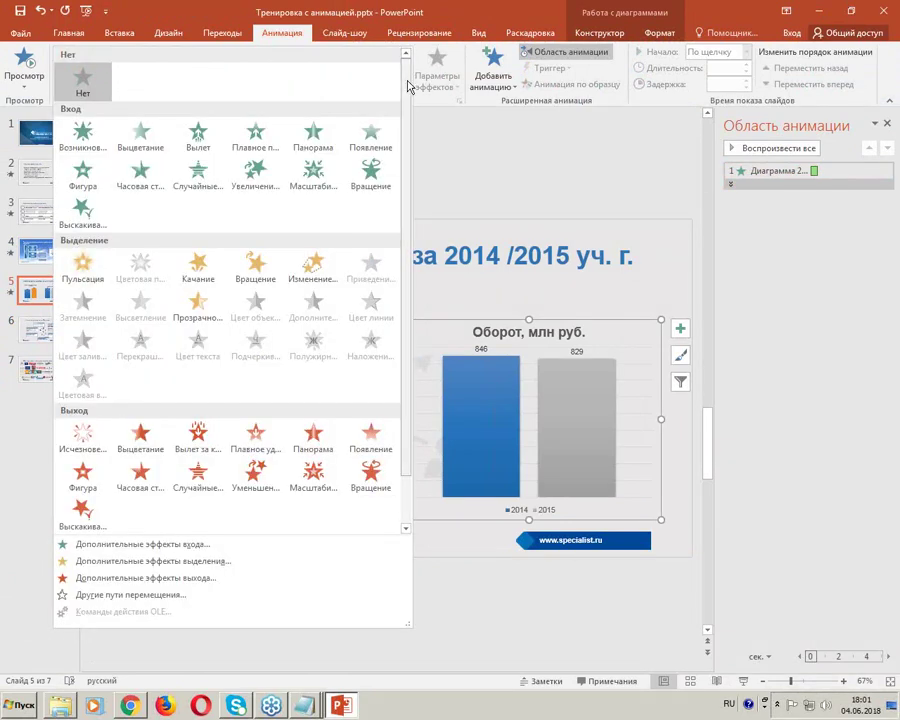
left_click(374, 126)
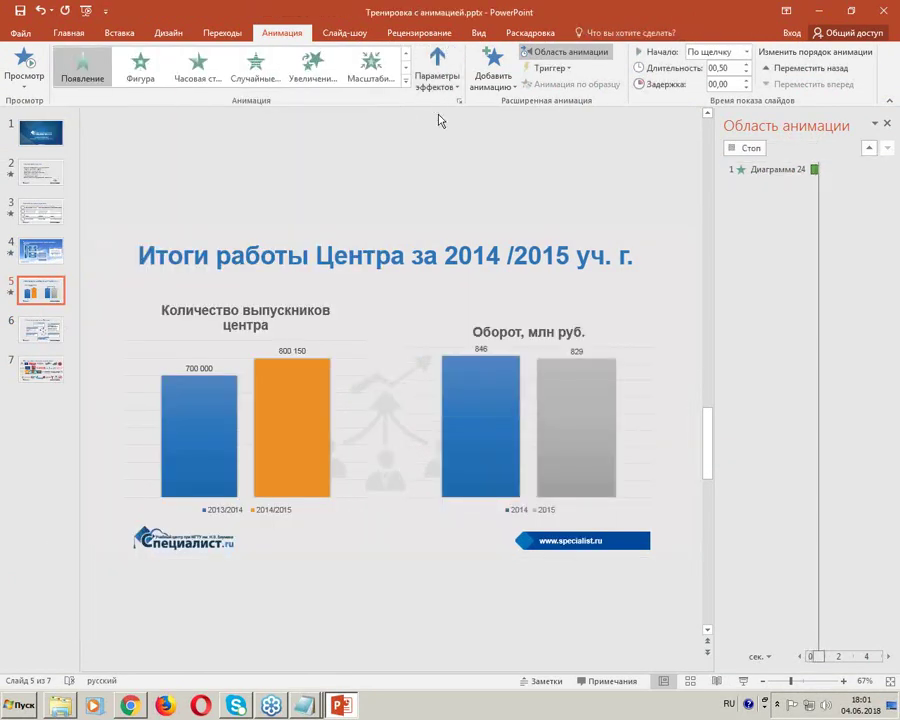
left_click(436, 78)
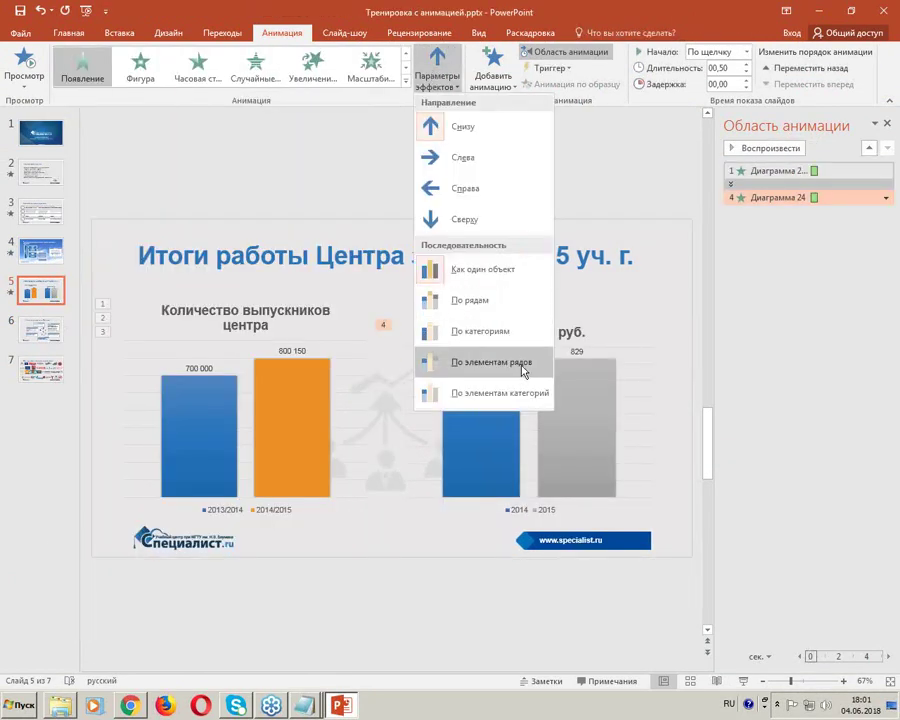
left_click(524, 392)
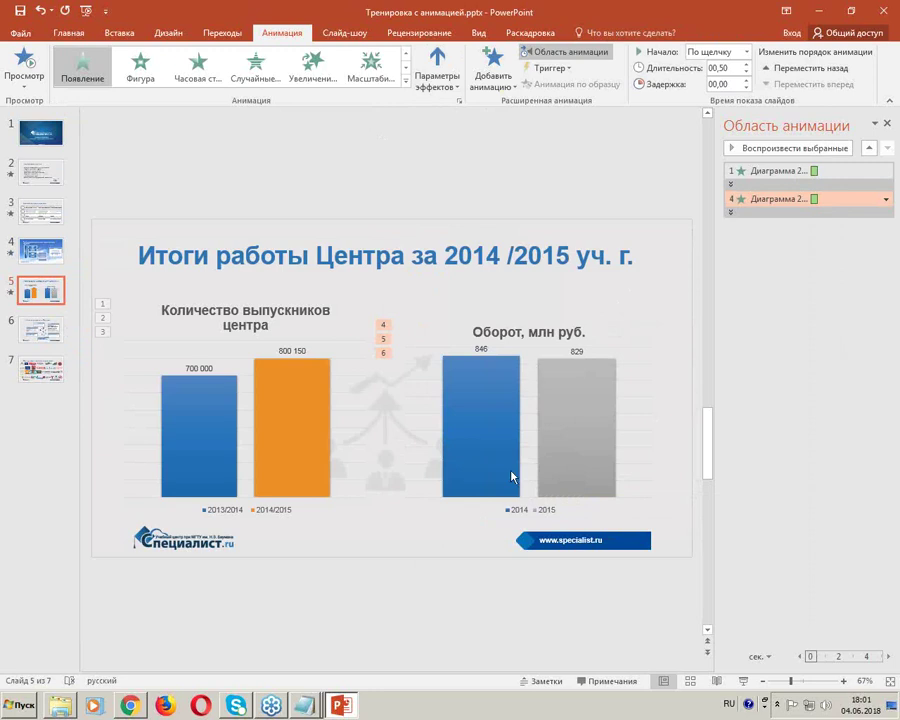
left_click(671, 288)
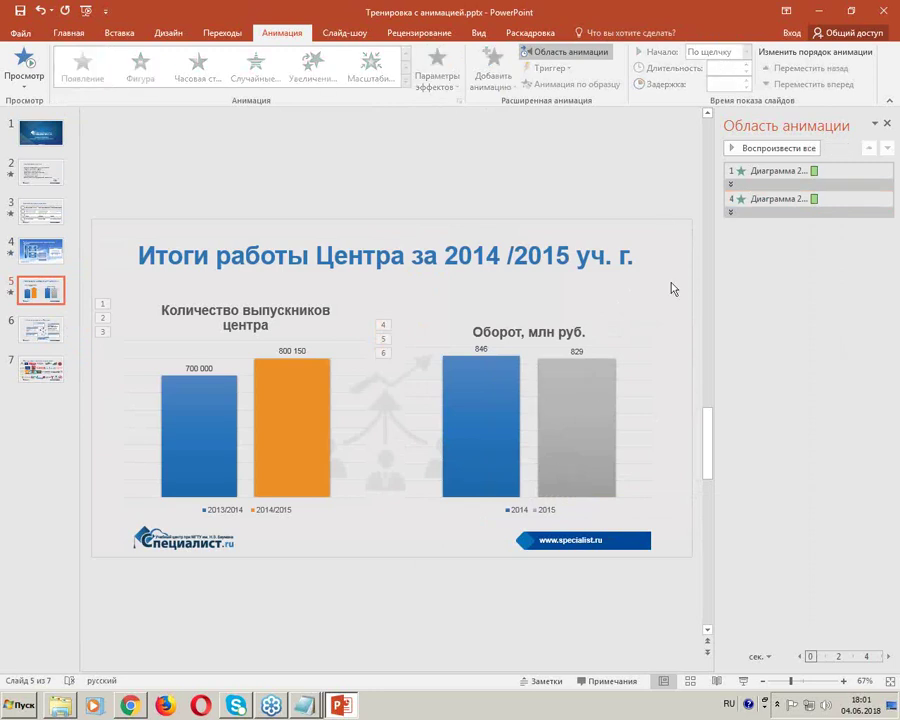
left_click(743, 682)
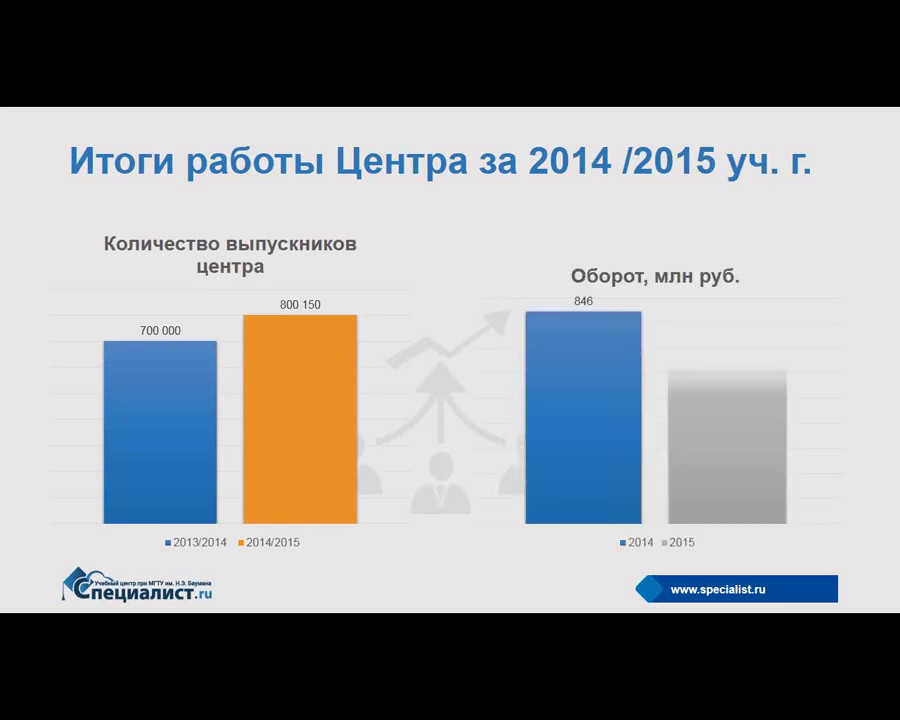
Step: Exit the slide show and check the Оборот chart's start timing, leaving it On click
key("Escape")
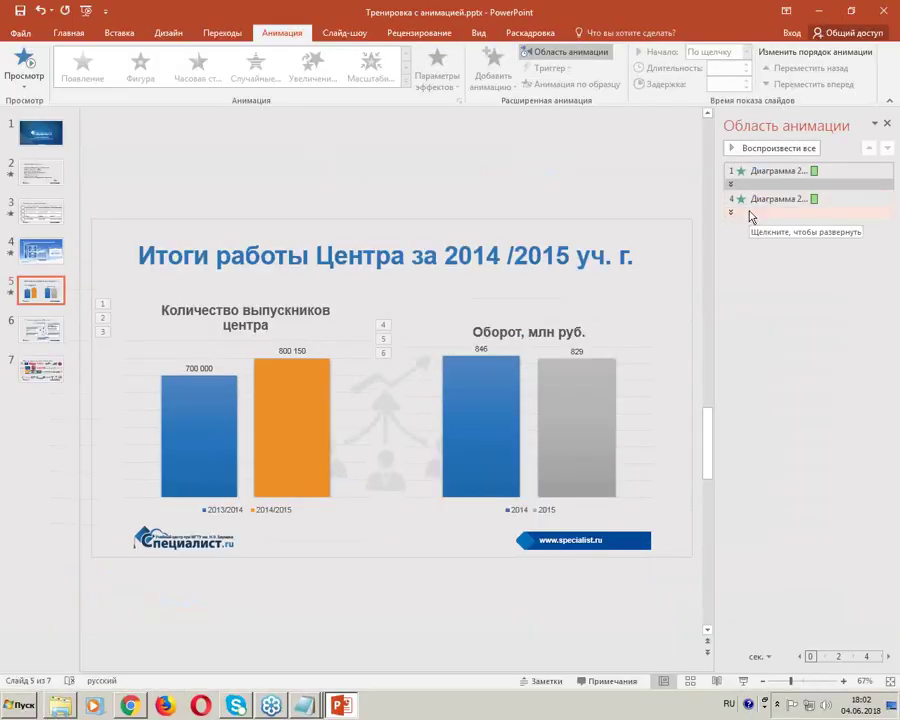
left_click(426, 310)
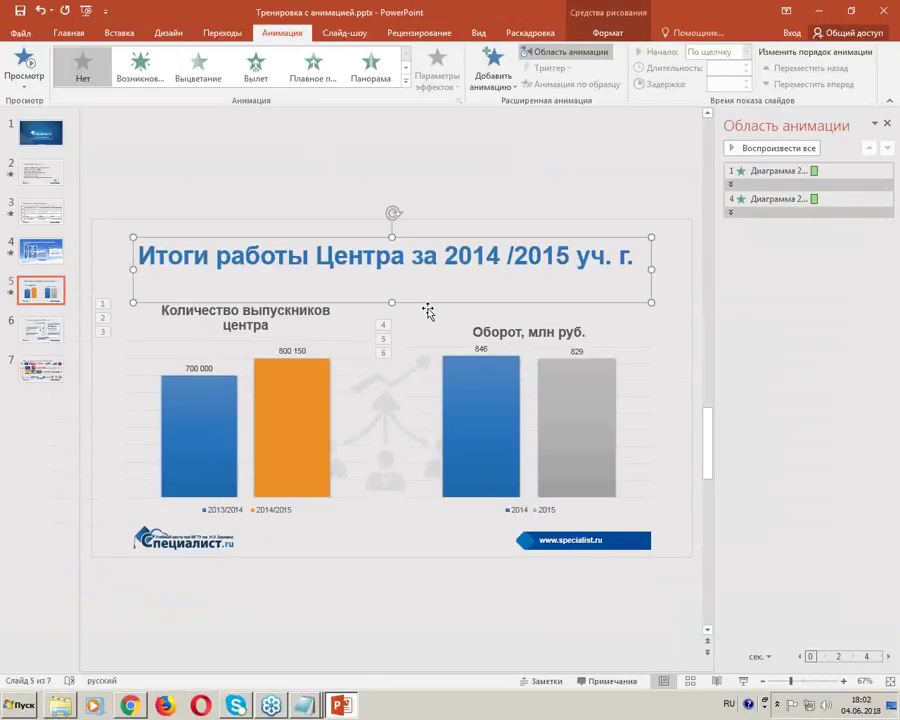
left_click(428, 311)
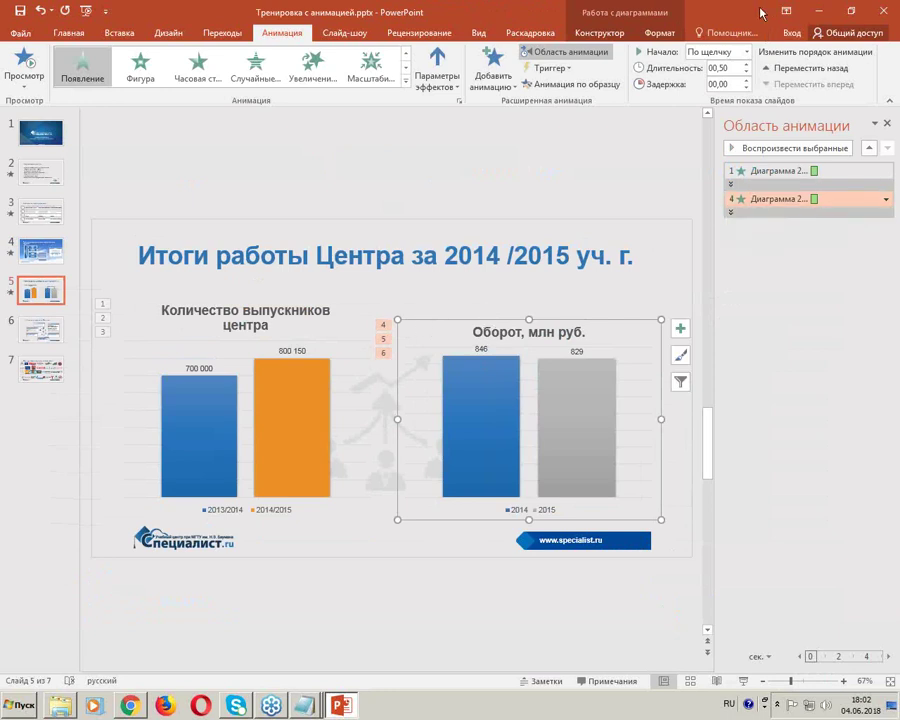
left_click(717, 54)
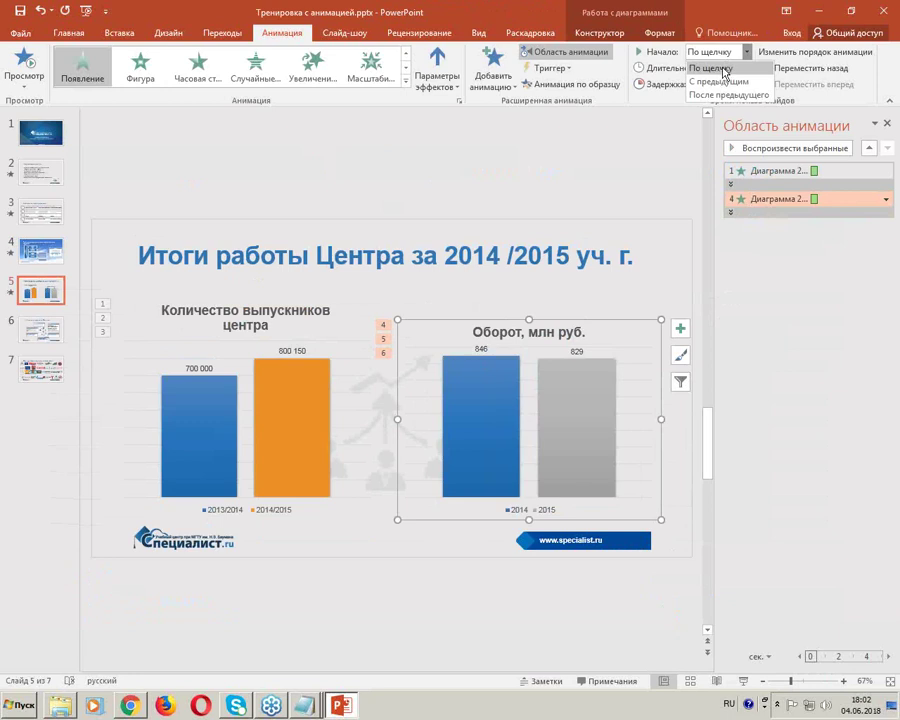
left_click(723, 69)
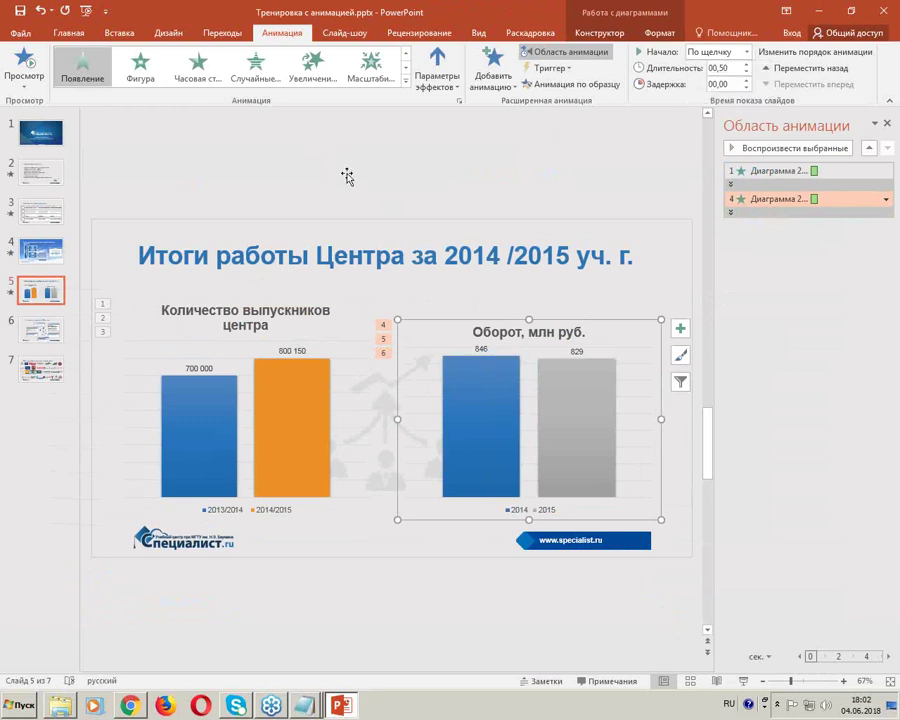
Step: Inspect the graduates chart animation's 00,50 duration and its delay value
left_click(244, 165)
left_click(275, 390)
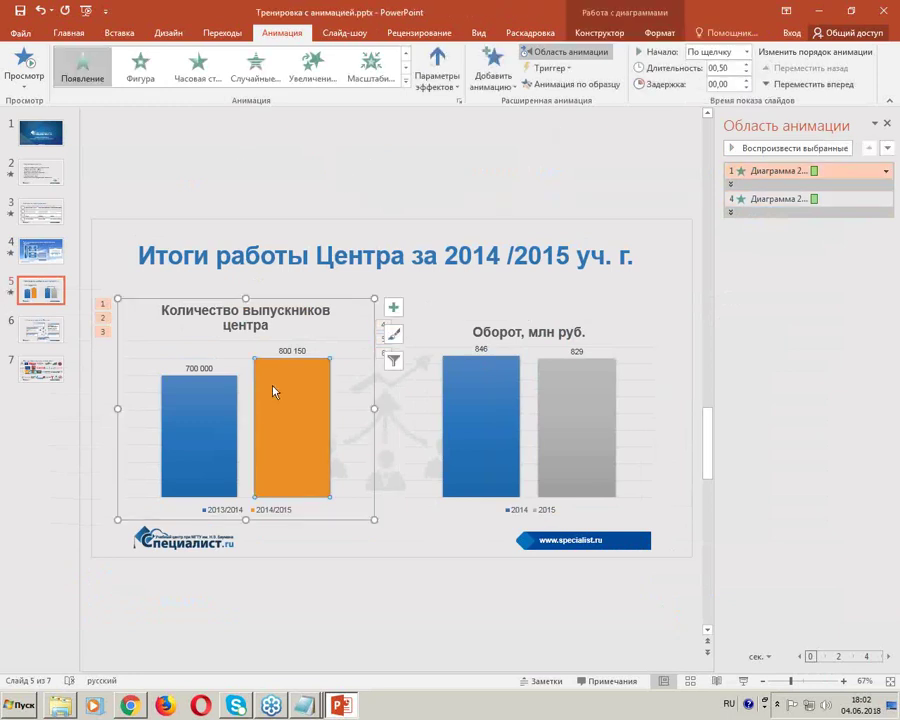
left_click(723, 69)
left_click(723, 69)
double_click(723, 69)
left_click(729, 84)
left_click(545, 196)
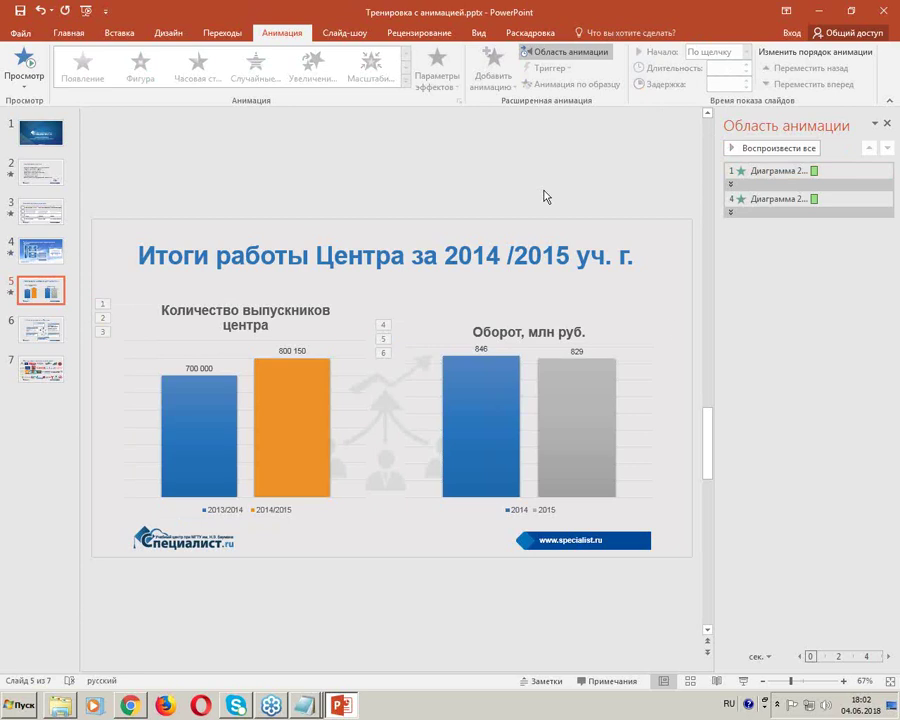
left_click(321, 438)
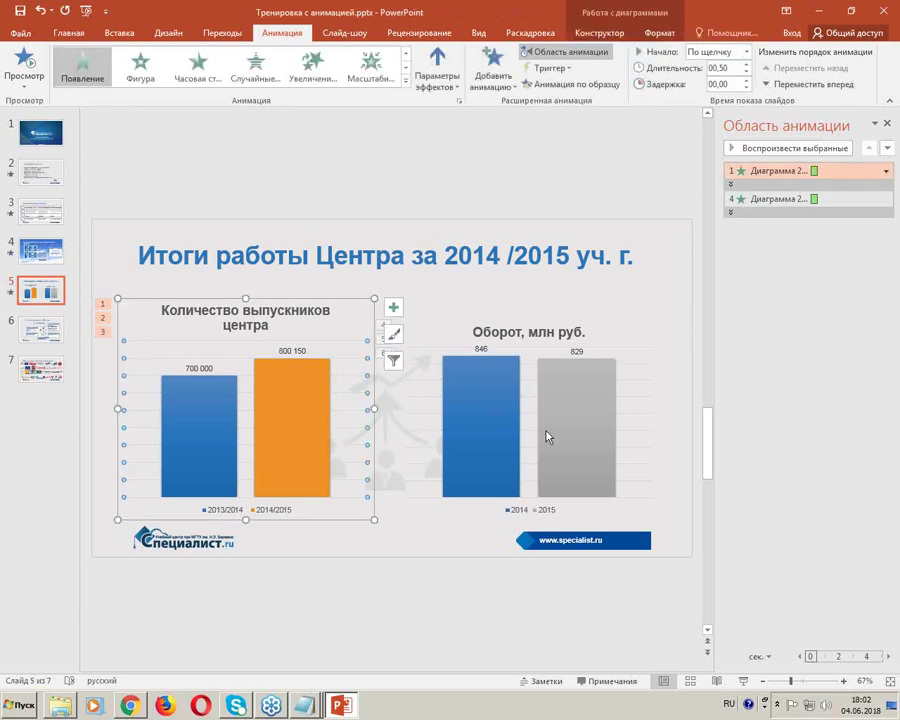
left_click(504, 579)
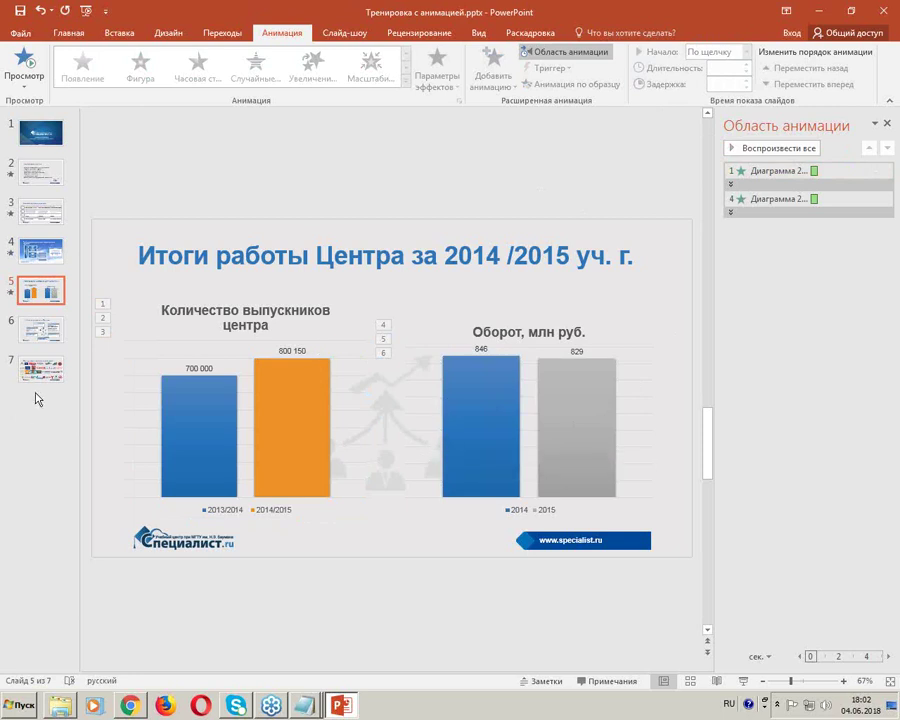
Step: Expand the Оборот chart's animation steps and bring up step 5's Начало choices
left_click(50, 338)
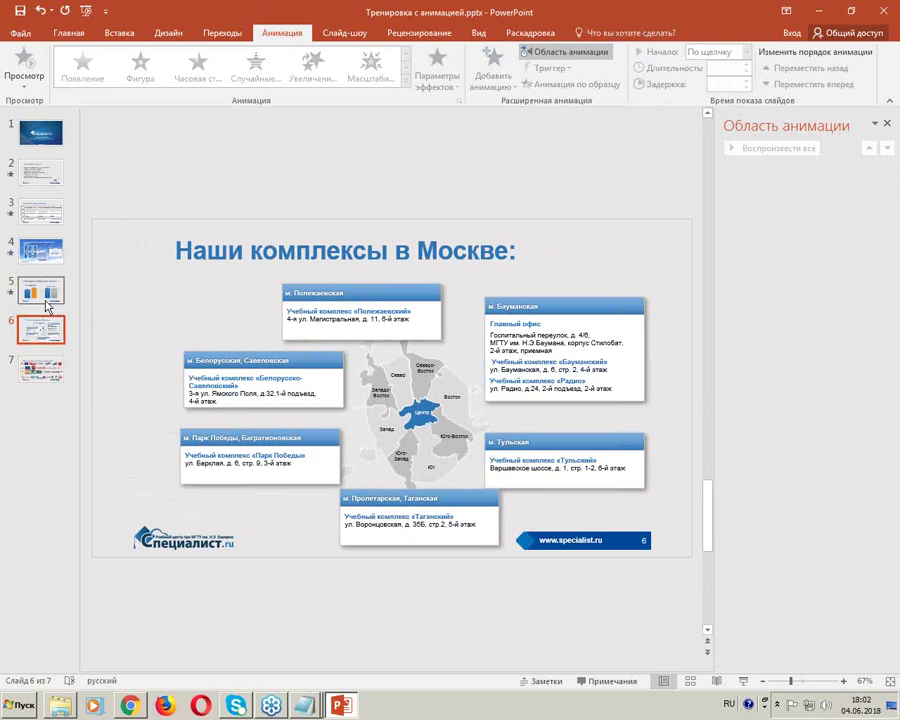
left_click(47, 305)
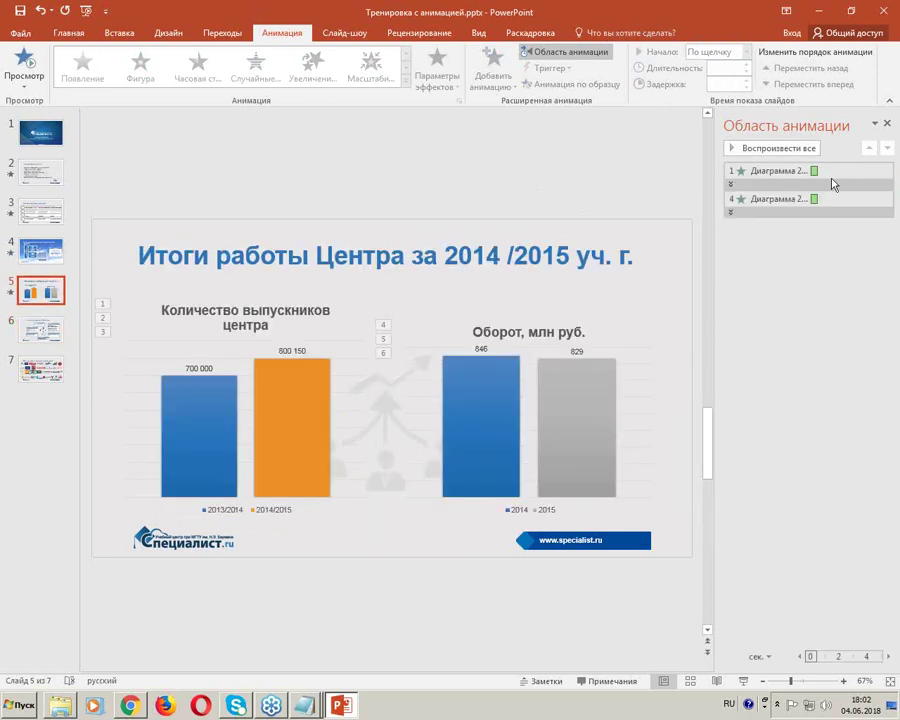
left_click(801, 214)
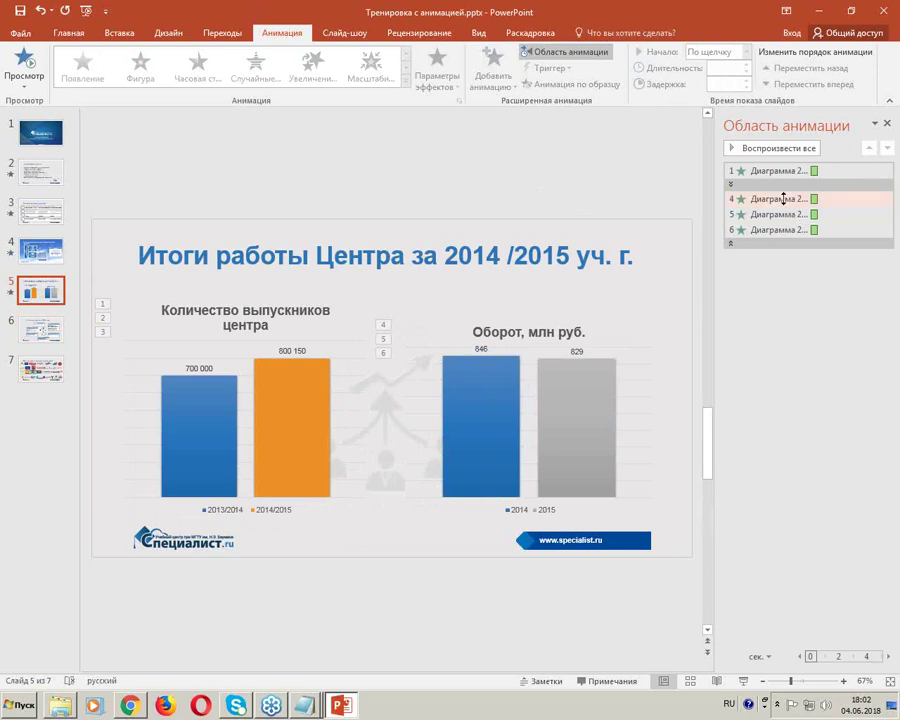
left_click(785, 214)
left_click(714, 53)
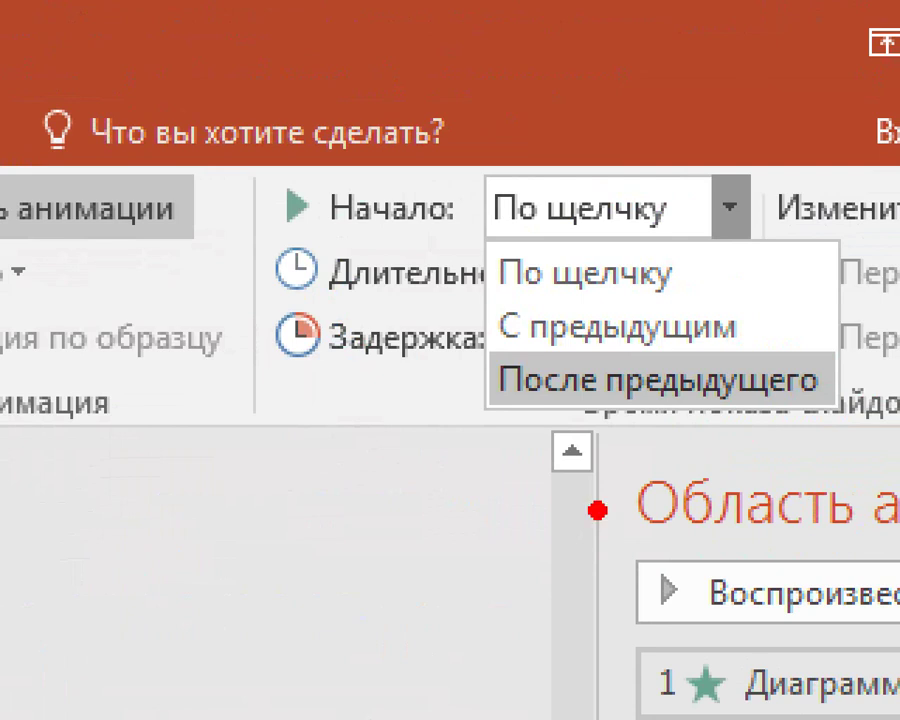
Step: Leave step 5's start timing unchanged and go to slide 4 on effectiveness models
left_click_drag(508, 435, 862, 393)
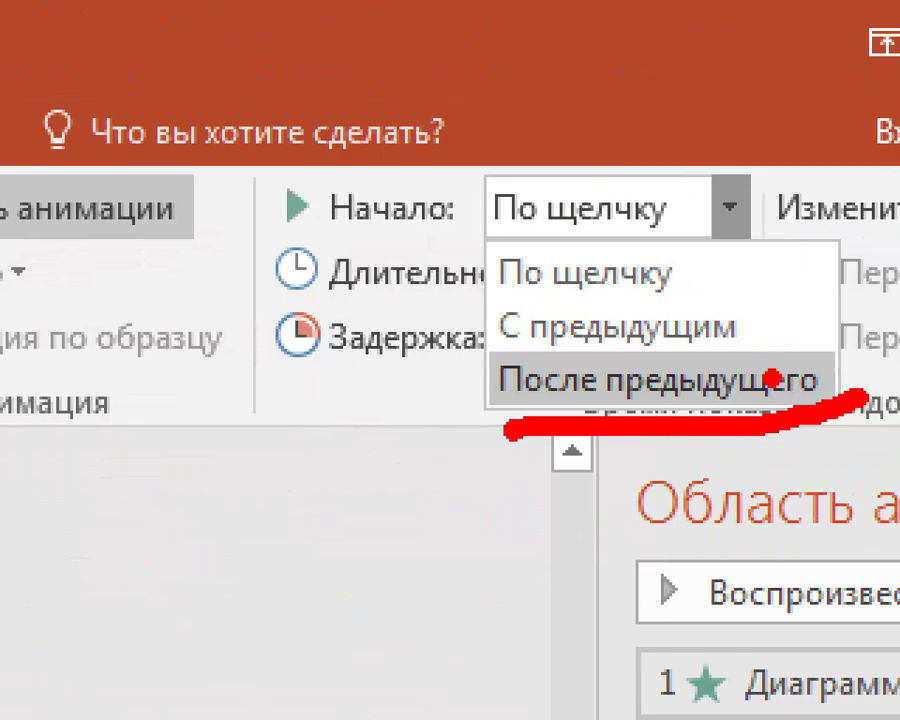
key("Escape")
left_click(44, 262)
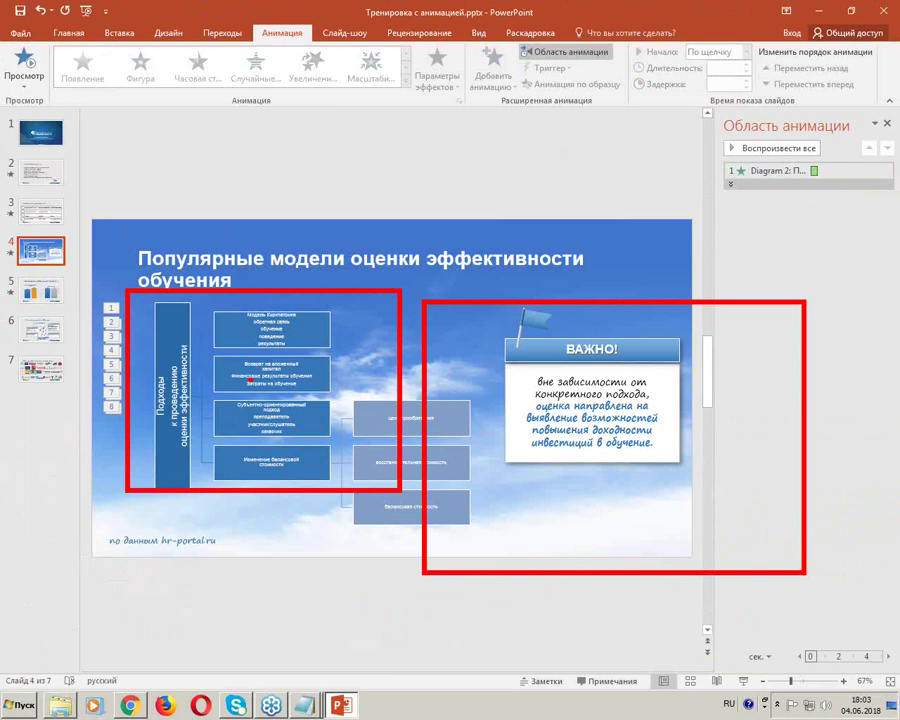
Step: Show the Переходы transition settings for slide 4
left_click_drag(73, 196, 710, 544)
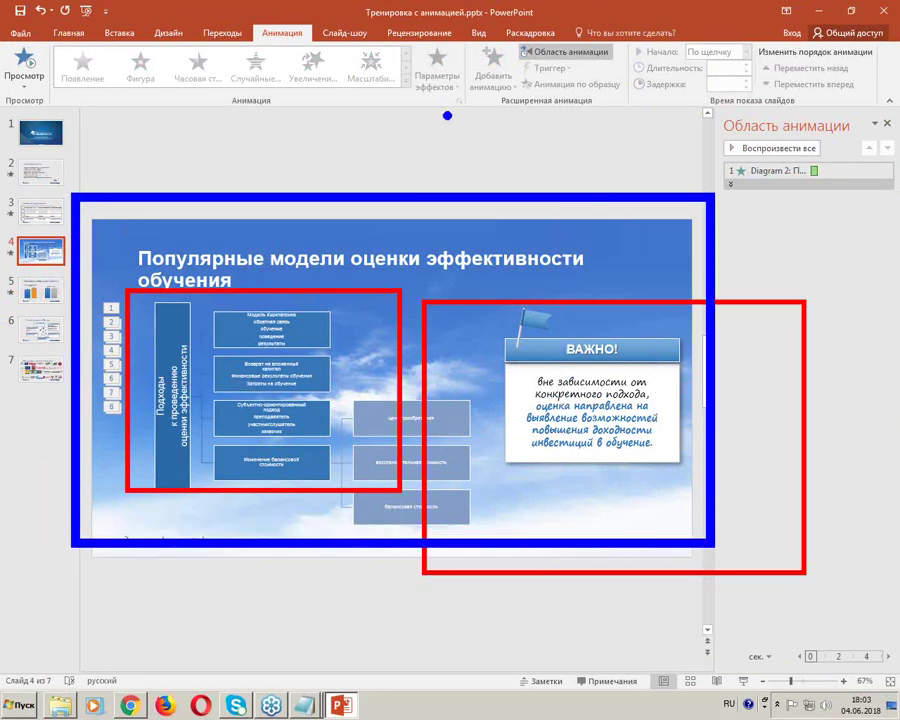
left_click_drag(424, 133, 434, 206)
mouse_move(551, 140)
left_mouse_down()
mouse_move(548, 218)
mouse_move(590, 200)
left_mouse_up()
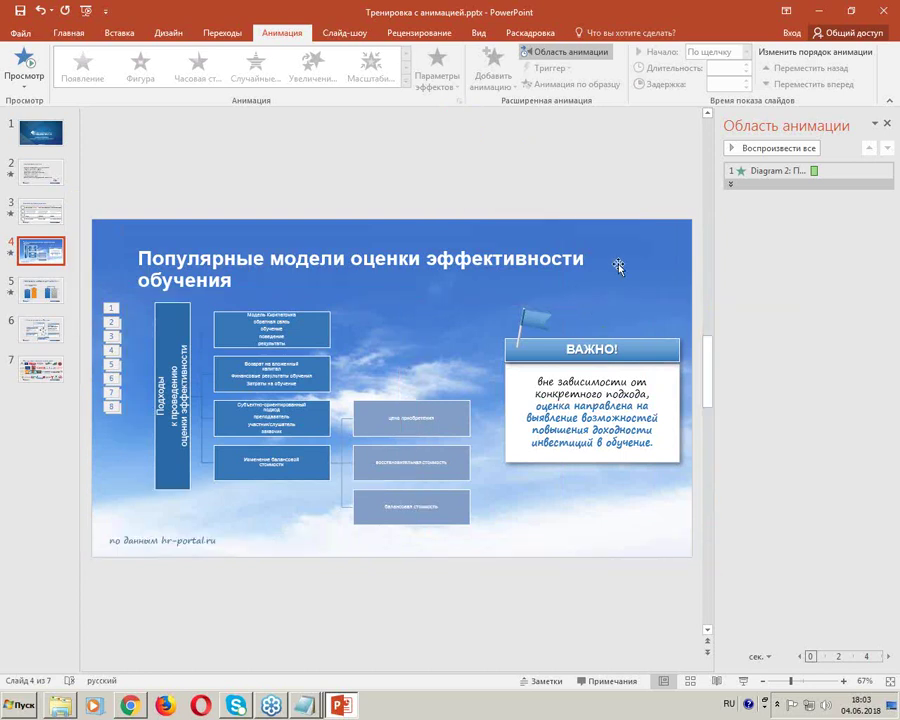
left_click(222, 35)
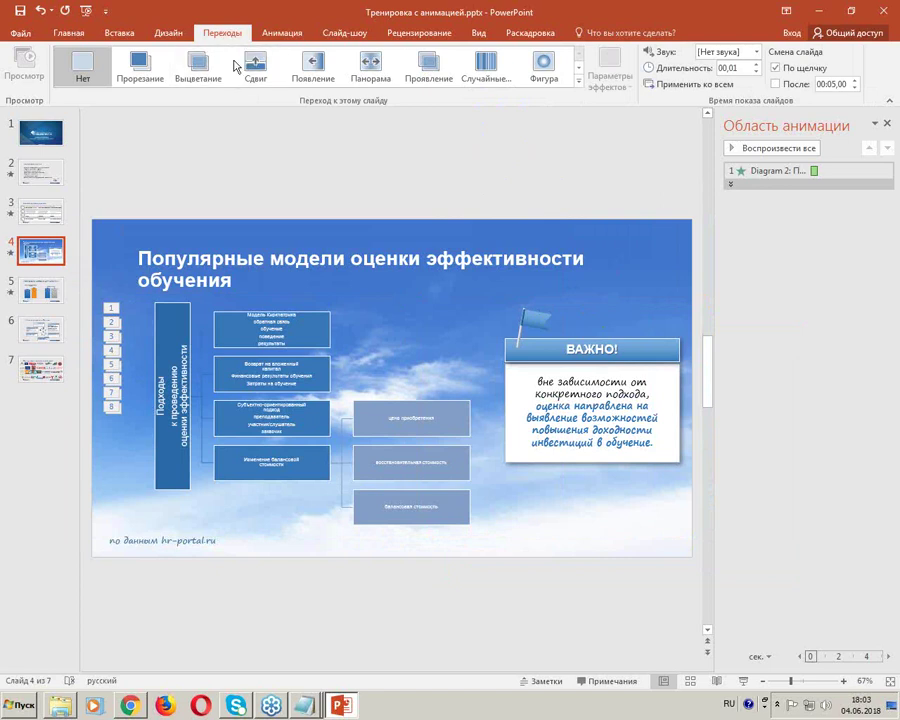
Step: Check the После advance-time box, then return to slide 5 with the charts
left_click(822, 84)
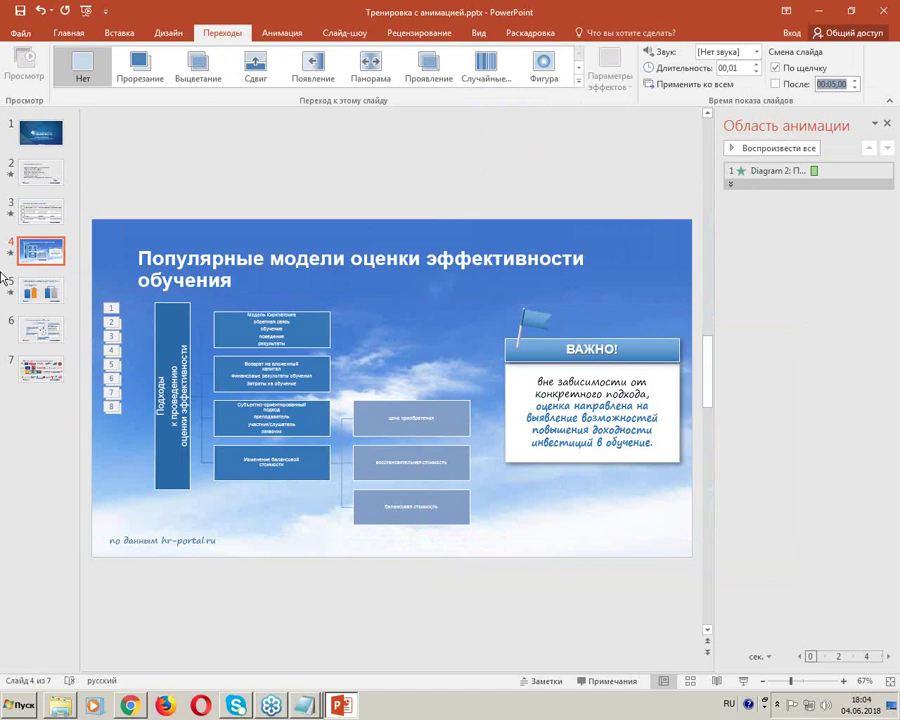
left_click(55, 252)
left_click(36, 296)
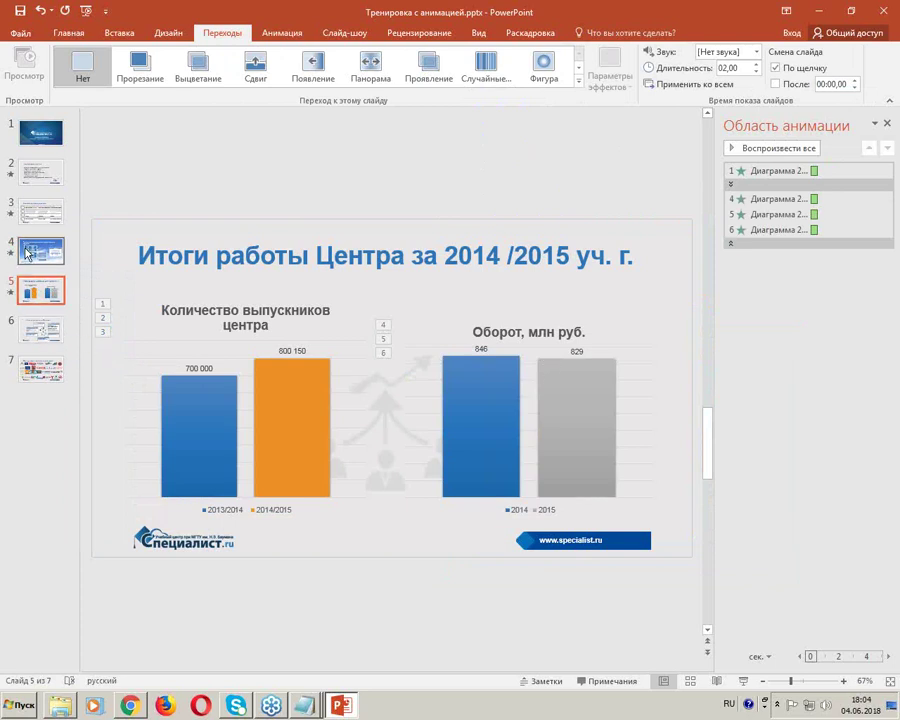
Step: Review the animations on slide 2's Направления курсов list
left_click(50, 178)
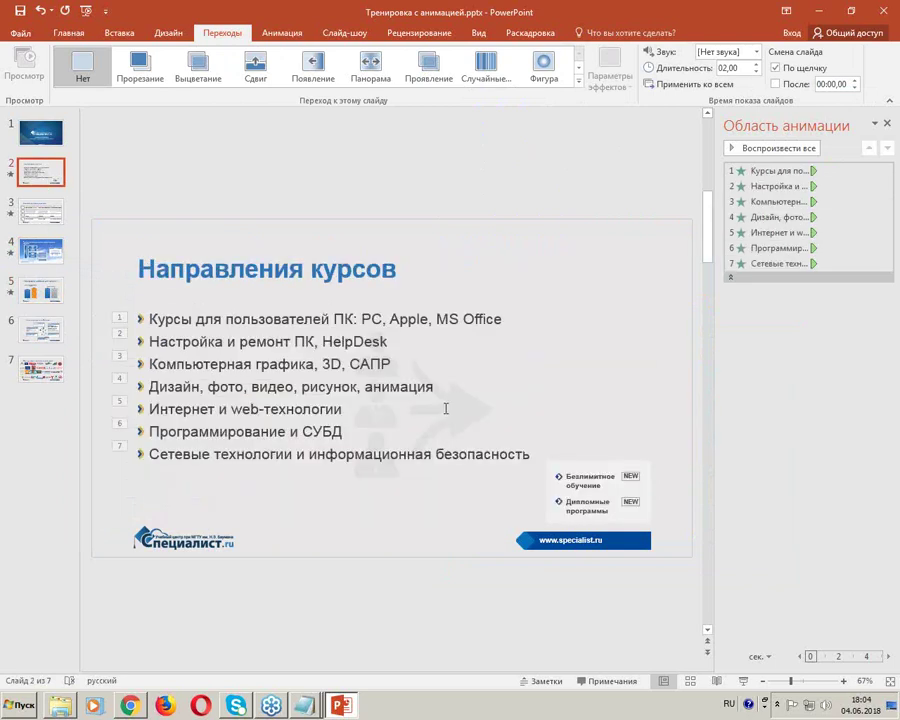
left_click(345, 342)
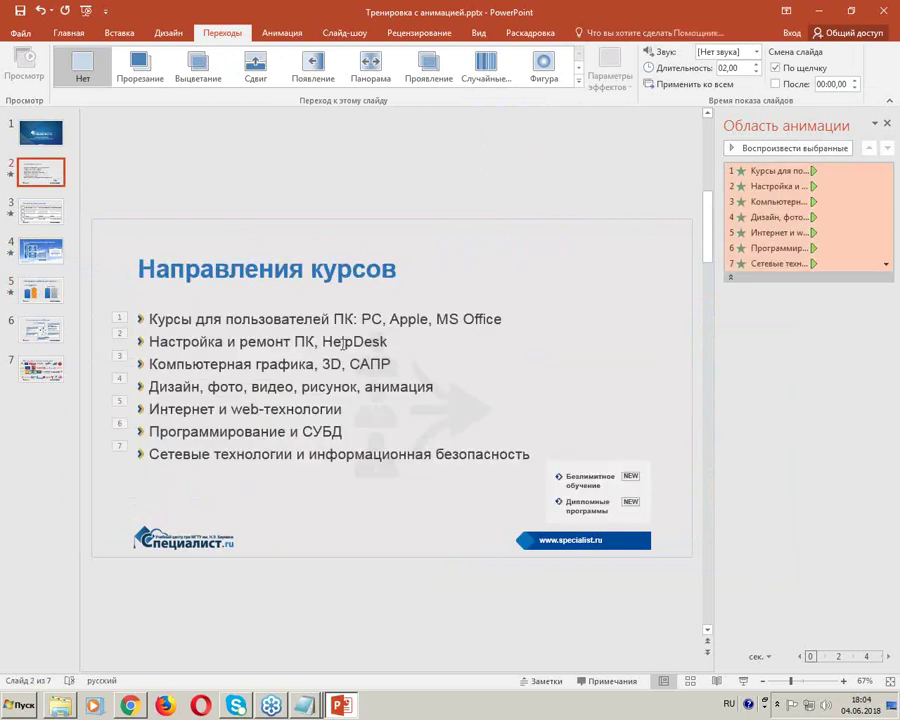
left_click(282, 33)
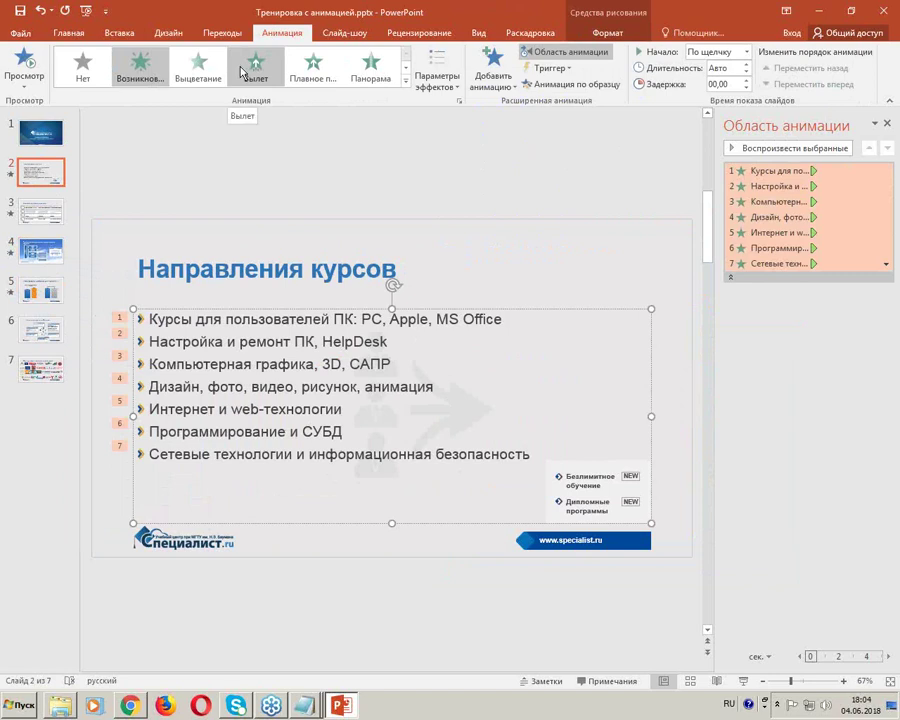
left_click(495, 77)
left_click(125, 199)
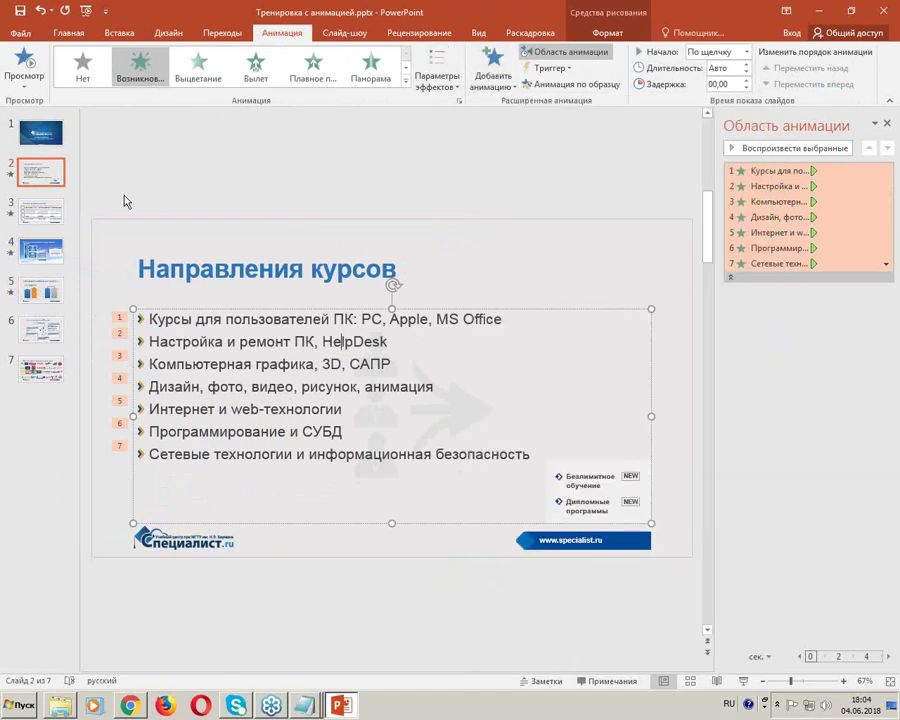
Step: Review animations on slide 3's checkmark group and slide 4's evaluation diagram
left_click(40, 211)
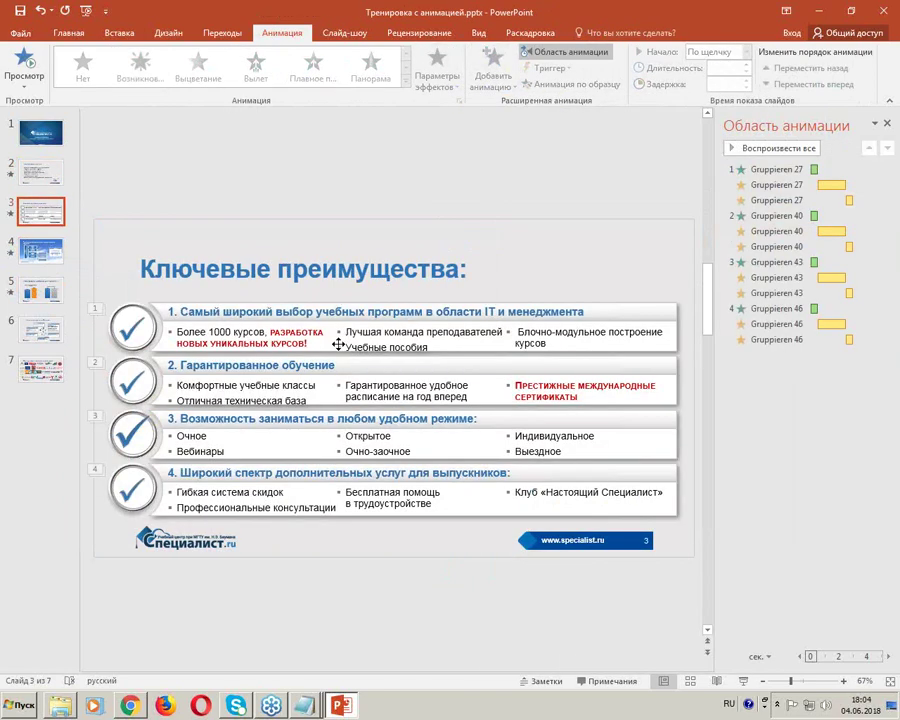
left_click(120, 328)
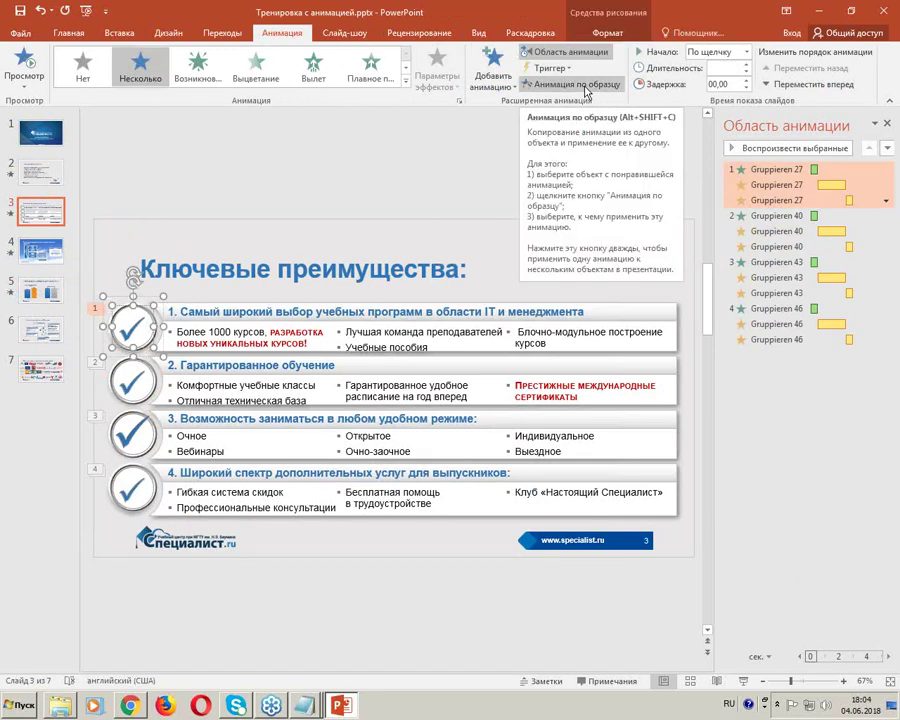
left_click(30, 254)
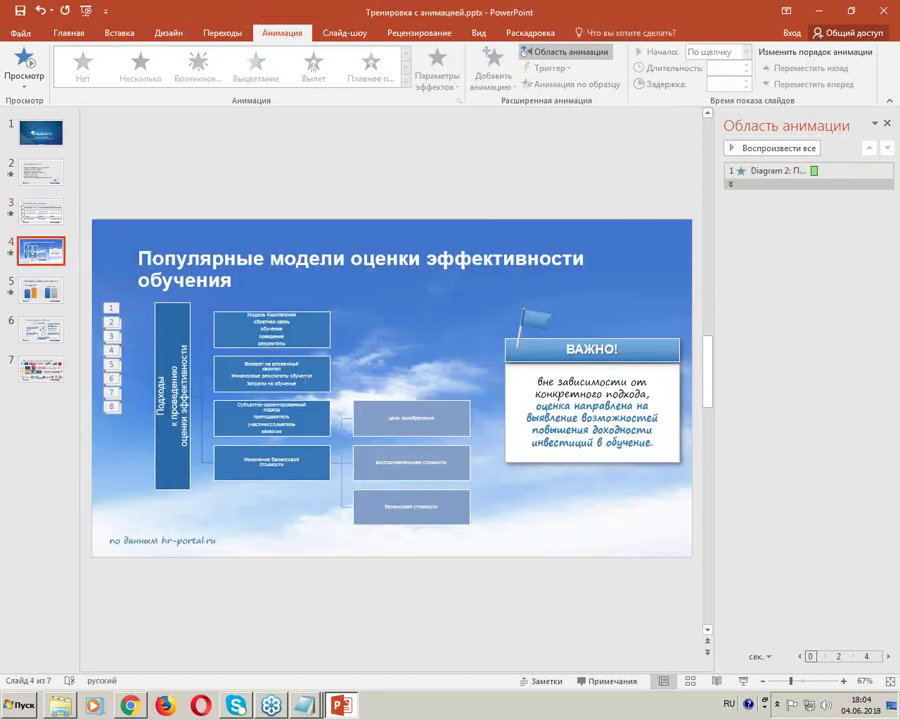
left_click(271, 370)
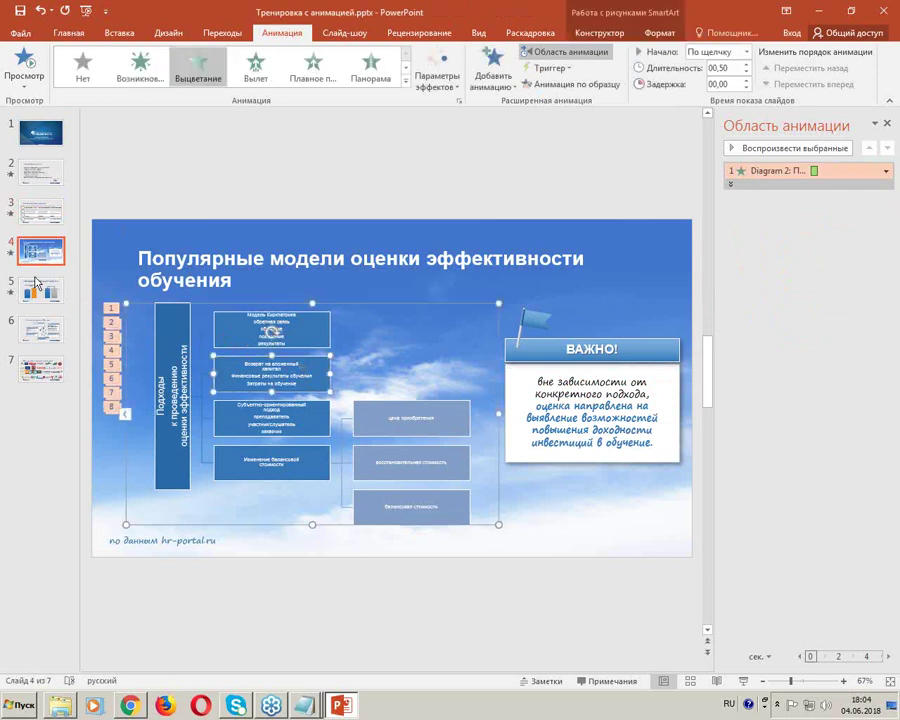
scroll(350, 388, "down", 1)
Step: Browse the graduates chart's Chart Elements and Chart Styles options, then deselect it
left_click(325, 406)
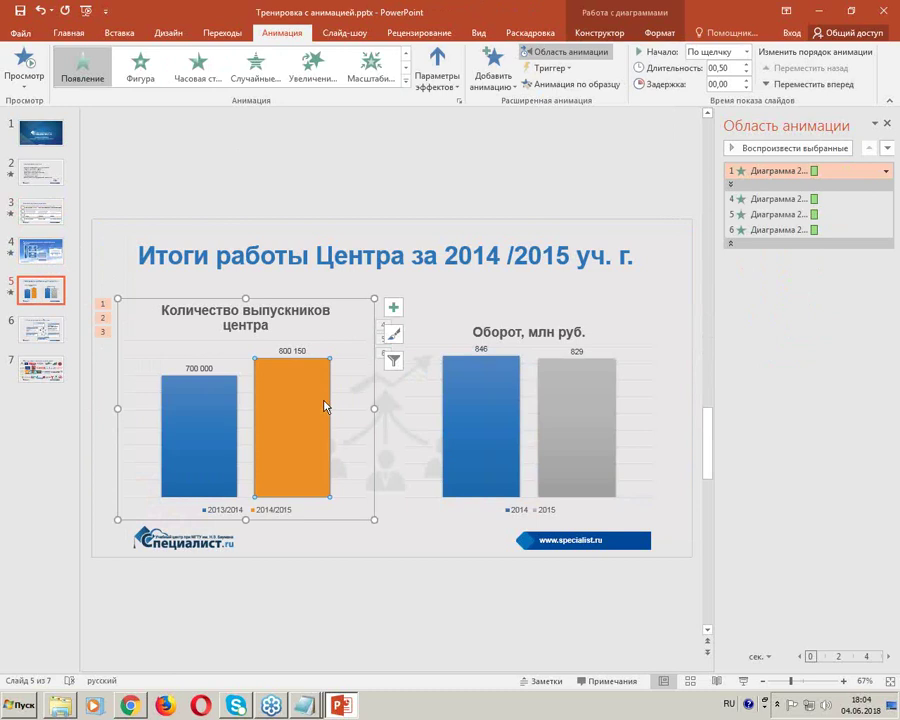
left_click(393, 307)
left_click(393, 334)
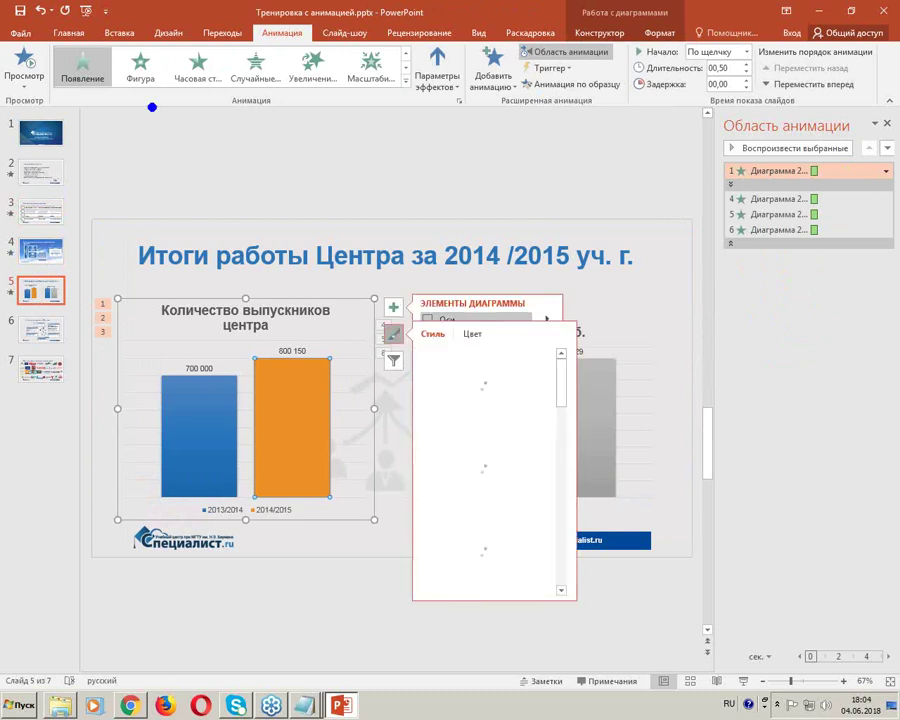
left_click_drag(24, 40, 208, 158)
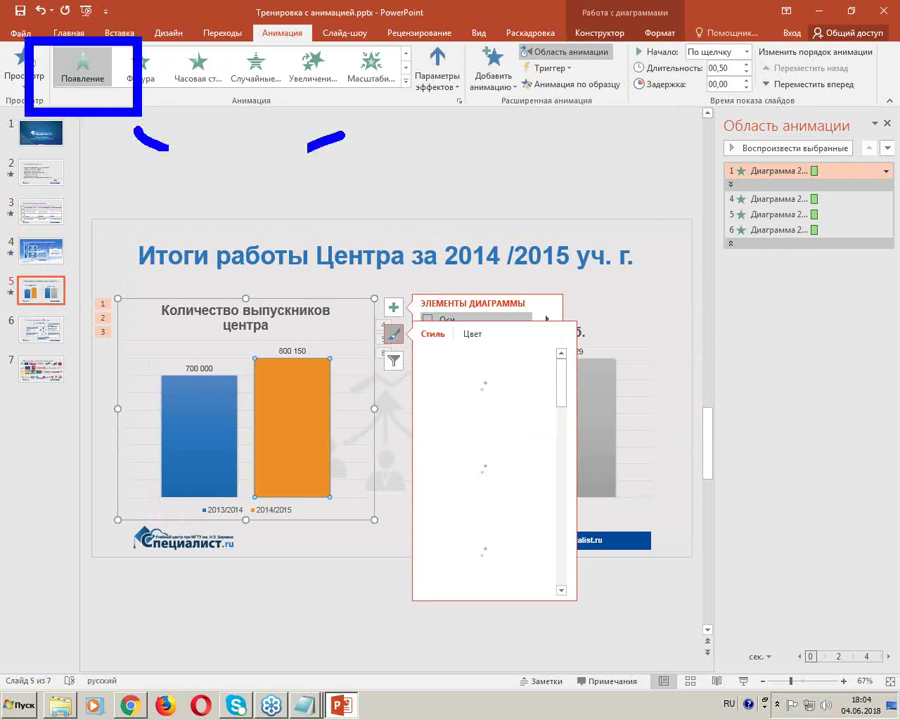
left_click_drag(280, 157, 410, 97)
left_click_drag(406, 25, 440, 90)
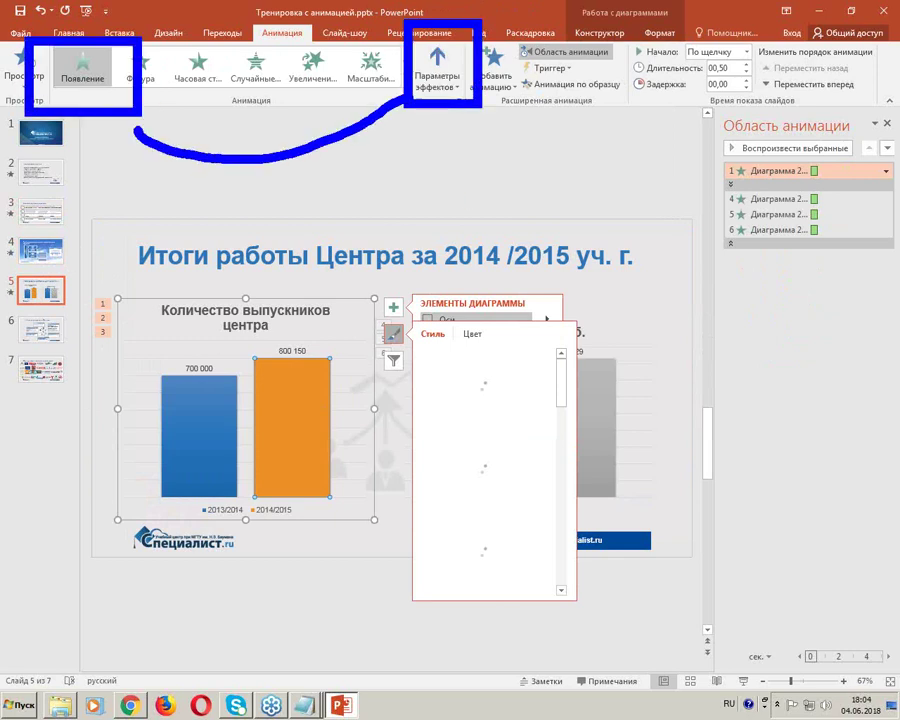
key("Escape")
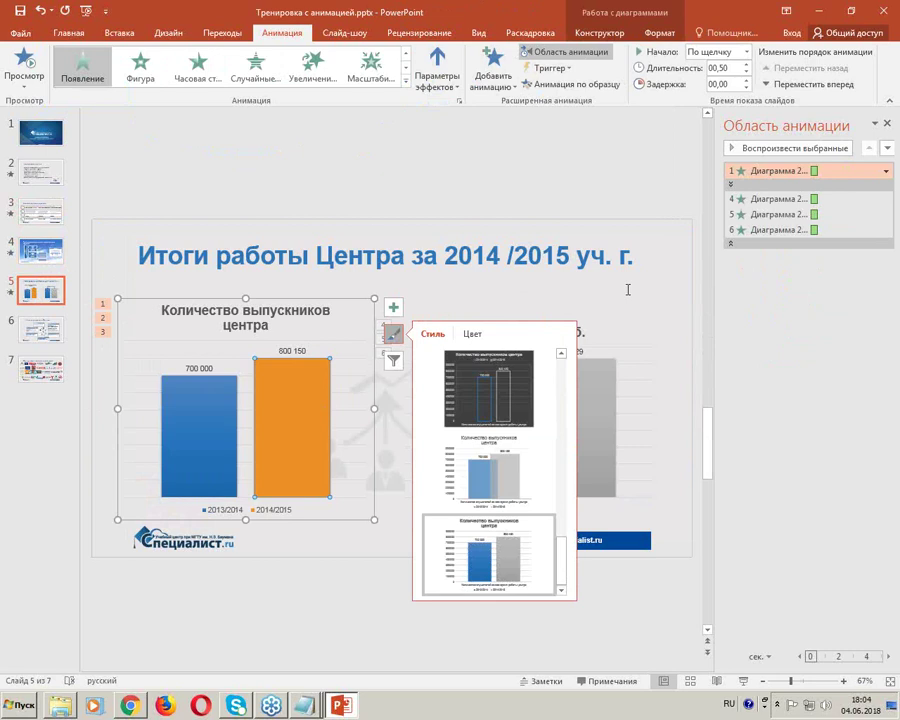
left_click(628, 160)
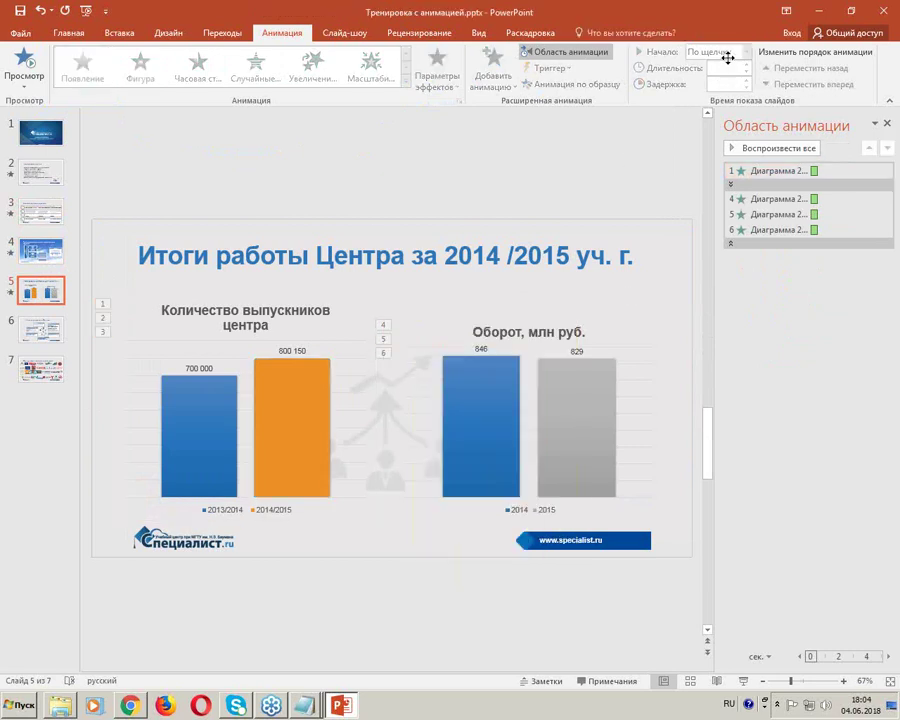
left_click(796, 230)
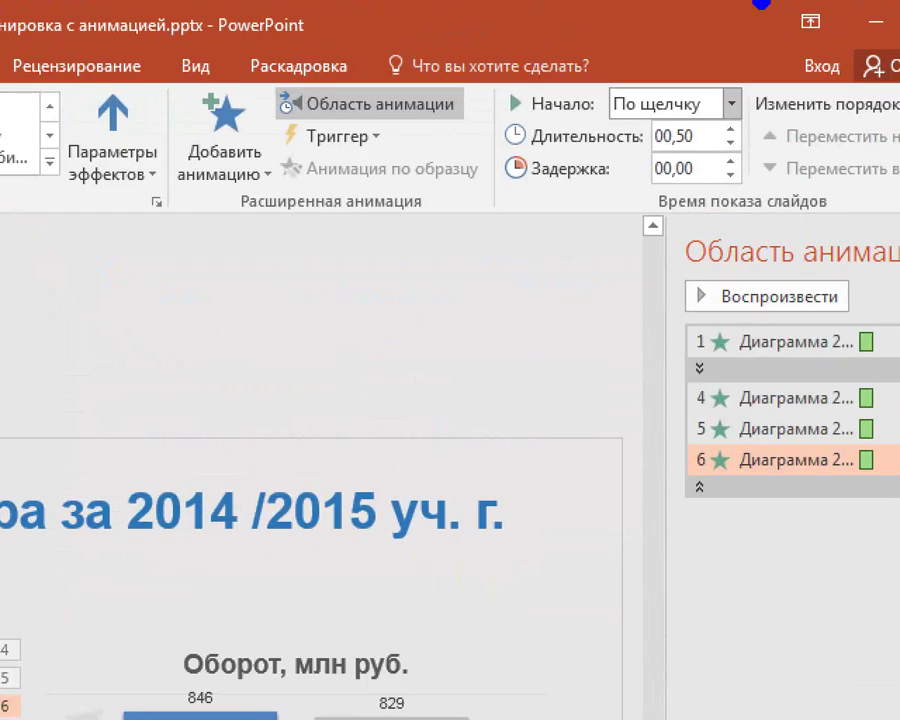
mouse_move(466, 50)
left_mouse_down()
mouse_move(704, 194)
mouse_move(805, 232)
left_mouse_up()
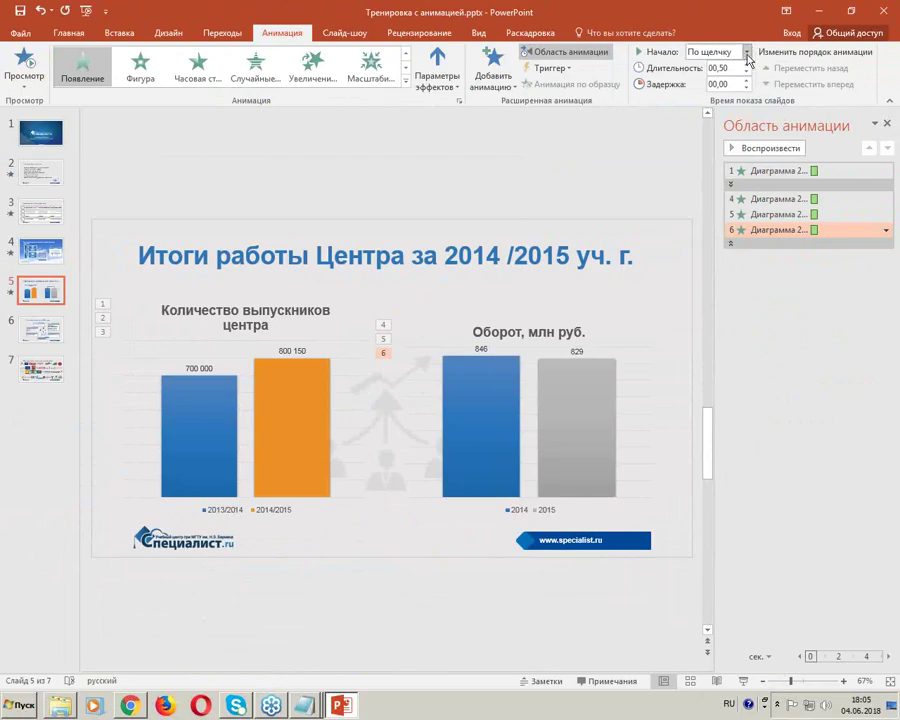
left_click(737, 83)
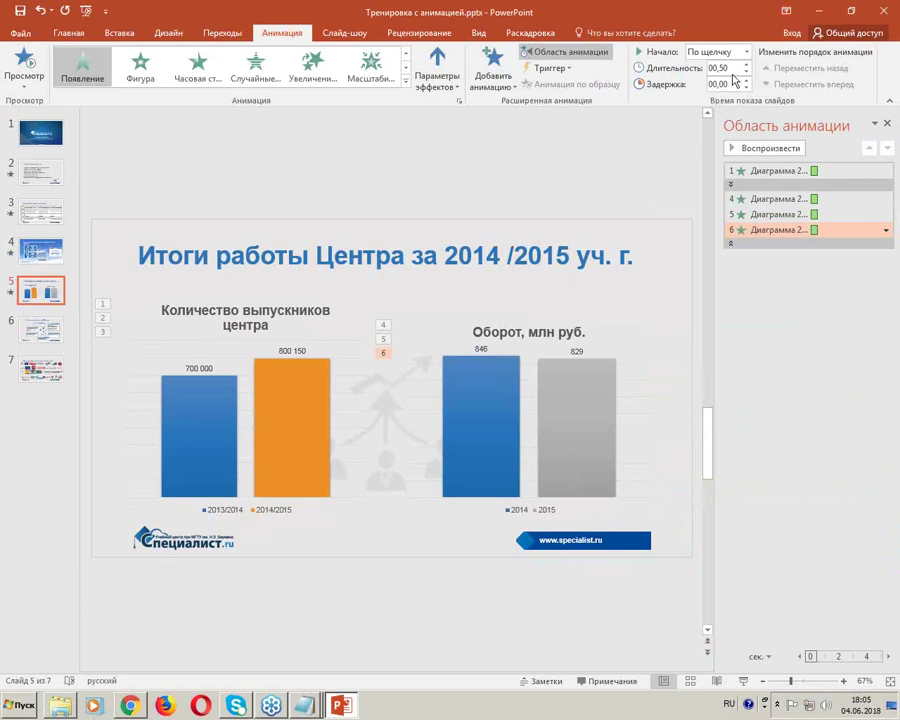
left_click(730, 70)
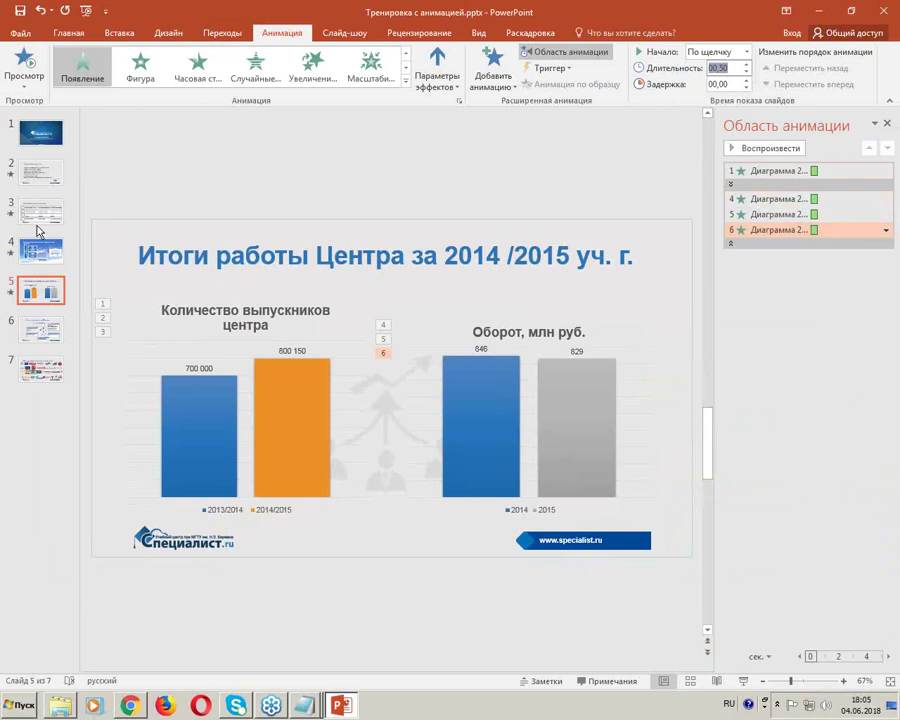
Step: Set the second and third chart animations to a 2-second duration and preview them
left_click(30, 178)
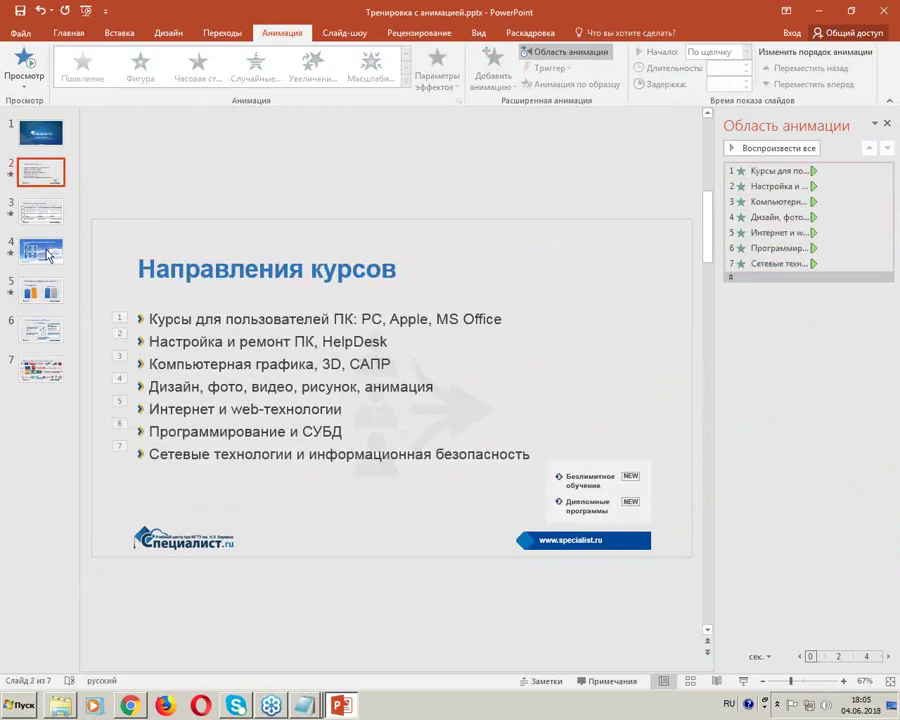
left_click(40, 290)
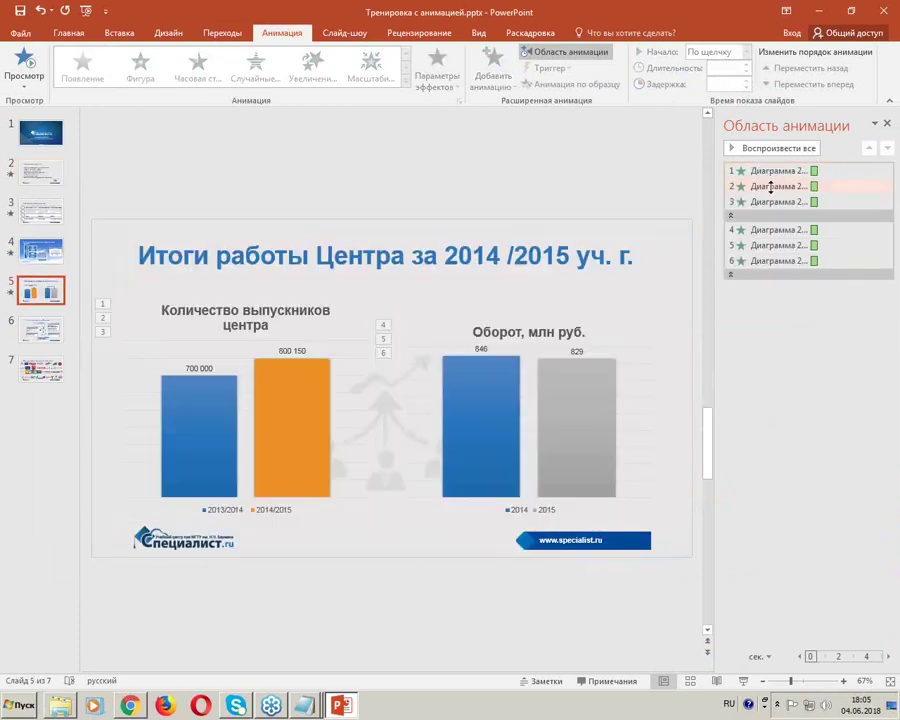
left_click(770, 186)
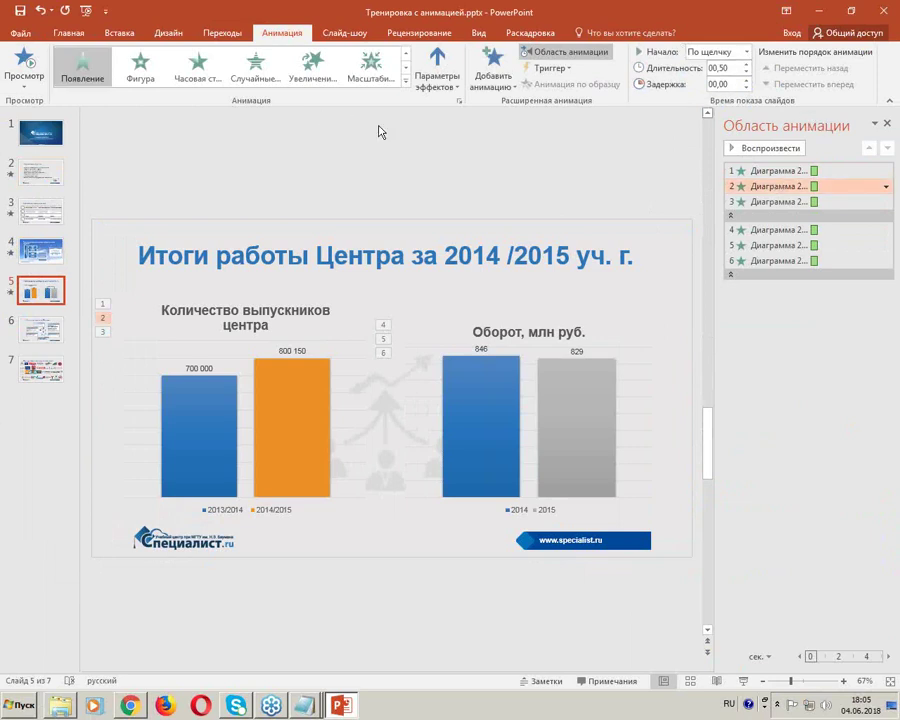
left_click(755, 152)
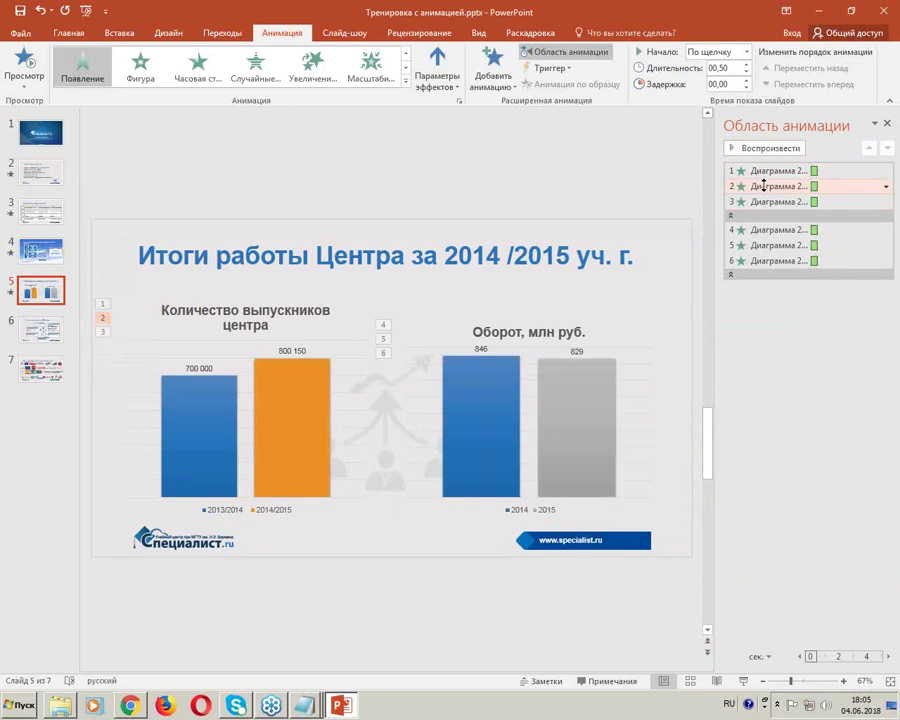
left_click(728, 68)
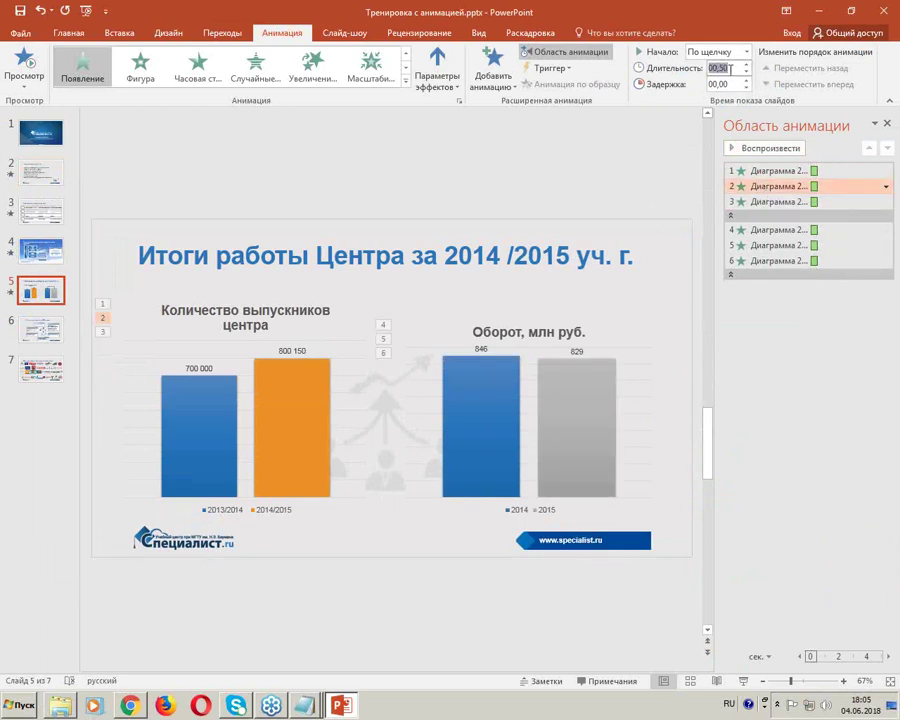
left_click(770, 202)
left_click(735, 68)
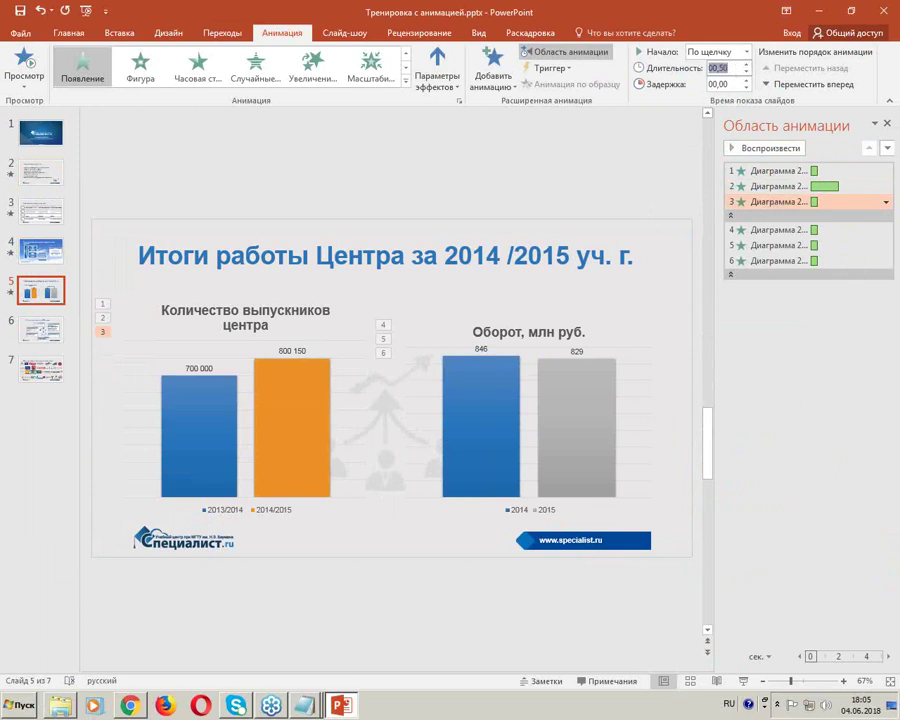
type("2")
key("Return")
left_click(760, 149)
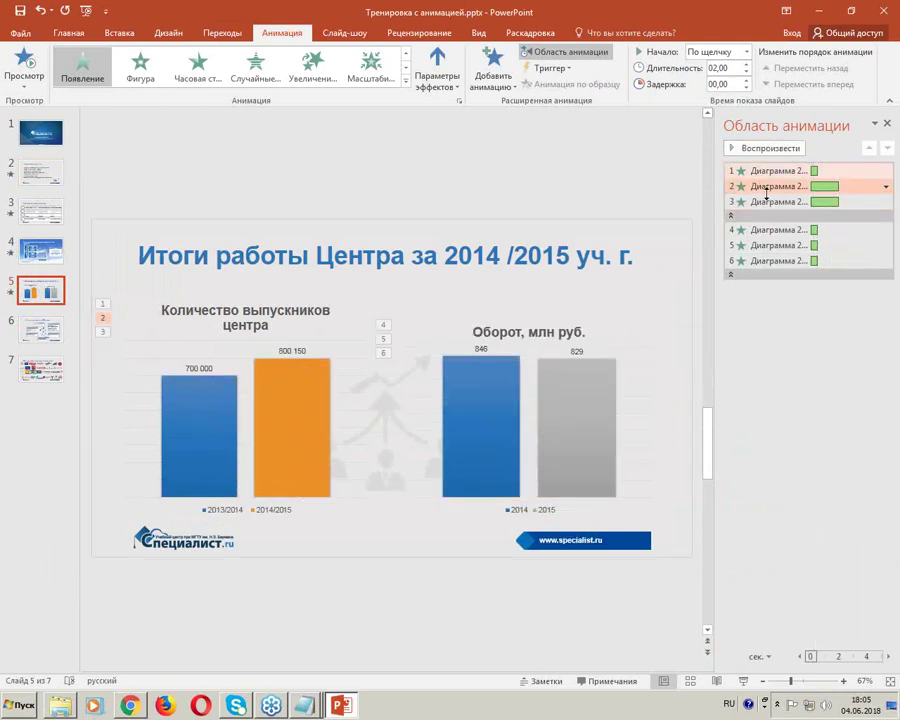
left_click(760, 149)
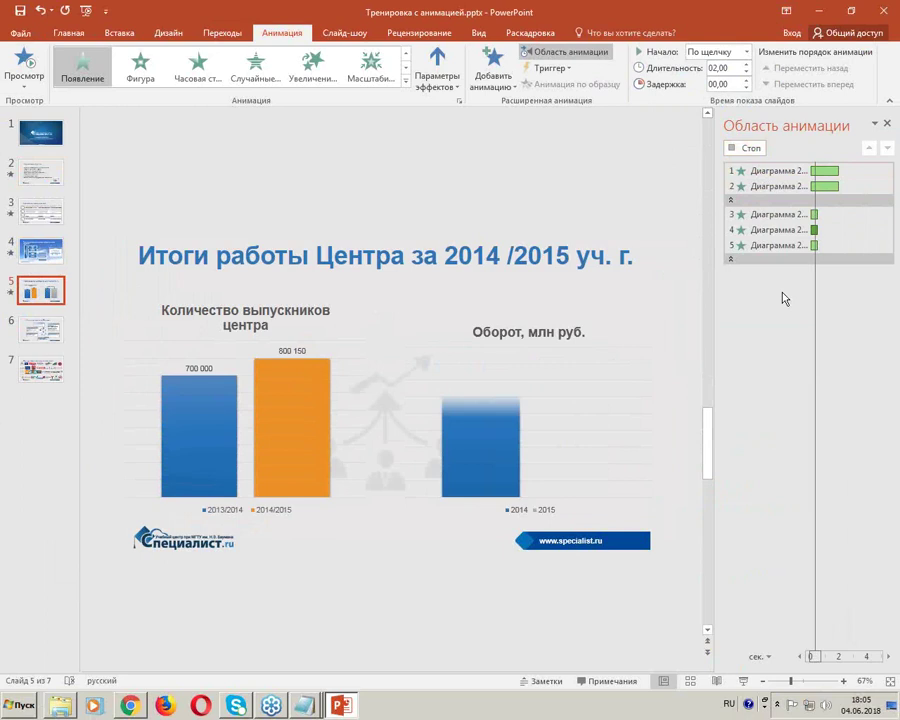
Step: Confirm the second animation reads 02,00, then switch to slide 6 with the Moscow map
left_click(767, 184)
left_click(731, 67)
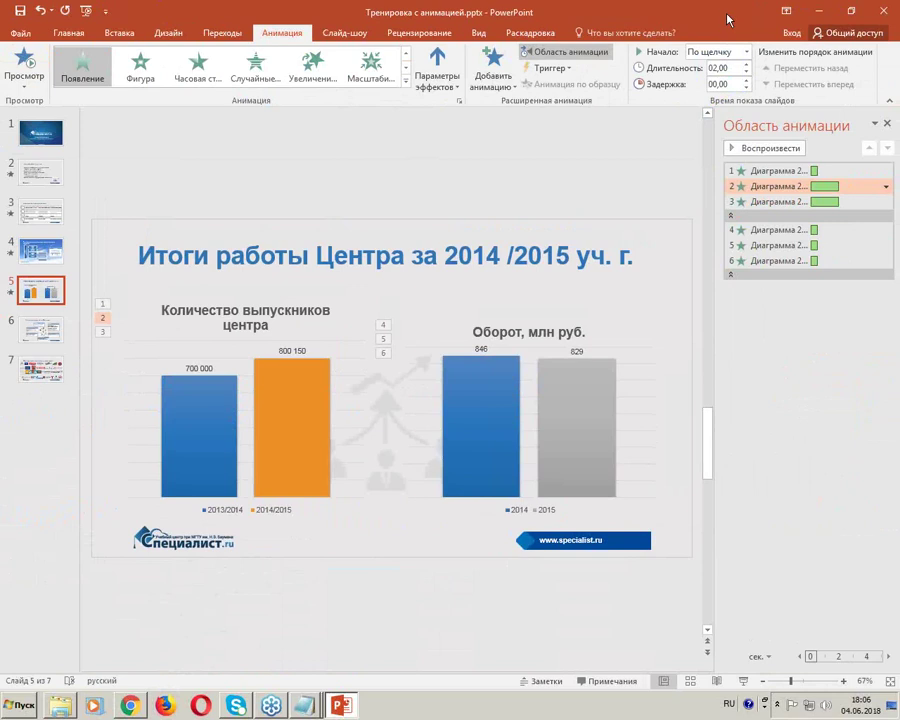
left_click(41, 340)
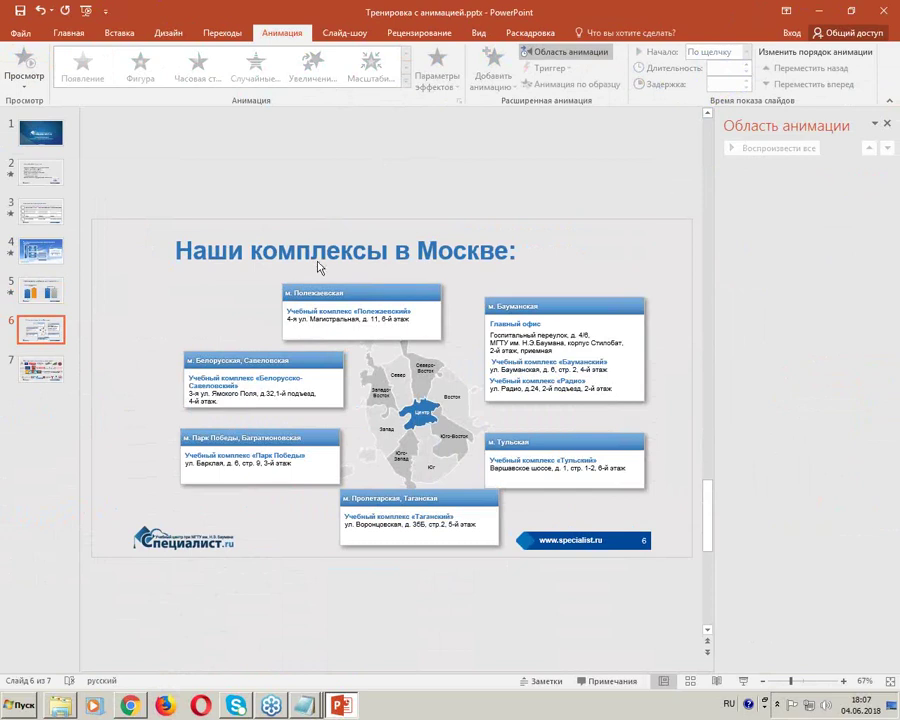
left_click(41, 136)
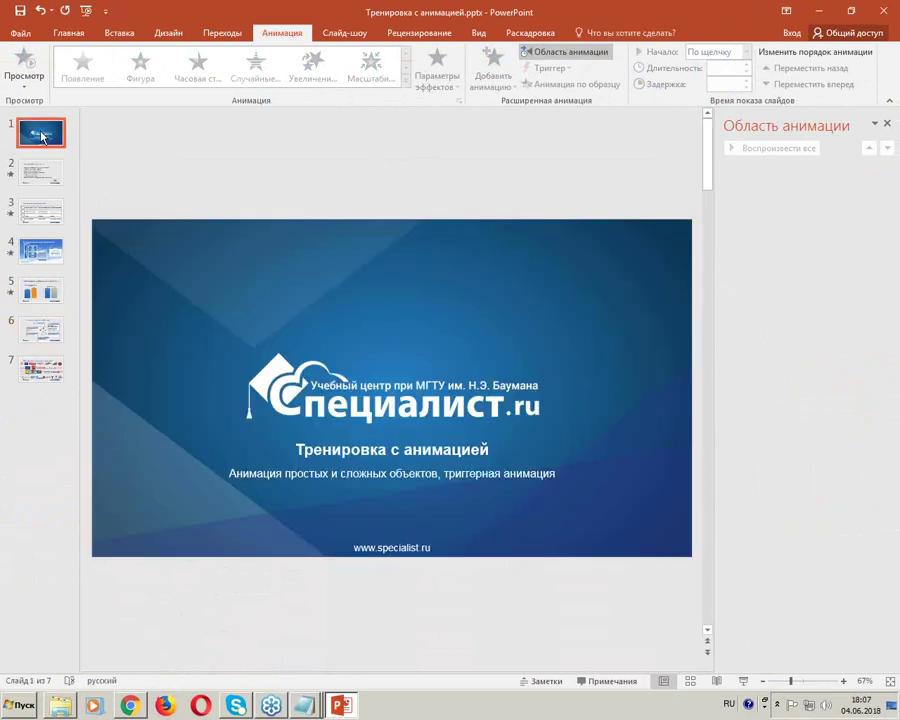
key("F5")
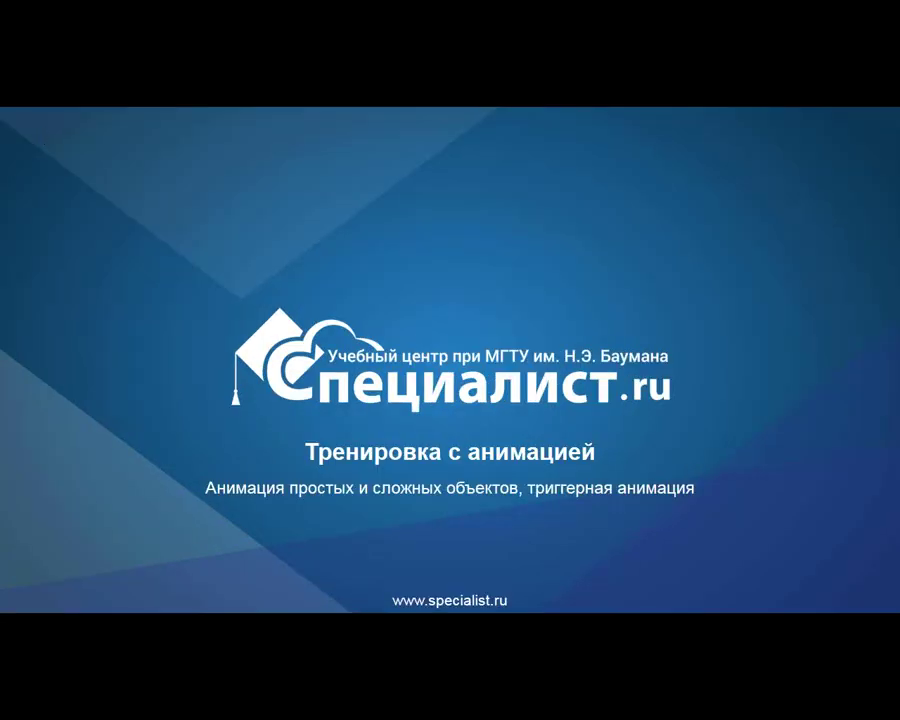
key("Right")
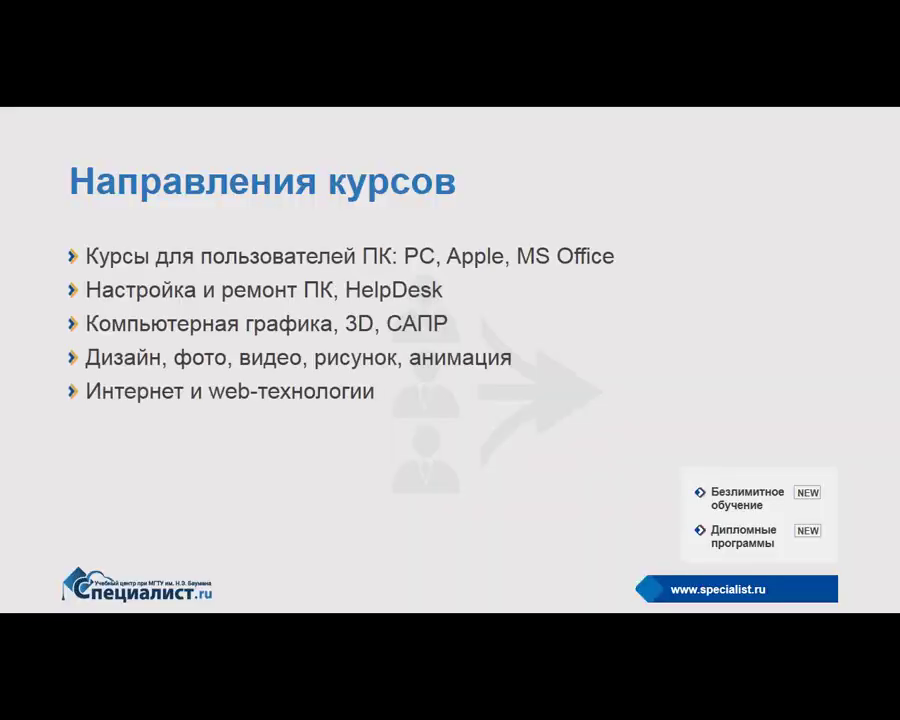
key("Right")
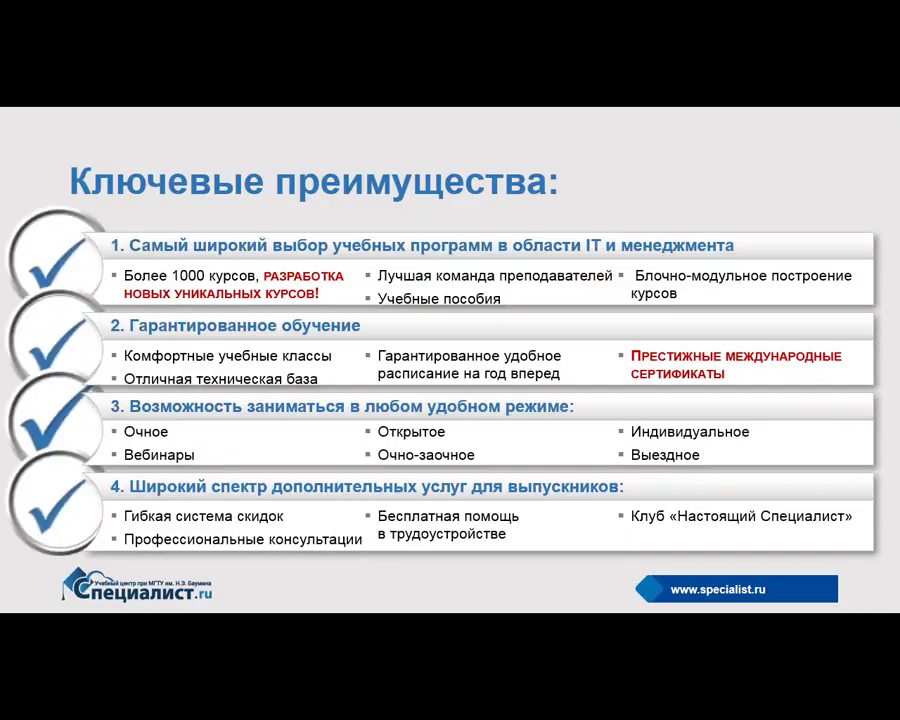
key("Right")
key("Right")
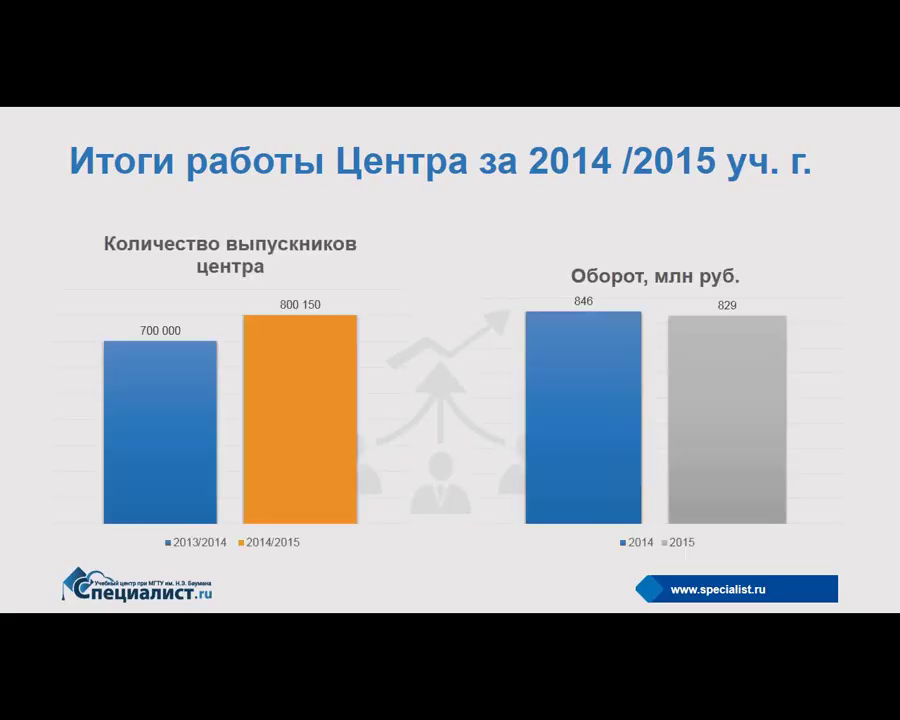
key("Right")
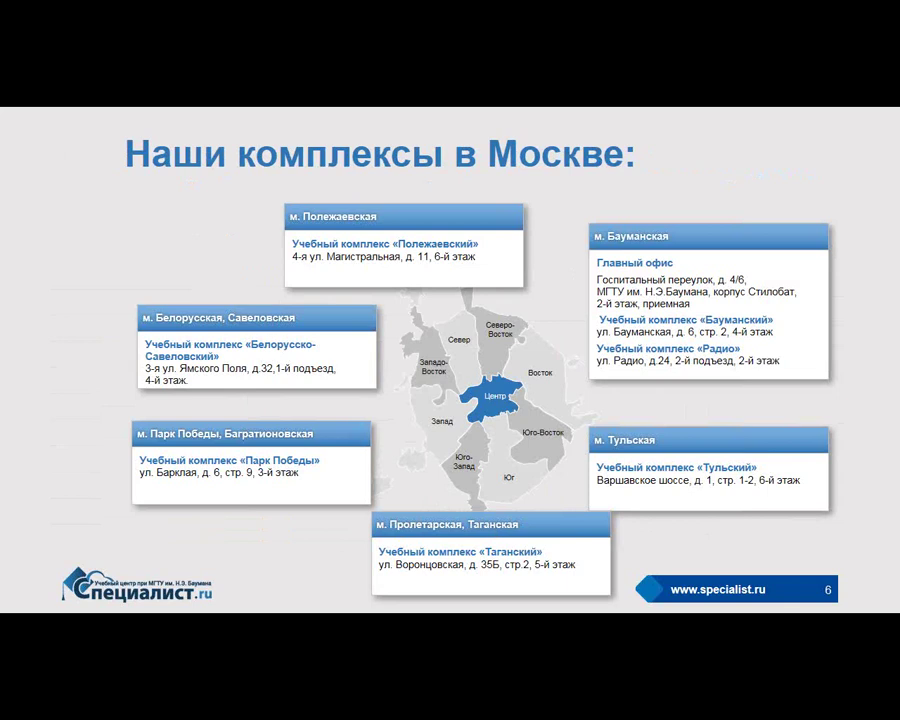
key("Escape")
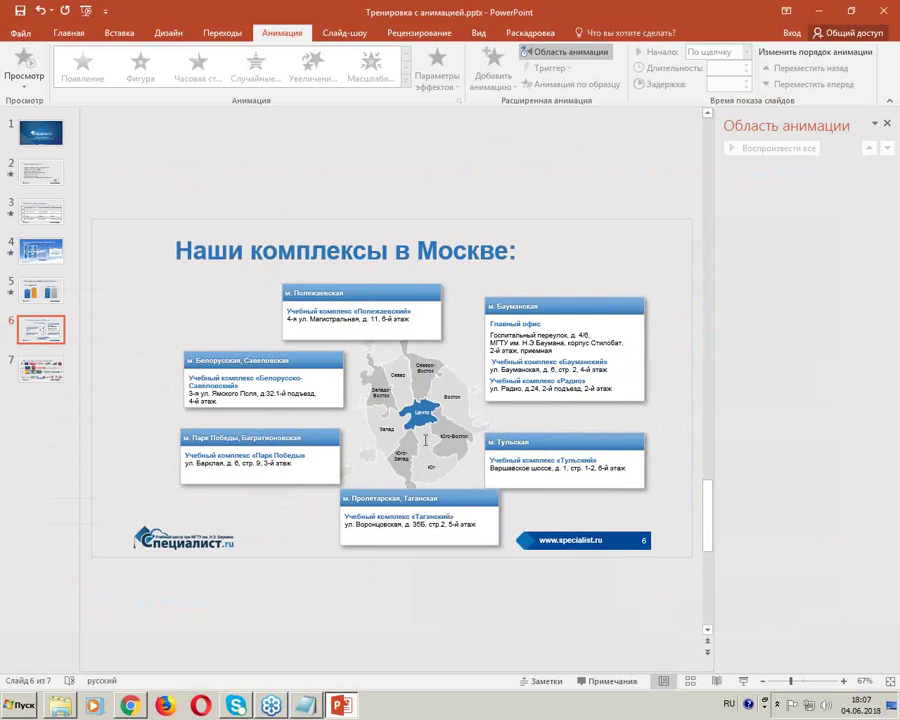
Step: Move the Тульская box below the map and the Пролетарская, Таганская box to its right
left_click(416, 320)
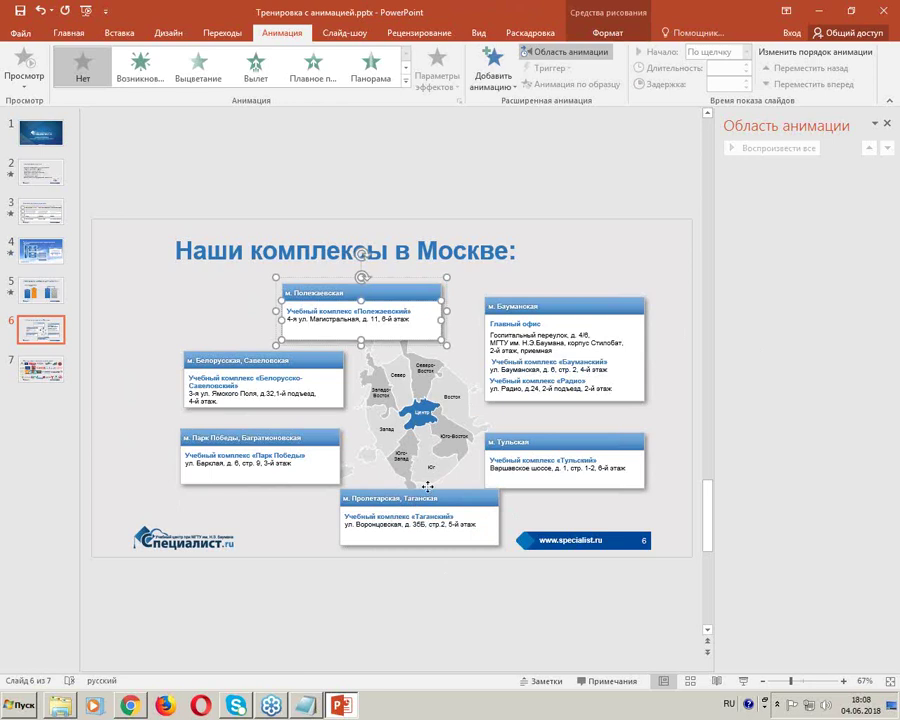
left_click_drag(427, 487, 576, 481)
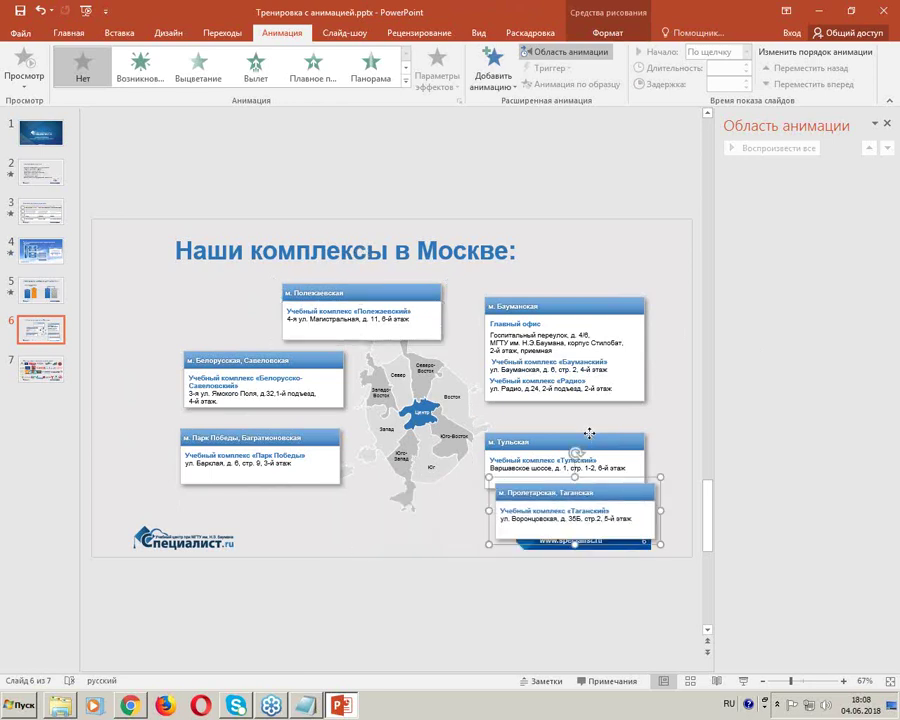
left_click_drag(589, 433, 424, 485)
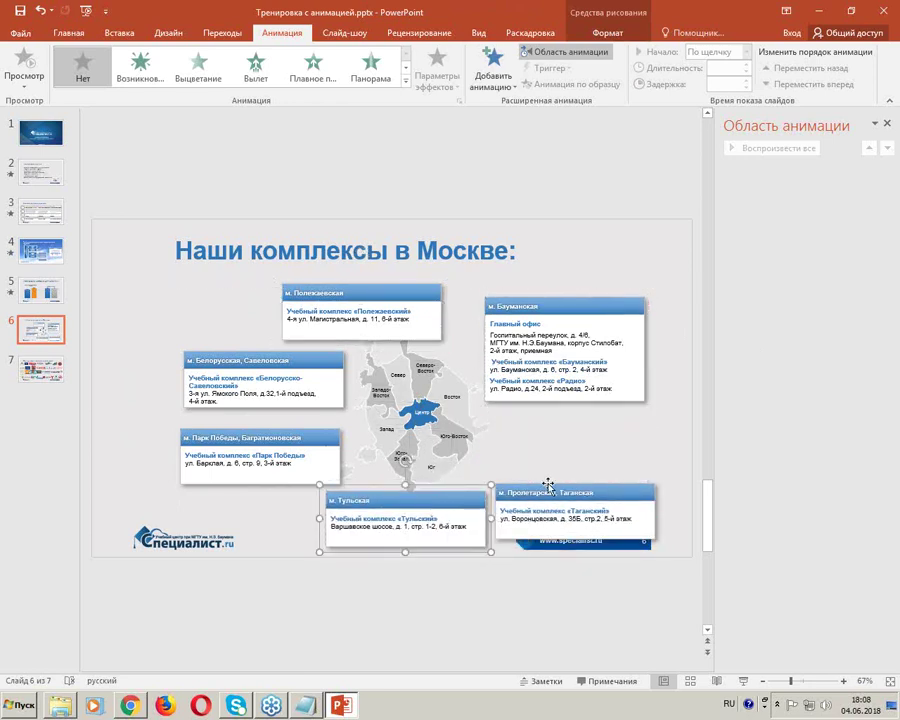
left_click_drag(548, 485, 550, 428)
left_click_drag(424, 490, 436, 489)
left_click(135, 362)
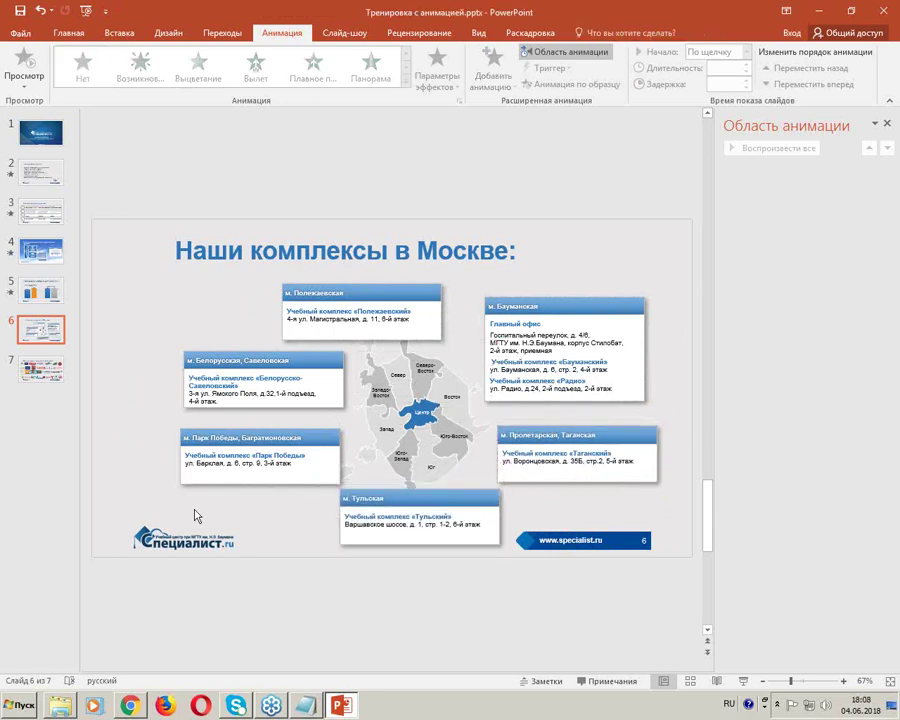
Step: Select all six location boxes, from Полежаевская through Бауманская, together
left_click(323, 433)
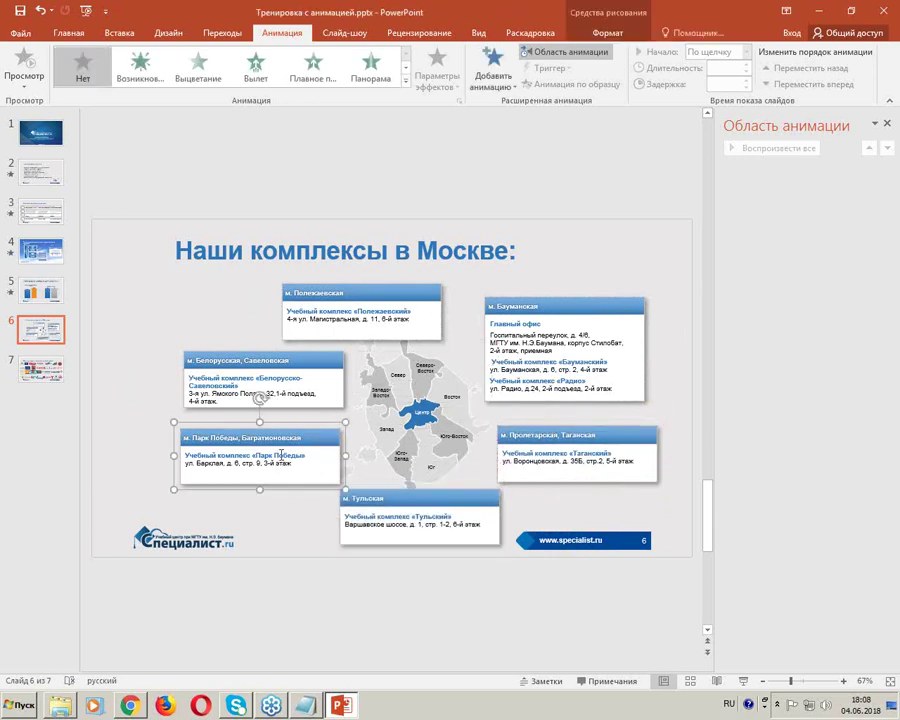
left_click(252, 539)
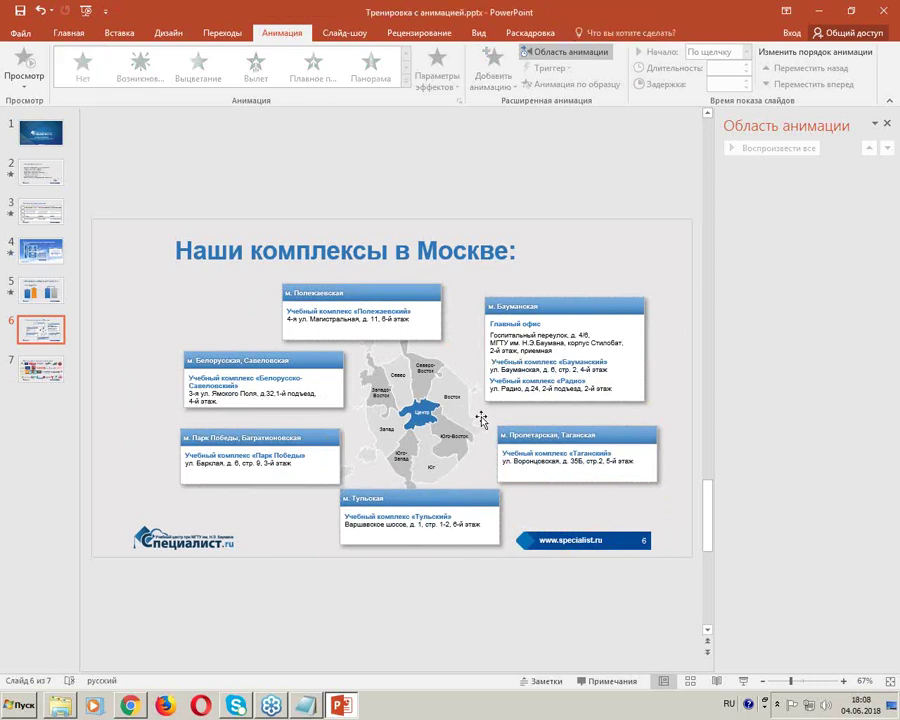
left_click(410, 316)
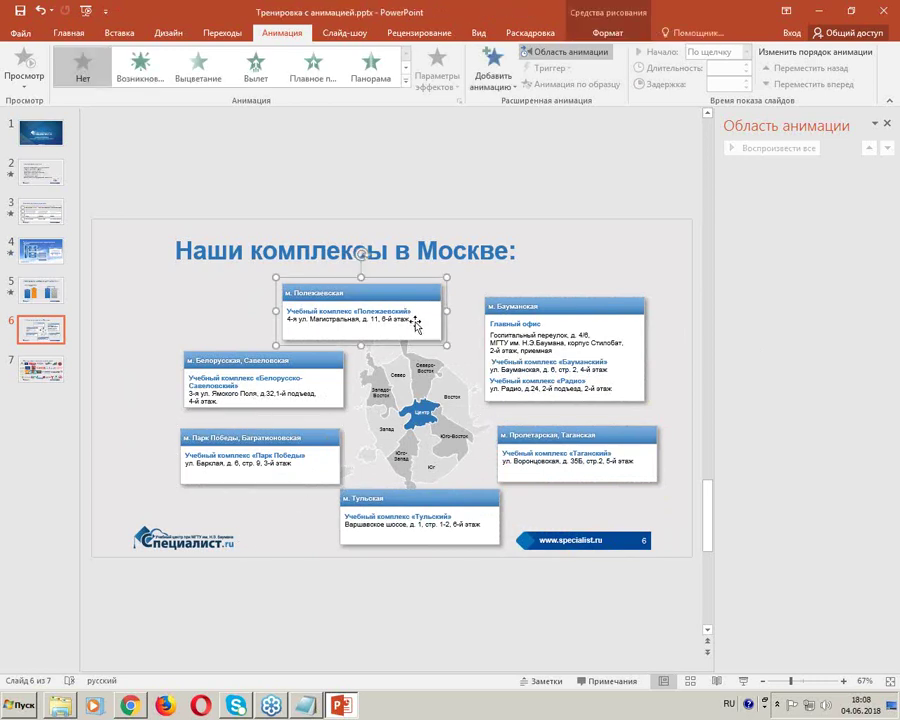
left_click(256, 387, "shift")
left_click(260, 460, "shift")
left_click(577, 455, "shift")
left_click(420, 510, "shift")
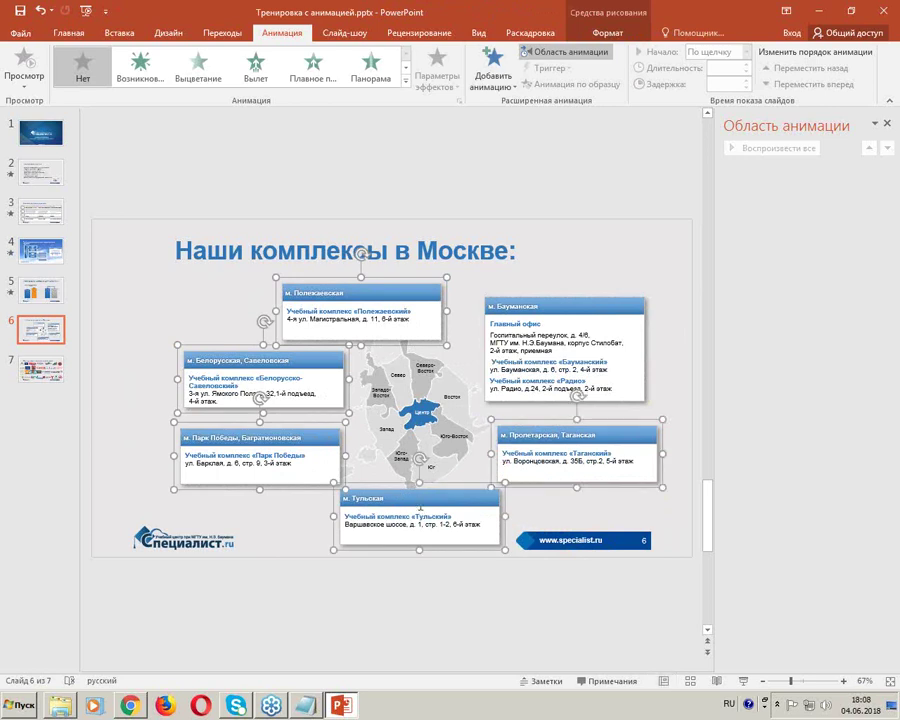
left_click(560, 345, "shift")
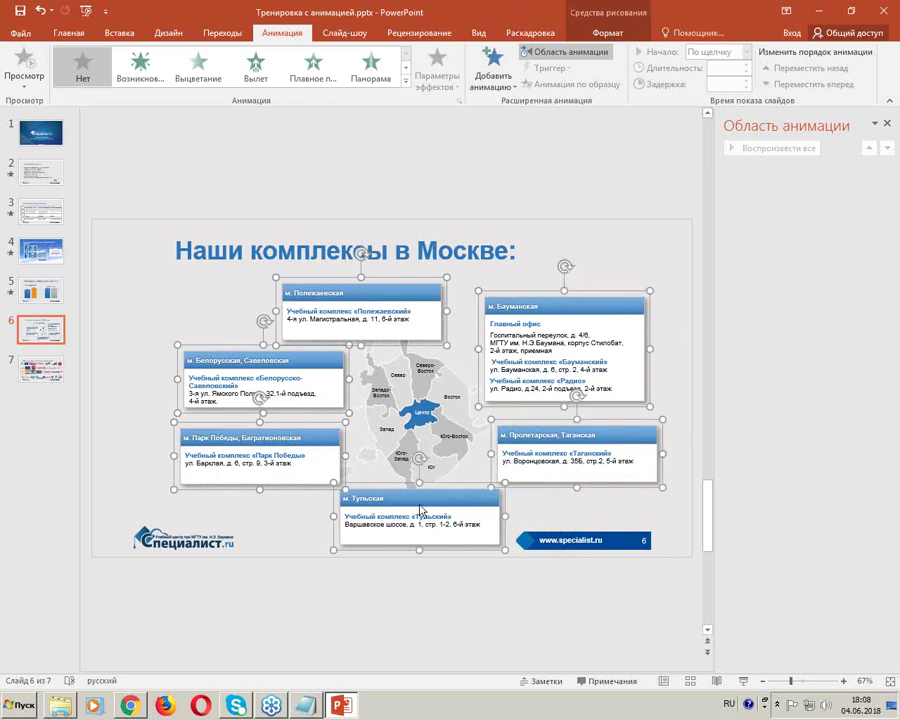
Step: Give the six boxes a Масштабирование entrance with Центр слайда effect option, starting По щелчку
left_click(406, 80)
key("Escape")
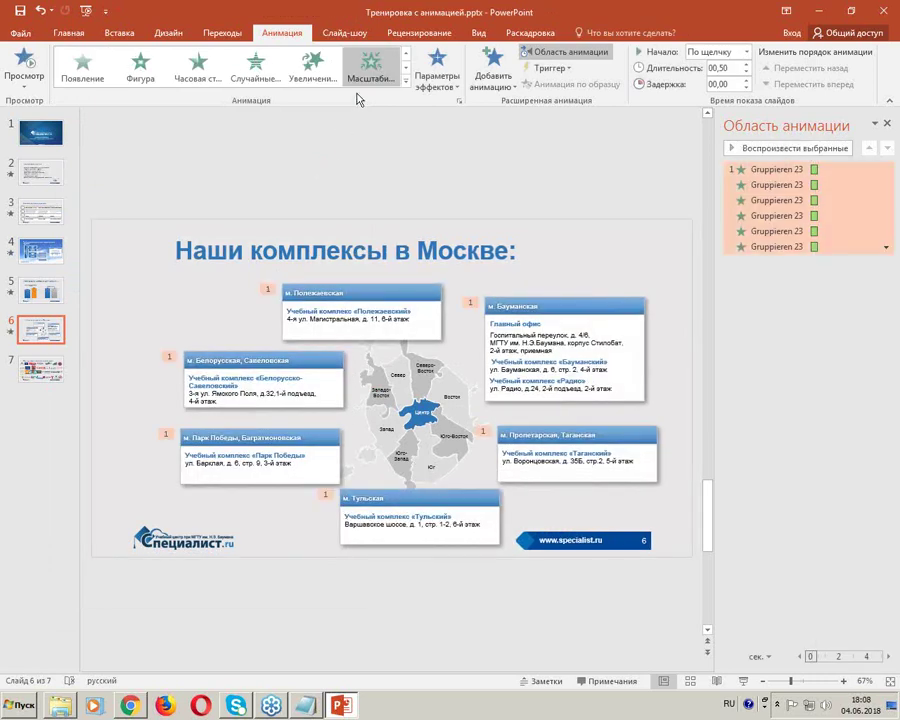
left_click(440, 78)
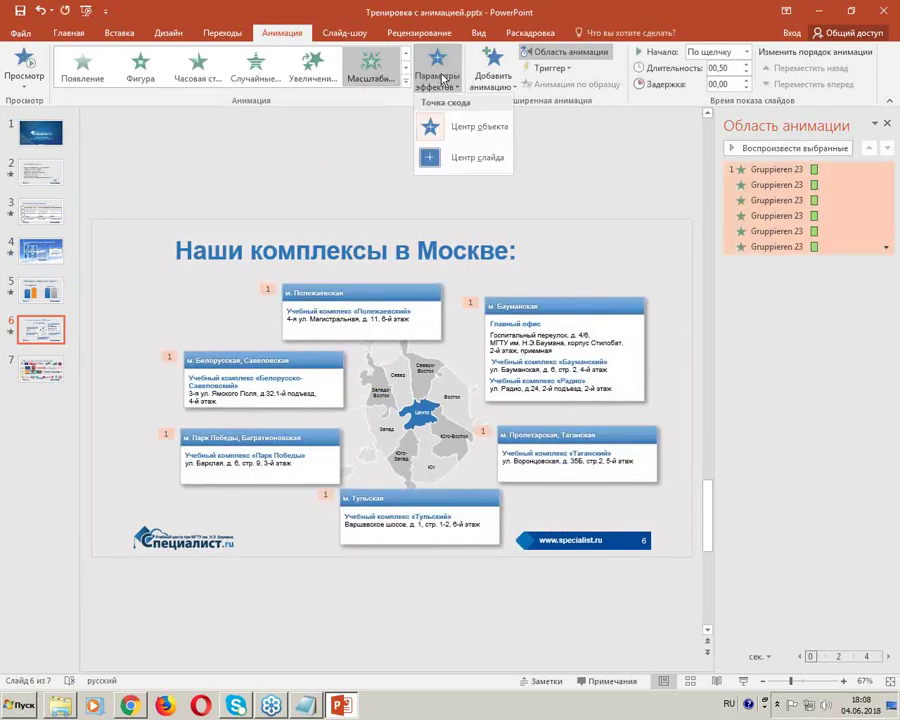
left_click(478, 158)
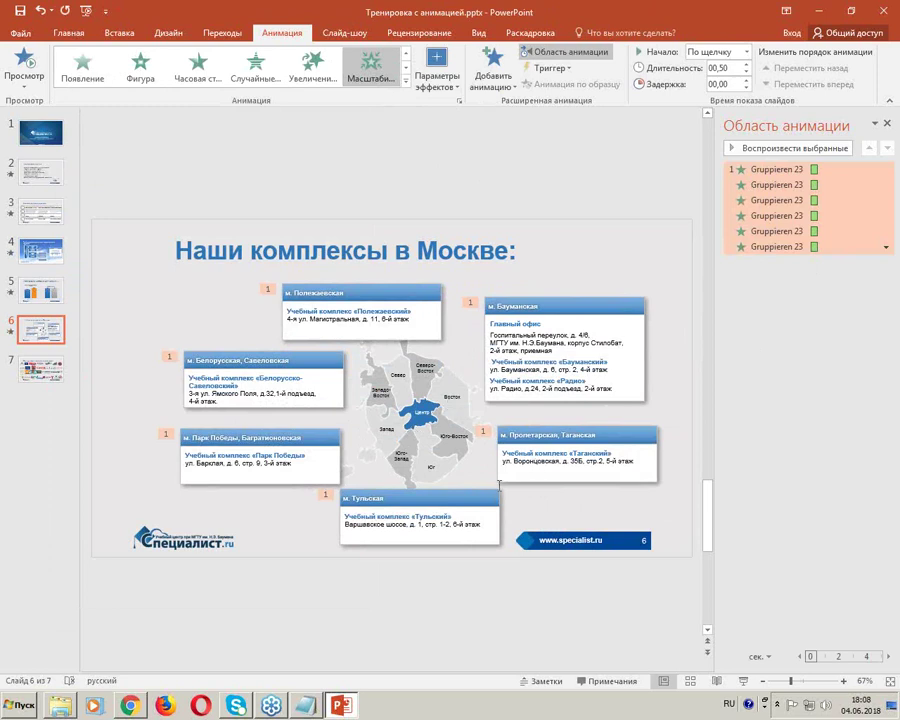
left_click(724, 55)
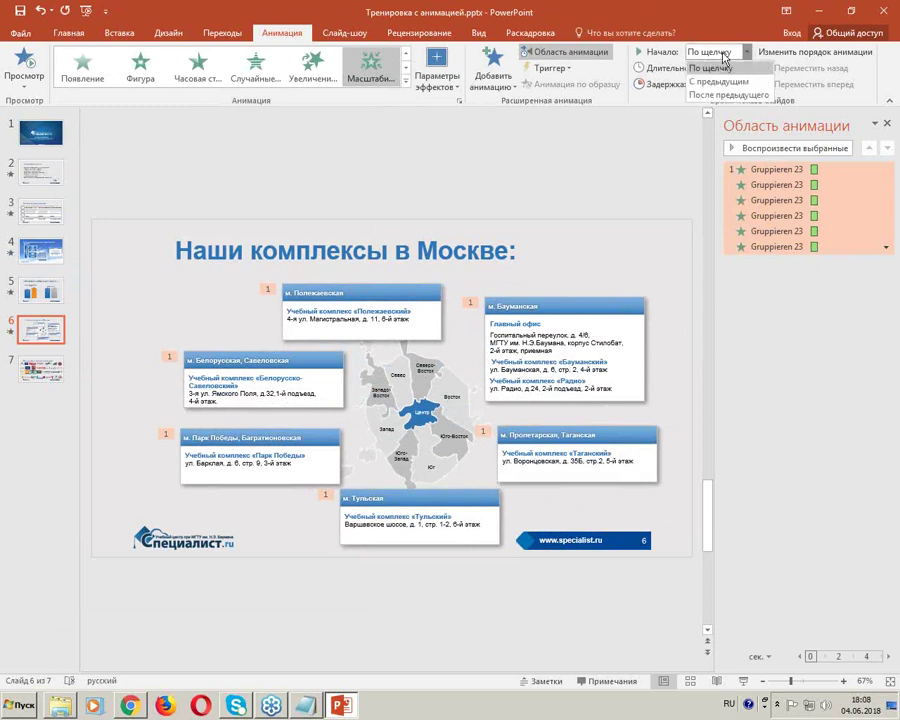
left_click(708, 68)
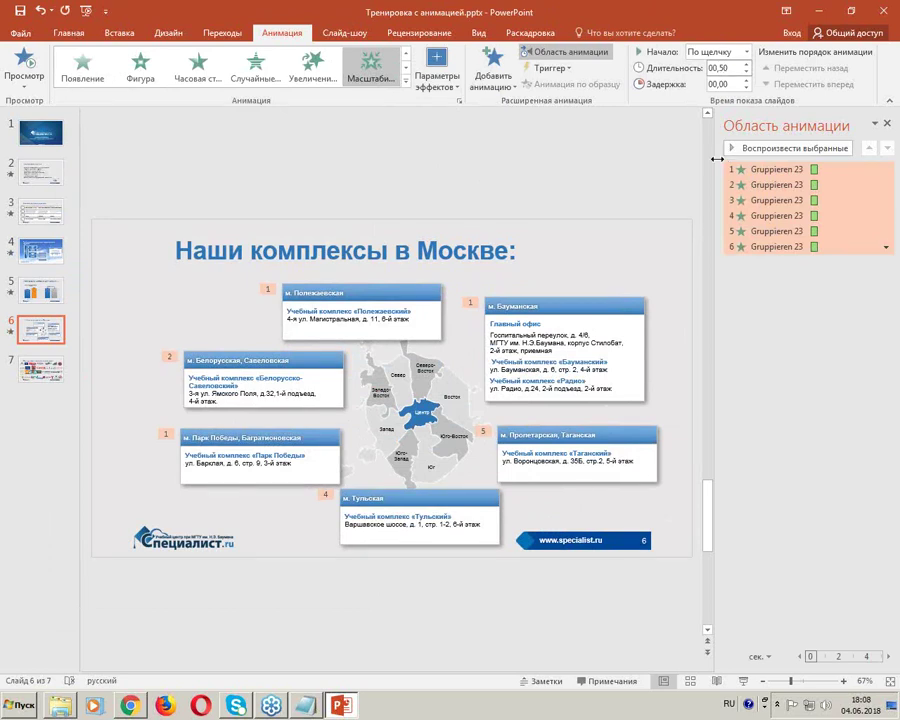
left_click_drag(717, 159, 664, 161)
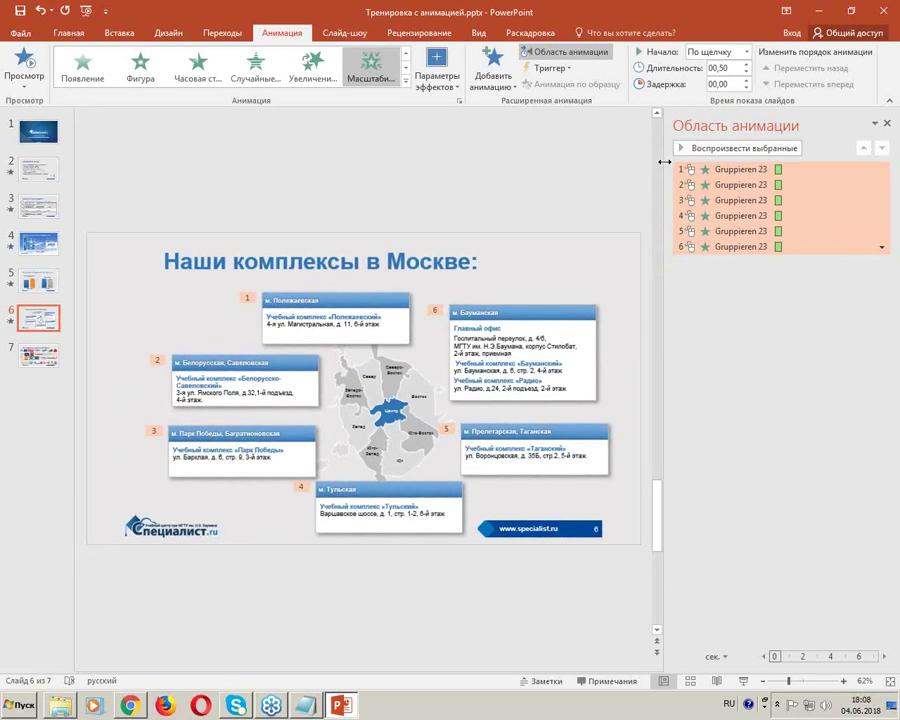
left_click(608, 207)
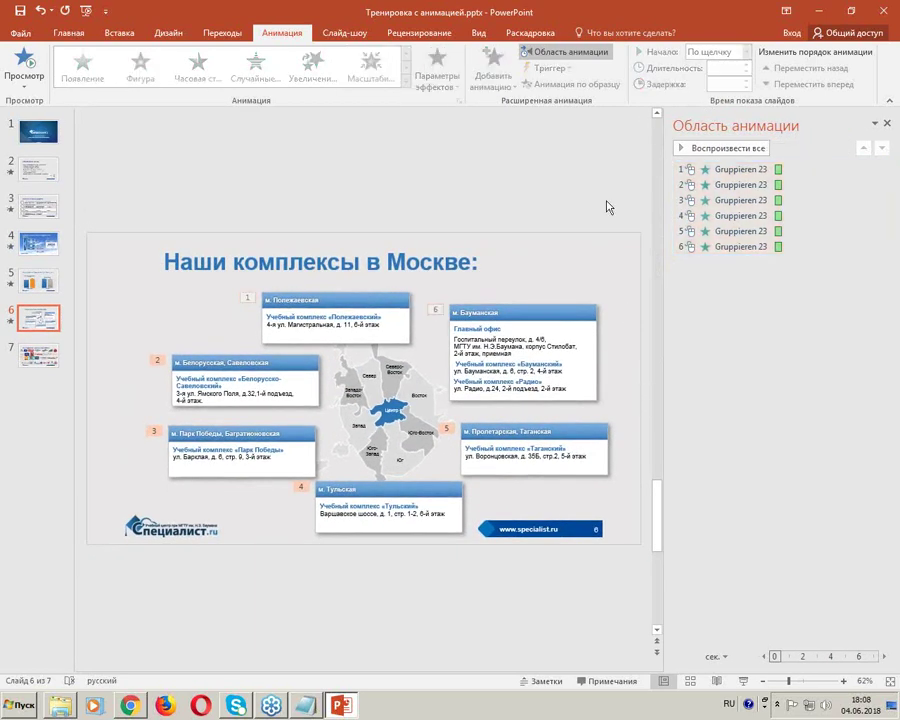
key("shift+F5")
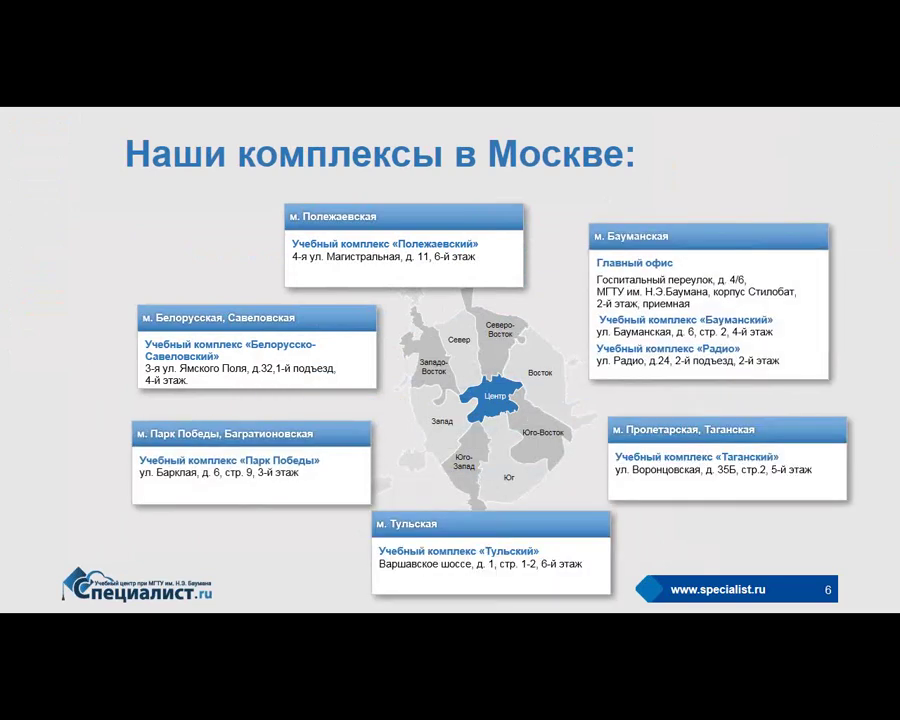
key("Escape")
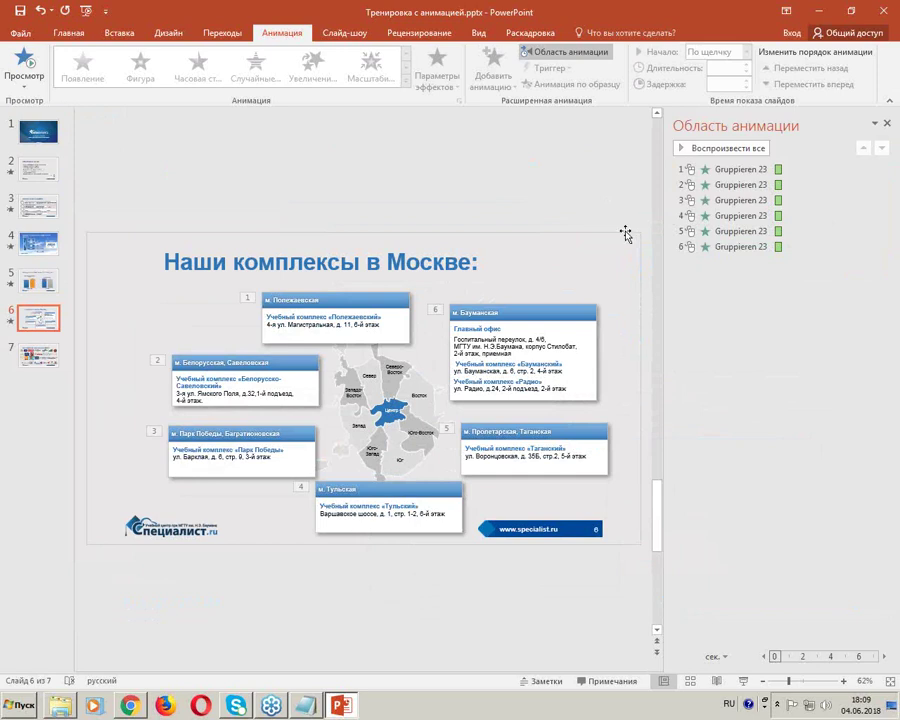
Step: Give the Полежаевская box a Масштабирование entrance zooming from the slide centre
left_click(335, 325)
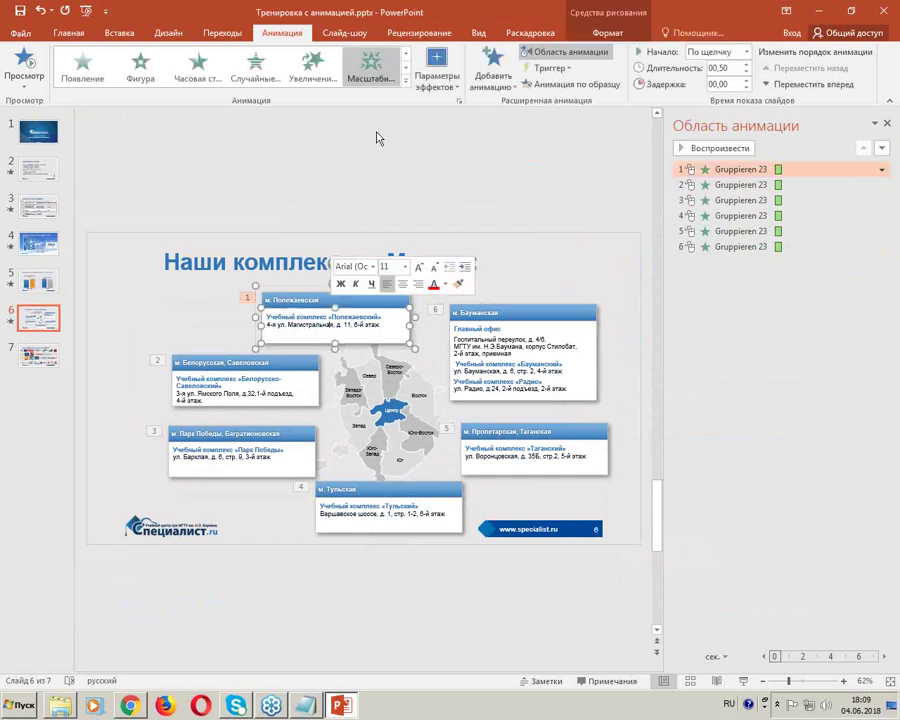
left_click(405, 83)
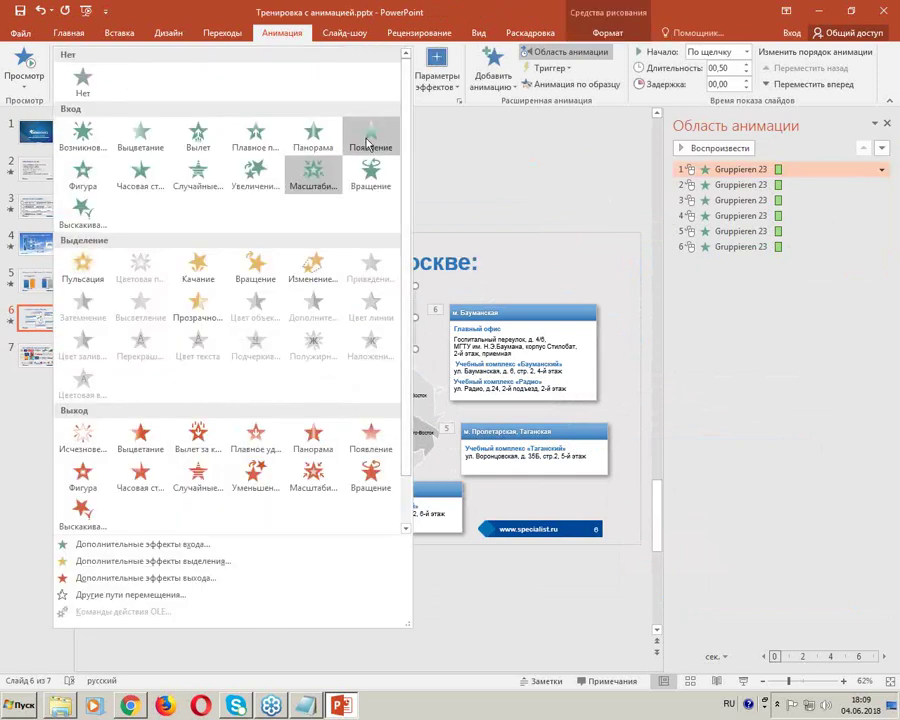
left_click(319, 185)
left_click(448, 84)
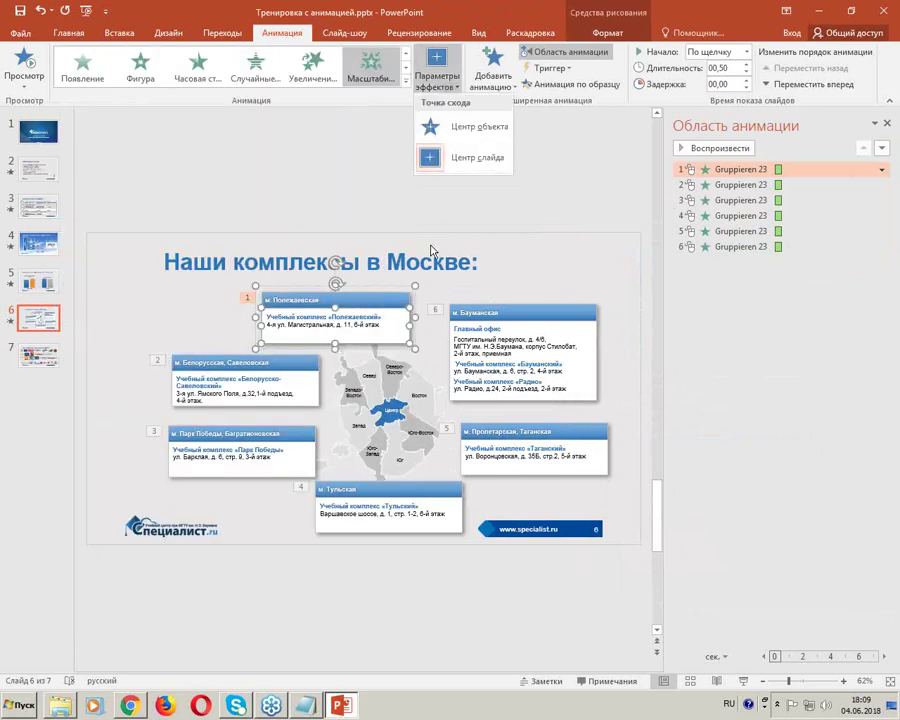
left_click(466, 158)
Step: Select the map's Юг, Север, Западо-Восток and Запад regions to check their shapes
left_click(386, 430)
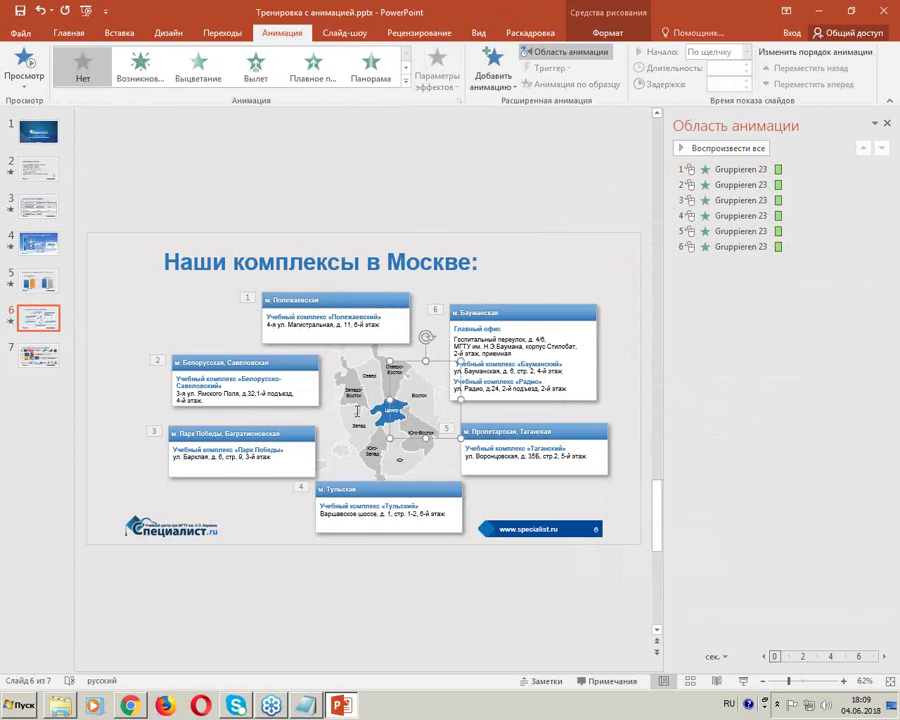
left_click(559, 228)
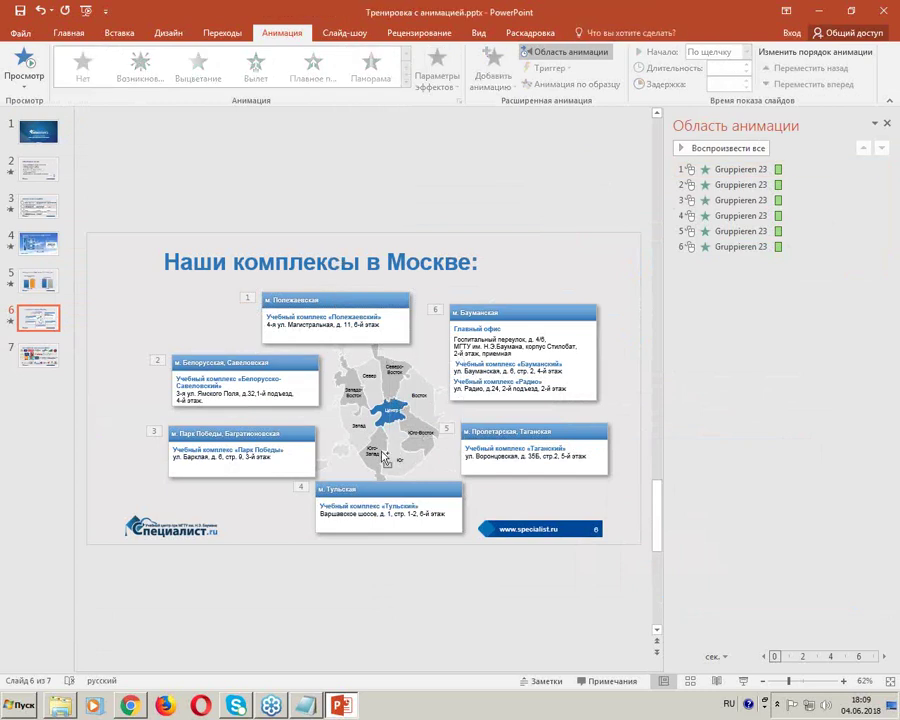
scroll(428, 526, "up", 6)
scroll(459, 606, "up", 3)
scroll(458, 607, "down", 2)
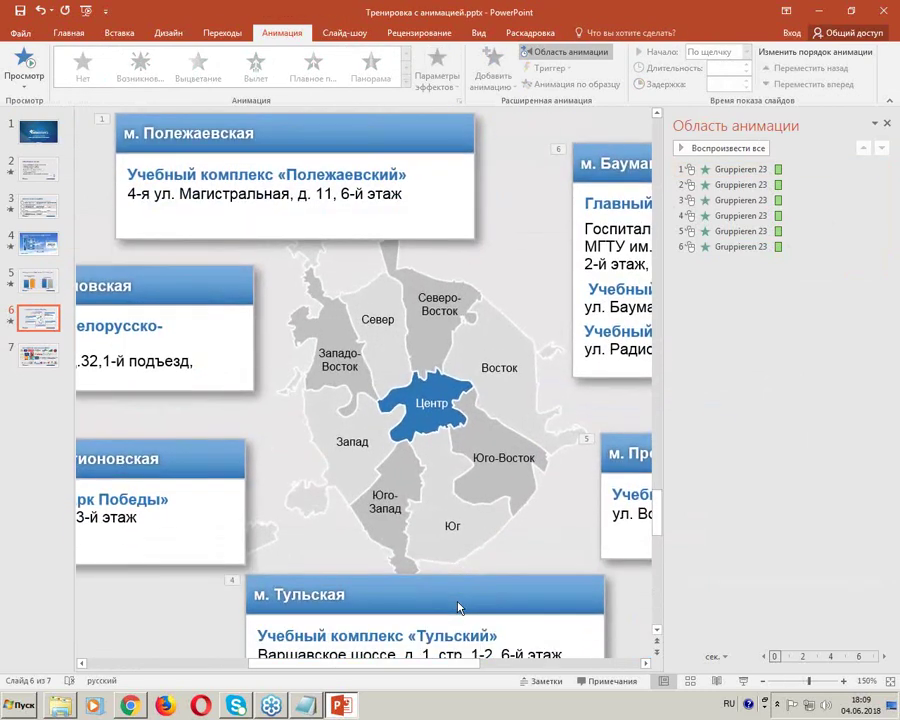
left_click(452, 494)
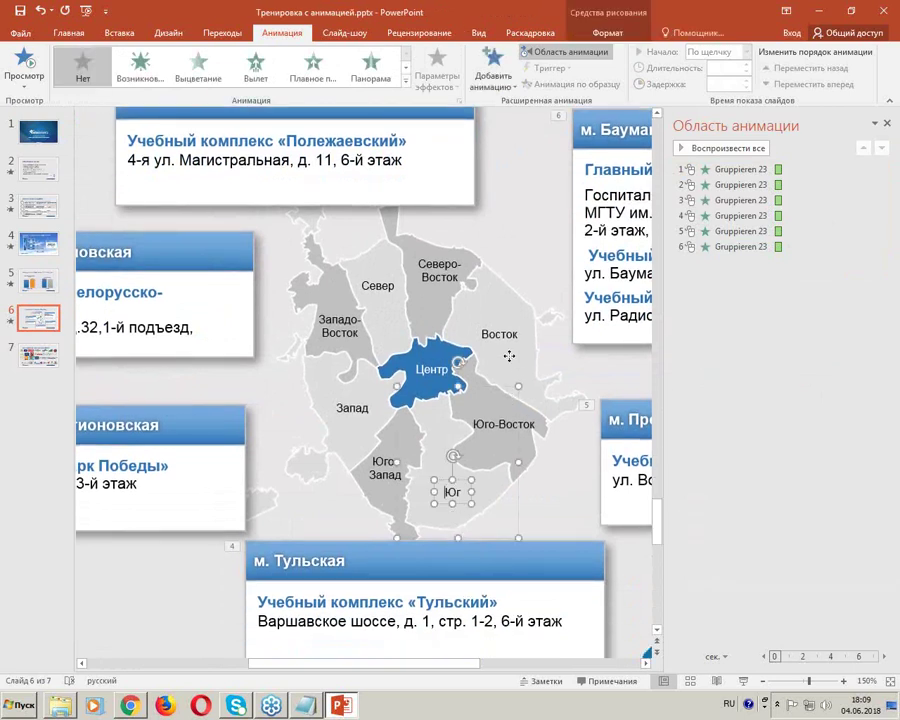
left_click(416, 280)
left_click(354, 284)
left_click(338, 320)
left_click(340, 440)
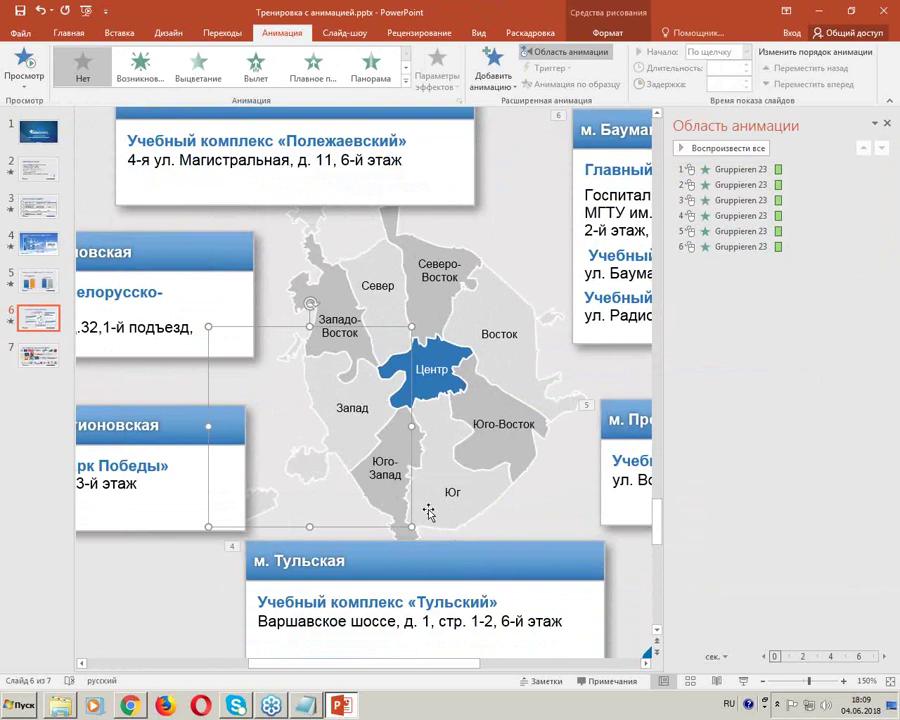
Step: Reposition the Тульская box so it sits just below the map
left_click(448, 553)
left_click_drag(448, 553, 516, 643)
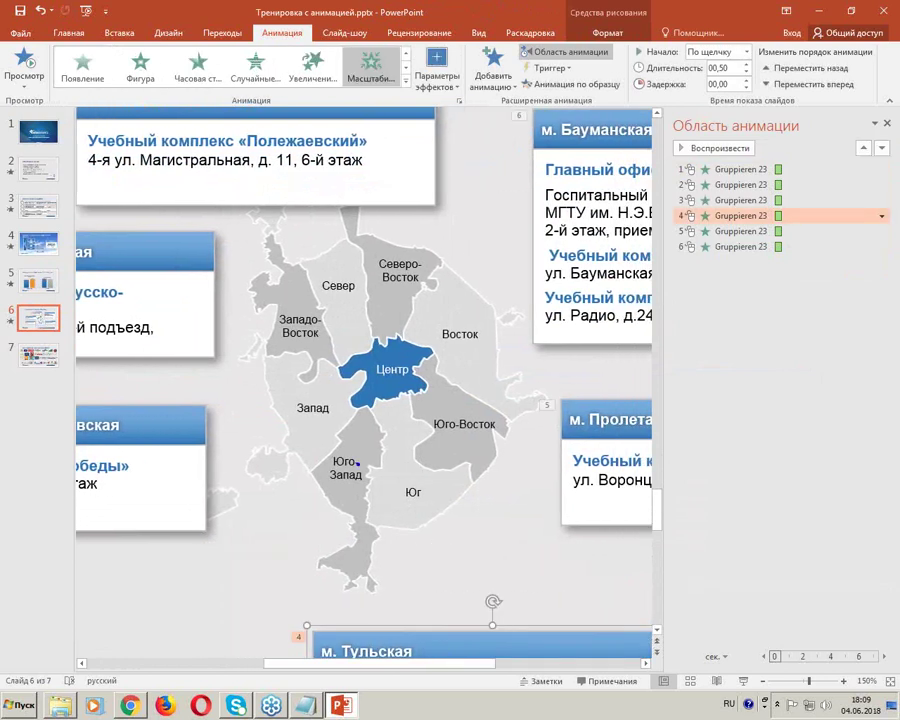
left_click_drag(300, 463, 365, 497)
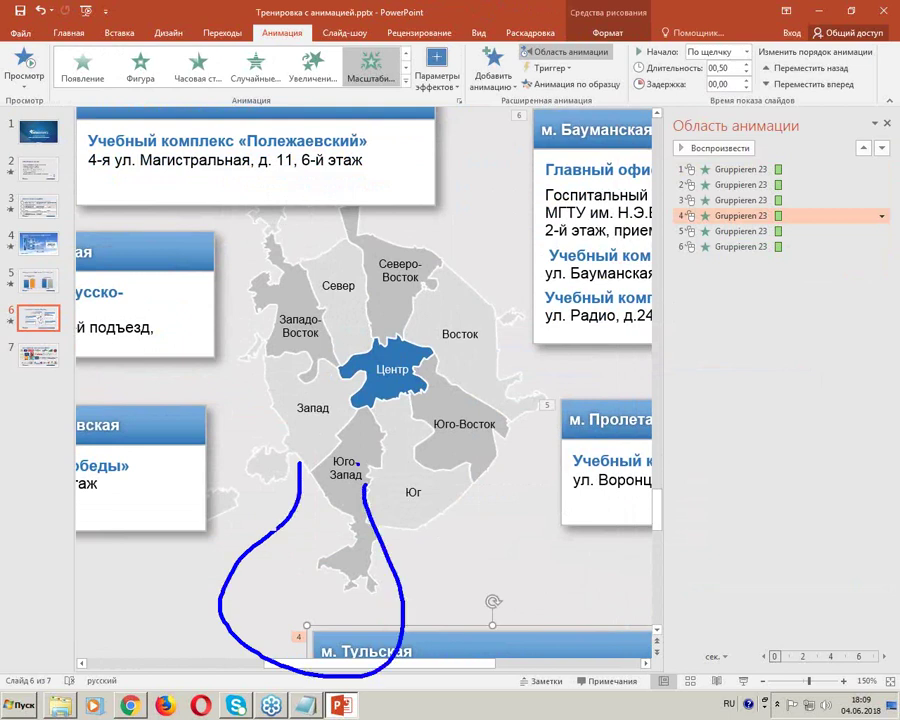
key("Escape")
left_click_drag(467, 545, 431, 538)
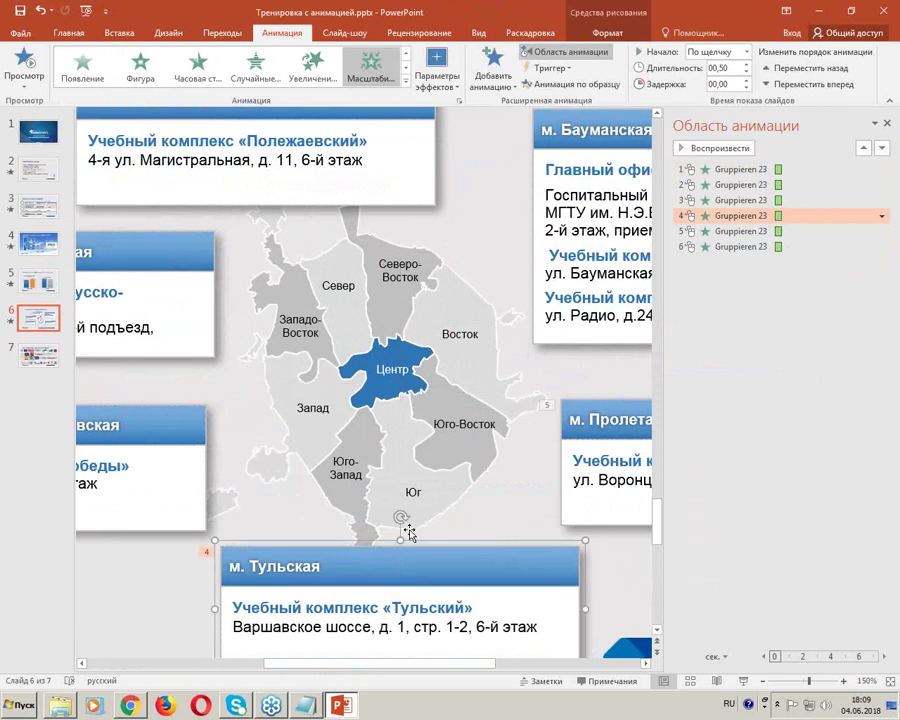
Step: Enter point editing on the Юго-Запад region shape, nudge it, then deselect it
left_click(331, 486)
right_click(331, 488)
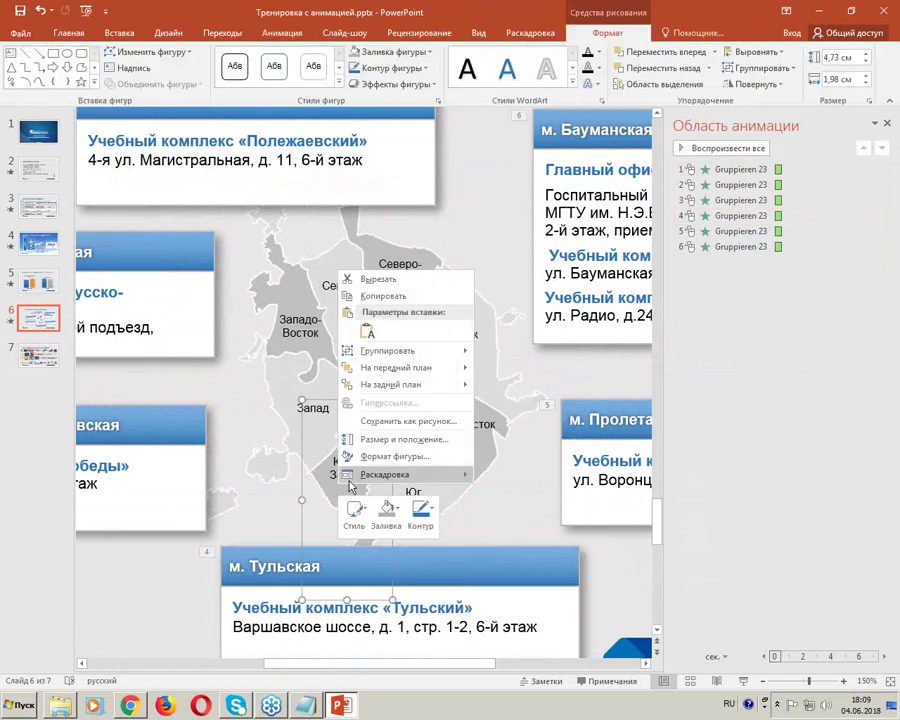
mouse_move(400, 350)
left_click(331, 486)
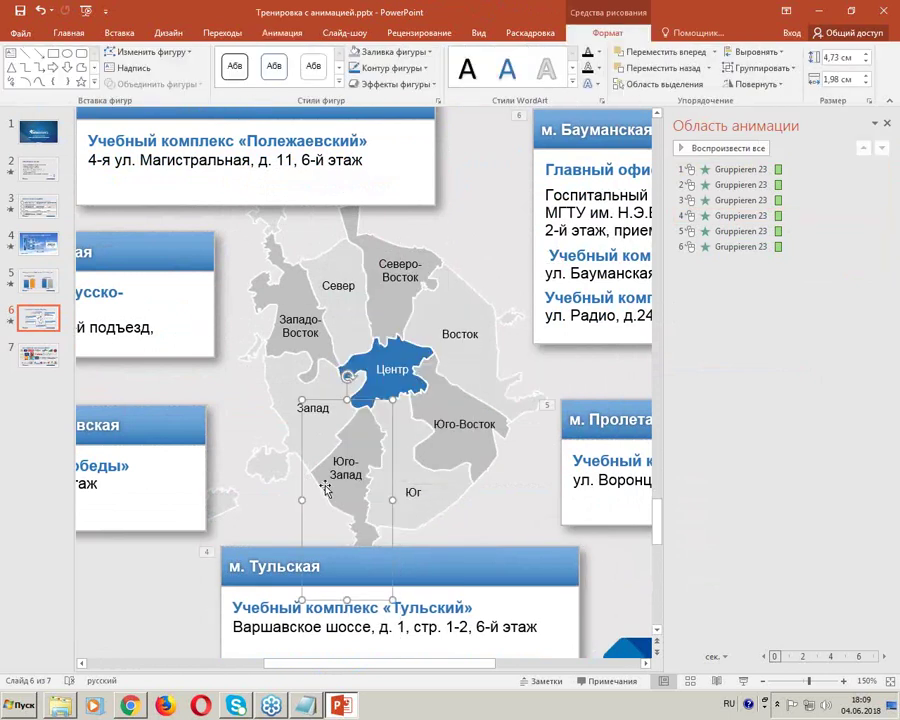
right_click(340, 505)
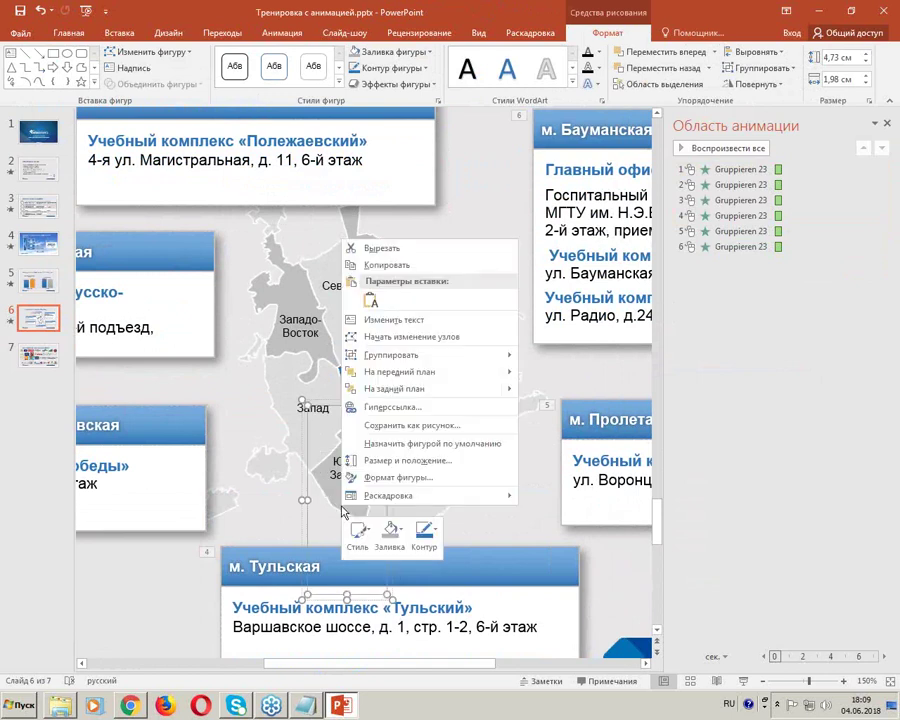
left_click(290, 338)
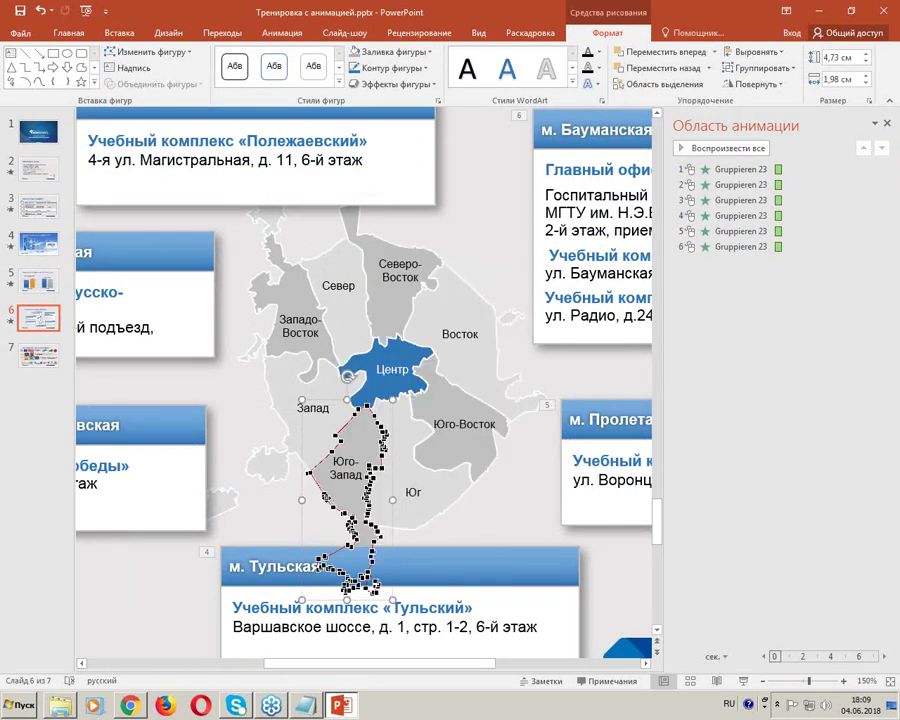
mouse_move(336, 498)
left_mouse_down()
mouse_move(304, 500)
mouse_move(323, 488)
left_mouse_up()
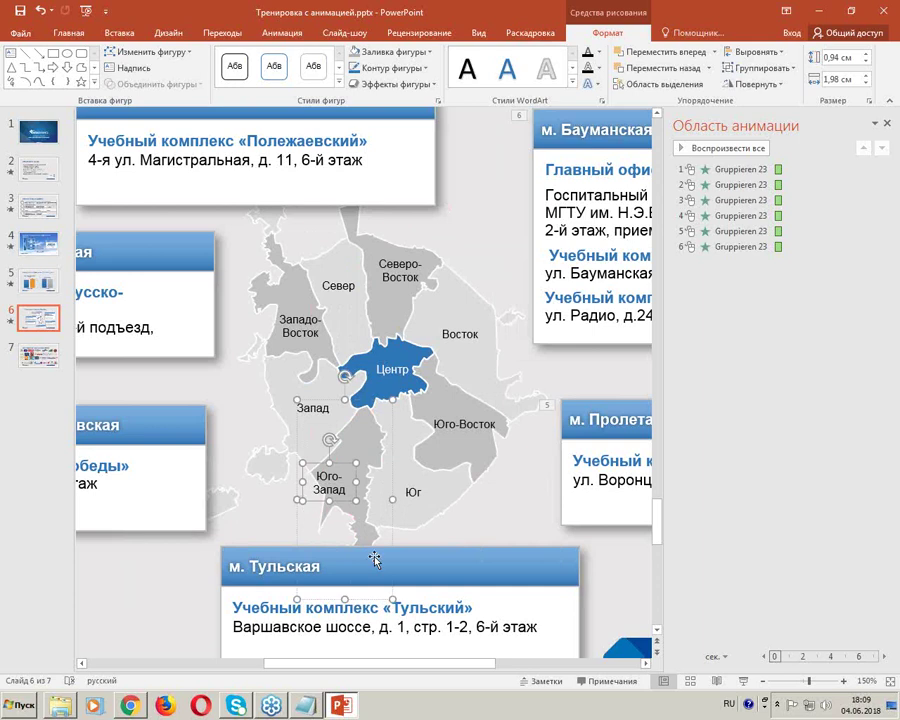
left_click(470, 508)
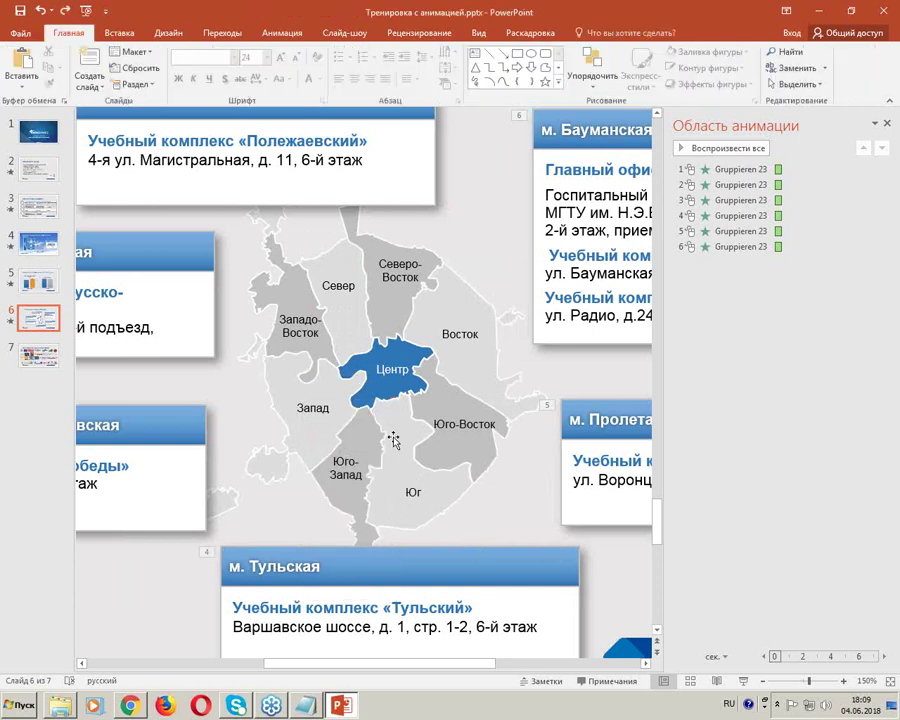
scroll(399, 405, "down", 5)
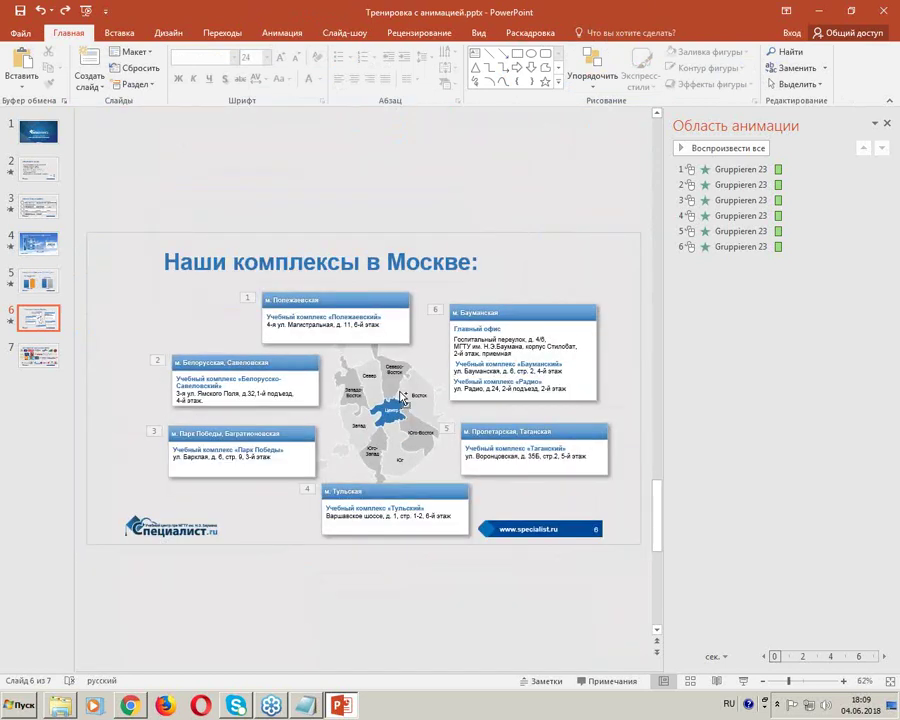
scroll(401, 398, "up", 1)
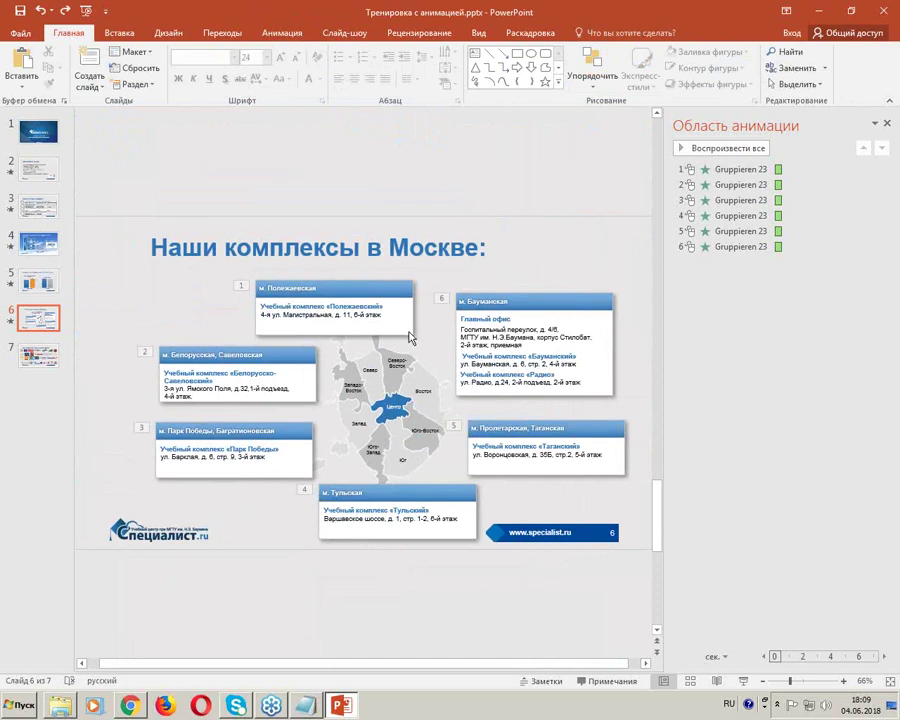
left_click(541, 296)
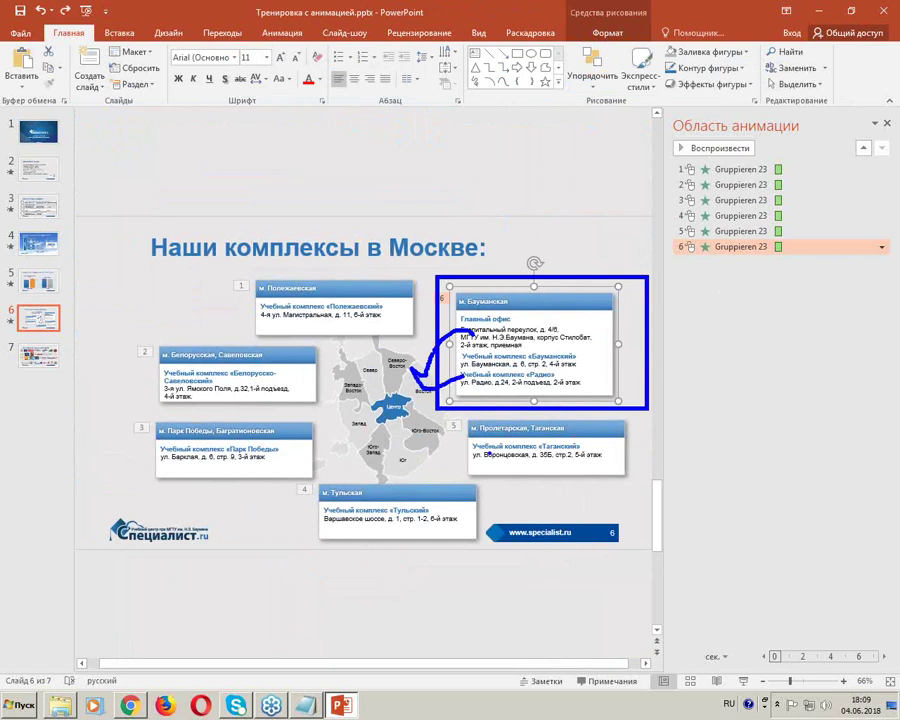
left_click(393, 451)
scroll(393, 451, "up", 10)
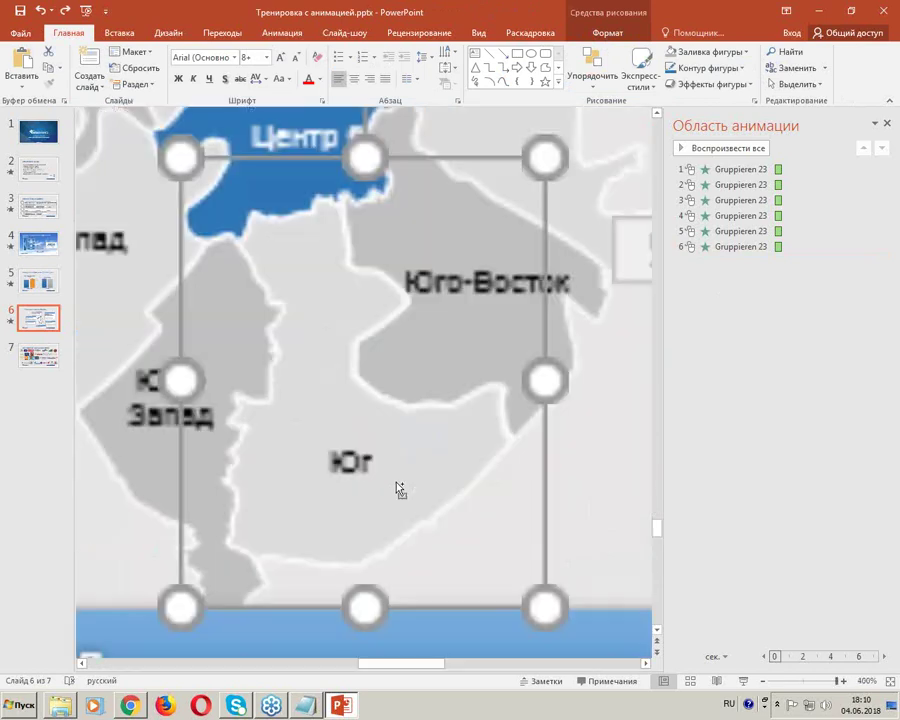
scroll(383, 463, "down", 5)
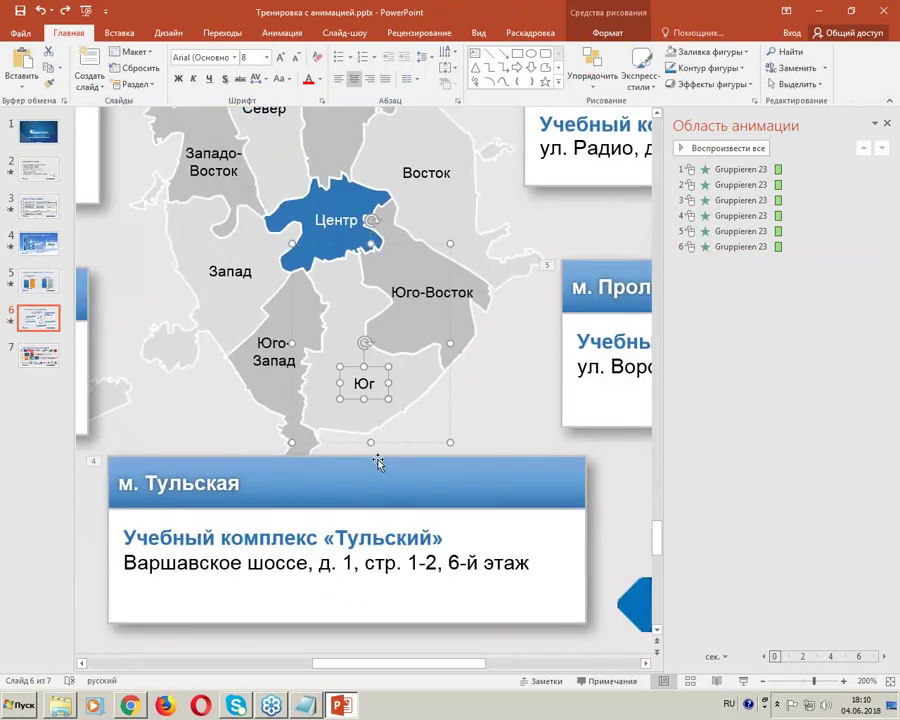
scroll(381, 464, "down", 2)
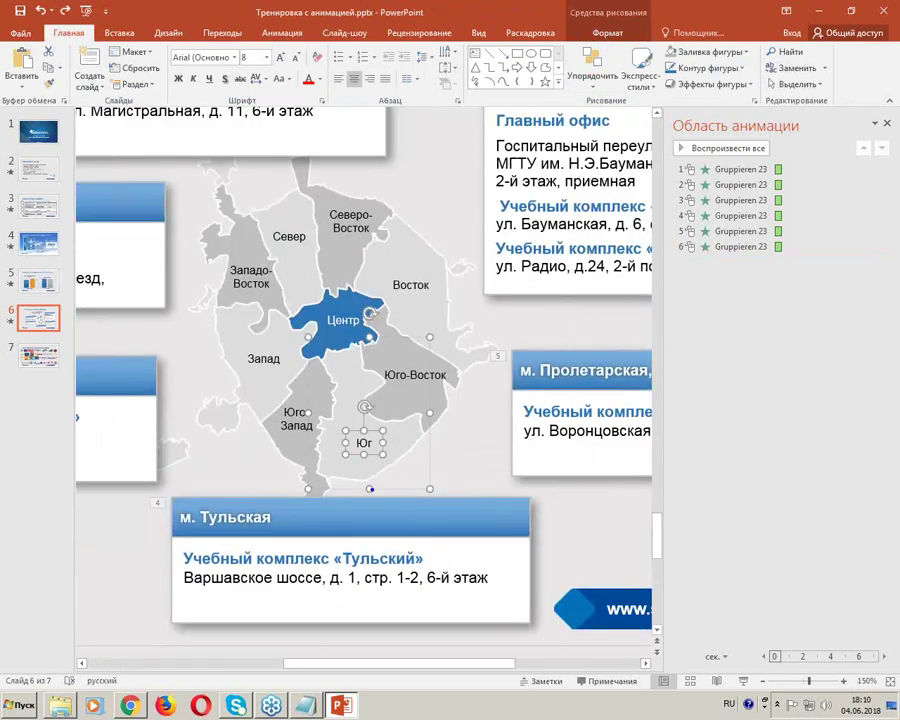
left_click_drag(343, 410, 345, 389)
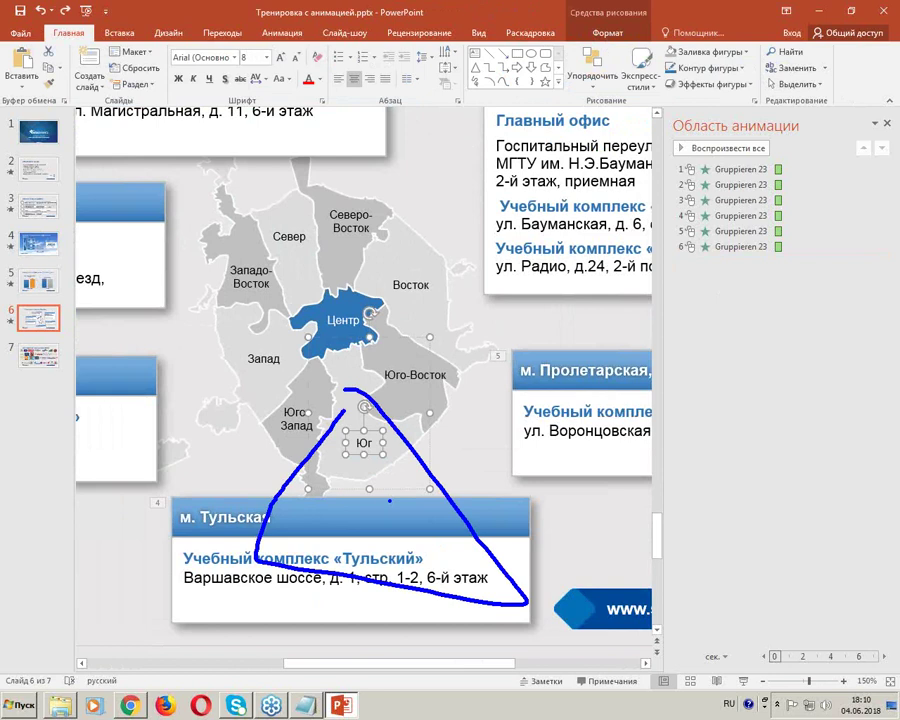
key("Escape")
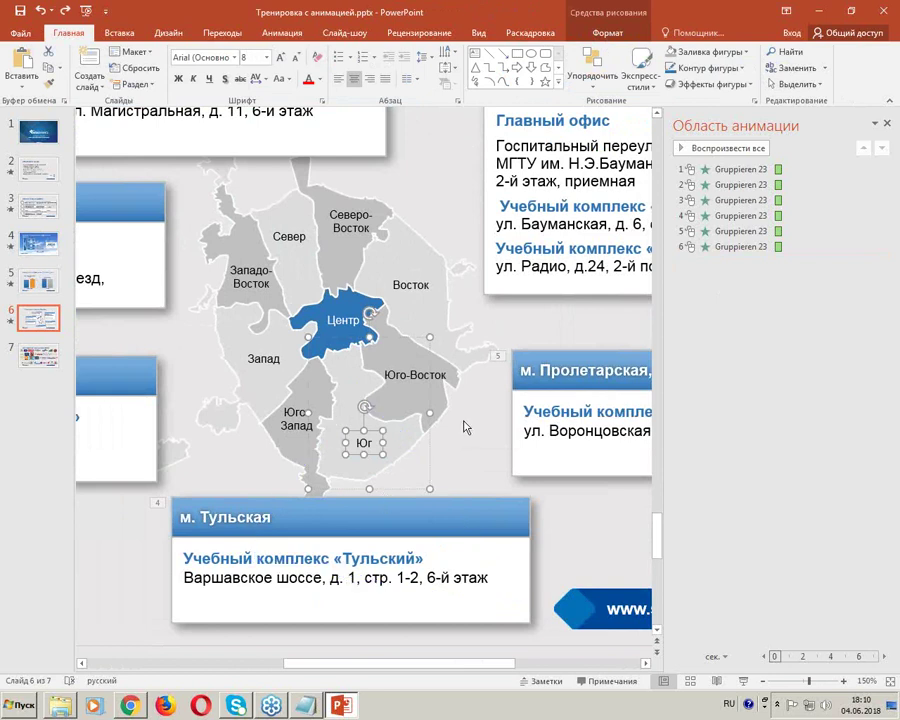
scroll(463, 426, "down", 2)
scroll(459, 430, "down", 2)
left_click(362, 433)
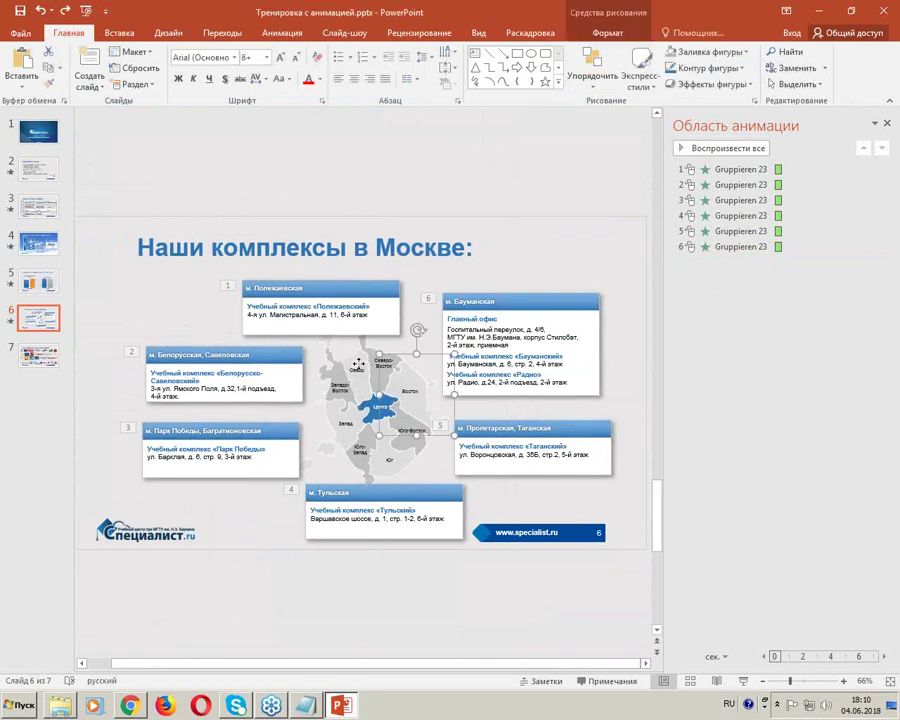
left_click(367, 465)
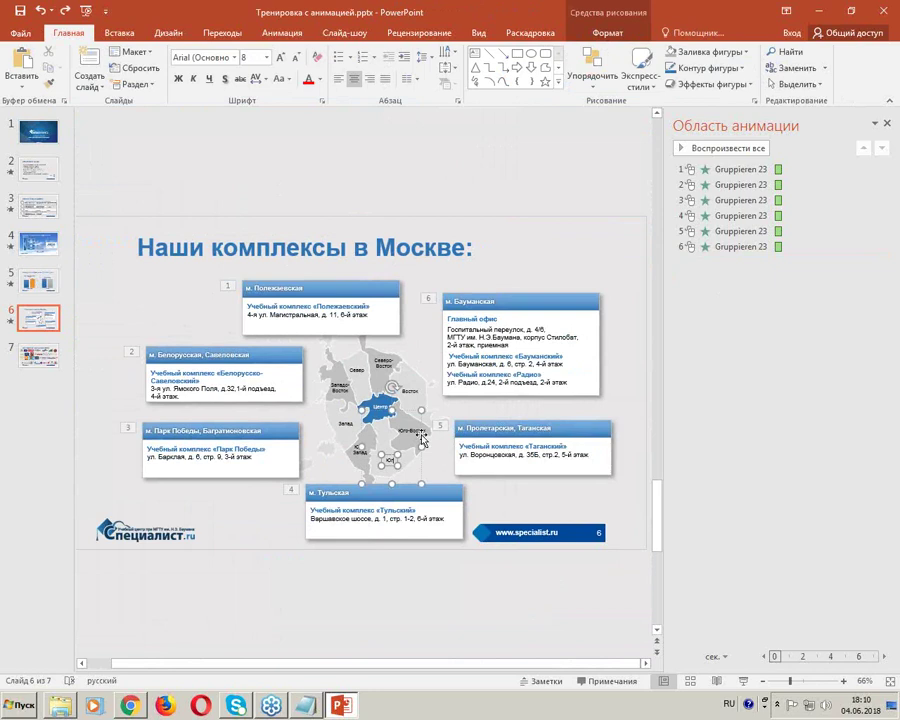
left_click(492, 500)
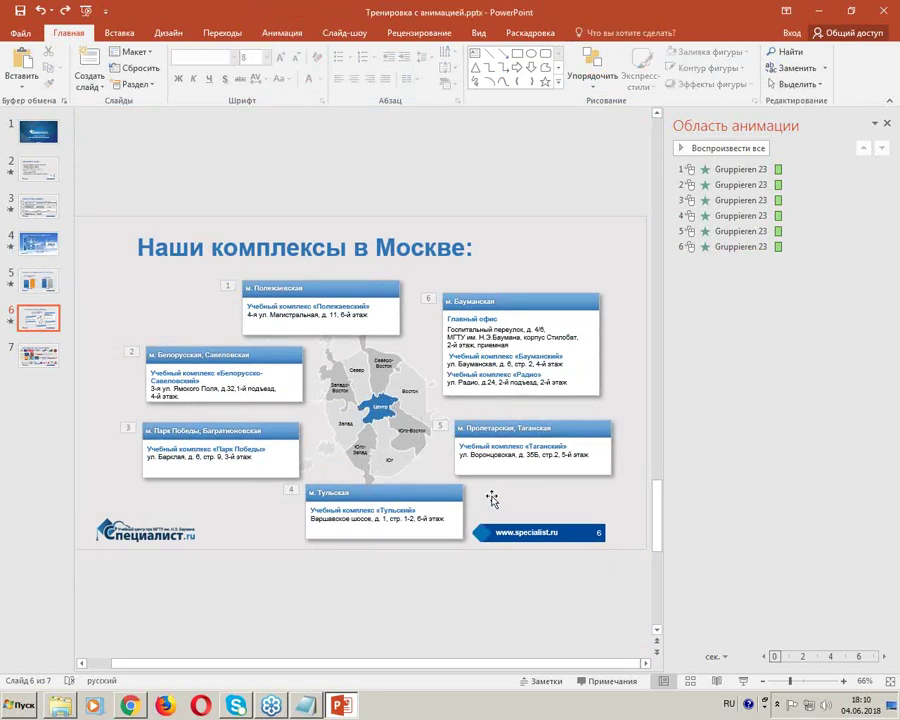
Step: Close the Animation Pane and open the Home tab's Упорядочить menu
left_click(883, 122)
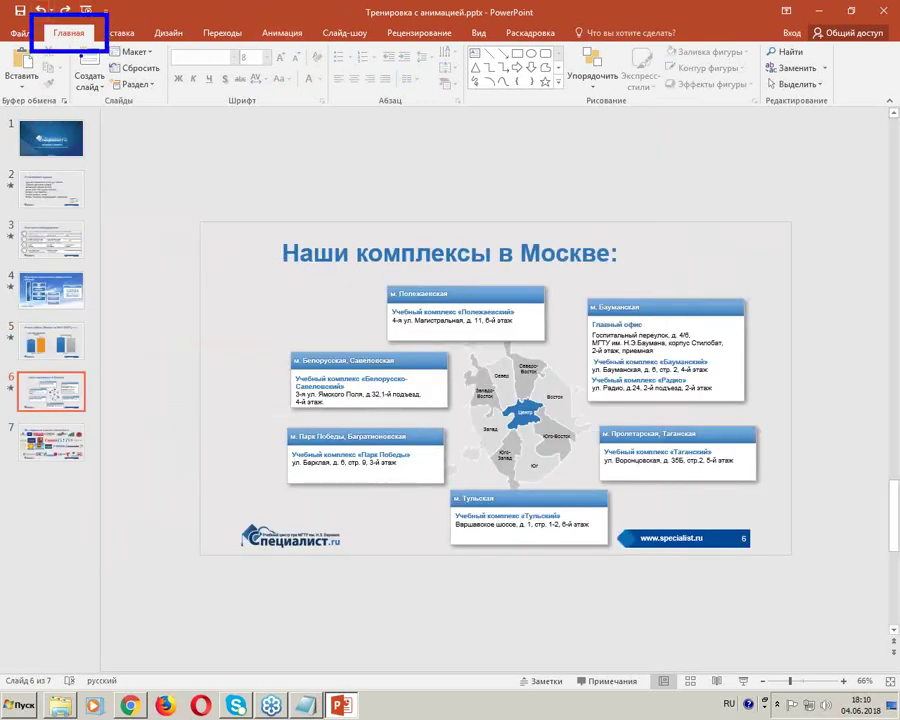
mouse_move(62, 44)
left_mouse_down()
mouse_move(300, 55)
mouse_move(360, 40)
mouse_move(567, 97)
left_mouse_up()
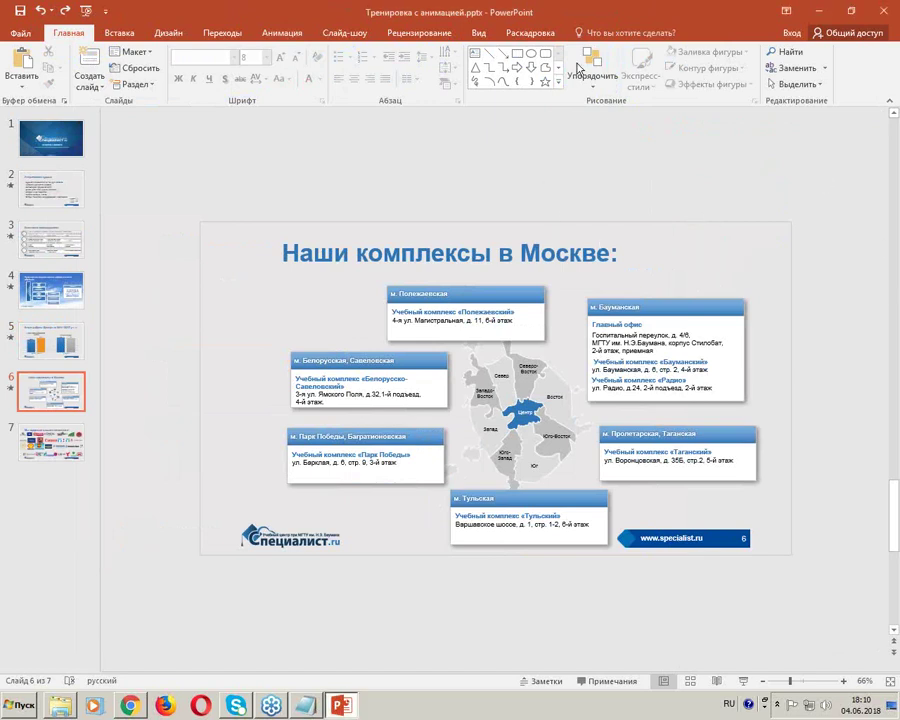
left_click(578, 66)
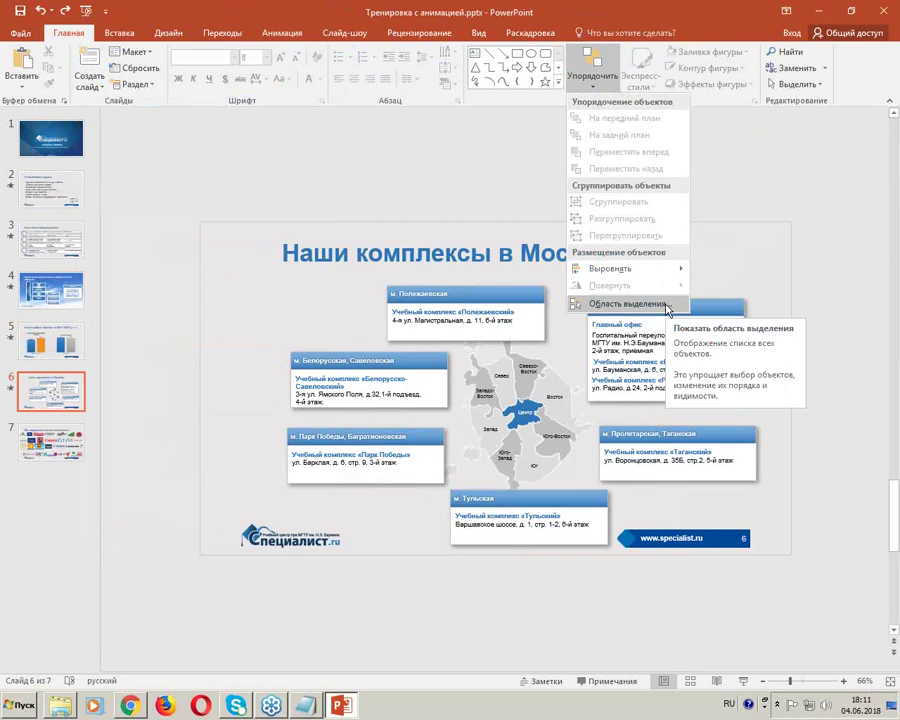
Step: Open the Selection Pane and toggle the Таганская group's visibility off and back on
left_click(667, 305)
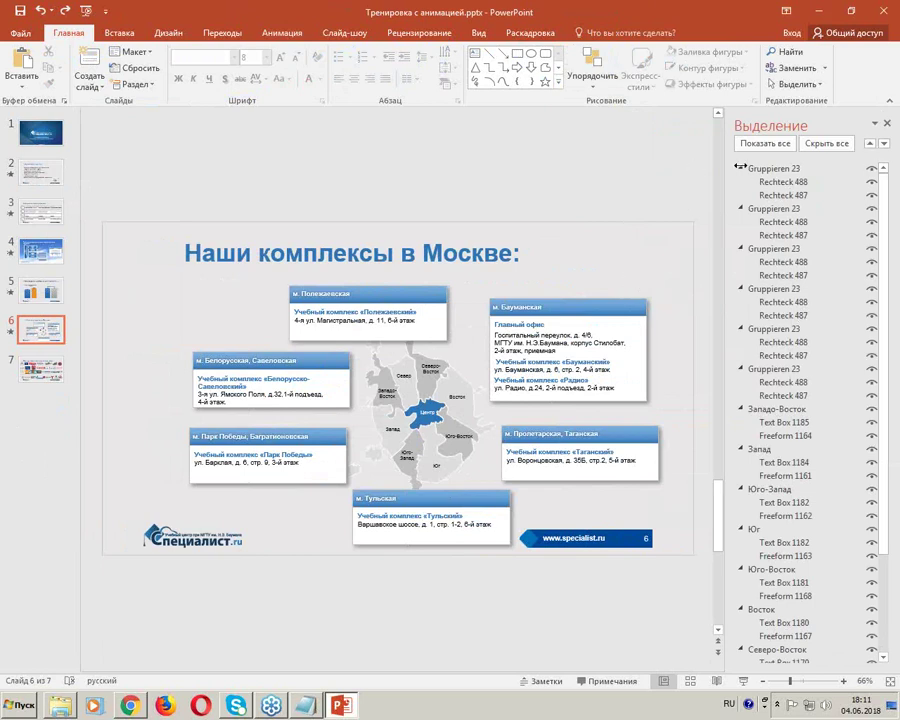
left_click_drag(726, 163, 708, 163)
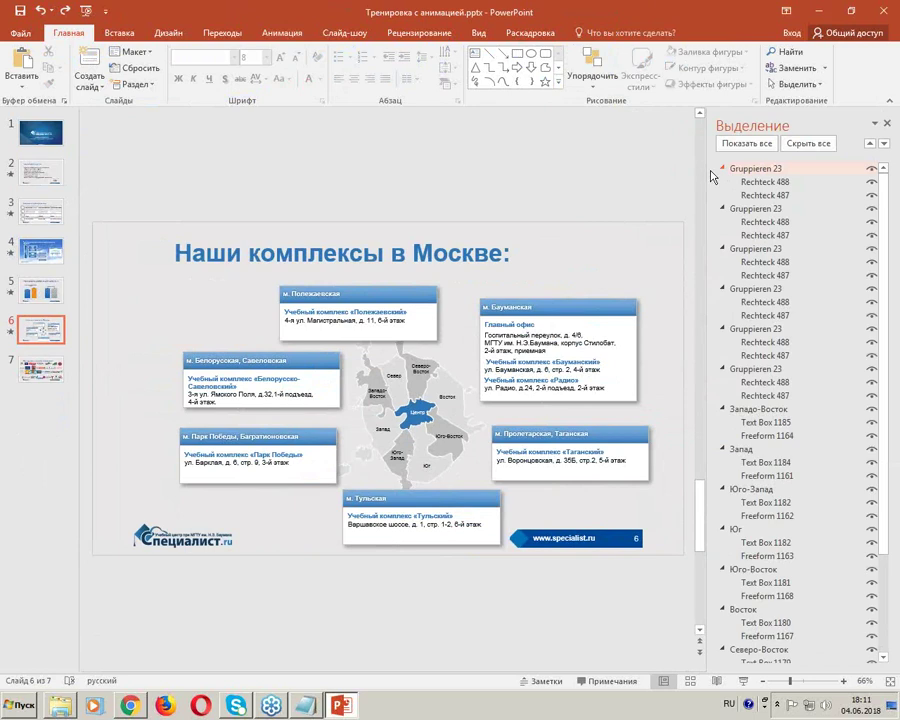
left_click(796, 172)
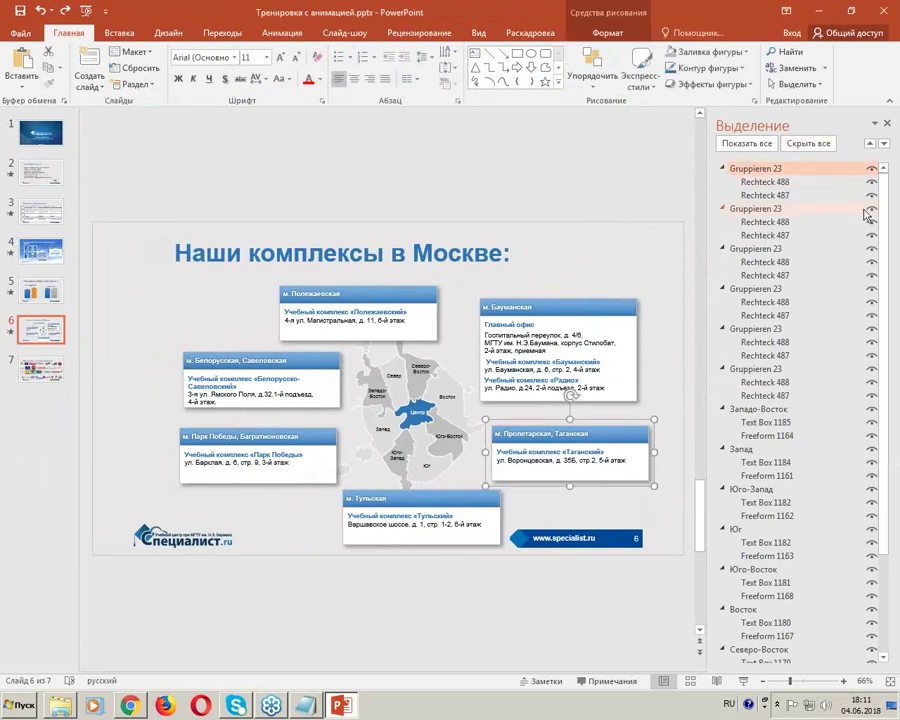
left_click(871, 172)
left_click(871, 172)
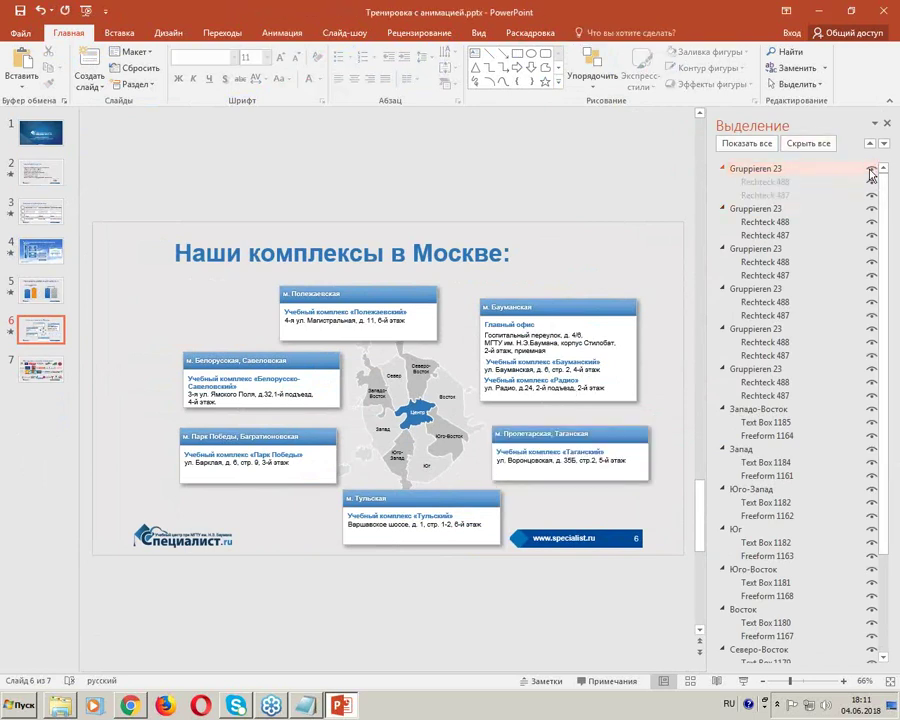
left_click(871, 172)
left_click(871, 172)
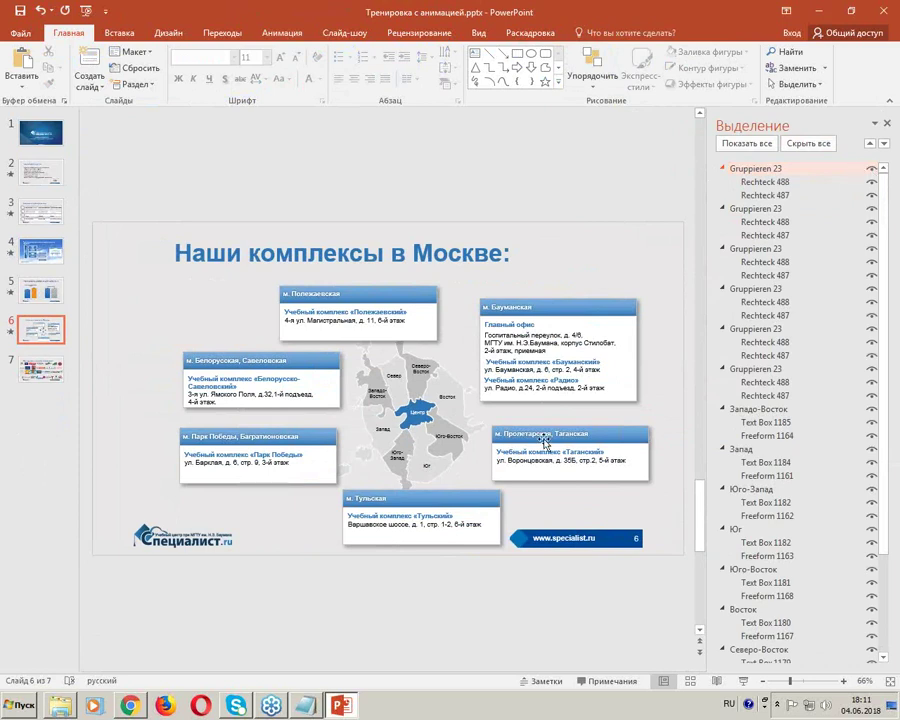
left_click(871, 172)
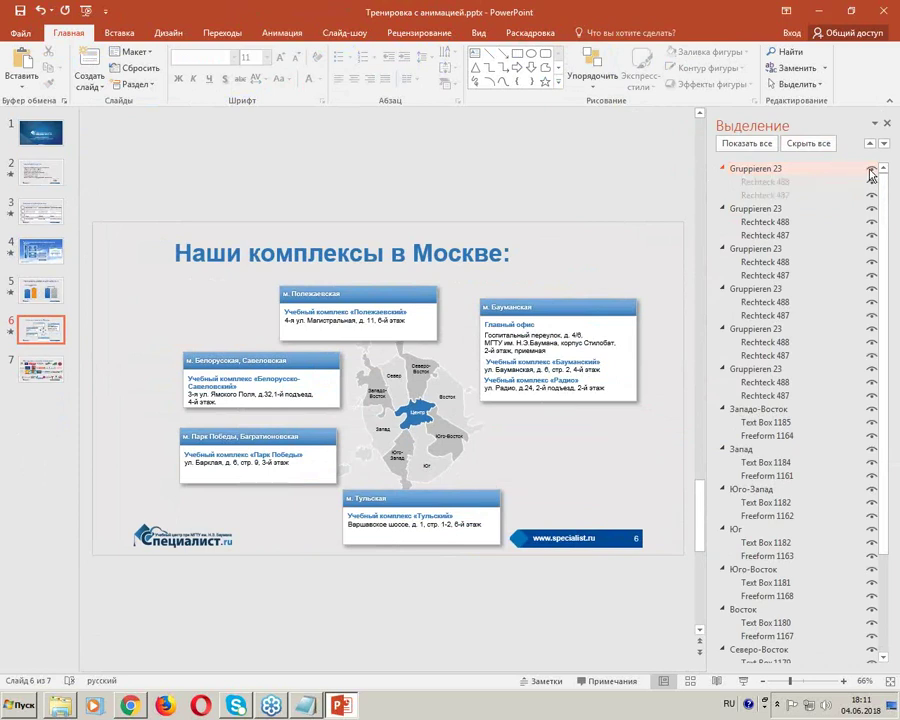
left_click(871, 172)
Step: Collapse all six callout groups and the map region entries from Западо-Восток to Центр
left_click(722, 168)
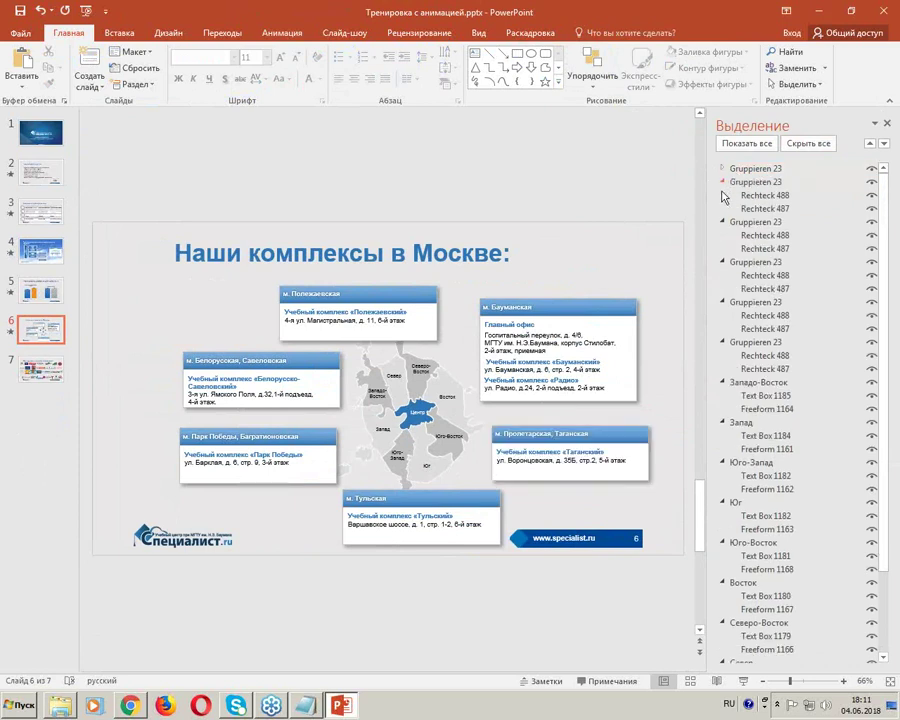
left_click(722, 182)
left_click(722, 195)
left_click(722, 208)
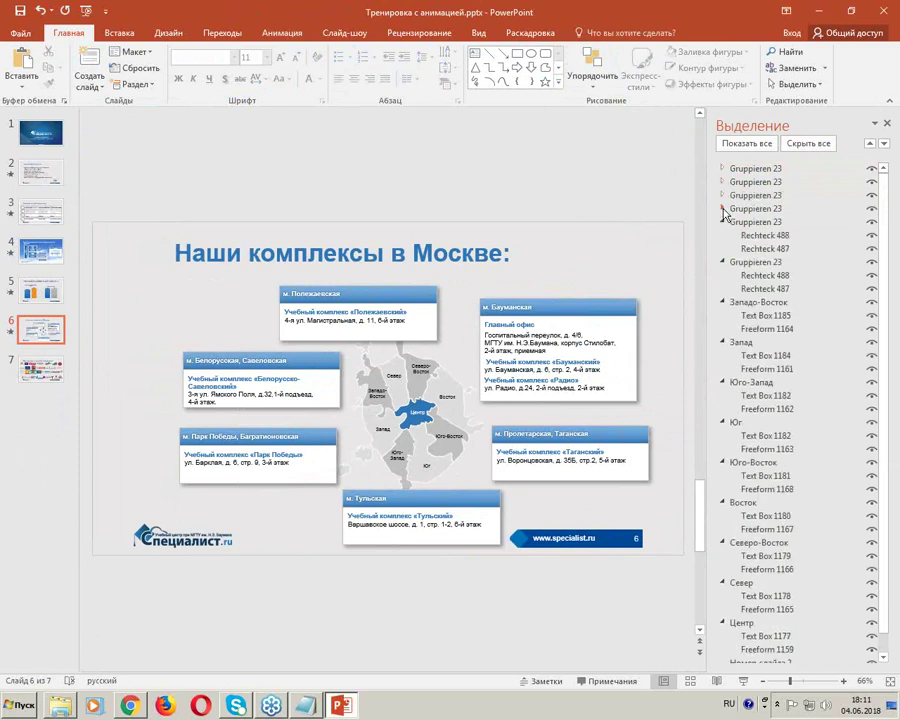
left_click(722, 222)
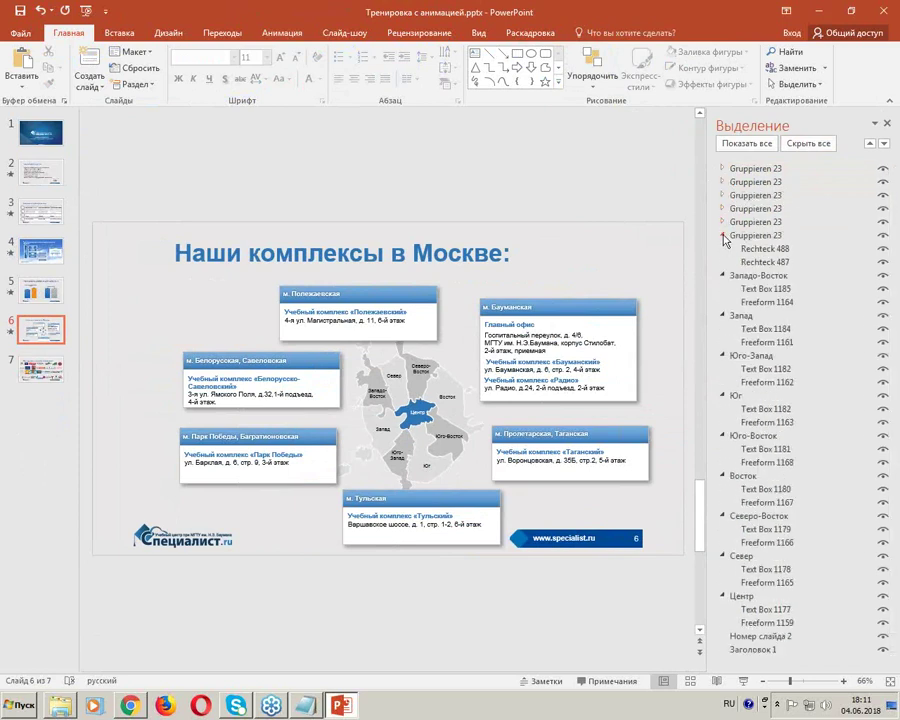
left_click(722, 235)
left_click(722, 248)
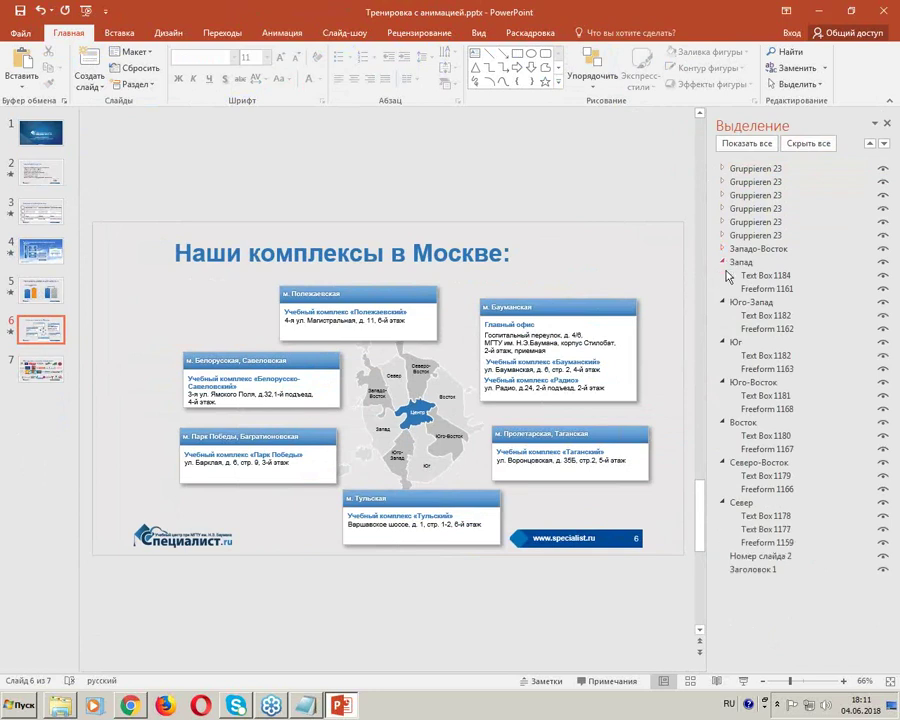
left_click(722, 262)
left_click(722, 275)
left_click(722, 288)
left_click(722, 302)
left_click(722, 315)
left_click(722, 328)
left_click(722, 342)
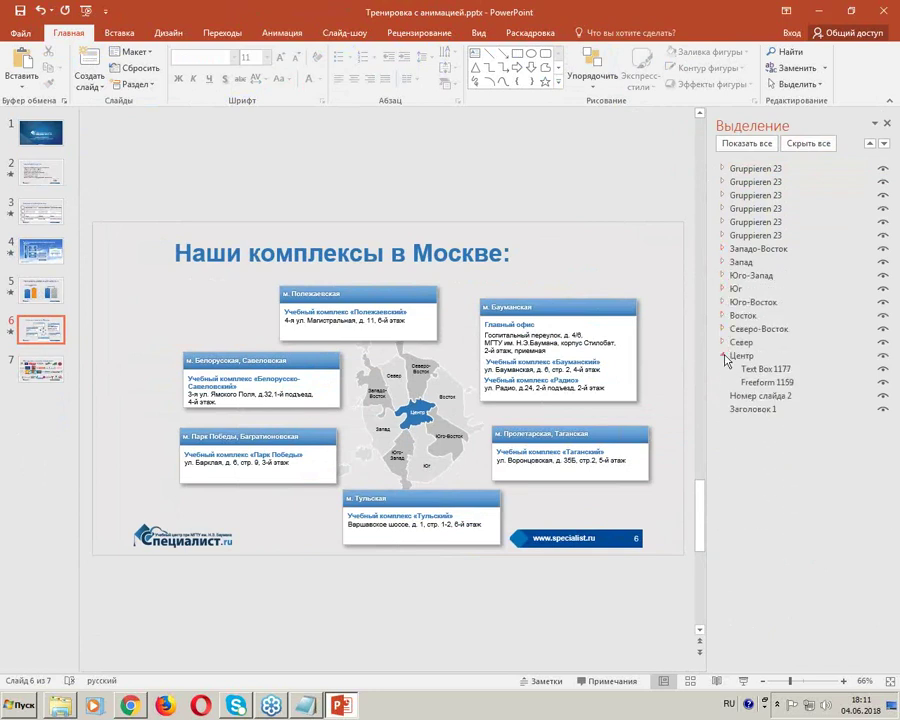
left_click(723, 355)
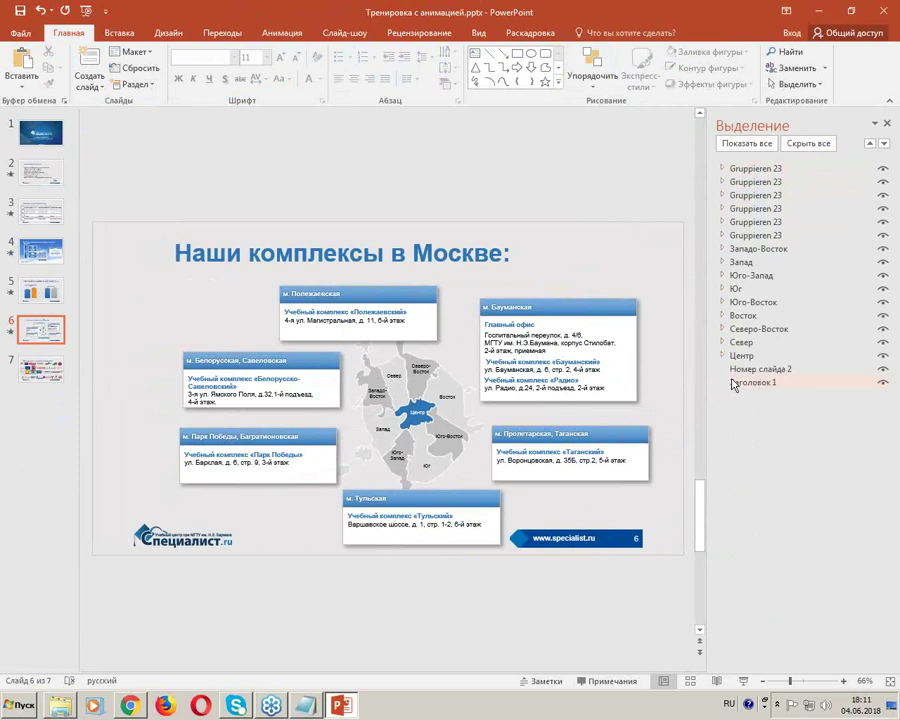
Step: Select the Западо-Восток, Юго-Запад, Юг, Юго-Восток, Восток and Центр regions from the list
left_click(755, 250)
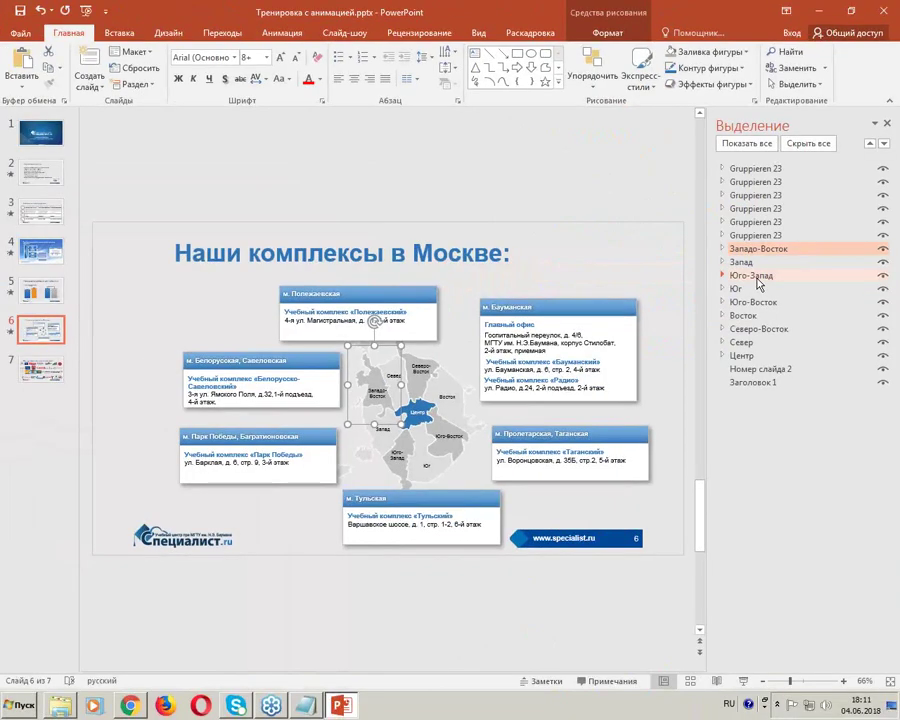
left_click(750, 275)
left_click(743, 289, "ctrl")
left_click(743, 289)
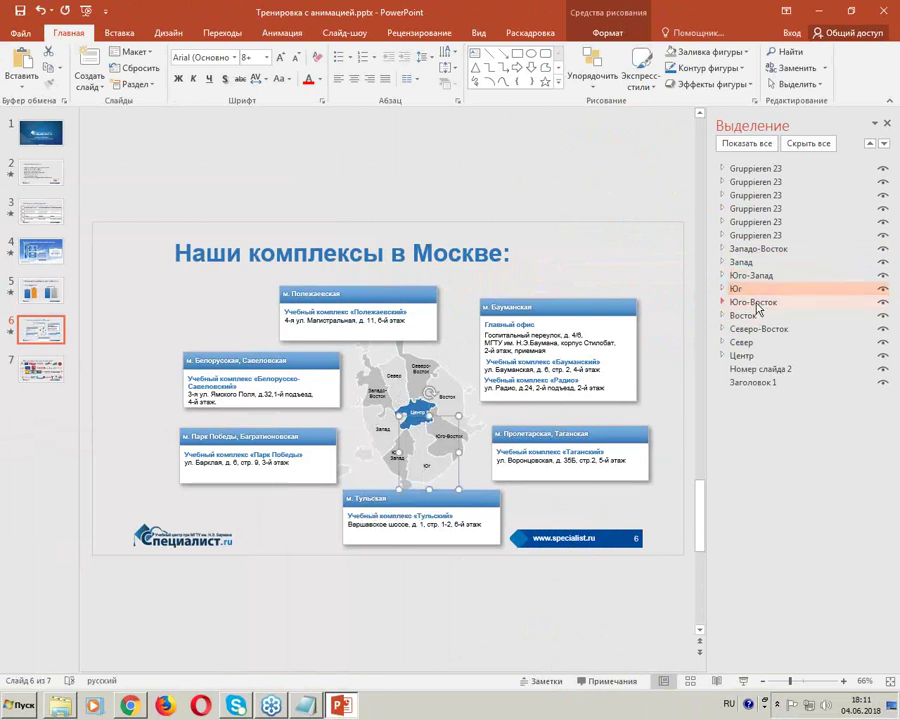
left_click(748, 302)
left_click(745, 315)
left_click(758, 356)
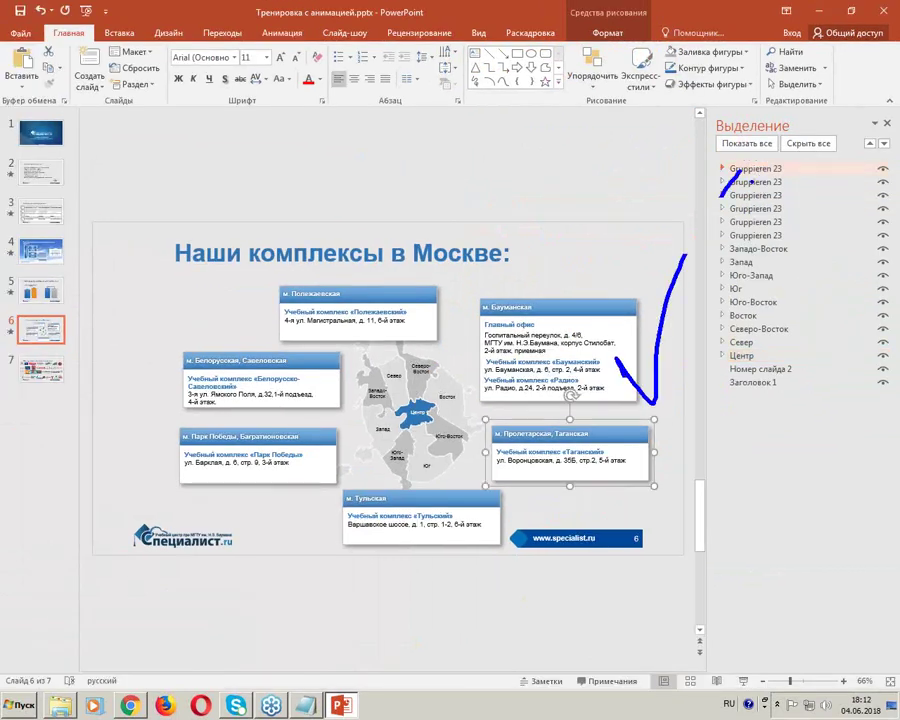
Step: Rename the Таганская group to ТАГ and the Полежаевская group to ПЛ
double_click(756, 169)
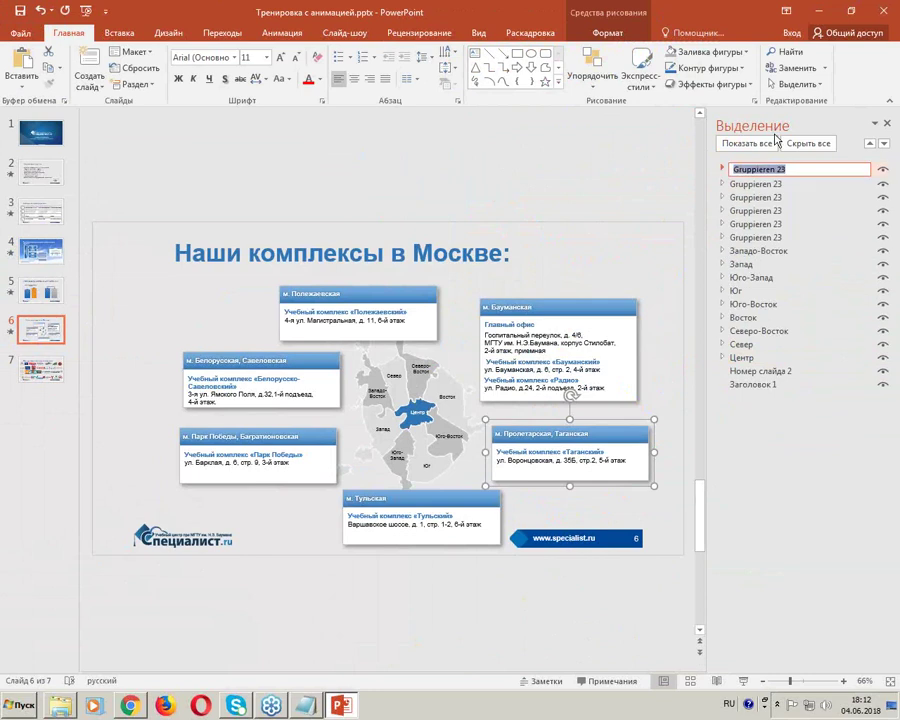
type("ТАГ")
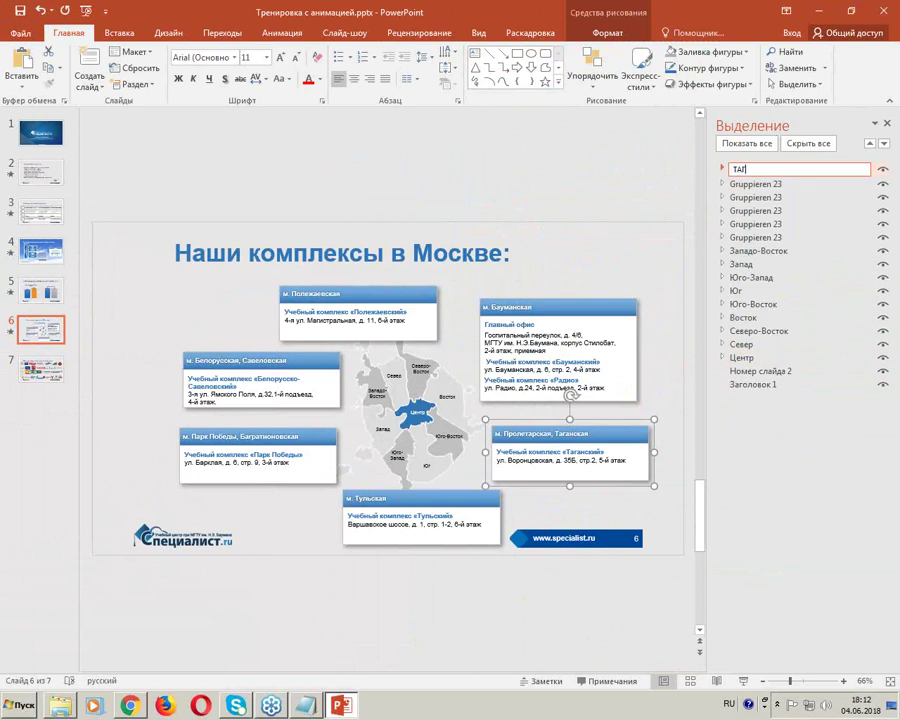
key("Return")
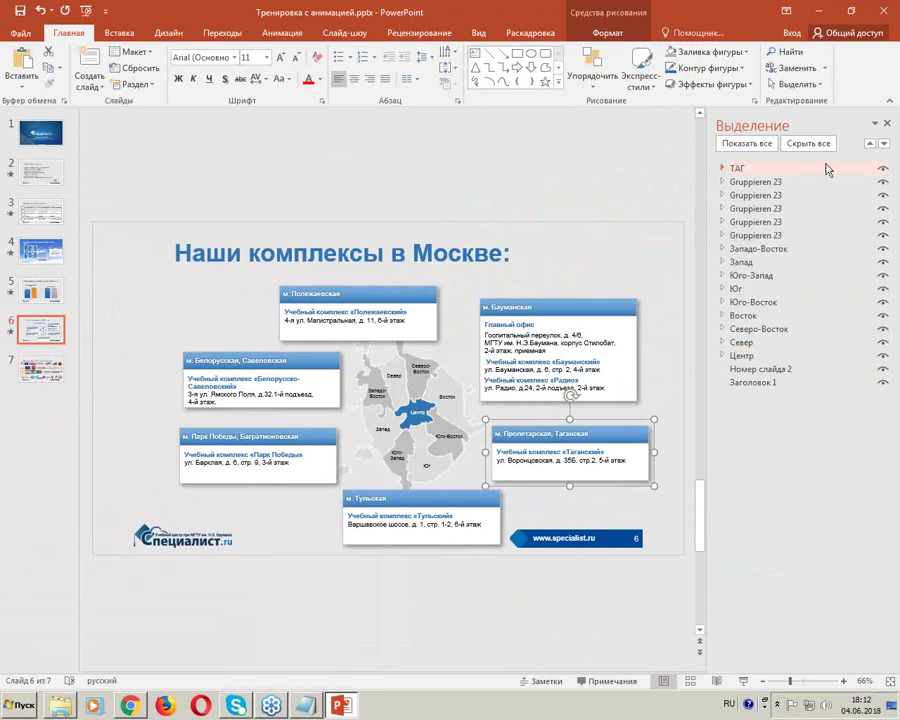
left_click(774, 184)
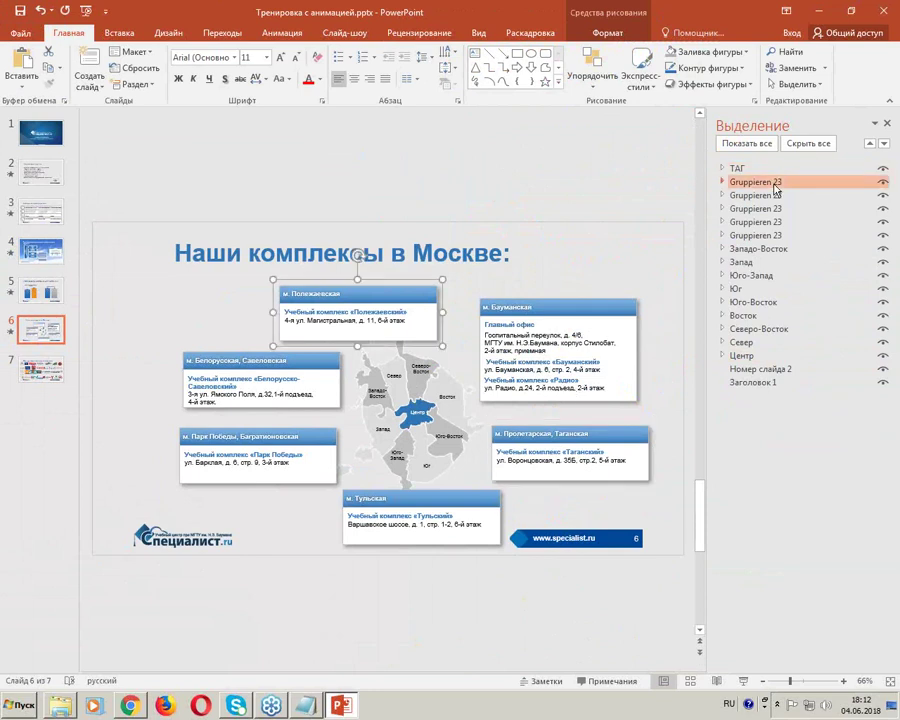
left_click(775, 185)
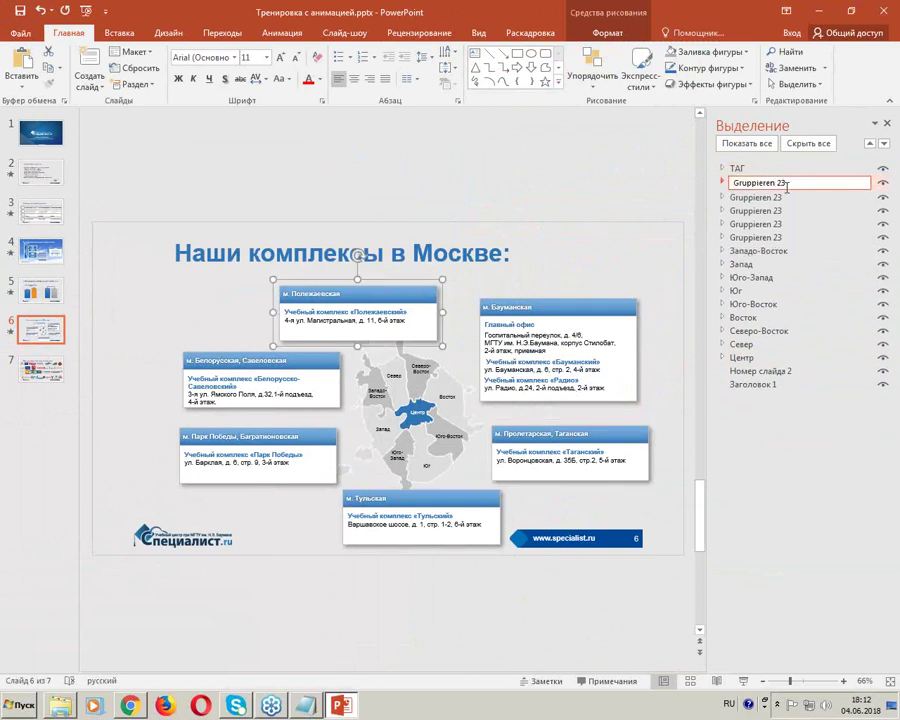
key("ctrl+a")
type("ПЛ")
key("Return")
Step: Rename the Парк Победы group to ПП and the Тульская group to ТЛ
left_click(746, 198)
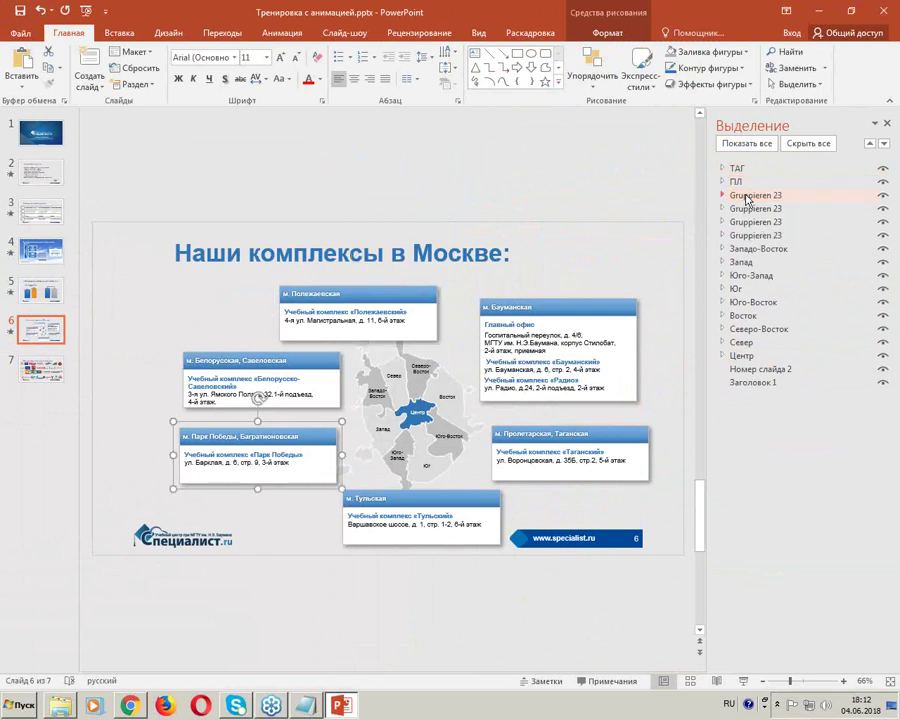
left_click(746, 196)
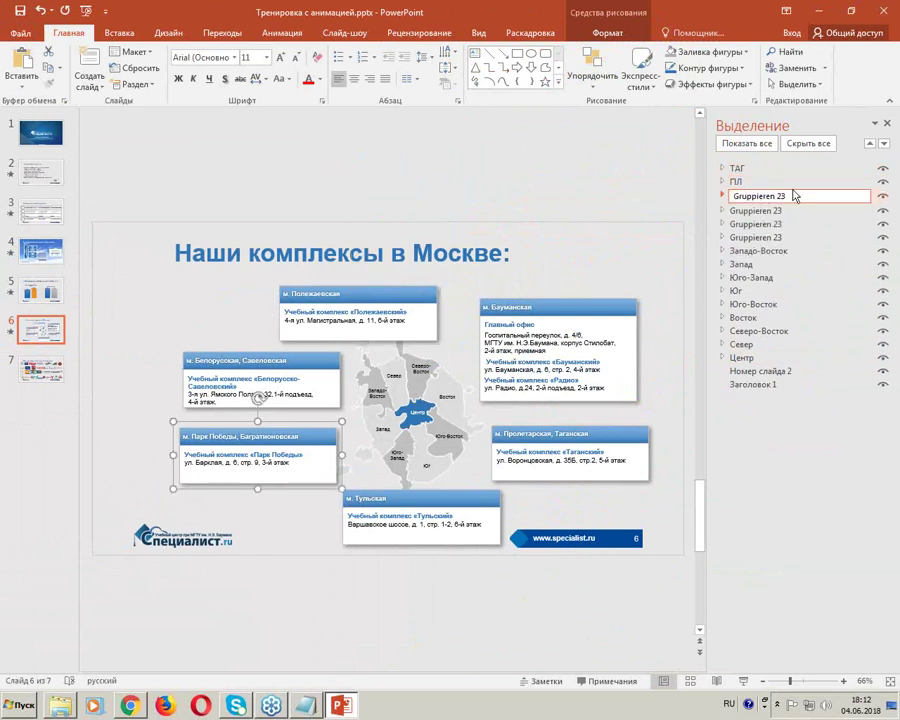
type("ПП")
key("Return")
left_click(791, 212)
key("Right")
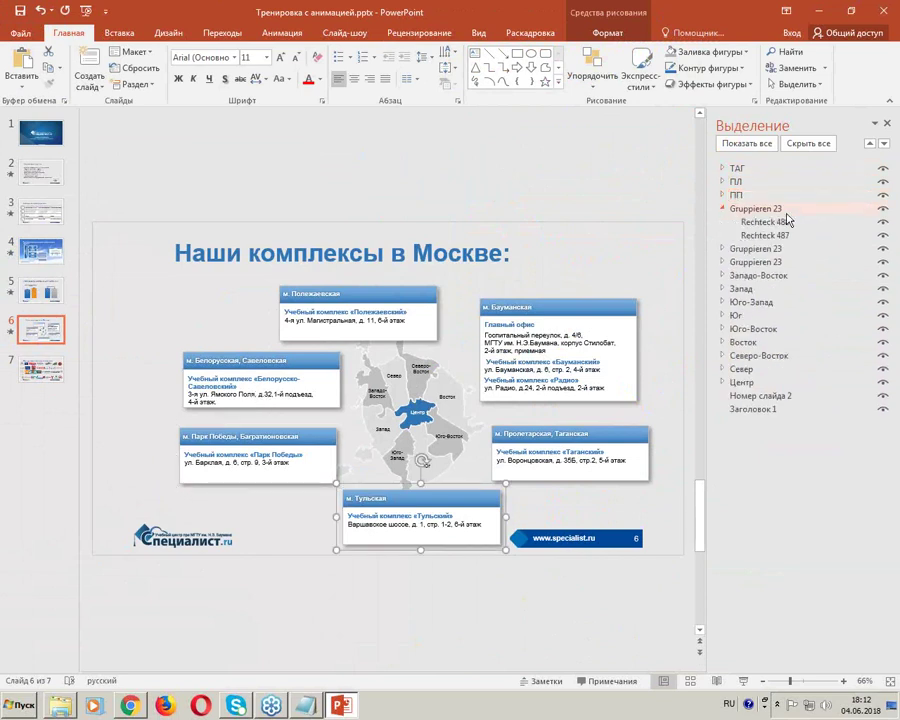
left_click(798, 208)
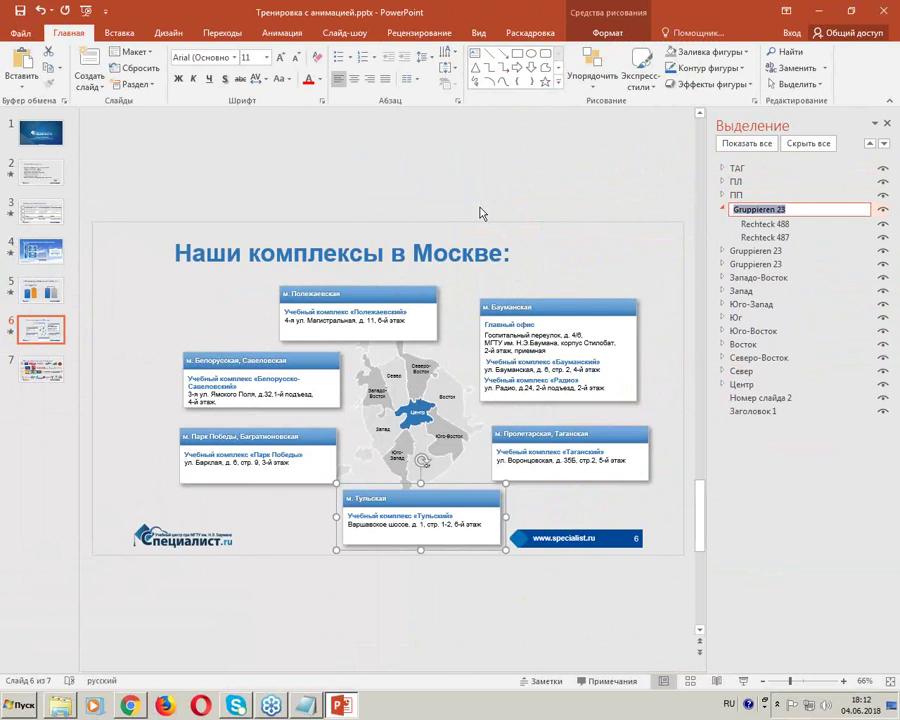
type("ТЛ")
key("Return")
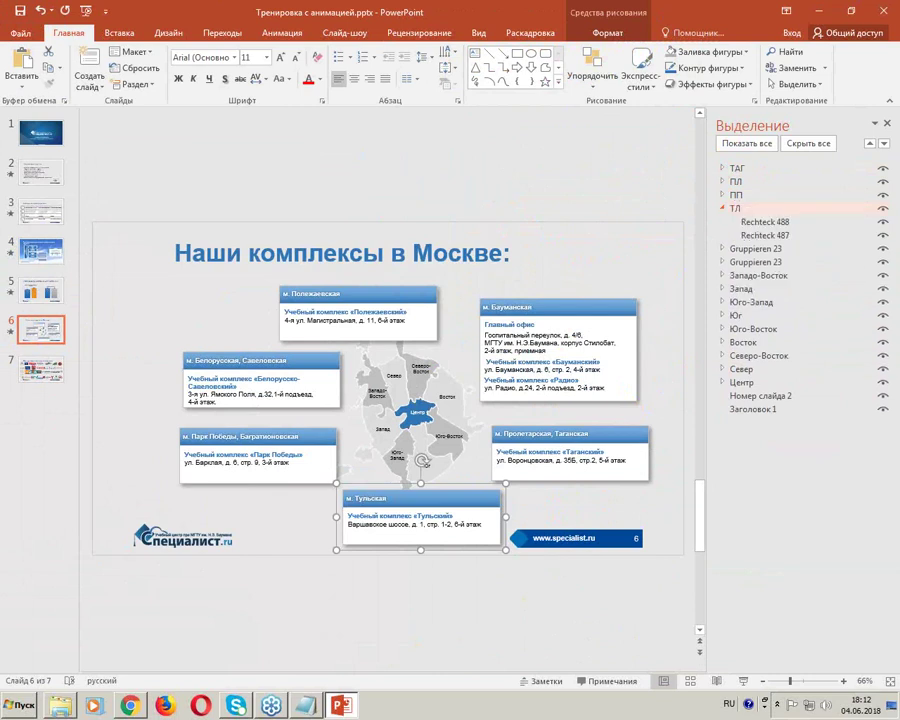
Step: Rename the Белорусская group to БС and the Бауманская group to БАУМ
left_click(744, 250)
left_click(744, 250)
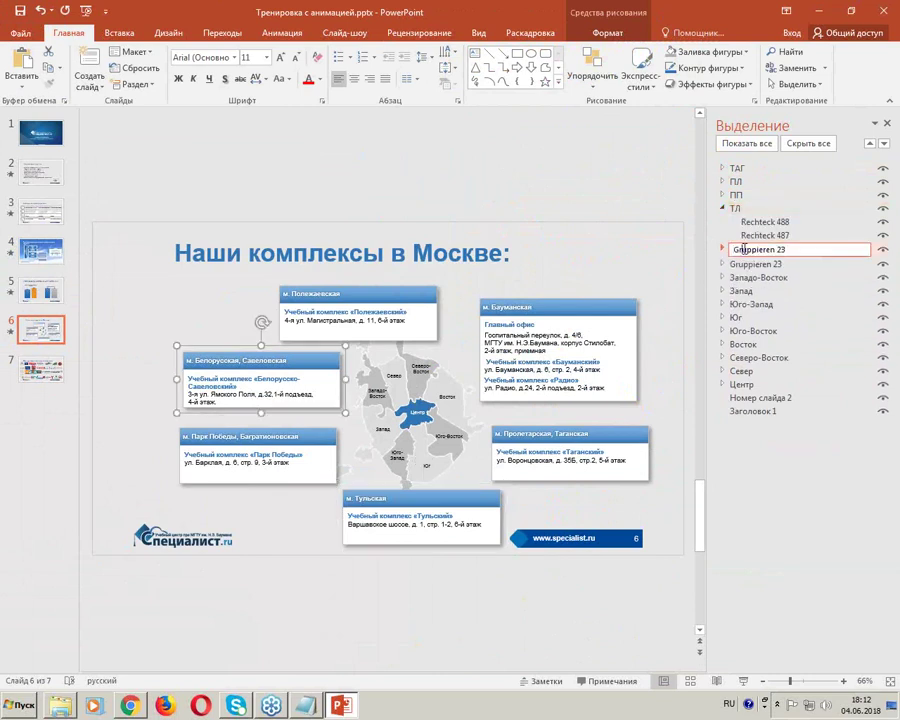
key("ctrl+a")
type("БС")
key("Return")
left_click(782, 263)
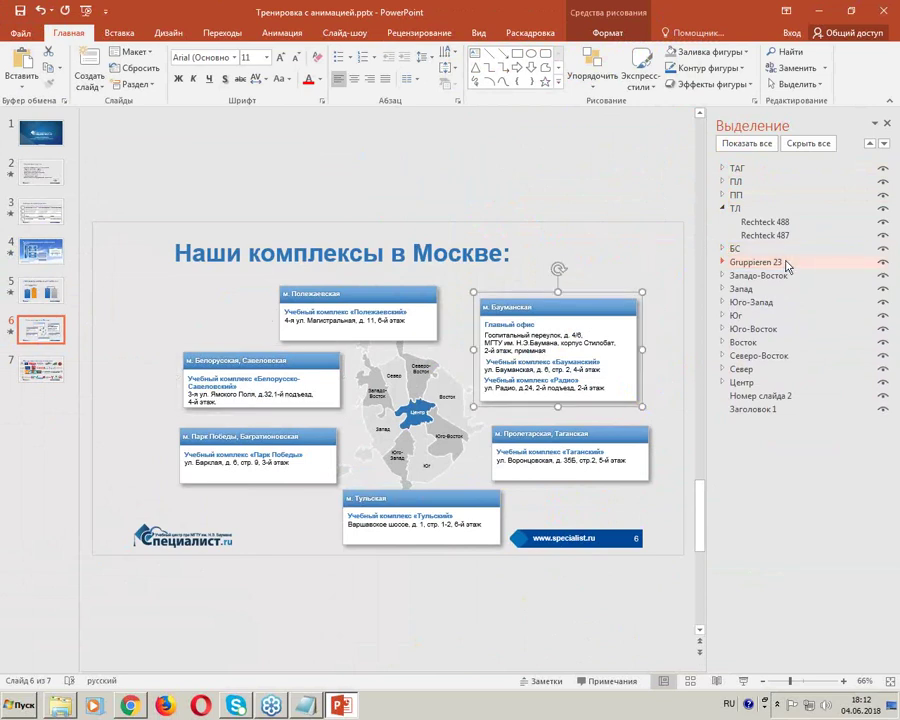
left_click(783, 264)
left_click(815, 262)
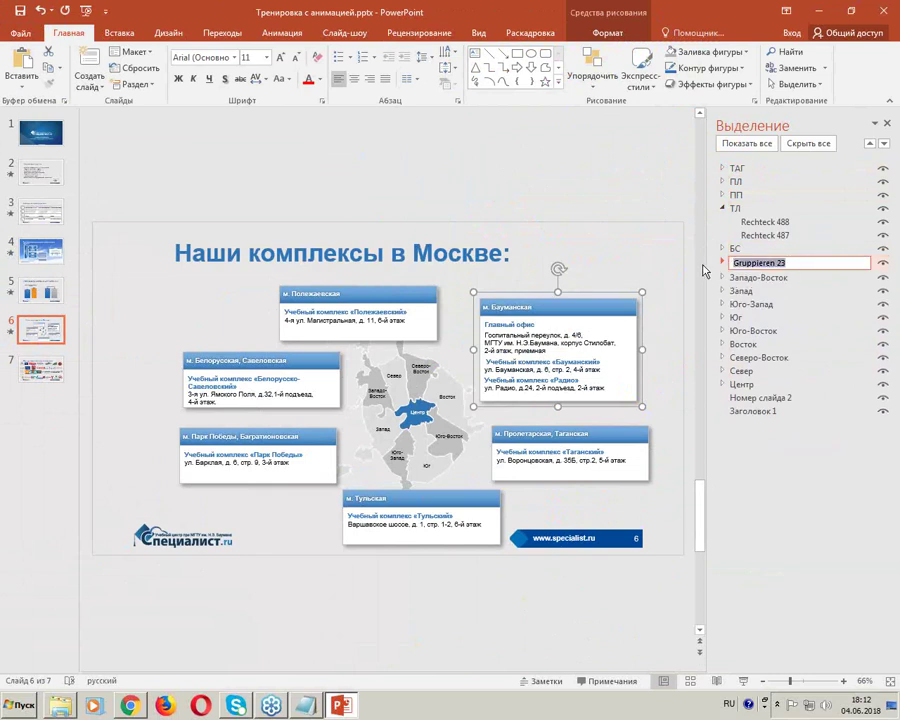
type("БАУМ")
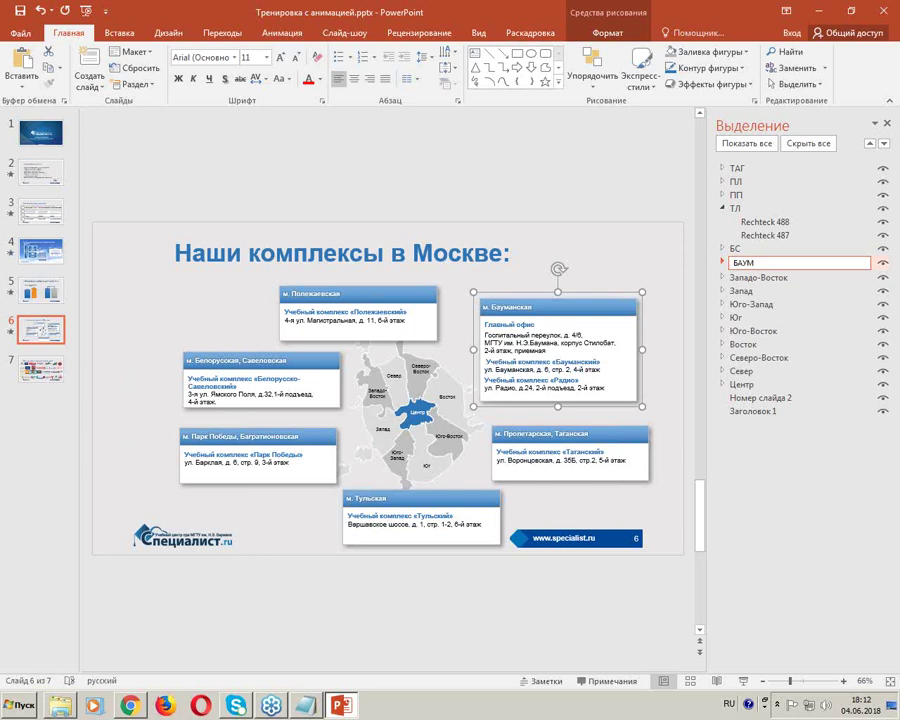
key("Return")
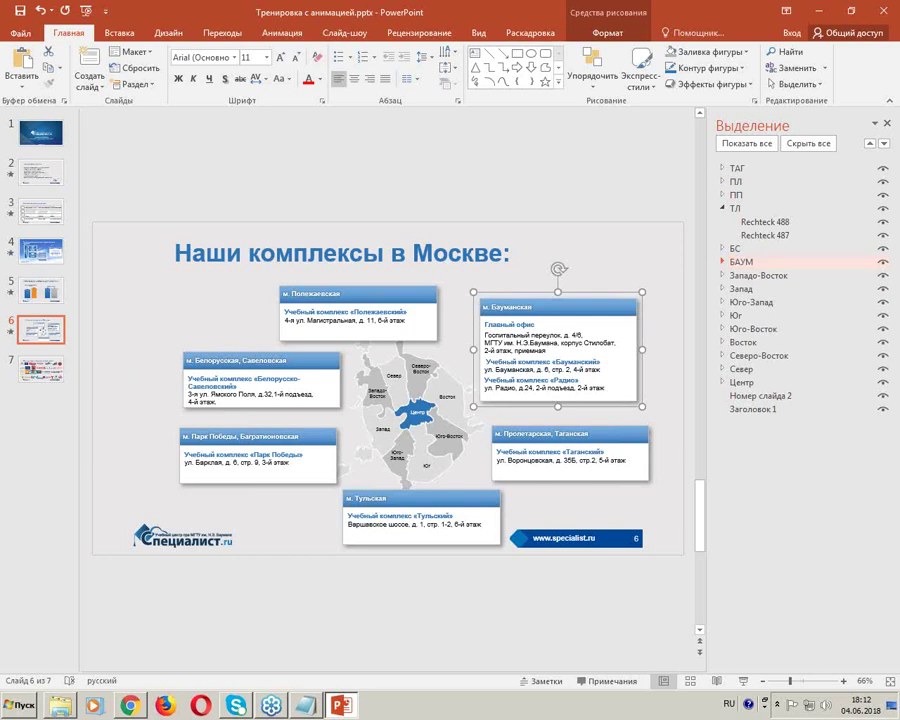
left_click(721, 209)
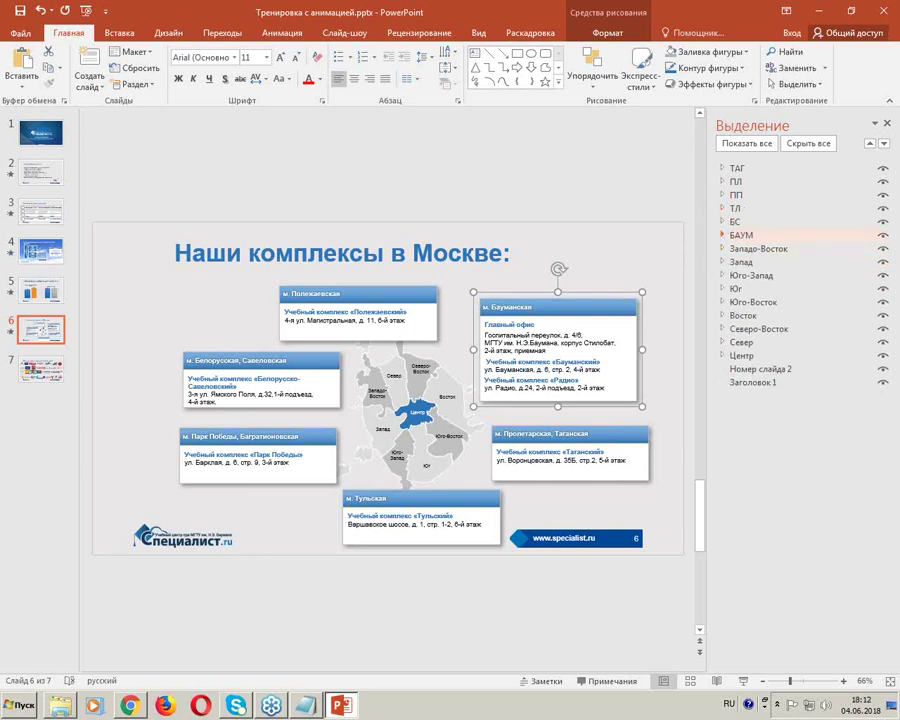
Step: Close the Selection Pane, select the Бауманская box and open the Animation Pane
left_click(886, 123)
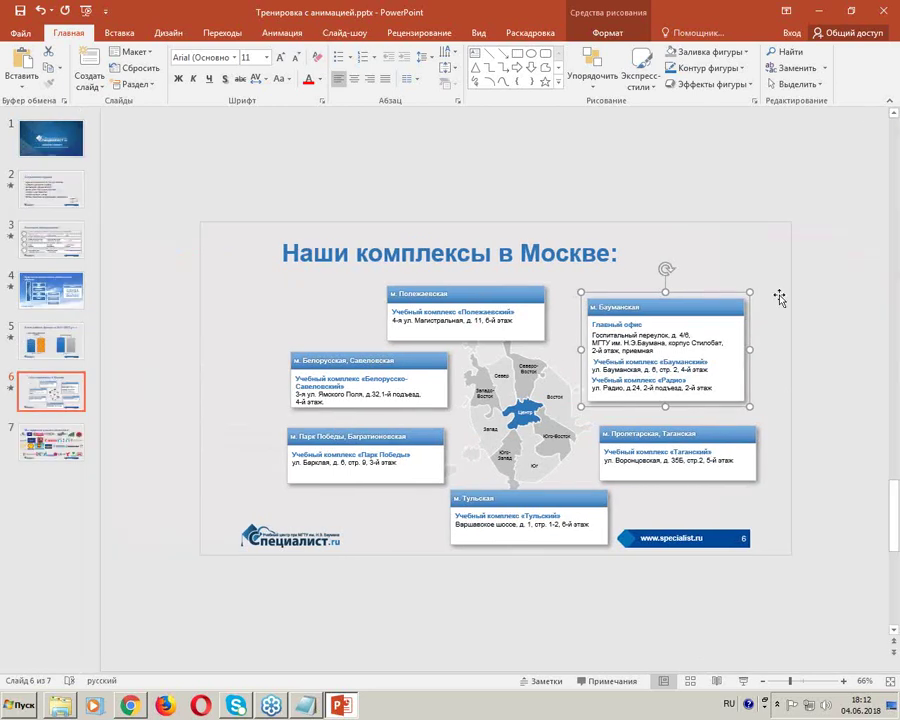
left_click(759, 341)
left_click(654, 351)
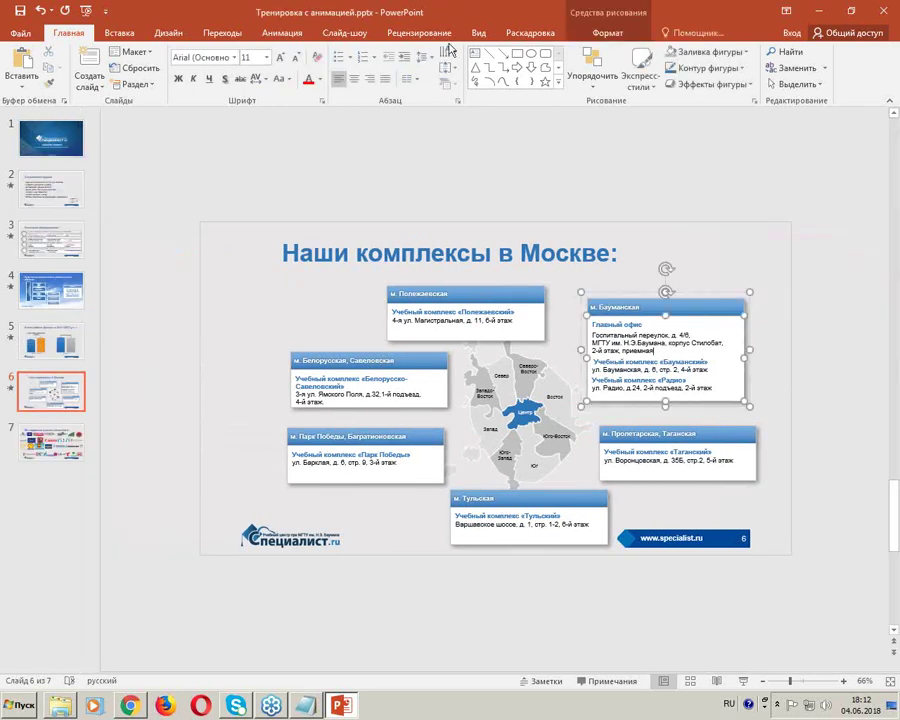
left_click(282, 33)
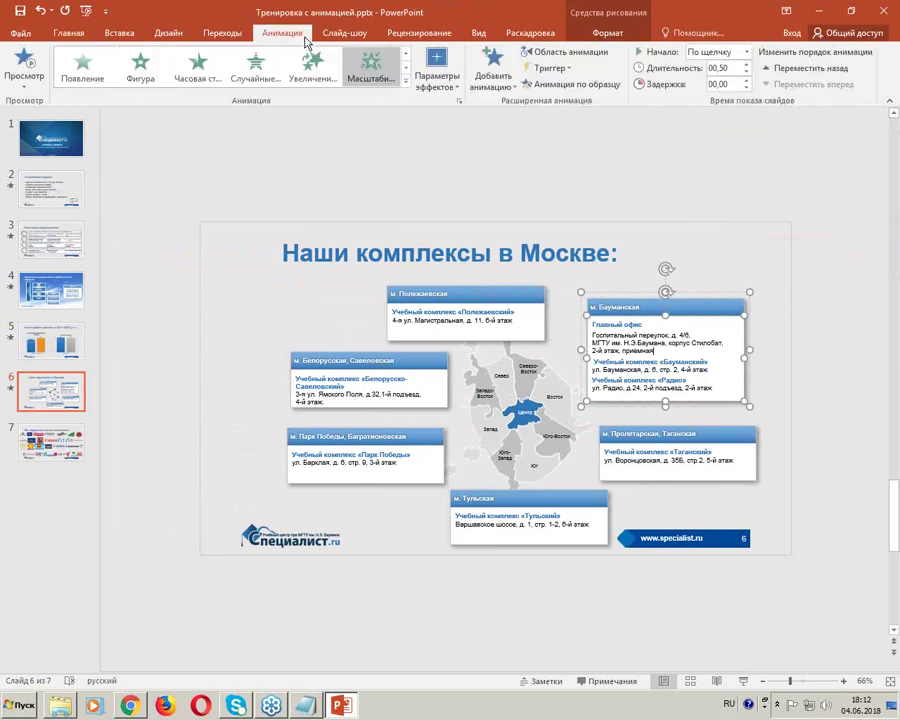
left_click(565, 52)
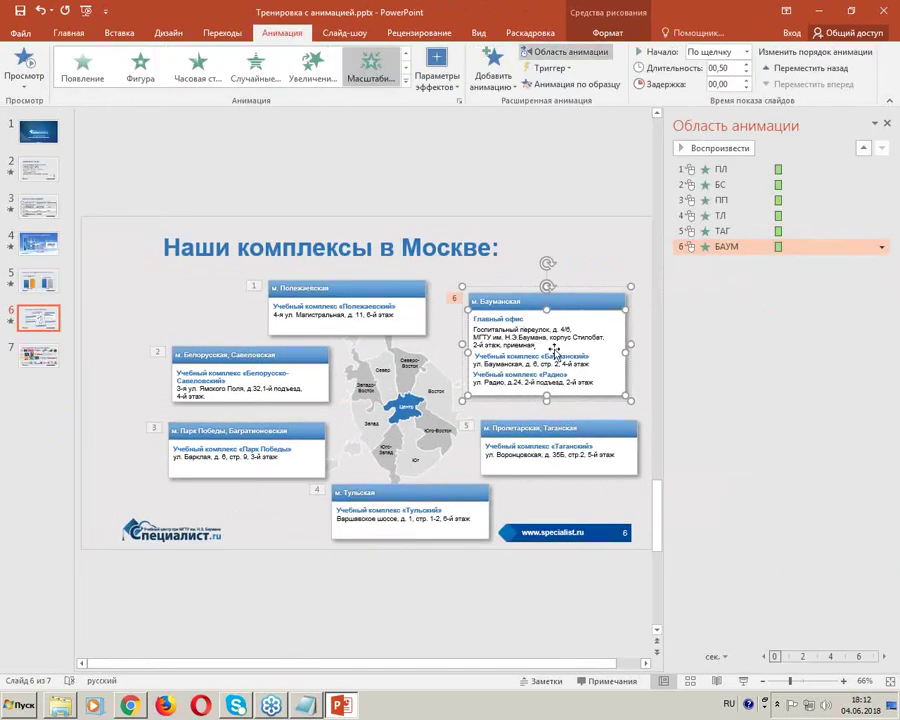
mouse_move(436, 274)
left_mouse_down()
mouse_move(621, 428)
mouse_move(710, 266)
mouse_move(756, 287)
left_mouse_up()
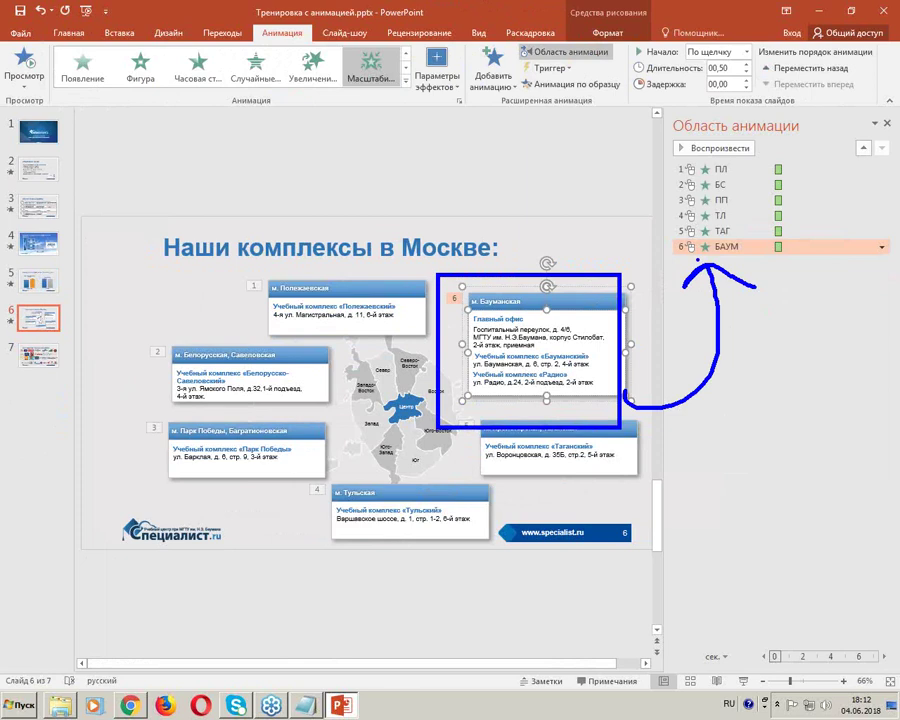
key("Escape")
key("Escape")
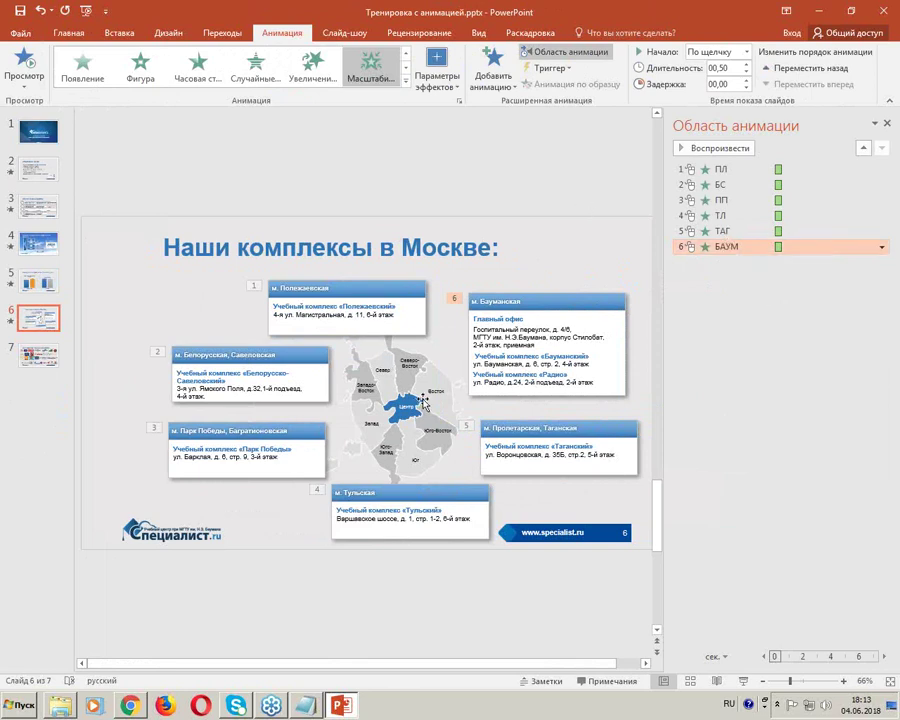
Step: Set the БАУМ animation's trigger to On Click of the Восток shape
left_click(549, 68)
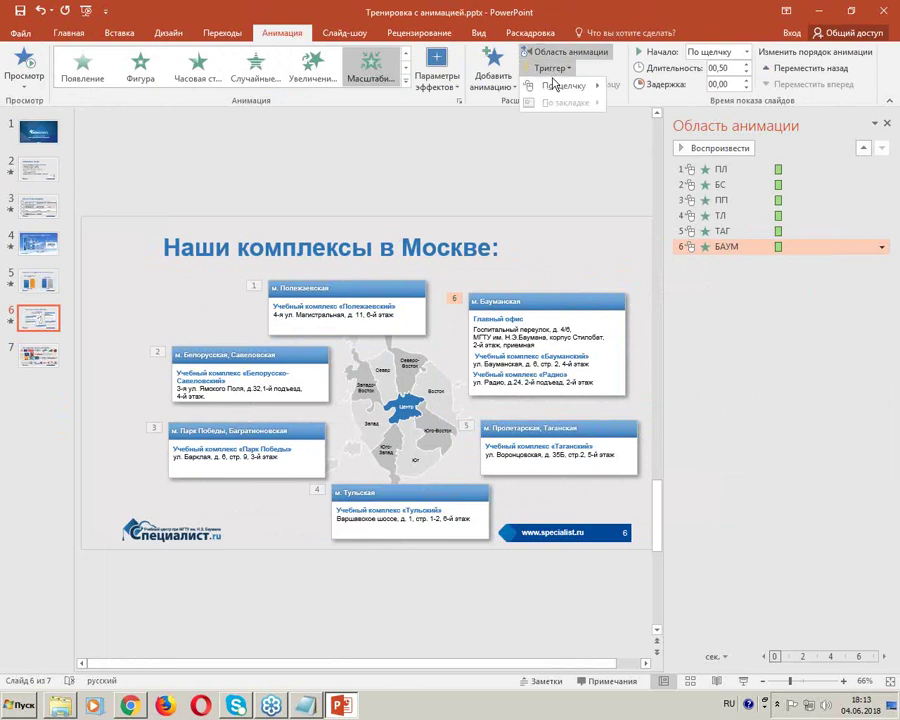
mouse_move(556, 90)
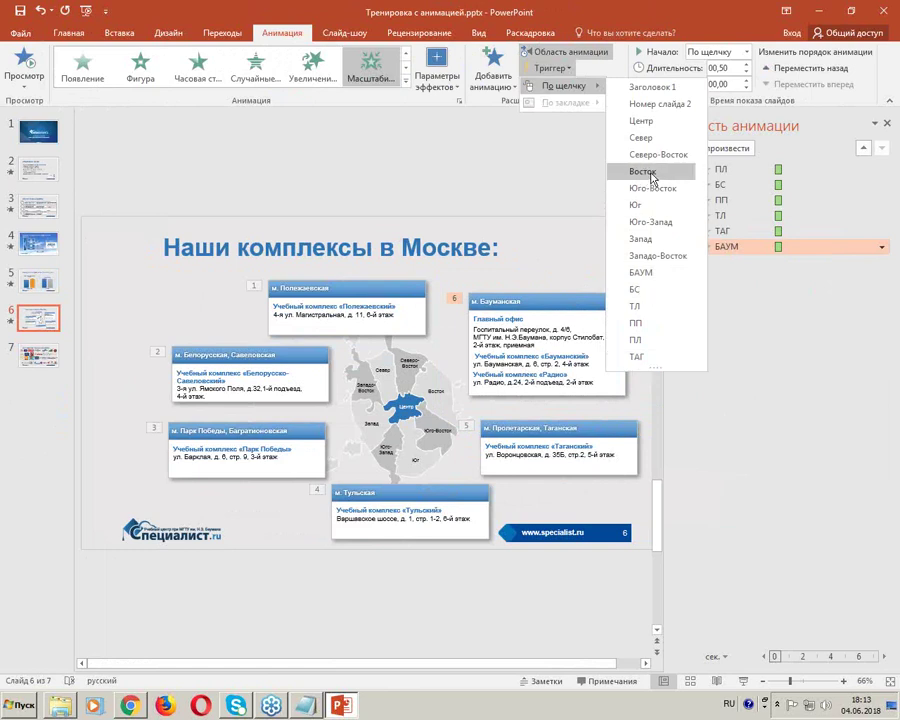
left_click(645, 172)
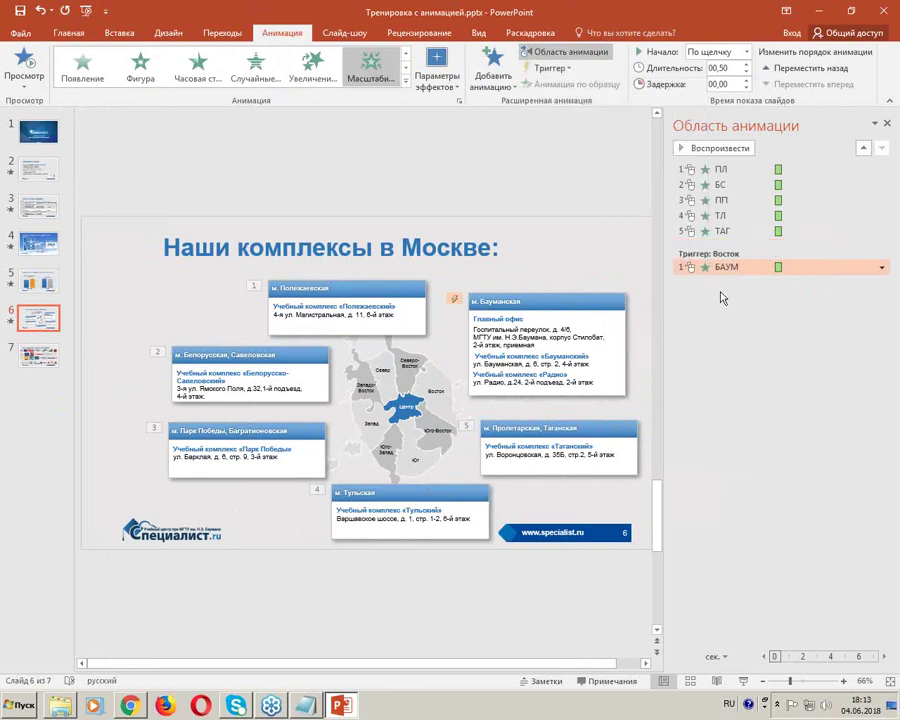
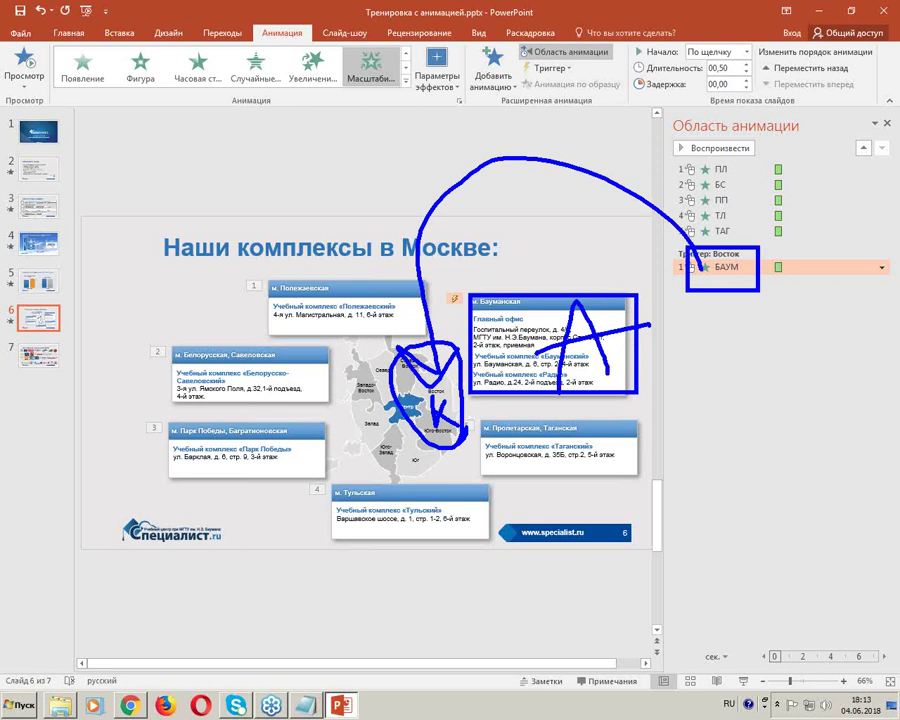
Step: Make the Юго-Восток district the click trigger for the ТАГ animation
key("Escape")
left_click(549, 68)
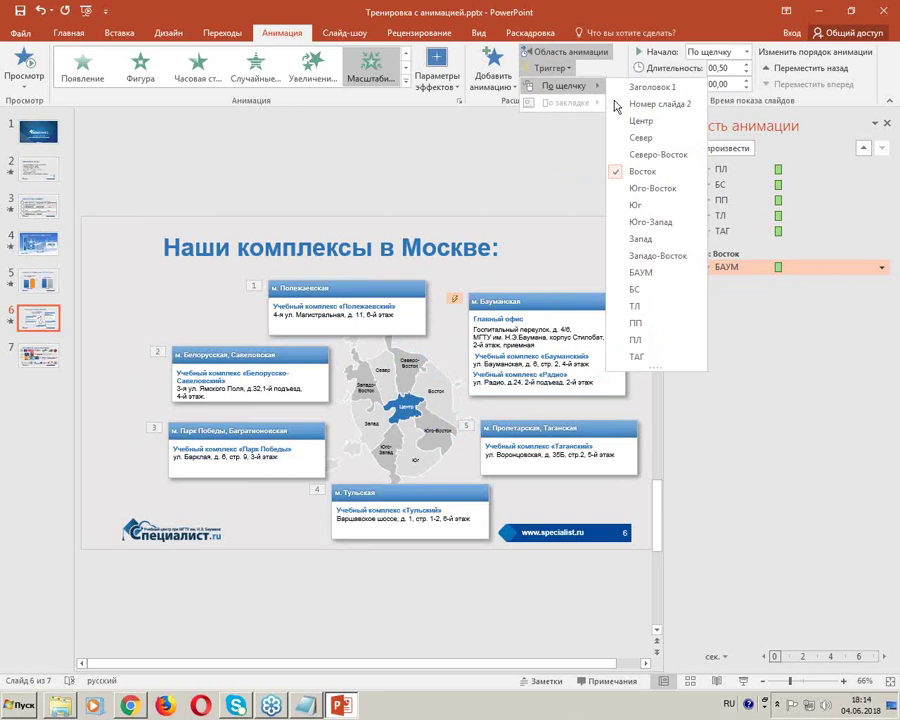
left_click(660, 176)
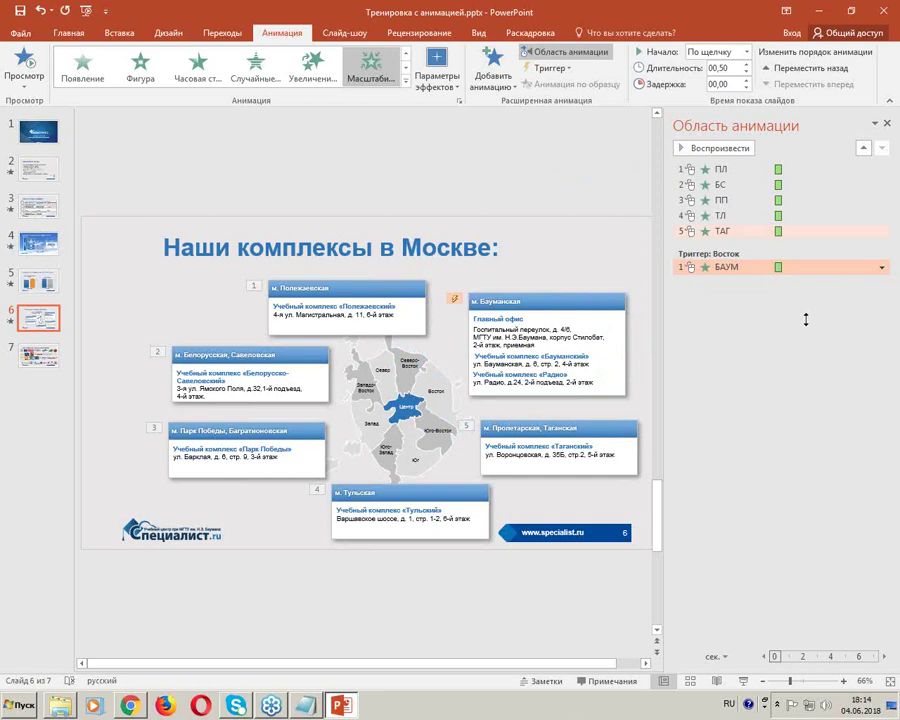
left_click(745, 233)
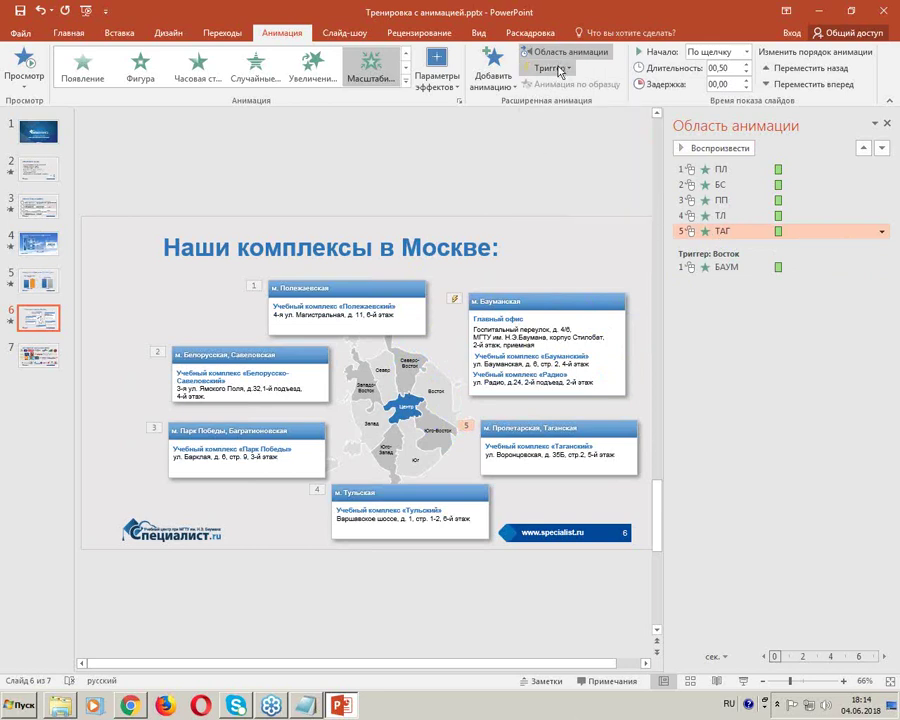
left_click(556, 68)
mouse_move(565, 86)
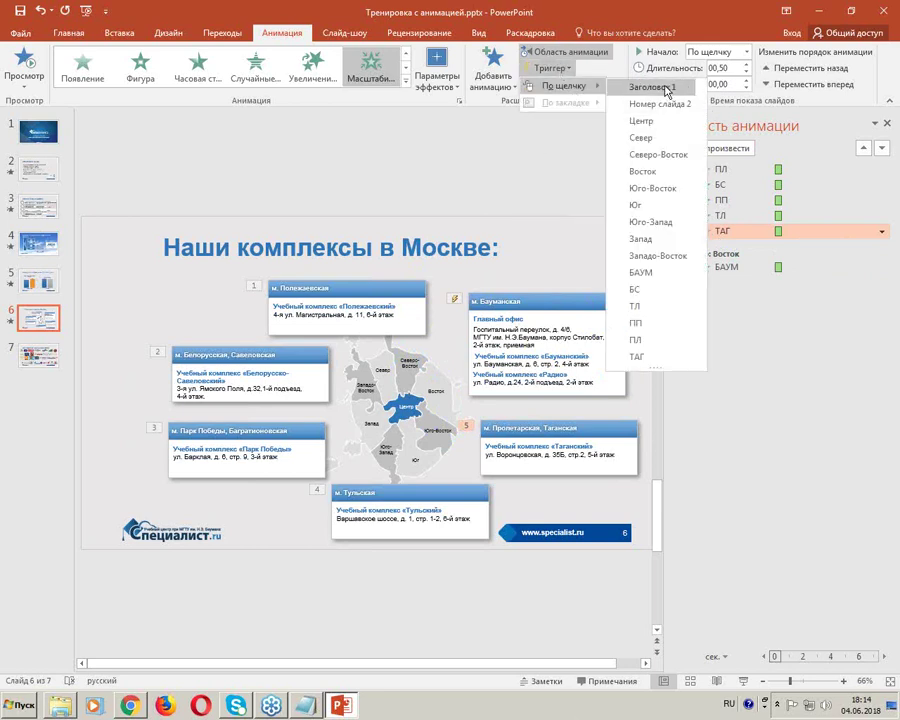
left_click(660, 188)
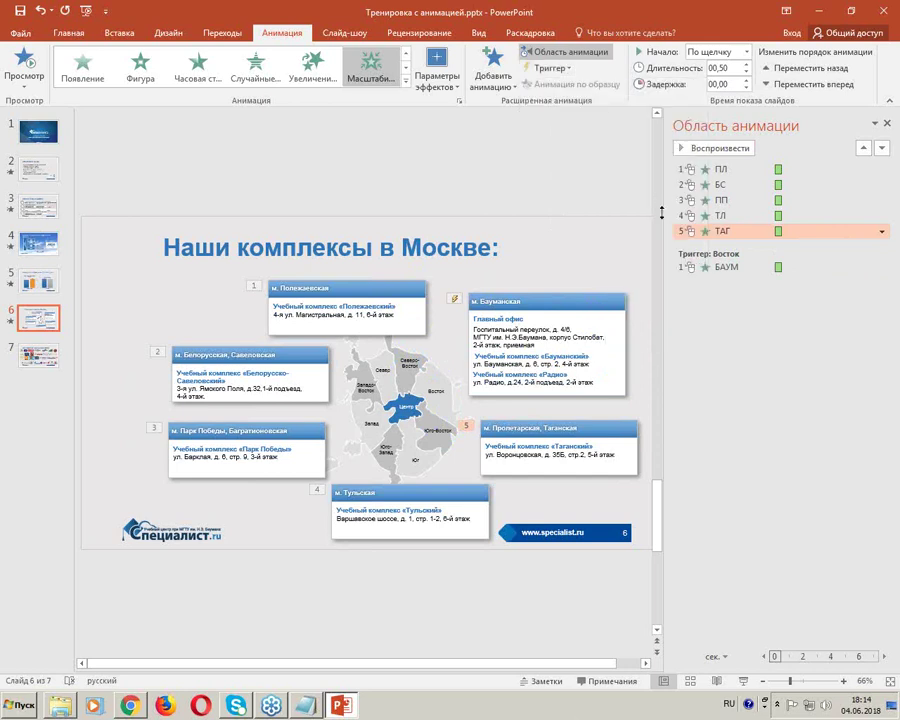
Step: Make the Юг district the click trigger for the ТЛ animation
left_click(716, 216)
left_click(565, 70)
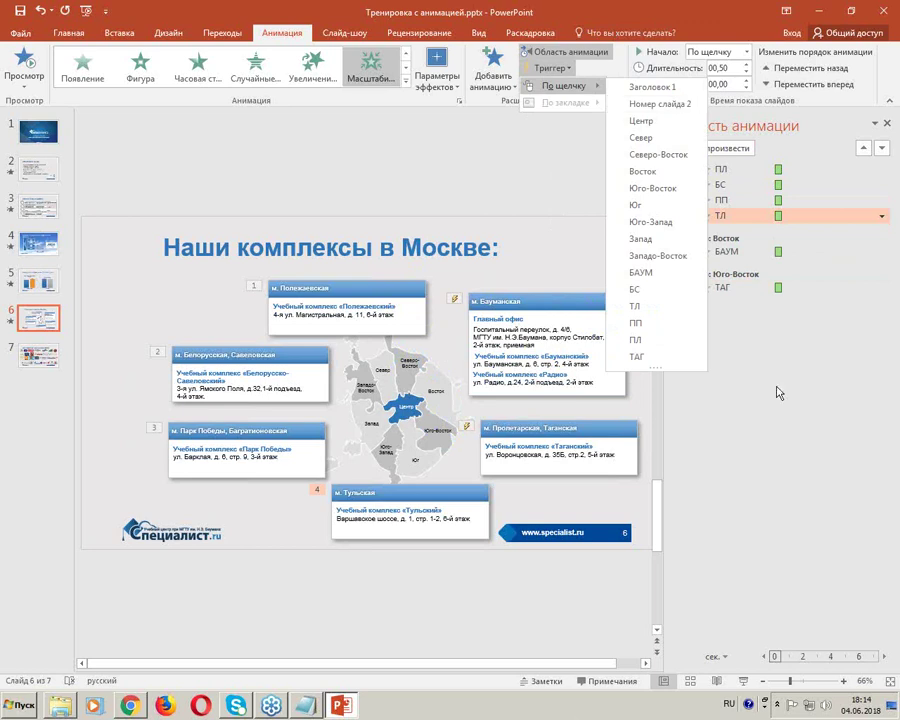
left_click(774, 346)
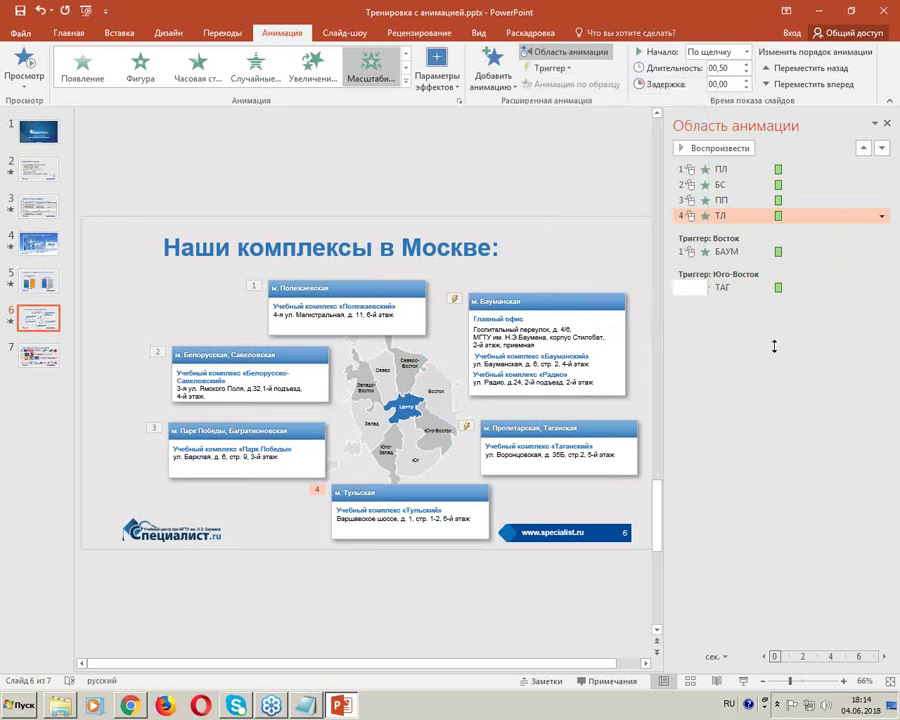
left_click(560, 68)
mouse_move(596, 85)
left_click(638, 230)
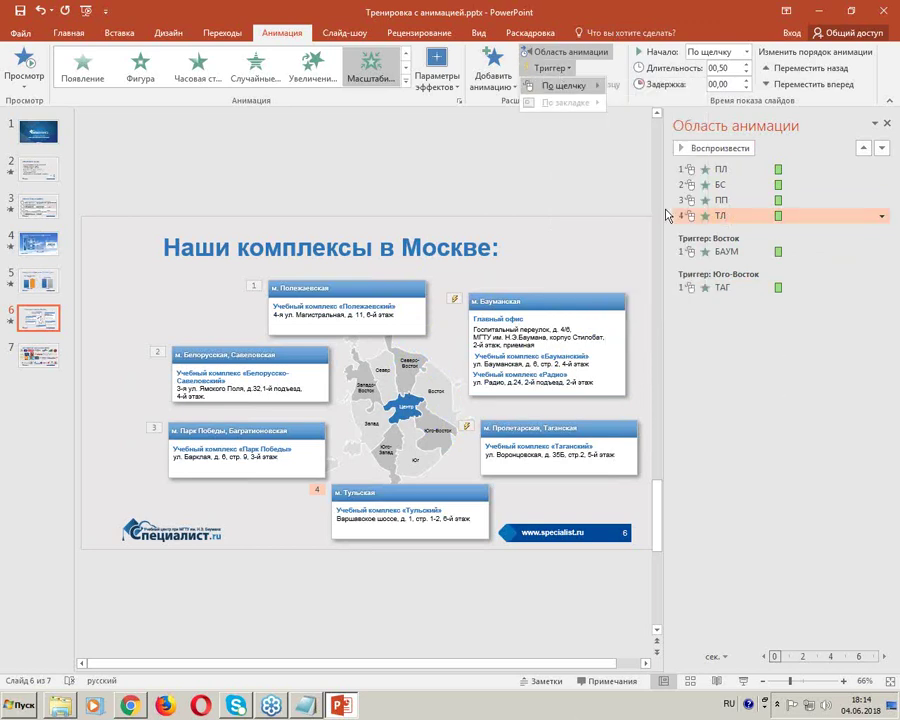
Step: Give БС the Запад trigger, then drag БС back into the main click sequence
left_click(718, 185)
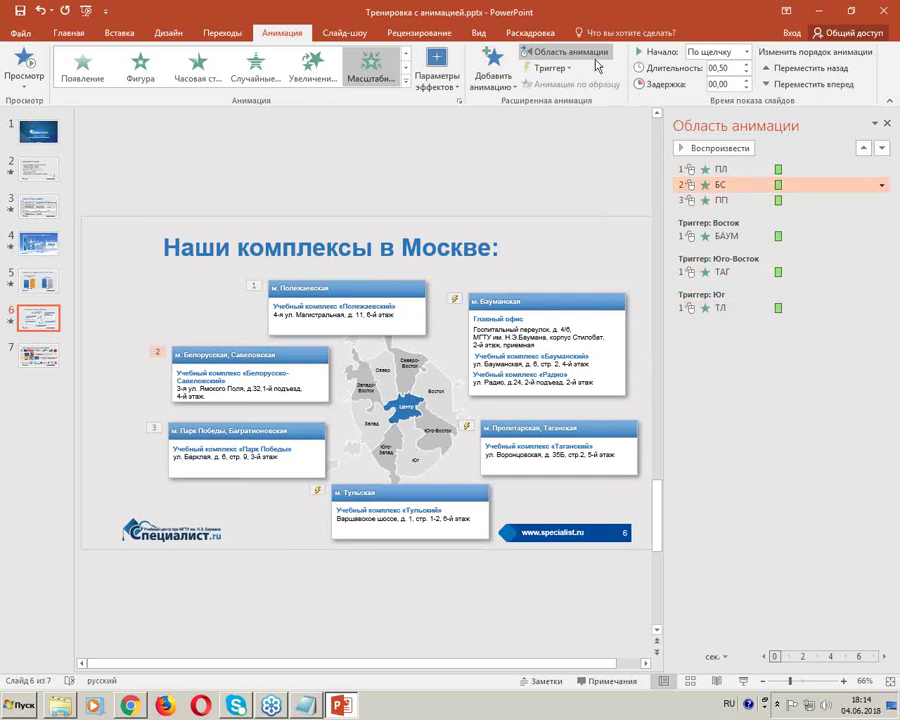
left_click(552, 68)
mouse_move(573, 86)
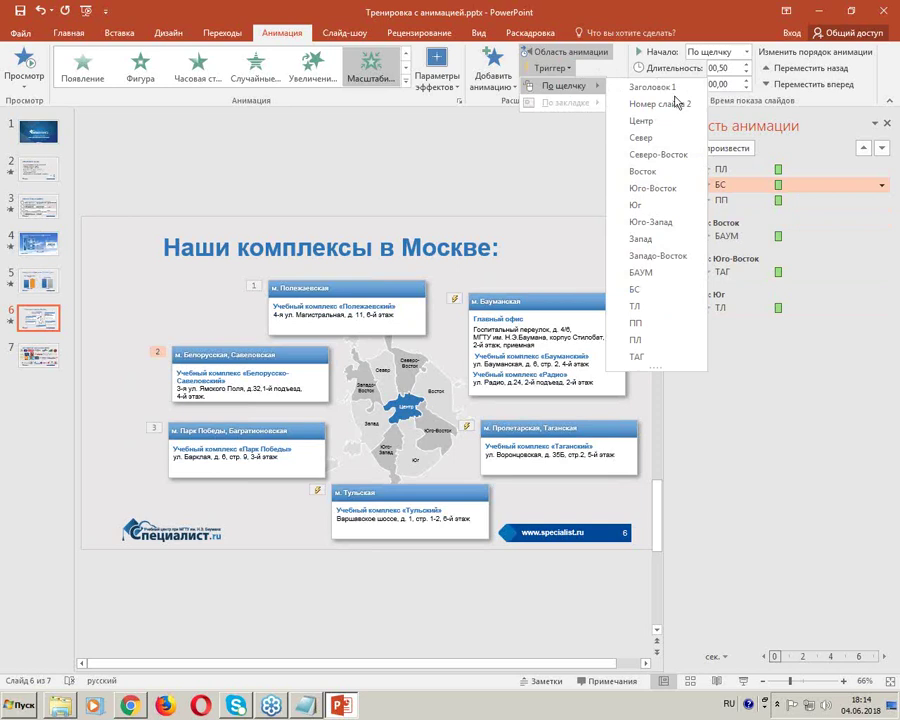
left_click(655, 239)
left_click(731, 185)
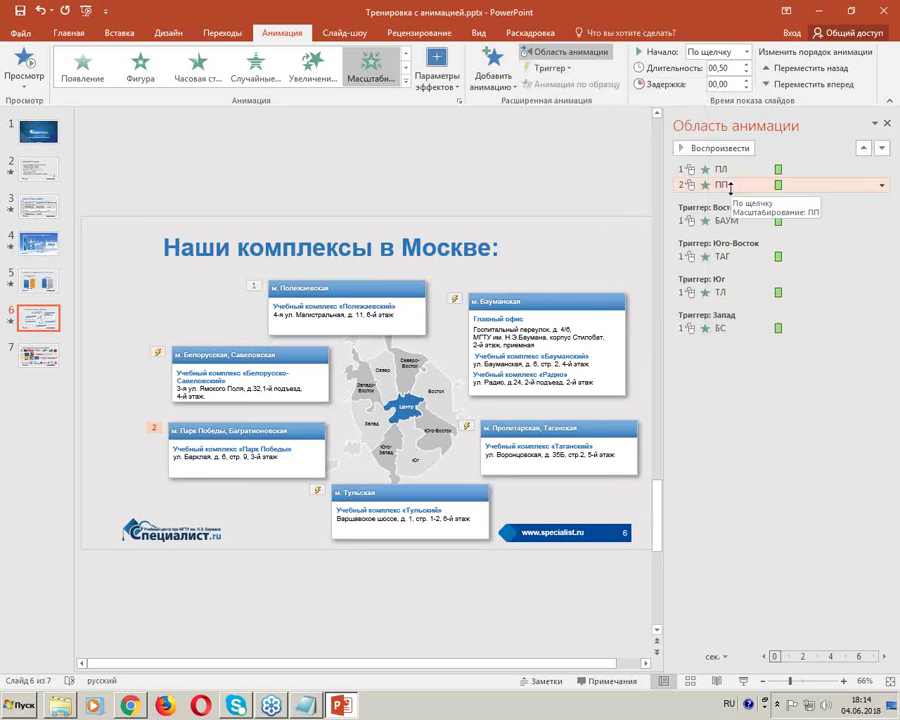
left_click(766, 327)
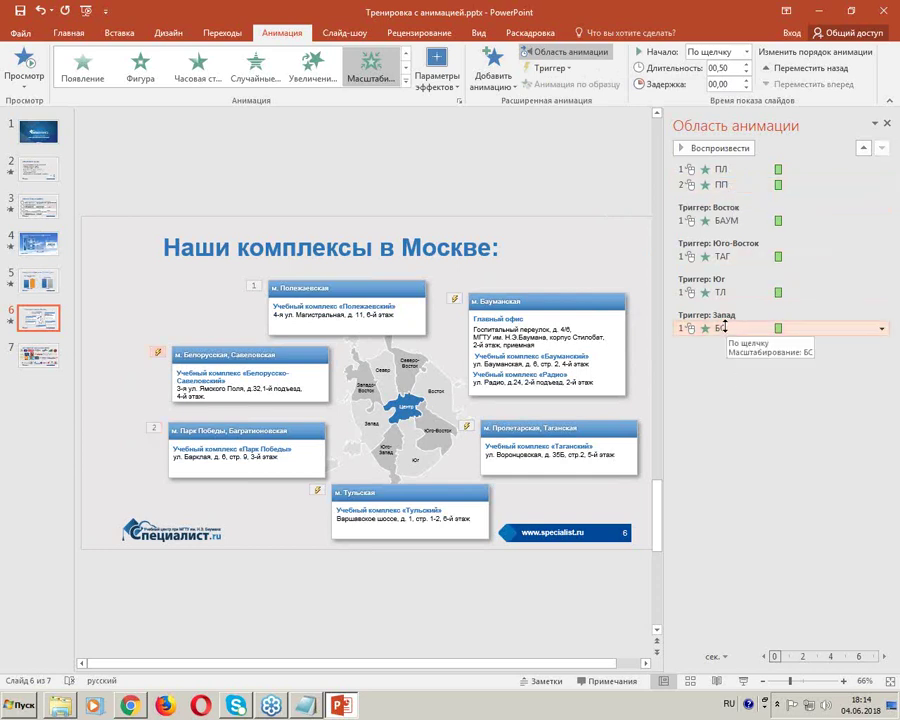
left_click_drag(725, 327, 725, 186)
Step: Make the Запад district the click trigger for the ПП animation
left_click(731, 200)
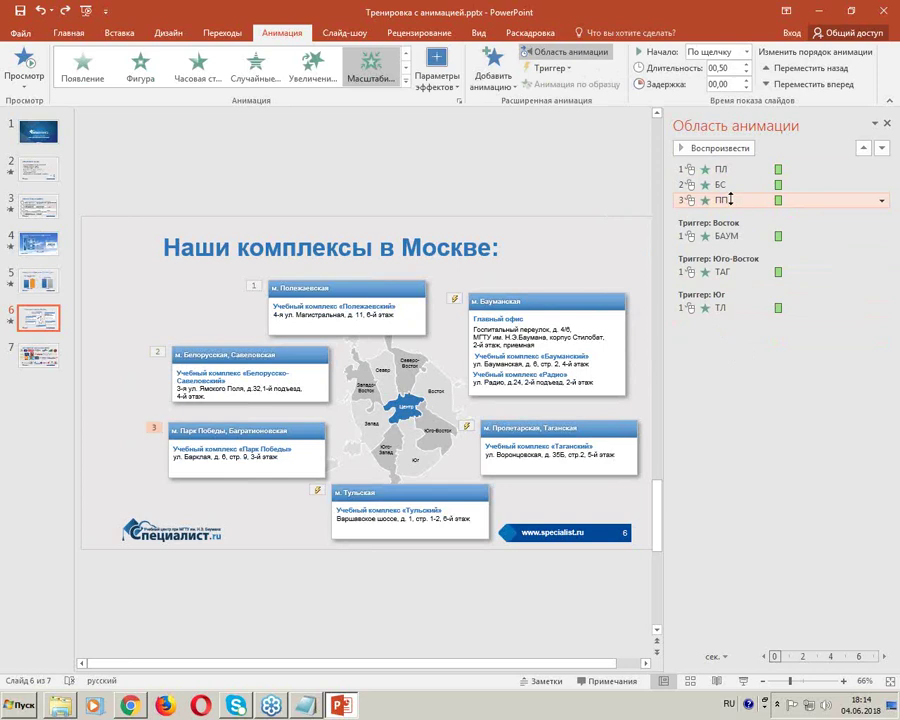
left_click(555, 70)
mouse_move(566, 86)
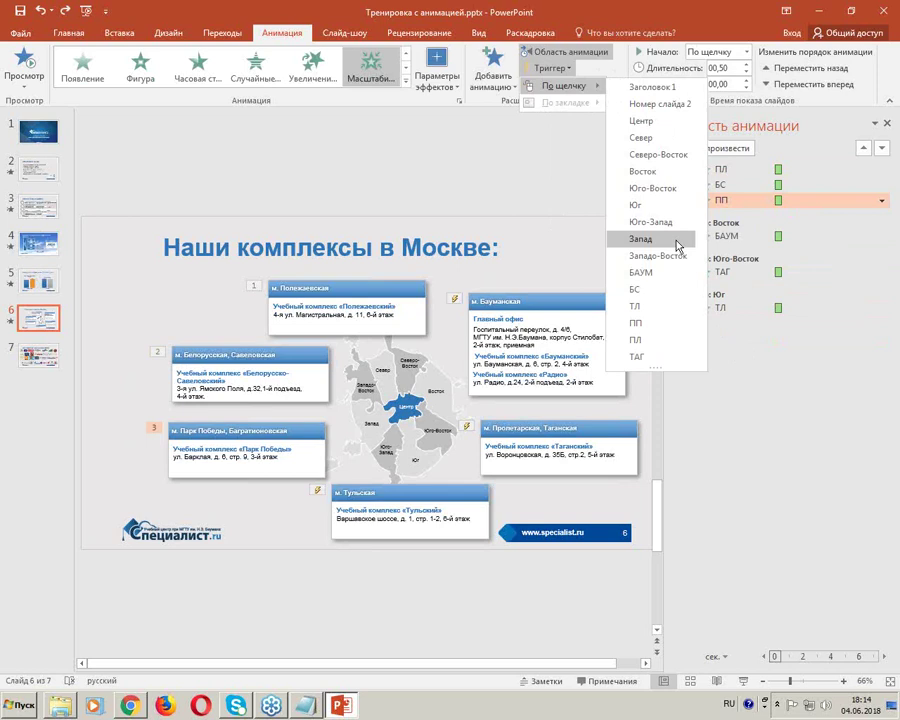
left_click(677, 240)
Step: Make the Западо-Восток district the click trigger for the БС animation
left_click(716, 185)
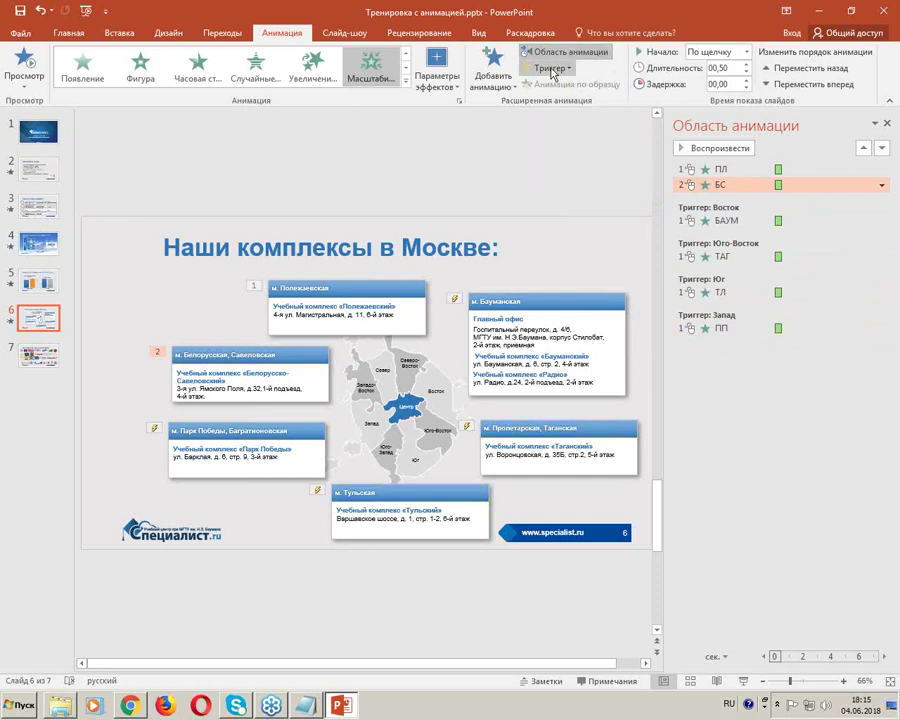
left_click(550, 69)
mouse_move(570, 92)
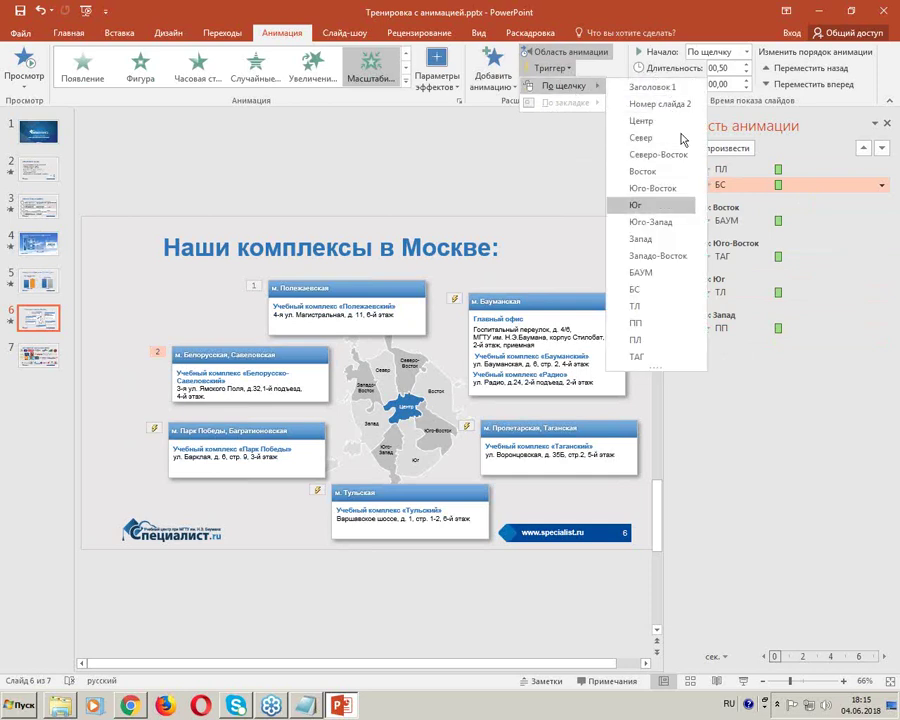
left_click(661, 257)
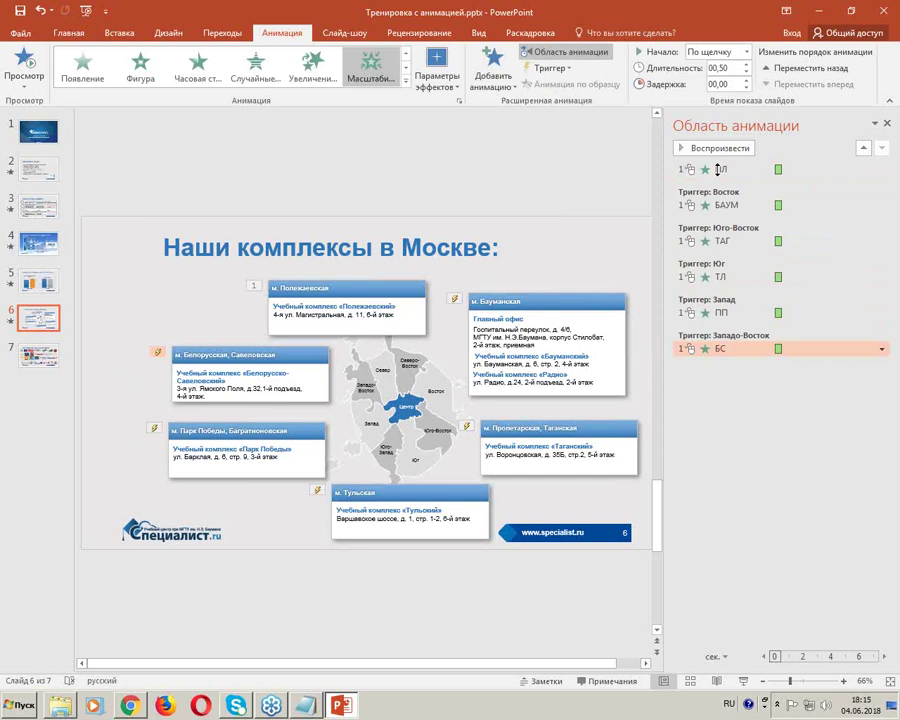
Step: Set Север as the ПЛ trigger and start the show from the current slide
left_click(368, 442)
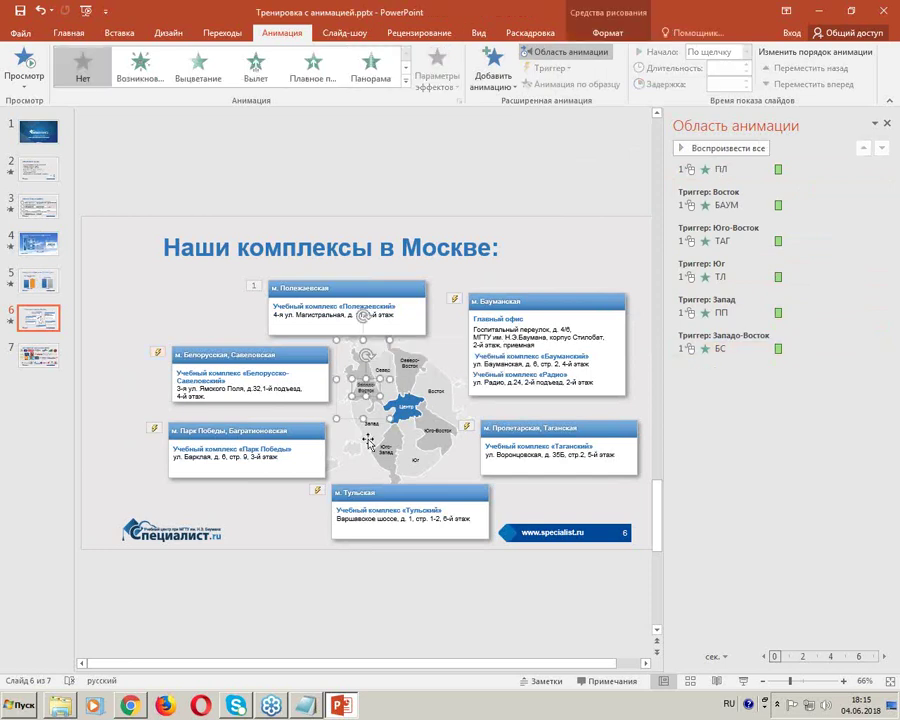
left_click(731, 171)
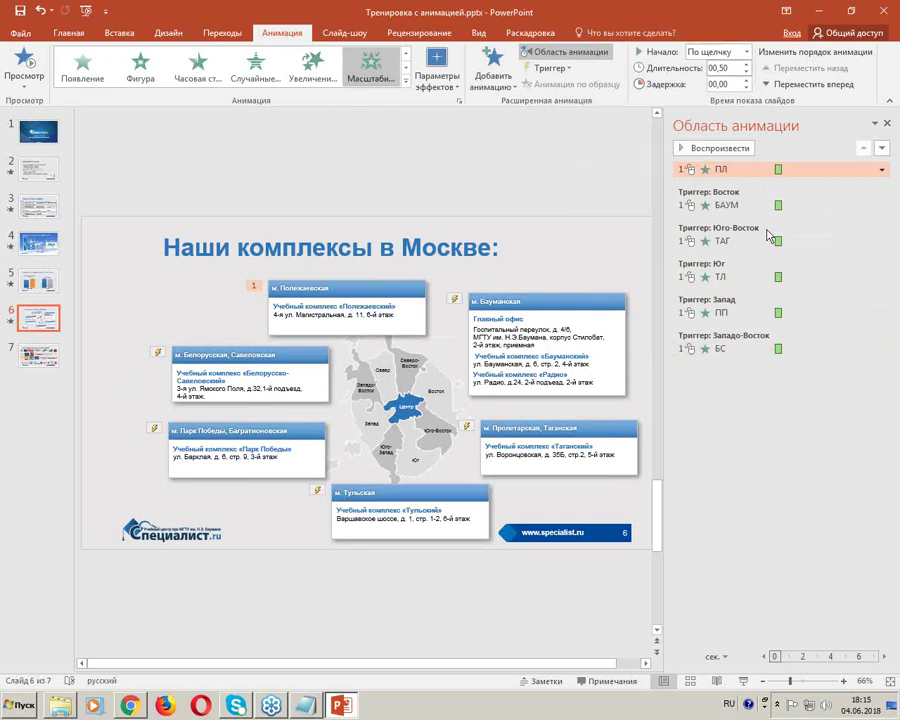
left_click(569, 70)
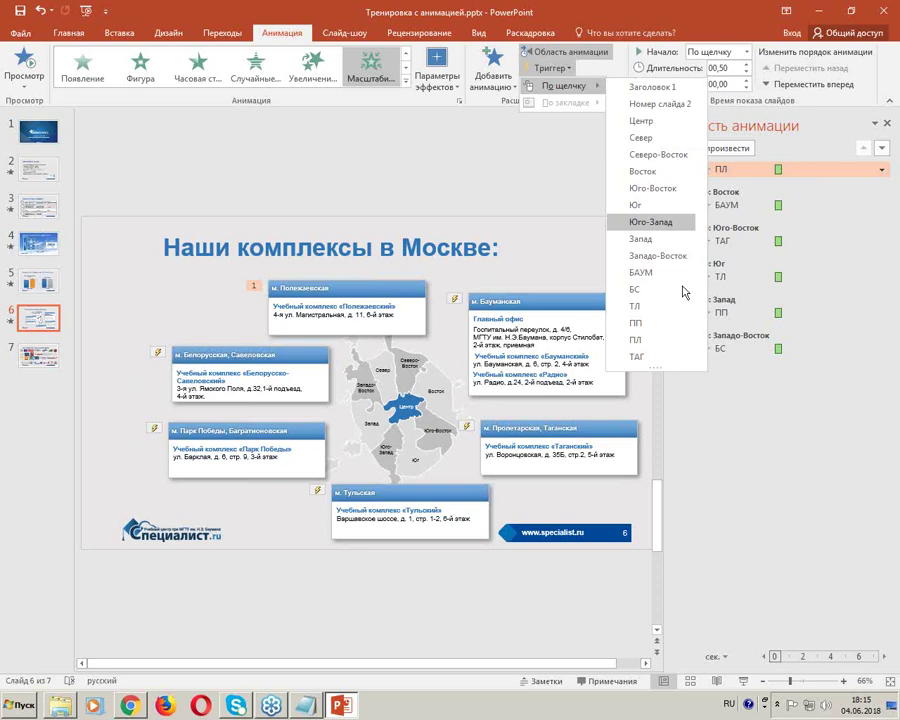
left_click(641, 137)
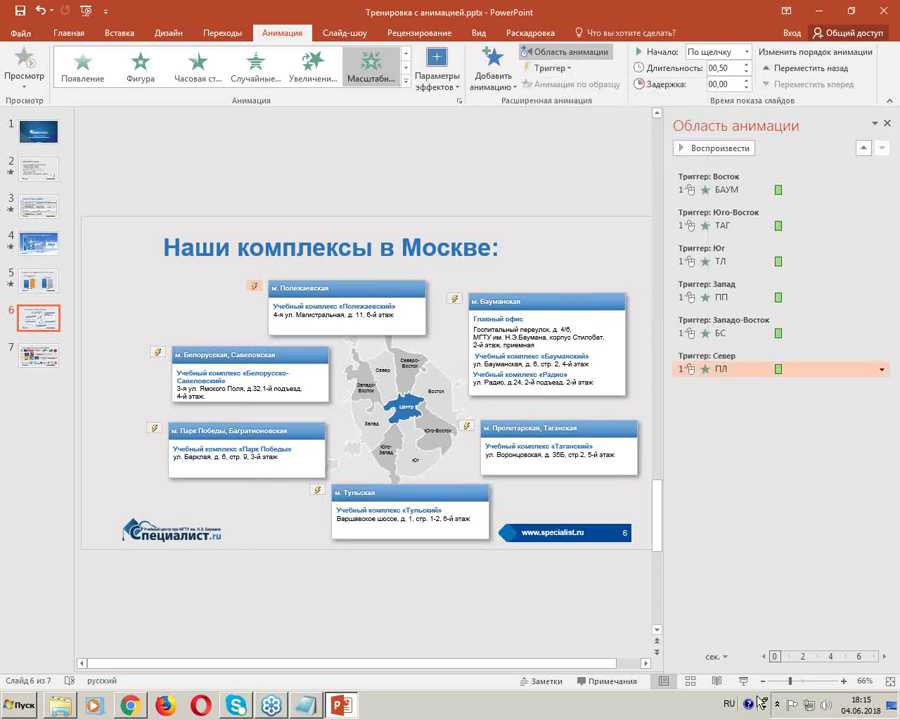
left_click(744, 682)
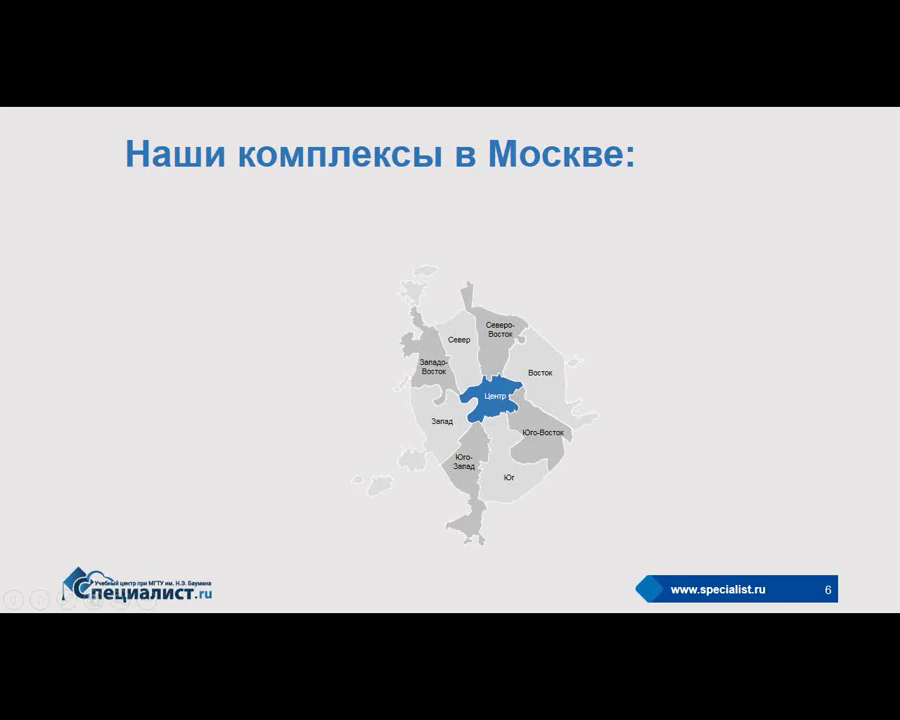
Step: Page back and forth between slides, ending on the Moscow map slide
key("Right")
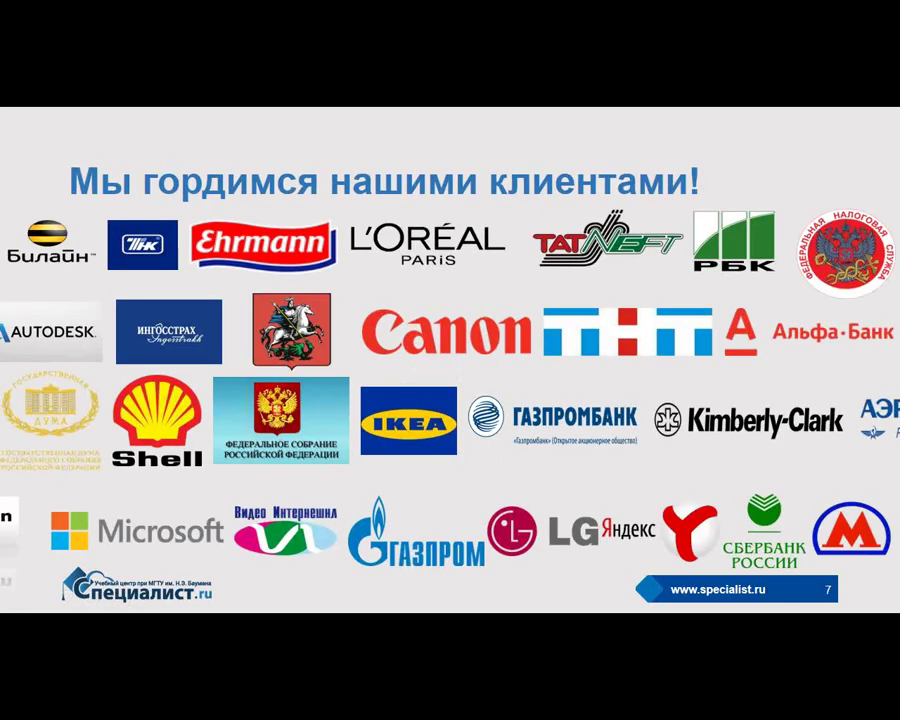
key("Left")
key("Right")
key("Left")
key("Left")
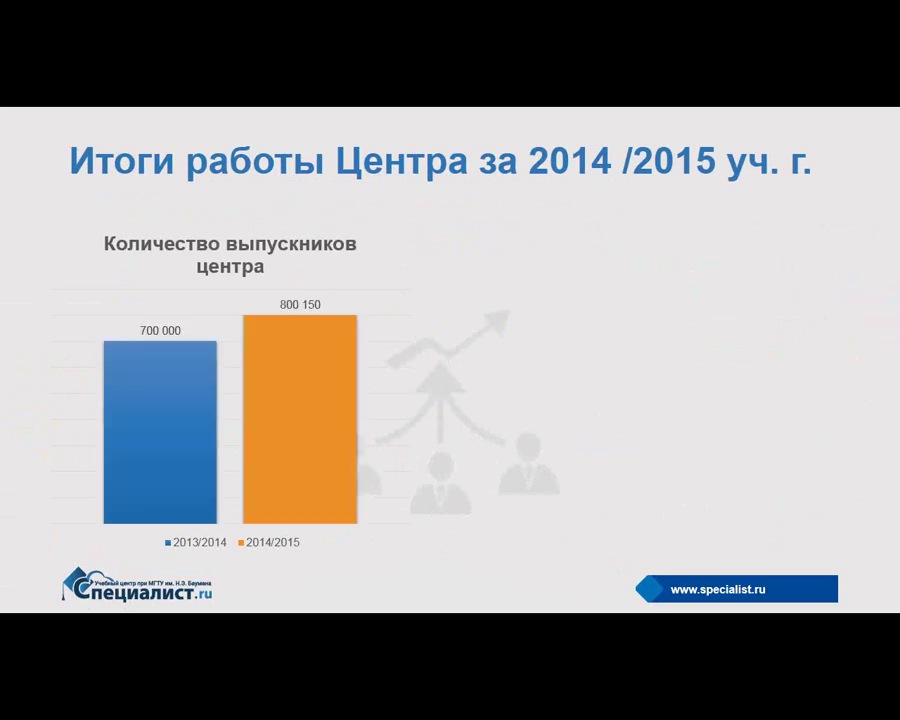
key("Right")
key("Right")
key("Left")
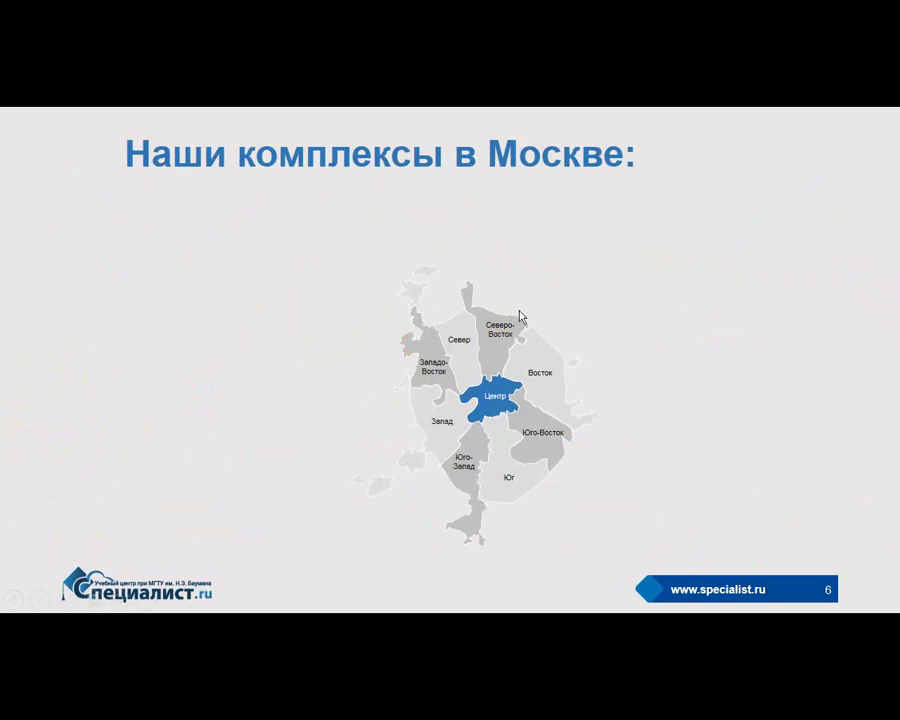
Step: Reveal the Бауманская, Таганская and Тульская panels, advance to the logos slide, and end the show
left_click(554, 374)
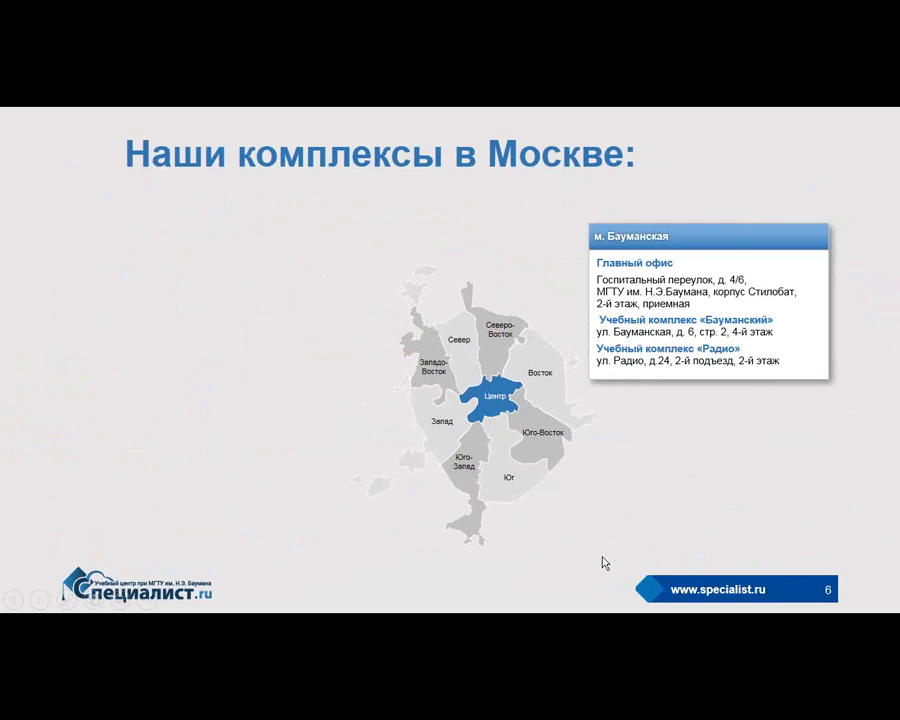
left_click(535, 430)
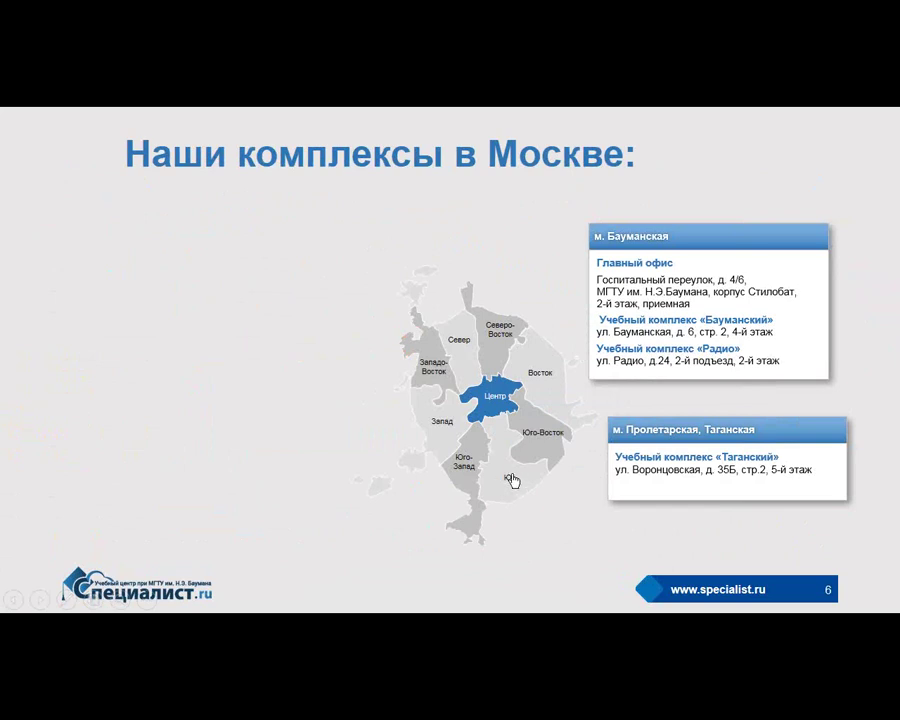
left_click(510, 479)
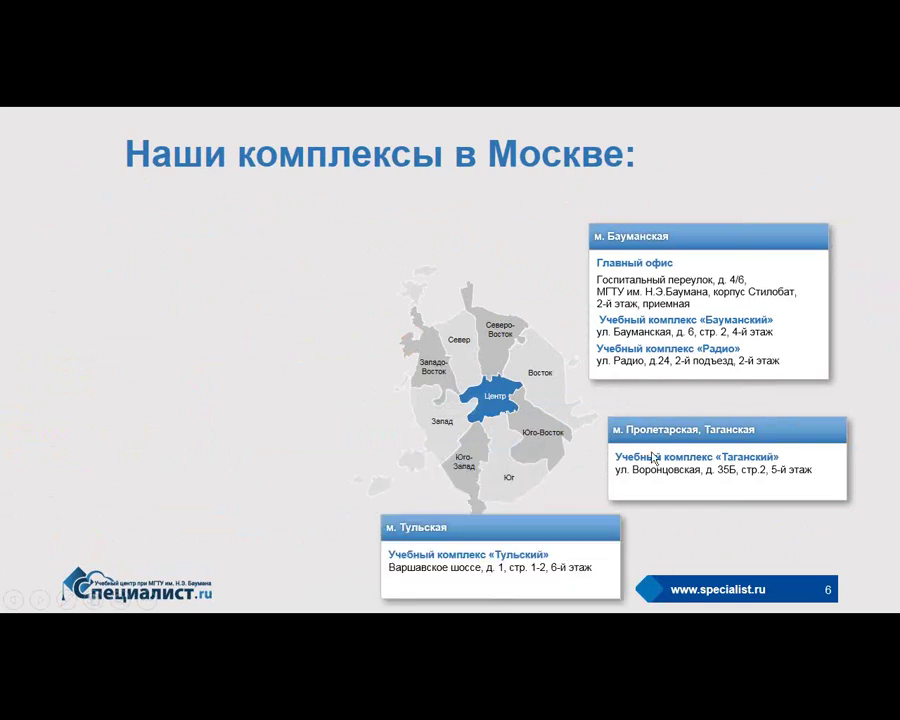
left_click(316, 510)
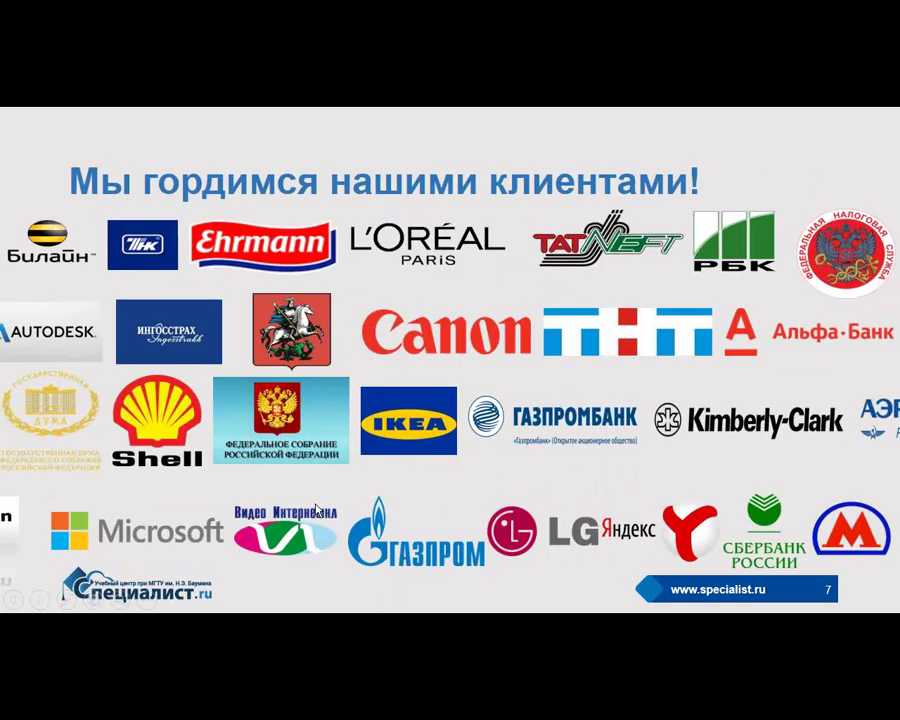
key("Escape")
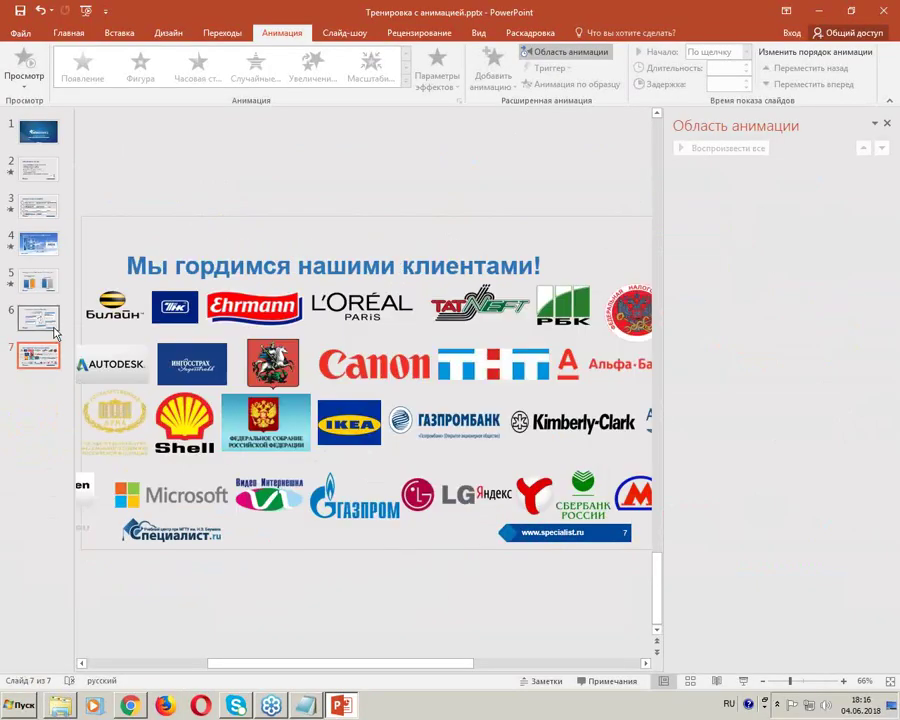
Step: Select slide 6, view its transition settings, and start the slide show from it
left_click(36, 318)
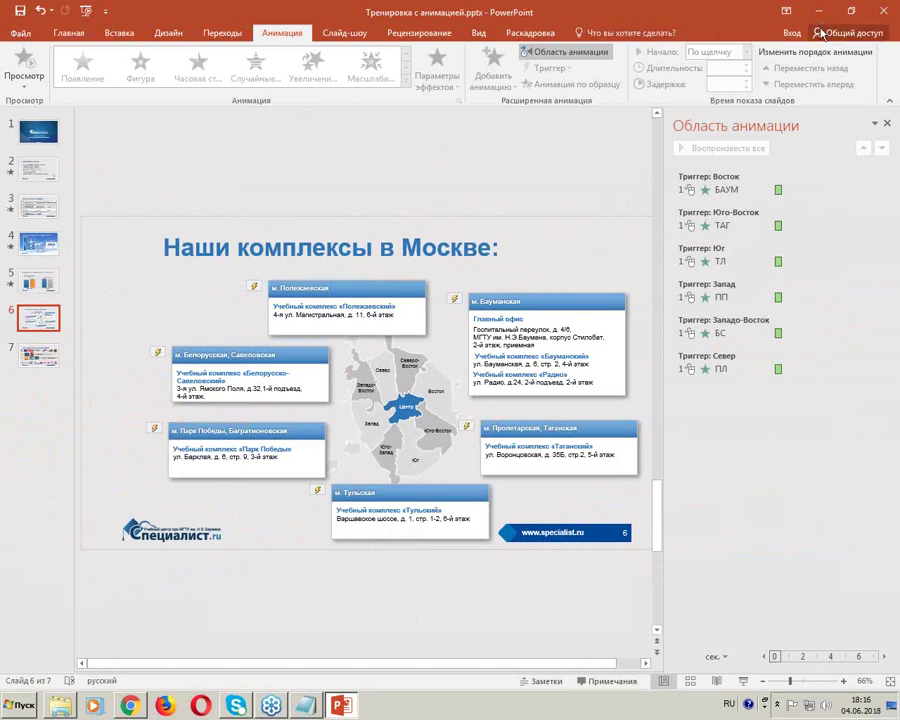
left_click(225, 33)
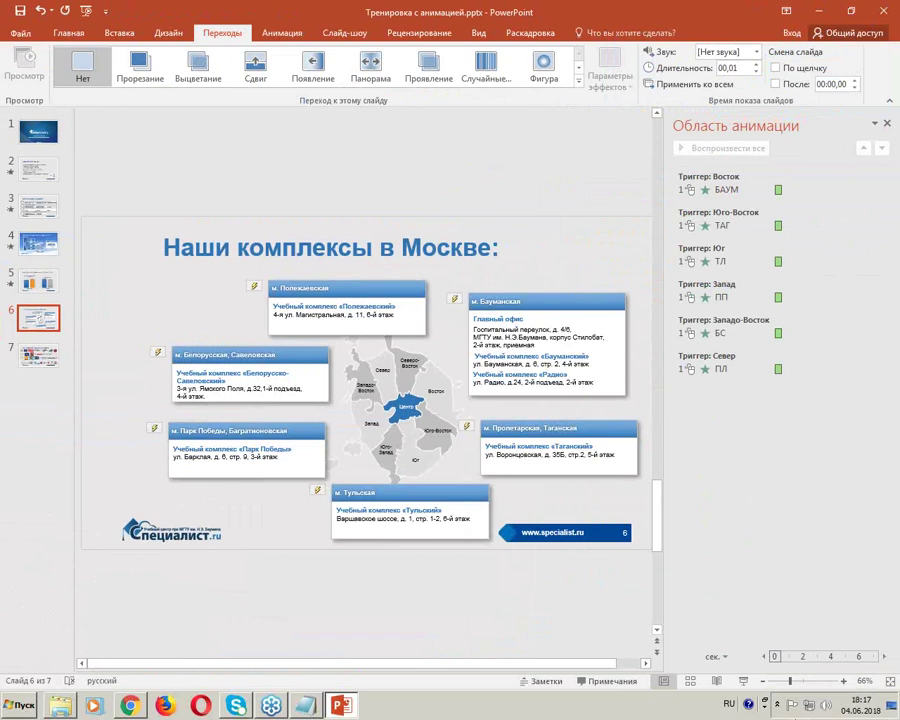
left_click(741, 681)
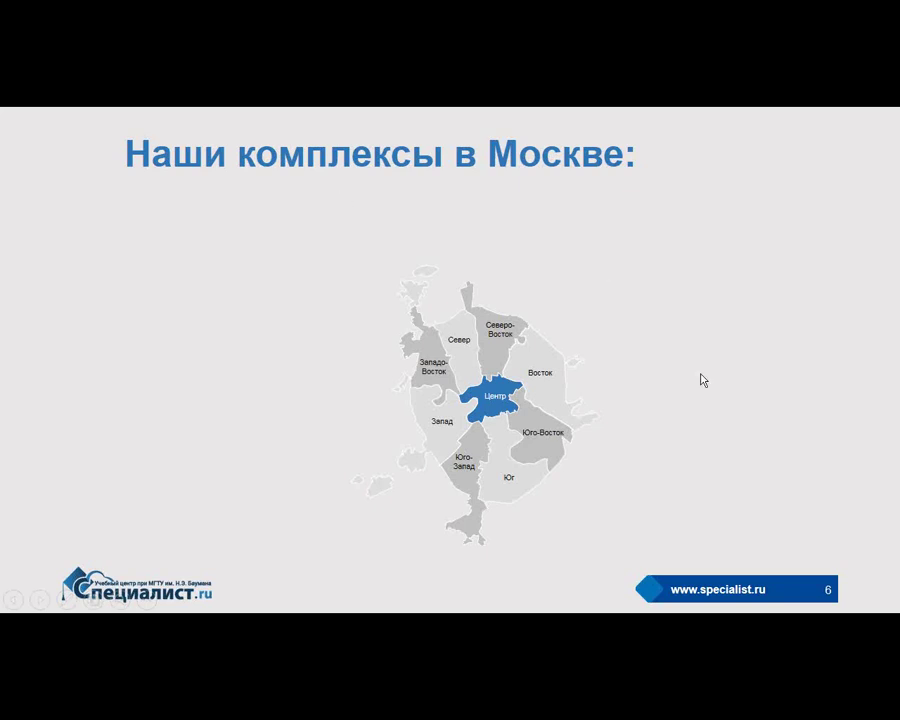
Step: Step forward and back to the map, then reveal the Бауманская office details by clicking its district
left_click(651, 368)
key("Left")
left_click(473, 343)
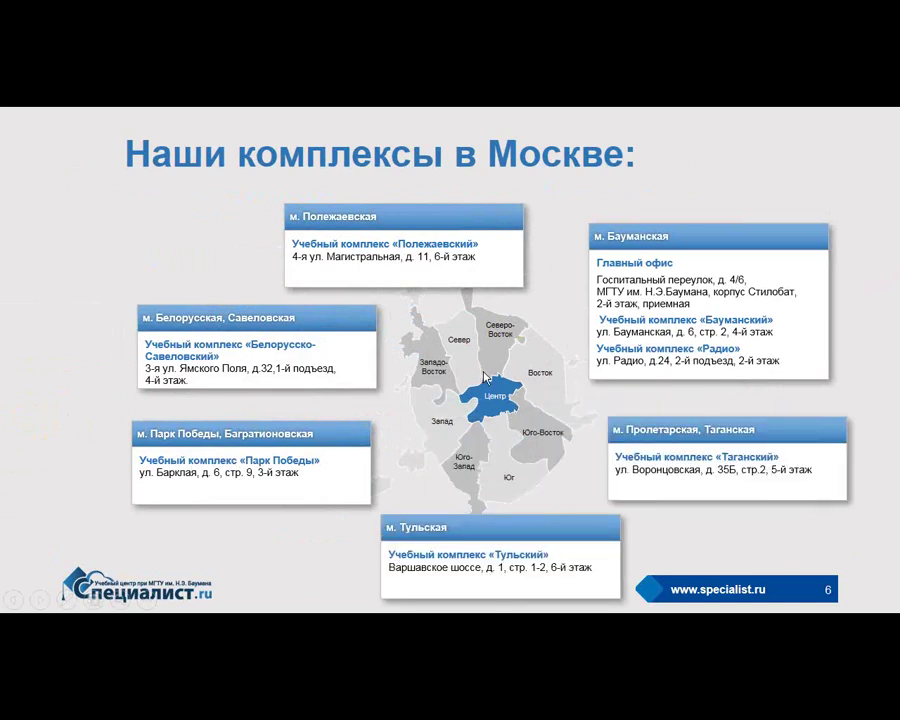
Step: End the show, select the БАУМ animation entry, then switch to slide 7 with the client logos
key("Escape")
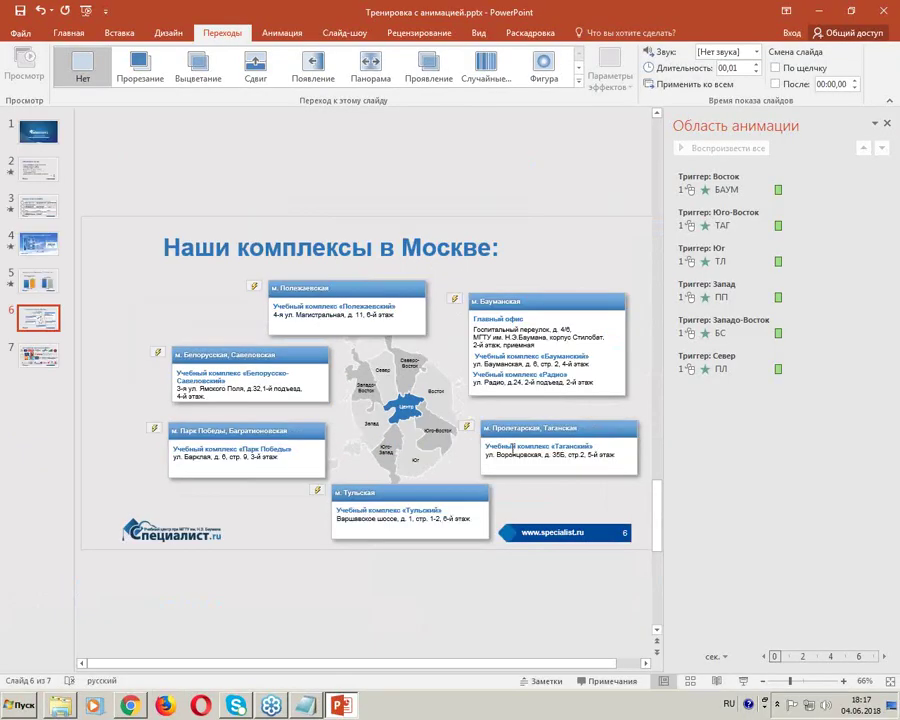
left_click(727, 187)
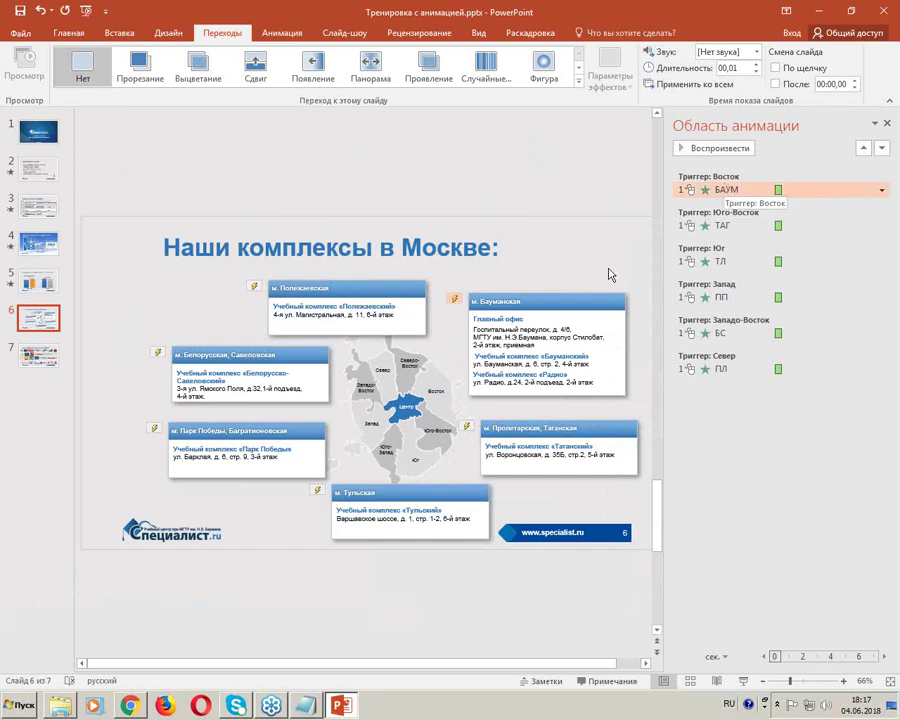
left_click_drag(683, 190, 438, 392)
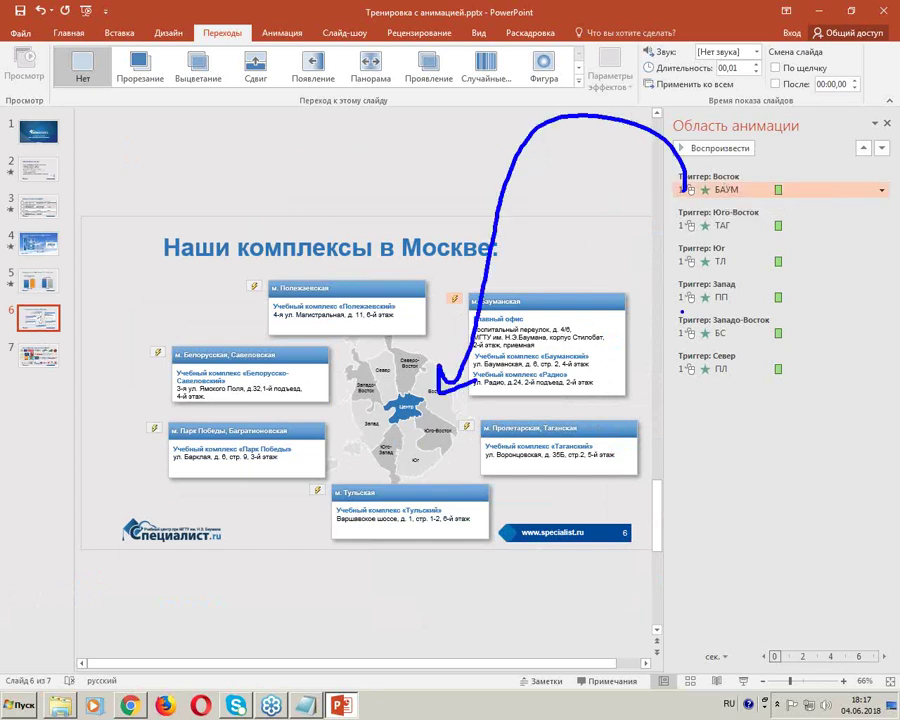
key("Escape")
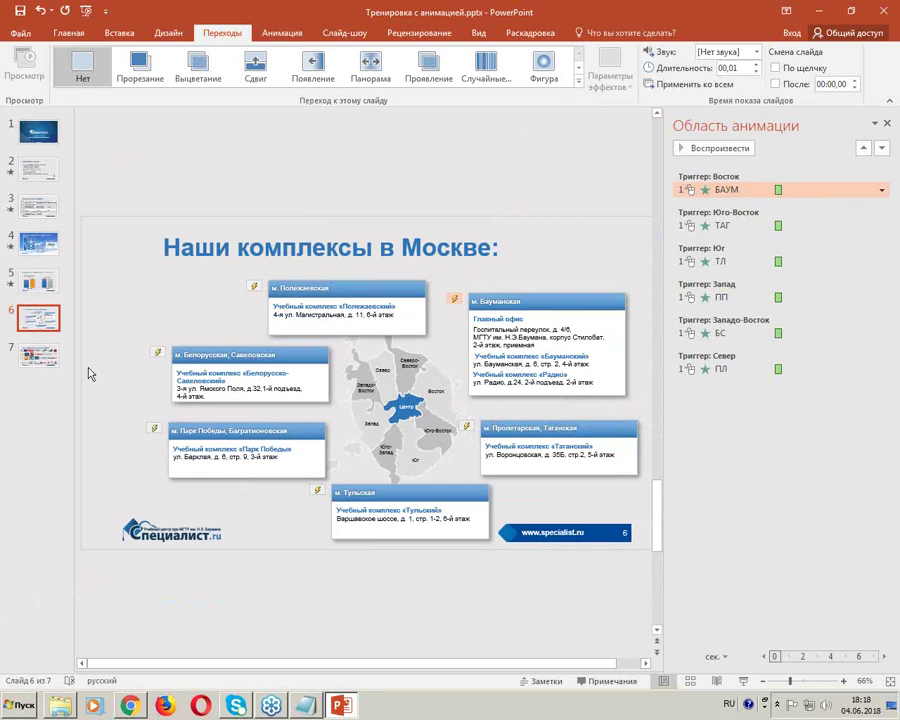
left_click(90, 447)
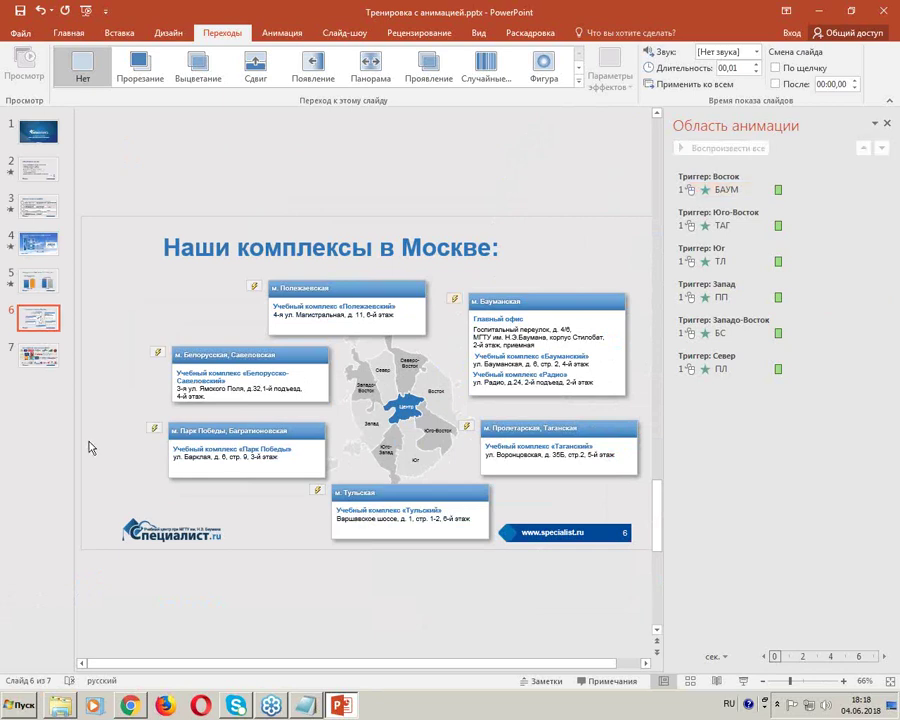
left_click(38, 355)
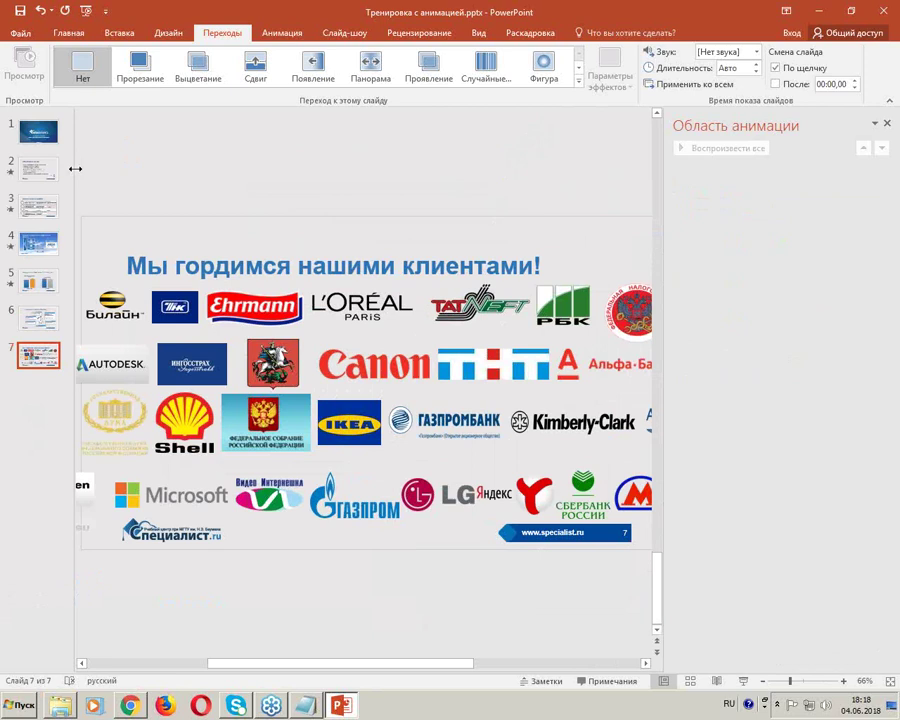
Step: Collapse the thumbnail pane, zoom out, and trial-move the logo rows before undoing
left_click_drag(74, 170, 12, 174)
scroll(240, 345, "down", 2, "ctrl")
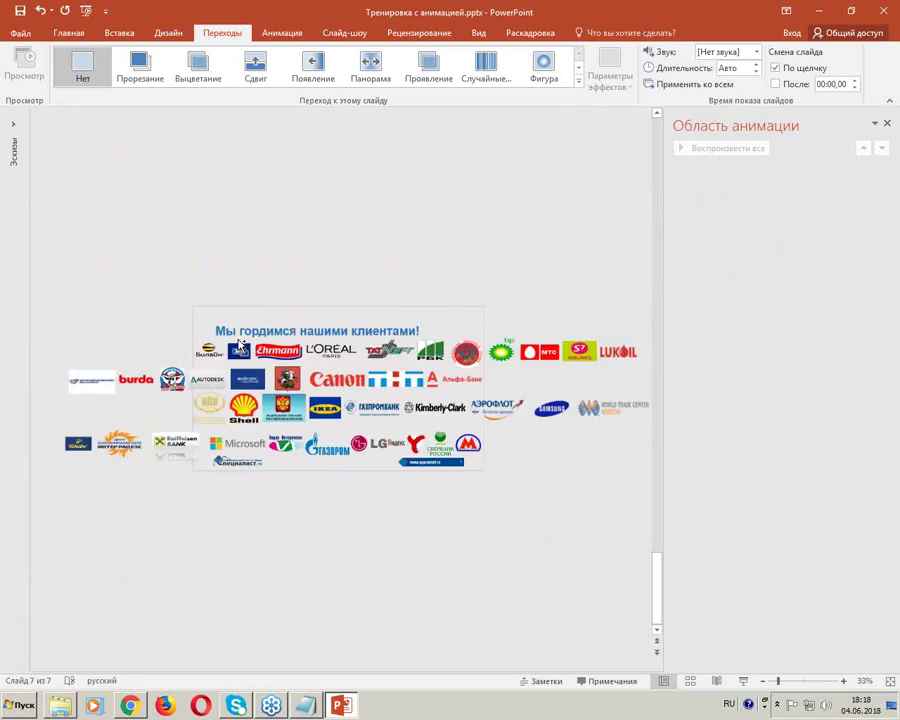
left_click_drag(512, 345, 494, 234)
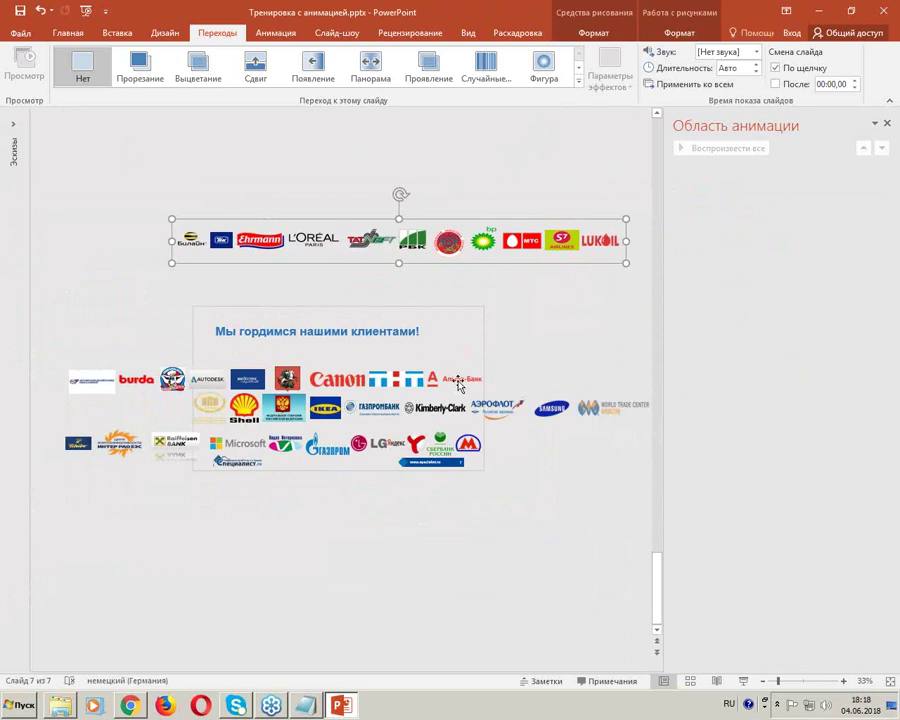
left_click_drag(470, 380, 456, 312)
left_click_drag(478, 418, 472, 388)
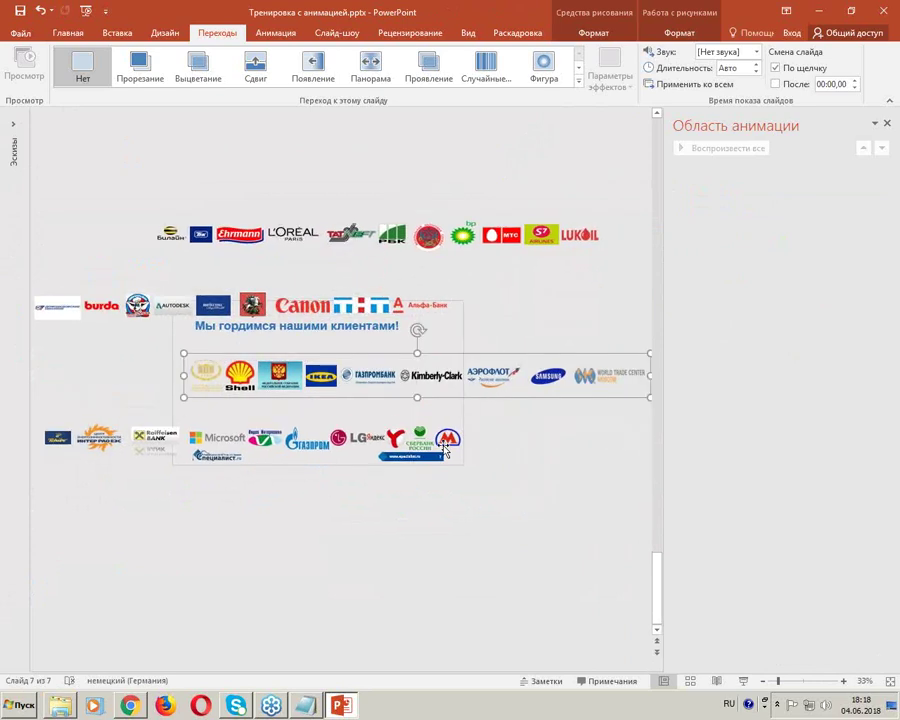
left_click_drag(446, 446, 360, 498)
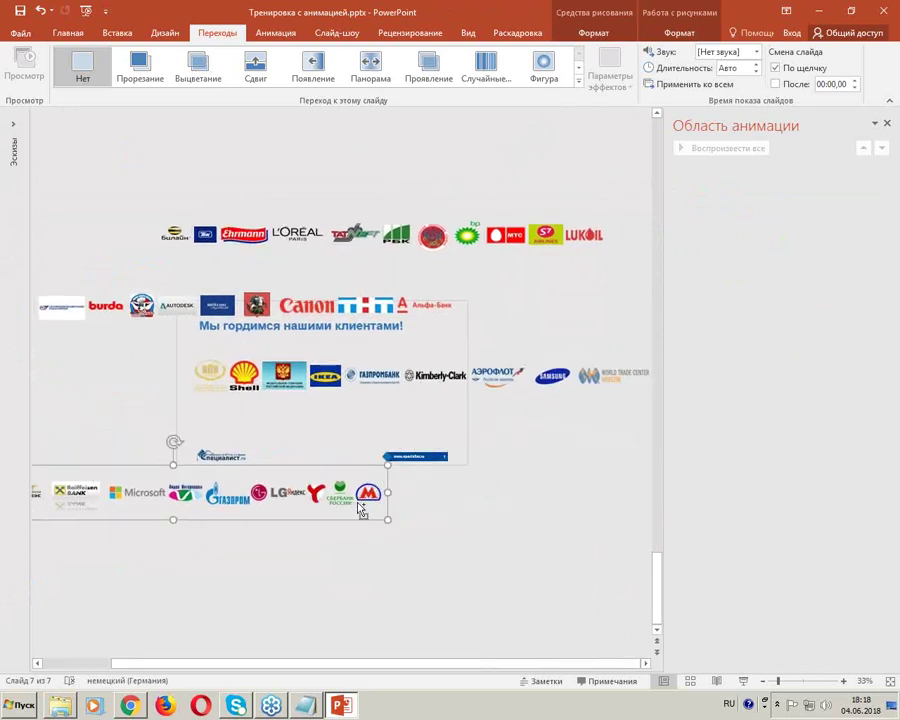
key("ctrl+z")
key("ctrl+z")
key("ctrl+z")
key("ctrl+z")
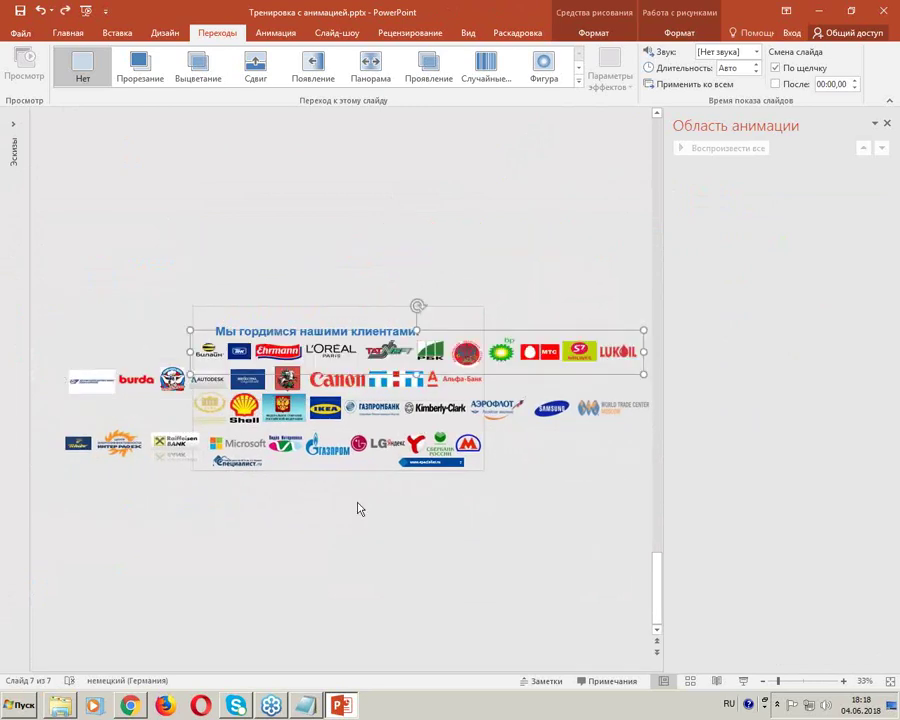
scroll(360, 493, "down", 1)
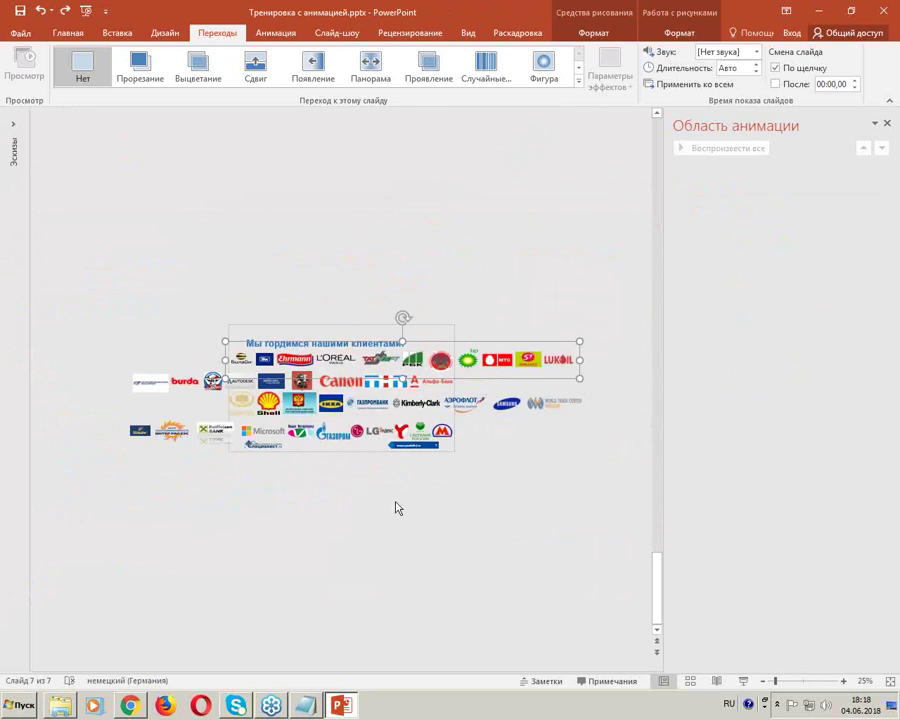
Step: Select the top row of logos with the whole strip visible
left_click(398, 504)
left_click(520, 371)
scroll(372, 378, "up", 8)
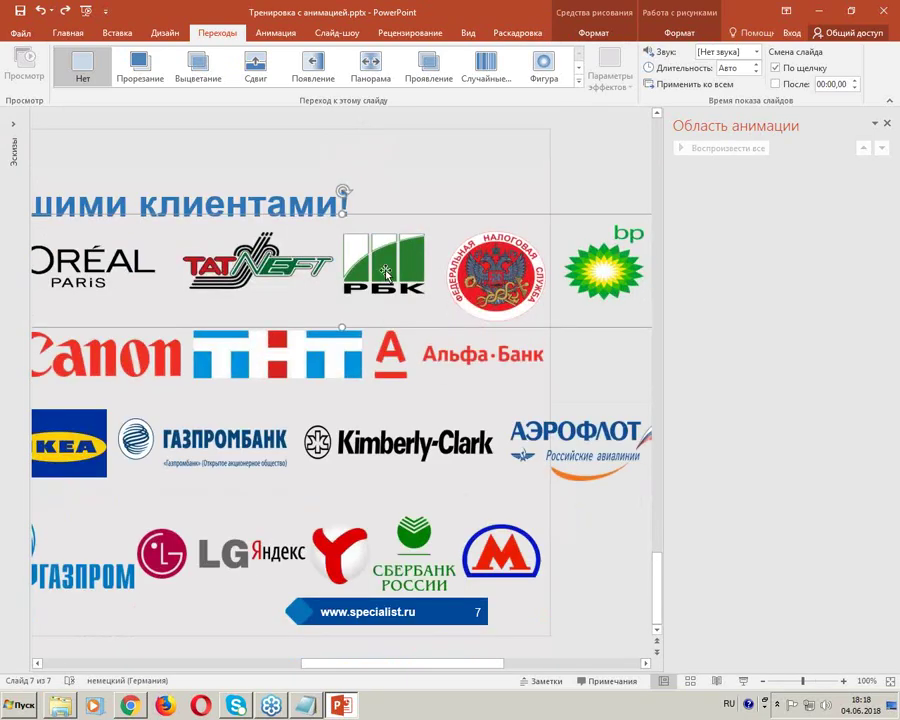
scroll(424, 355, "down", 4)
scroll(424, 355, "down", 3)
scroll(424, 355, "down", 1)
scroll(424, 355, "up", 1)
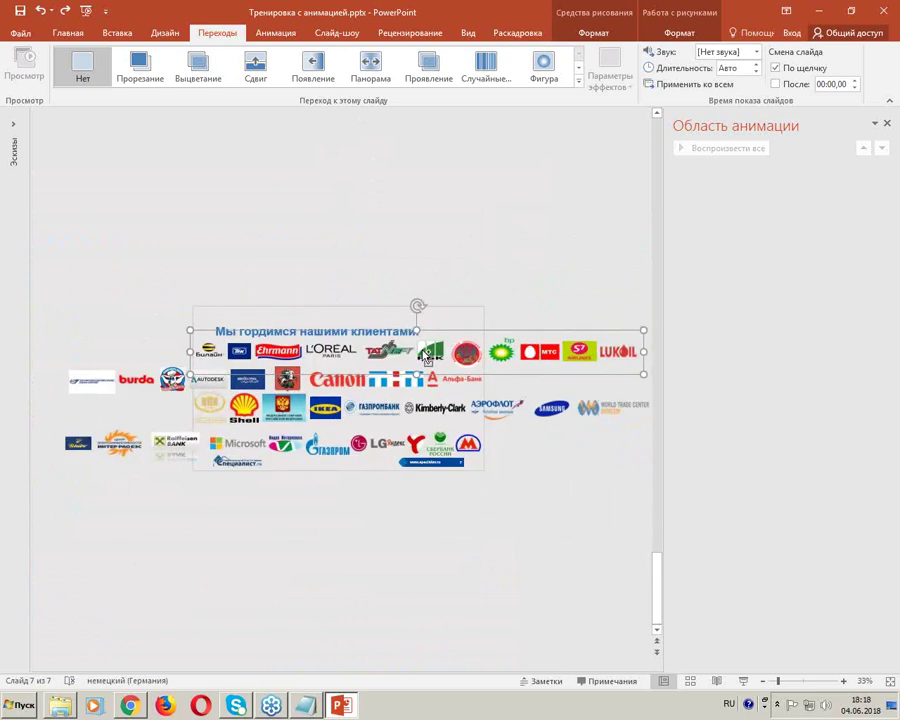
left_click(506, 454)
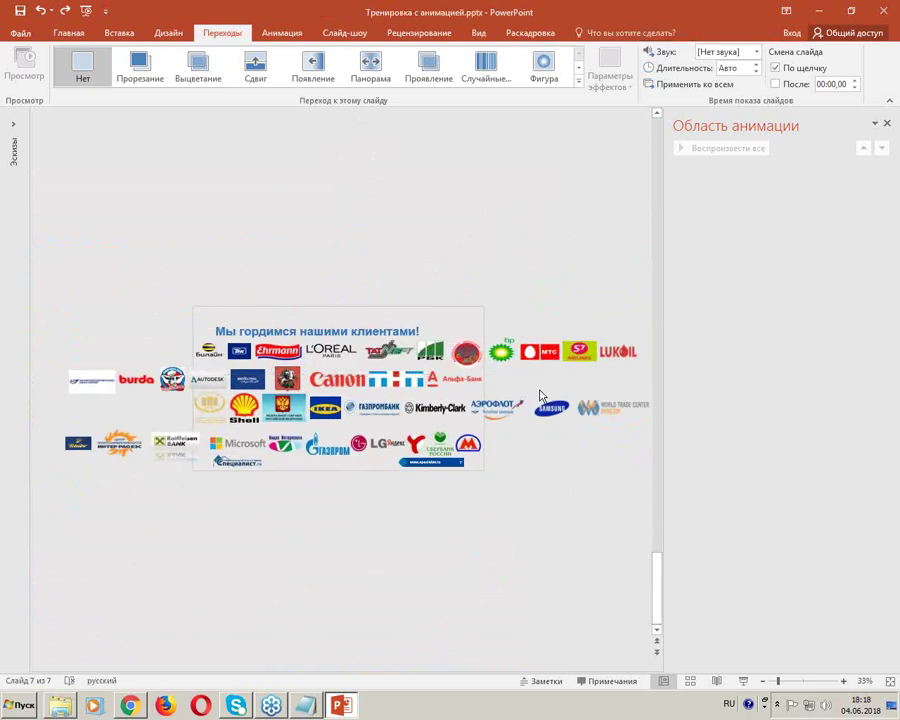
left_click(552, 355)
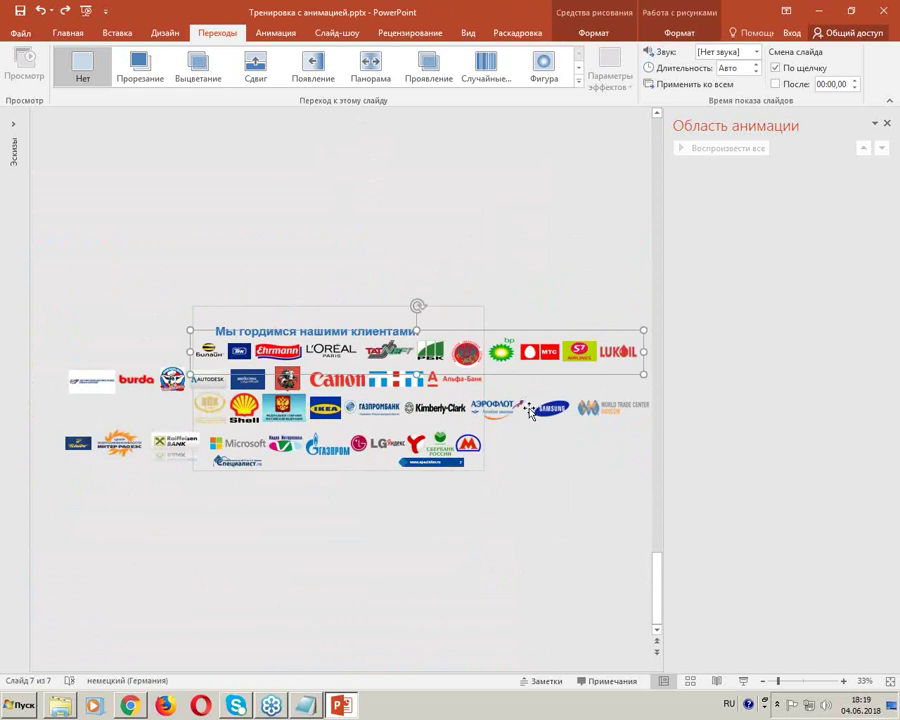
scroll(530, 412, "down", 1)
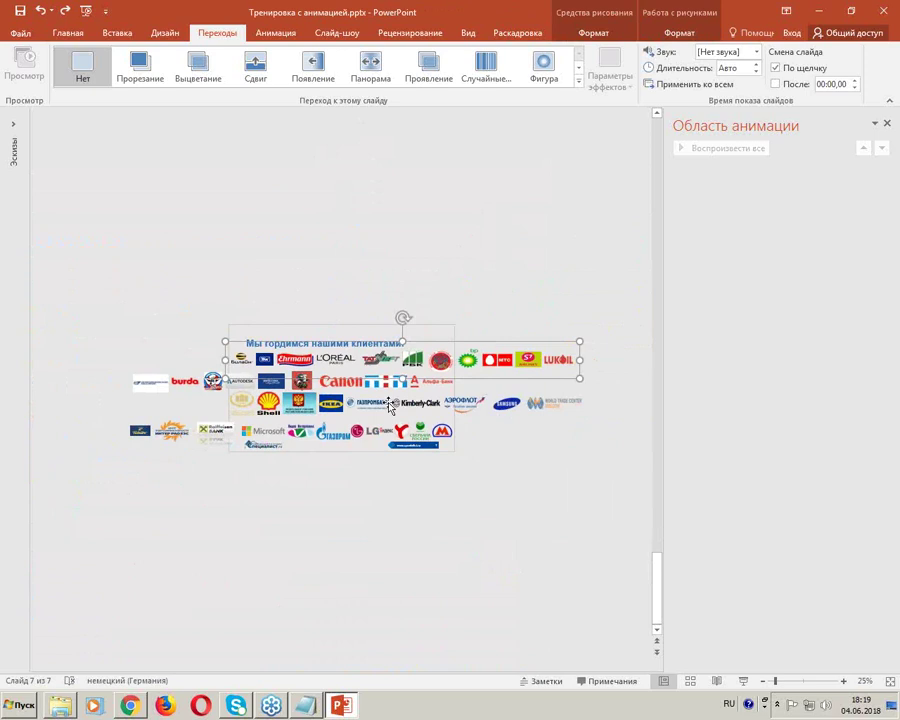
Step: Apply a Lines motion path to the top logo row, directed to the left
left_click(280, 33)
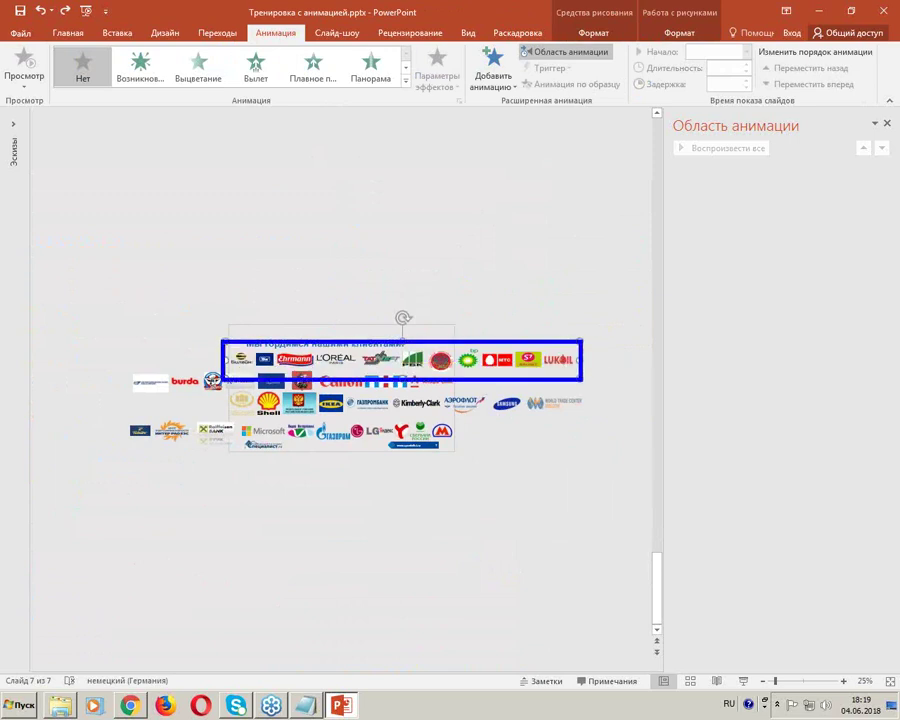
left_click(407, 87)
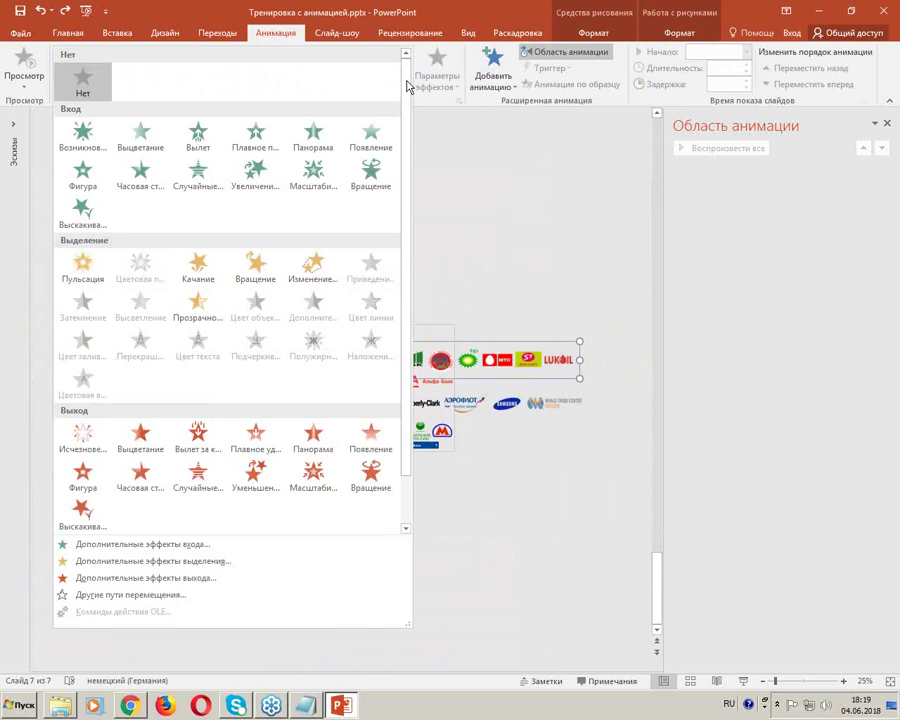
scroll(308, 212, "down", 1)
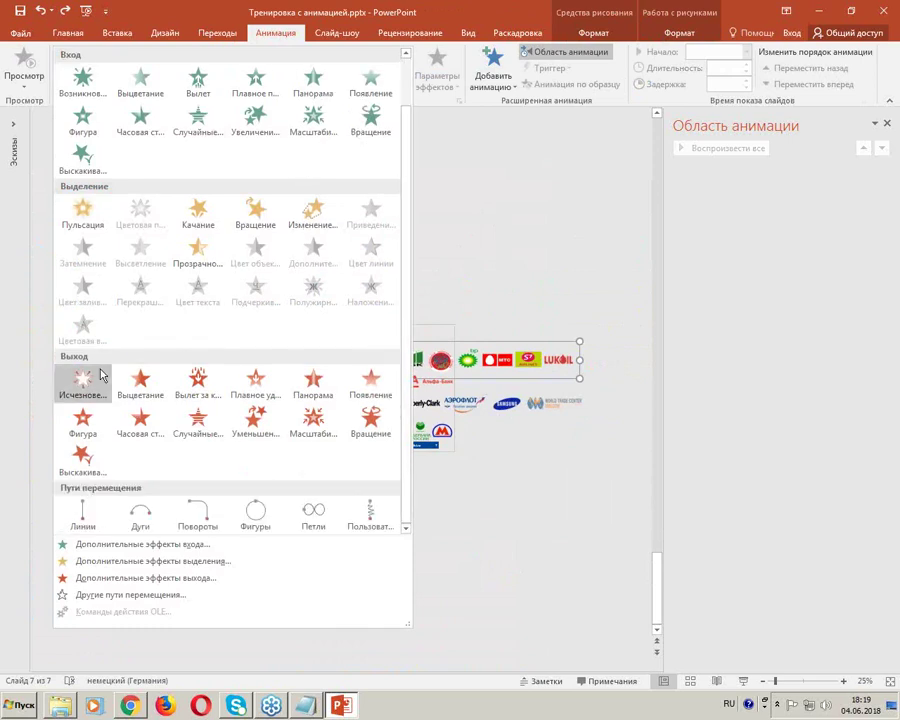
left_click(84, 528)
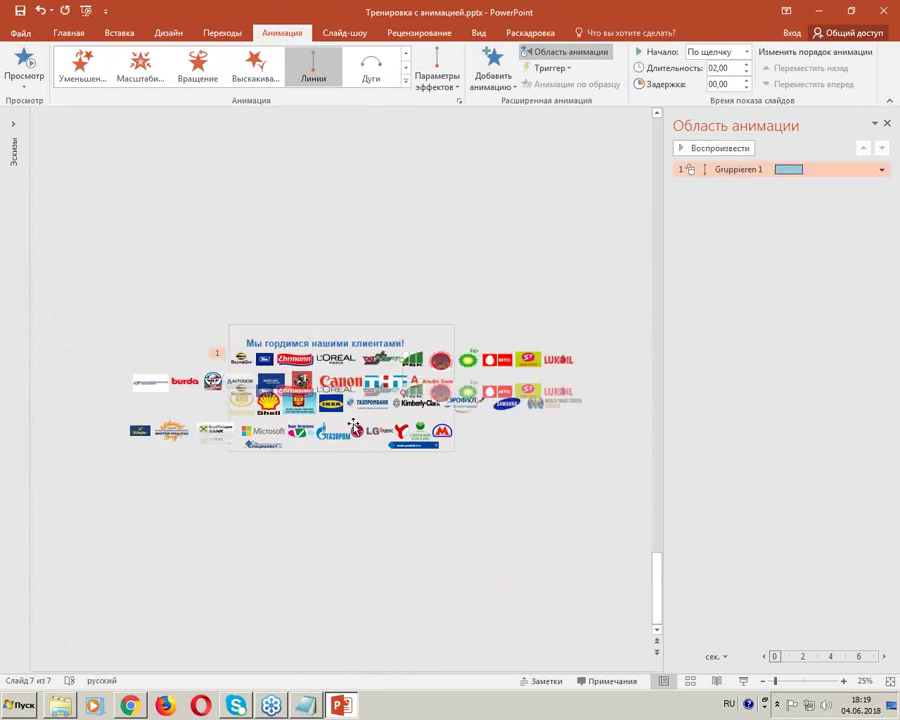
left_click(446, 77)
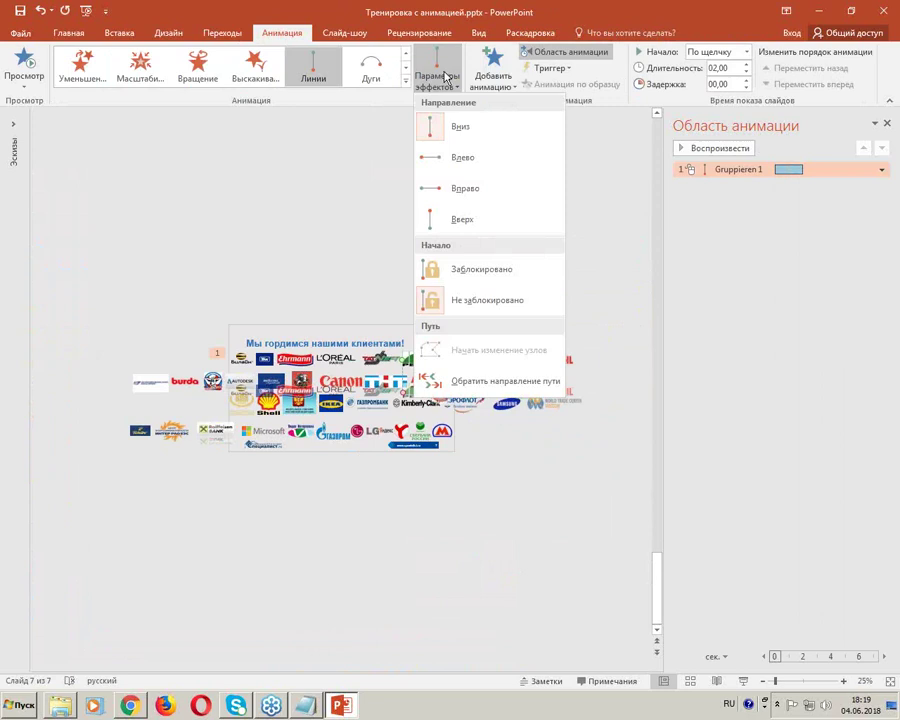
left_click(464, 159)
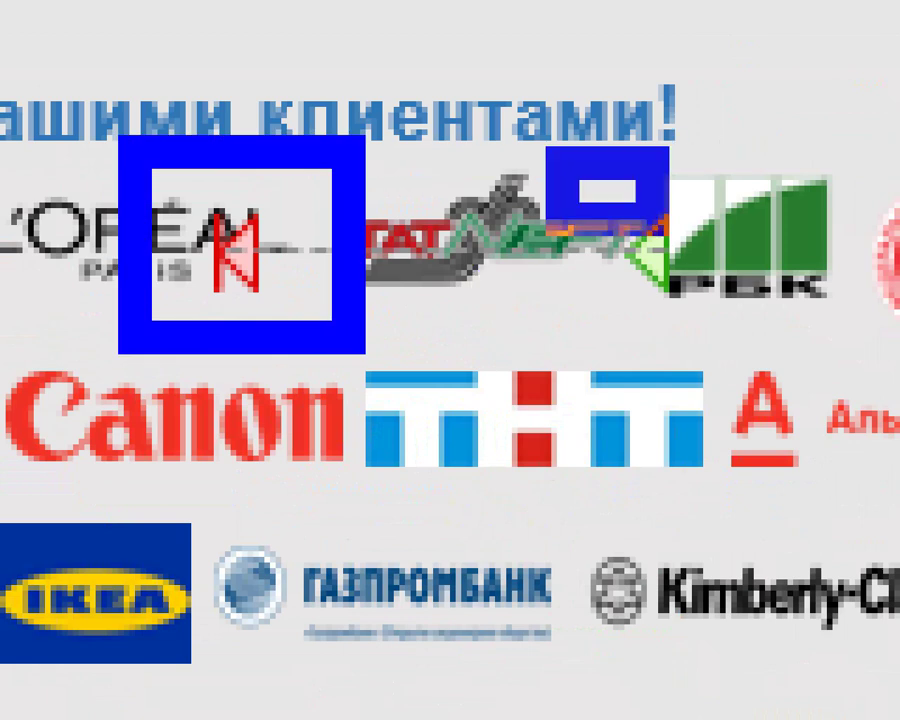
left_click_drag(745, 395, 775, 335)
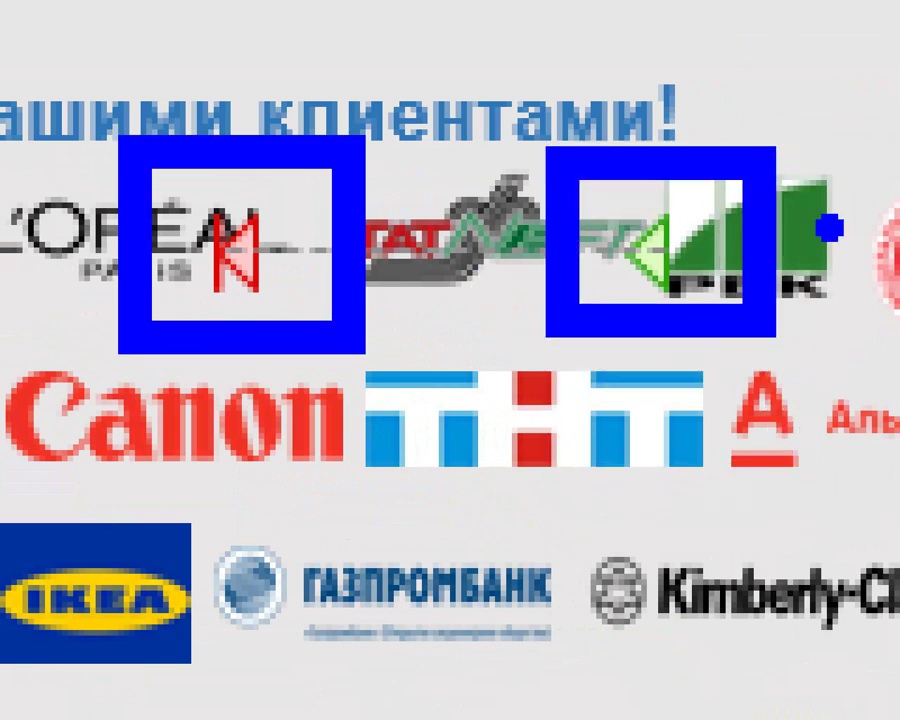
left_click(683, 238)
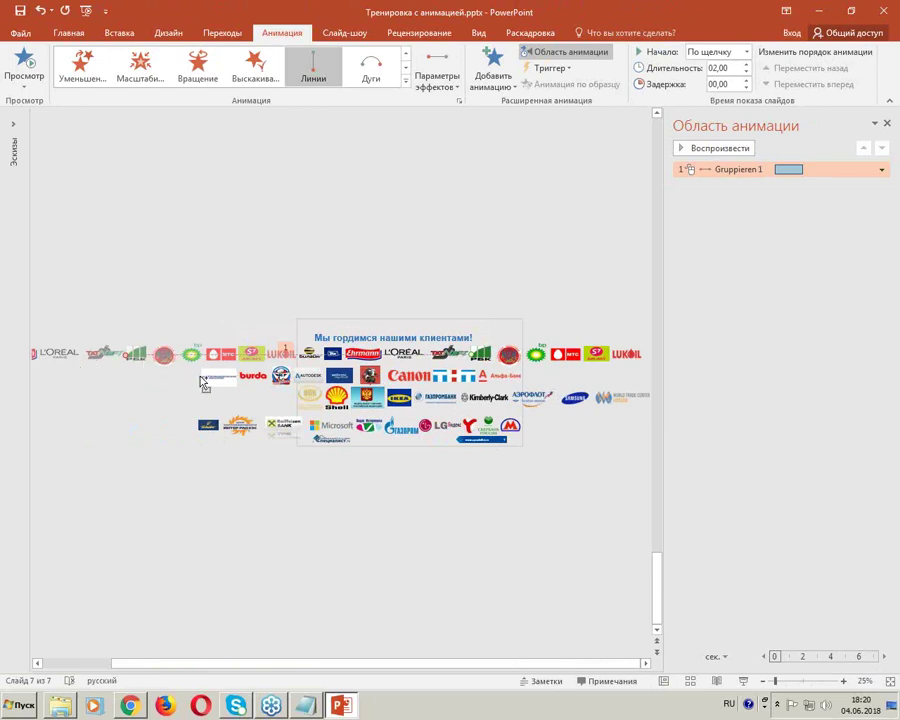
scroll(200, 381, "down", 2)
scroll(200, 381, "up", 2)
left_click(262, 357)
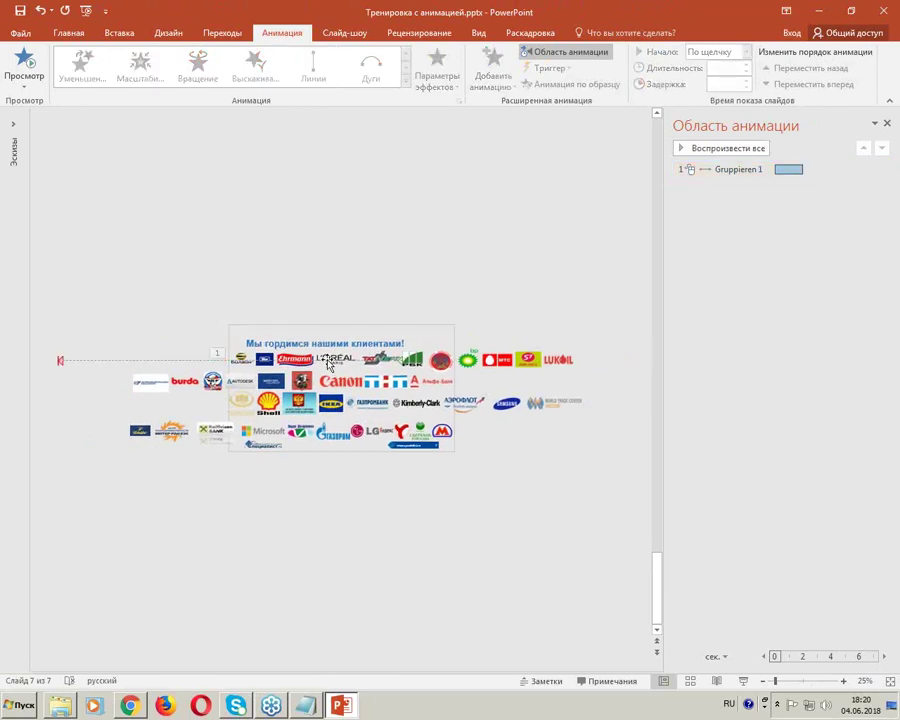
left_click(328, 363)
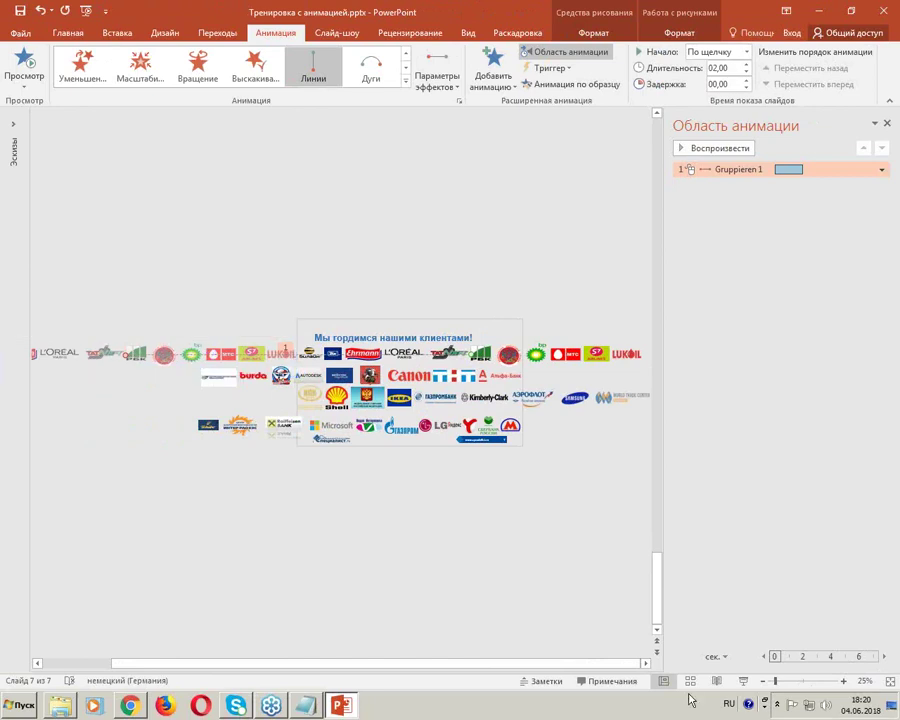
left_click(733, 681)
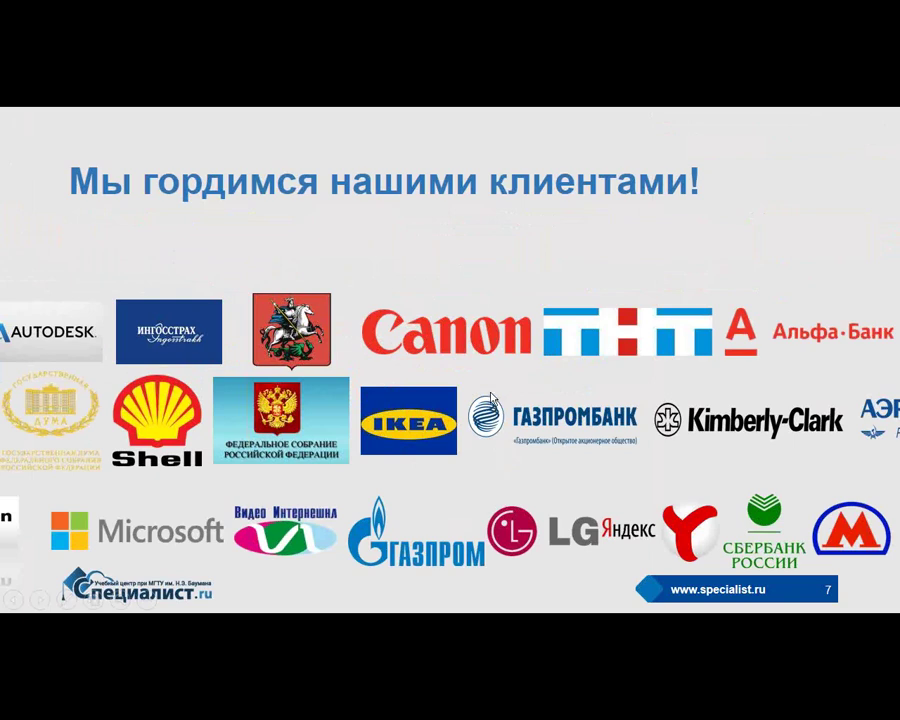
key("Escape")
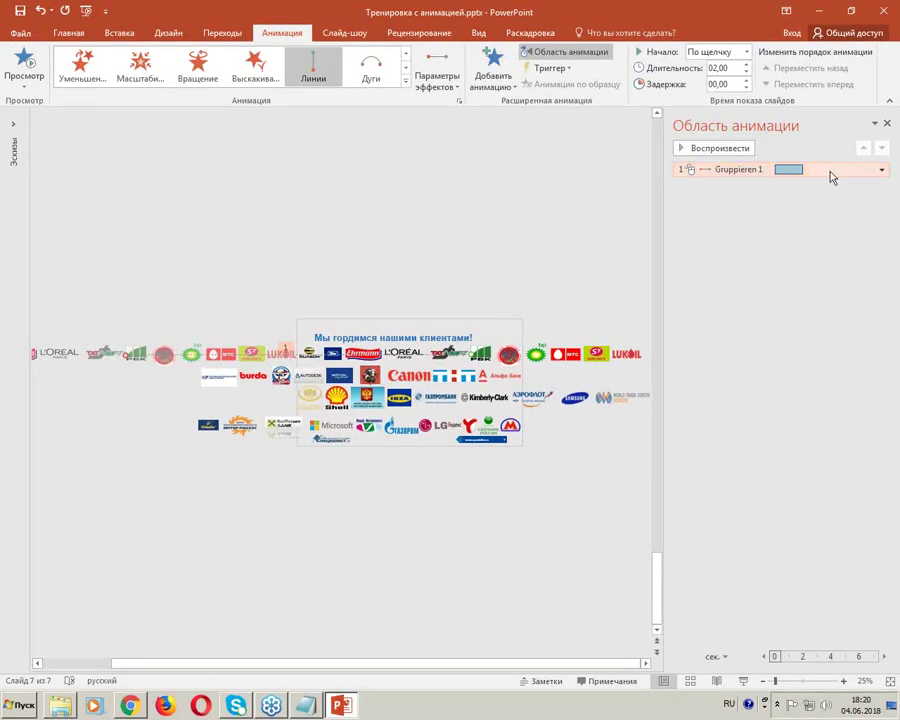
Step: Set the logo animation to start With Previous, last 20 seconds, and repeat until slide end
double_click(830, 171)
left_click_drag(500, 222, 622, 139)
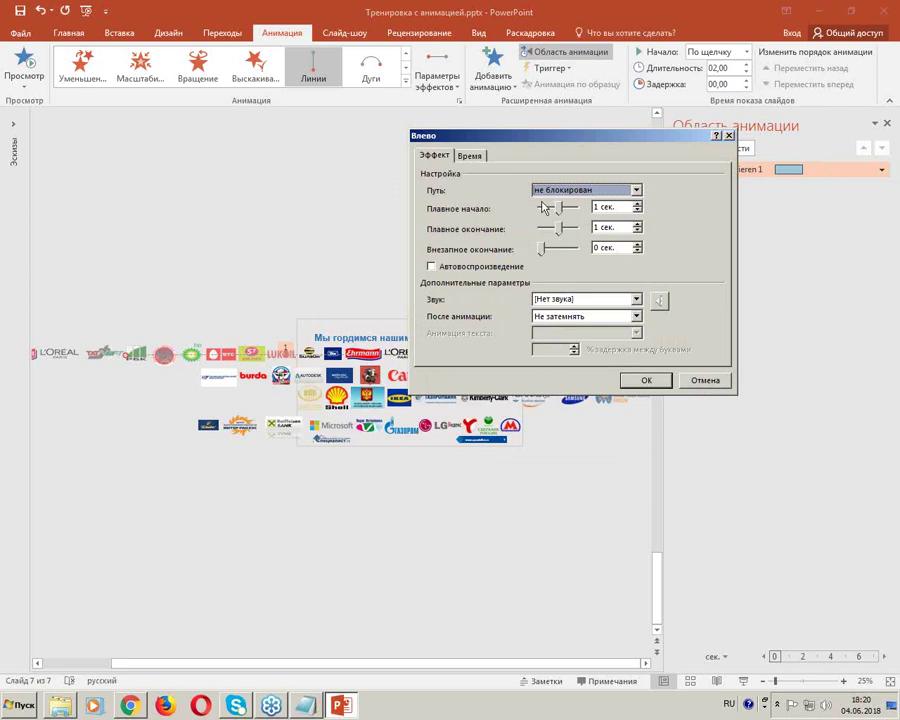
left_click(476, 156)
left_click(433, 156)
left_click(470, 156)
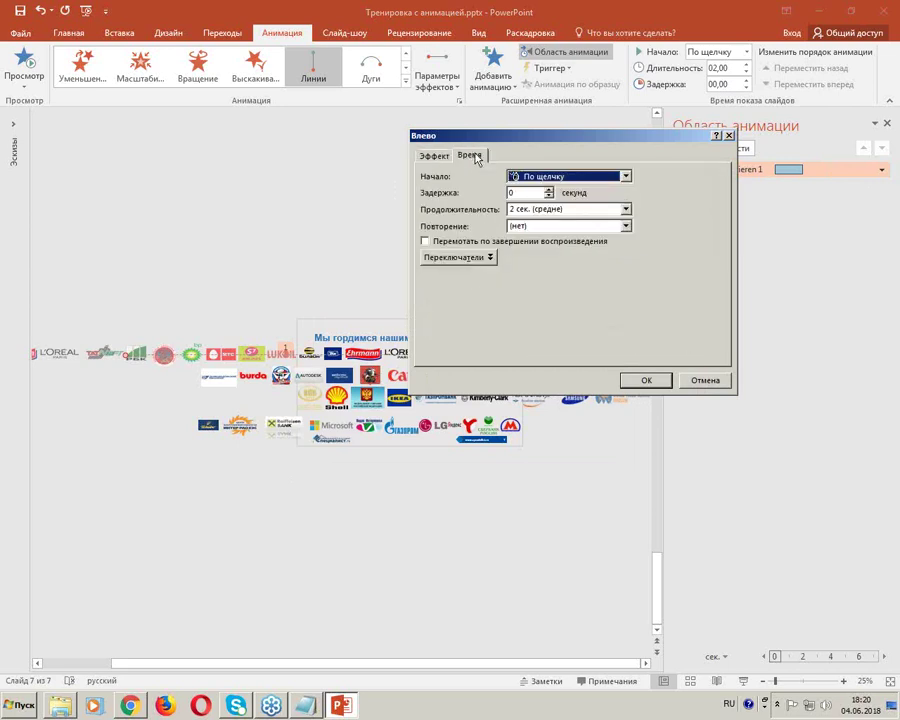
left_click(547, 178)
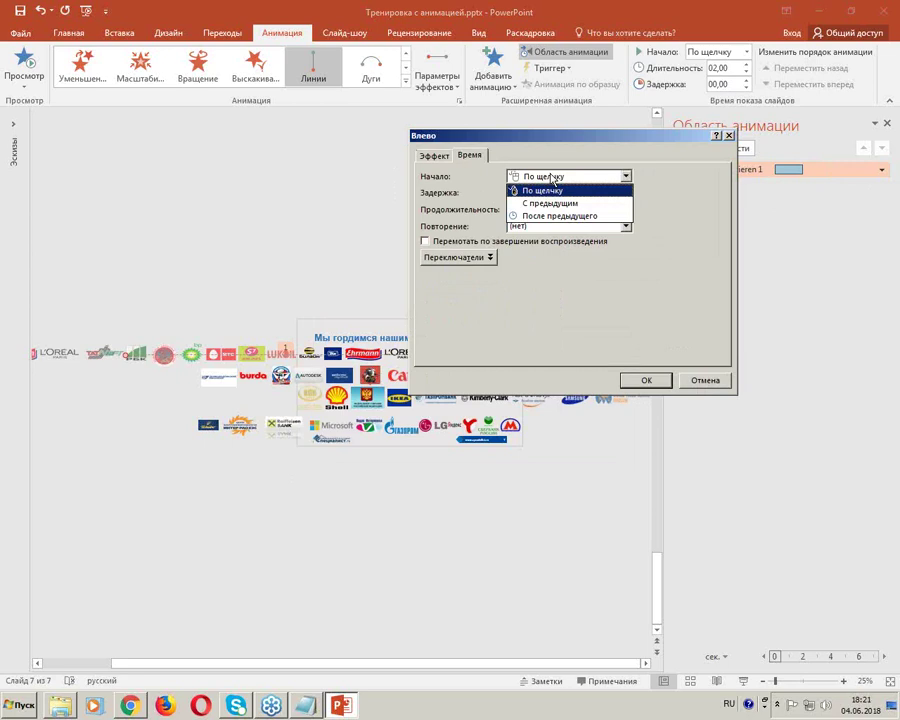
left_click(565, 203)
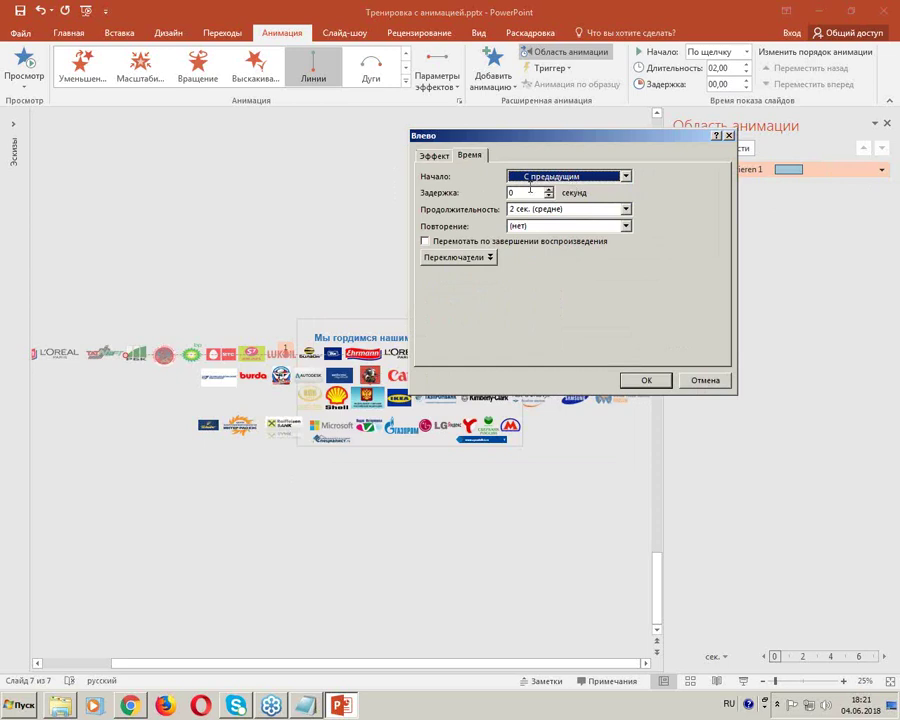
left_click(566, 208)
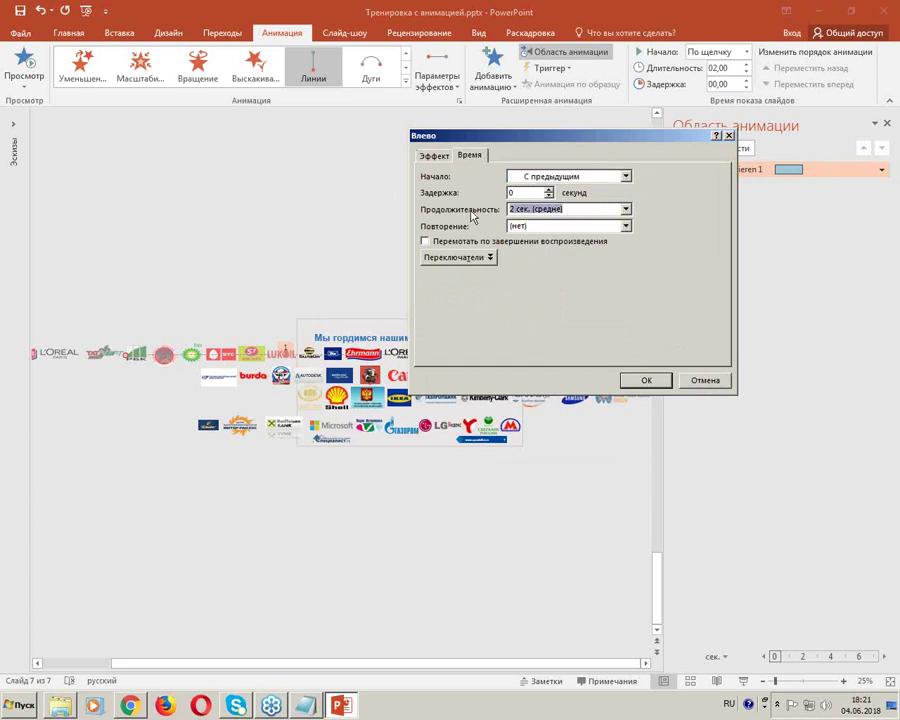
type("20")
left_click(603, 227)
left_click(585, 305)
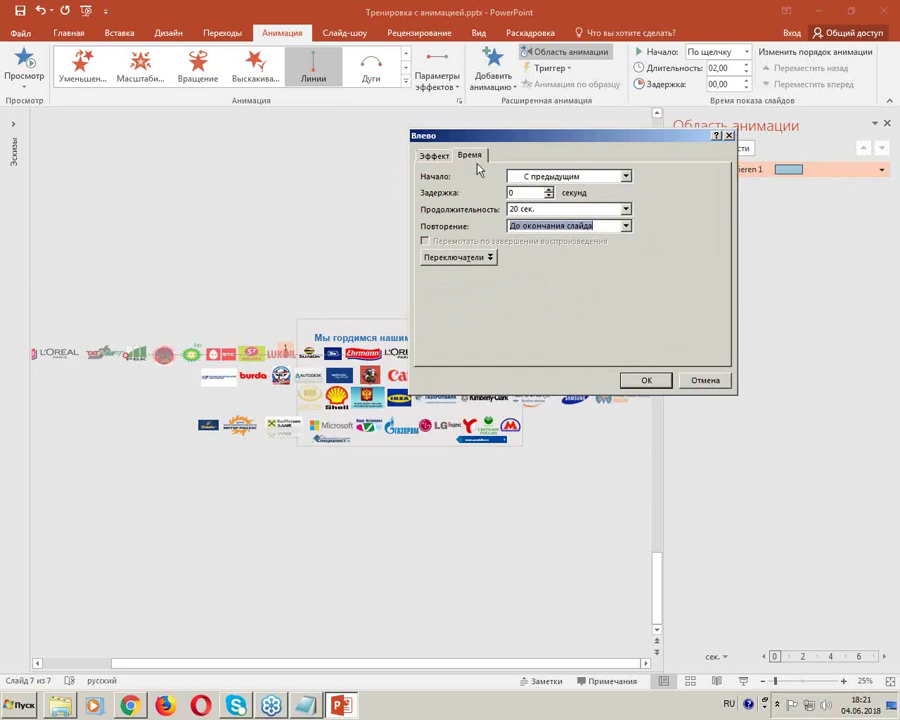
Step: Set smooth start and smooth end to 0 and apply the effect options
left_click(436, 156)
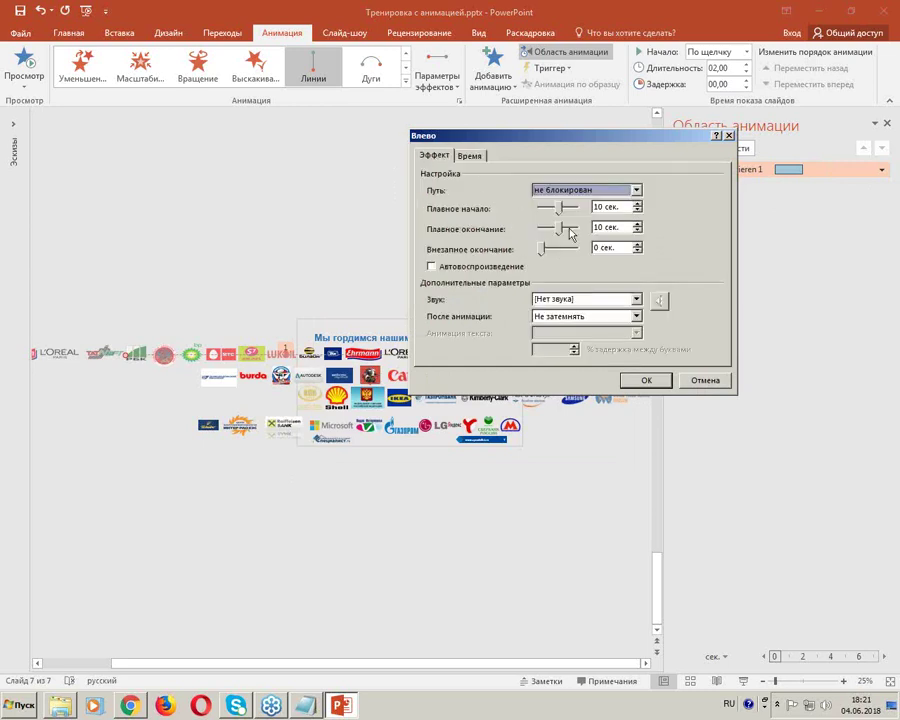
left_click(565, 208)
type("0")
key("Tab")
type("0")
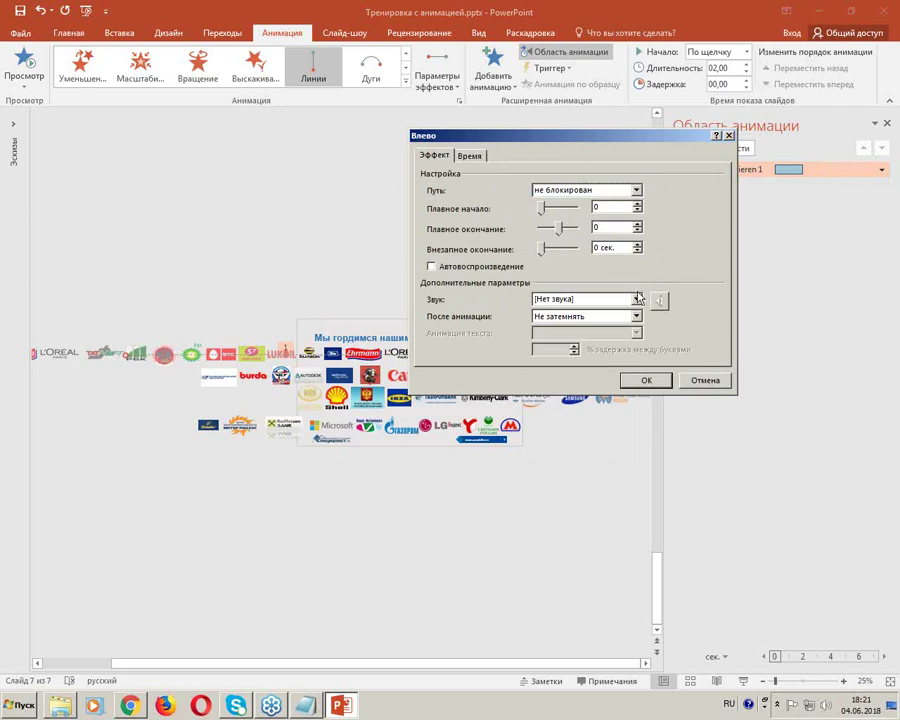
left_click(646, 381)
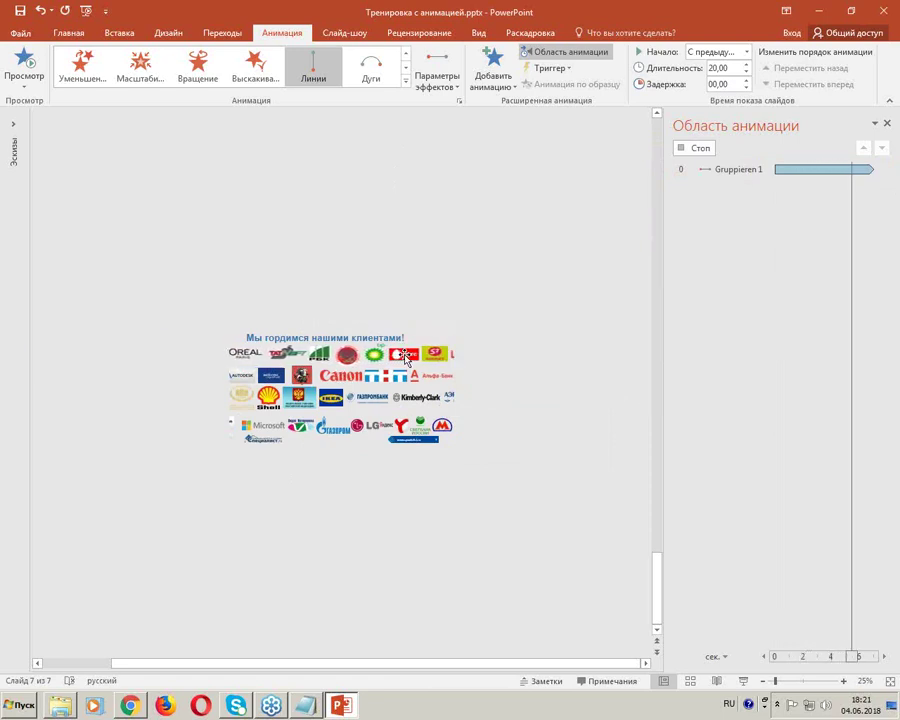
Step: Copy the strip's animation to the second logo row and redirect its path rightward
left_click(524, 370)
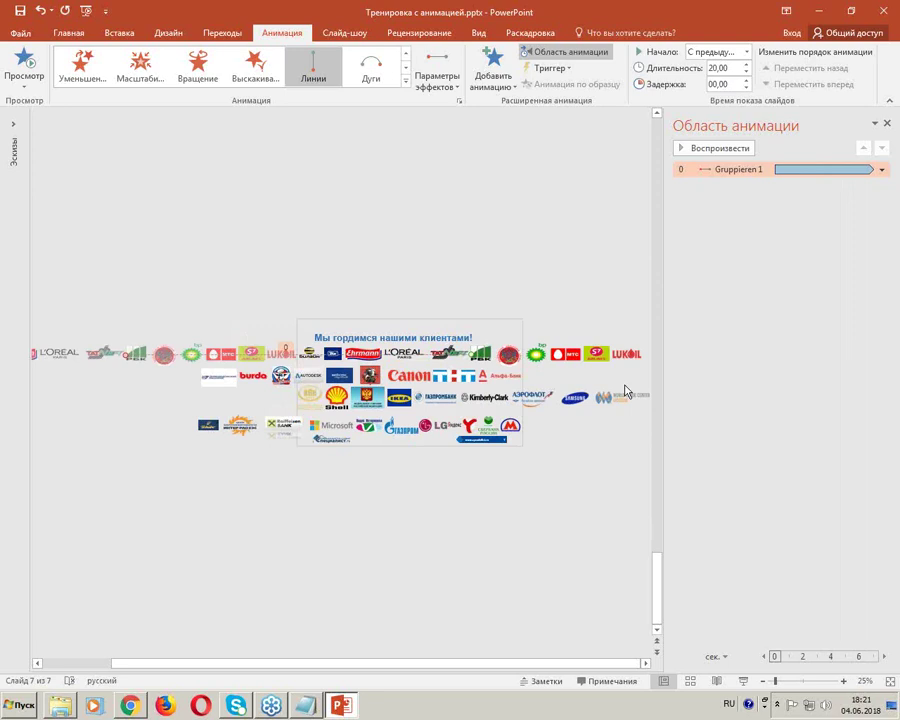
left_click(596, 356)
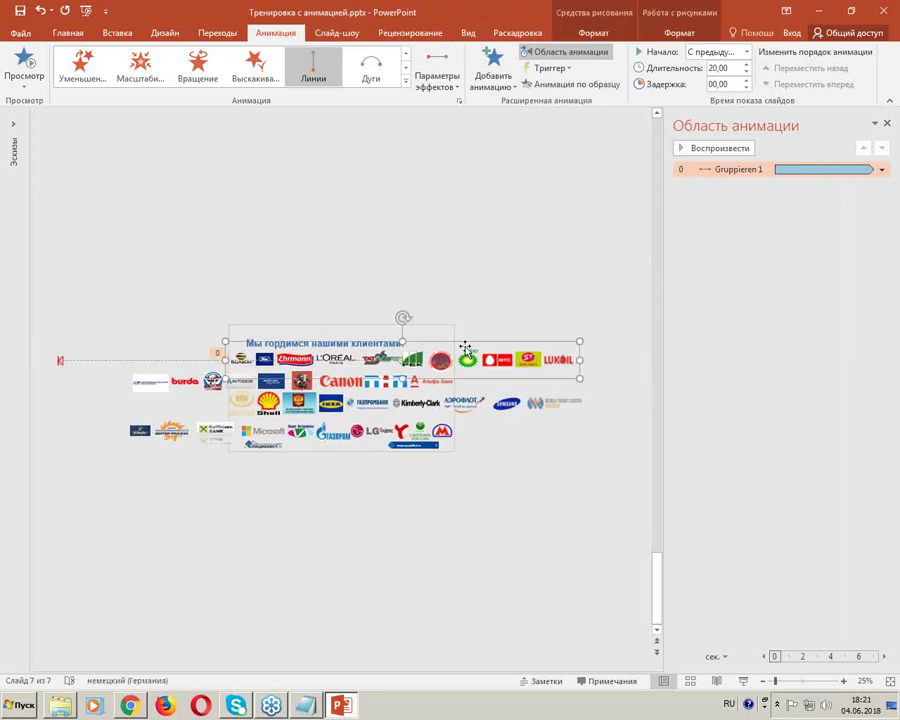
left_click(557, 87)
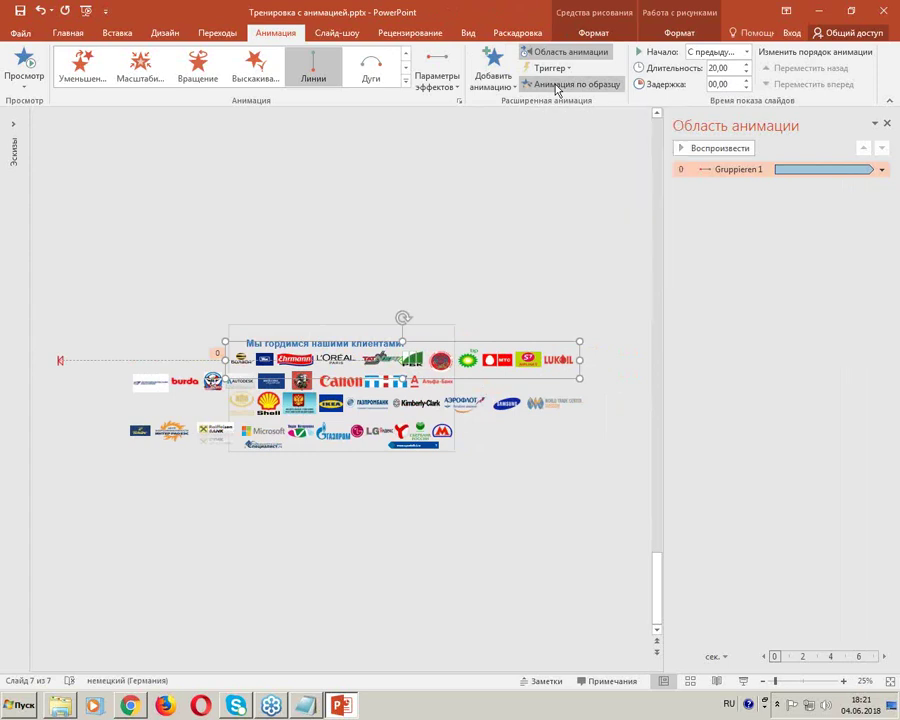
left_click(185, 388)
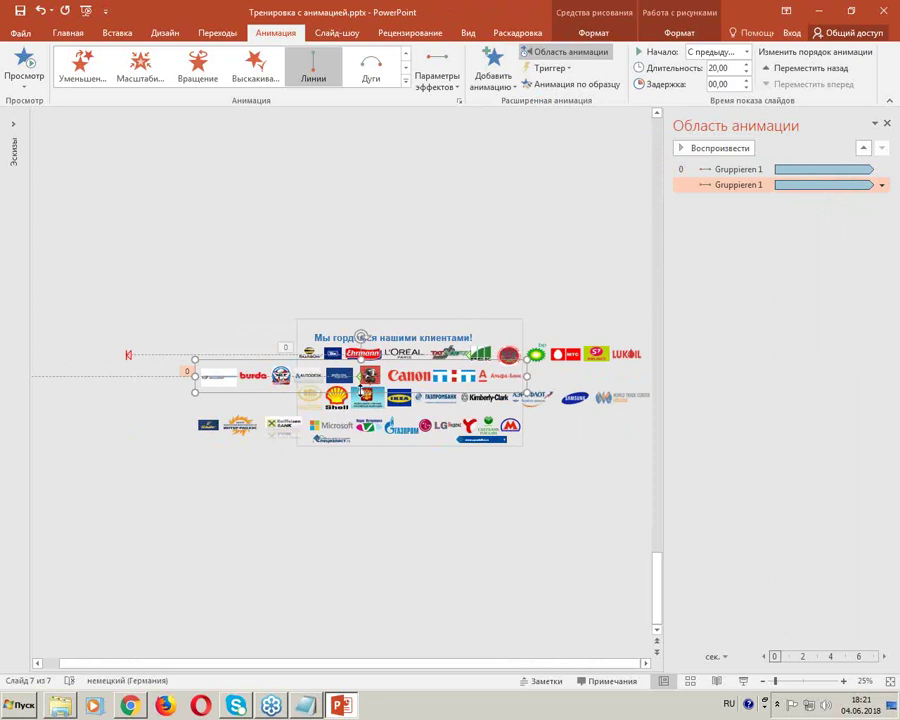
scroll(360, 425, "down", 3)
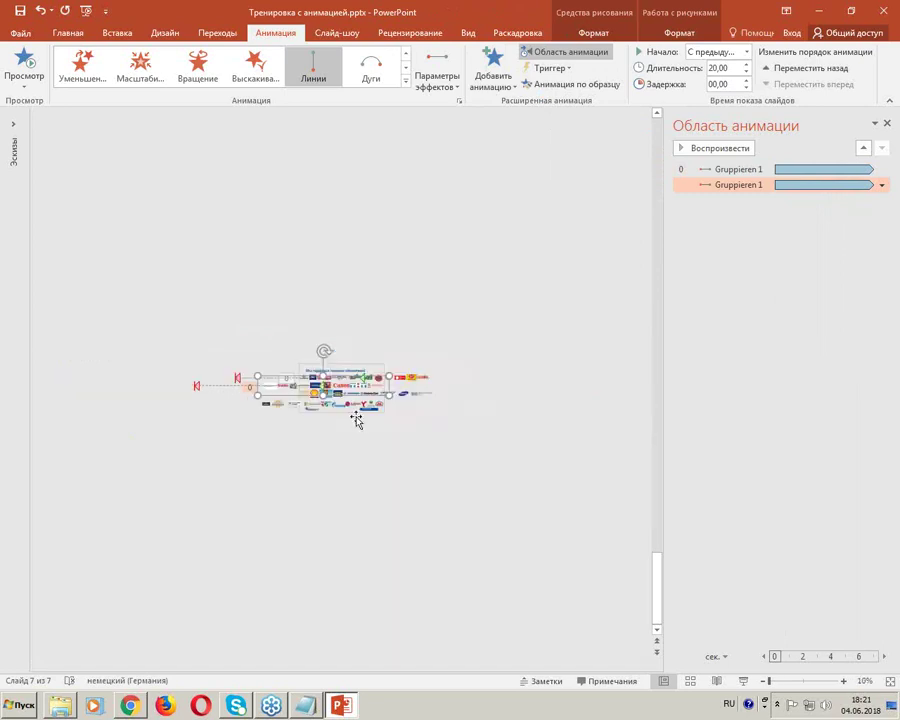
left_click(197, 388)
mouse_move(194, 385)
left_mouse_down()
mouse_move(512, 385)
mouse_move(428, 385)
mouse_move(445, 385)
left_mouse_up()
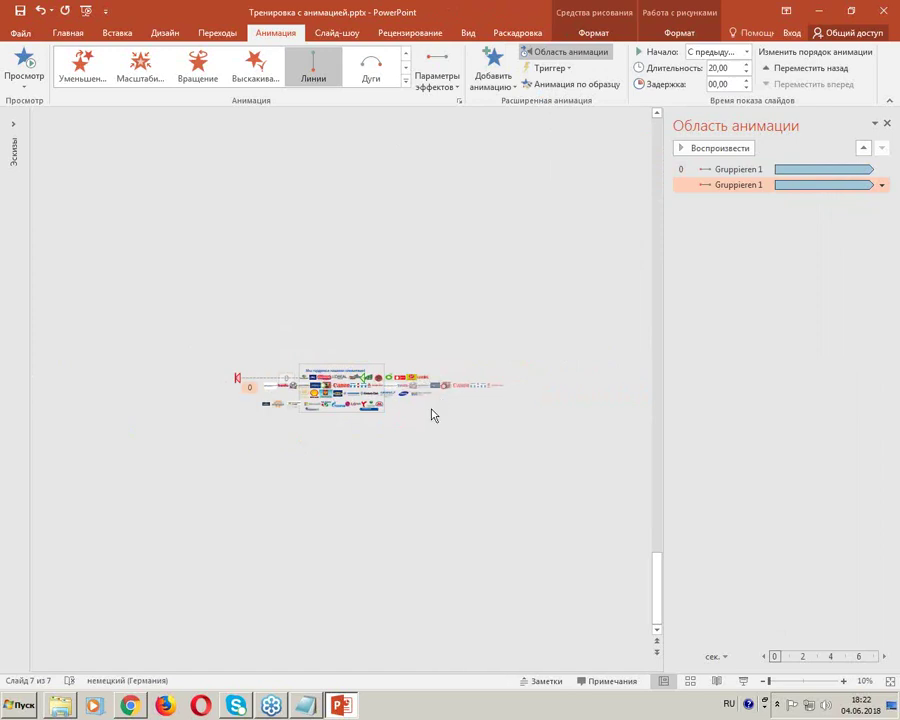
scroll(364, 414, "up", 2)
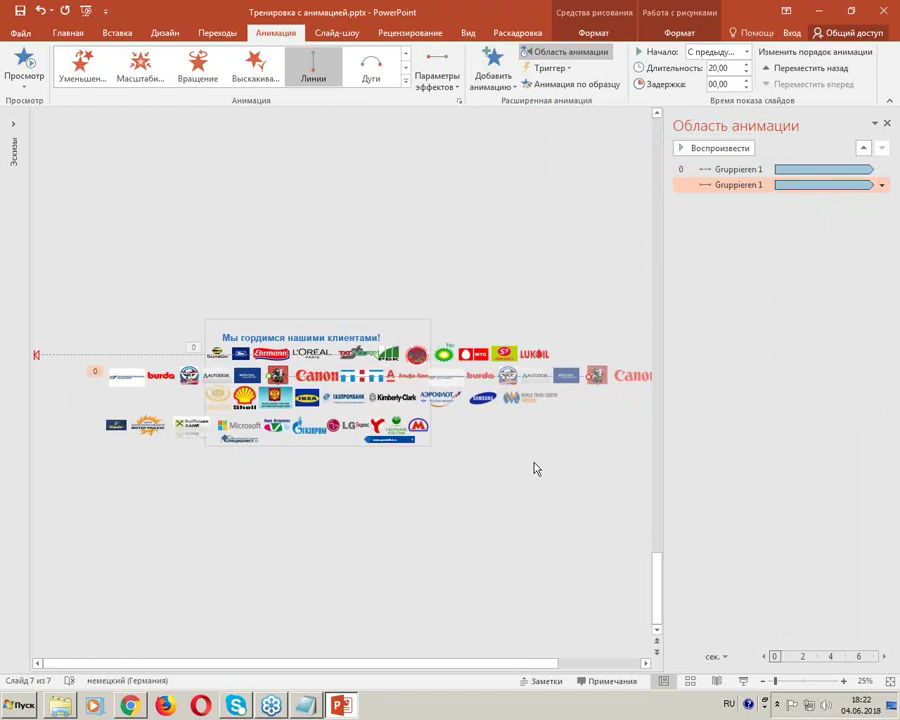
Step: Sketch arrows marking each row's direction, erase the annotations, and reselect the top strip
left_click_drag(177, 300, 330, 350)
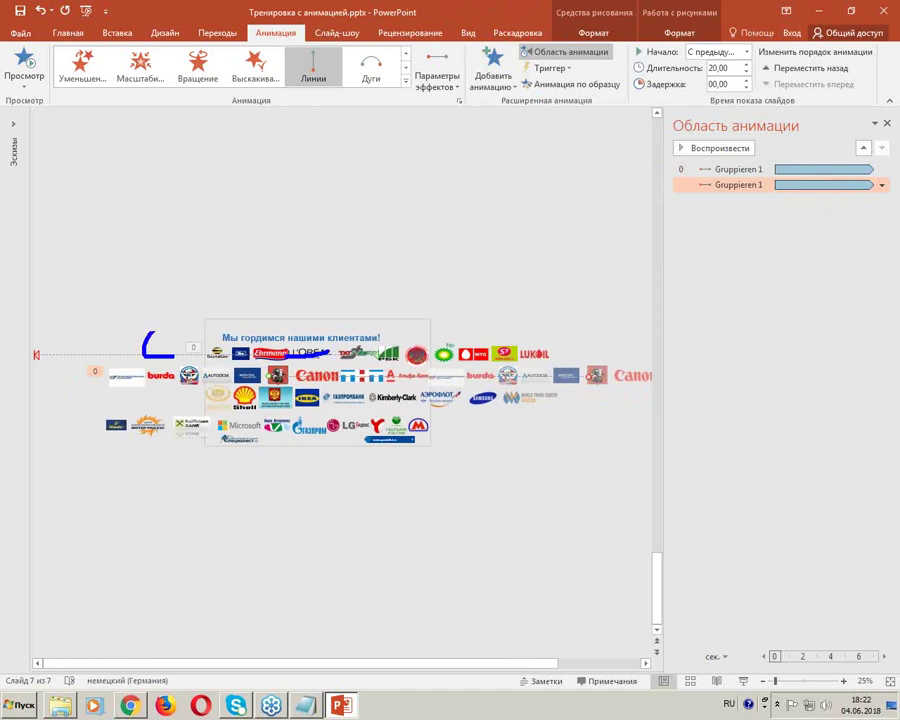
left_click_drag(425, 378, 636, 455)
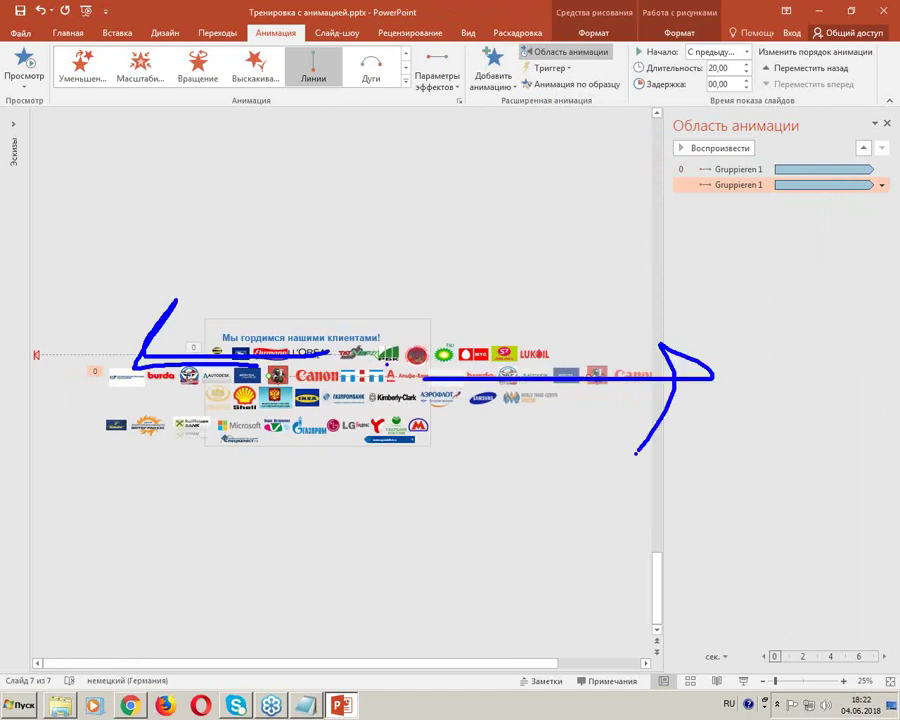
mouse_move(373, 357)
left_mouse_down()
mouse_move(395, 349)
mouse_move(372, 366)
left_mouse_up()
left_click_drag(287, 366, 258, 386)
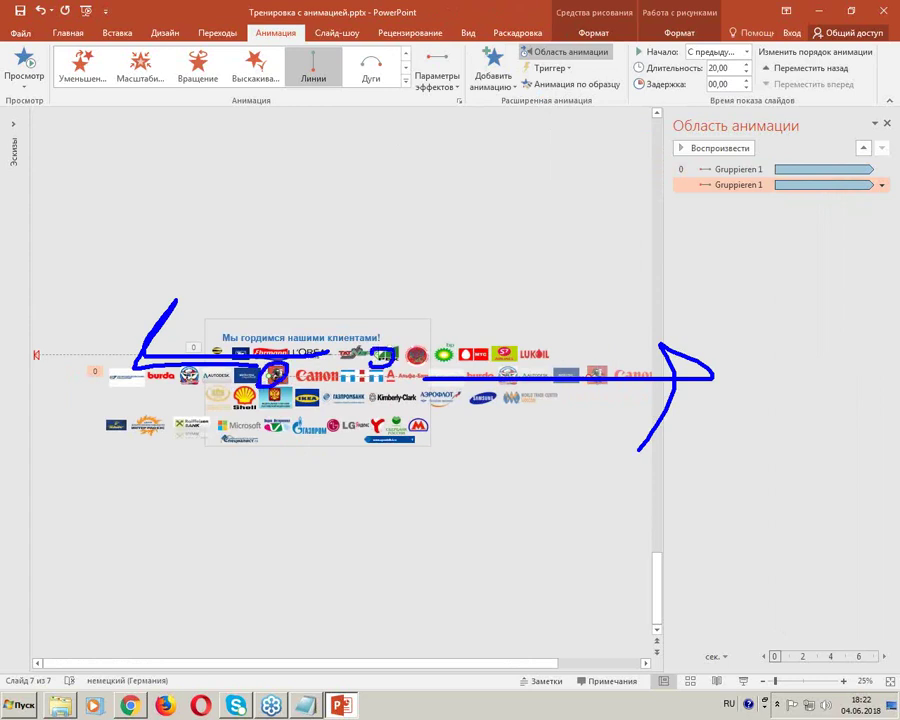
key("Escape")
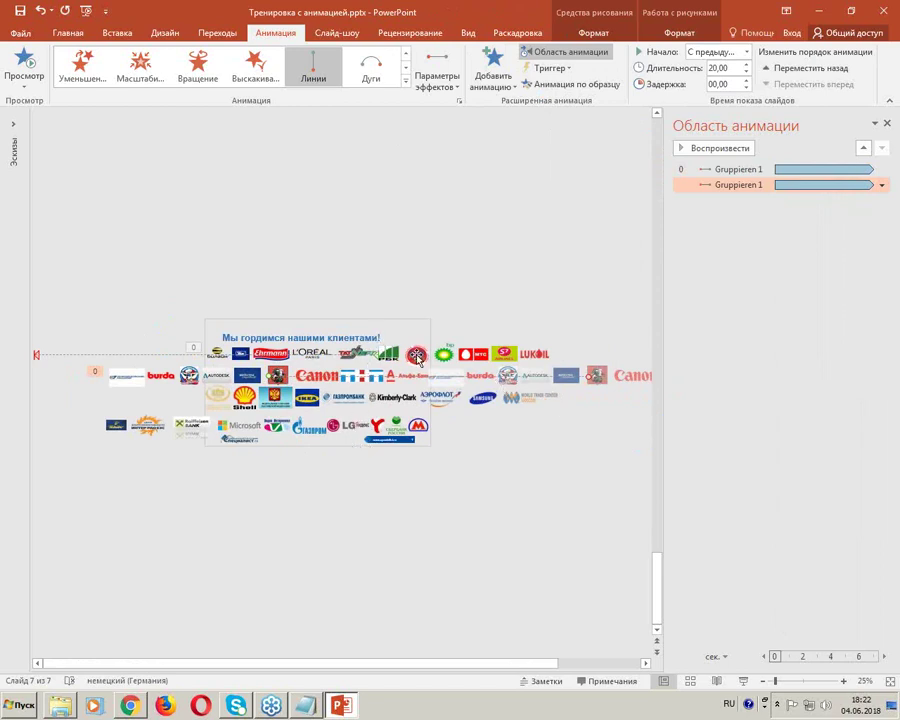
left_click_drag(366, 372, 390, 378)
Step: Copy the top strip's animation onto the third logo row and extend the second row's path slightly right
left_click(566, 86)
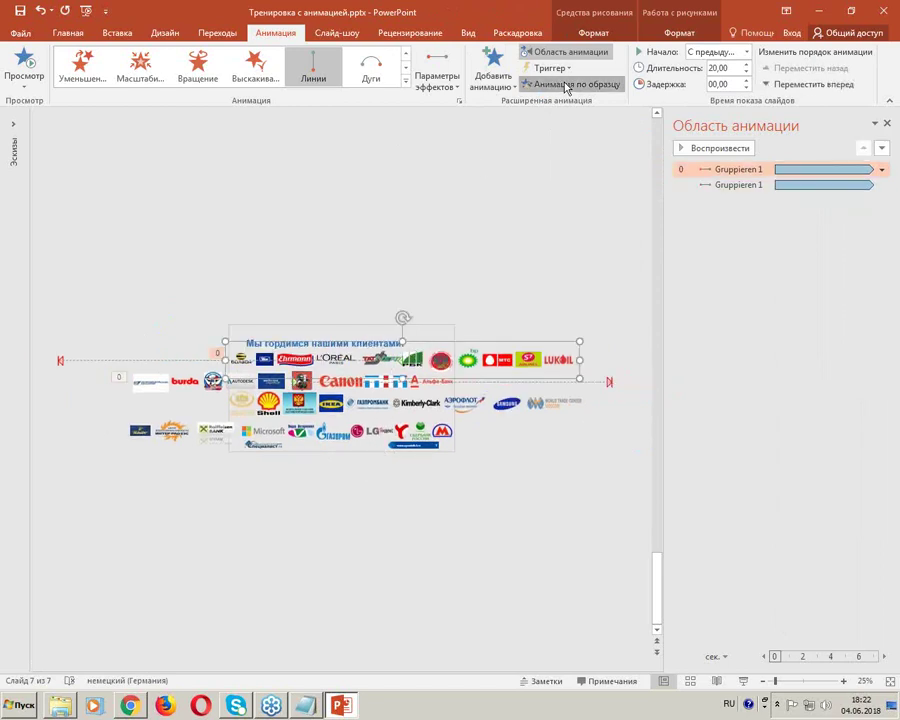
left_click(527, 405)
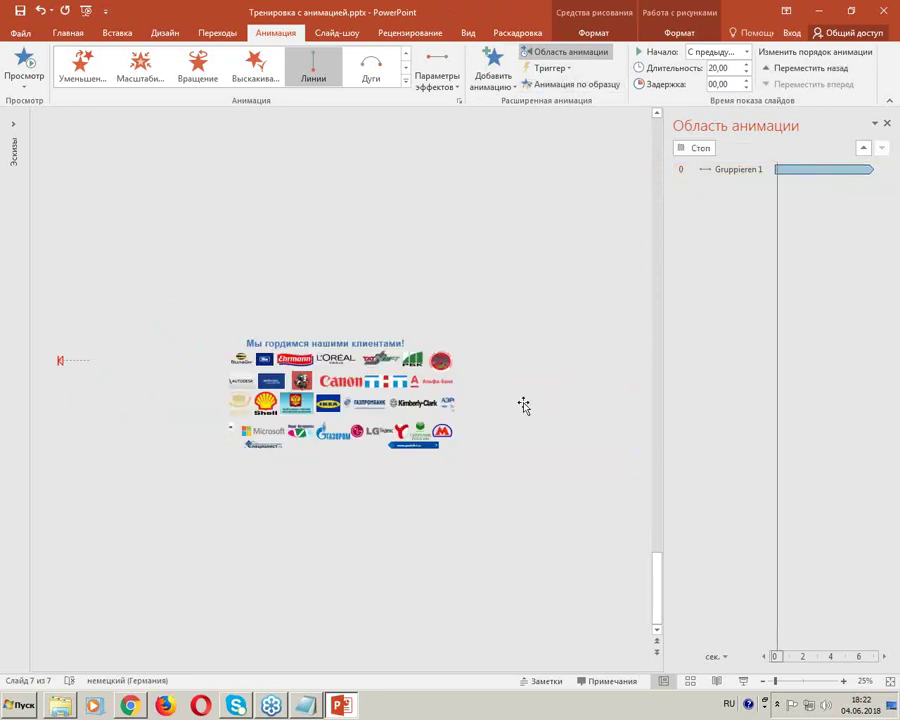
left_click(611, 383)
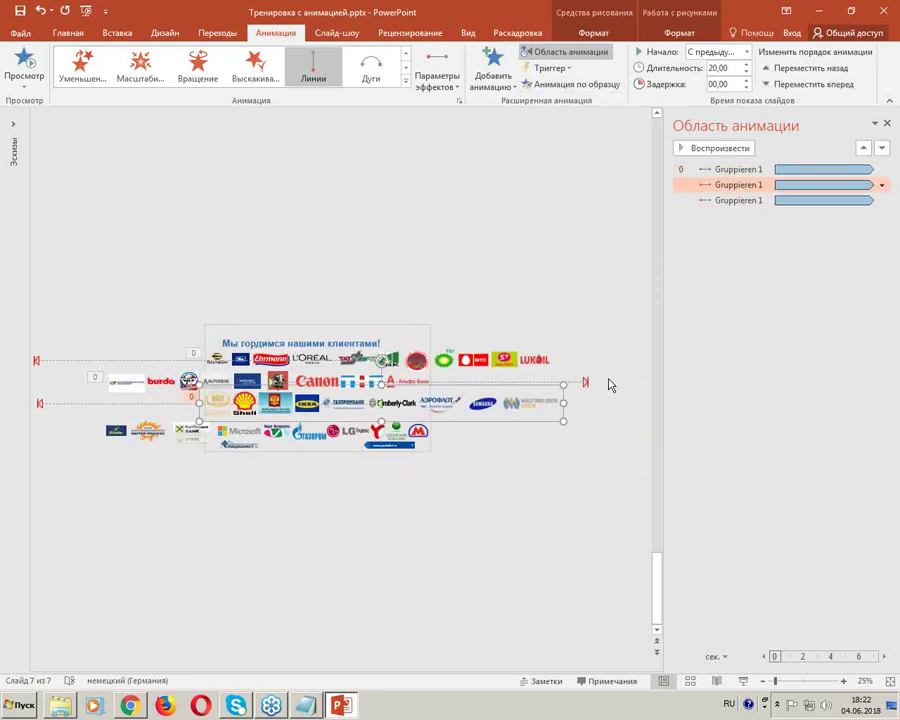
mouse_move(585, 375)
left_mouse_down()
mouse_move(600, 375)
mouse_move(592, 378)
left_mouse_up()
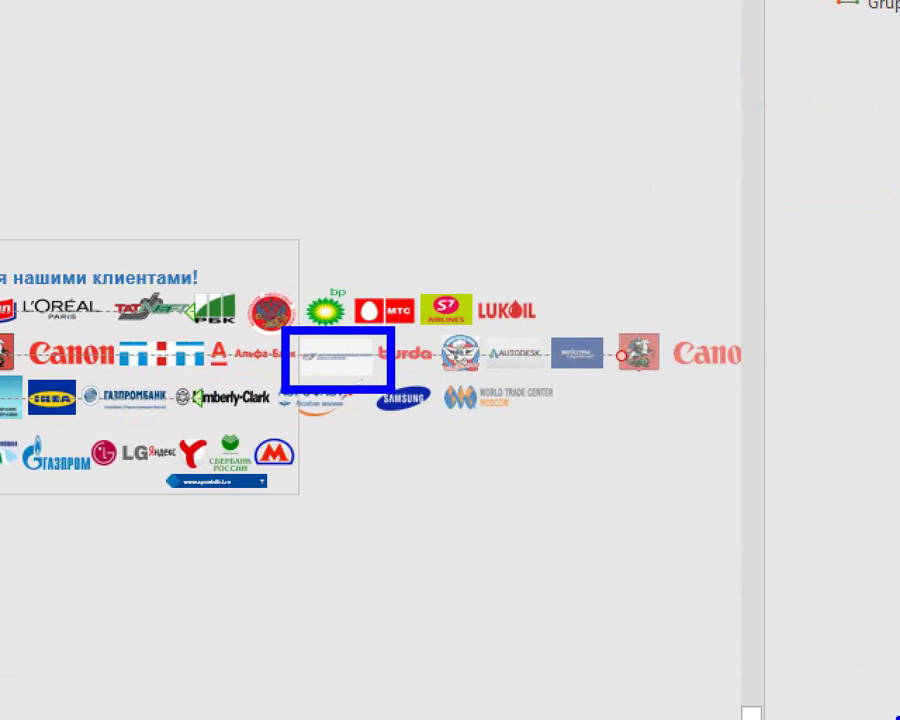
mouse_move(605, 378)
left_mouse_down()
mouse_move(612, 338)
mouse_move(590, 345)
left_mouse_up()
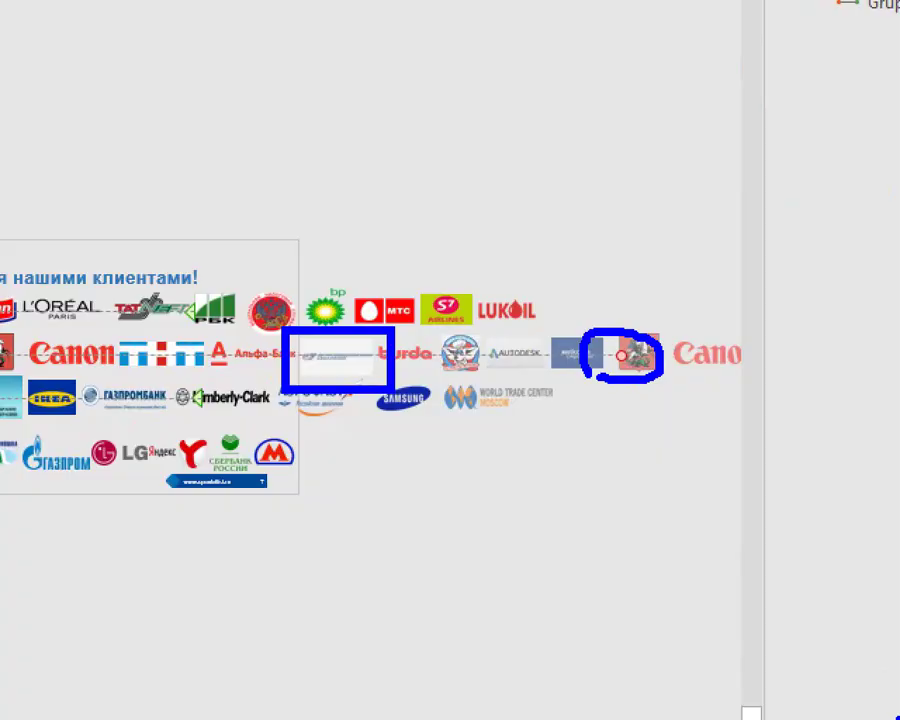
key("Escape")
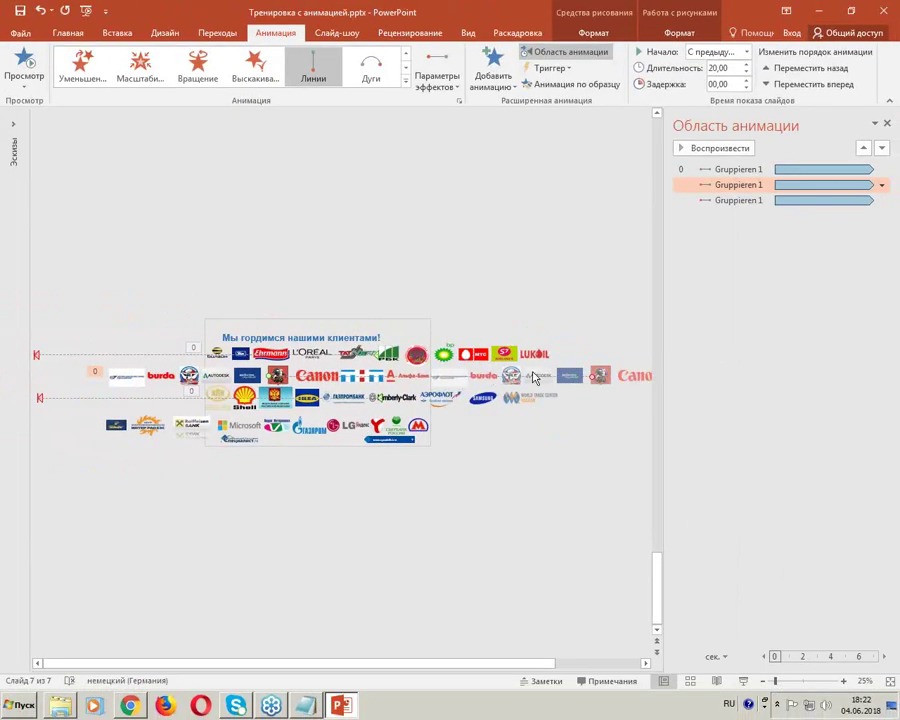
Step: Copy the middle row's line animation onto the bottom logo row with Анимация по образцу
left_click(236, 375)
left_click(528, 84)
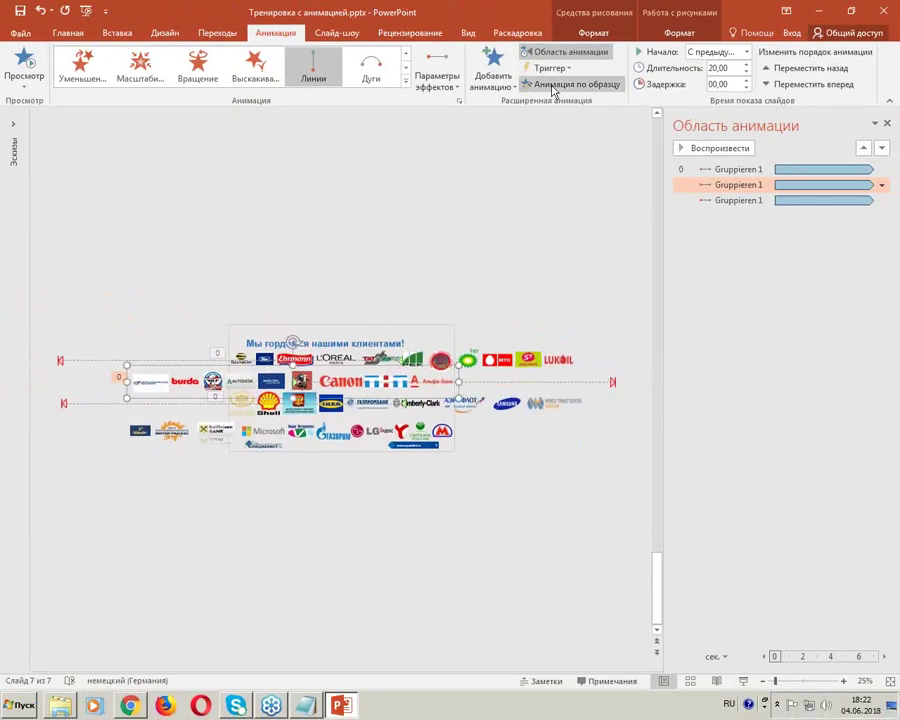
left_click(365, 443)
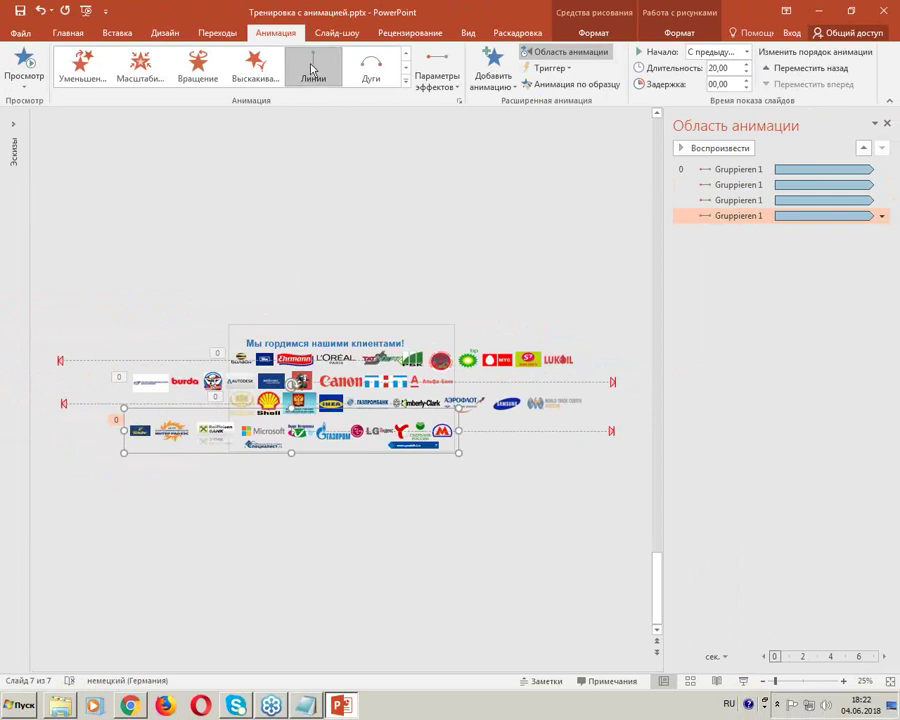
left_click(464, 368)
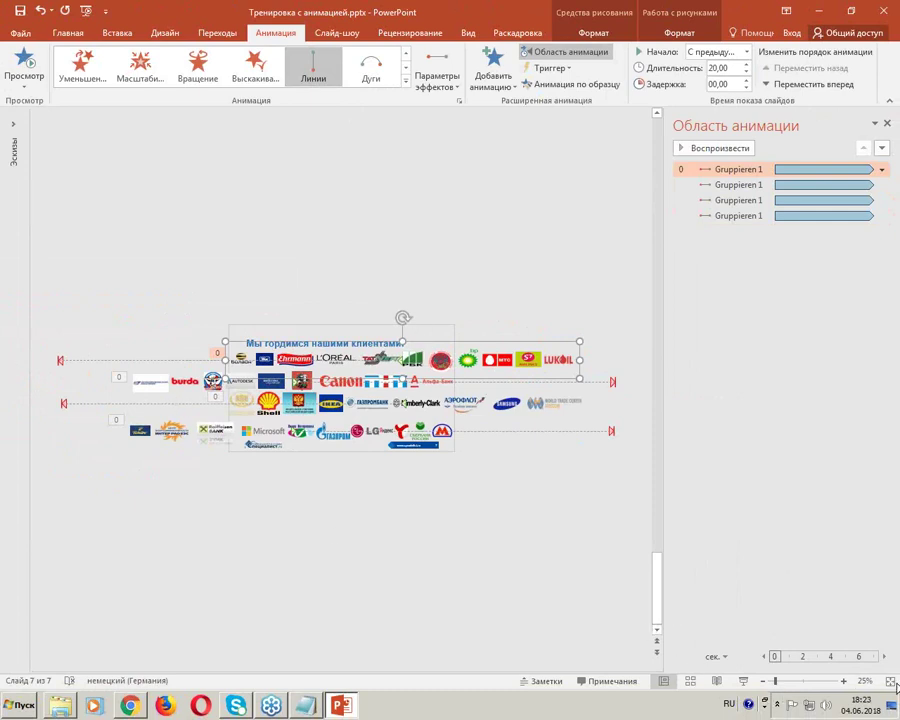
Step: Zoom the slide view to 67% and close the Область анимации pane
left_click(790, 681)
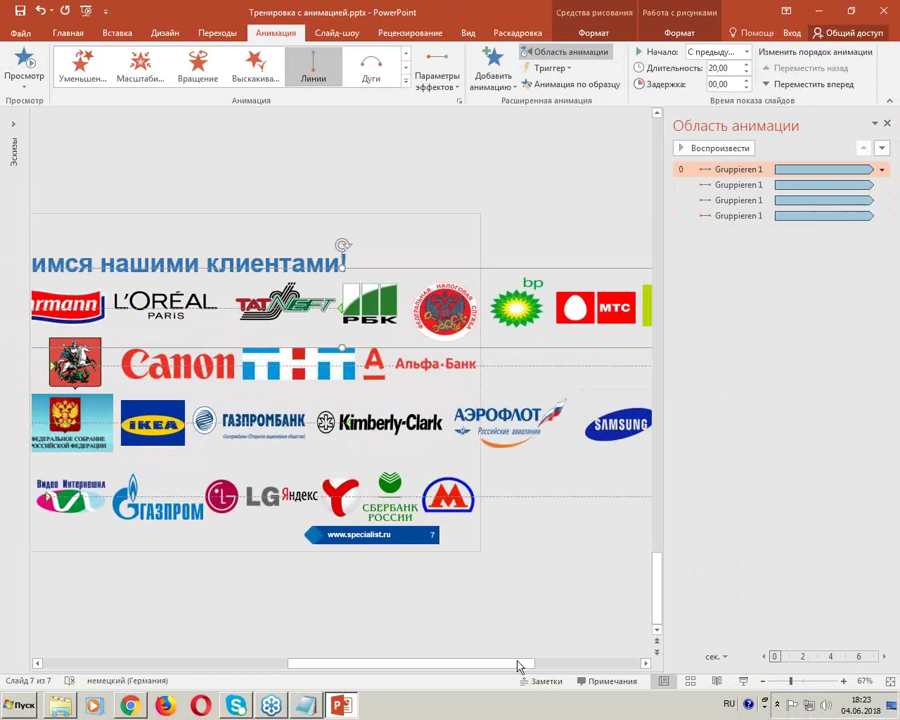
left_click_drag(480, 666, 372, 660)
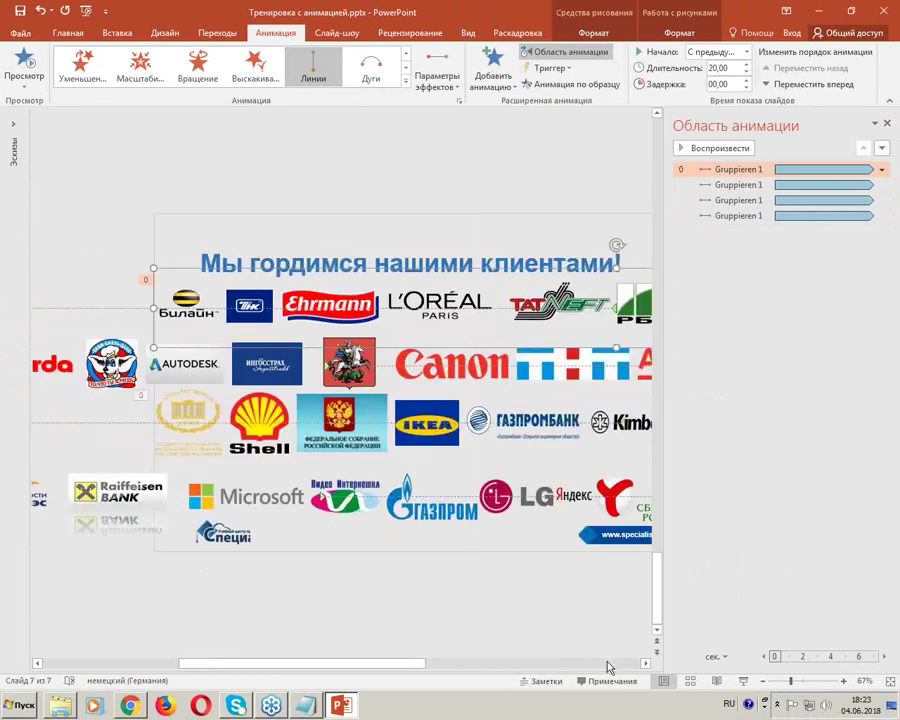
left_click(886, 123)
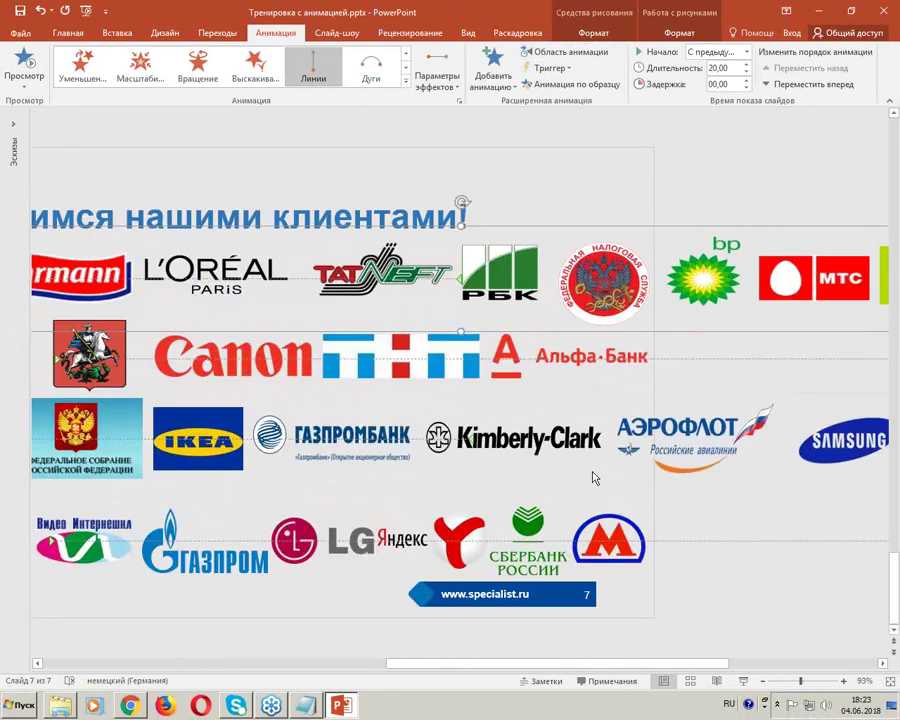
scroll(593, 478, "down", 3, "ctrl")
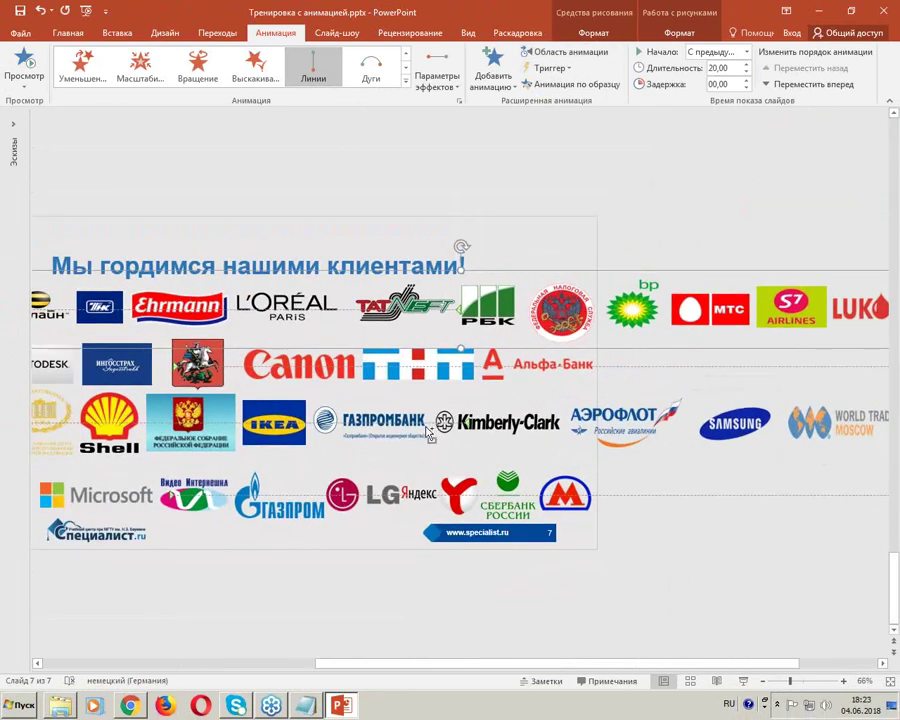
Step: Glance at the print preview, then run slide 7 as a slide show and exit
left_click(14, 32)
left_click(30, 201)
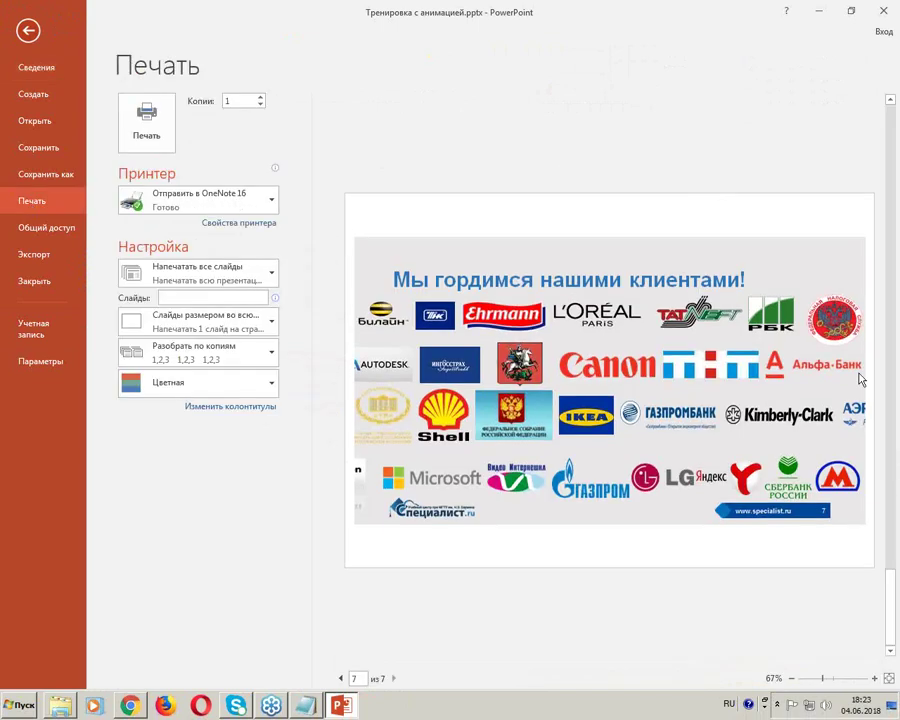
key("Escape")
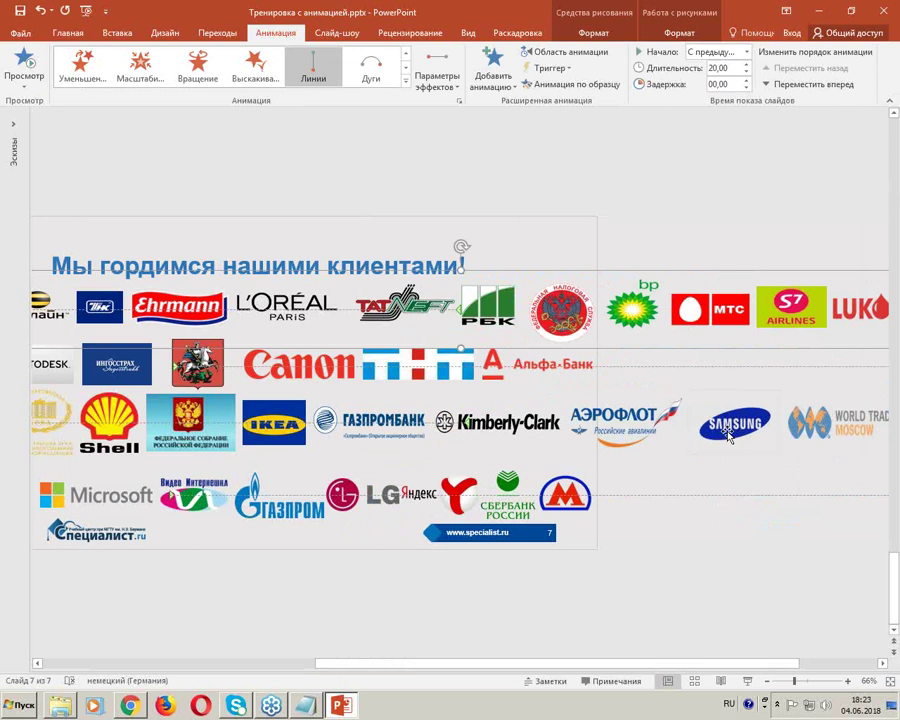
key("shift+F5")
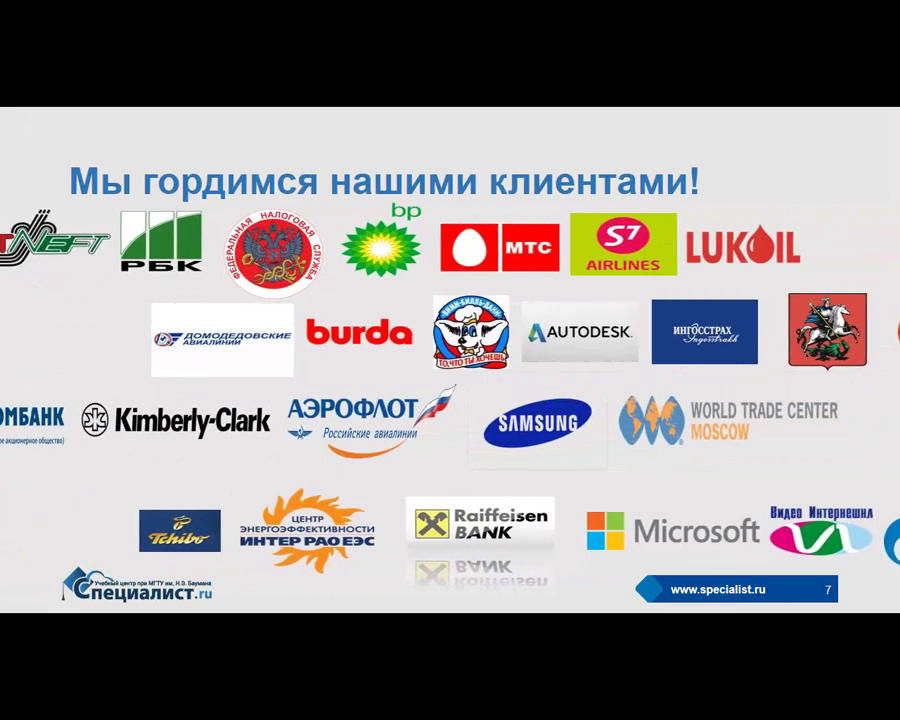
key("Escape")
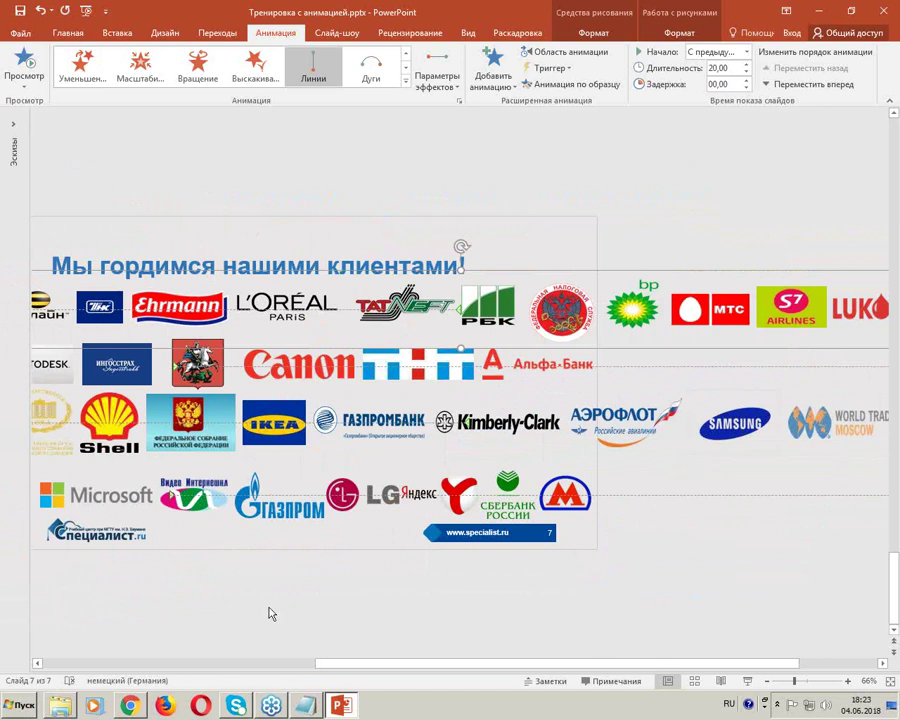
Step: Preview slide 7's animations and check the top and bottom logo groups
left_click(325, 78)
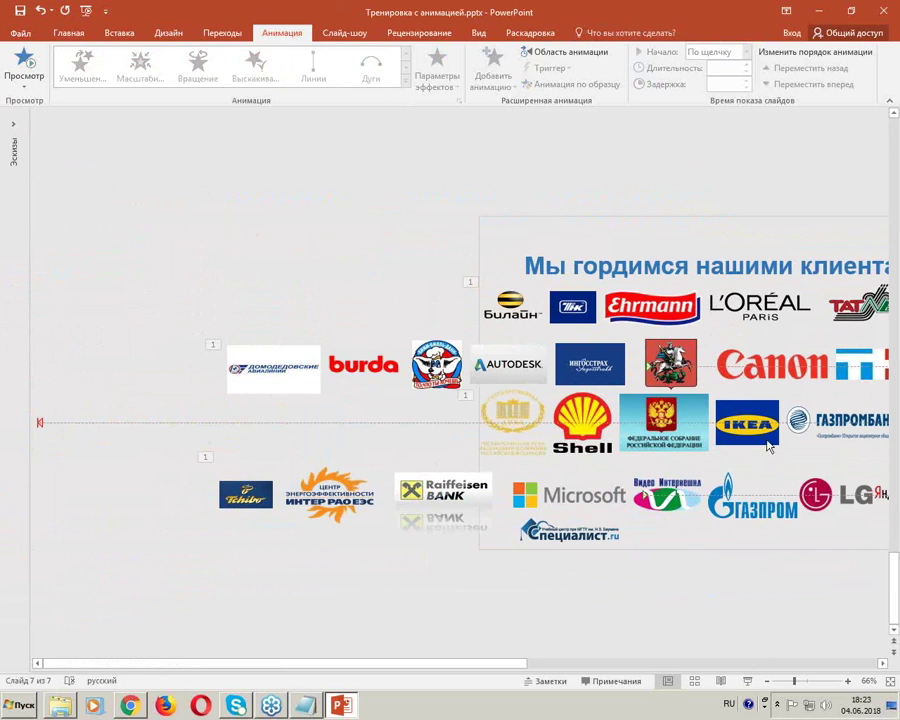
left_click_drag(506, 663, 739, 663)
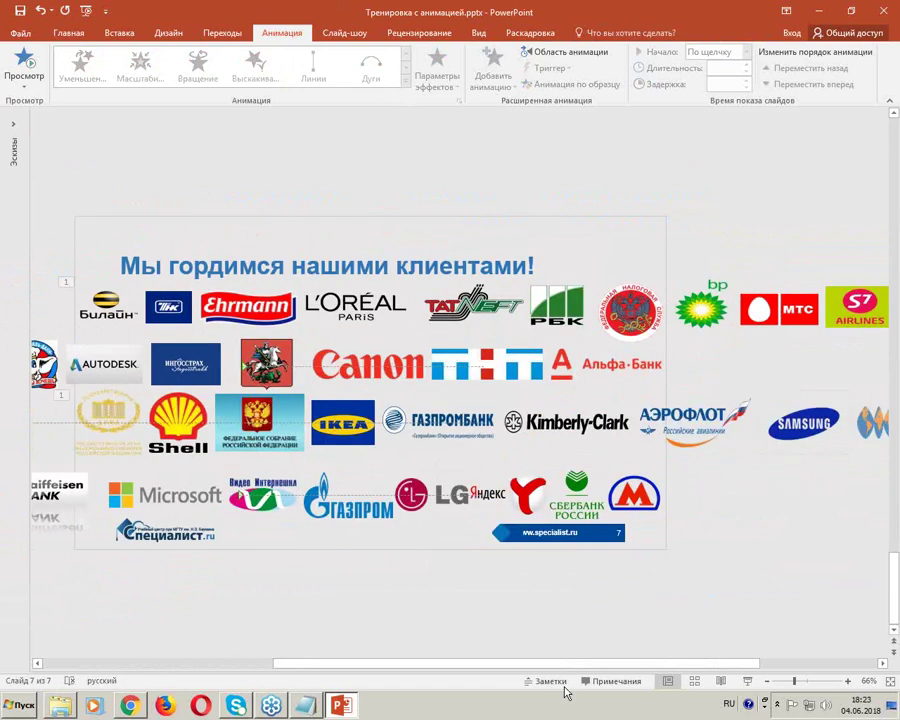
left_click(515, 305)
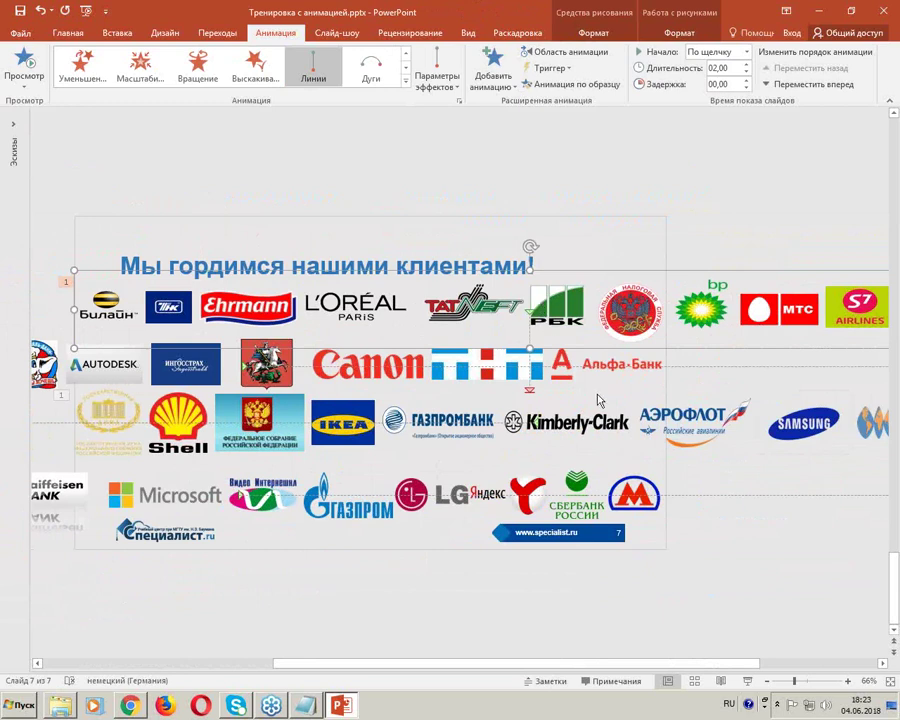
left_click(667, 527)
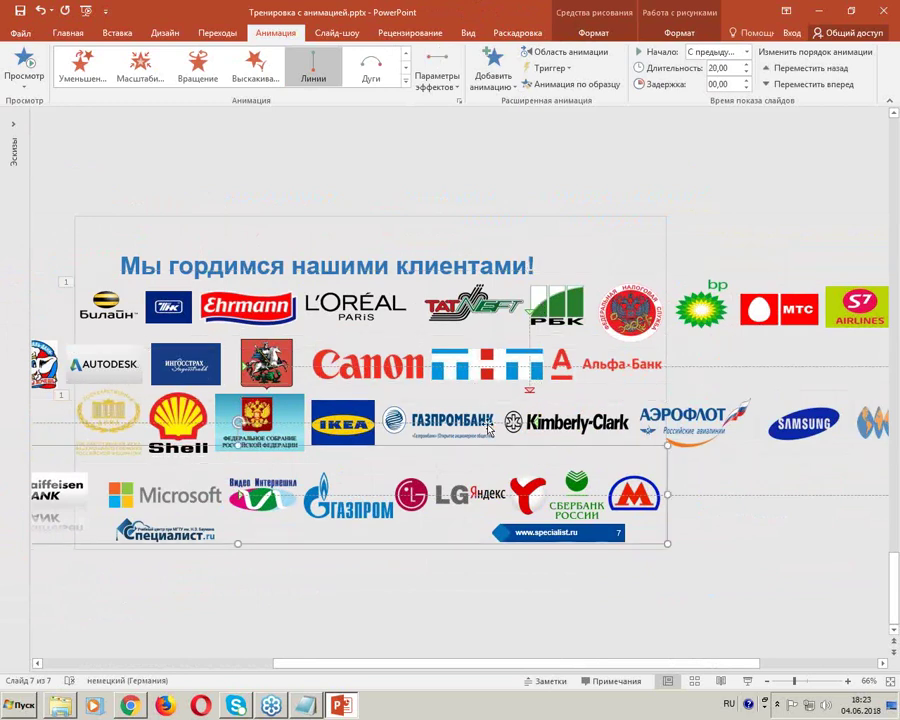
left_click(811, 564)
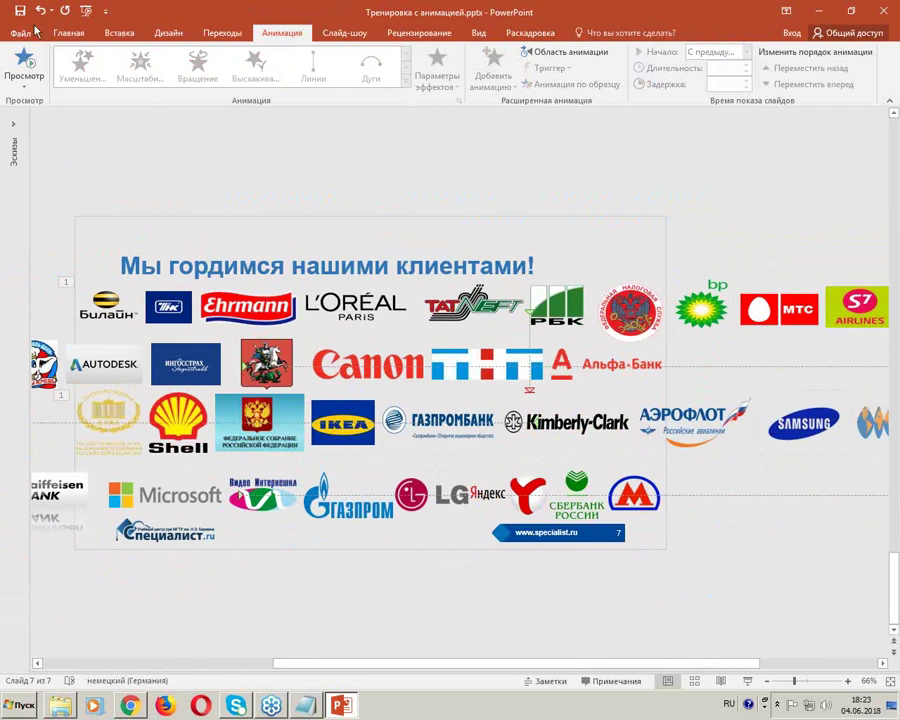
Step: Expand the Эскизы thumbnail panel, visit slide 6, then return to slide 7
left_click(14, 122)
left_click(52, 390)
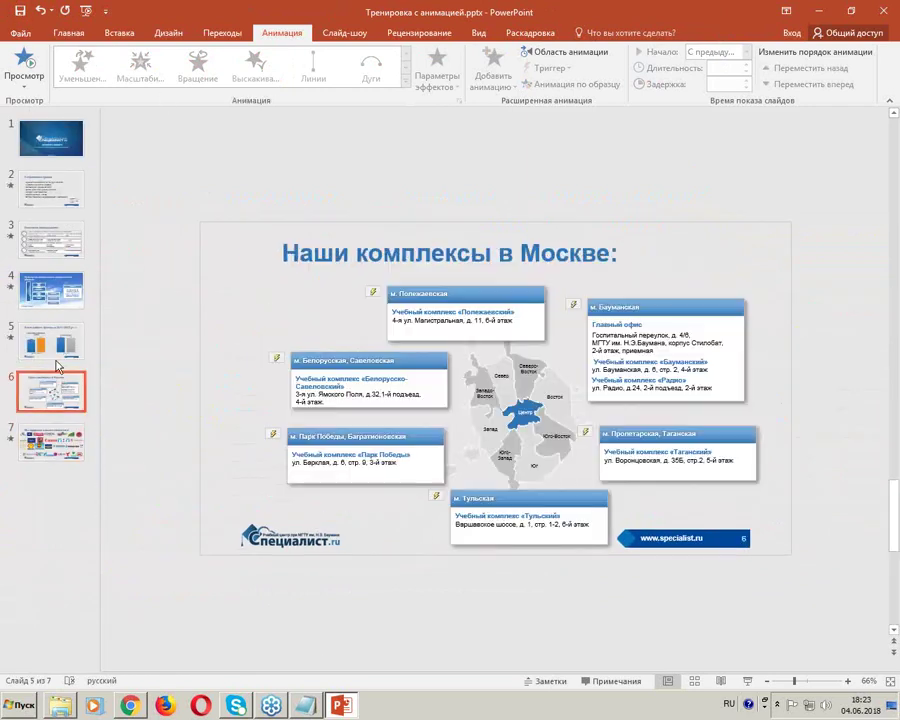
left_click(70, 437)
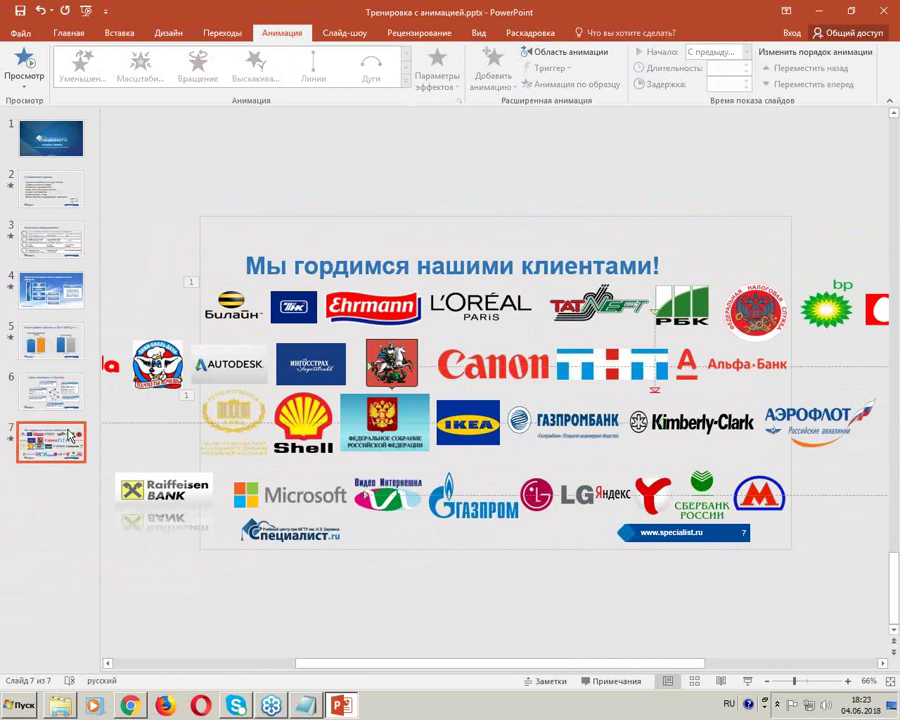
scroll(548, 352, "down", 3)
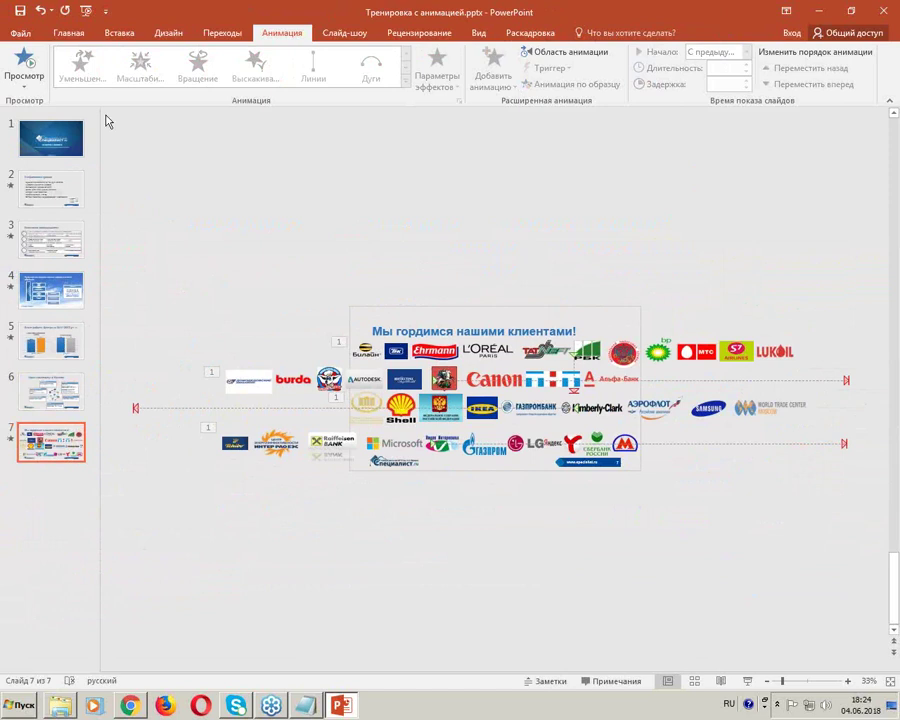
Step: Draw a smiley face on slide 7 and give it the white-fill, dark-outline Абв shape style
left_click(128, 35)
left_click(283, 51)
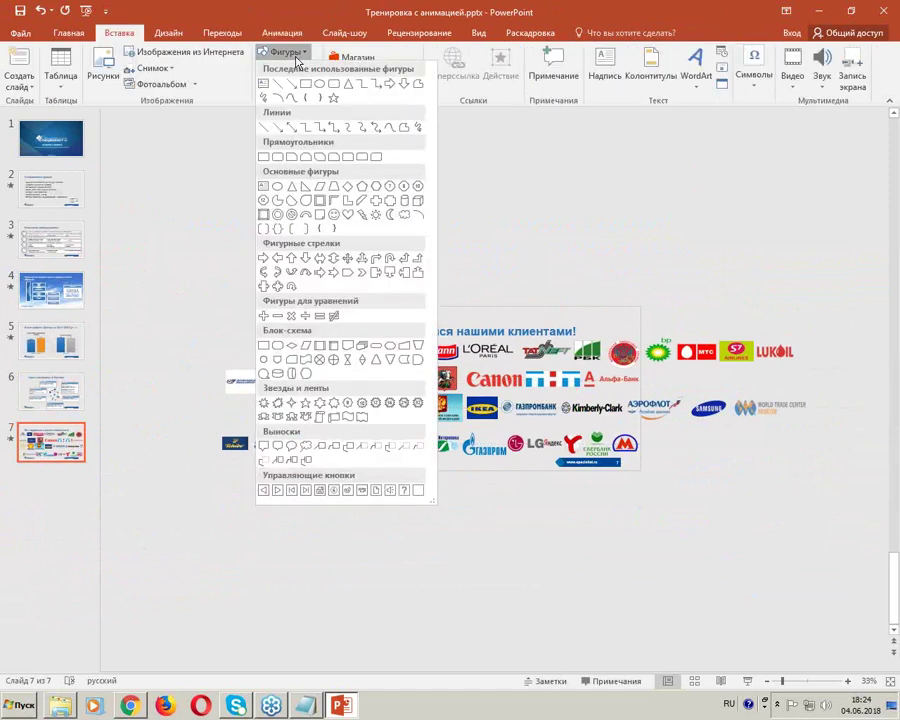
left_click(334, 214)
left_click_drag(249, 188, 312, 248)
left_click(422, 241)
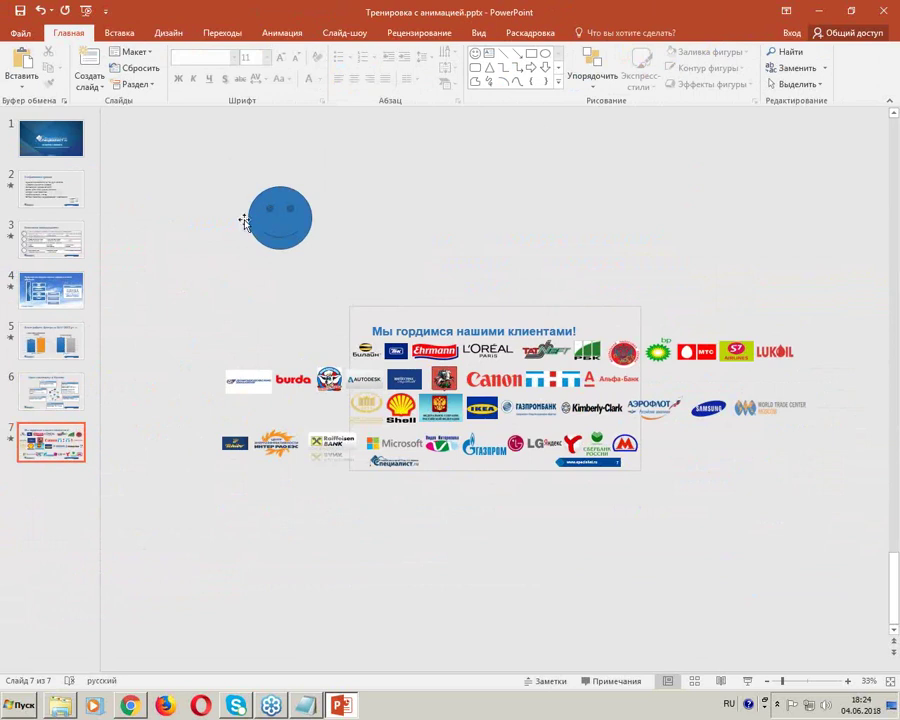
left_click(245, 221)
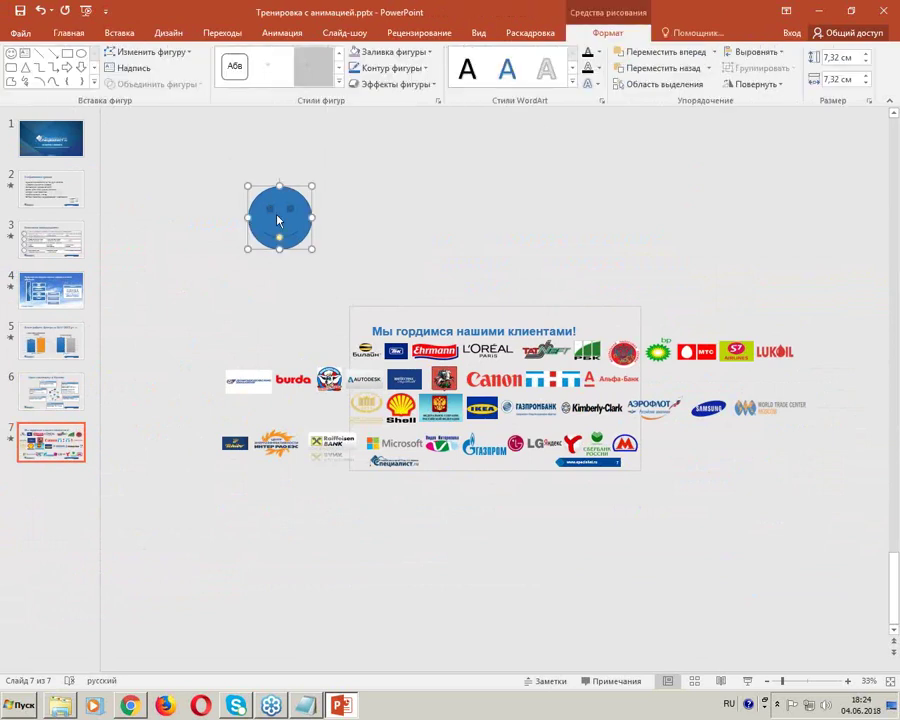
left_click(235, 70)
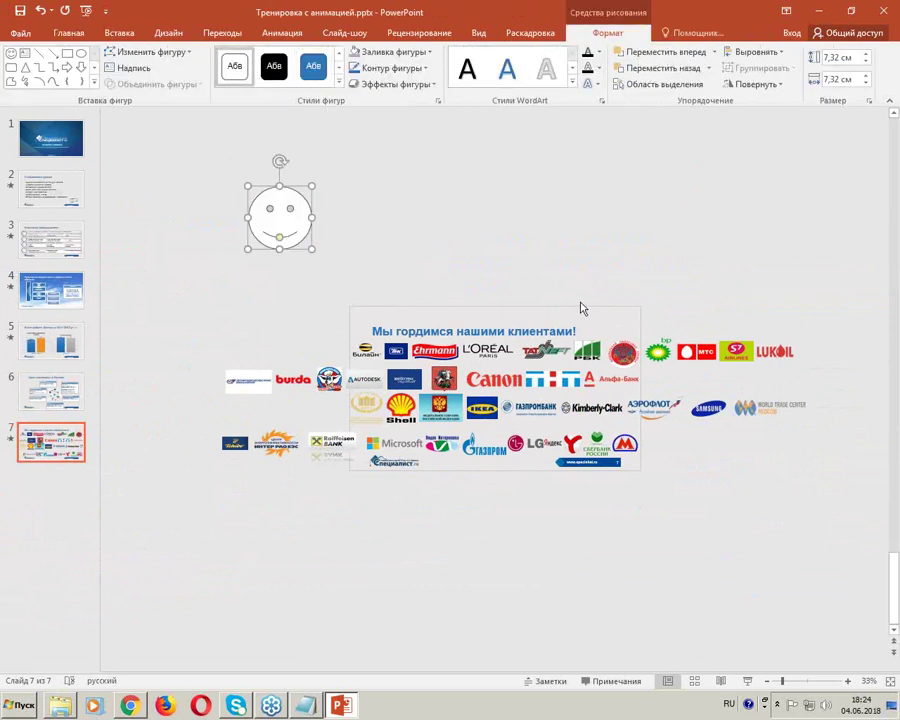
Step: Give the smiley the Линии straight-line motion path
left_click(285, 32)
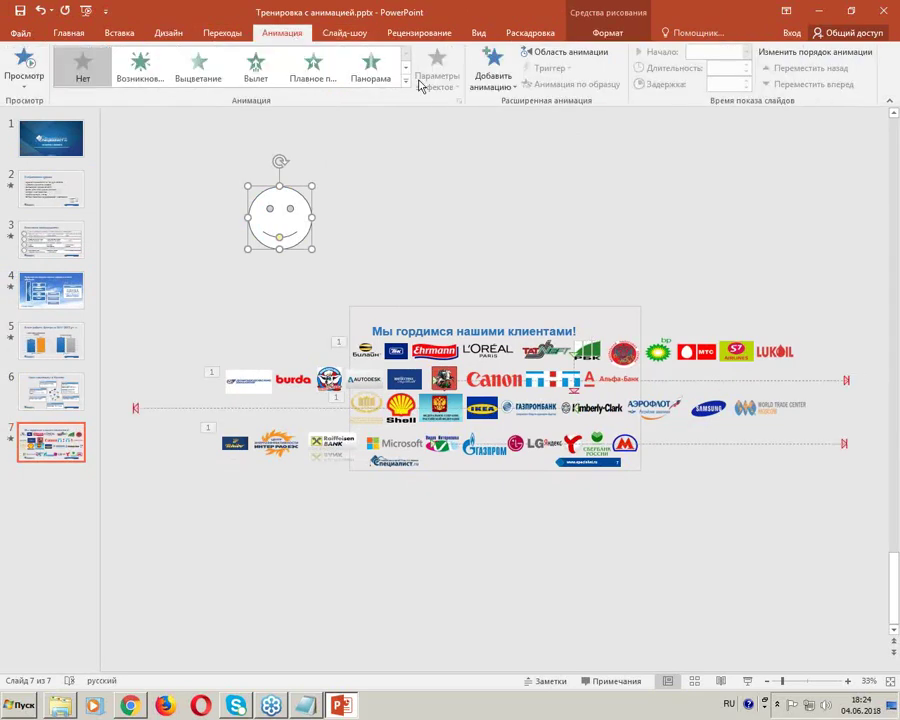
left_click(372, 68)
left_click(405, 80)
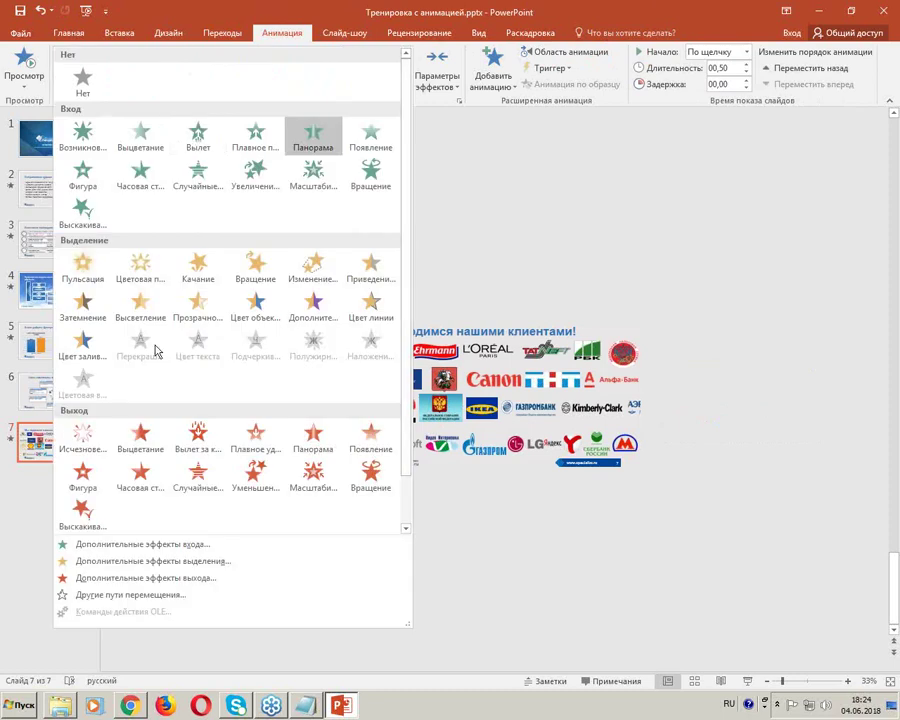
scroll(167, 453, "down", 3)
left_click(82, 492)
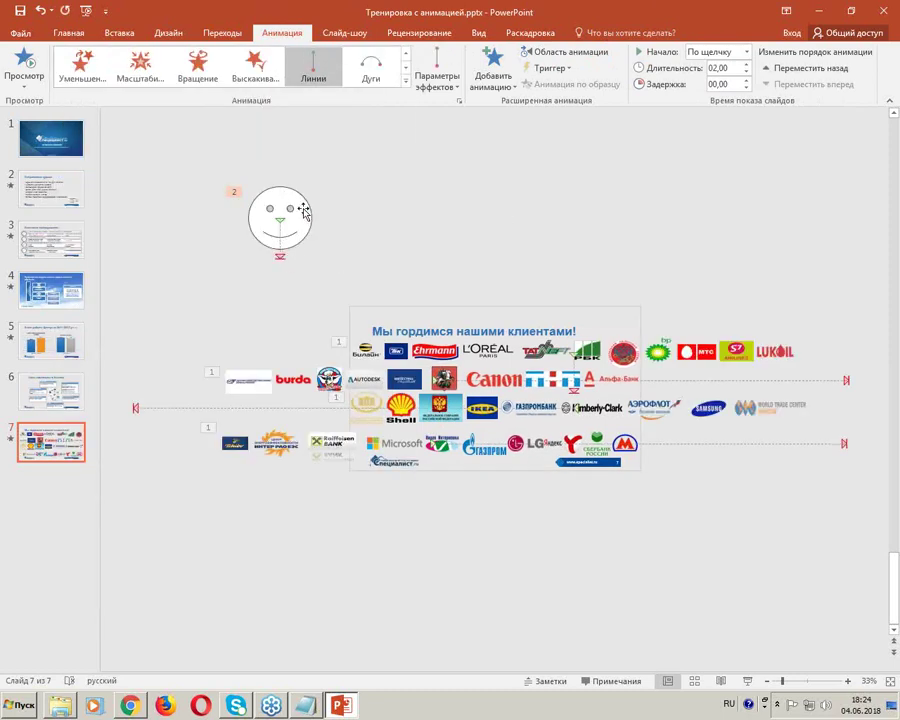
left_click_drag(296, 210, 459, 348)
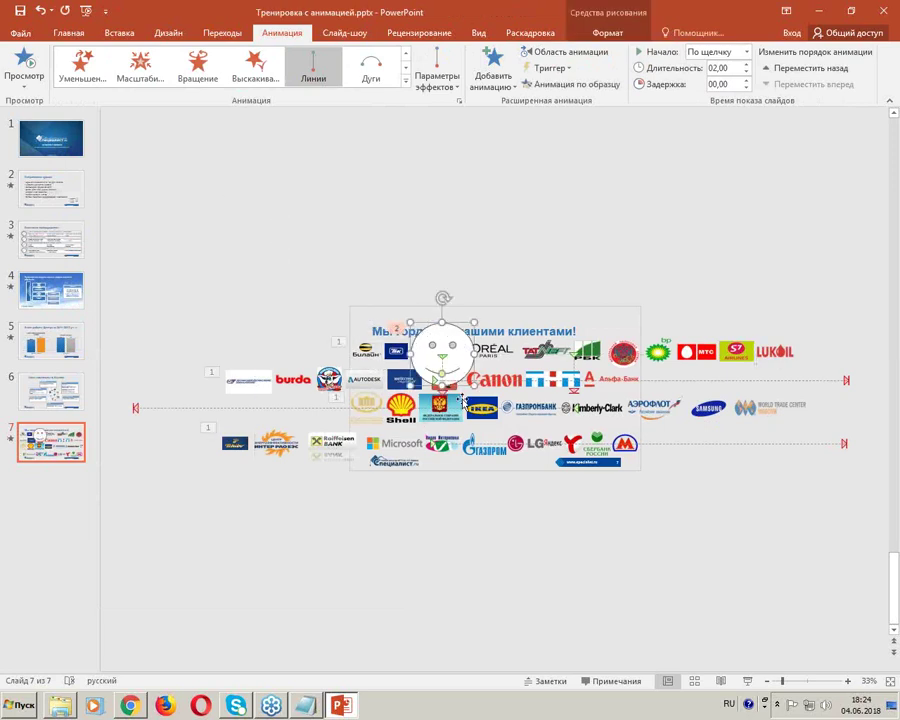
mouse_move(452, 410)
left_mouse_down()
mouse_move(440, 398)
mouse_move(448, 413)
left_mouse_up()
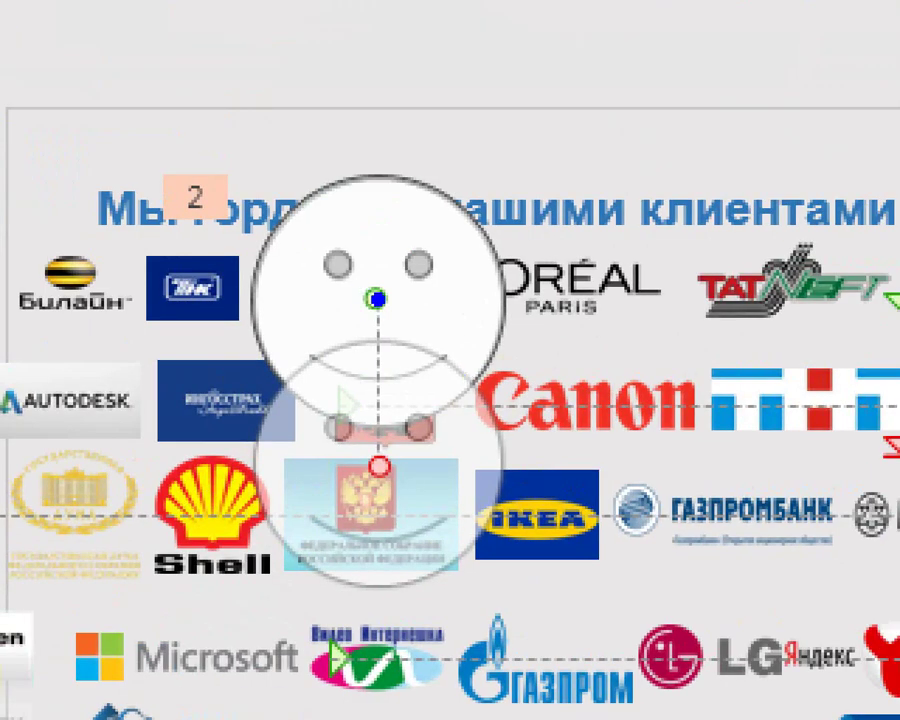
mouse_move(372, 316)
left_mouse_down()
mouse_move(340, 296)
mouse_move(388, 320)
left_mouse_up()
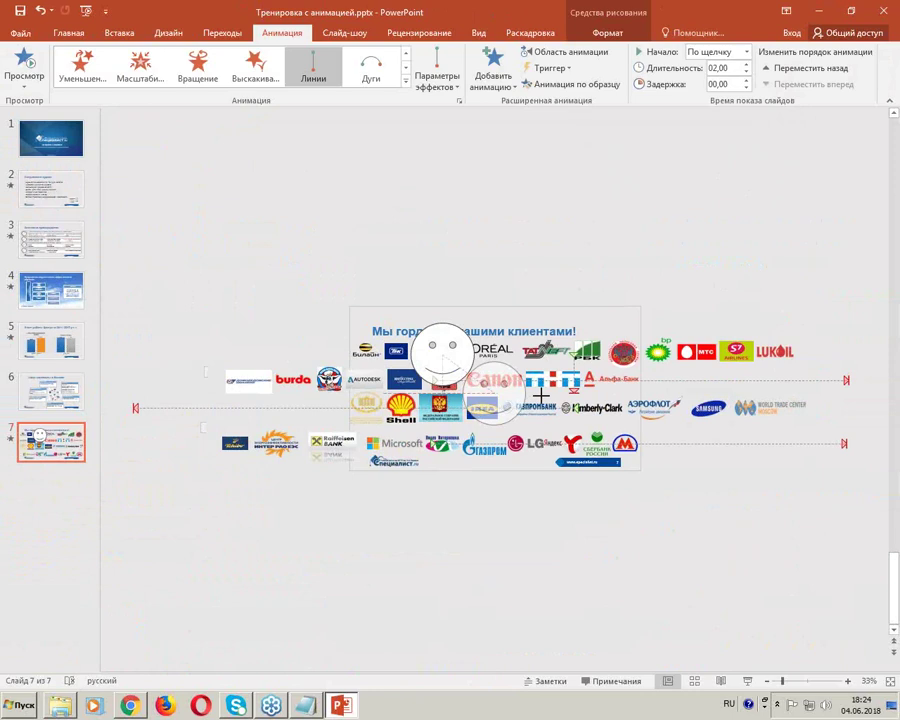
left_click_drag(449, 395, 599, 462)
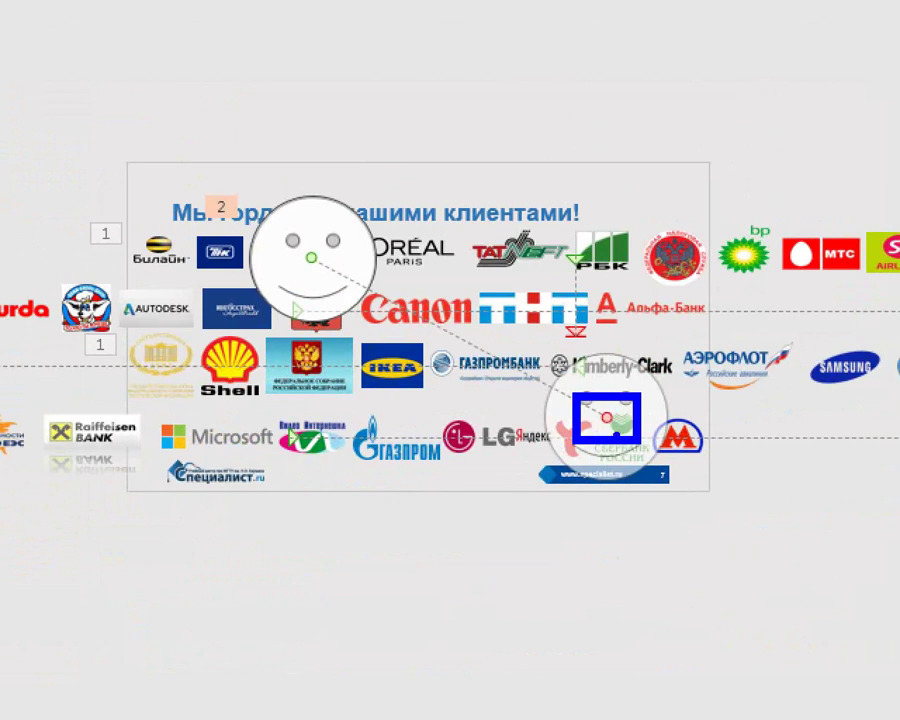
left_click_drag(592, 477, 655, 428)
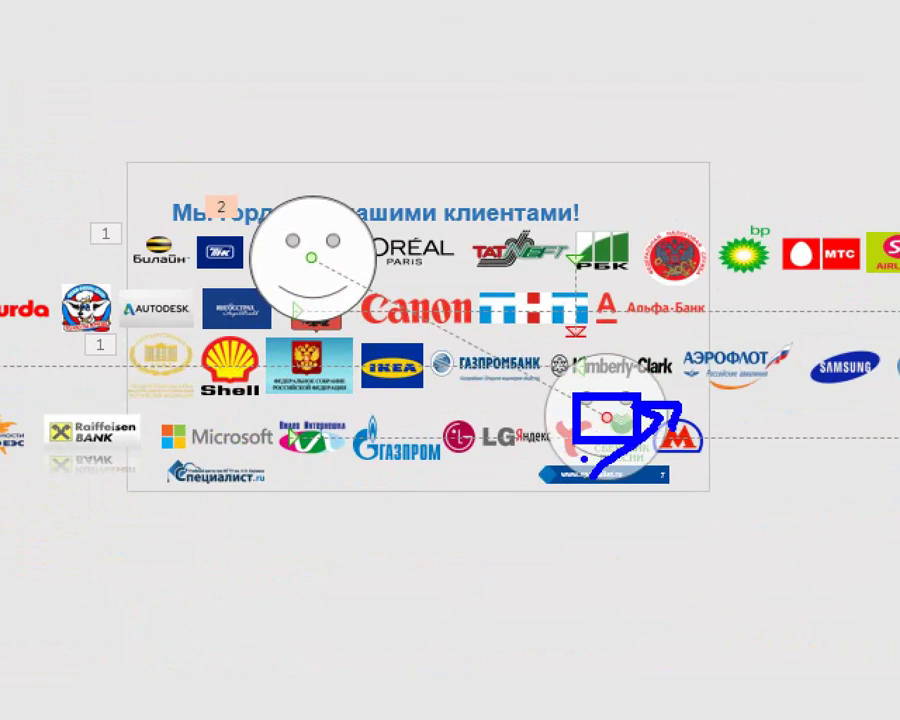
left_click_drag(592, 478, 633, 490)
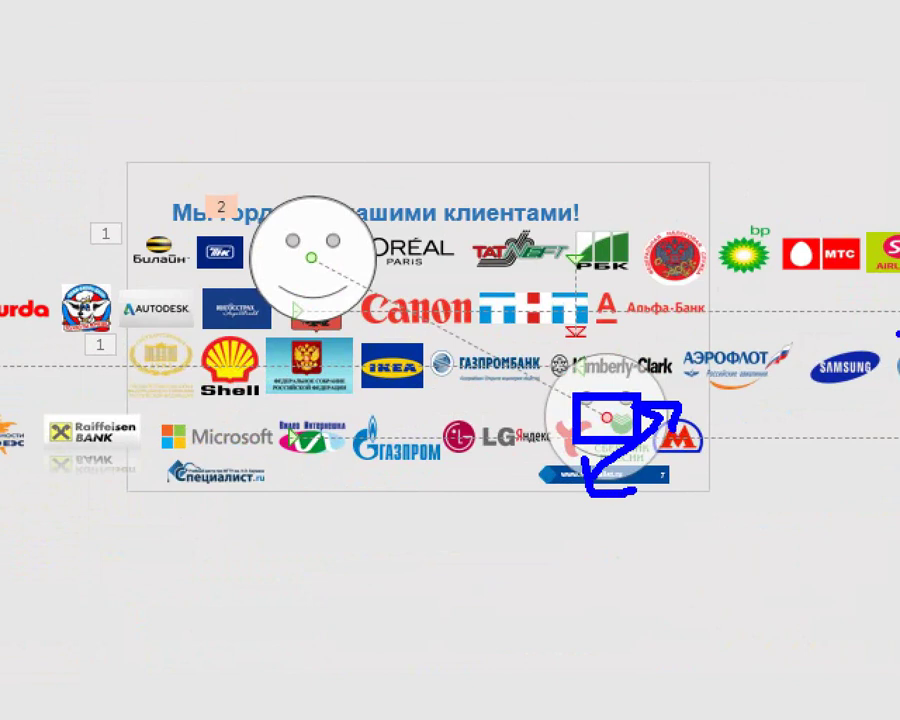
key("Escape")
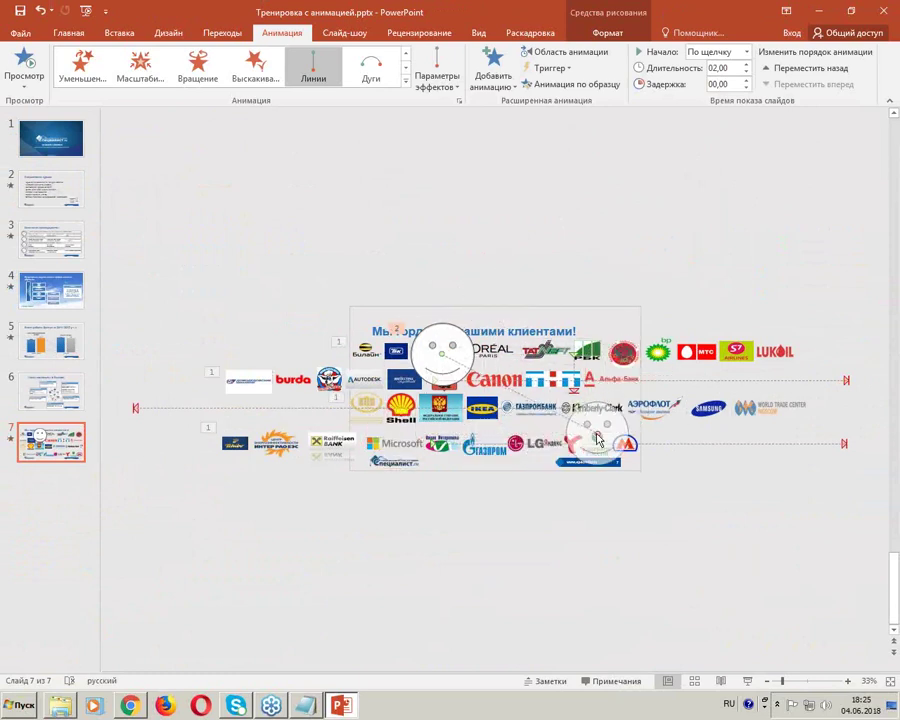
Step: Preview slide 7 as a slide show, then delete the smiley shape
key("shift+F5")
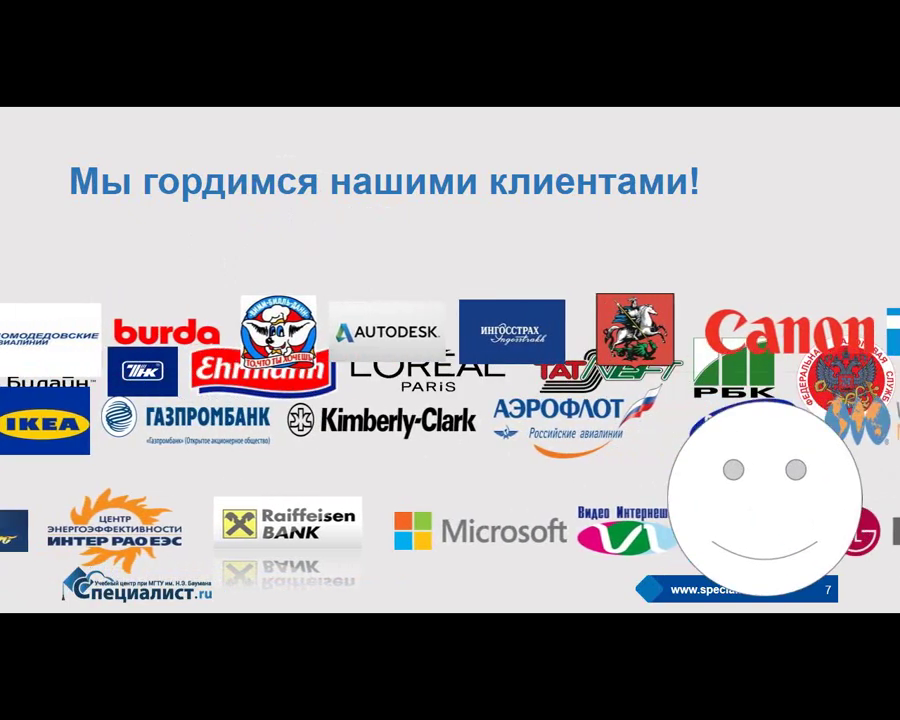
key("Escape")
left_click(442, 356)
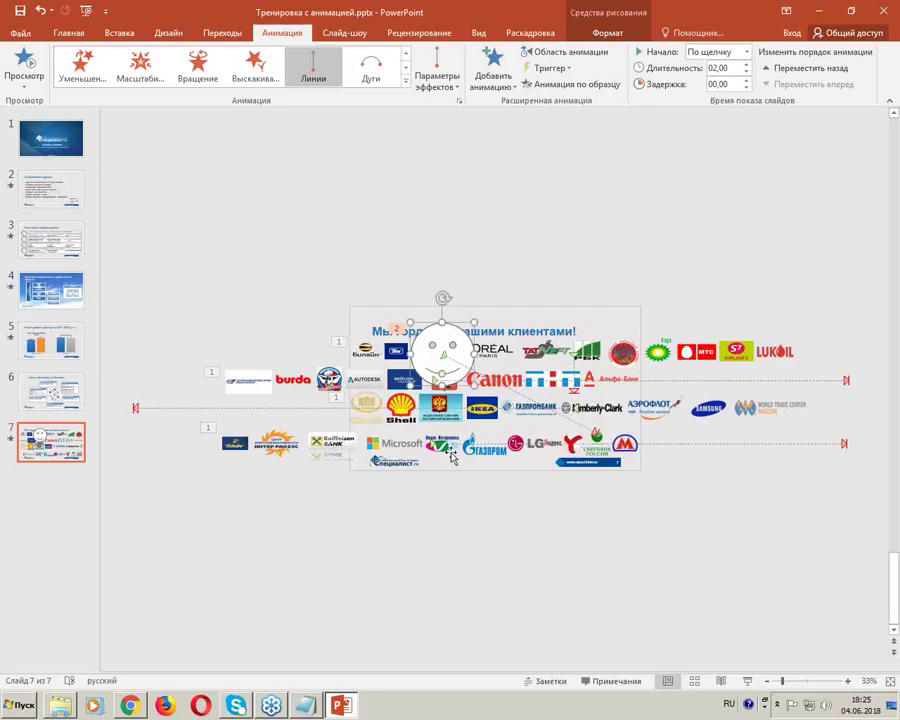
key("Delete")
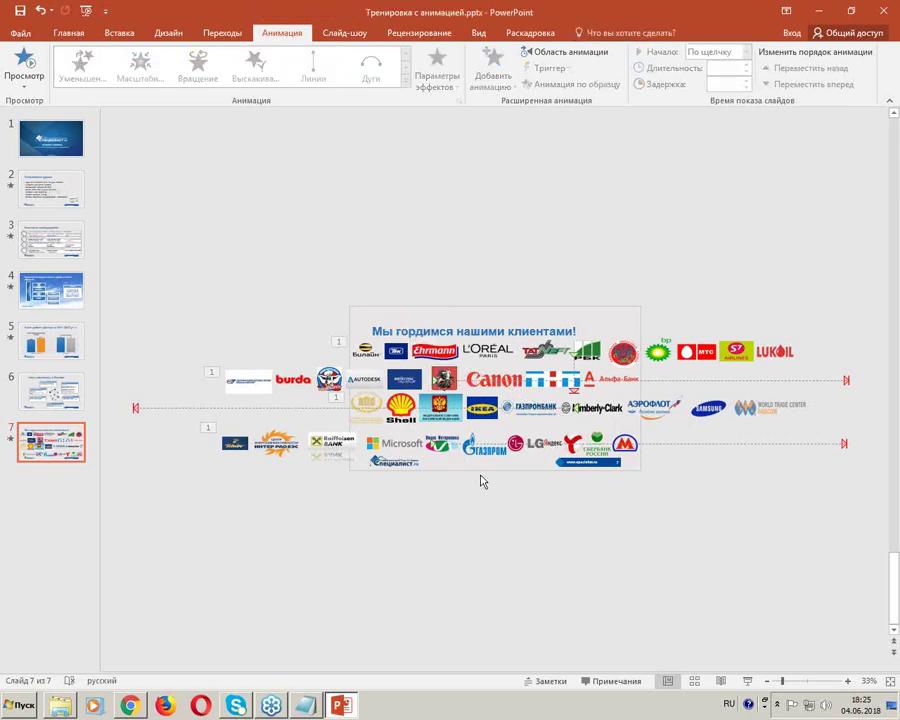
Step: Browse slides 2, 4 and 5, then undo the last change
left_click(58, 195)
left_click(40, 300)
left_click(50, 340)
left_click(41, 12)
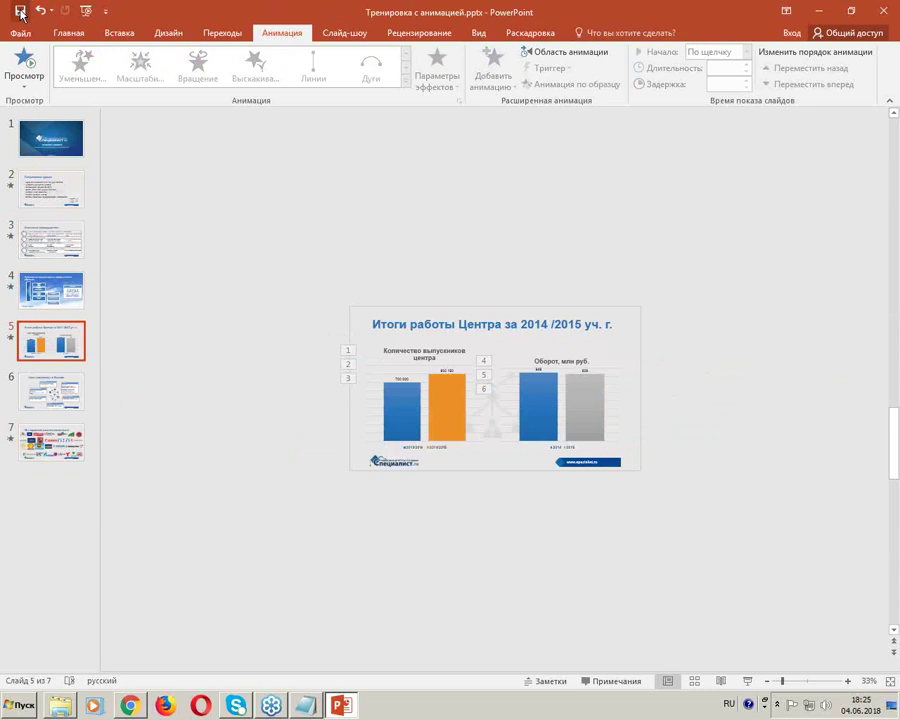
Step: Close Тренировка с анимацией, reopen it from Explorer, and go to slide 2
left_click(886, 9)
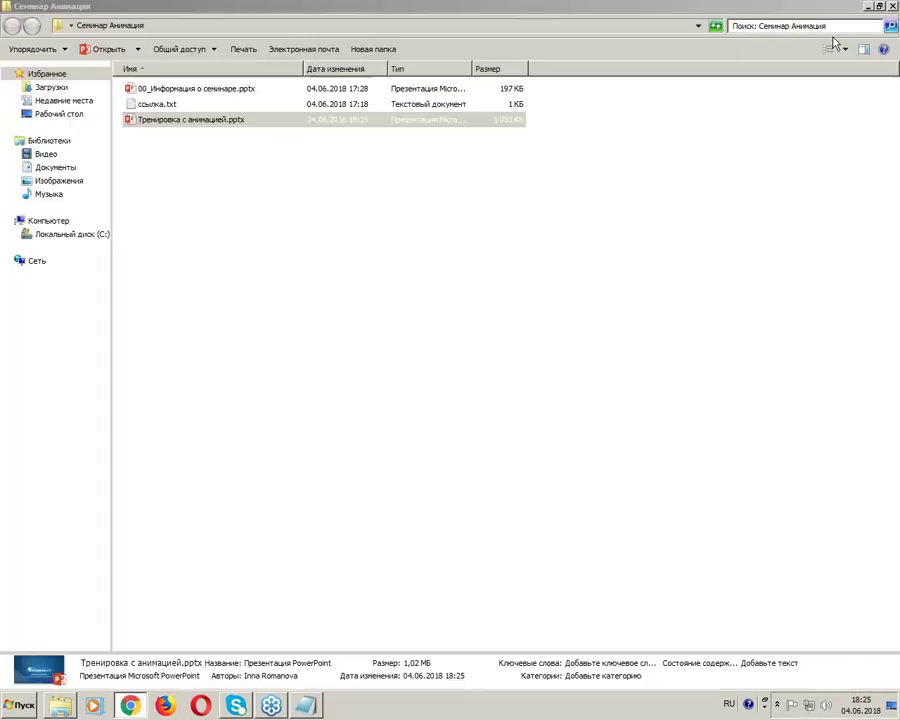
double_click(247, 121)
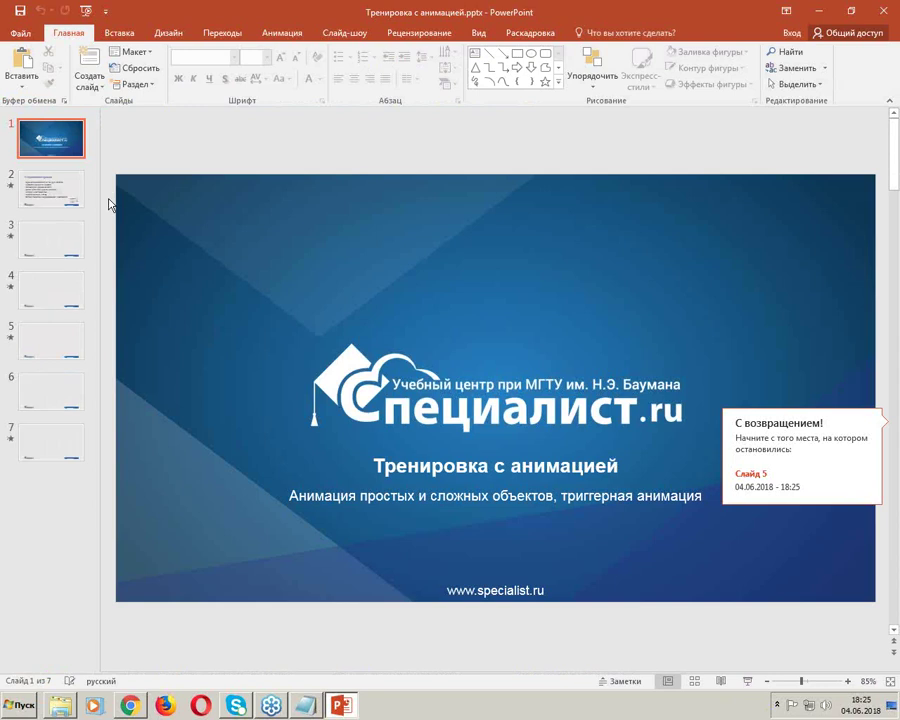
left_click(50, 190)
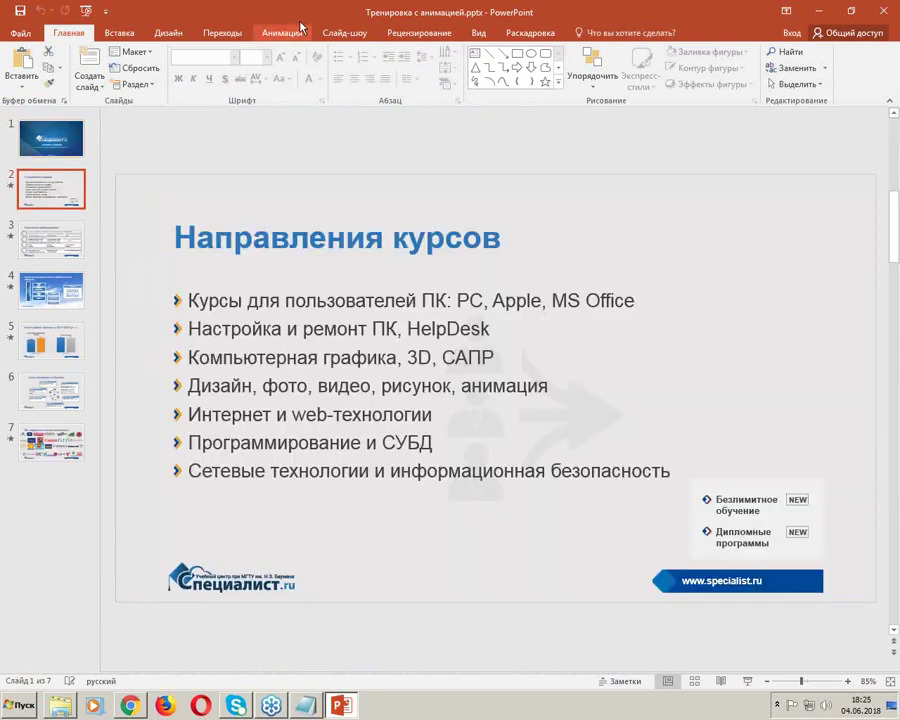
Step: Look through the Animations, Transitions, Slide Show and Review tabs, opening and cancelling Set Up Slide Show
left_click(283, 33)
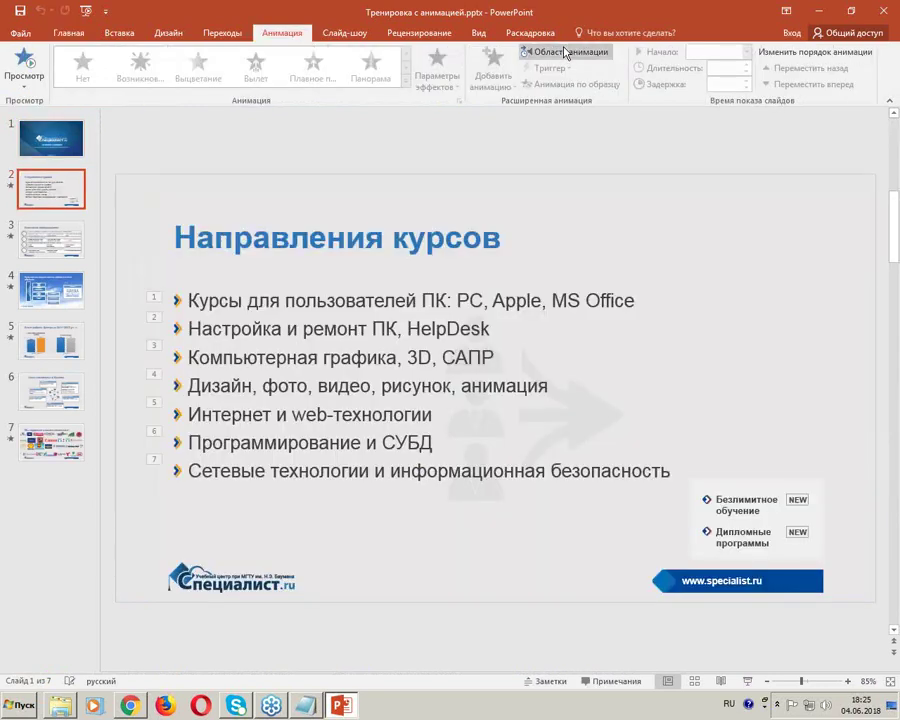
left_click(222, 33)
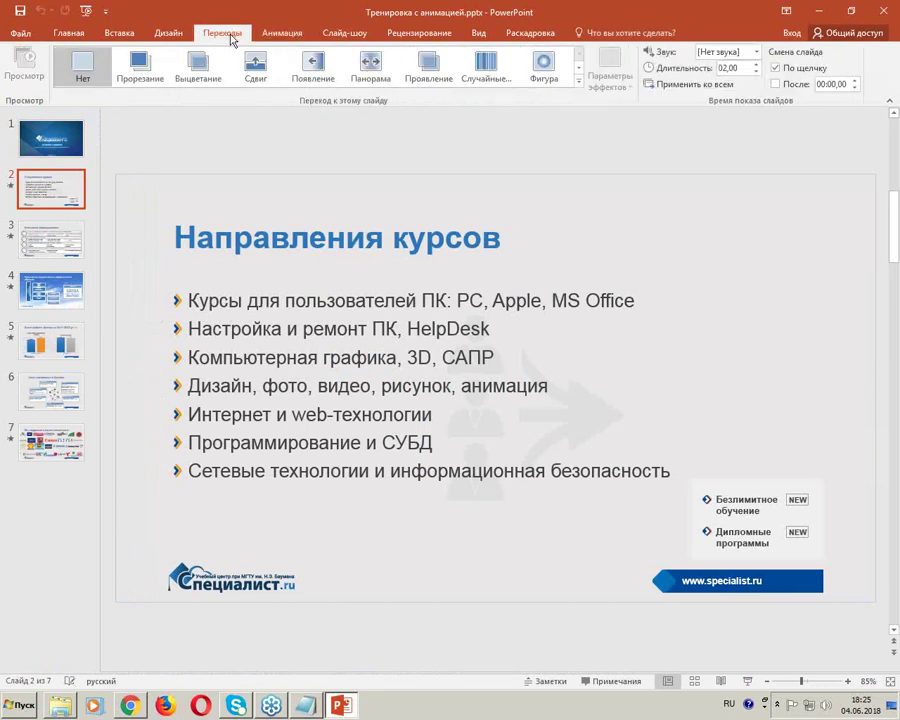
left_click(282, 33)
left_click(344, 33)
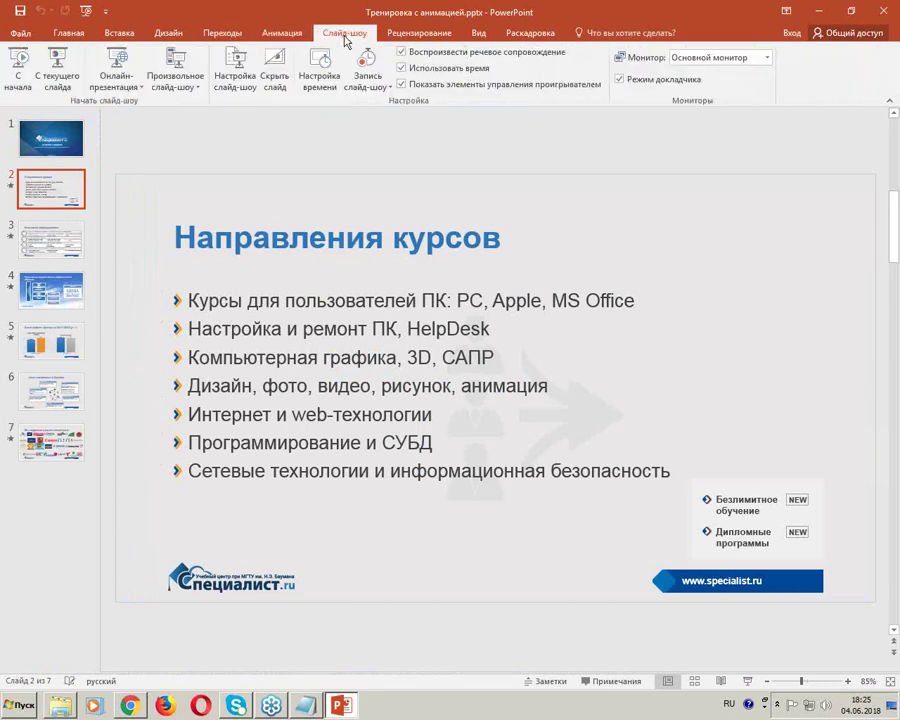
left_click(395, 36)
left_click(366, 33)
left_click(249, 73)
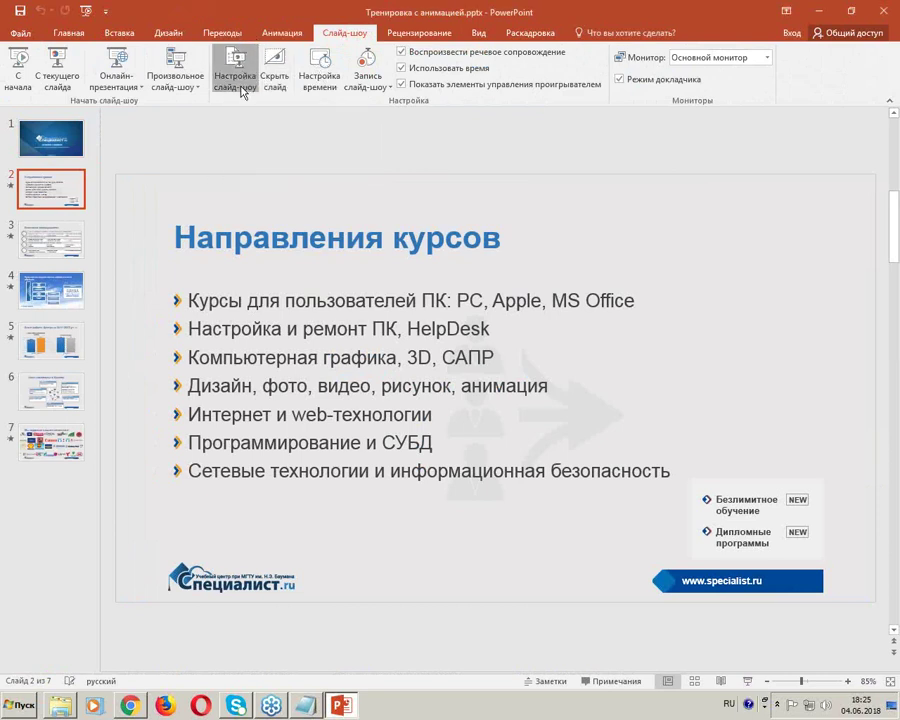
left_click(686, 468)
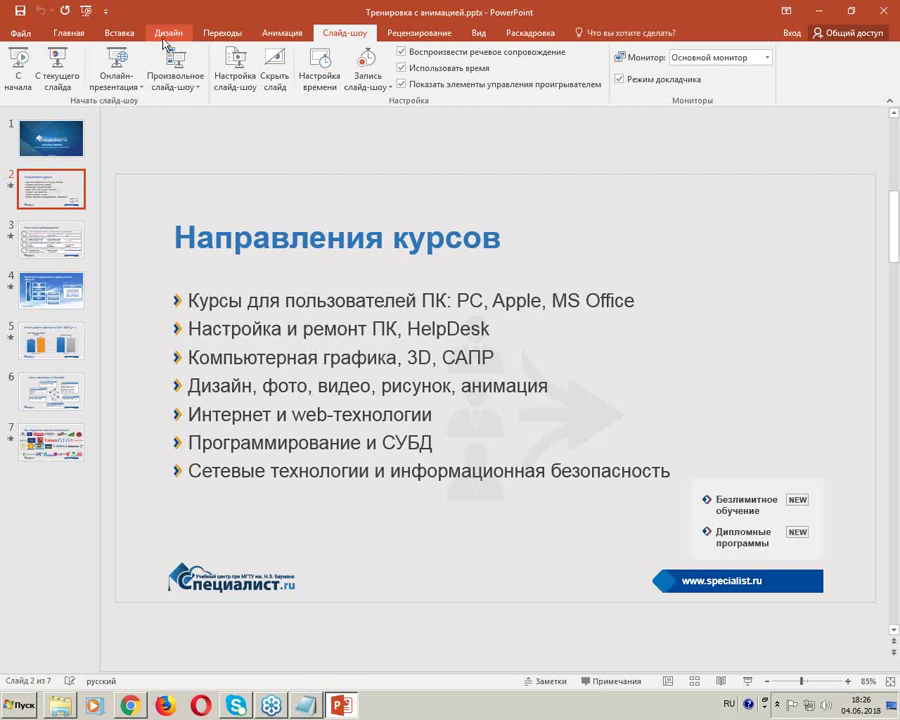
Step: Open the Animation Pane and browse slides 3 through 7, ending on the Moscow complexes slide 6
left_click(112, 32)
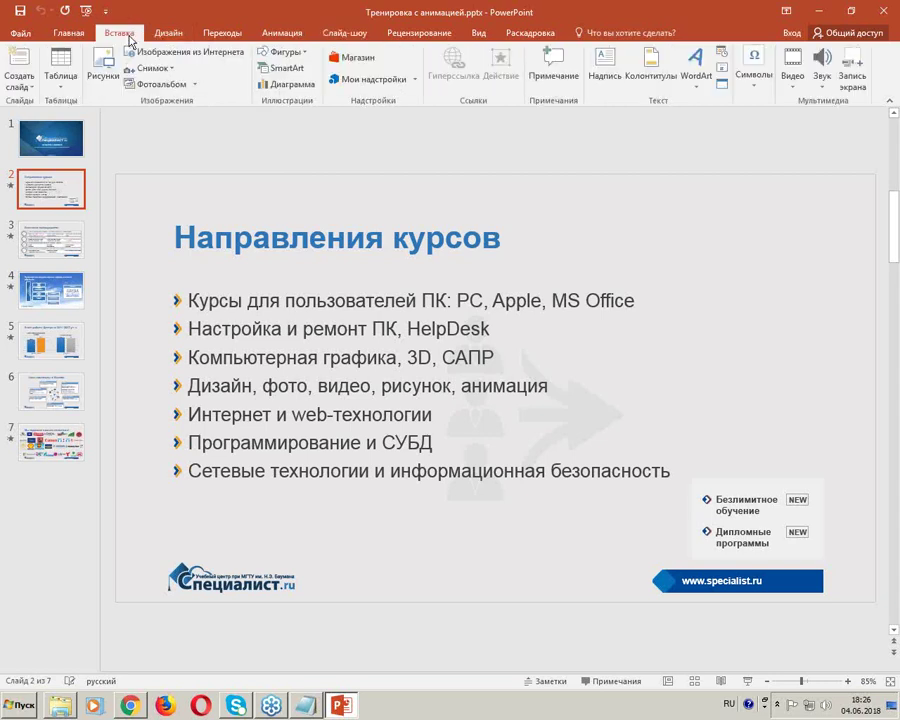
left_click(282, 32)
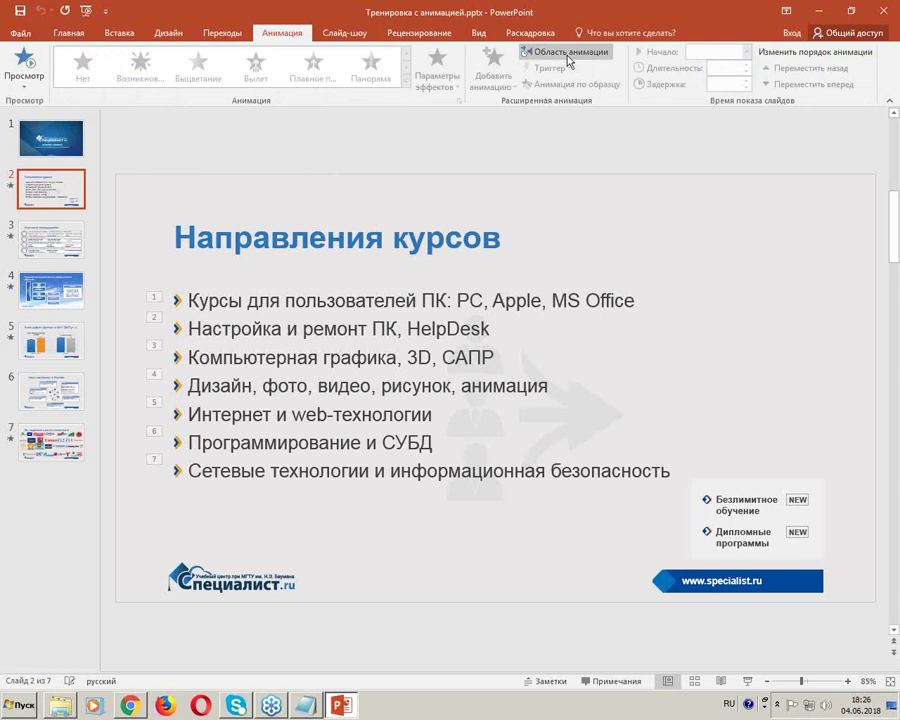
left_click(564, 51)
left_click_drag(40, 243, 44, 265)
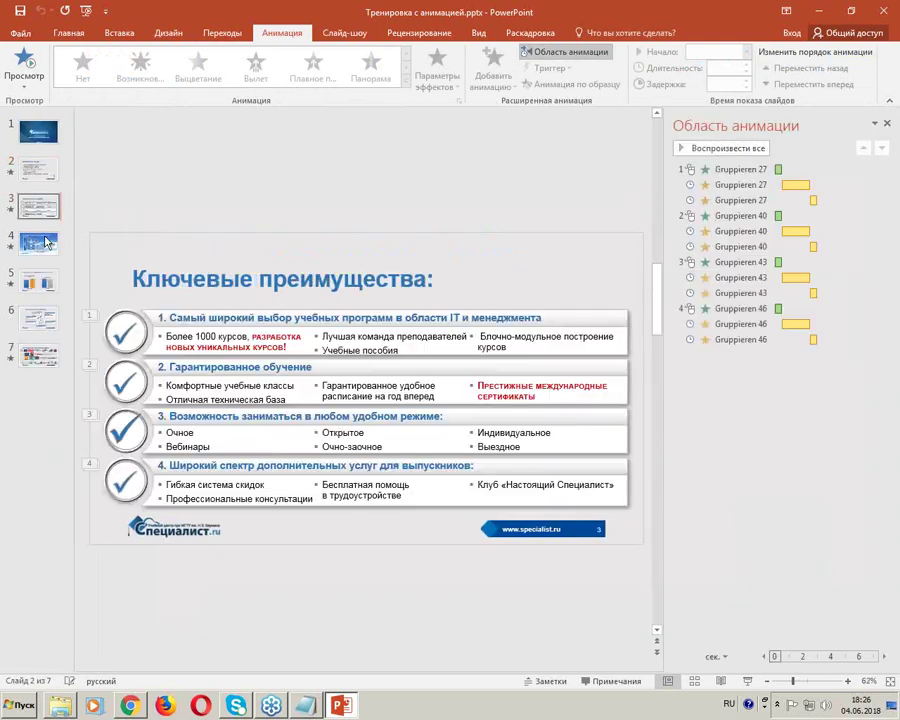
left_click(44, 278)
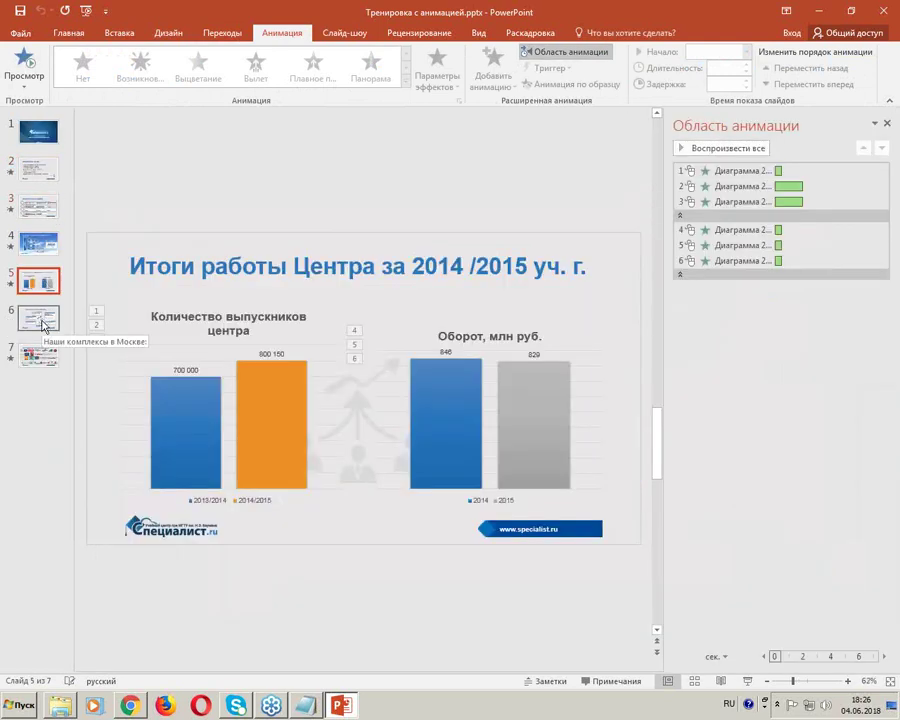
left_click(44, 330)
key("Down")
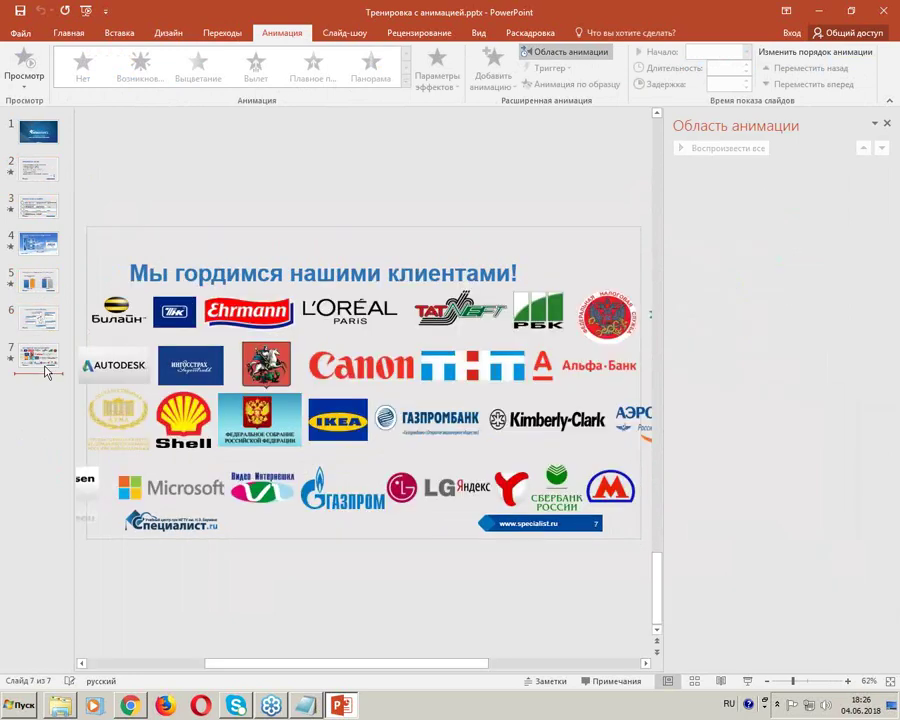
left_click(46, 328)
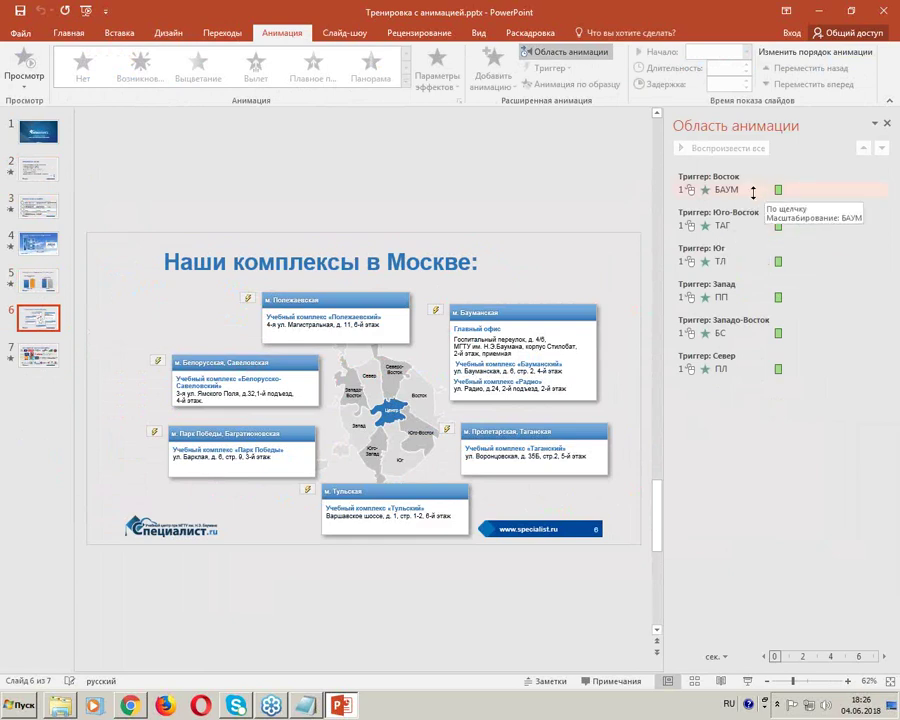
Step: Close PowerPoint, the Семинар Анимация folder window and the Notepad link file
left_click(881, 11)
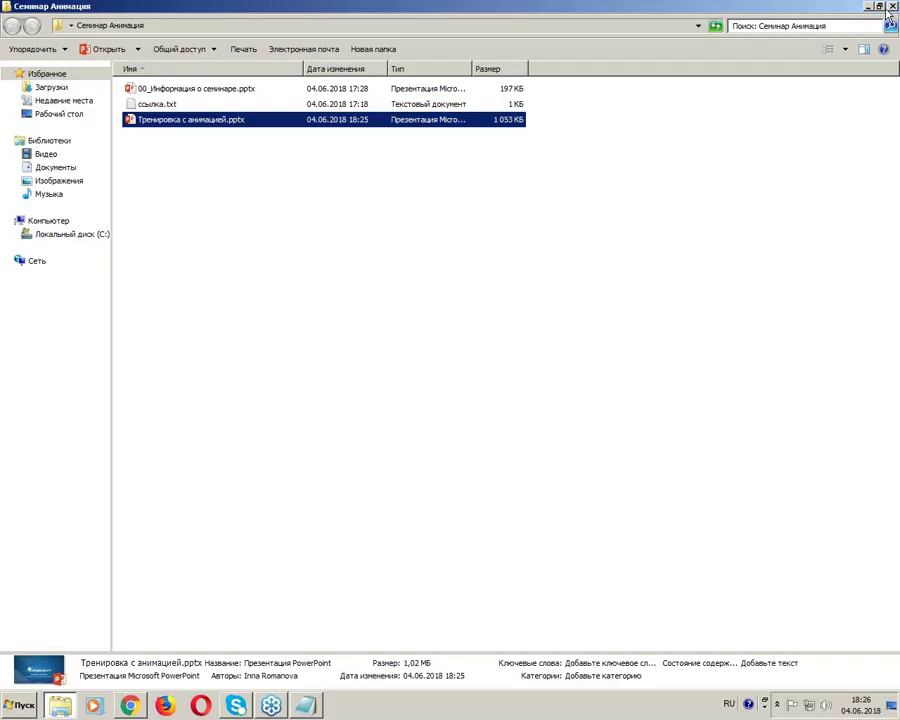
left_click(603, 251)
left_click(892, 7)
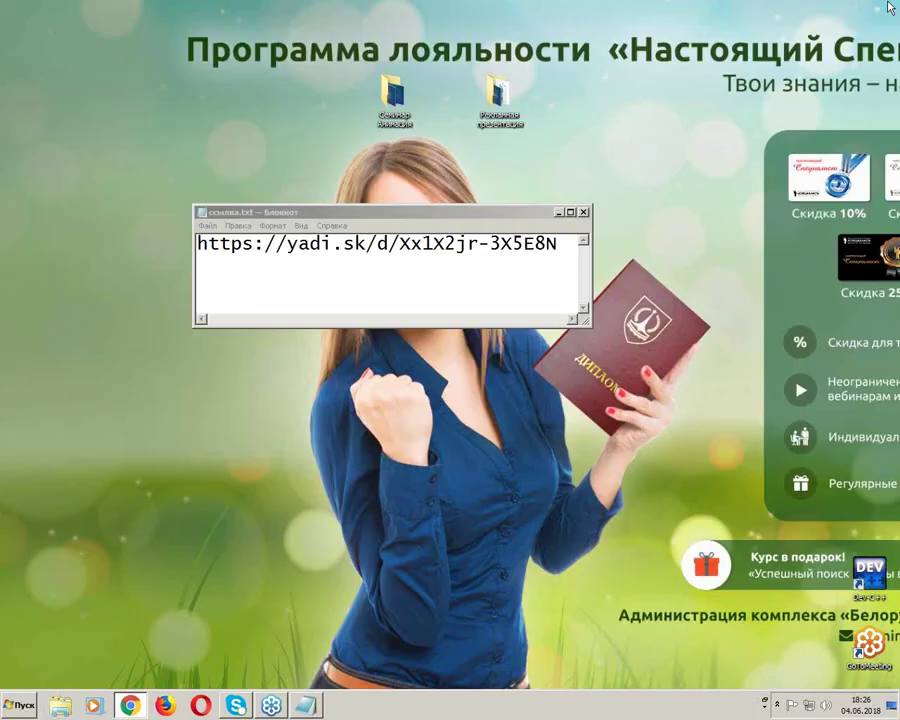
left_click(584, 213)
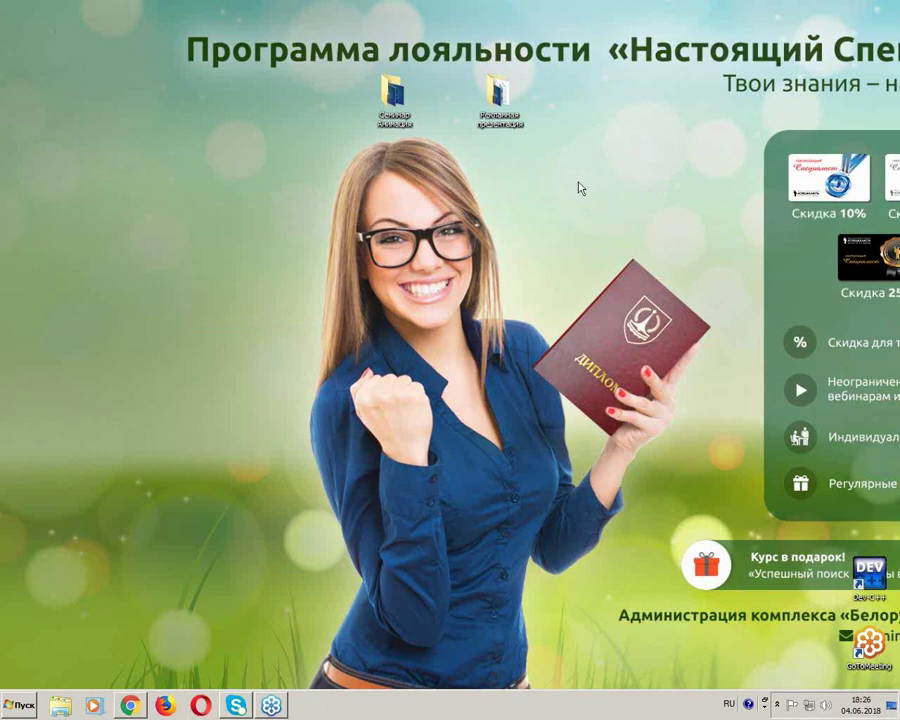
Step: Open the desktop Семинар Анимация folder and the Тренировка с анимацией.pptx file
left_click(401, 111)
double_click(402, 110)
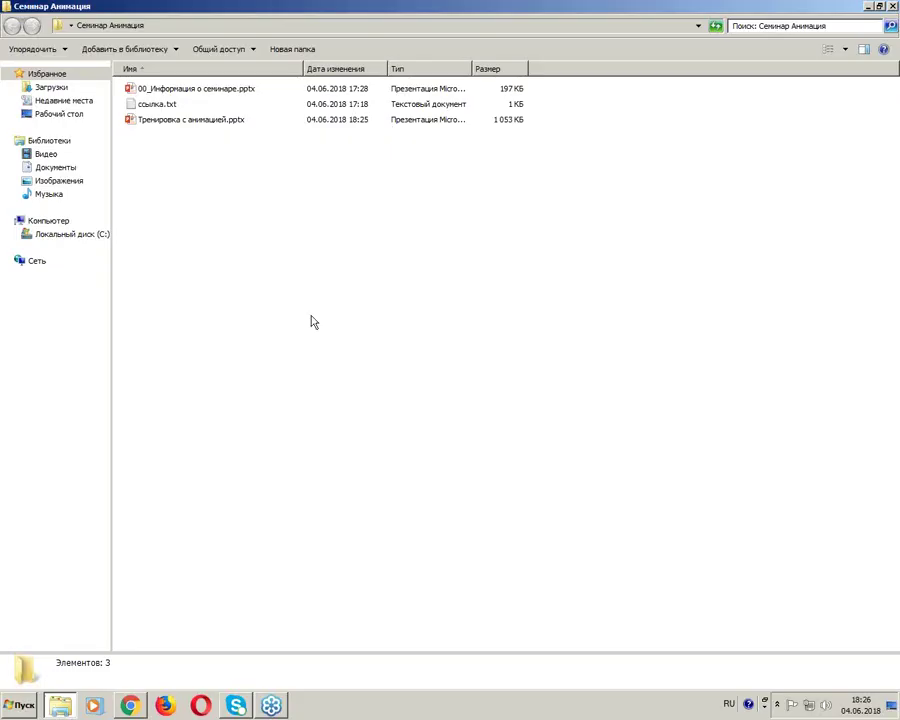
double_click(216, 121)
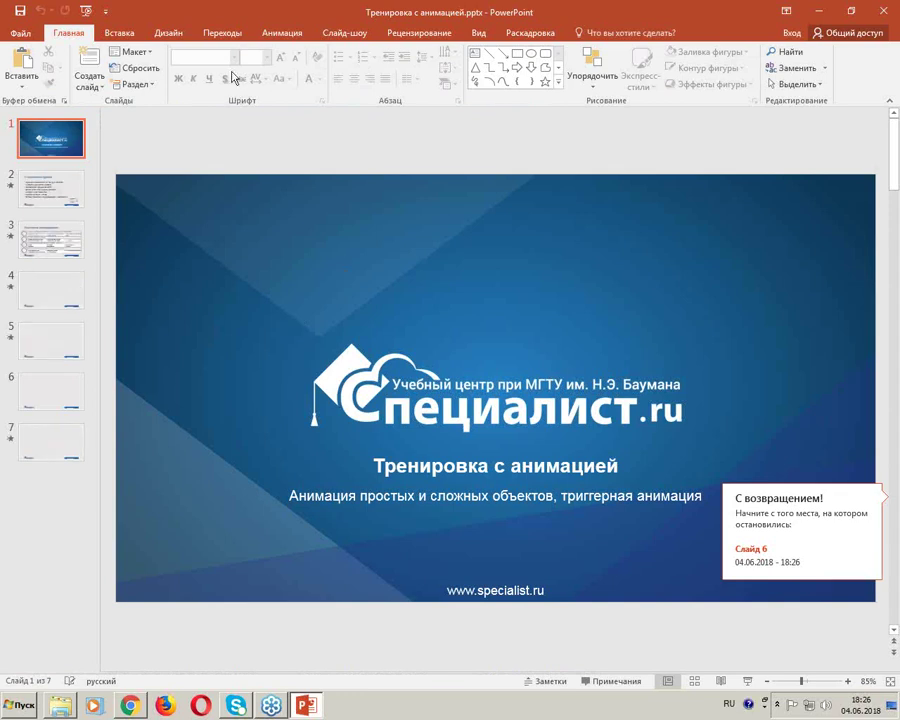
Step: Open the Вставка объекта dialog from the Insert tab's Object button
left_click(125, 32)
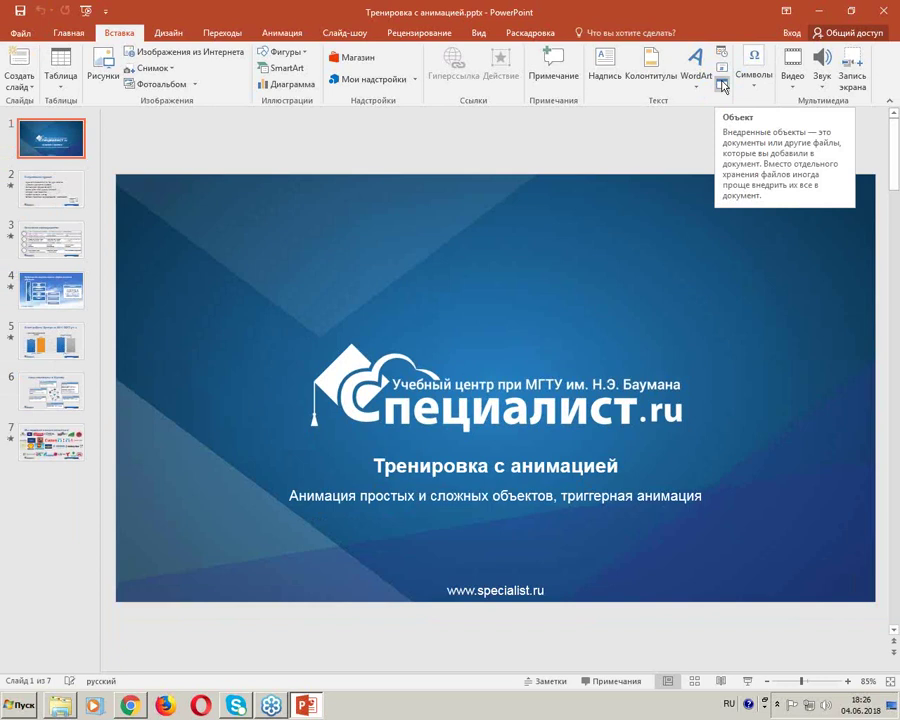
left_click(722, 86)
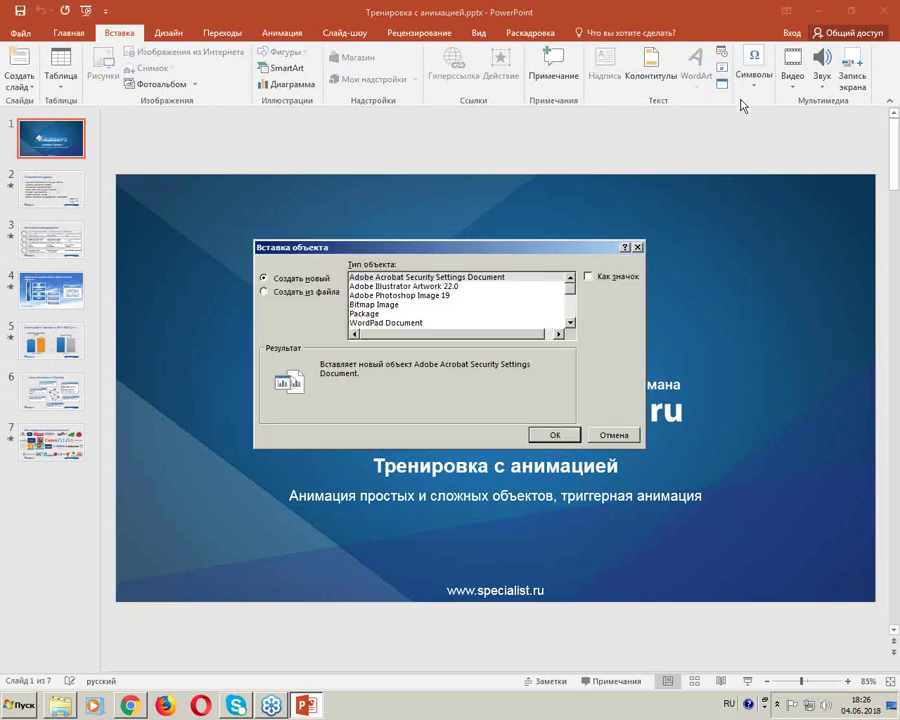
Step: Embed Сравнение редакций Pinnacle Studio 18 PDF from Desktop > Рекламная презентация, displayed as an icon
left_click(292, 292)
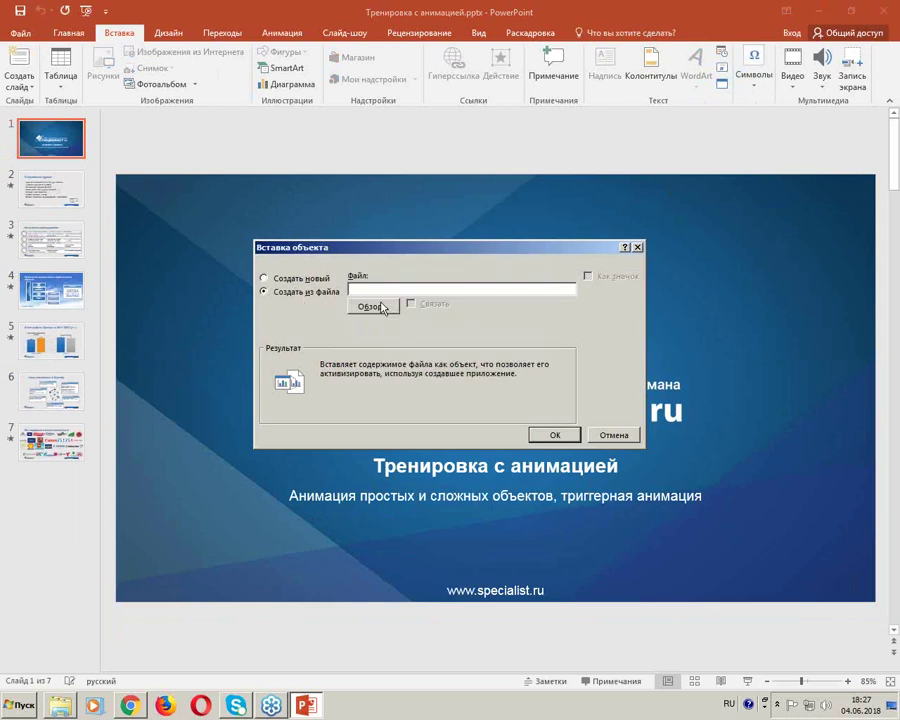
left_click(376, 305)
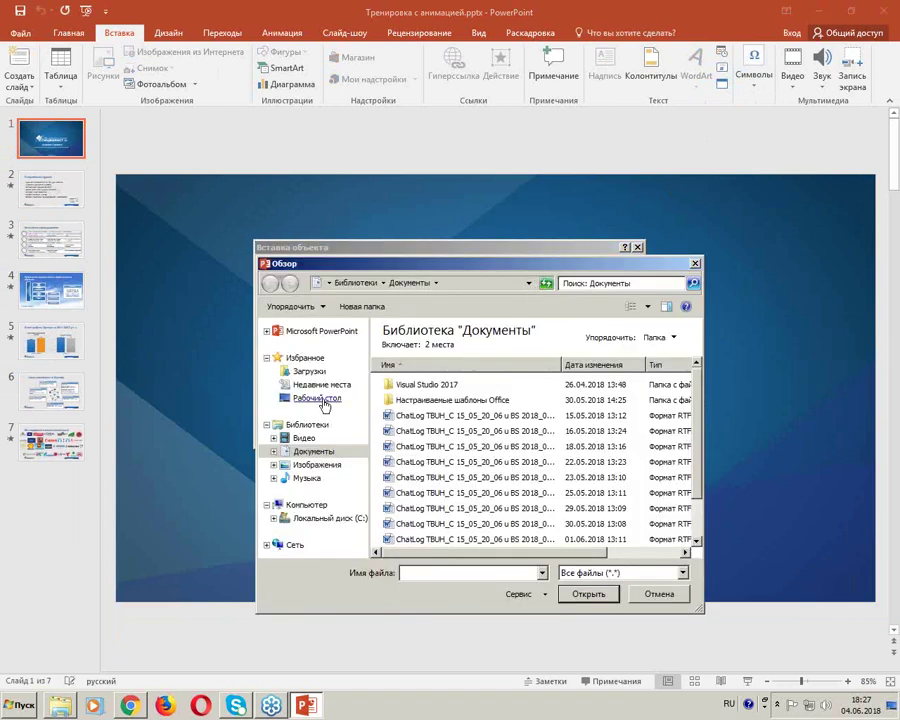
left_click(325, 405)
left_click(450, 498)
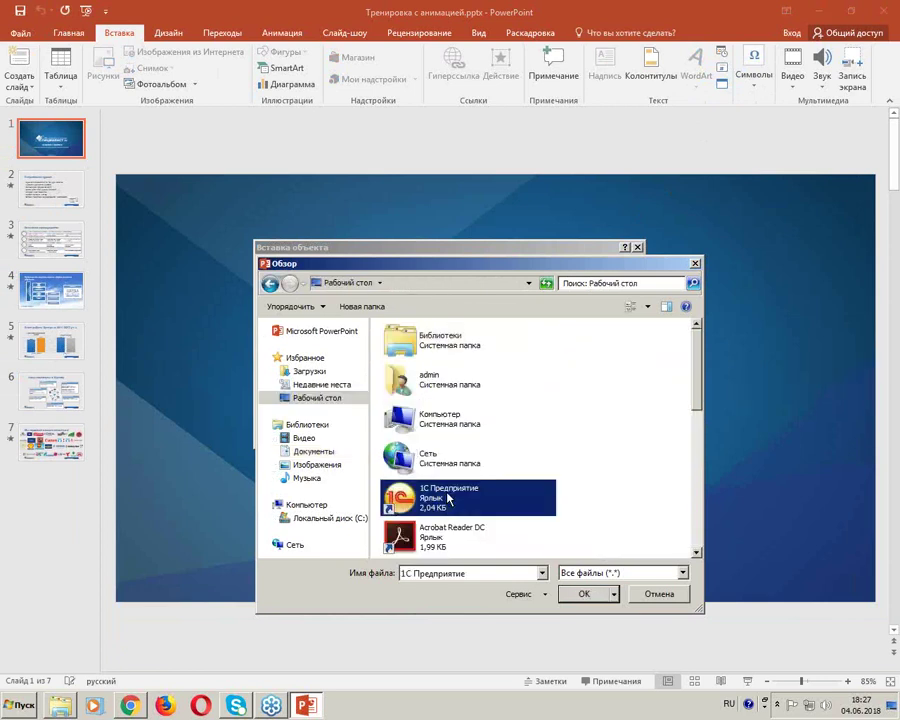
scroll(450, 492, "down", 3)
double_click(462, 416)
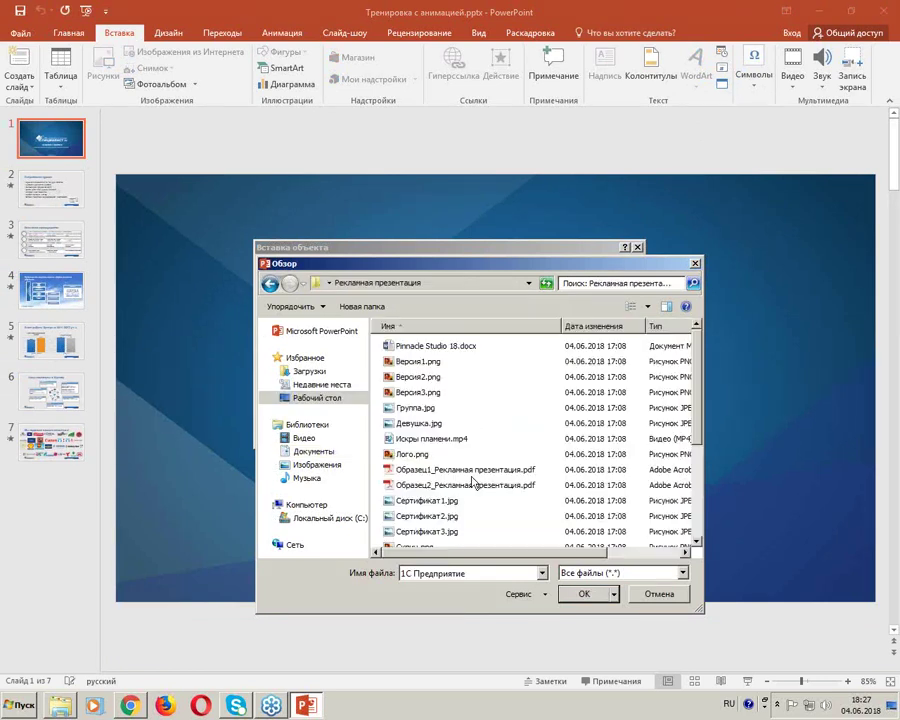
left_click(440, 474)
scroll(440, 475, "down", 3)
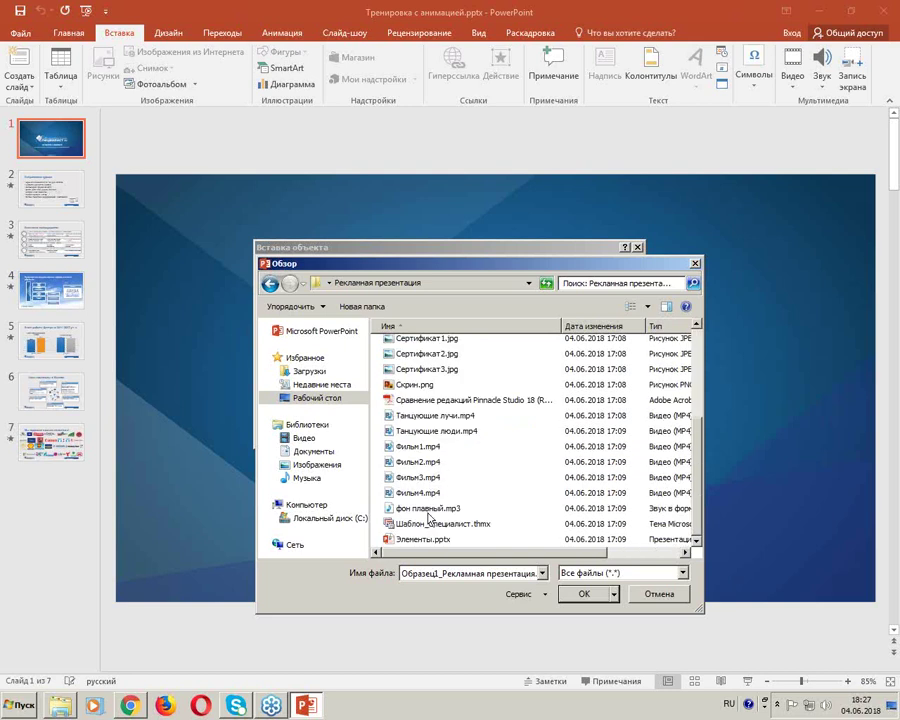
double_click(450, 401)
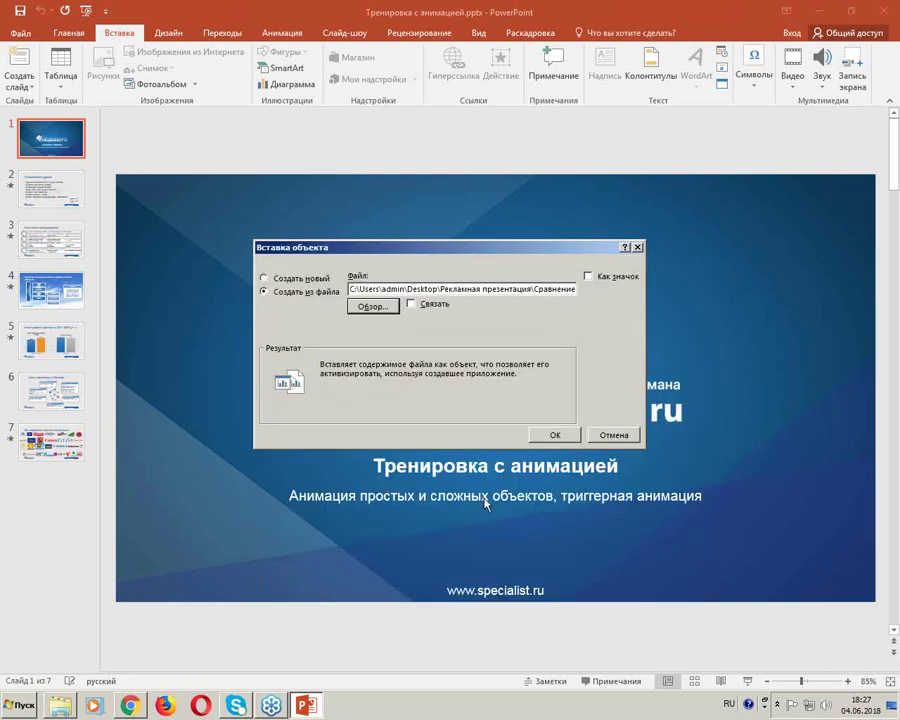
left_click(589, 280)
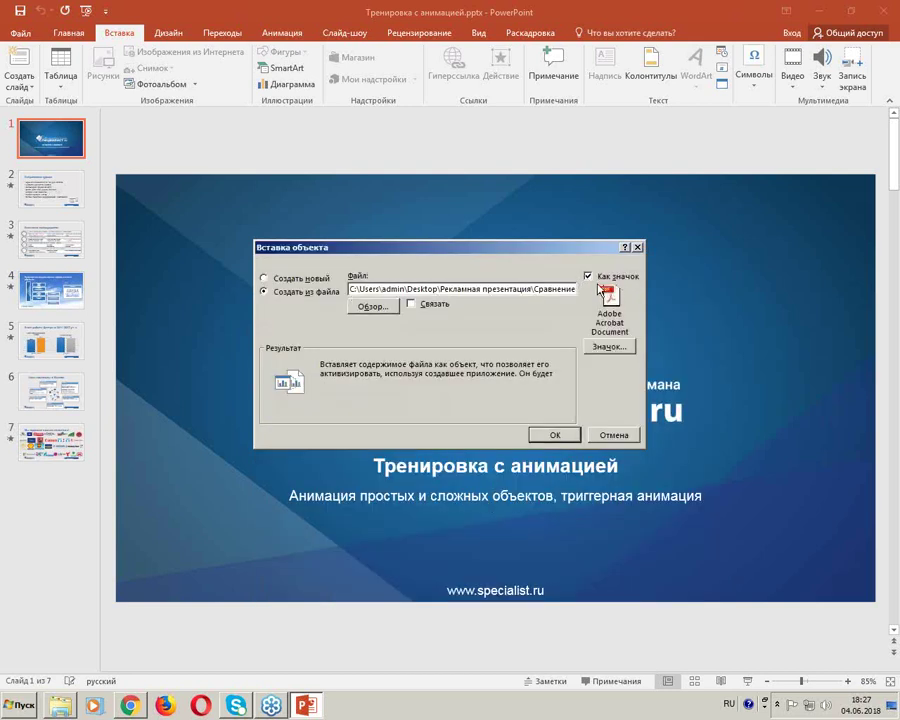
left_click(566, 437)
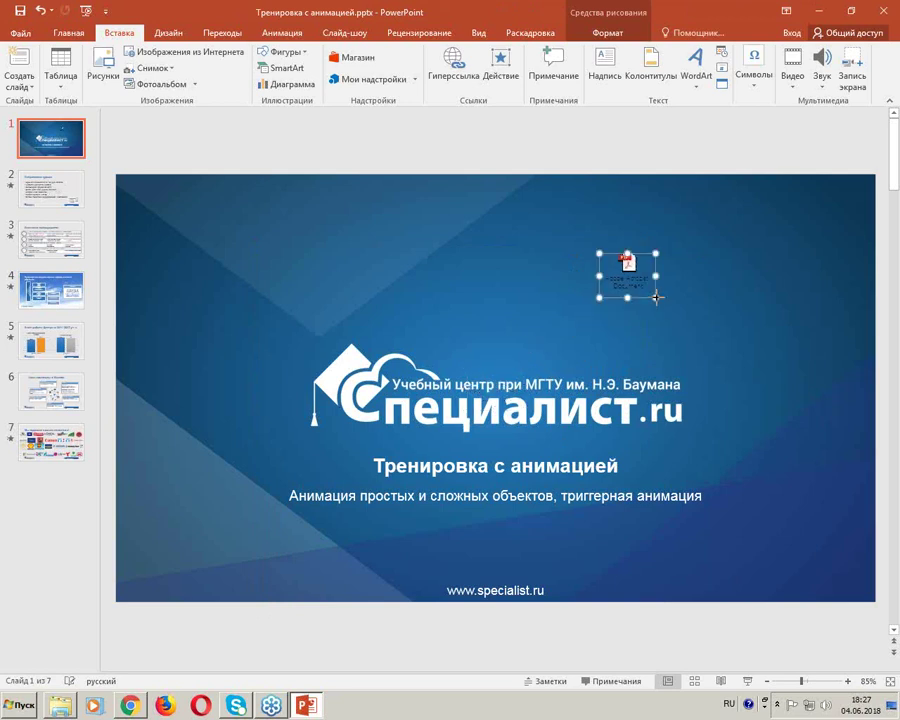
Step: Enlarge and open the embedded PDF, delete it, then close the presentation saving changes
left_click_drag(651, 298, 706, 336)
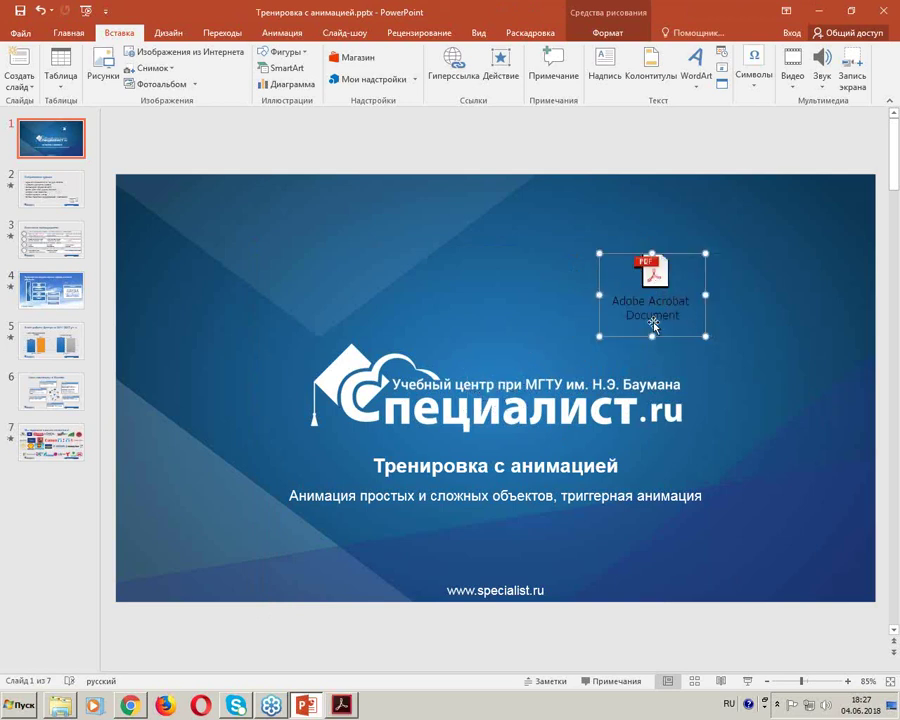
left_click(347, 705)
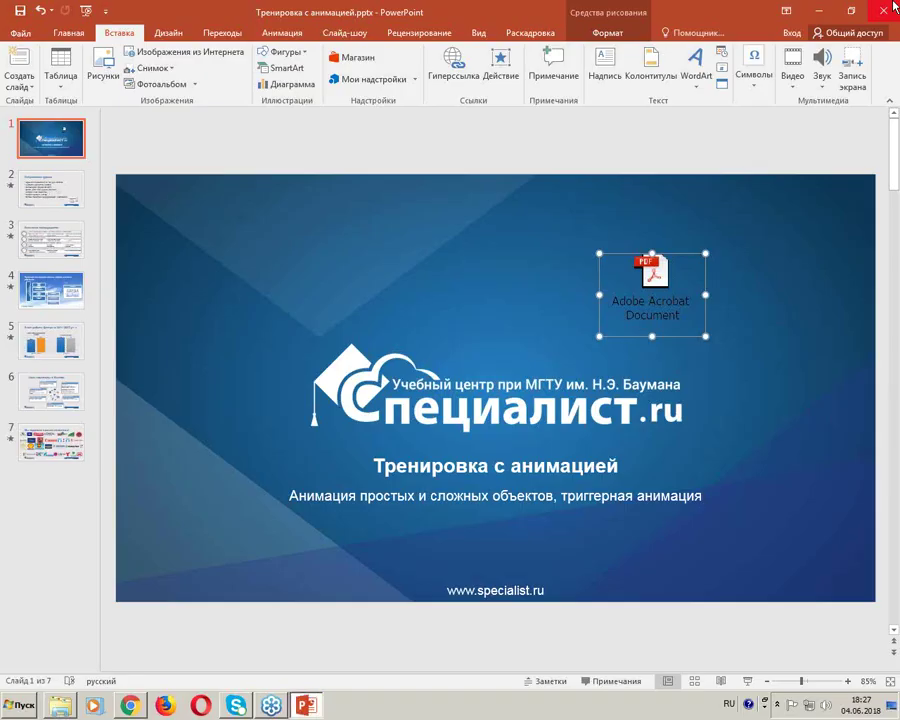
left_click(892, 6)
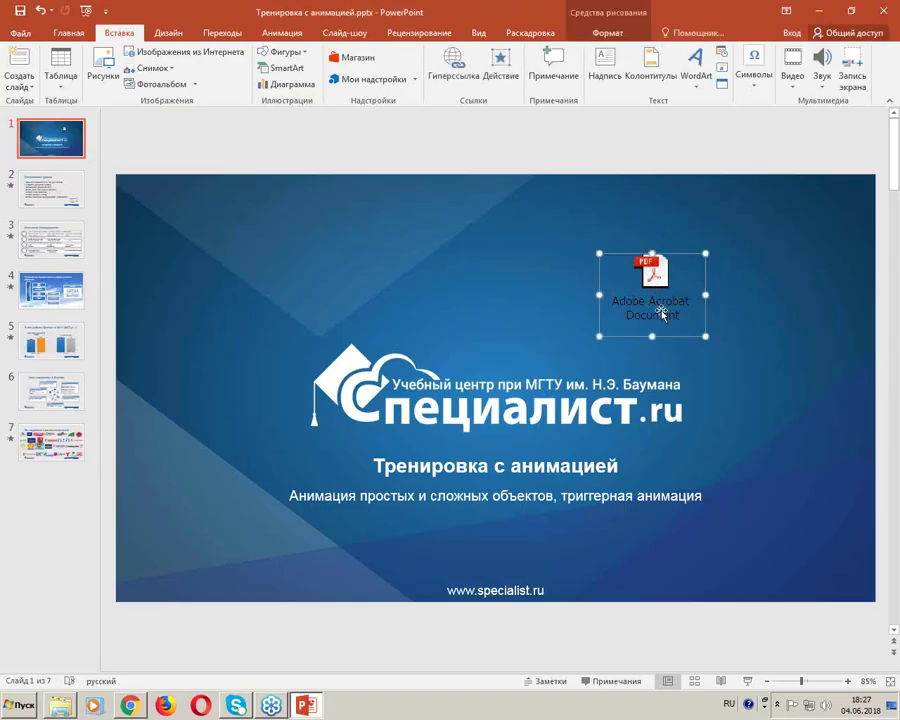
key("Delete")
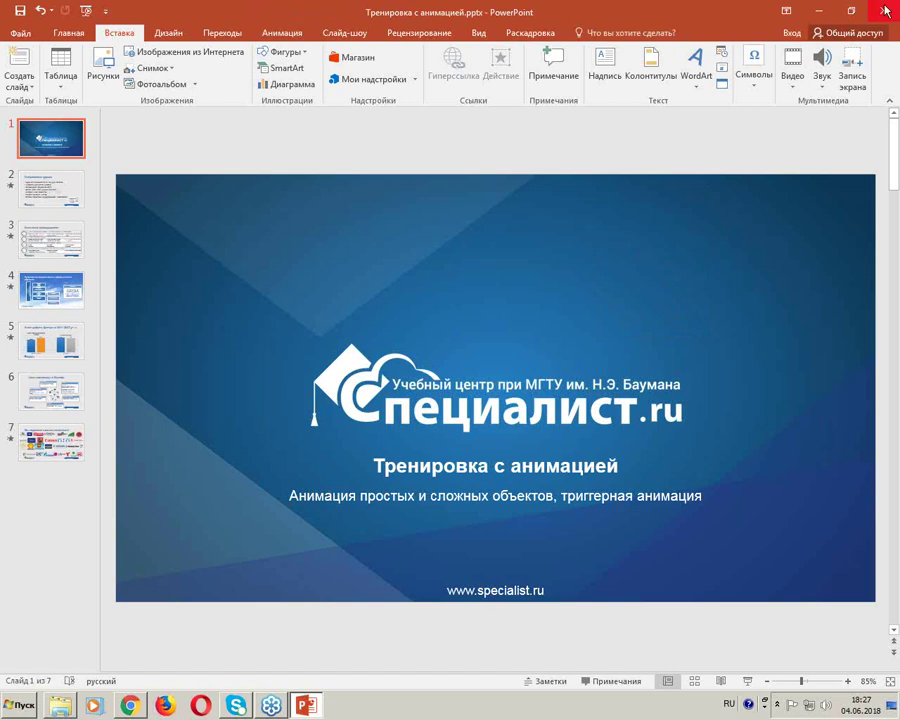
left_click(885, 10)
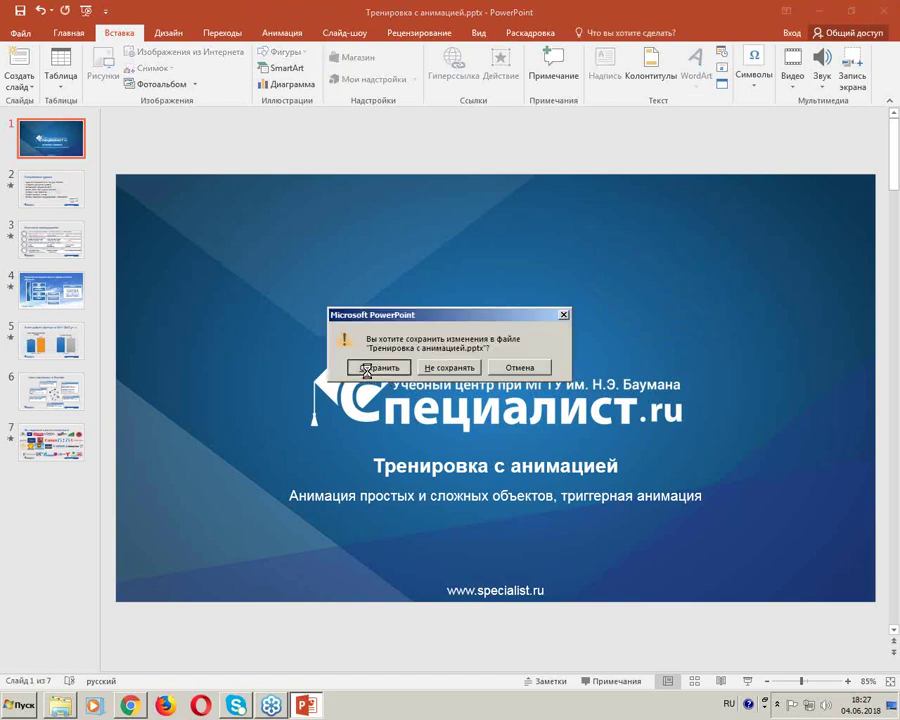
left_click(366, 369)
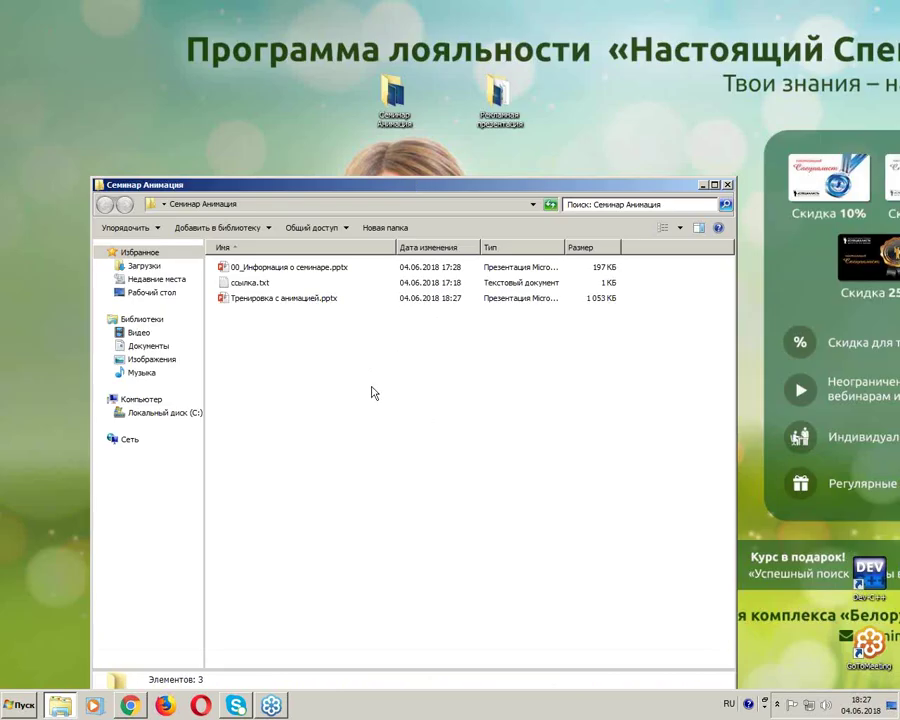
Step: Add _done to the presentation's name, making it Тренировка с анимацией_done.pptx
left_click(319, 299)
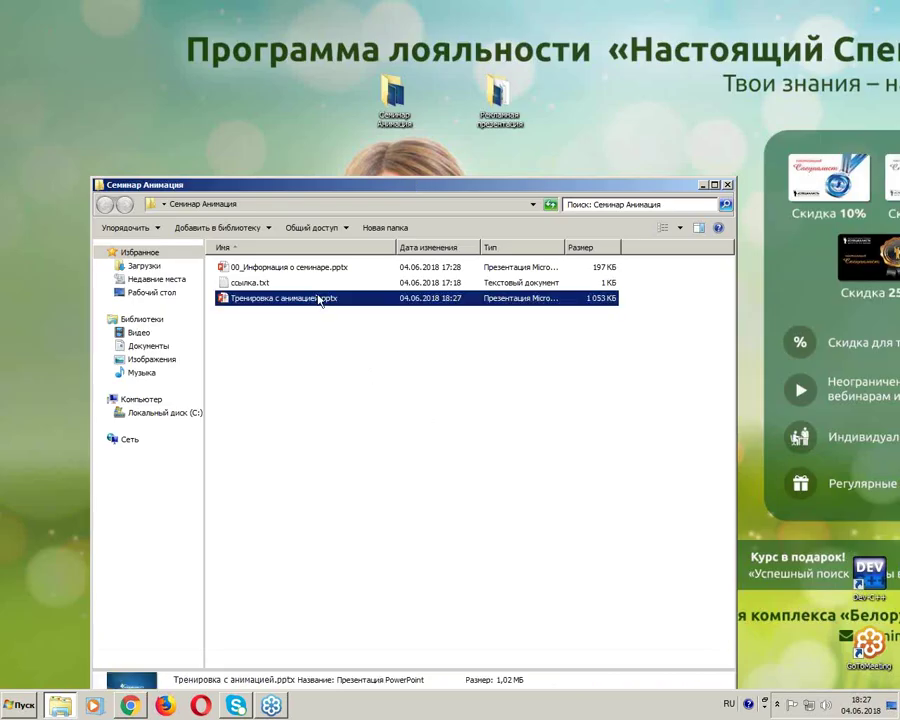
left_click(320, 301)
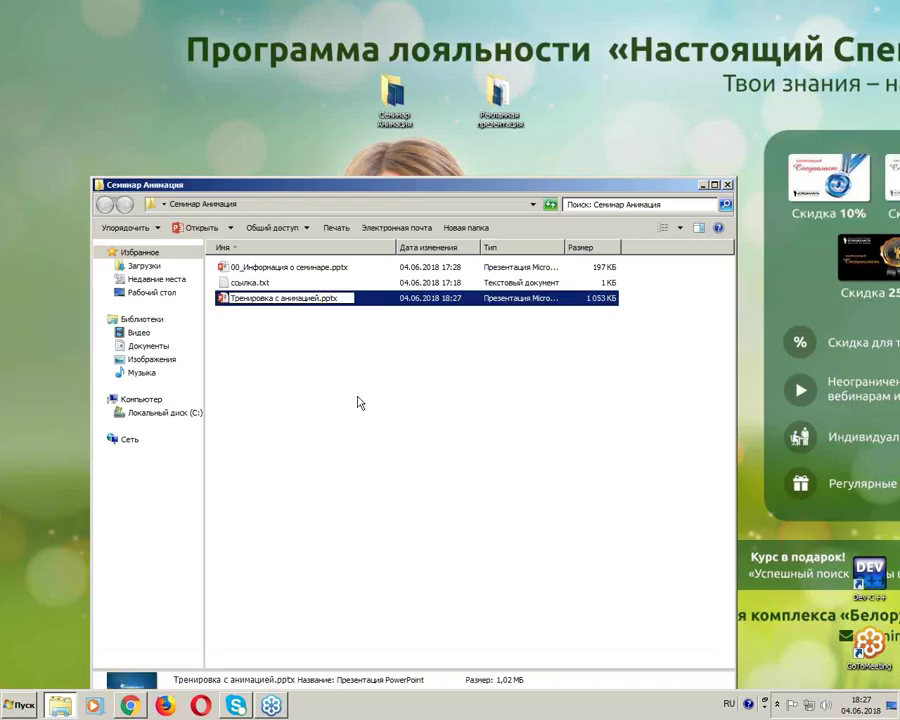
type("_вщтк")
key("BackSpace")
key("BackSpace")
key("BackSpace")
key("BackSpace")
type("_")
type("done")
key("Return")
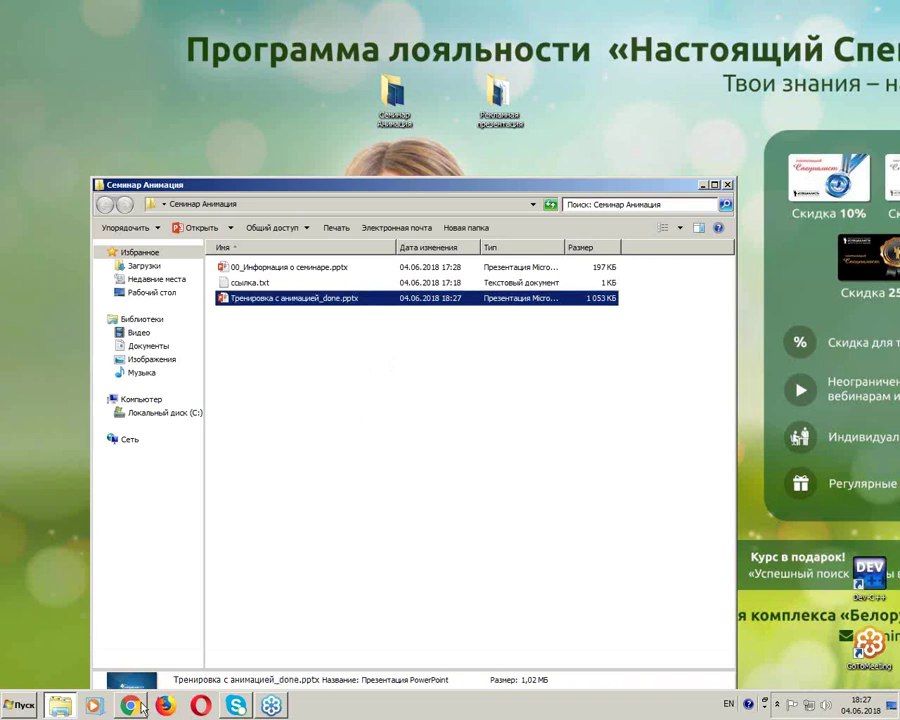
left_click(129, 705)
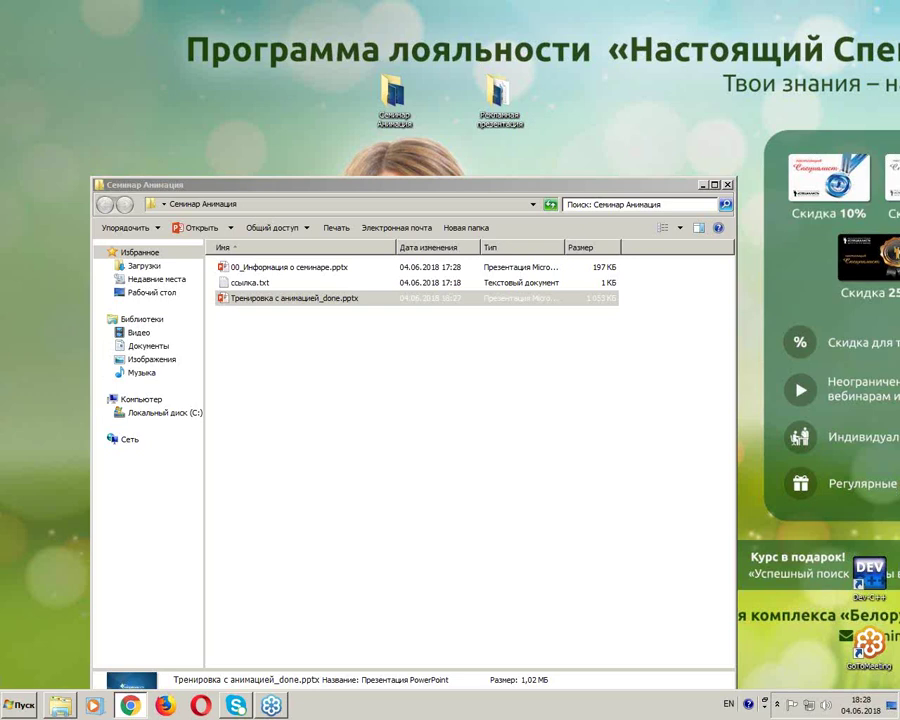
left_click(454, 502)
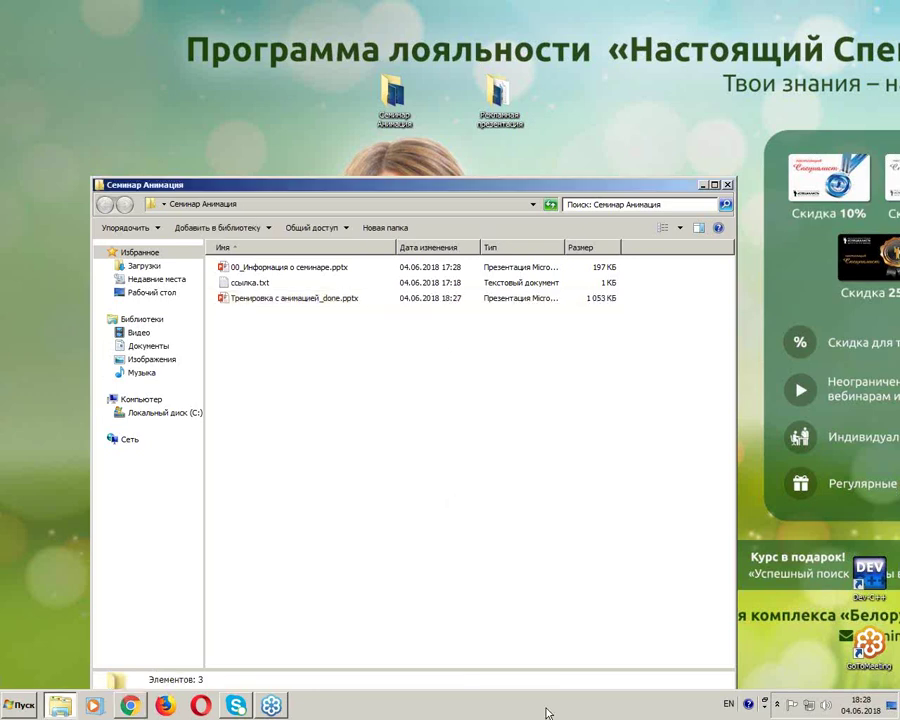
key("alt+Tab")
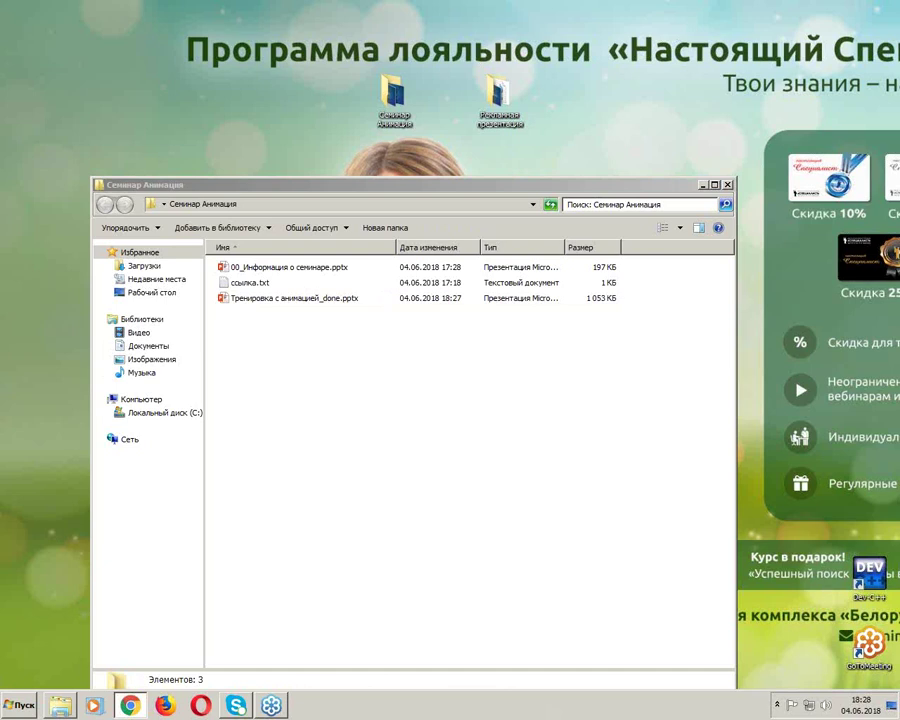
key("alt+Tab")
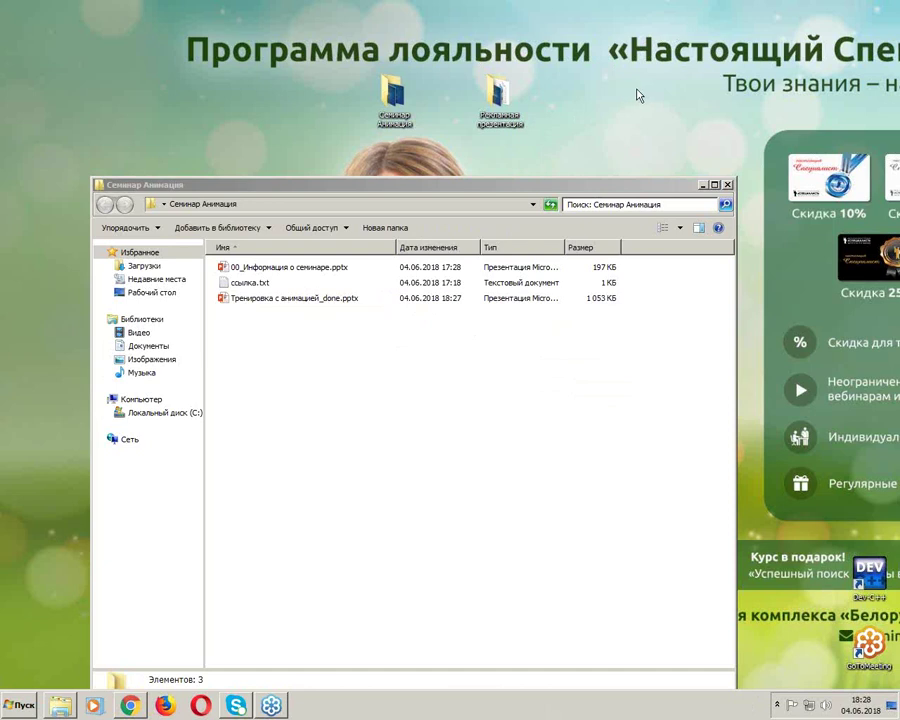
Step: Open ссылка.txt in Notepad and paste the second yadi.sk link on a new line
double_click(238, 283)
left_click_drag(385, 218, 318, 66)
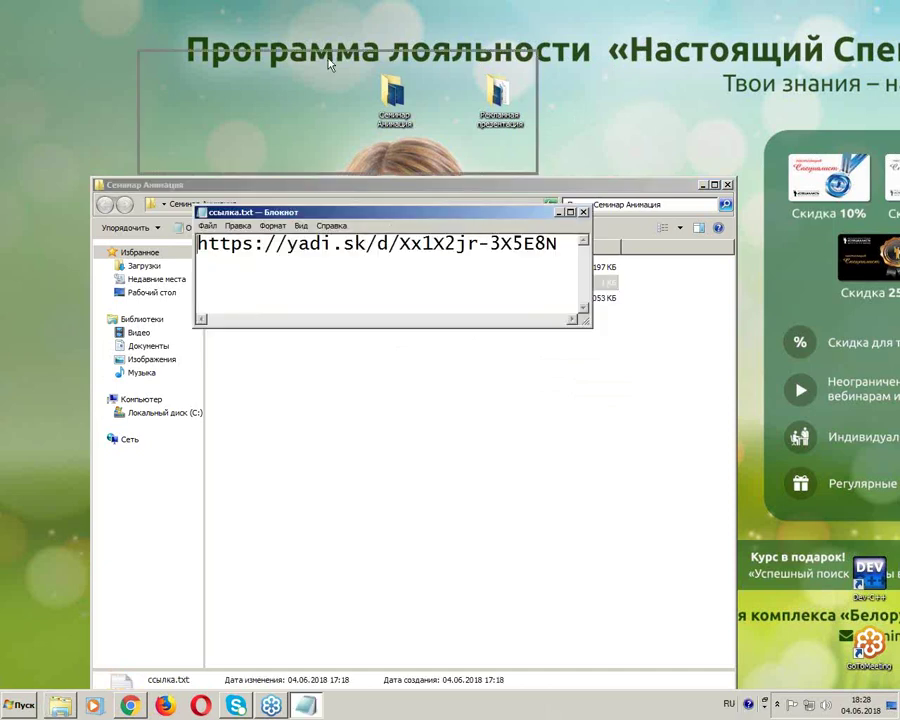
left_click_drag(528, 182, 616, 238)
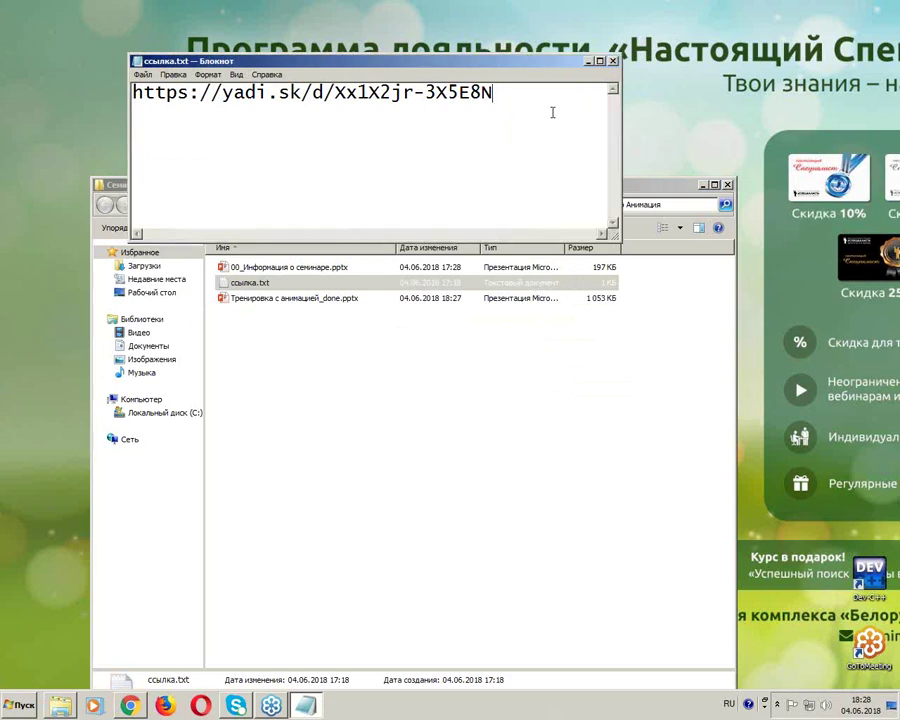
key("Return")
type("https://yadi.sk/i/0Vlo7TDh3X5TLh")
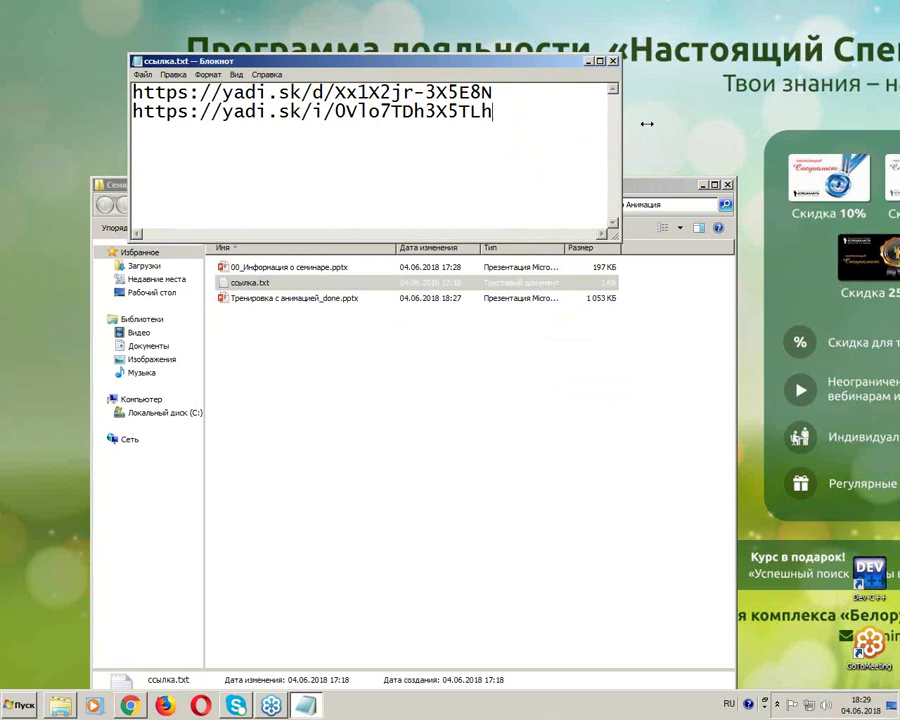
Step: Separate the two links with a blank line and close the Семинар Анимация folder window
left_click_drag(541, 72, 639, 100)
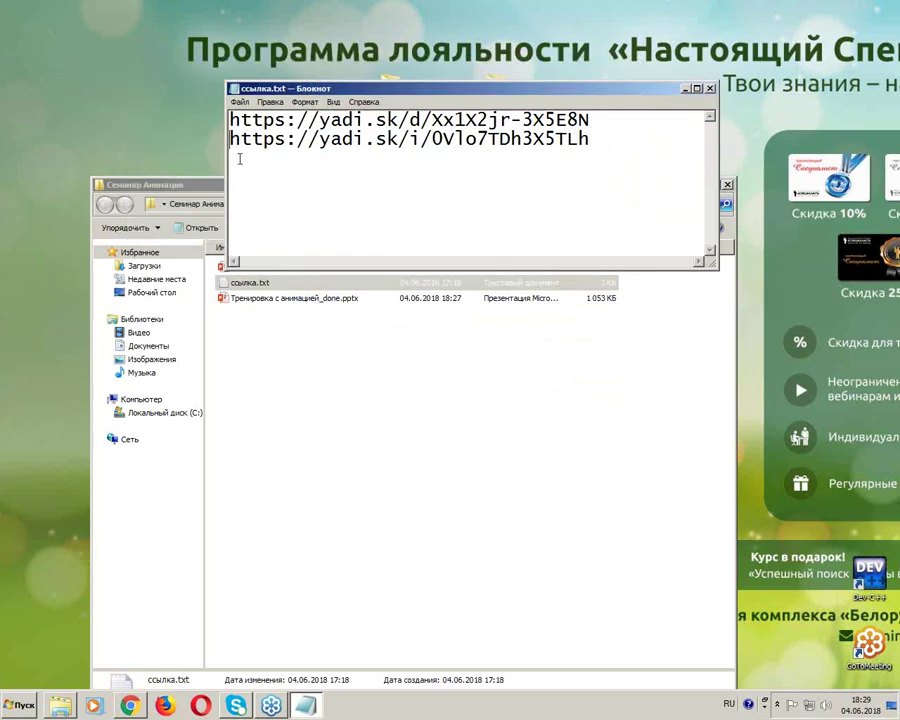
left_click(238, 158)
key("Return")
left_click(683, 333)
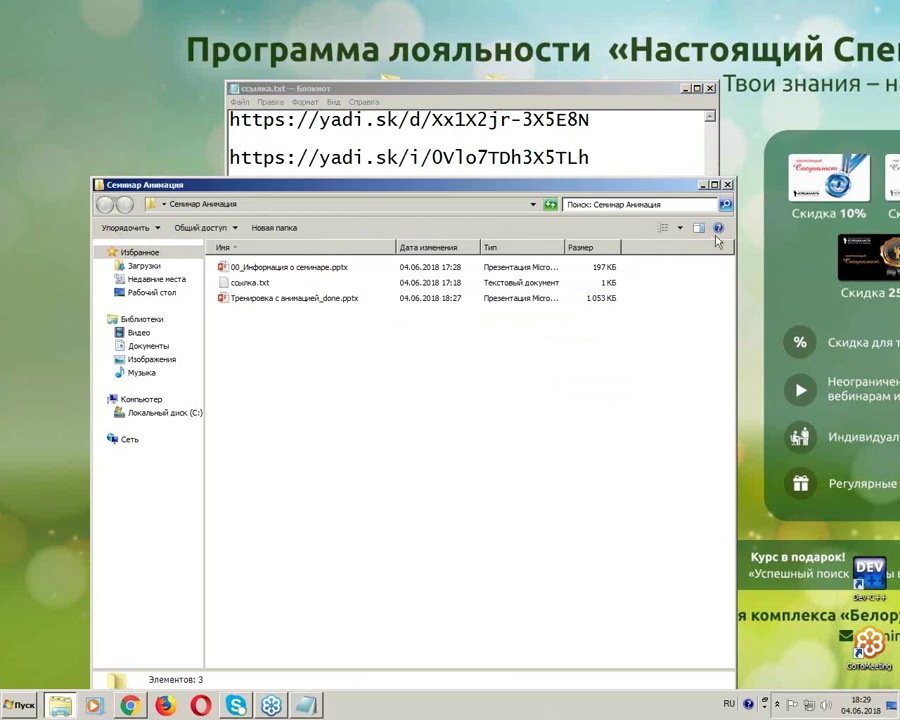
left_click(728, 185)
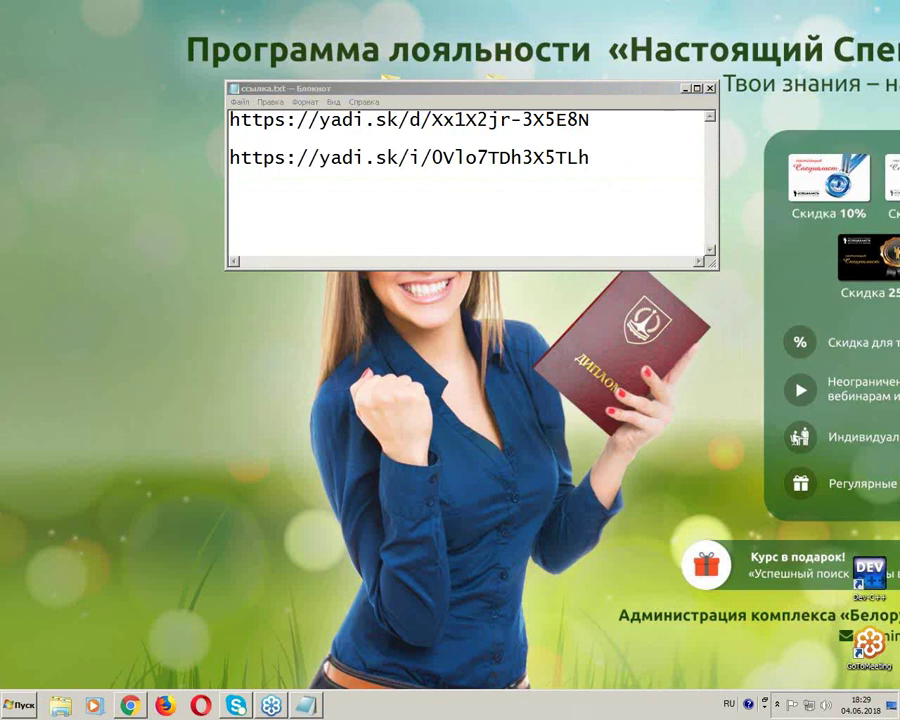
left_click_drag(300, 88, 255, 119)
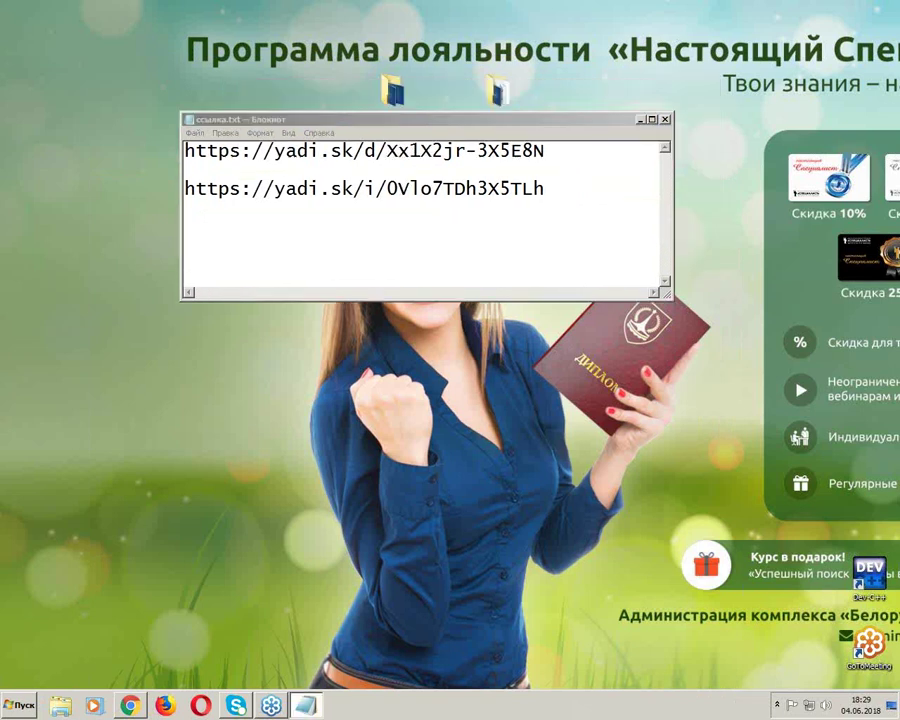